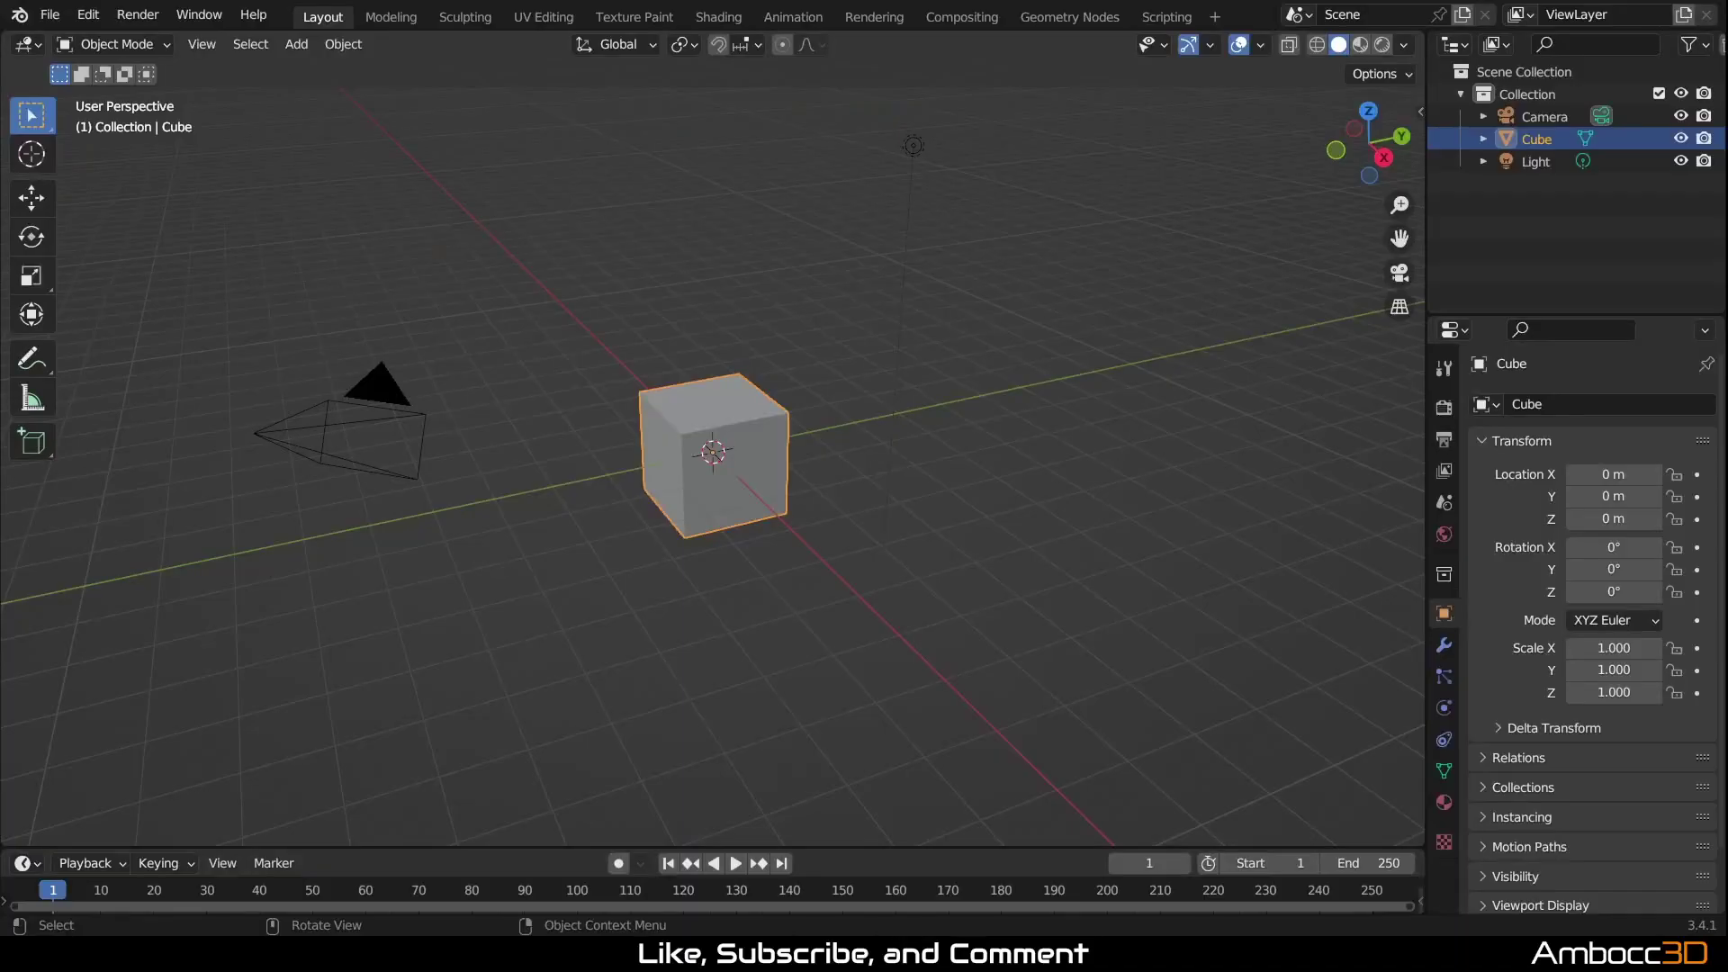
# Step: Delete the default cube and light from the scene, keeping the camera
pyautogui.press('Delete')
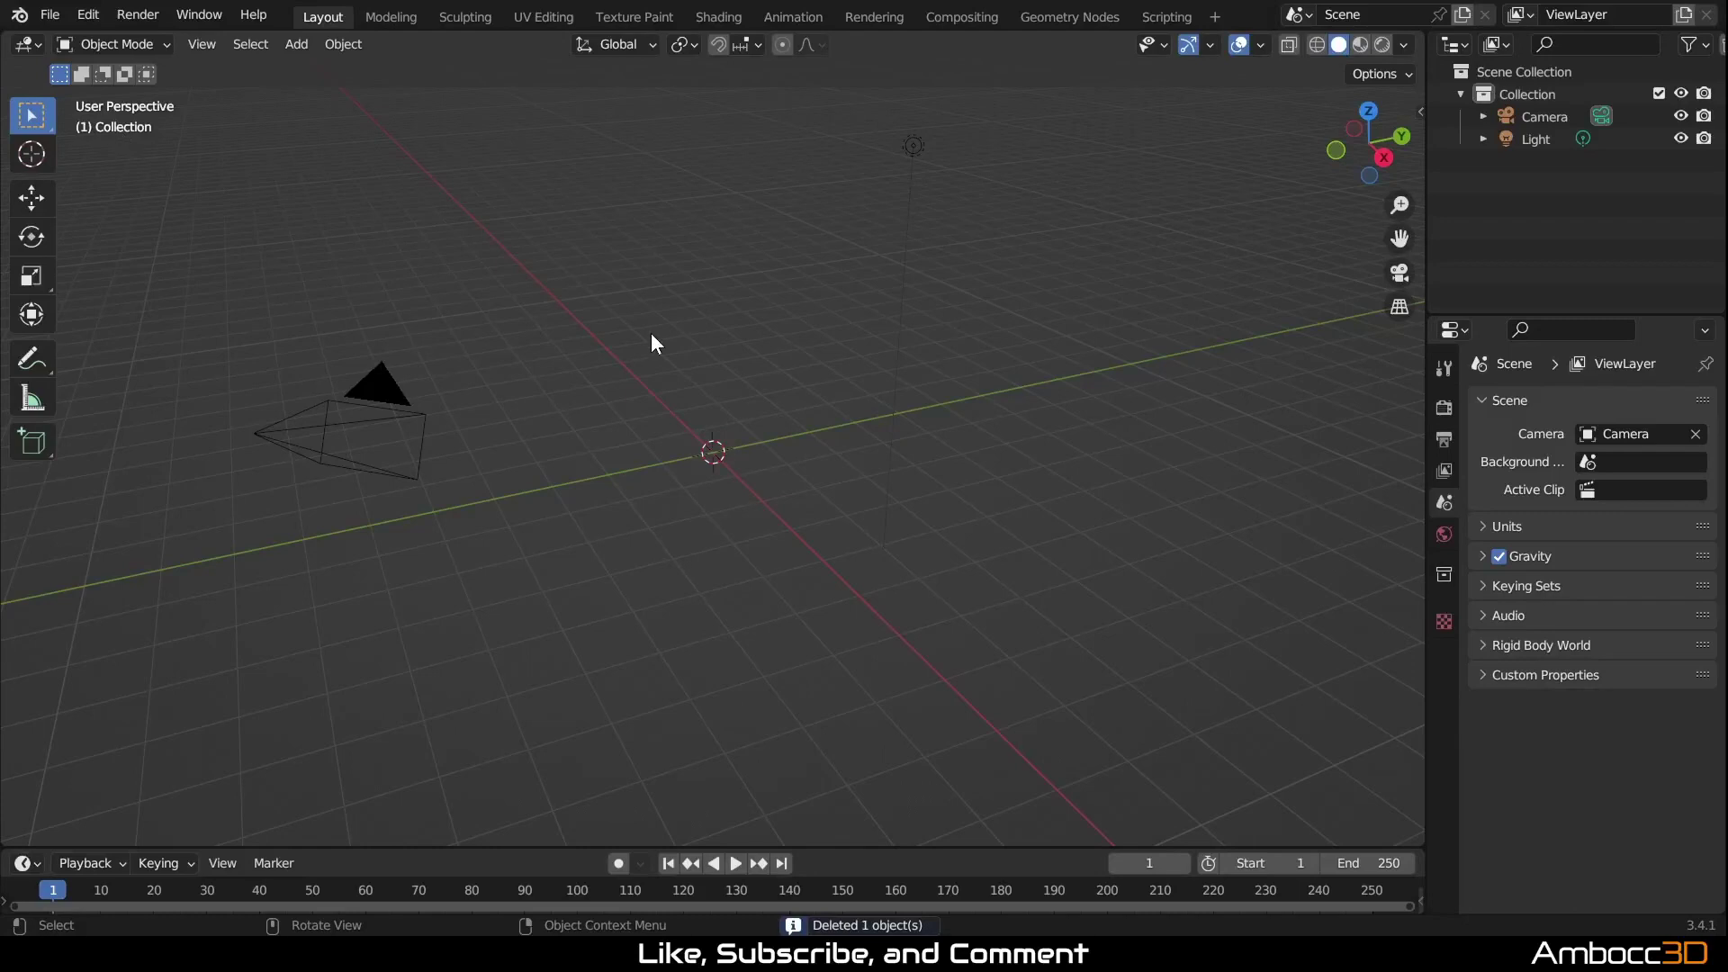
pyautogui.click(913, 146)
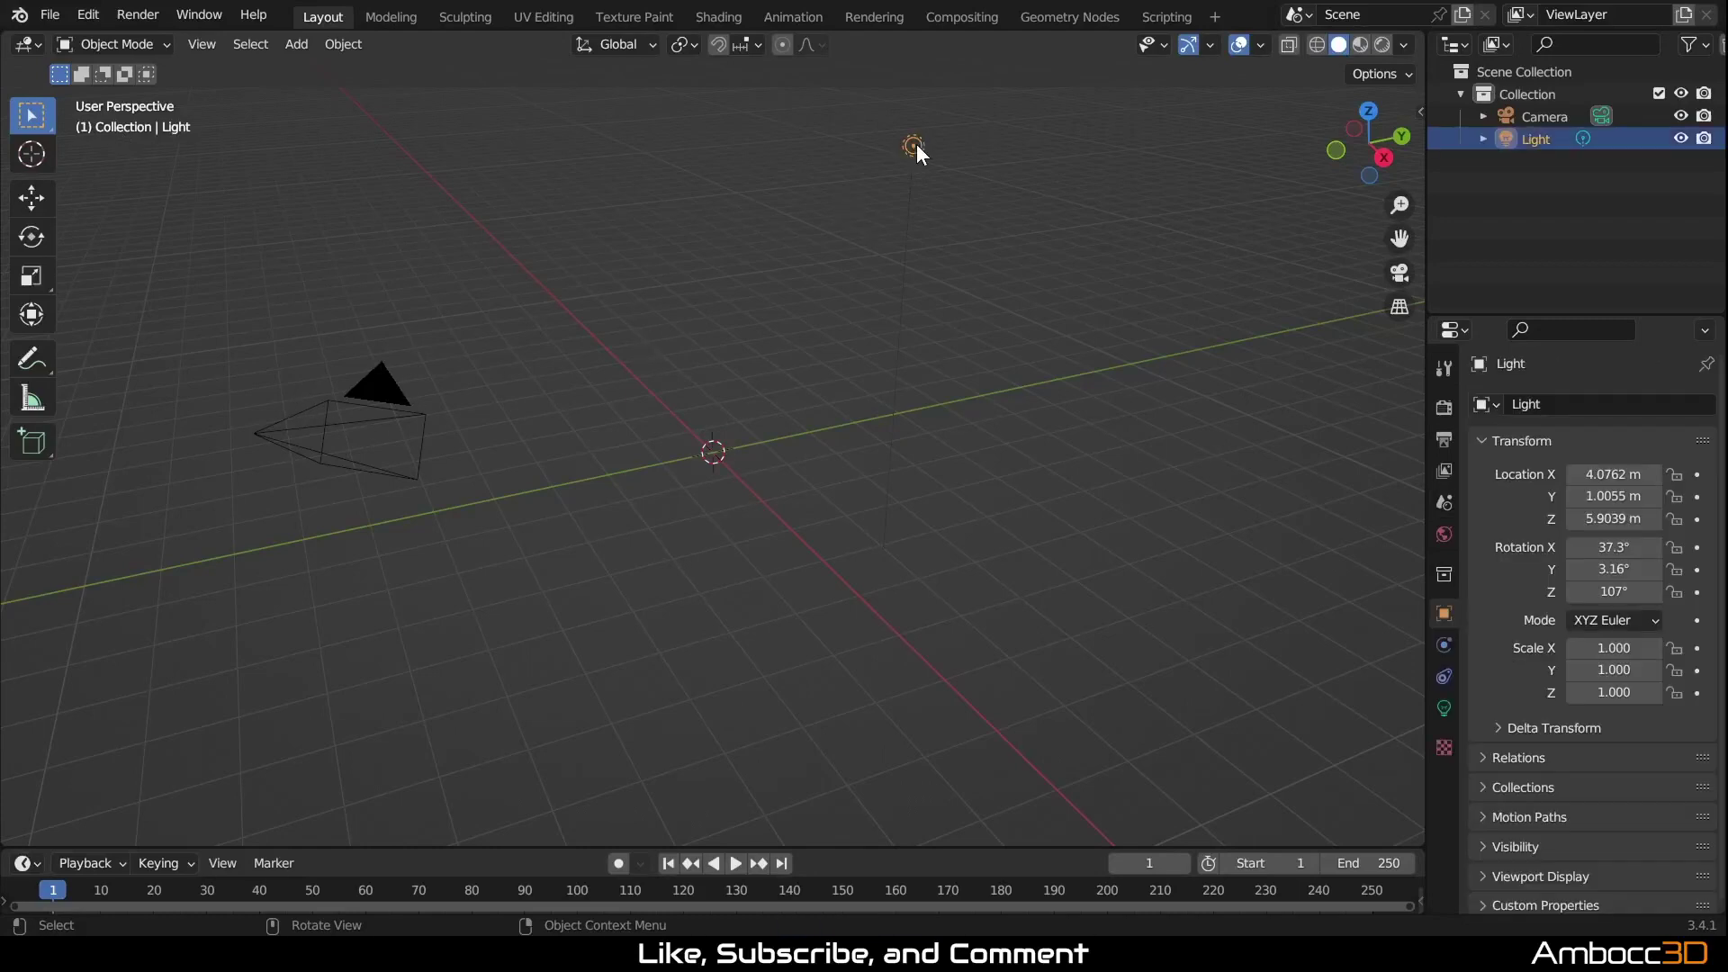
pyautogui.press('Delete')
pyautogui.click(379, 413)
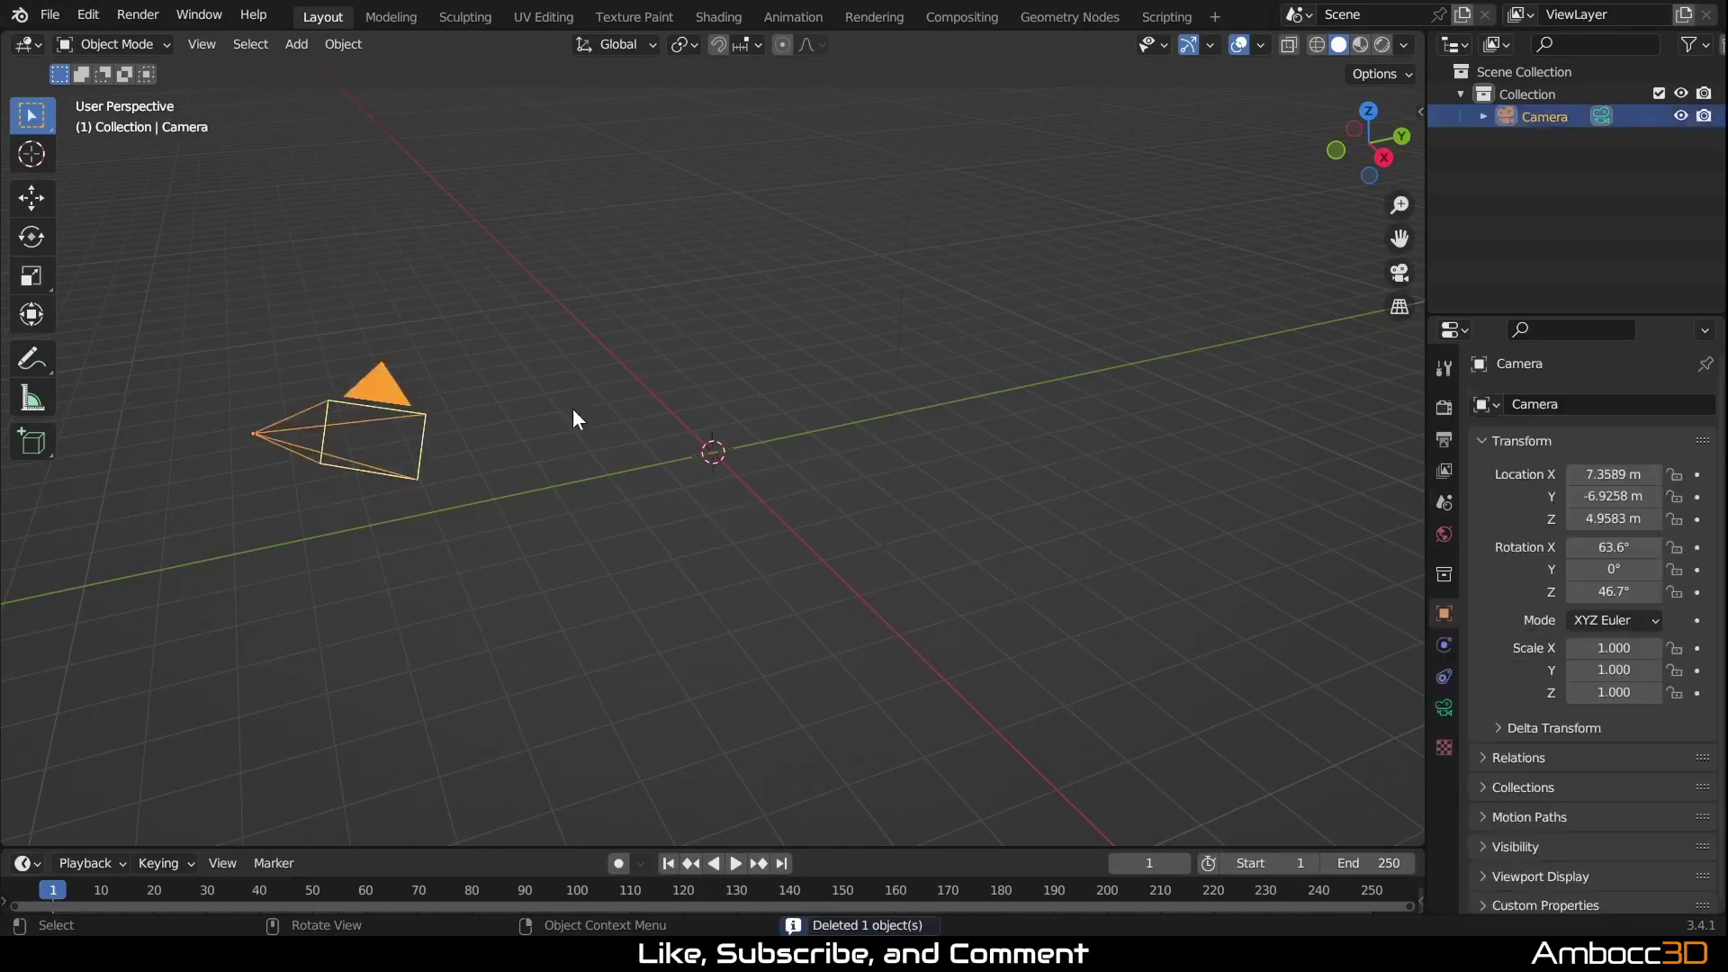
pyautogui.click(525, 351)
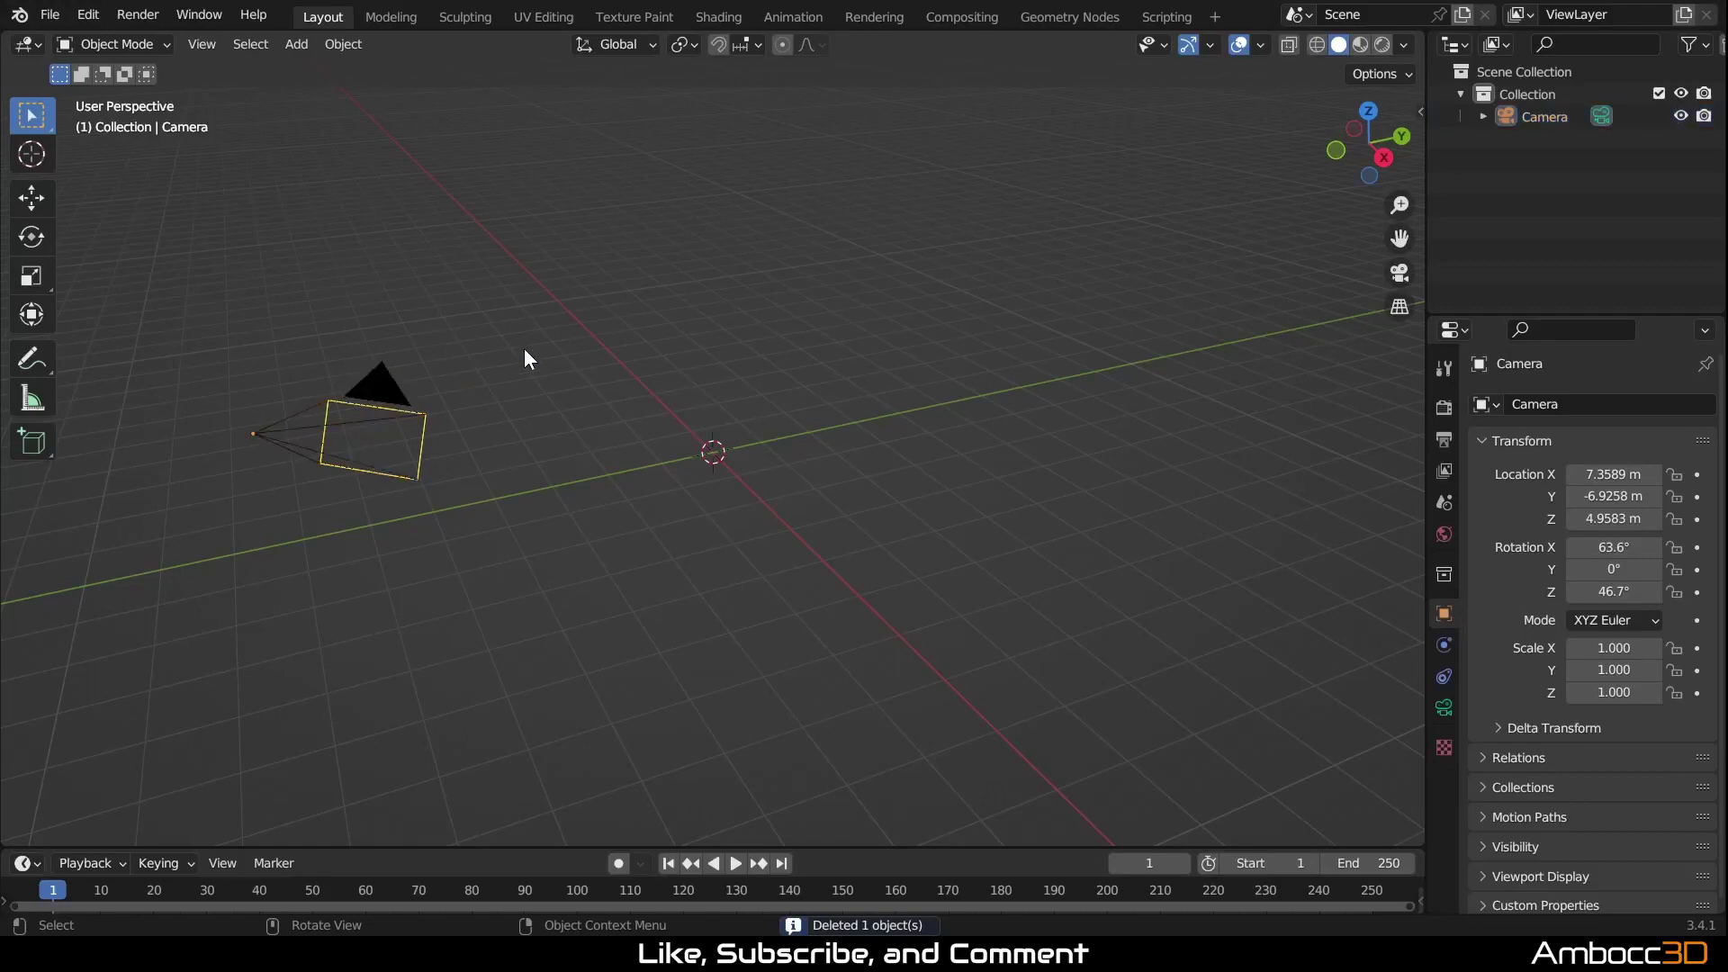
# Step: Start a Wavefront OBJ import and open the OBJ\Head folder of the Ten 24 - Free Head Scan assets under HeadScan
pyautogui.click(49, 14)
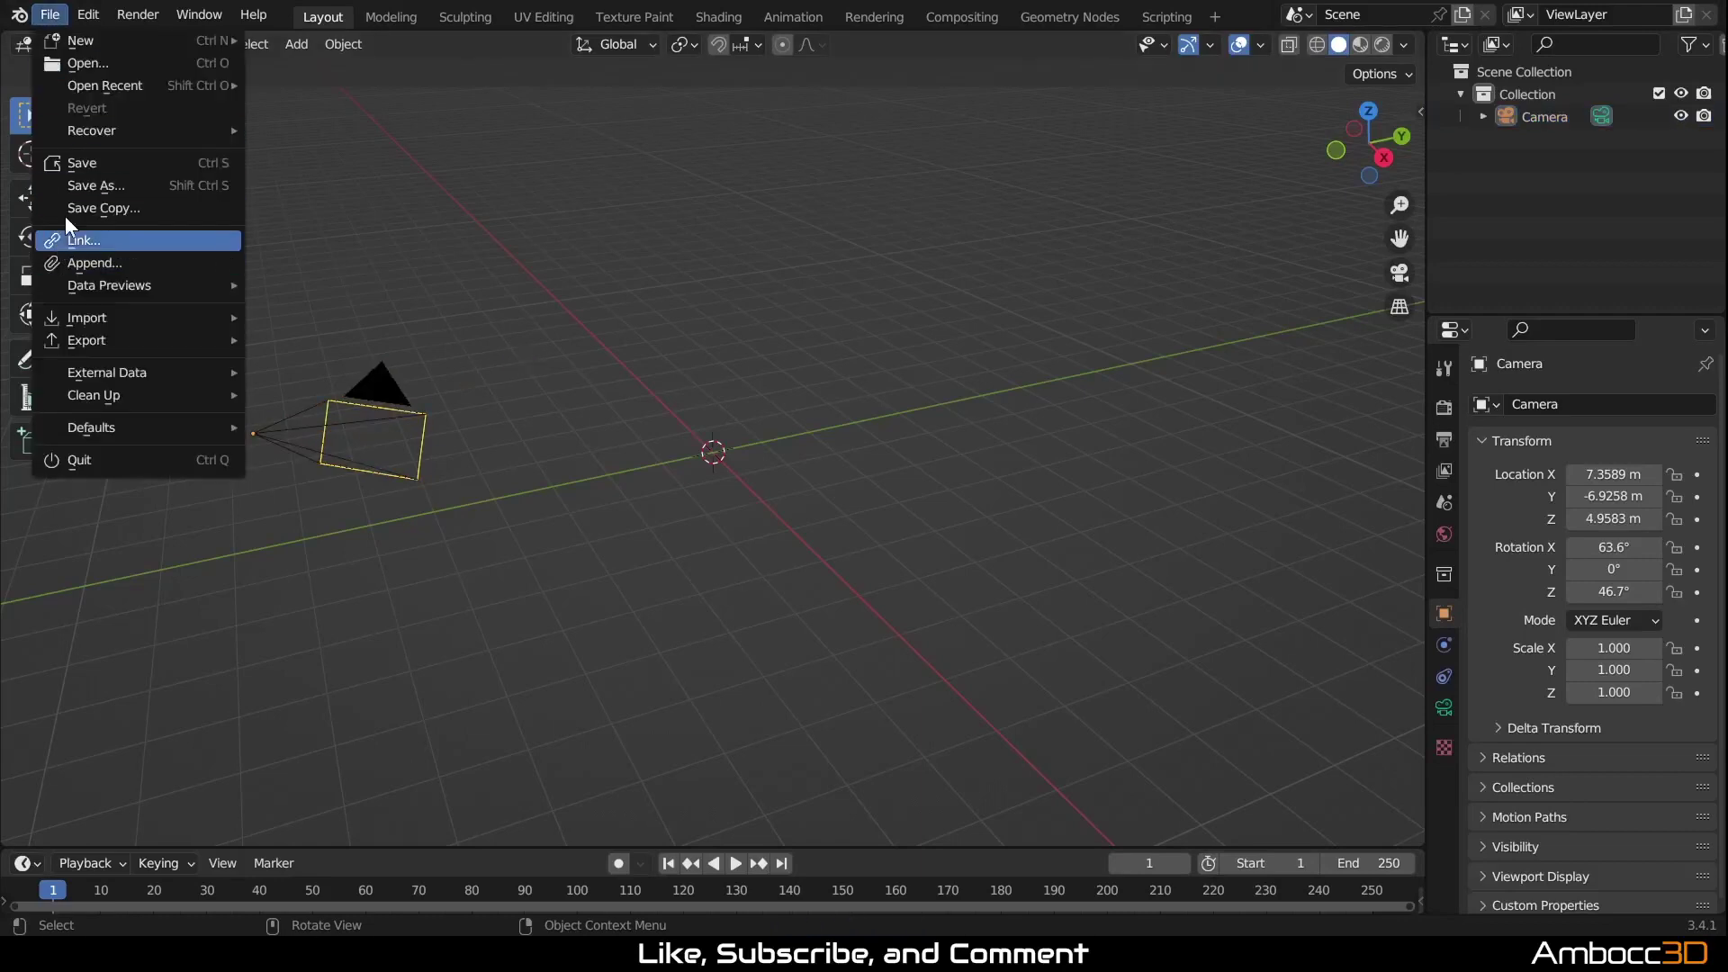
pyautogui.moveTo(93, 316)
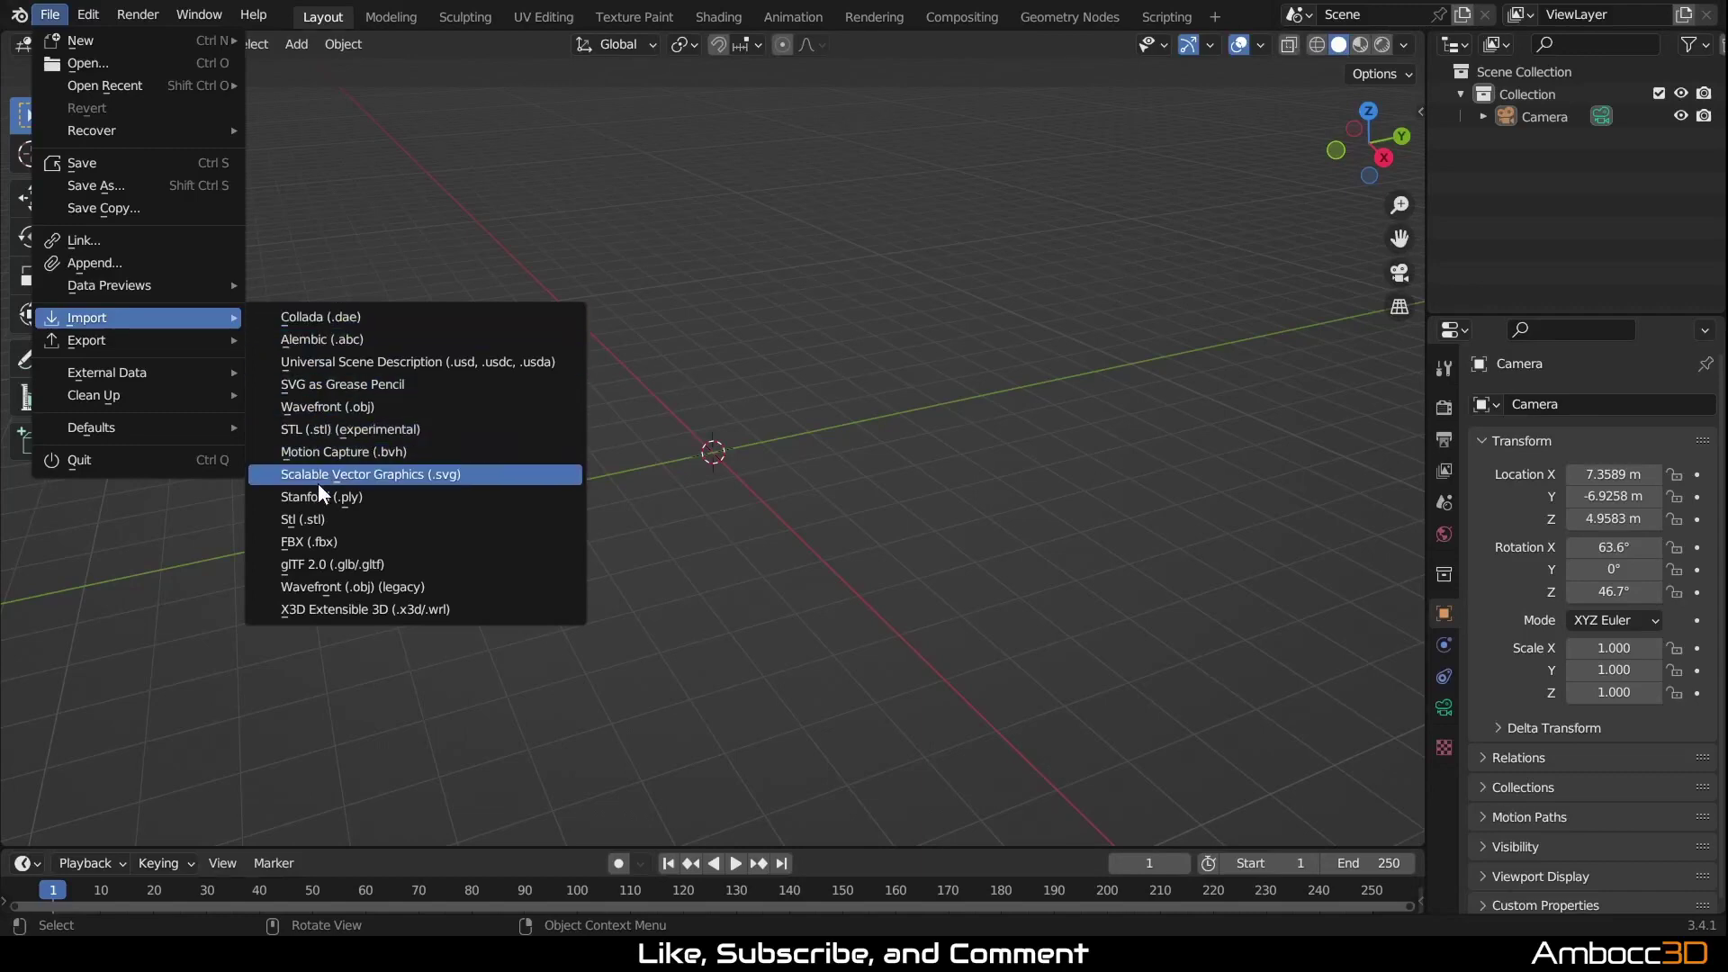
pyautogui.click(333, 407)
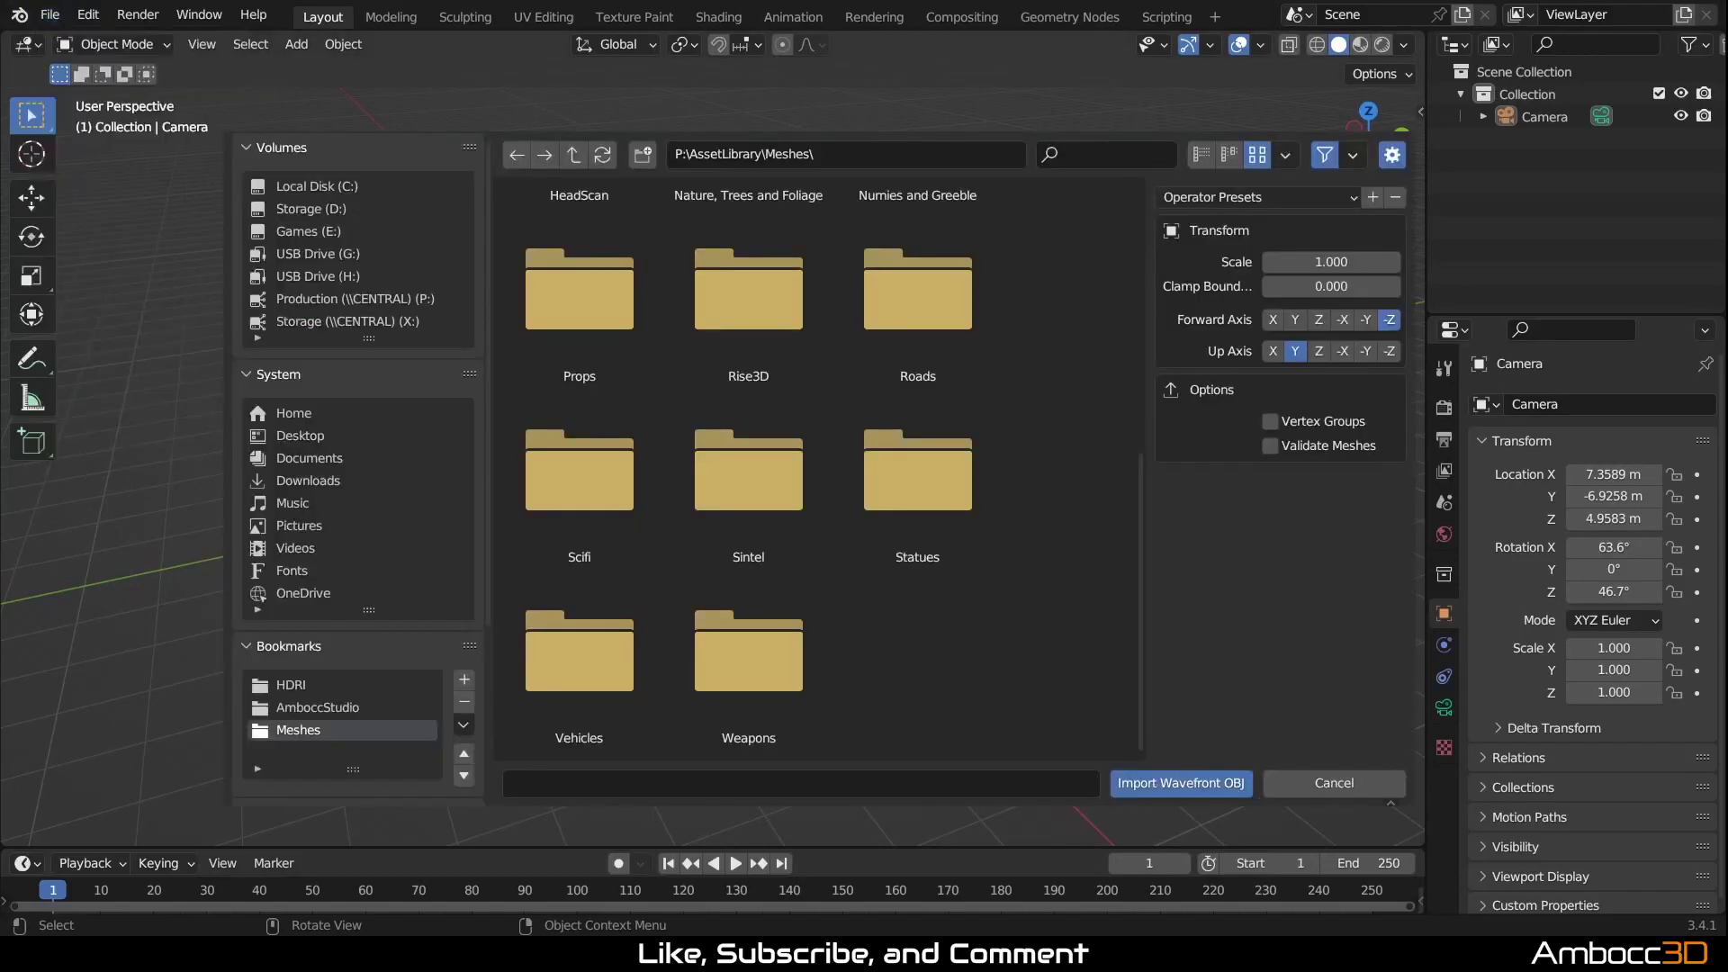
pyautogui.scroll(4, 918, 504)
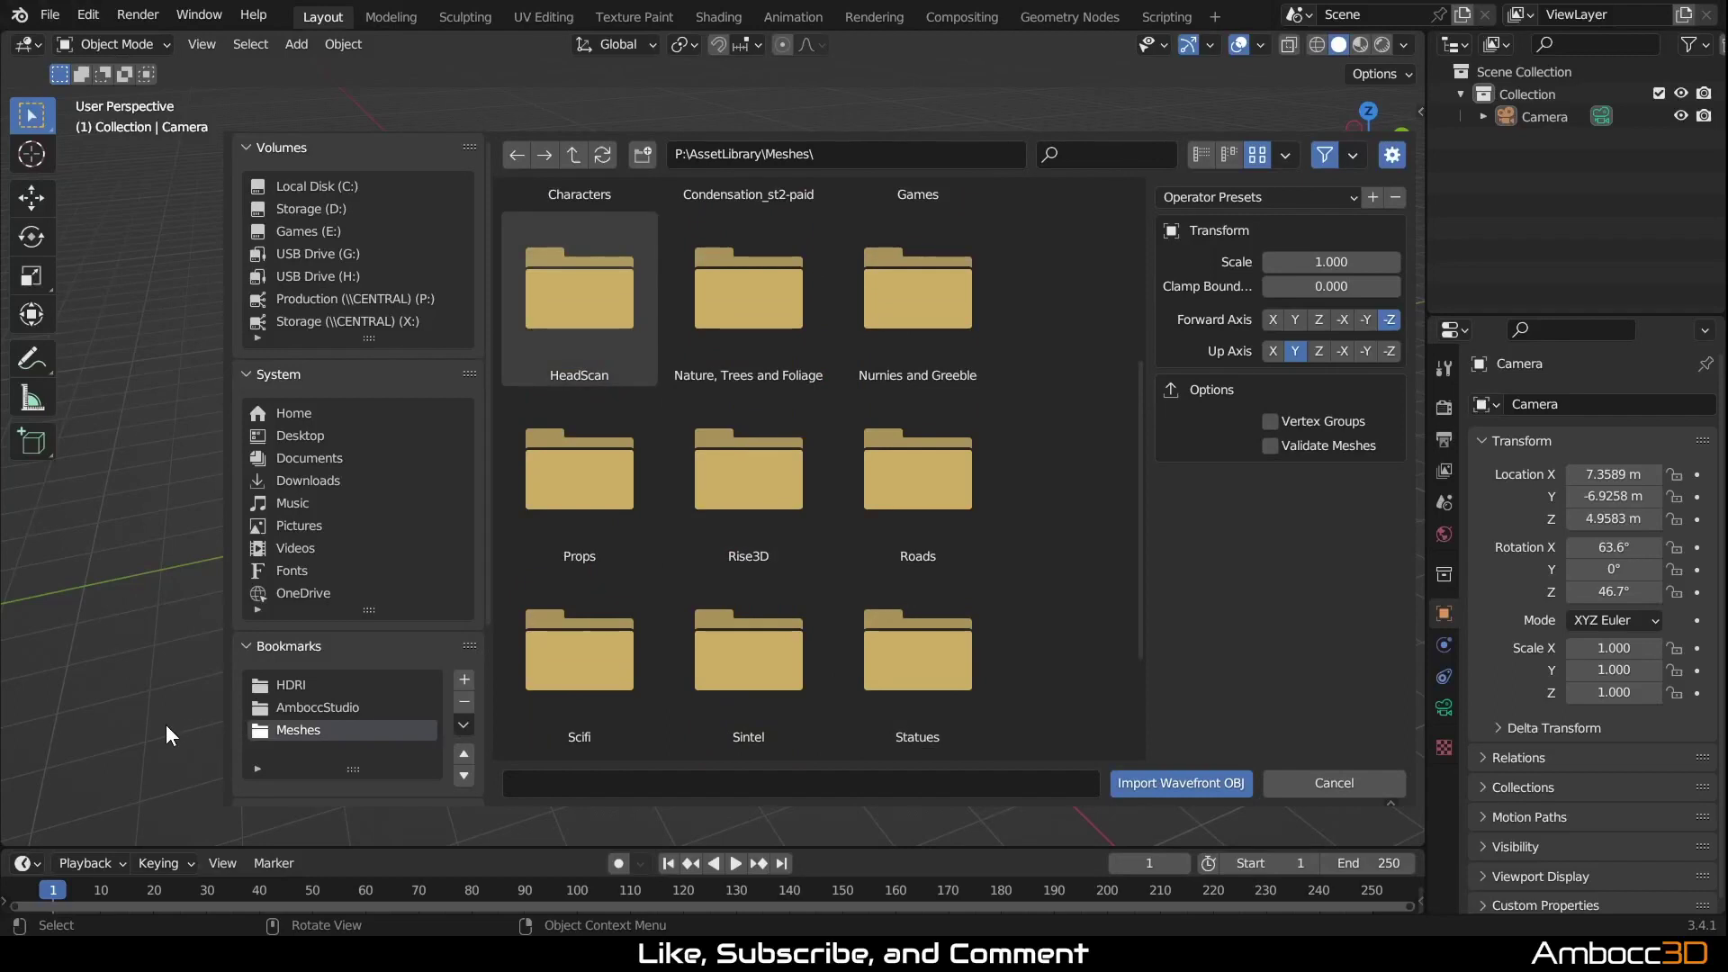
pyautogui.doubleClick(574, 322)
pyautogui.doubleClick(590, 315)
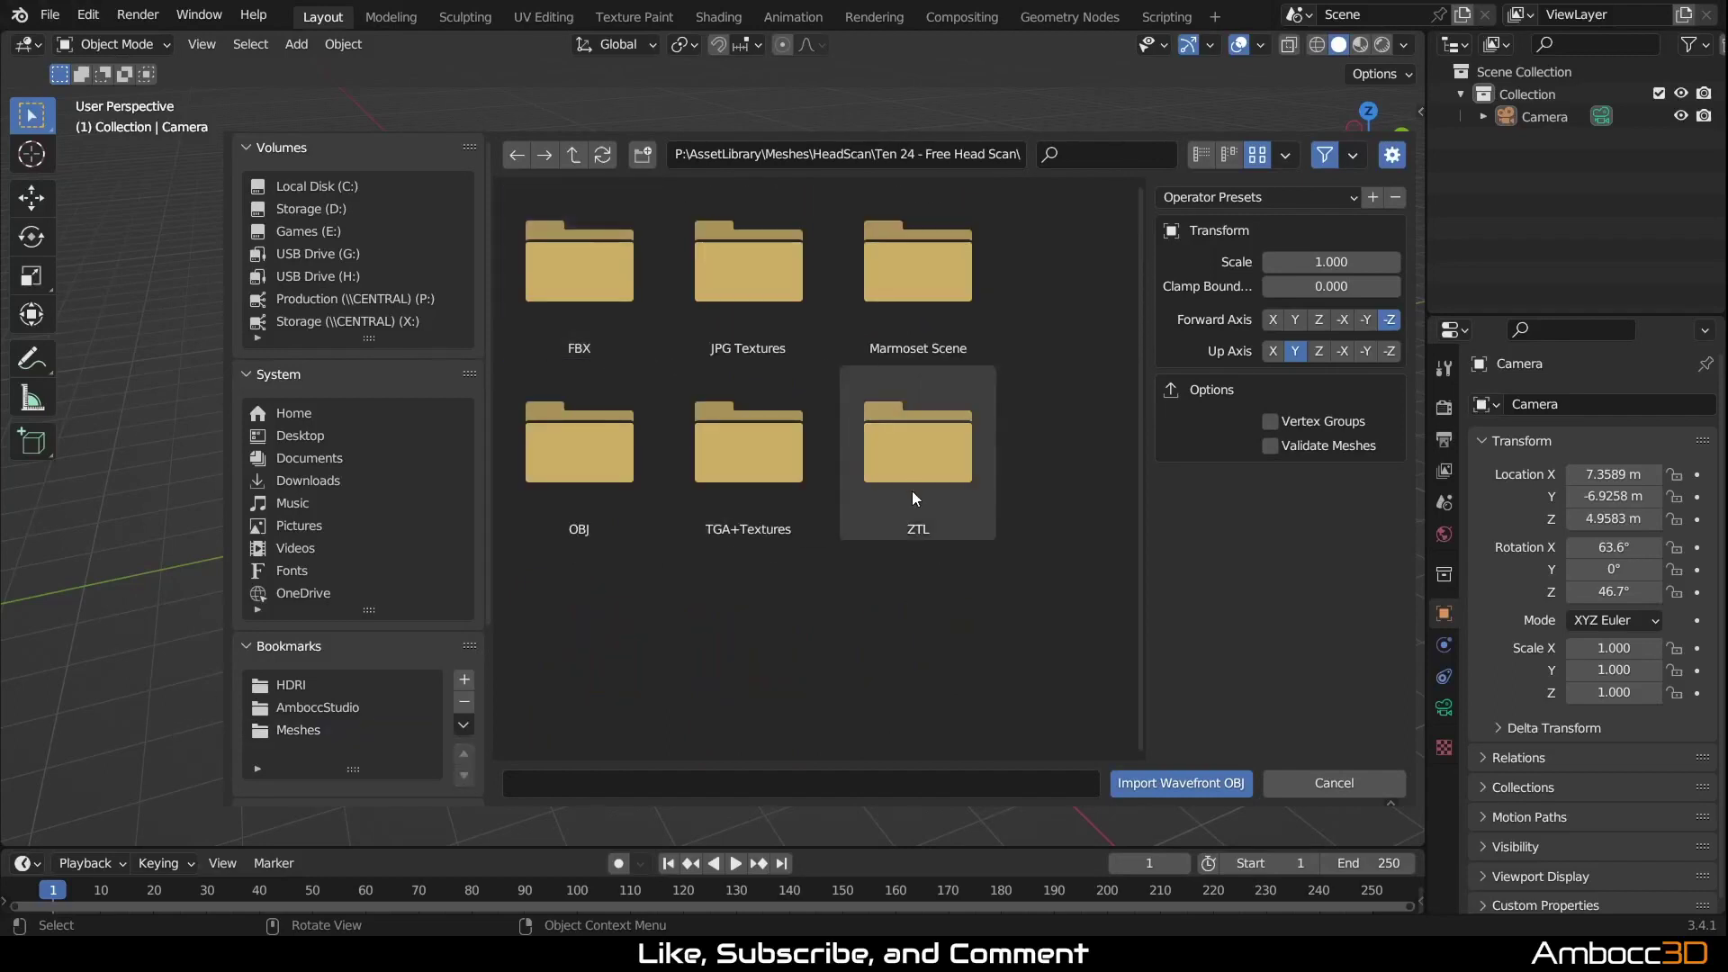
pyautogui.doubleClick(585, 470)
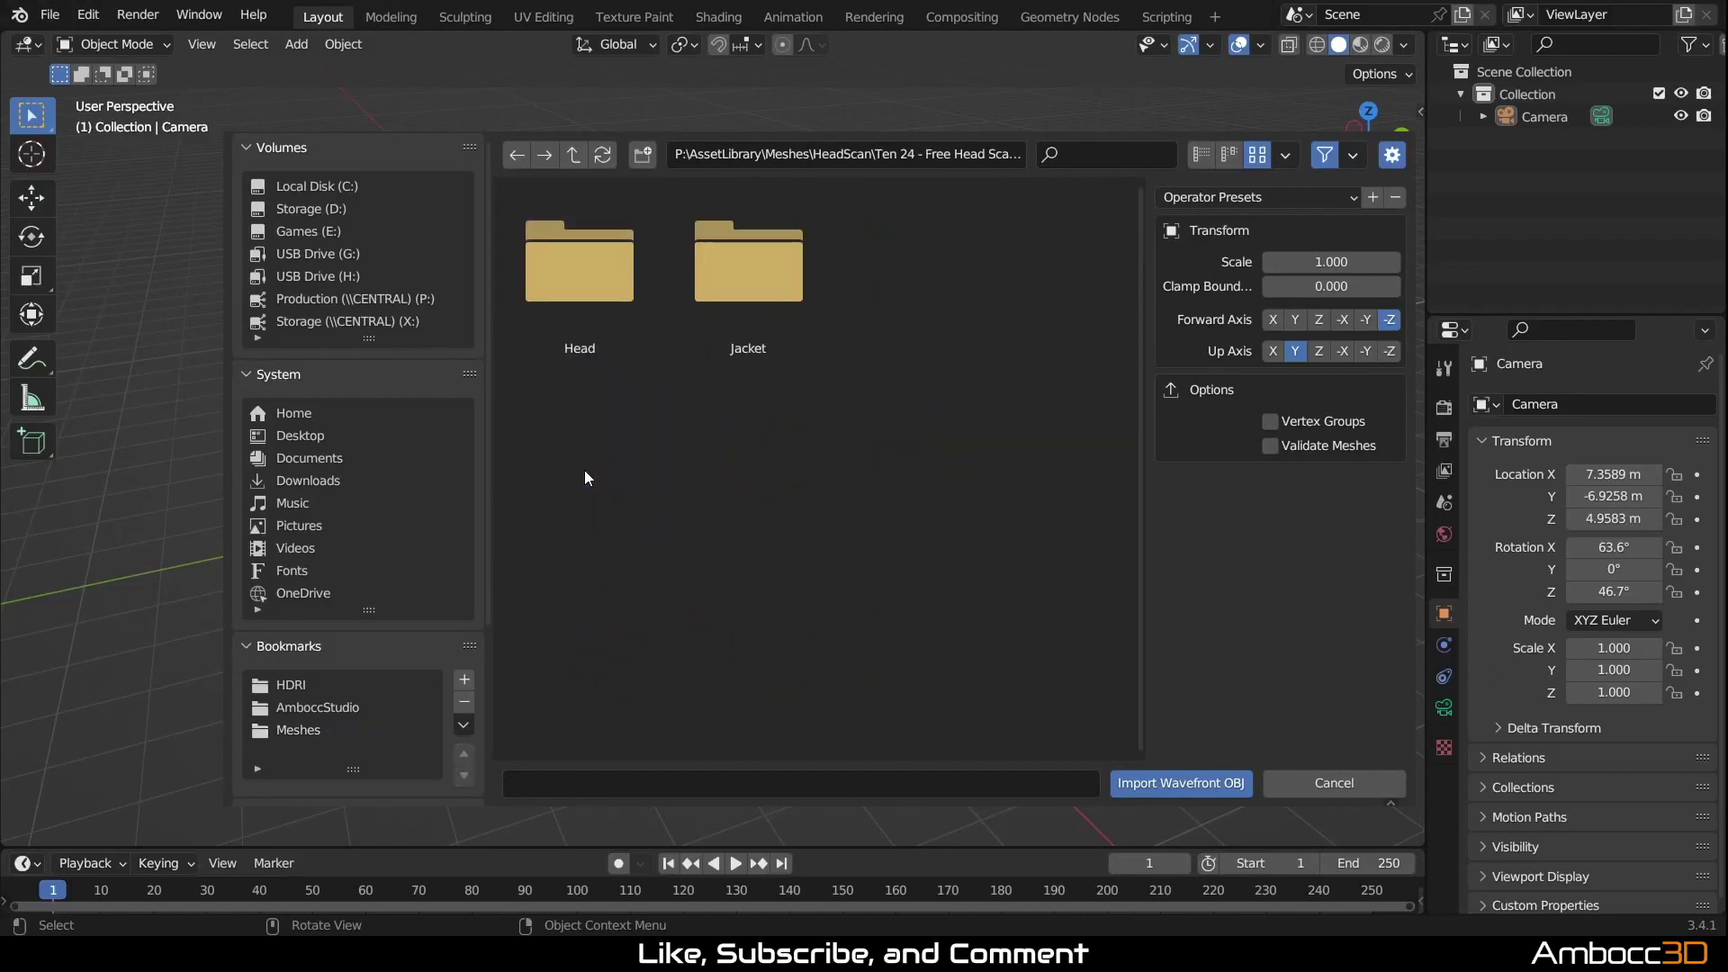
pyautogui.doubleClick(568, 320)
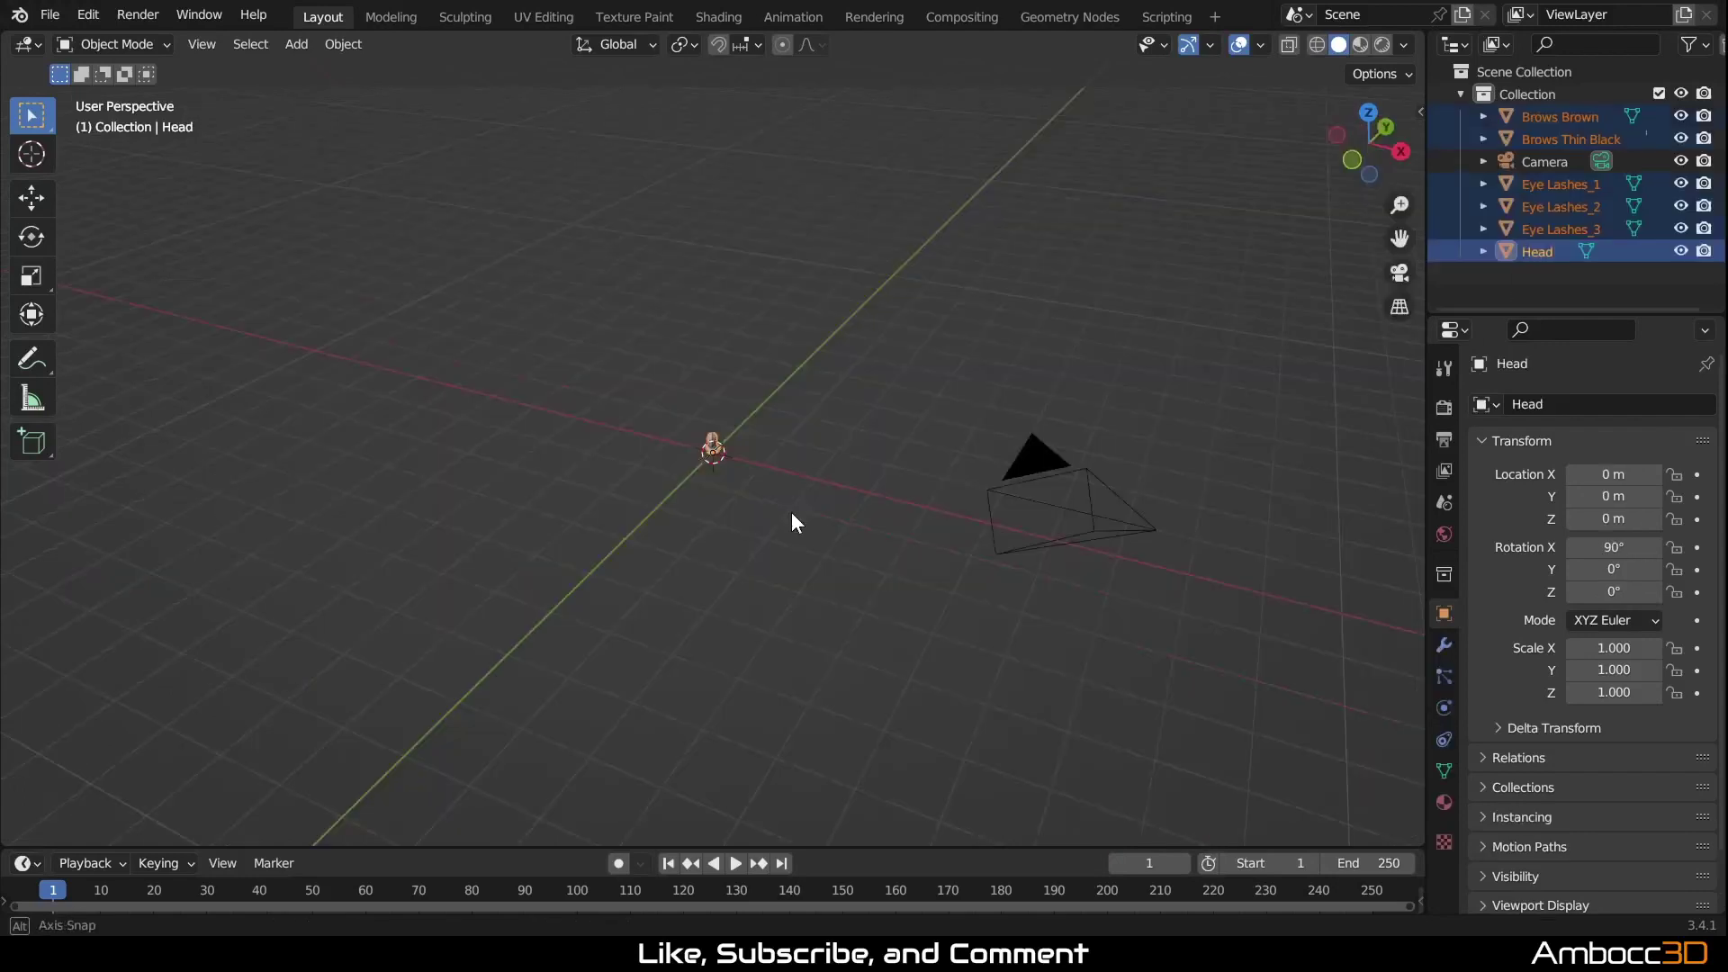
# Step: Import the Head, both Brows and all three Eye Lashes OBJ files and clear the selection
pyautogui.moveTo(792, 511); pyautogui.dragTo(896, 517, button='middle')
pyautogui.scroll(6, 736, 459)
pyautogui.scroll(4, 809, 445)
pyautogui.scroll(3, 893, 530)
pyautogui.scroll(2, 893, 529)
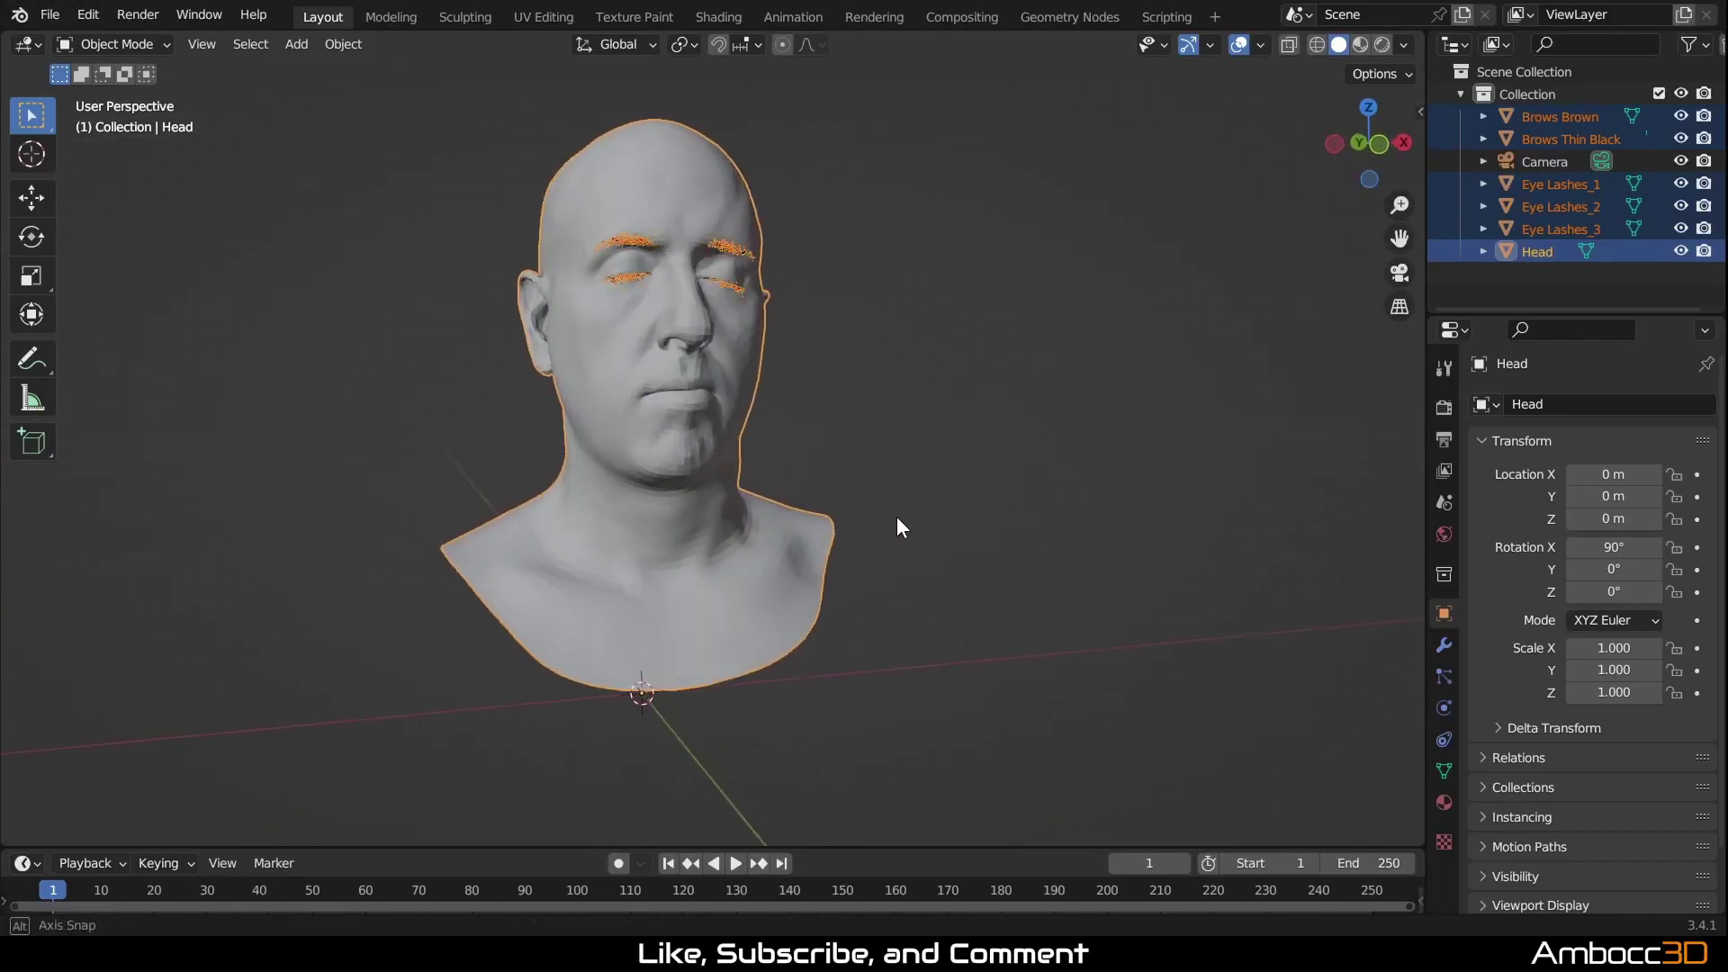
pyautogui.click(941, 382)
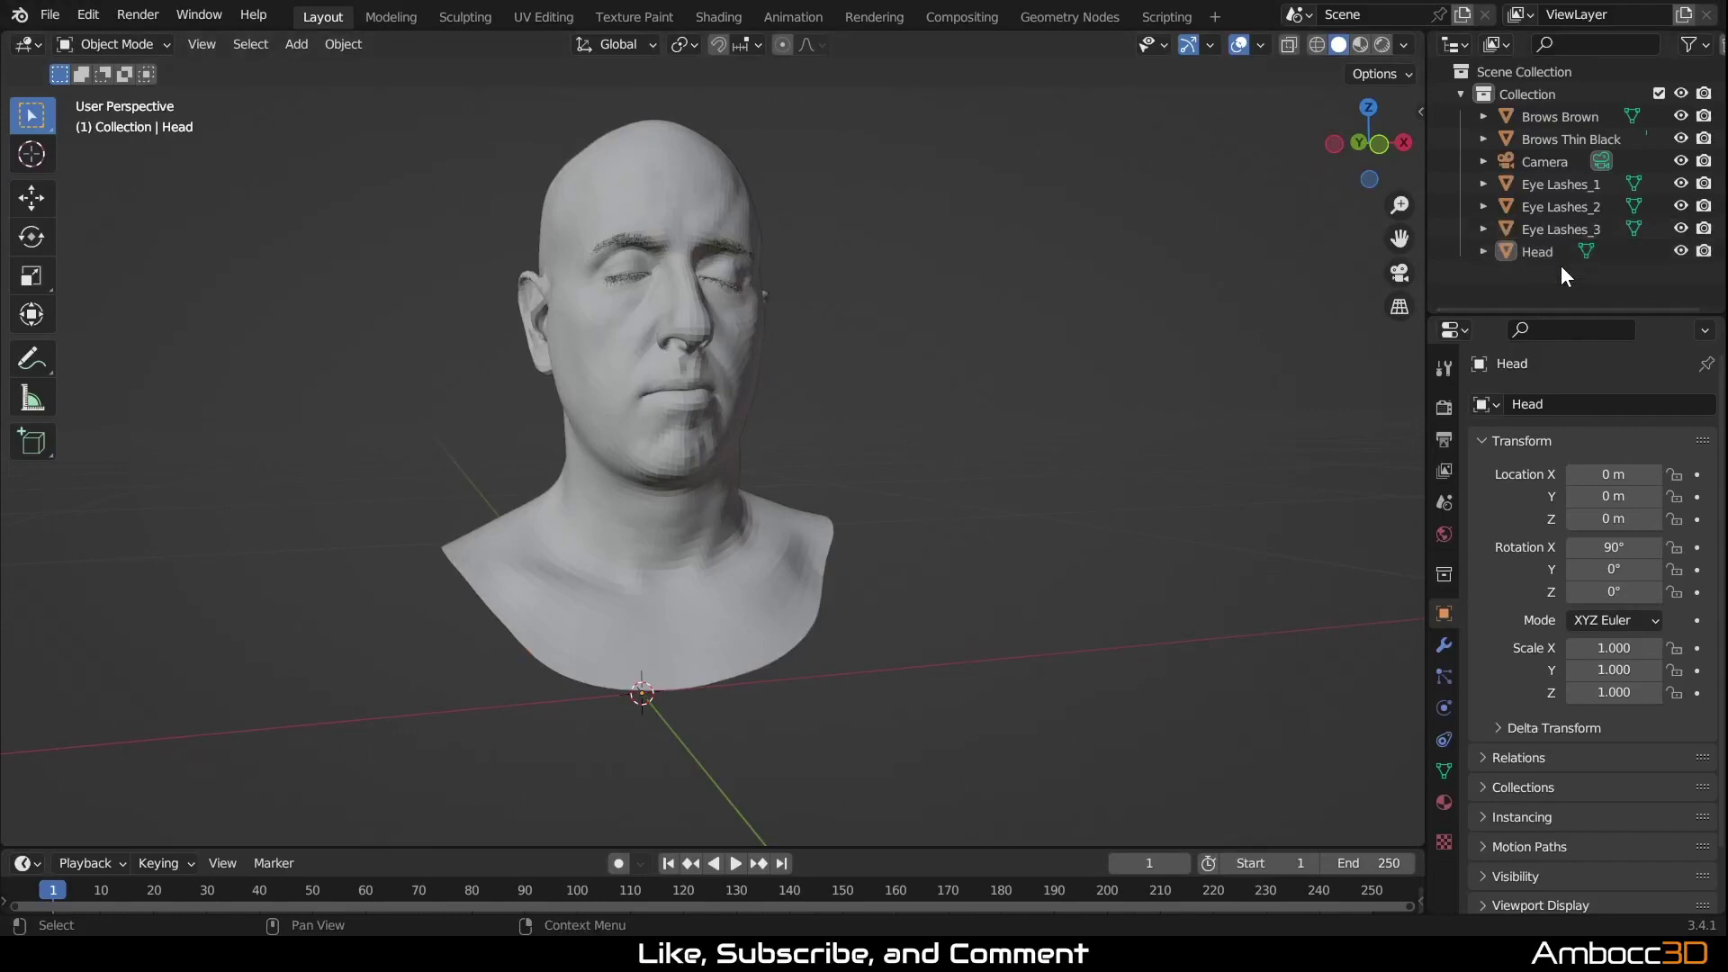
# Step: Join Brows Brown, Brows Thin Black, Eye Lashes_1, Eye Lashes_2 and Eye Lashes_3 into a single object
pyautogui.click(1548, 117)
pyautogui.keyDown('ctrl'); pyautogui.click(1550, 138); pyautogui.keyUp('ctrl')
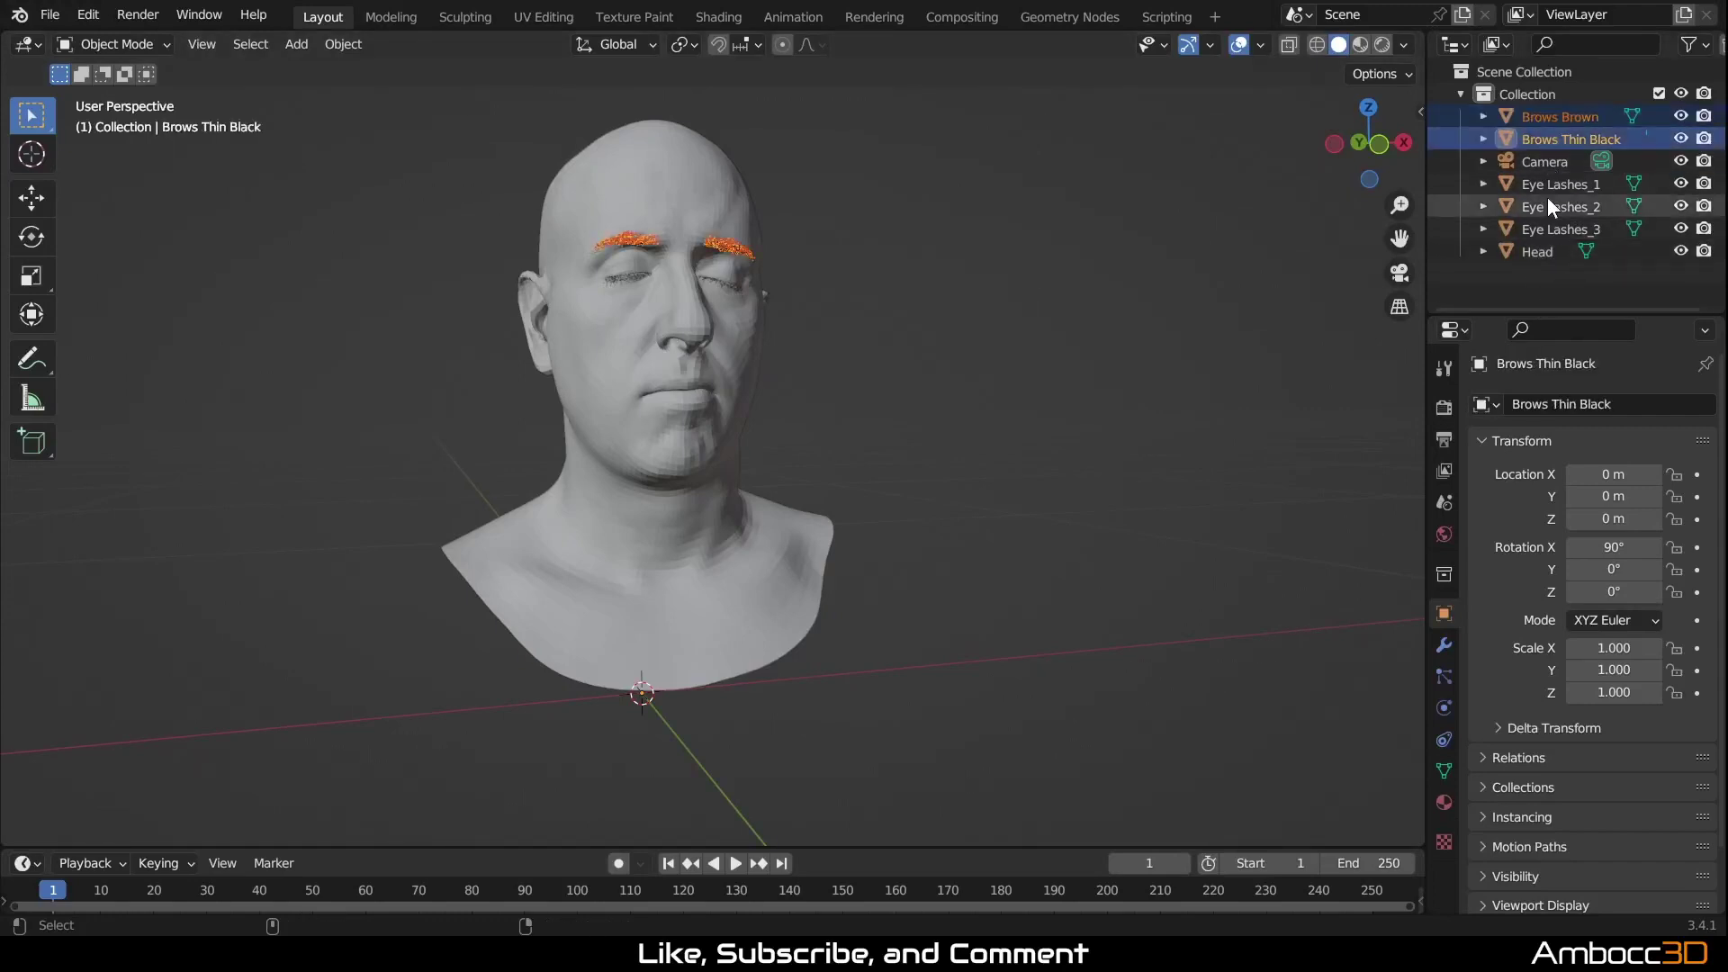
pyautogui.keyDown('ctrl'); pyautogui.click(1549, 186); pyautogui.keyUp('ctrl')
pyautogui.keyDown('ctrl'); pyautogui.click(1547, 205); pyautogui.keyUp('ctrl')
pyautogui.keyDown('ctrl'); pyautogui.click(1543, 227); pyautogui.keyUp('ctrl')
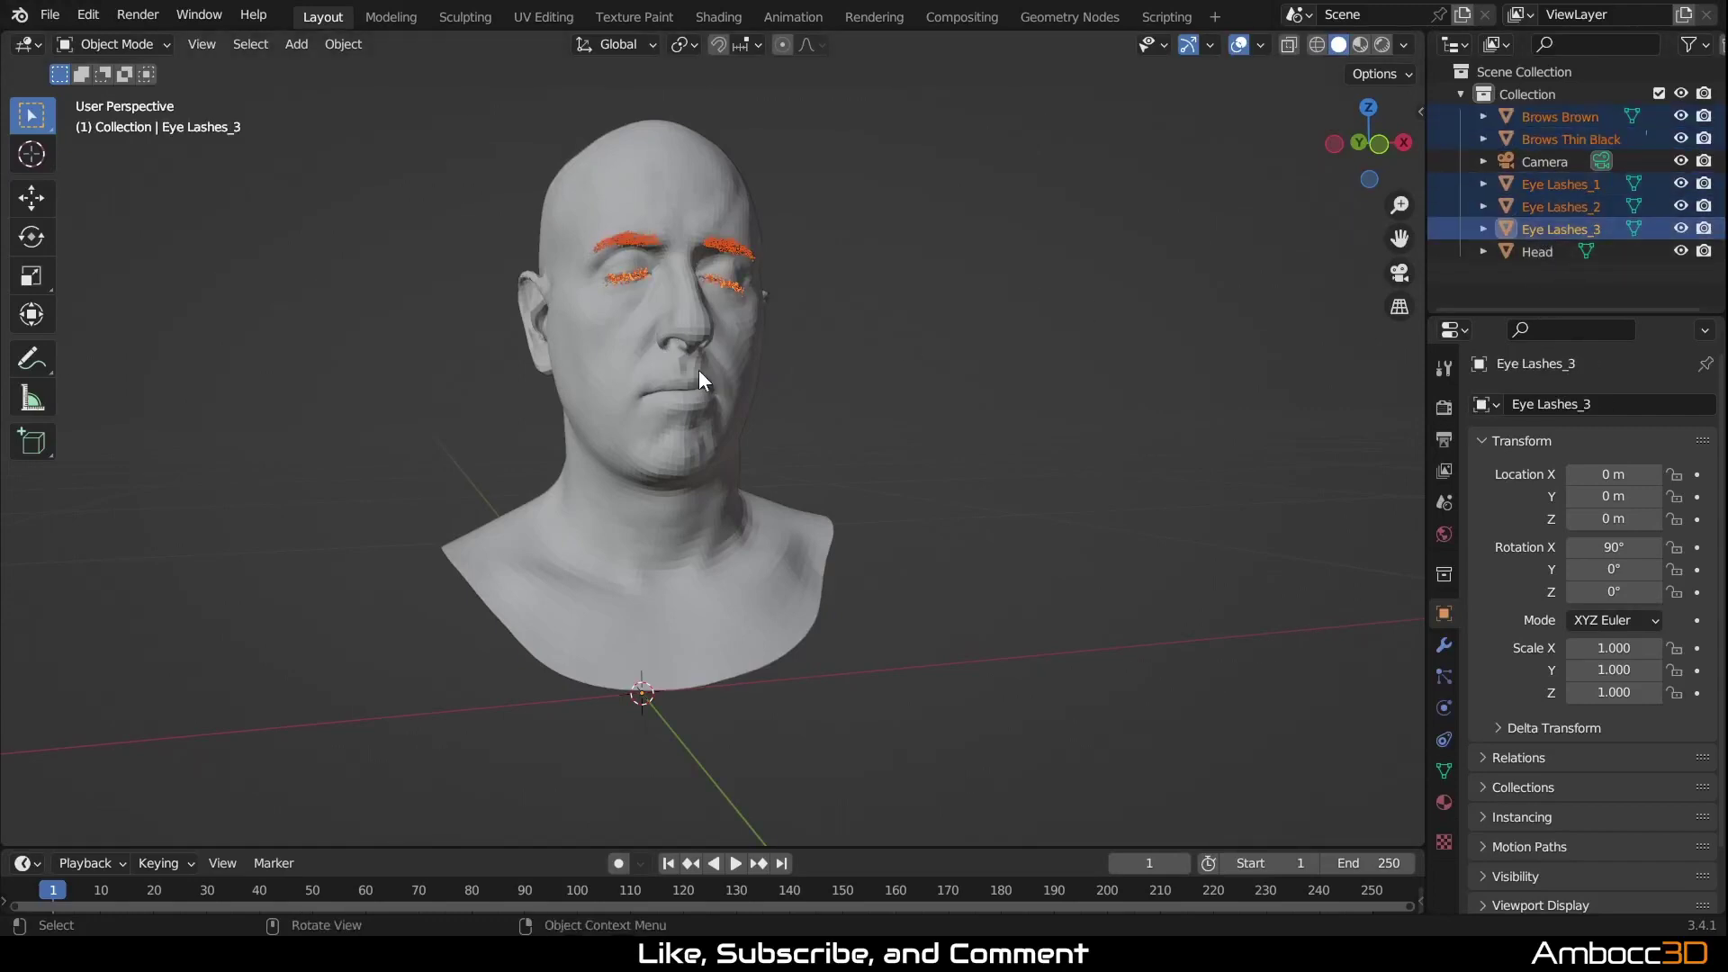
pyautogui.hotkey('ctrl', 'j')
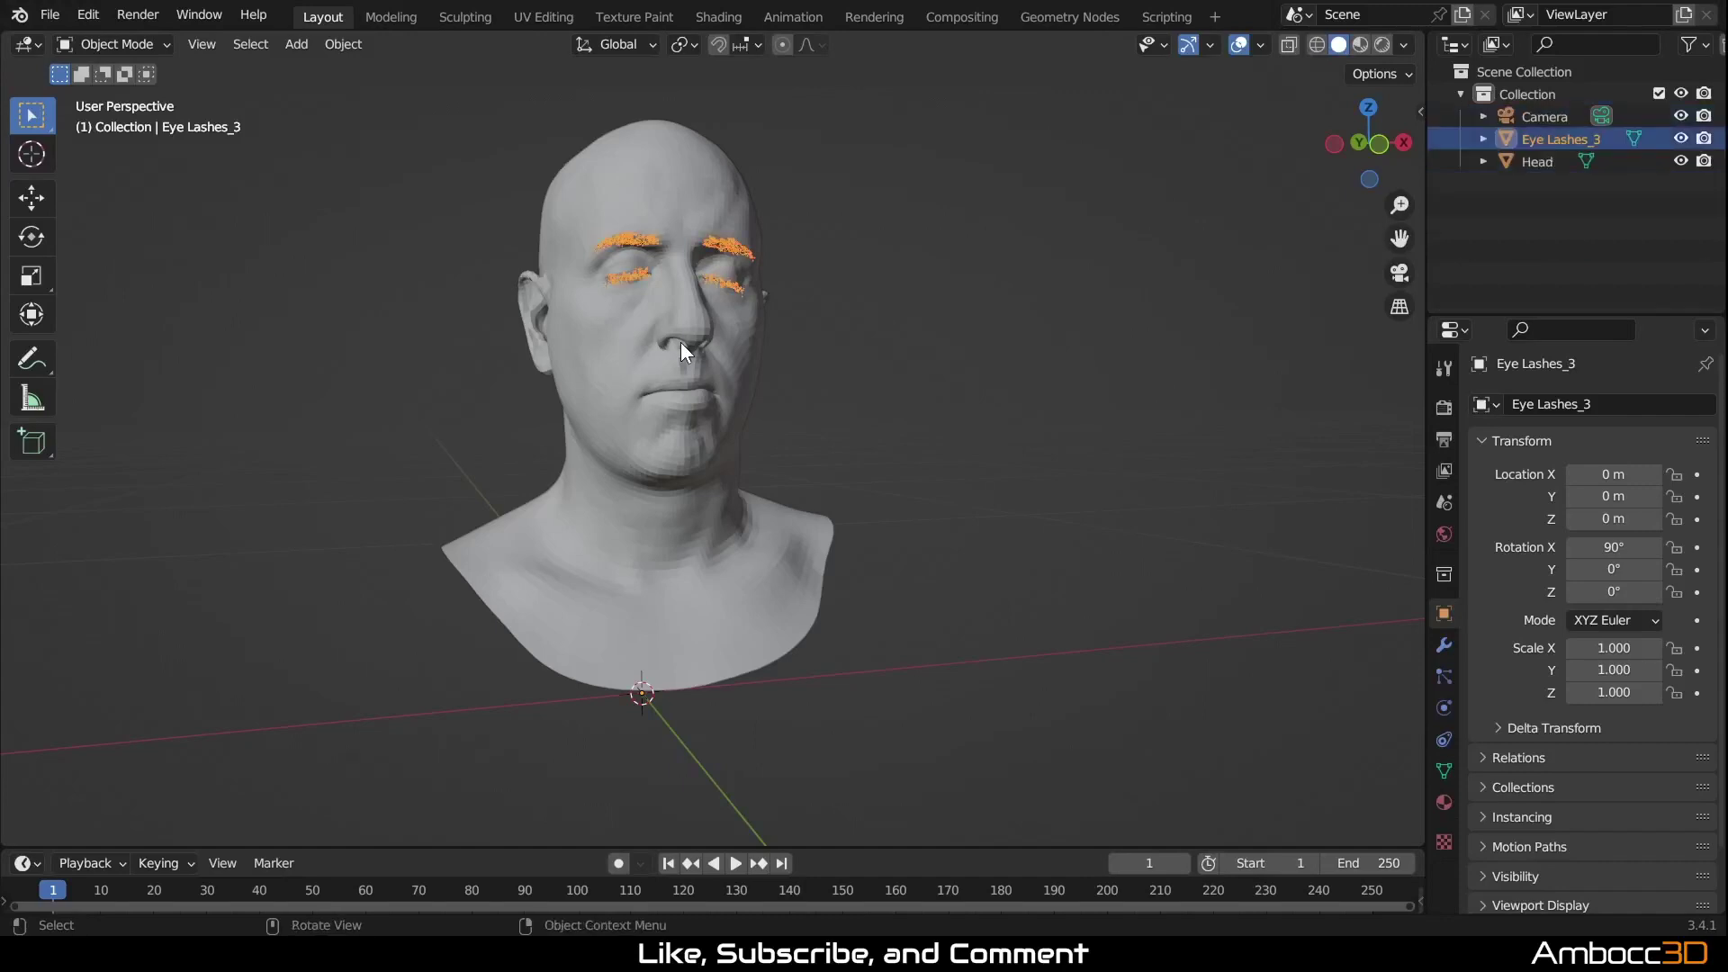
# Step: Rename the joined brows and eyelashes object to Hair
pyautogui.hotkey('alt', 'a')
pyautogui.click(1550, 137)
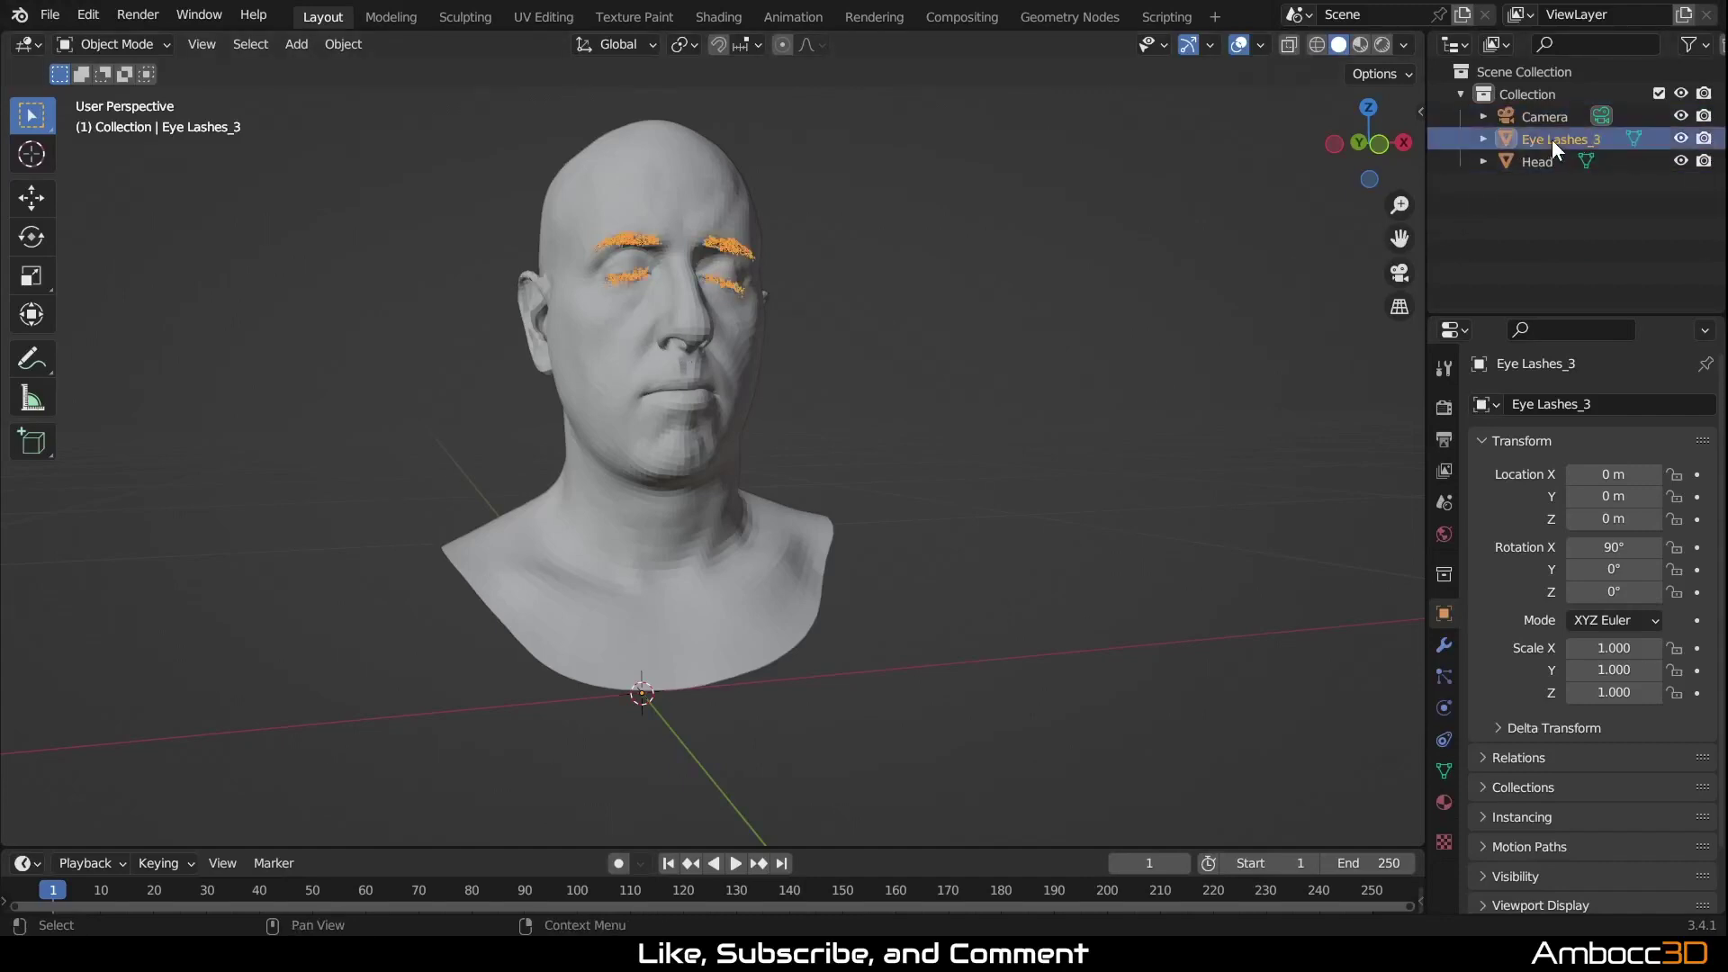
pyautogui.doubleClick(1548, 137)
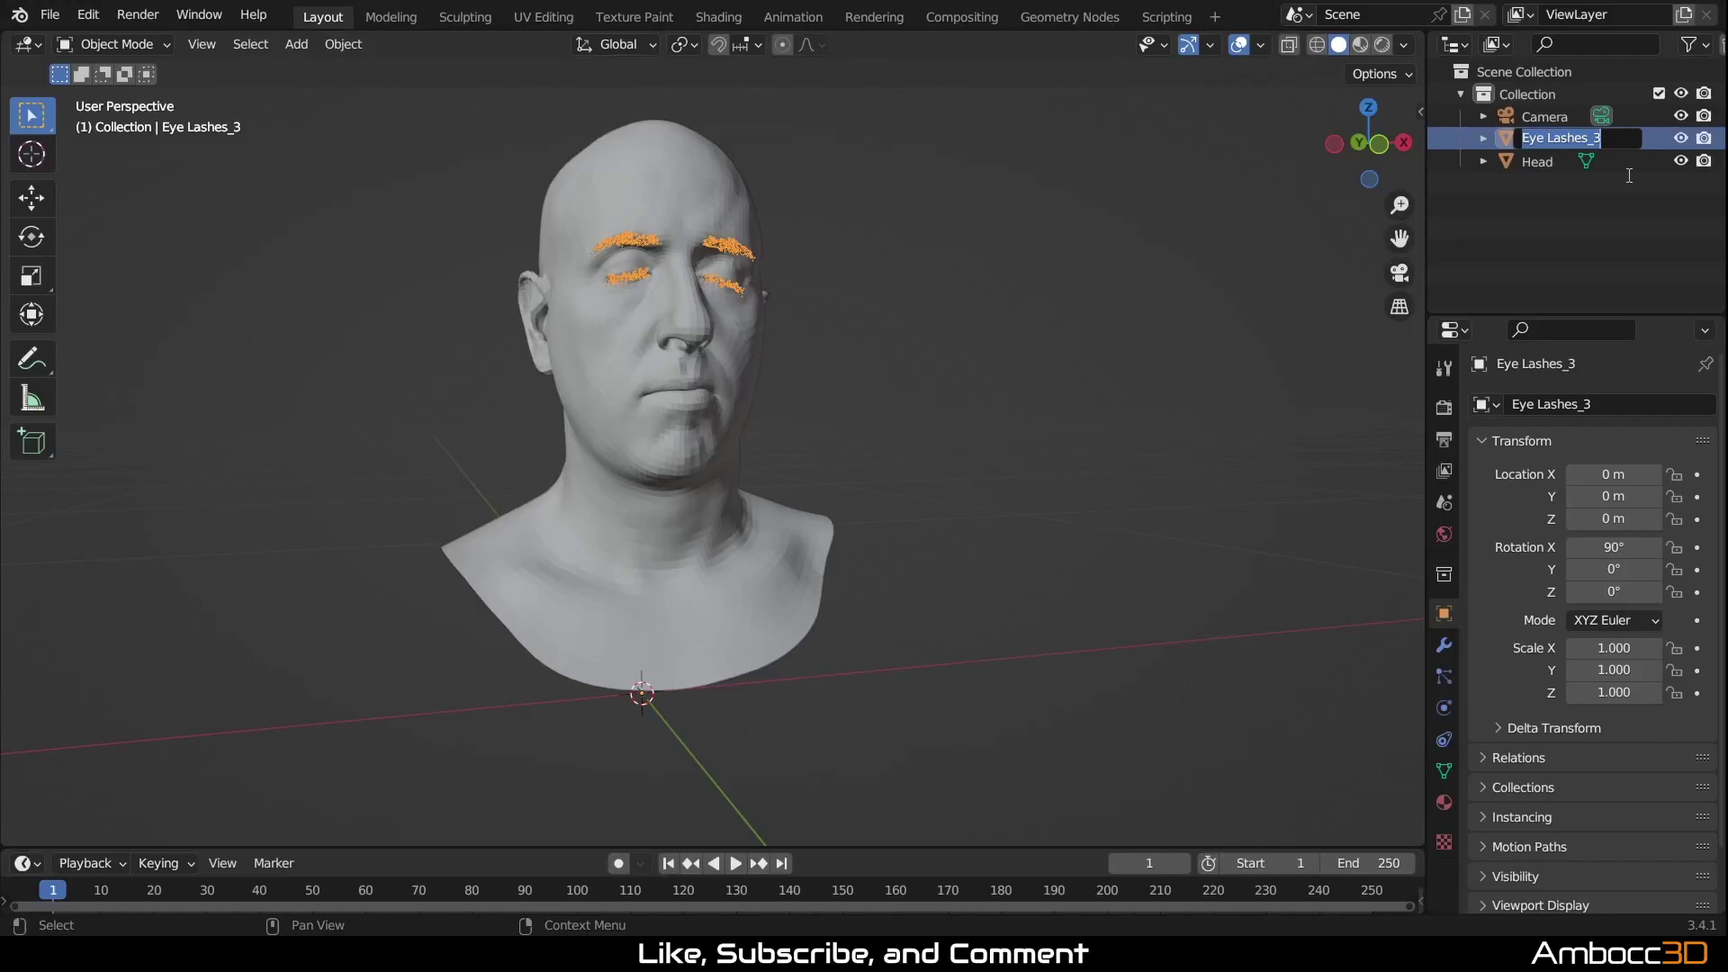
pyautogui.write('Ha')
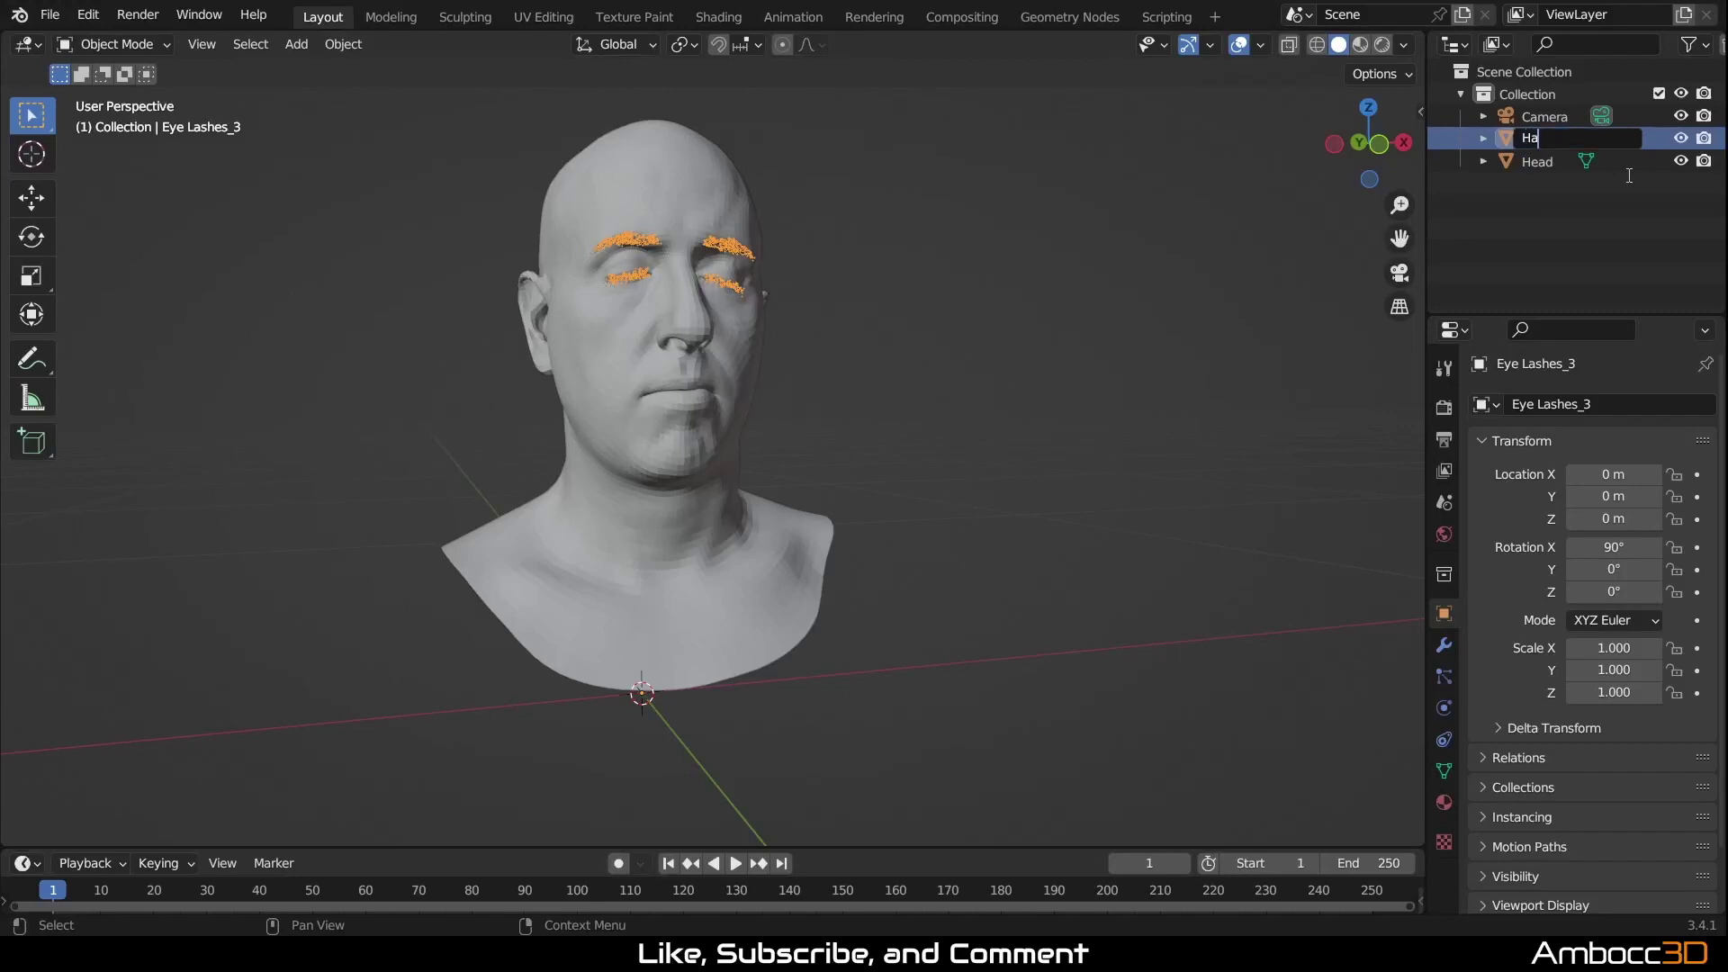
pyautogui.write('ir')
pyautogui.press('Return')
# Step: Apply smooth shading to the Head mesh and deselect it
pyautogui.click(1628, 171)
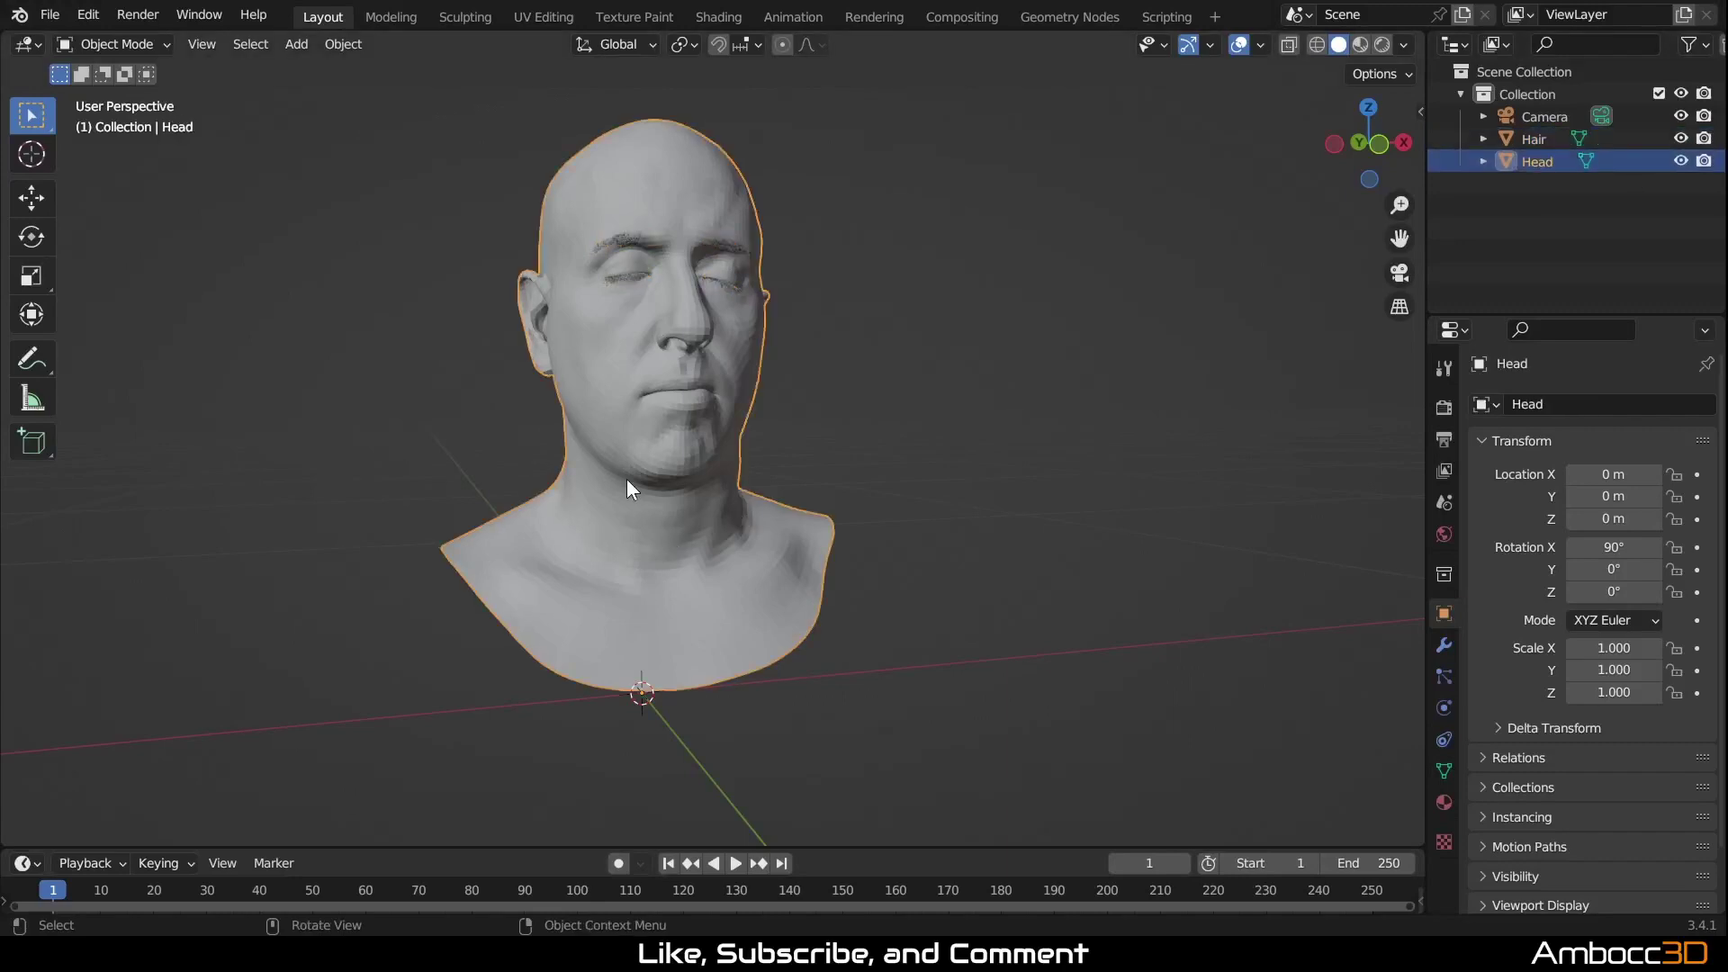
pyautogui.scroll(3, 634, 469)
pyautogui.moveTo(711, 423); pyautogui.dragTo(668, 450, button='middle')
pyautogui.scroll(2, 684, 402)
pyautogui.scroll(2, 686, 396)
pyautogui.moveTo(686, 382); pyautogui.dragTo(696, 434, button='middle')
pyautogui.scroll(-2, 727, 376)
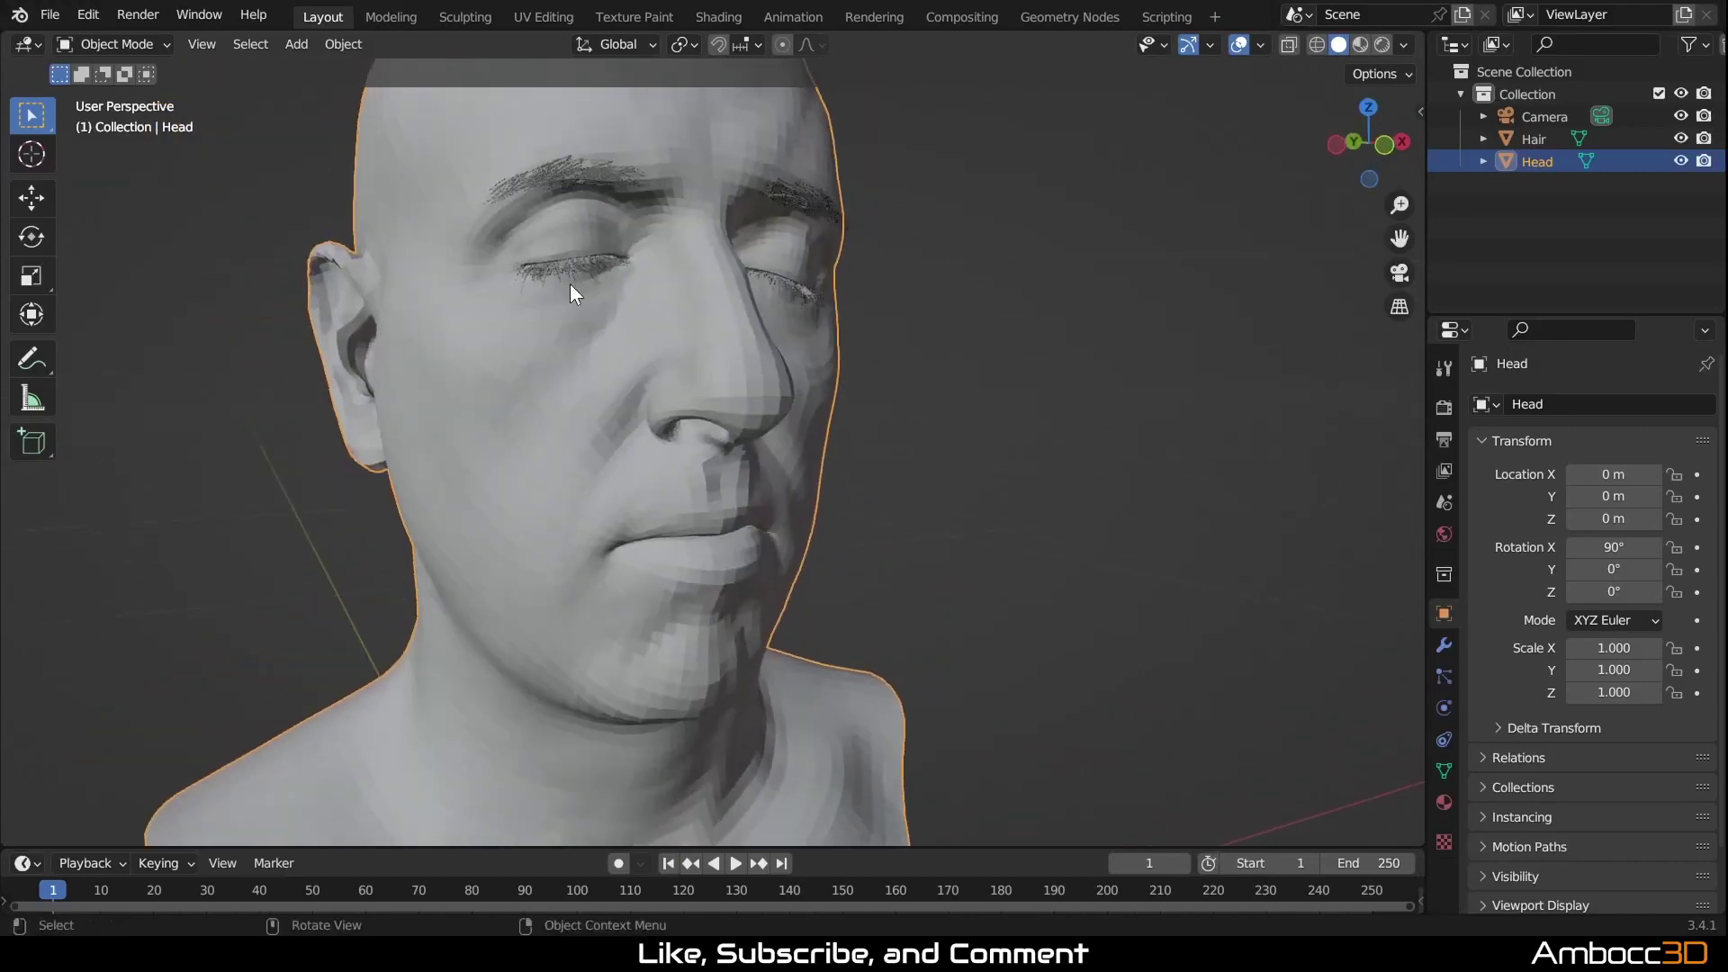
pyautogui.click(343, 44)
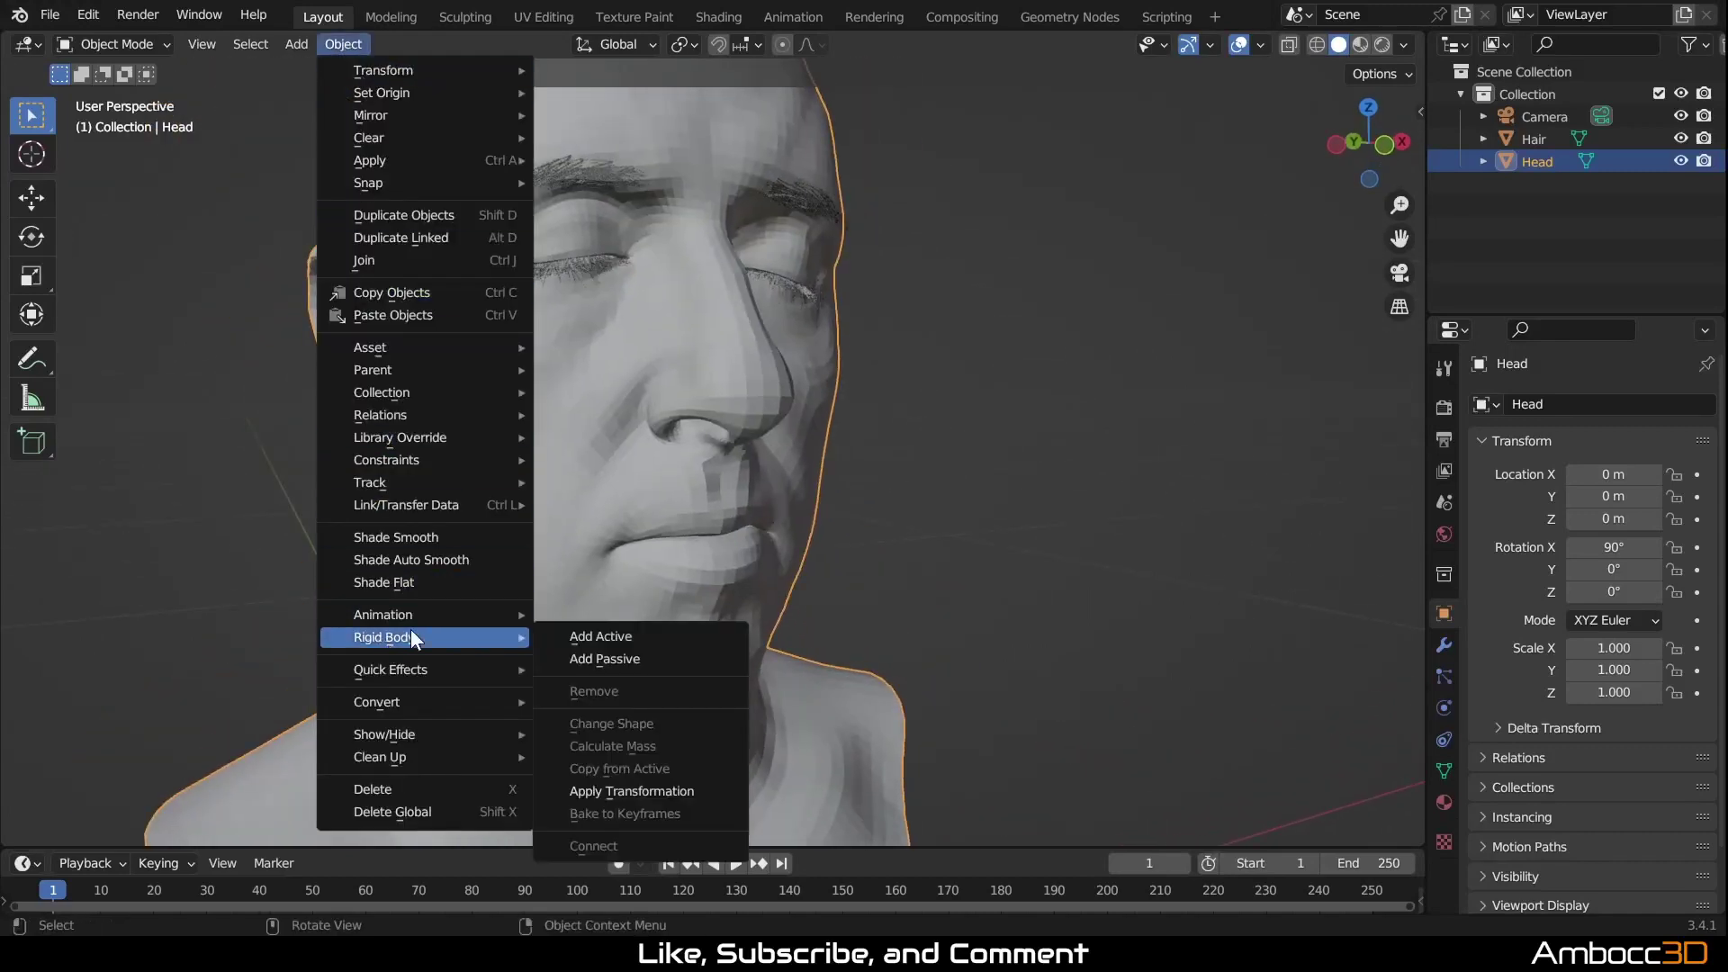
pyautogui.click(431, 537)
pyautogui.click(1066, 354)
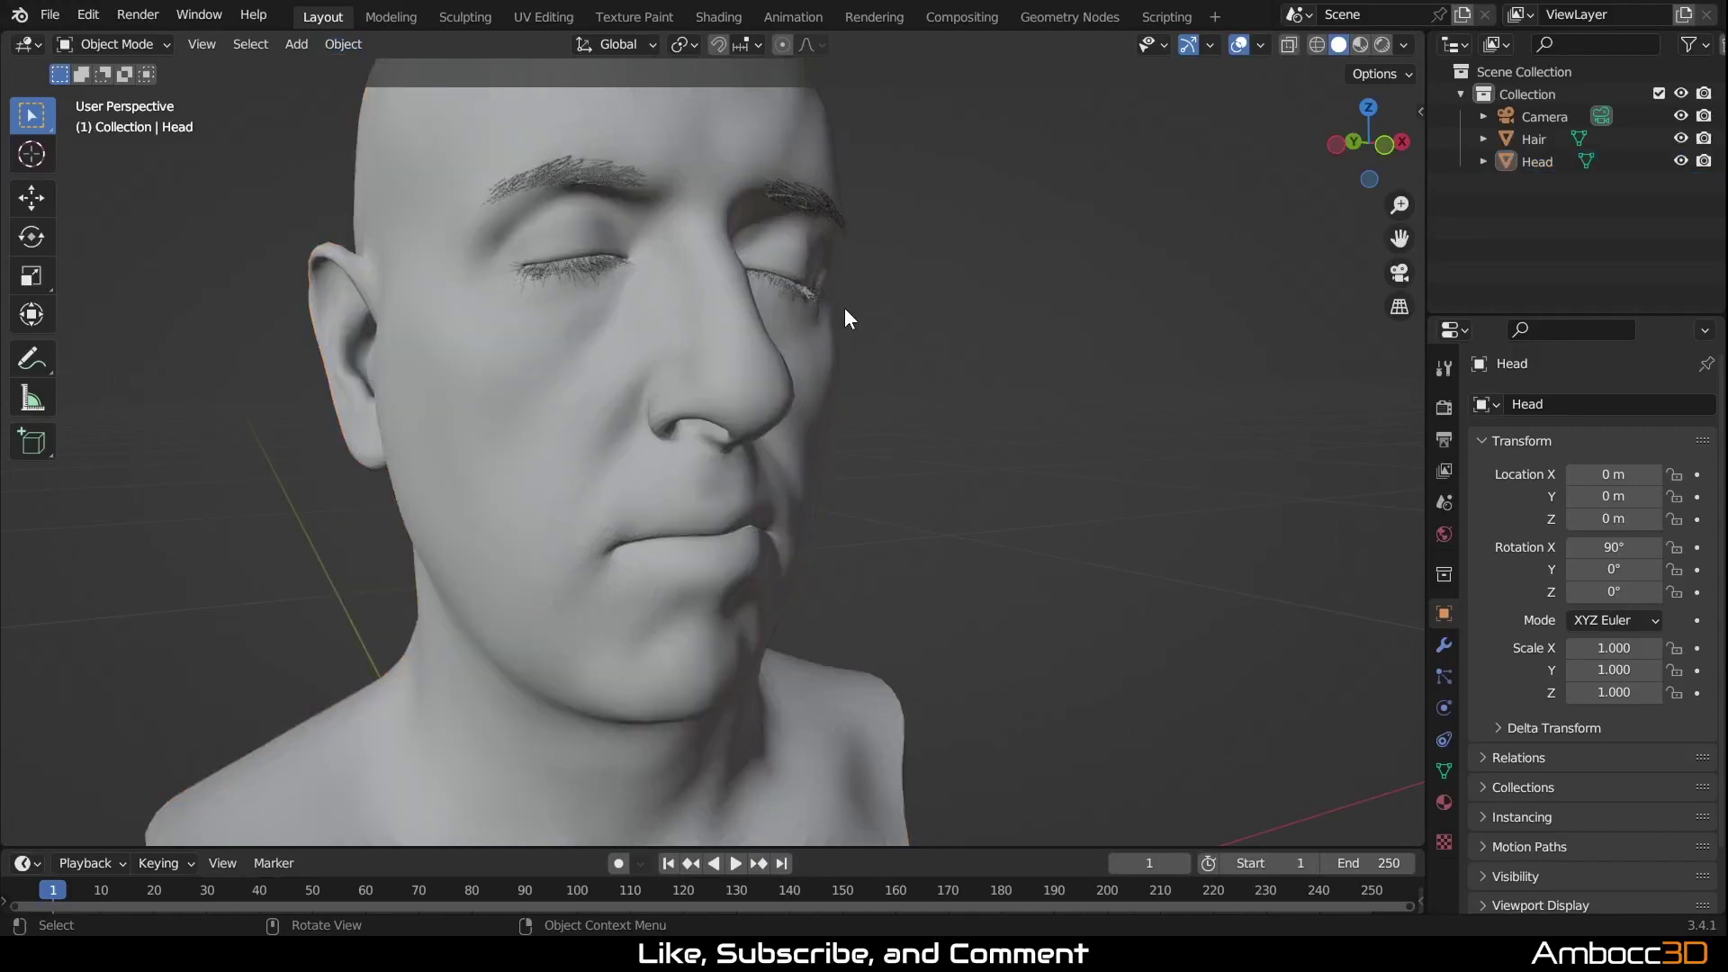
# Step: Apply smooth shading to the Hair object
pyautogui.click(797, 201)
pyautogui.click(340, 44)
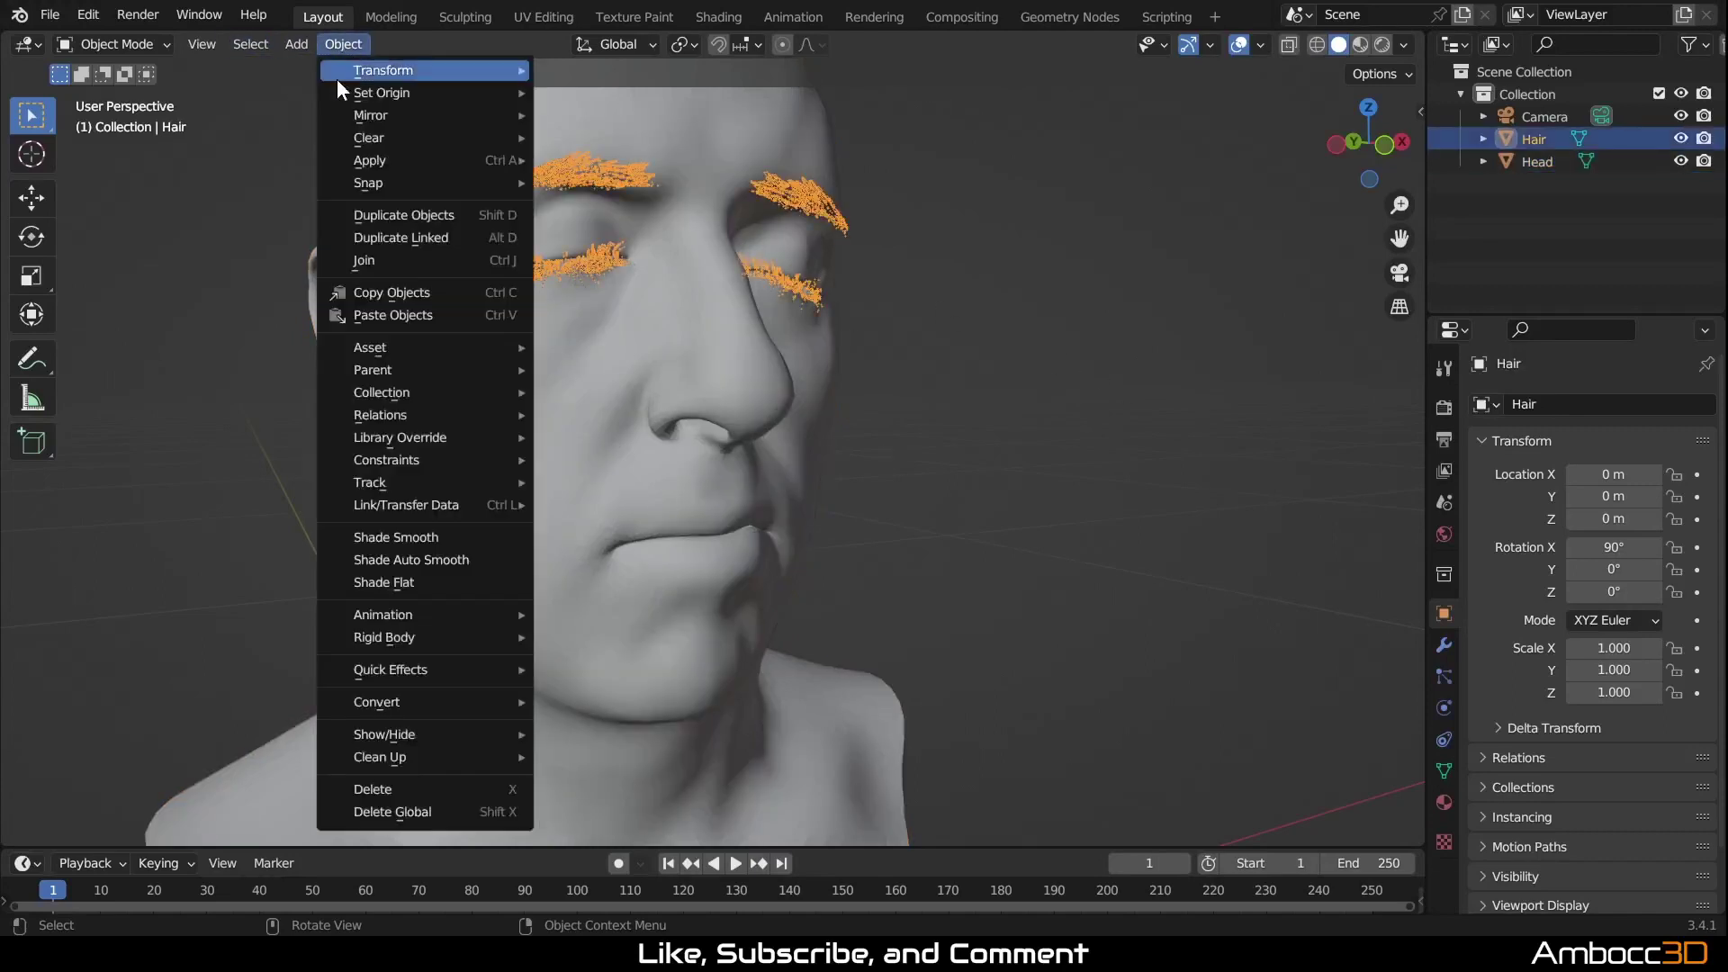
pyautogui.click(376, 537)
pyautogui.scroll(-5, 873, 451)
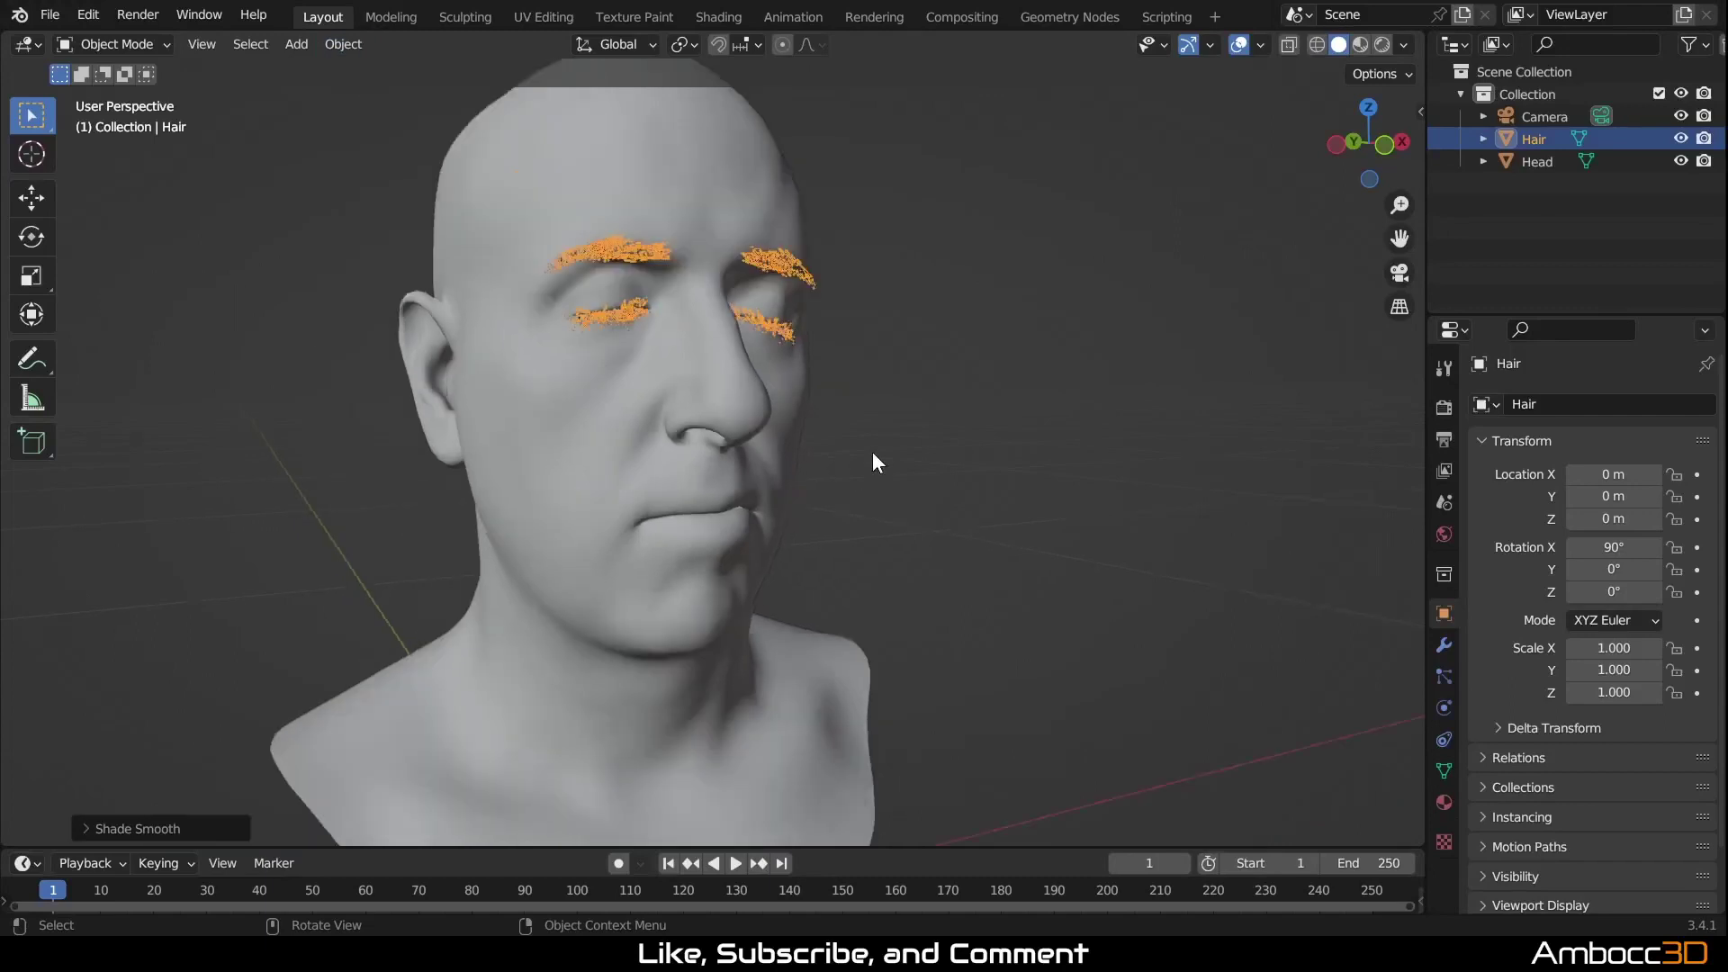
pyautogui.moveTo(786, 529); pyautogui.dragTo(761, 399, button='middle')
# Step: Import Jacket.OBJ as a Wavefront OBJ from the head scan's OBJ\Jacket folder
pyautogui.click(38, 19)
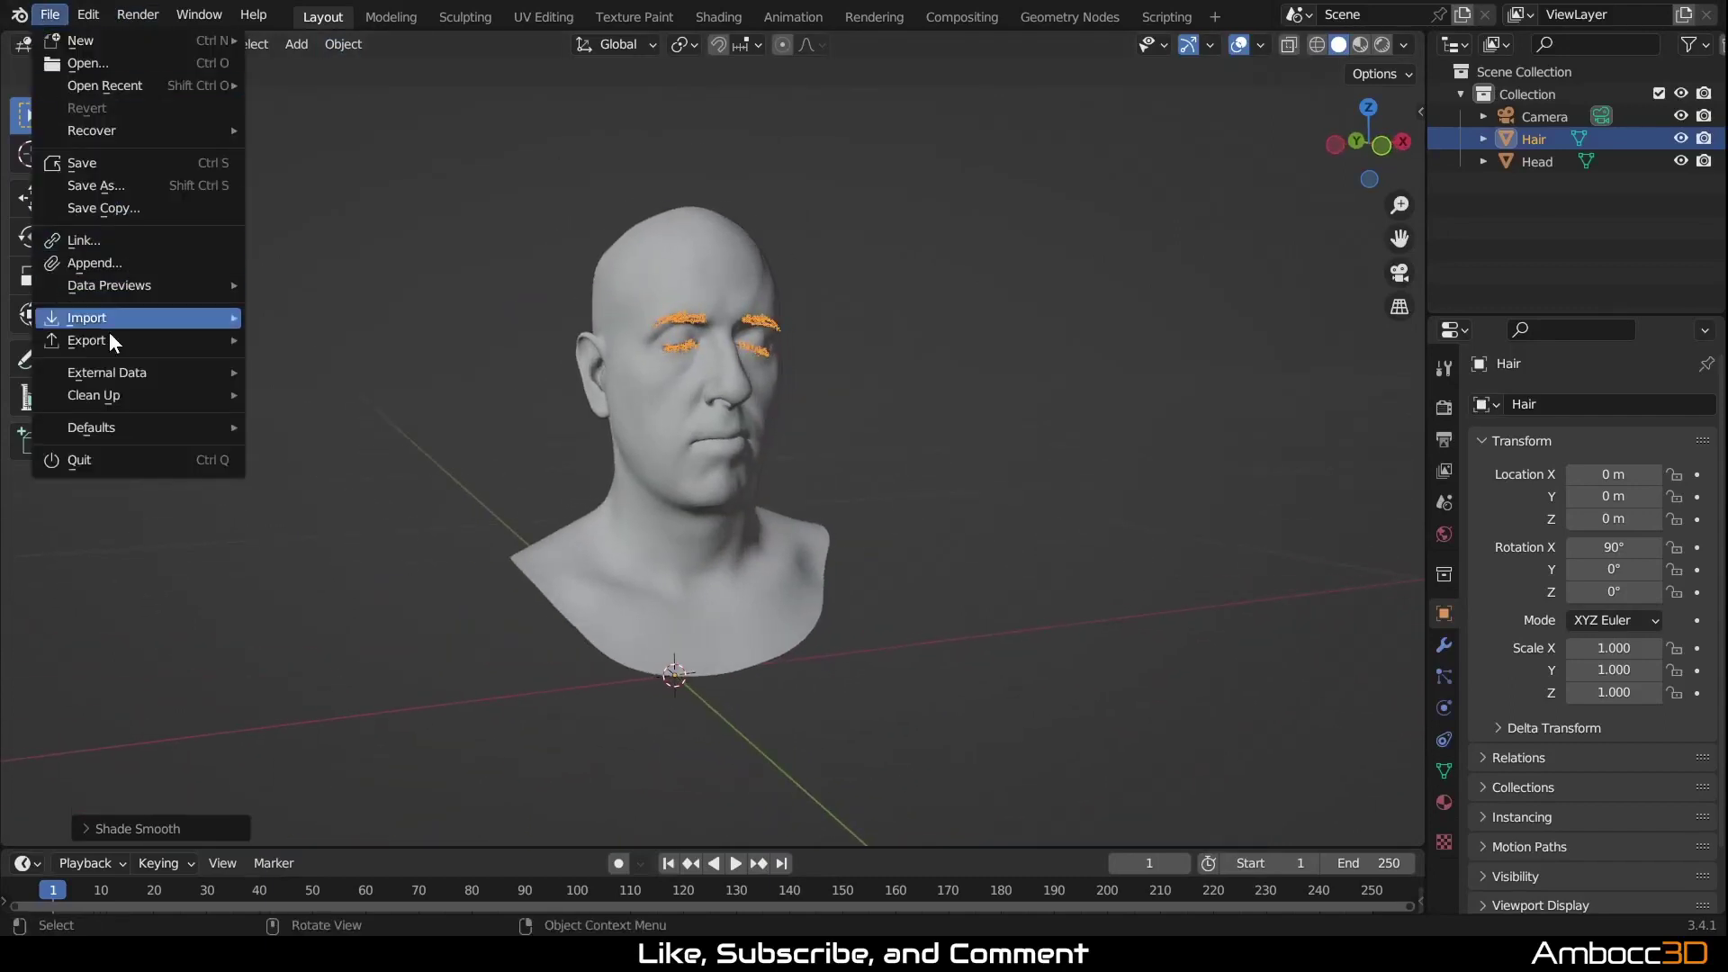
pyautogui.moveTo(122, 329)
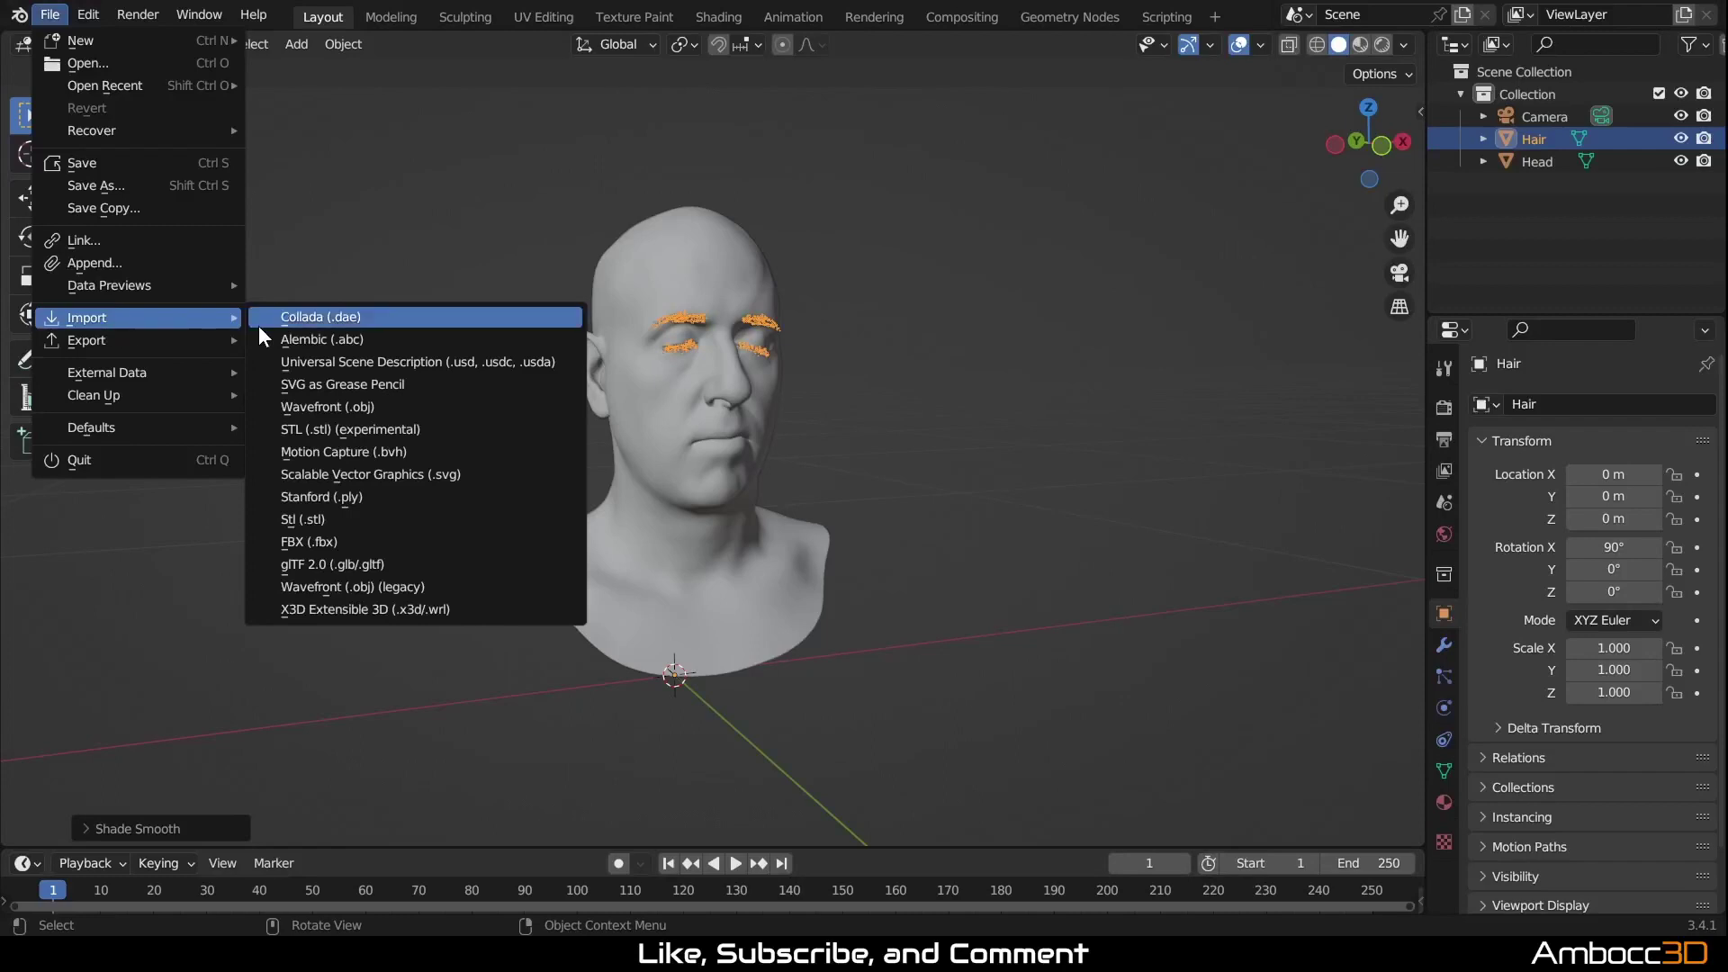
pyautogui.click(335, 407)
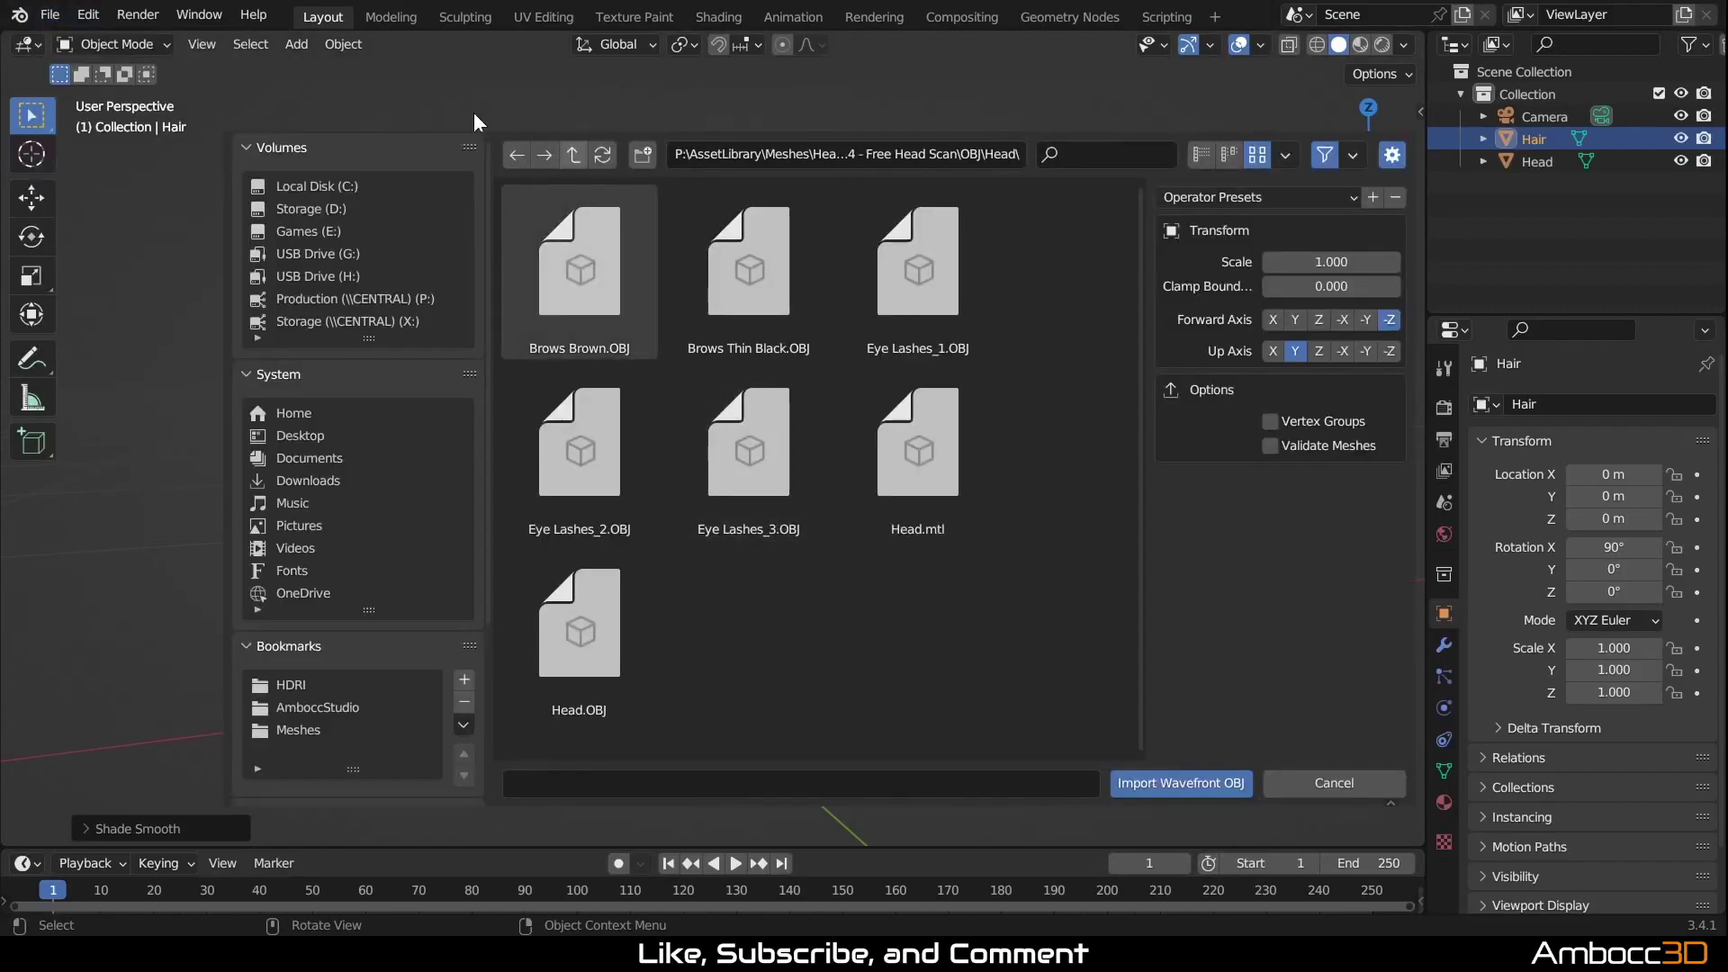
pyautogui.click(573, 154)
pyautogui.doubleClick(714, 295)
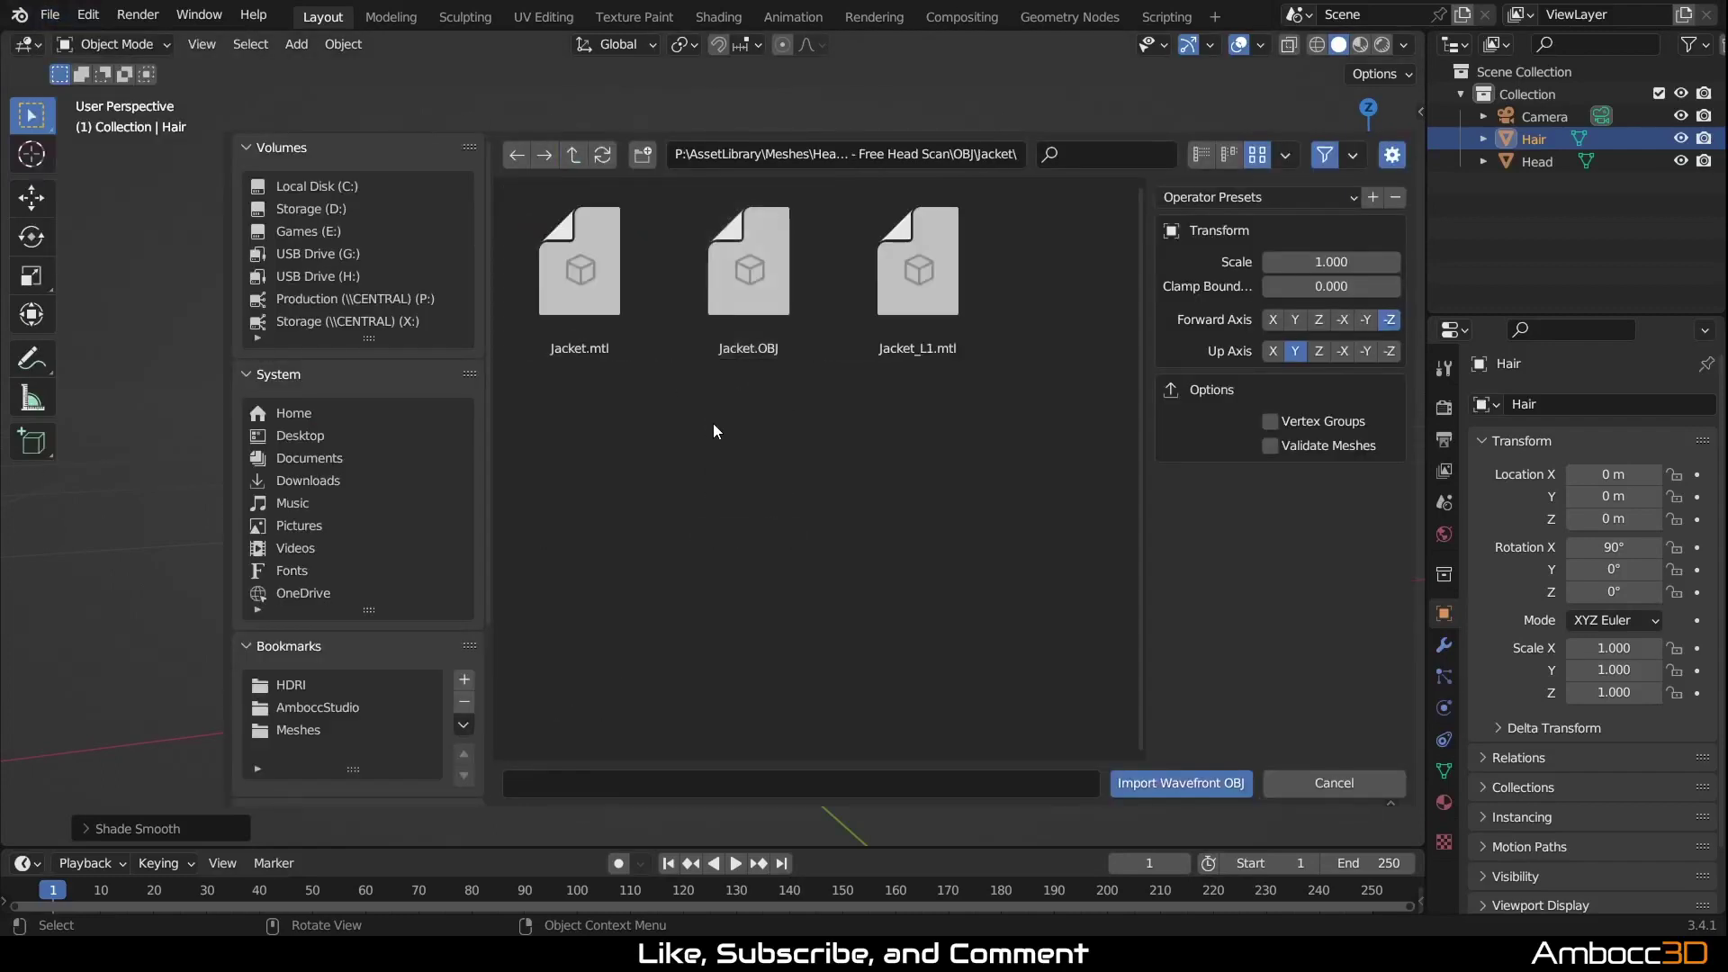
pyautogui.click(756, 297)
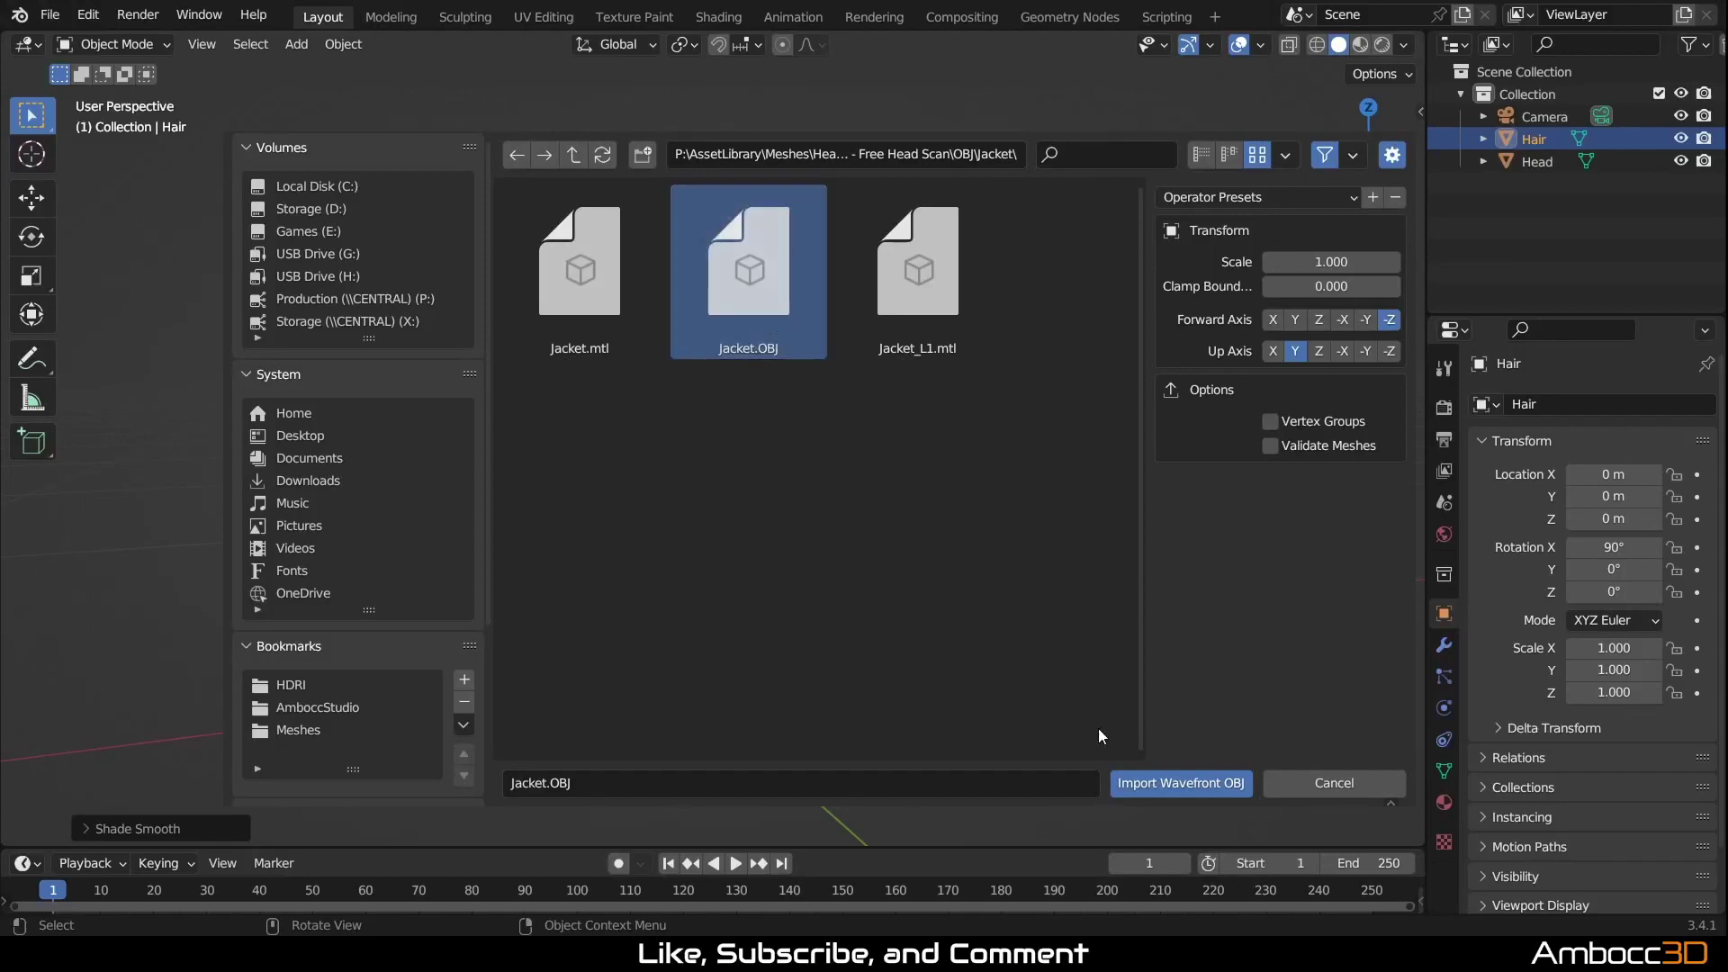
pyautogui.click(1175, 787)
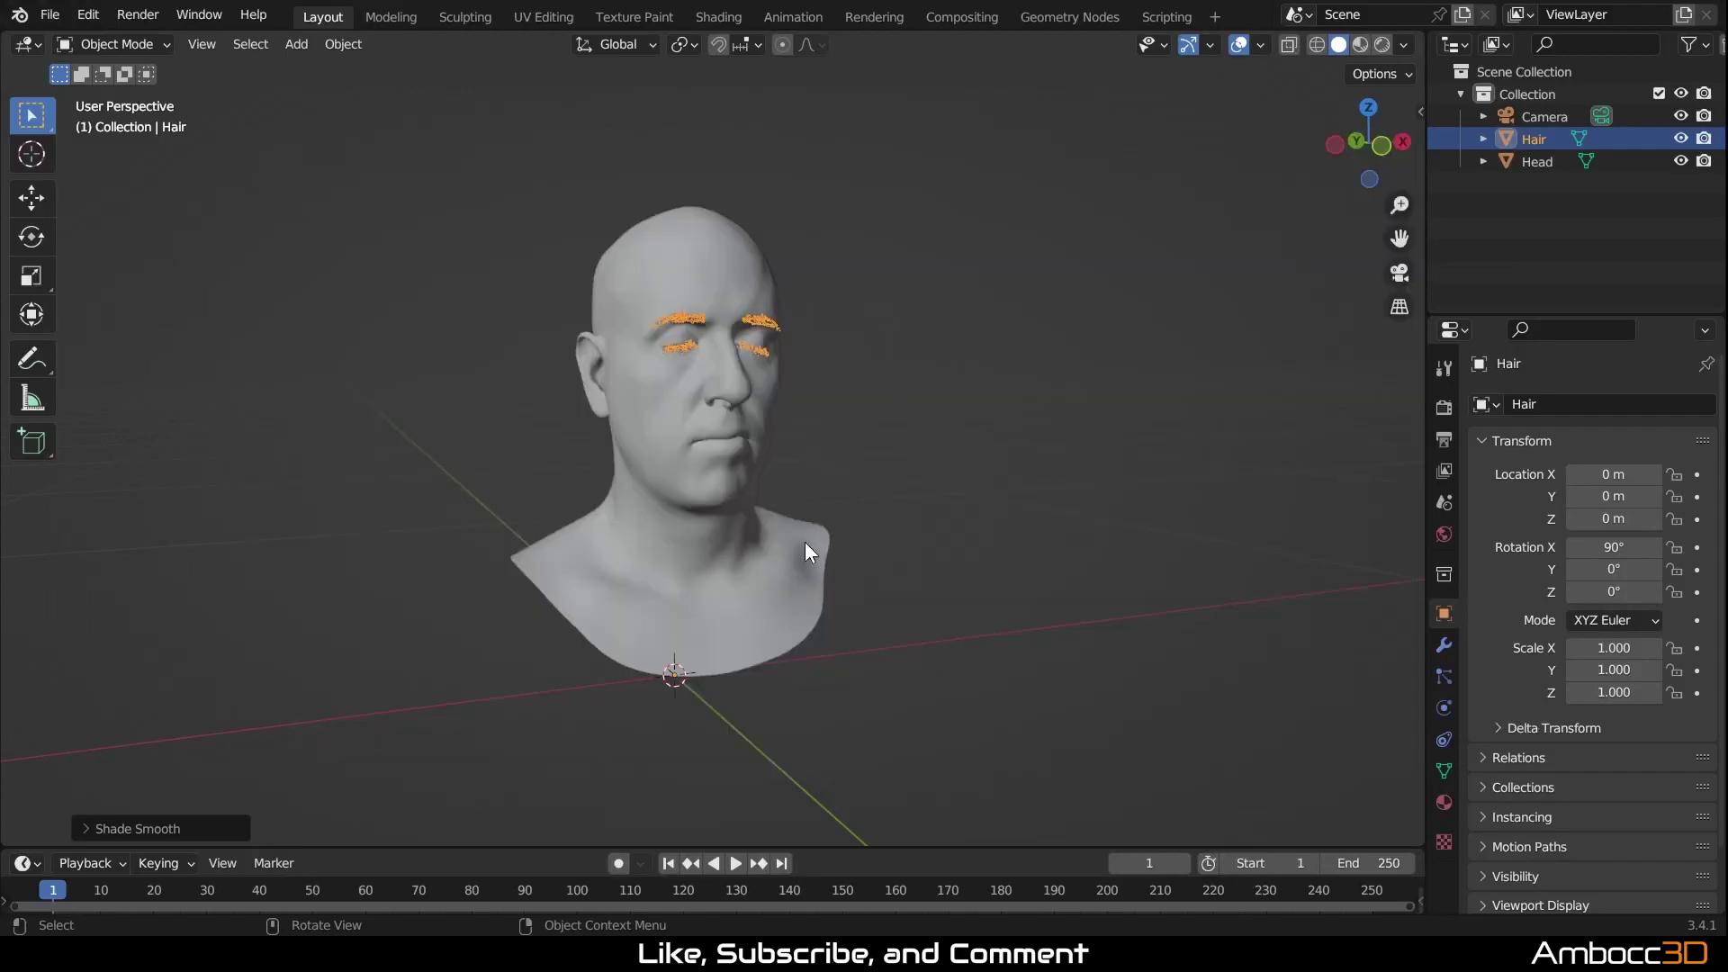
# Step: Apply smooth shading to the imported Jacket mesh
pyautogui.moveTo(901, 551); pyautogui.dragTo(832, 431, button='middle')
pyautogui.moveTo(767, 491); pyautogui.dragTo(777, 493, button='middle')
pyautogui.scroll(7, 777, 494)
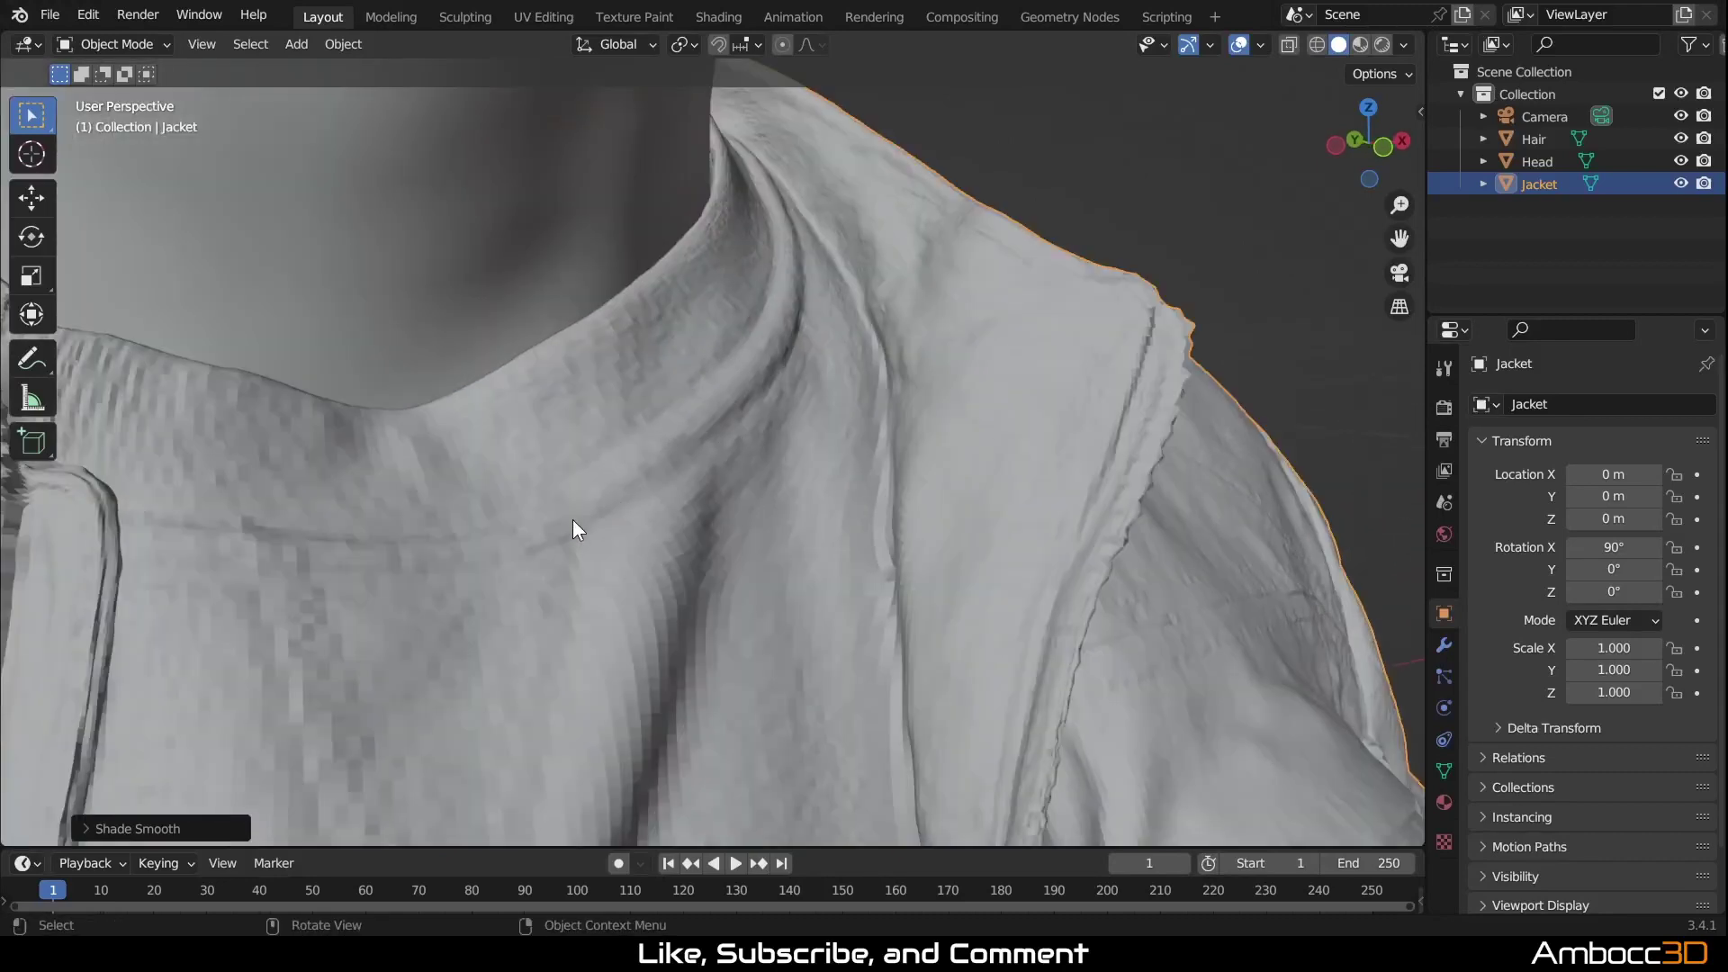
pyautogui.moveTo(572, 520); pyautogui.dragTo(618, 401, button='middle')
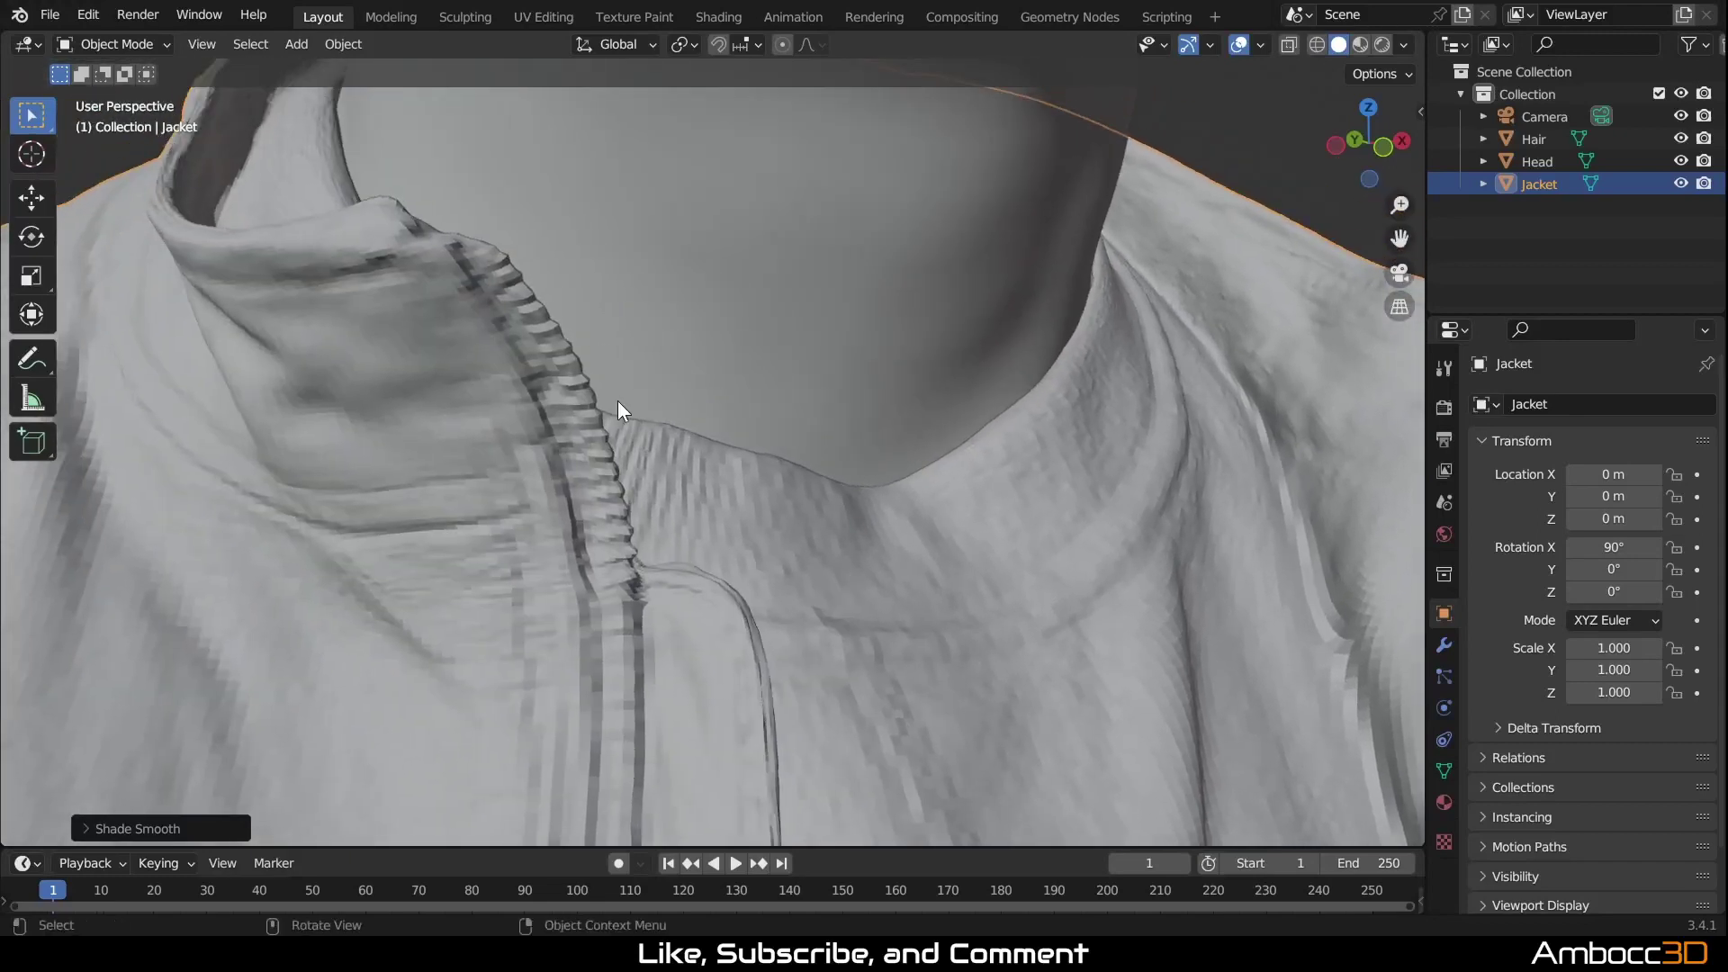
pyautogui.click(326, 50)
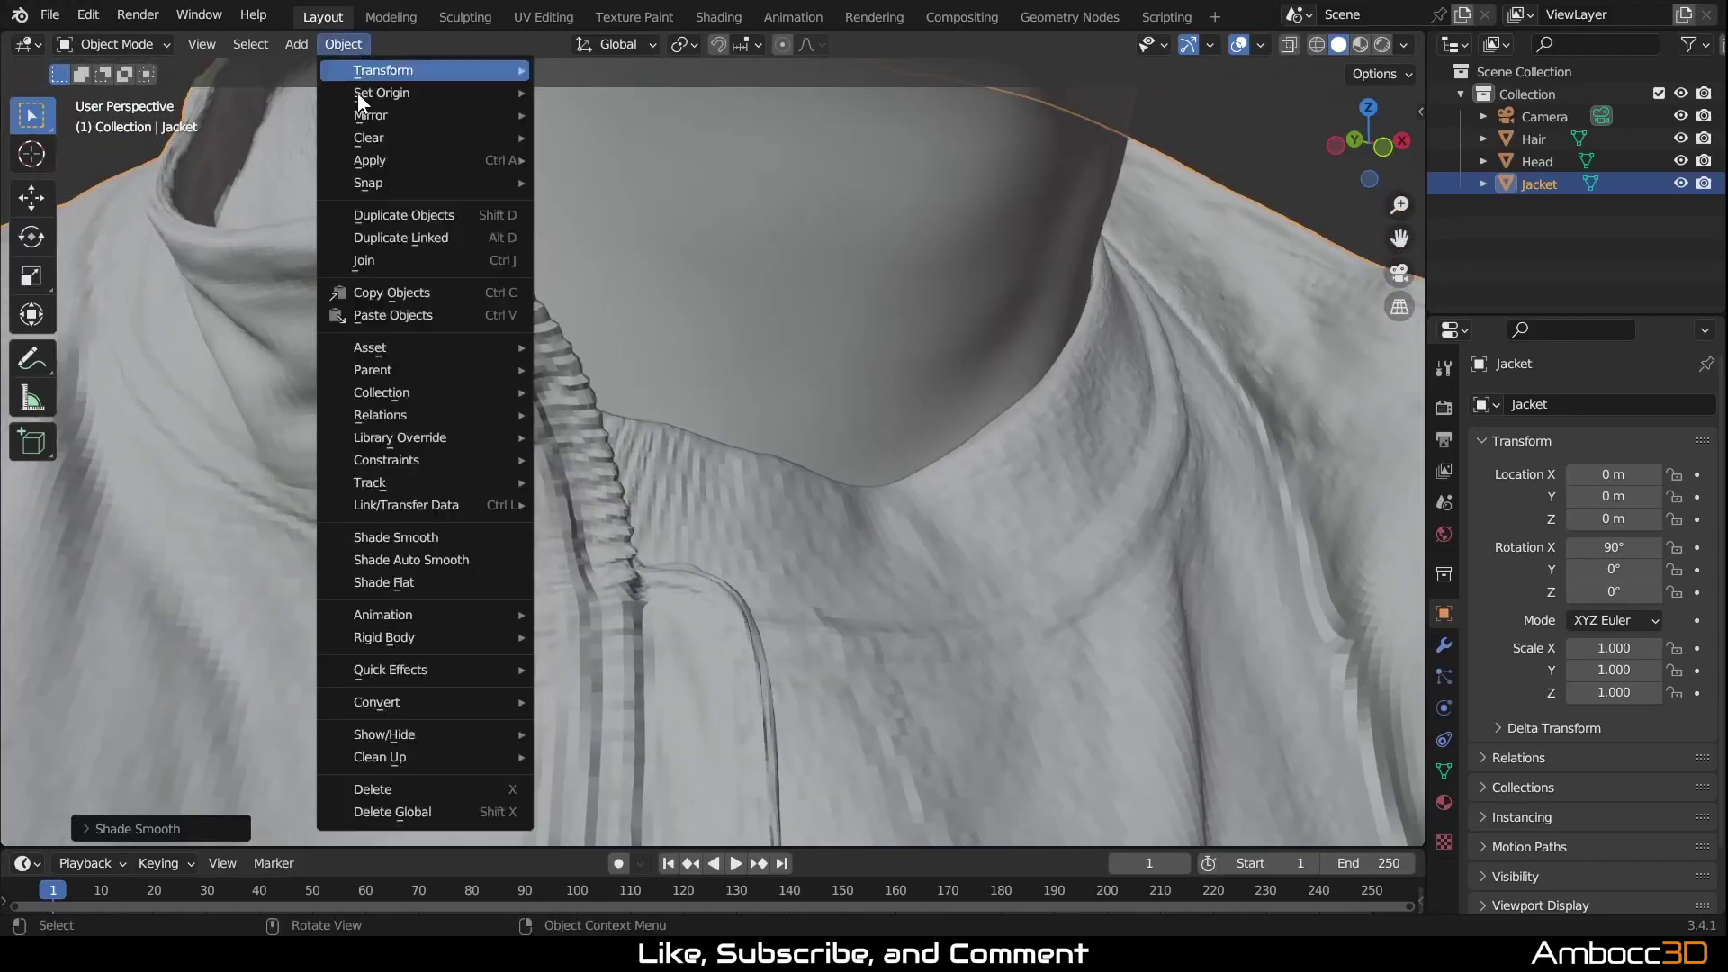
pyautogui.click(407, 536)
pyautogui.scroll(-8, 605, 477)
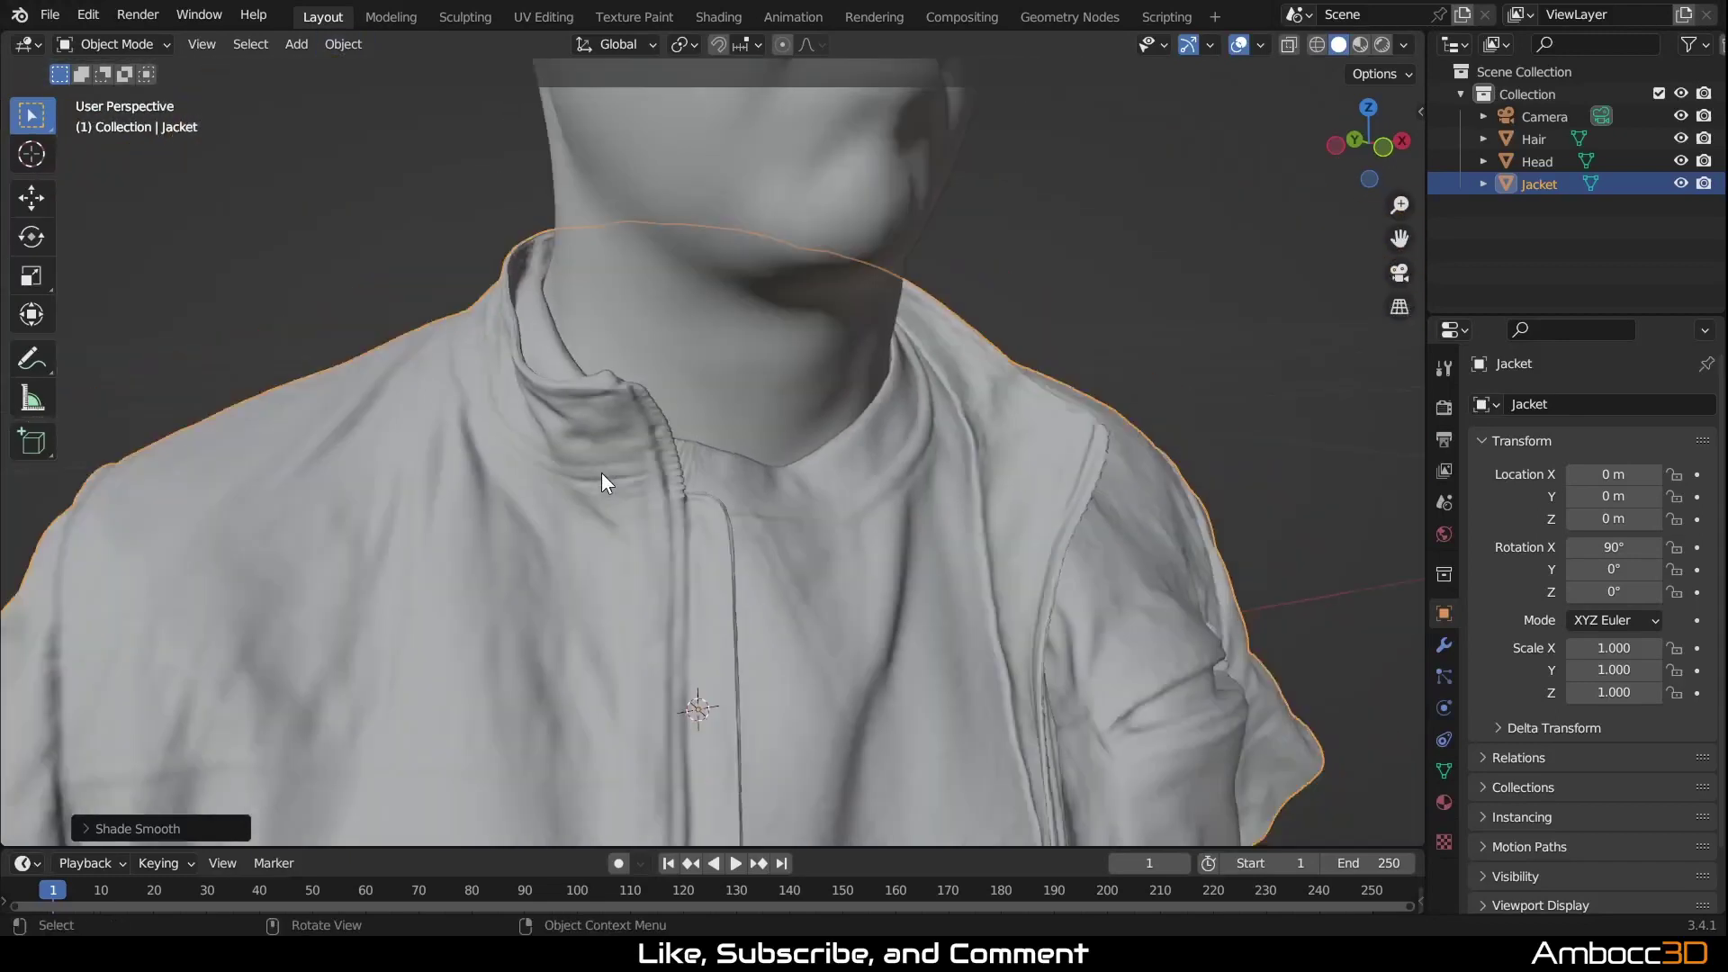
# Step: Deselect the jacket, switch the scene's render engine from Eevee to Octane and review the Octane kernel settings
pyautogui.moveTo(681, 559); pyautogui.dragTo(684, 393, button='middle')
pyautogui.click(850, 399)
pyautogui.click(1444, 407)
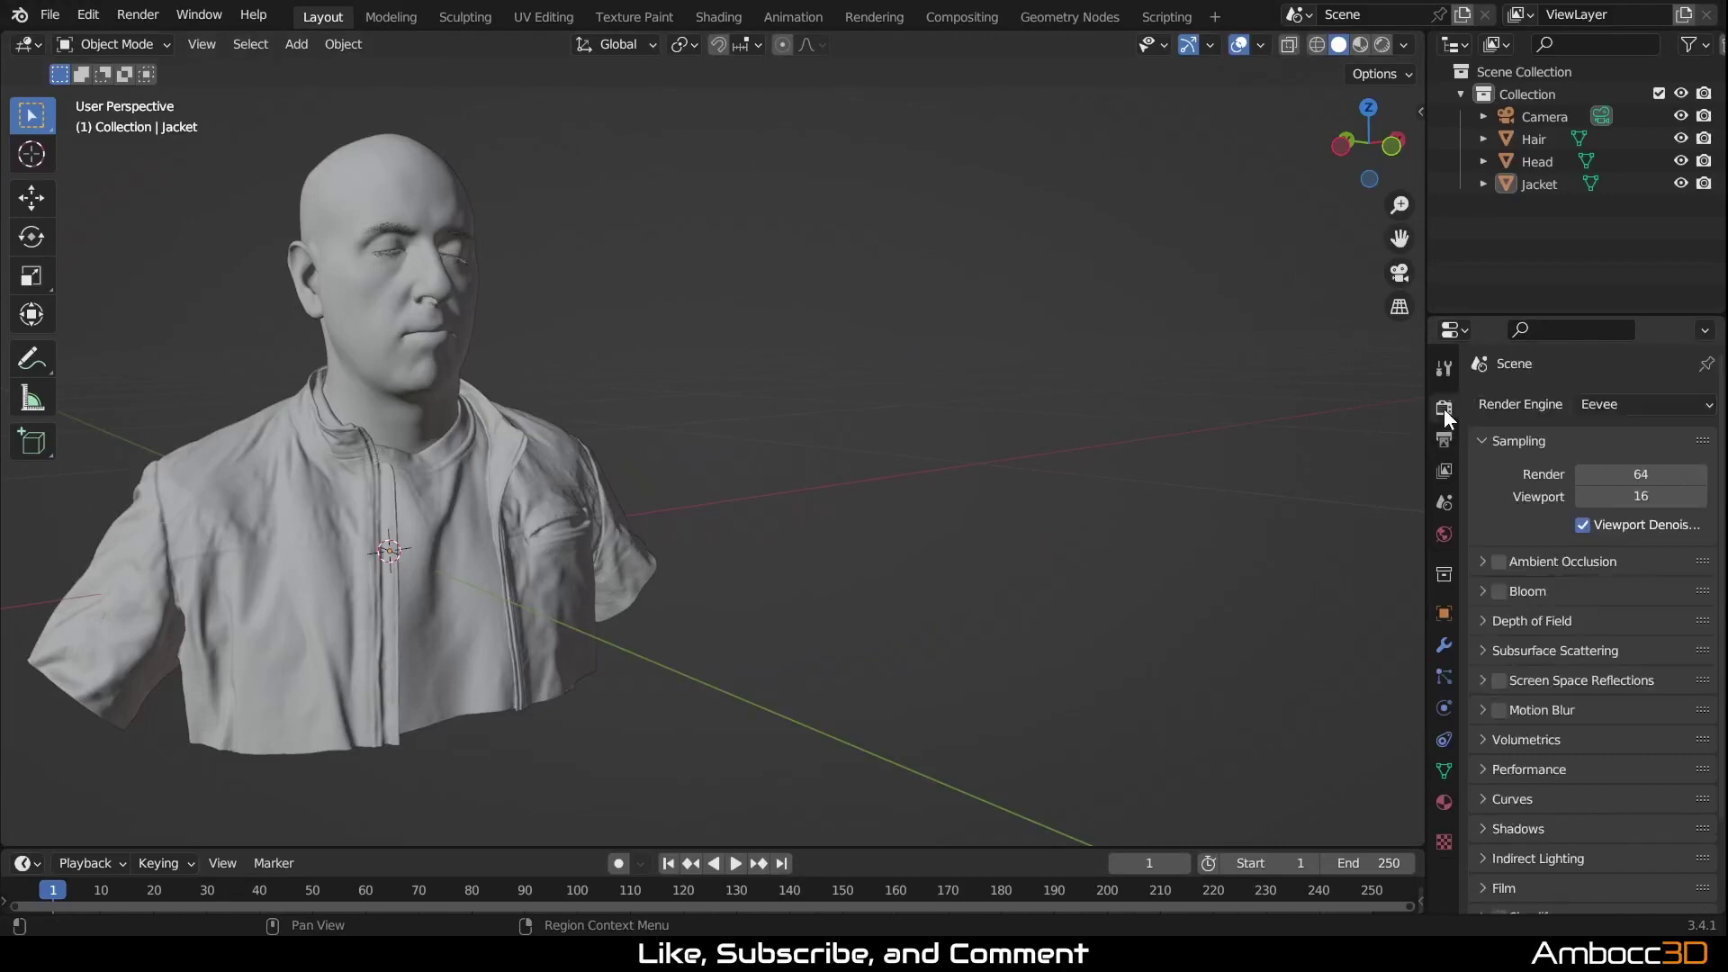
pyautogui.click(1620, 403)
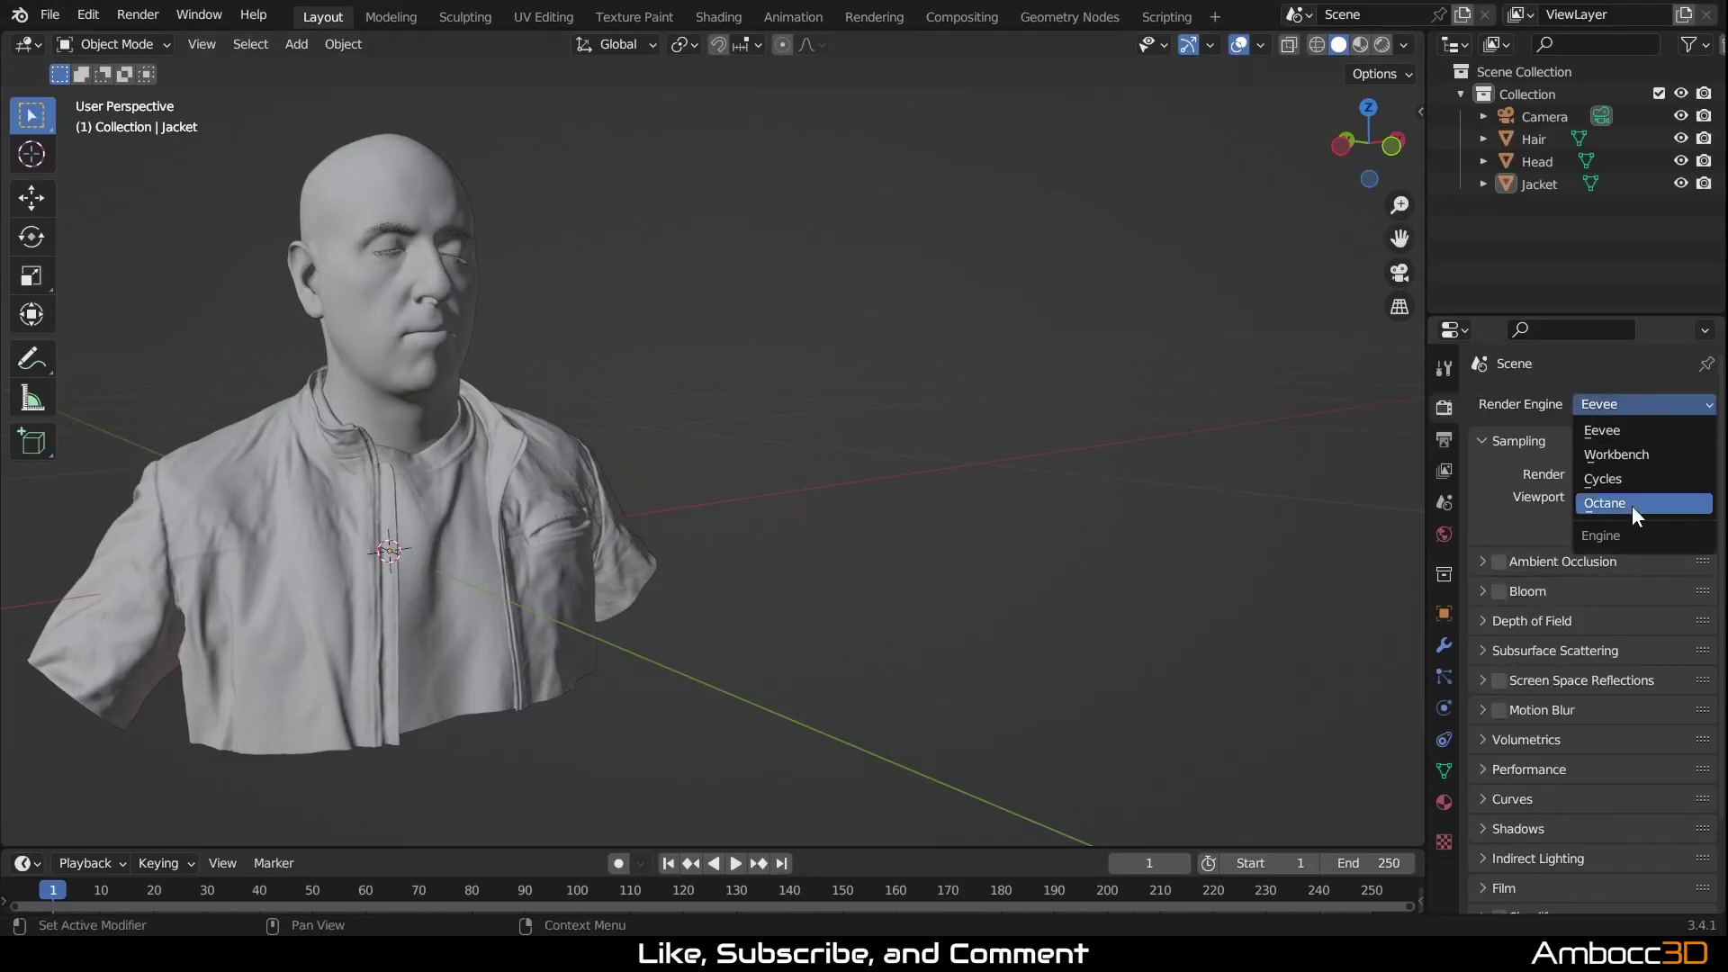
pyautogui.click(1633, 505)
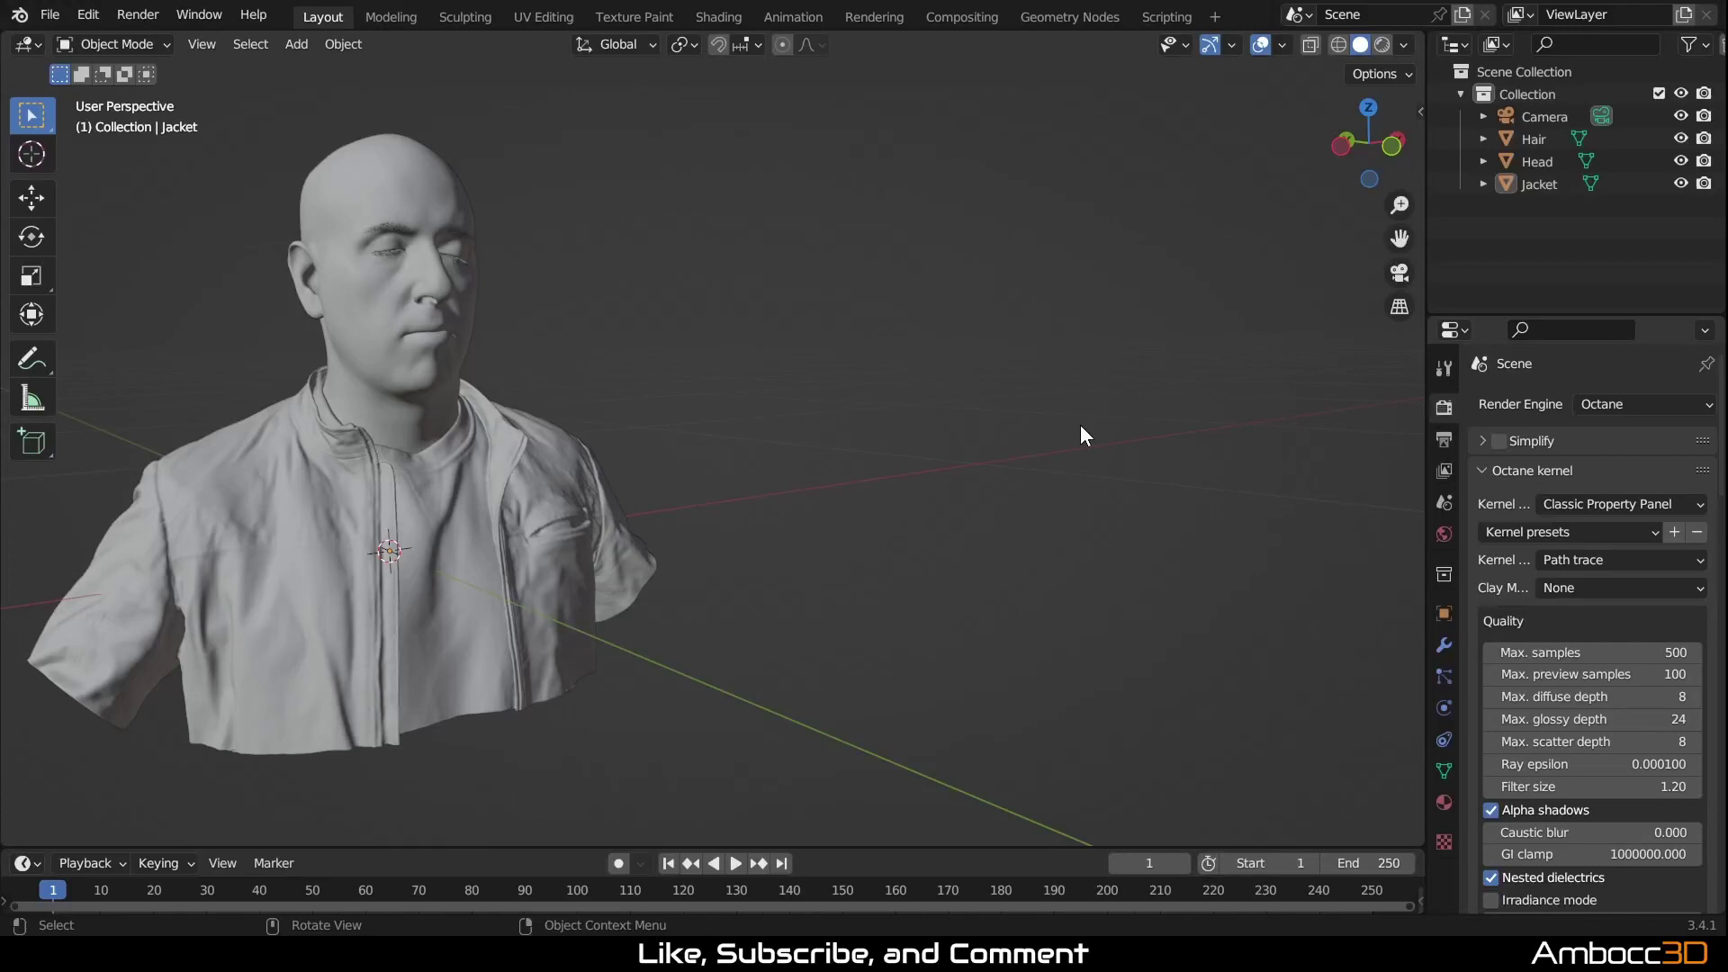
pyautogui.scroll(-4, 1574, 580)
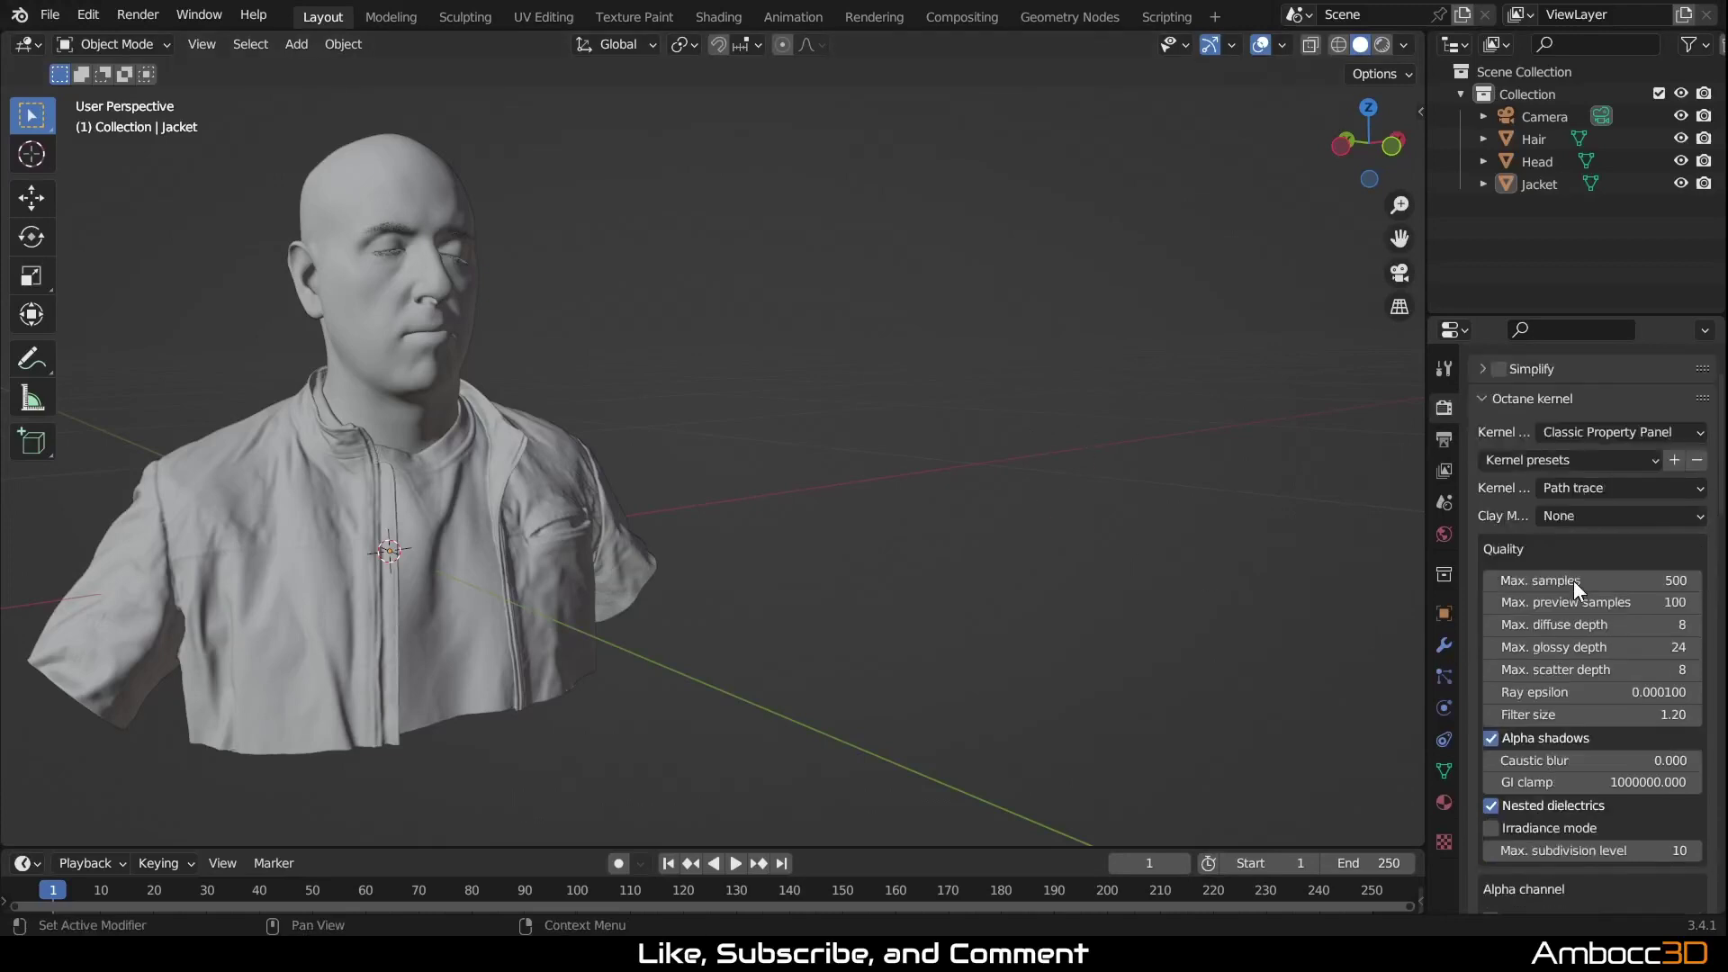
pyautogui.scroll(4, 1466, 423)
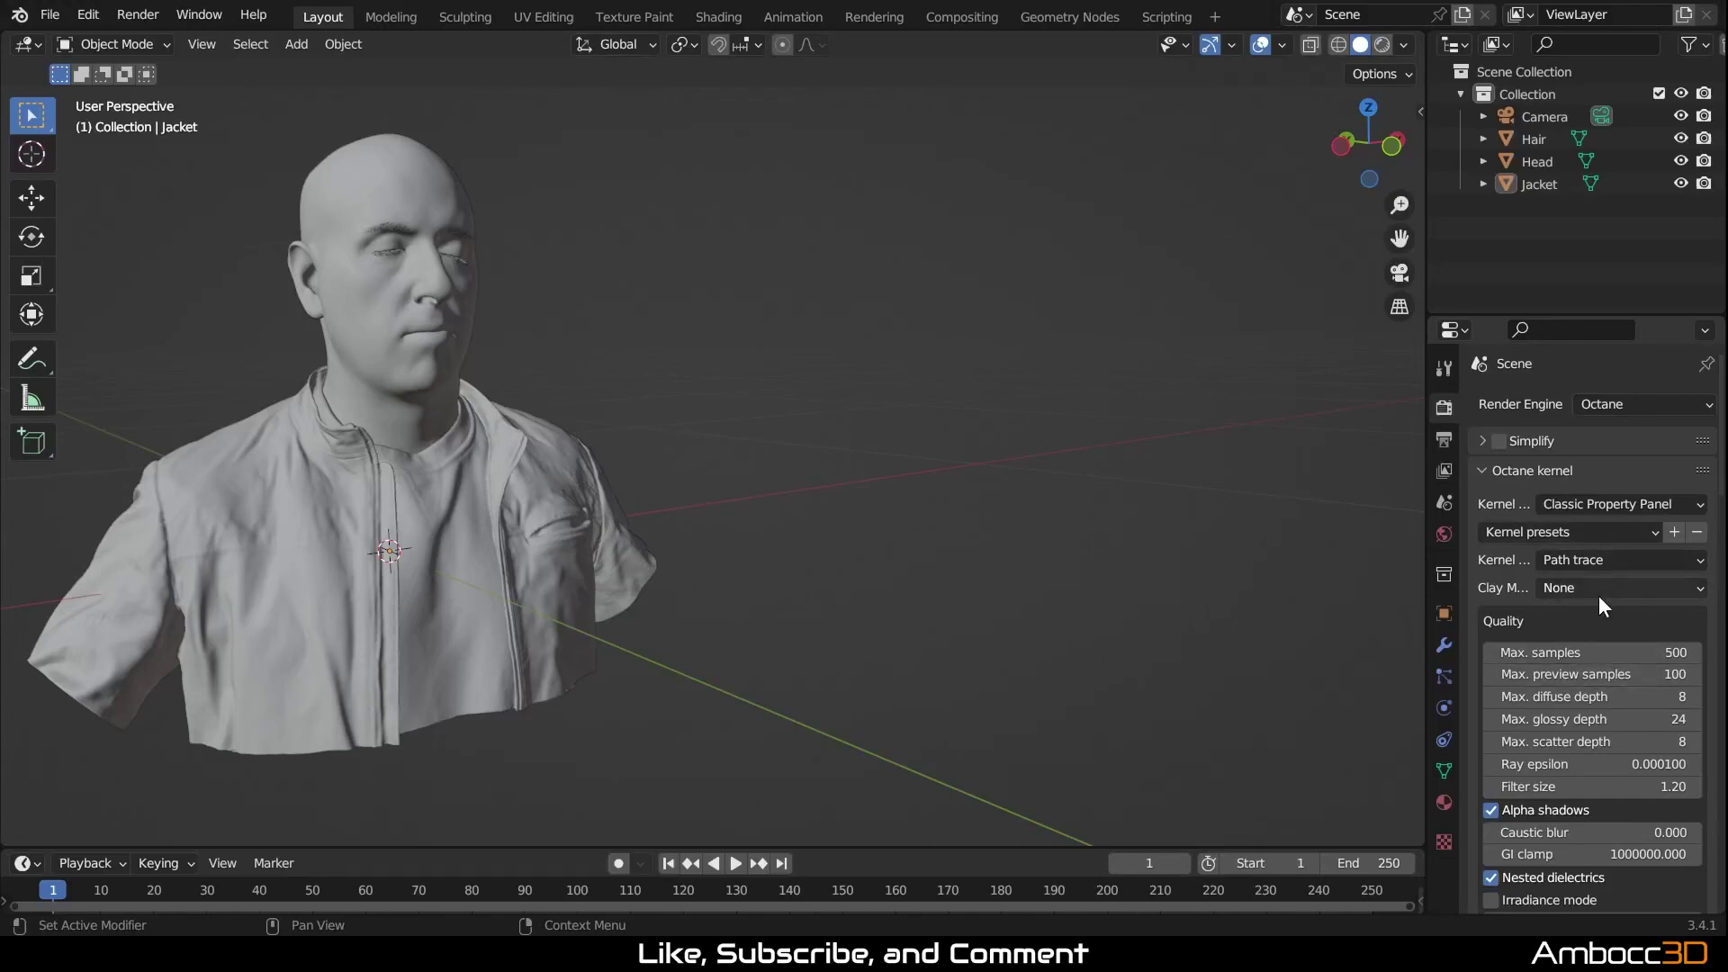
# Step: Show the Jacket's material properties, then split the 3D viewport into two side-by-side areas and make the new one a Shader Editor
pyautogui.click(1444, 804)
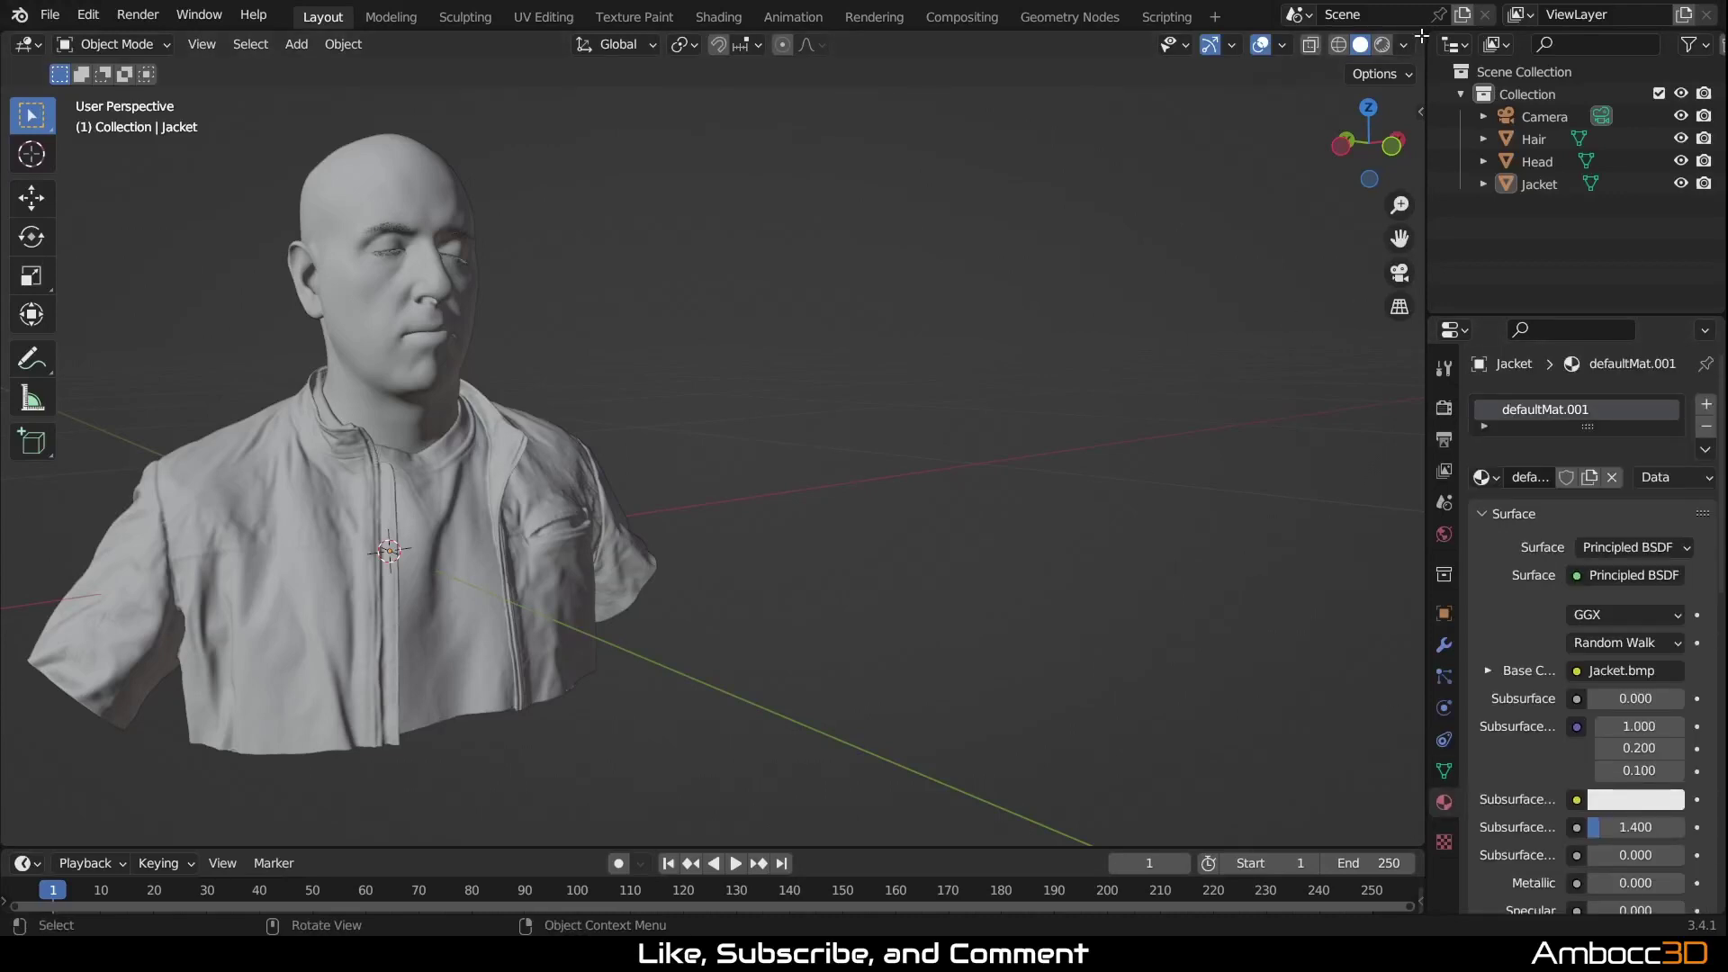
pyautogui.moveTo(1411, 35); pyautogui.dragTo(707, 107)
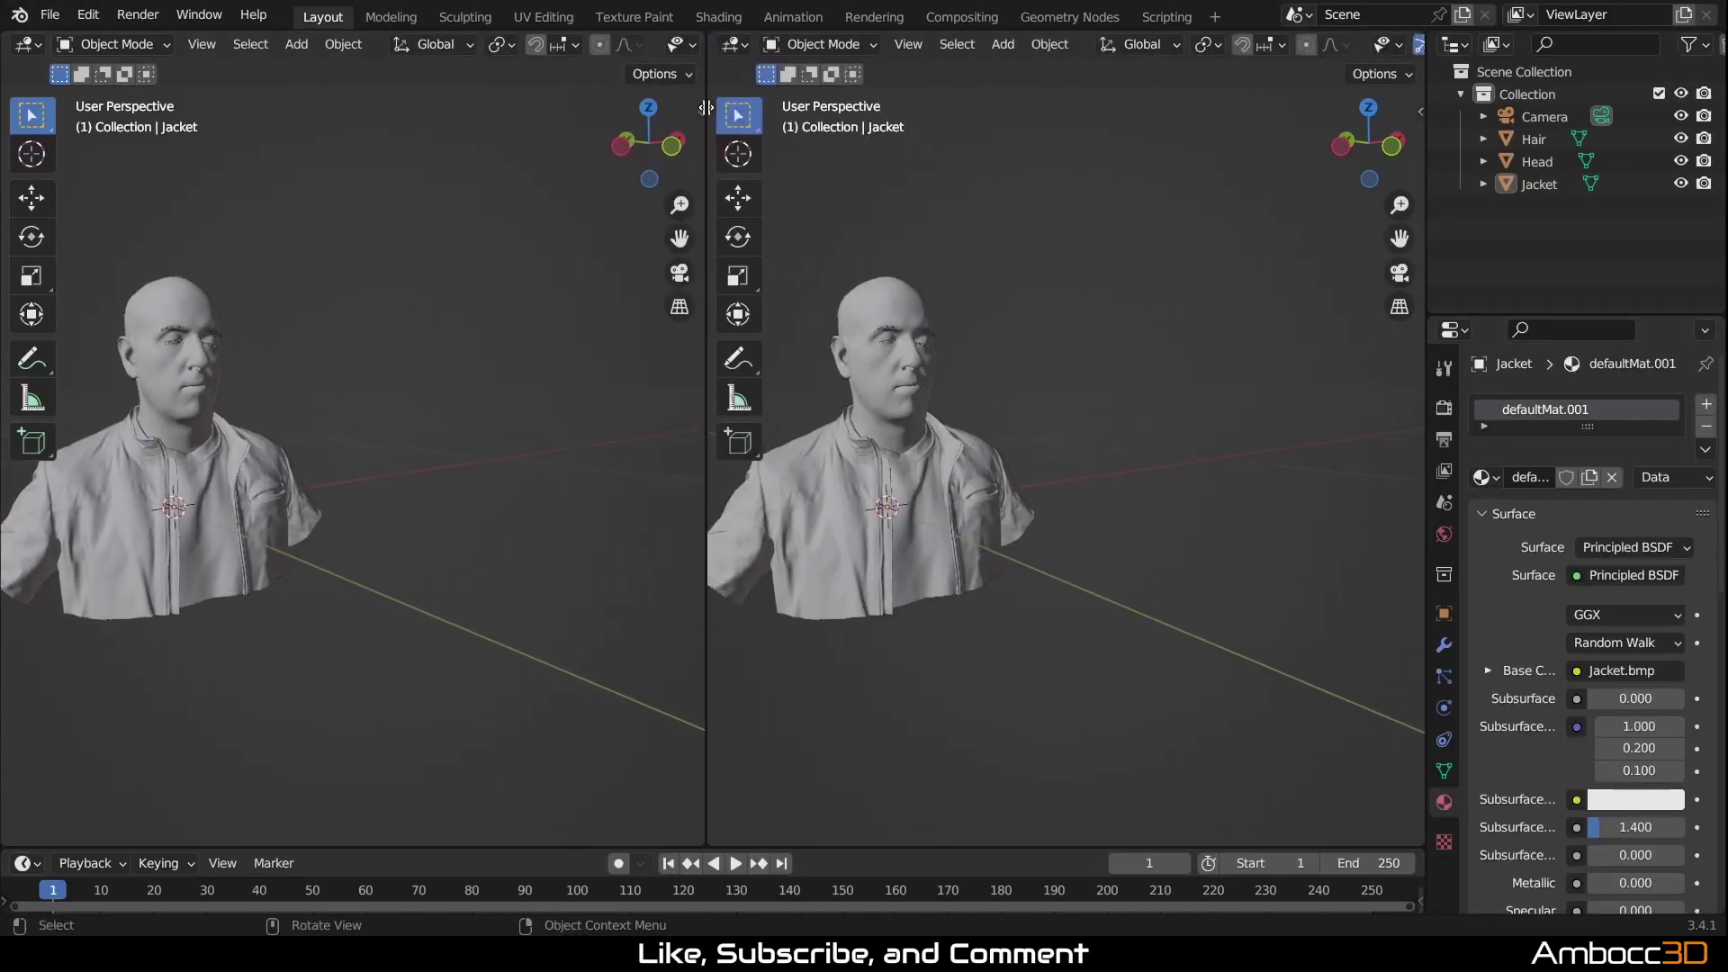
pyautogui.keyDown('shift'); pyautogui.moveTo(390, 529); pyautogui.dragTo(530, 520, button='middle'); pyautogui.keyUp('shift')
pyautogui.scroll(5, 488, 489)
pyautogui.scroll(-2, 516, 515)
pyautogui.click(739, 45)
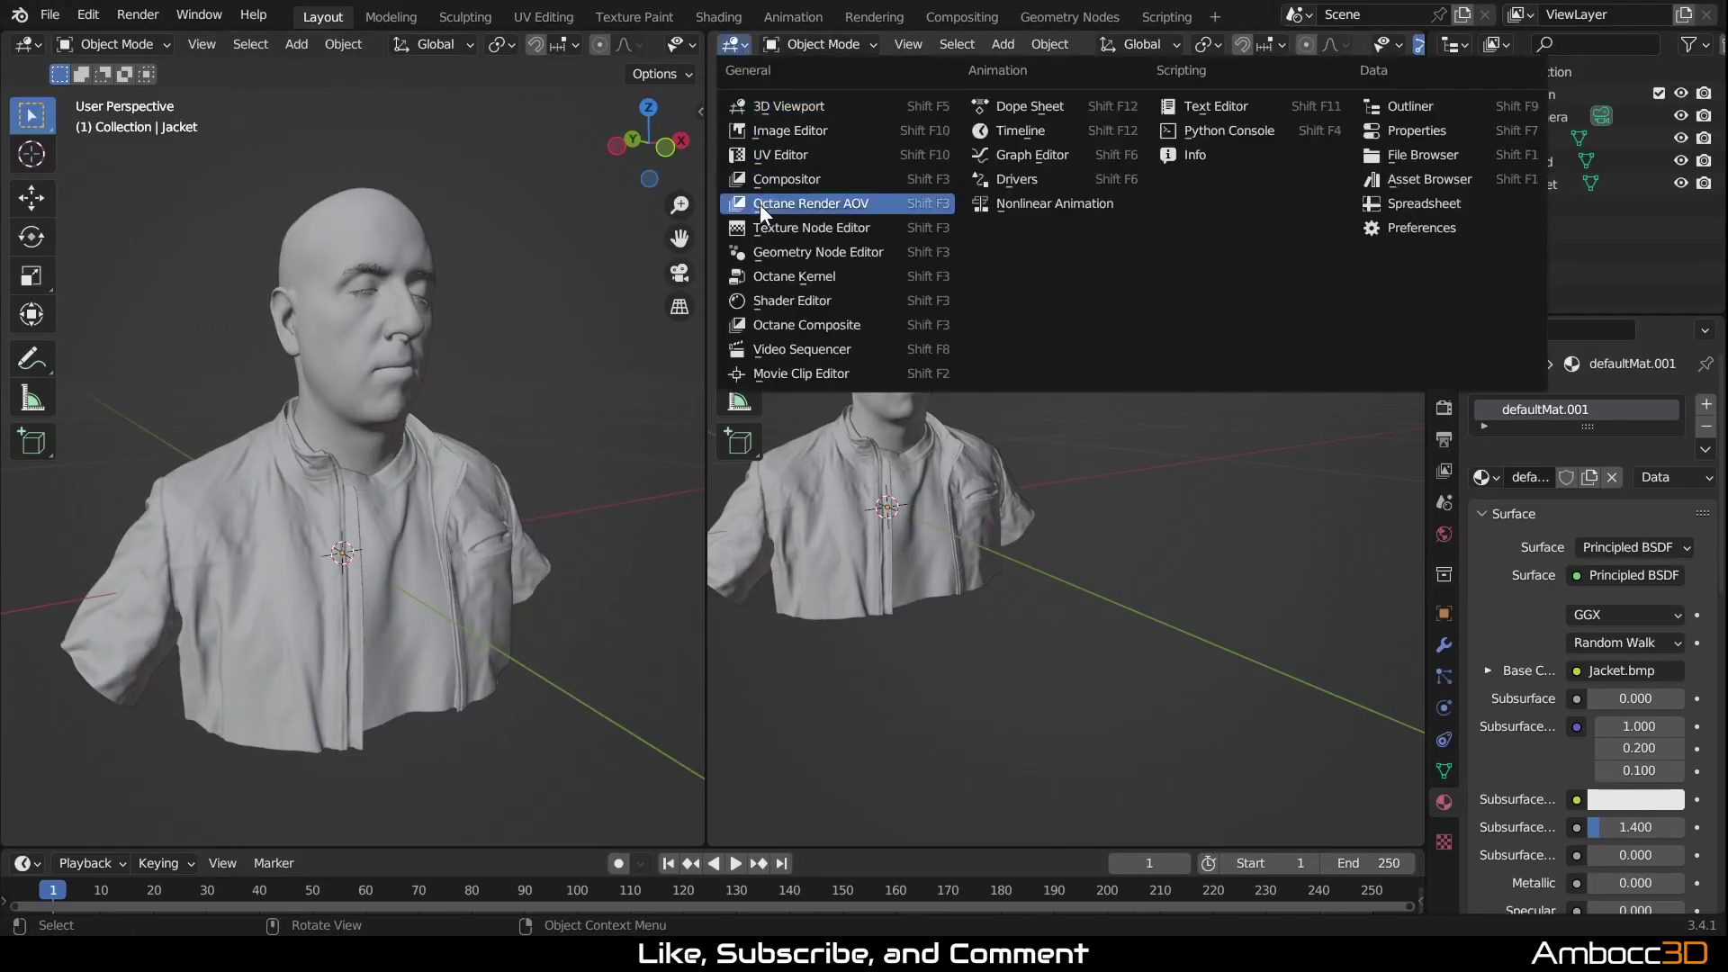
pyautogui.click(779, 306)
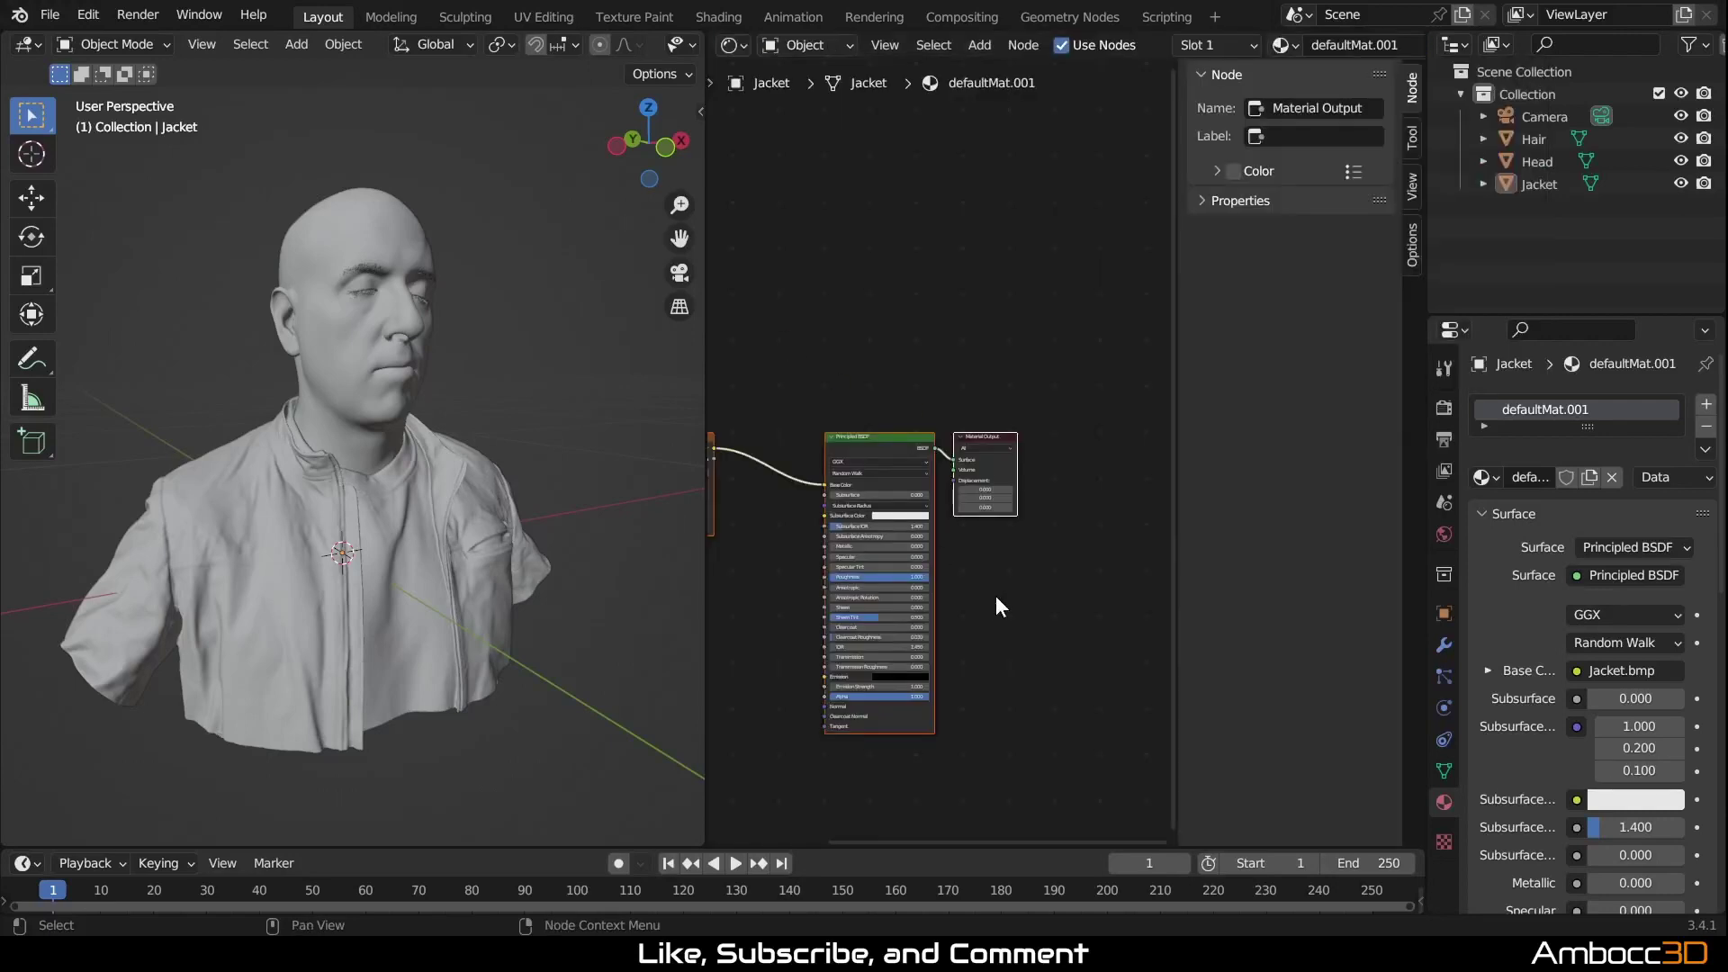
# Step: Hide the node editor's sidebar and delete the Jacket.bmp texture and Principled BSDF nodes from the Jacket's material
pyautogui.moveTo(990, 581); pyautogui.dragTo(1039, 545, button='middle')
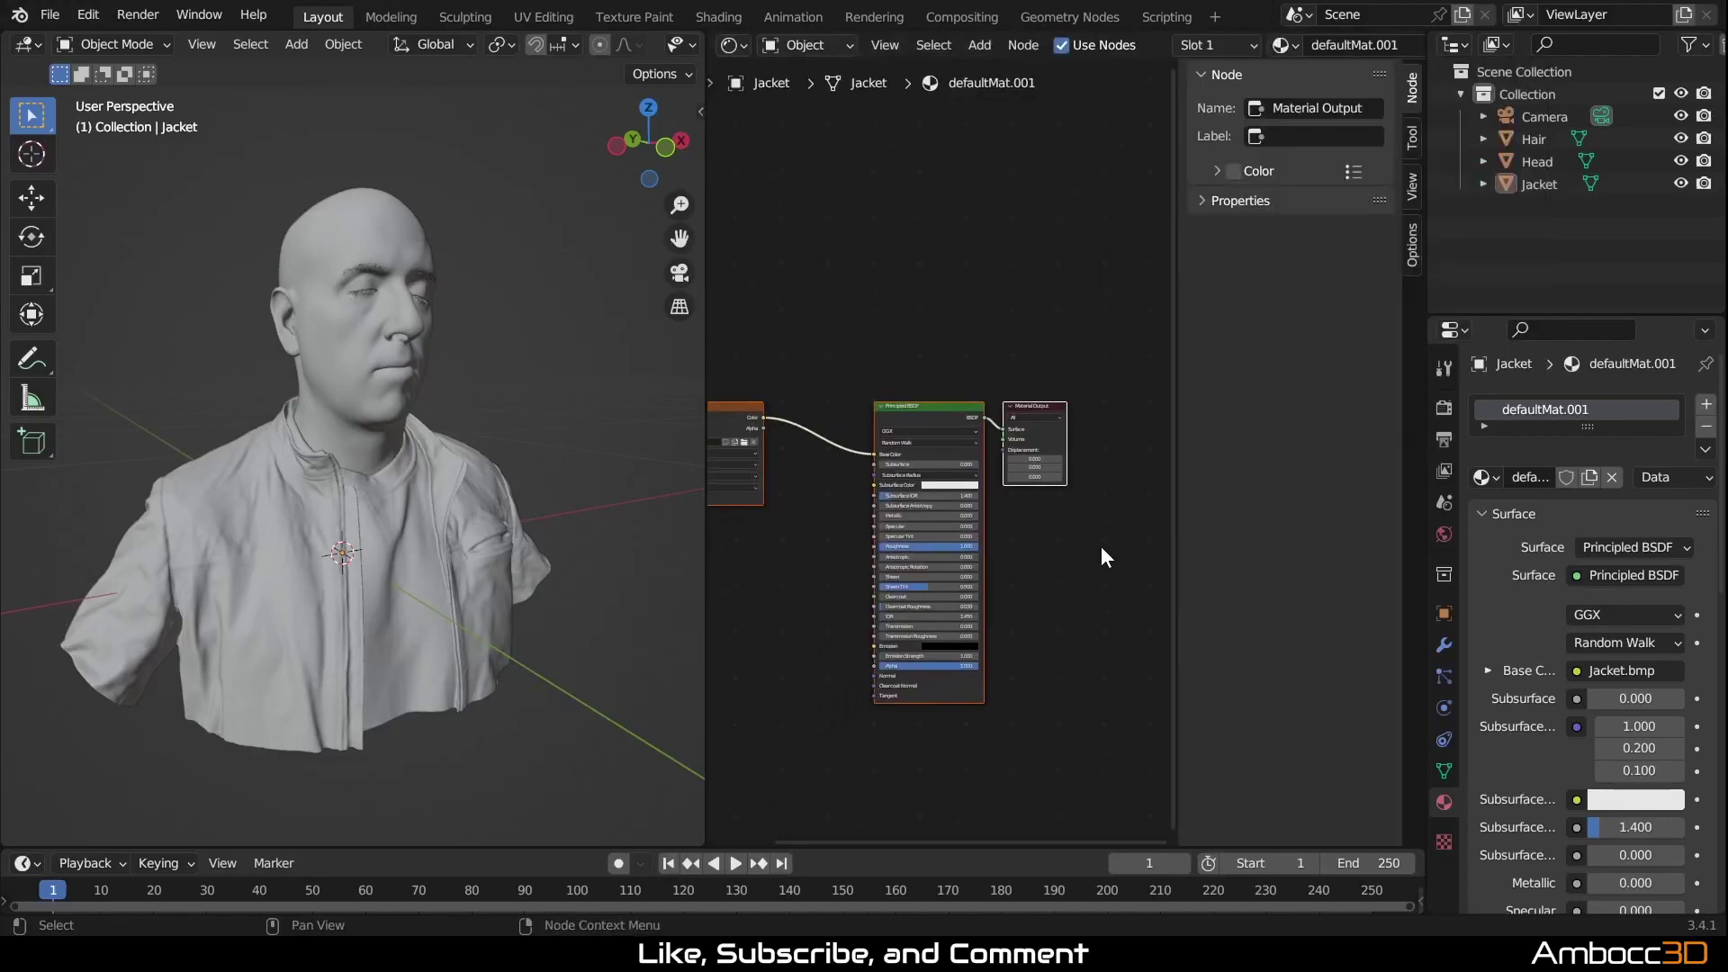
pyautogui.press('n')
pyautogui.keyDown('shift'); pyautogui.moveTo(1194, 537); pyautogui.dragTo(1286, 472, button='middle'); pyautogui.keyUp('shift')
pyautogui.scroll(4, 1234, 510)
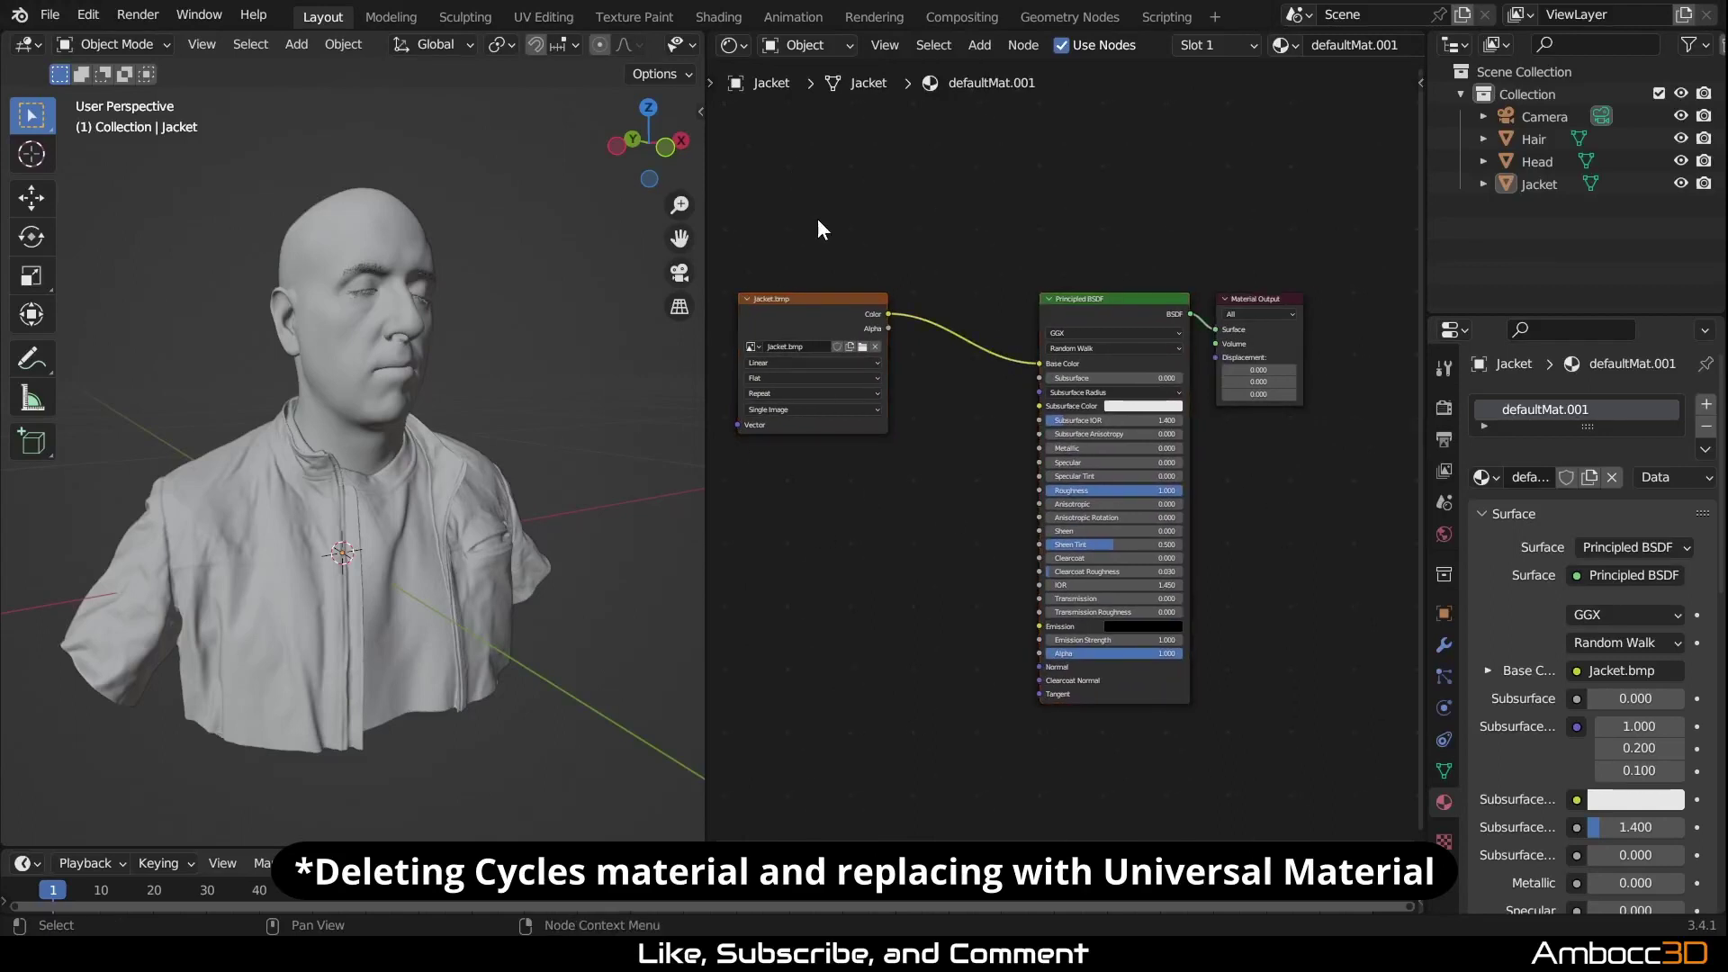
pyautogui.moveTo(817, 229); pyautogui.dragTo(1135, 601)
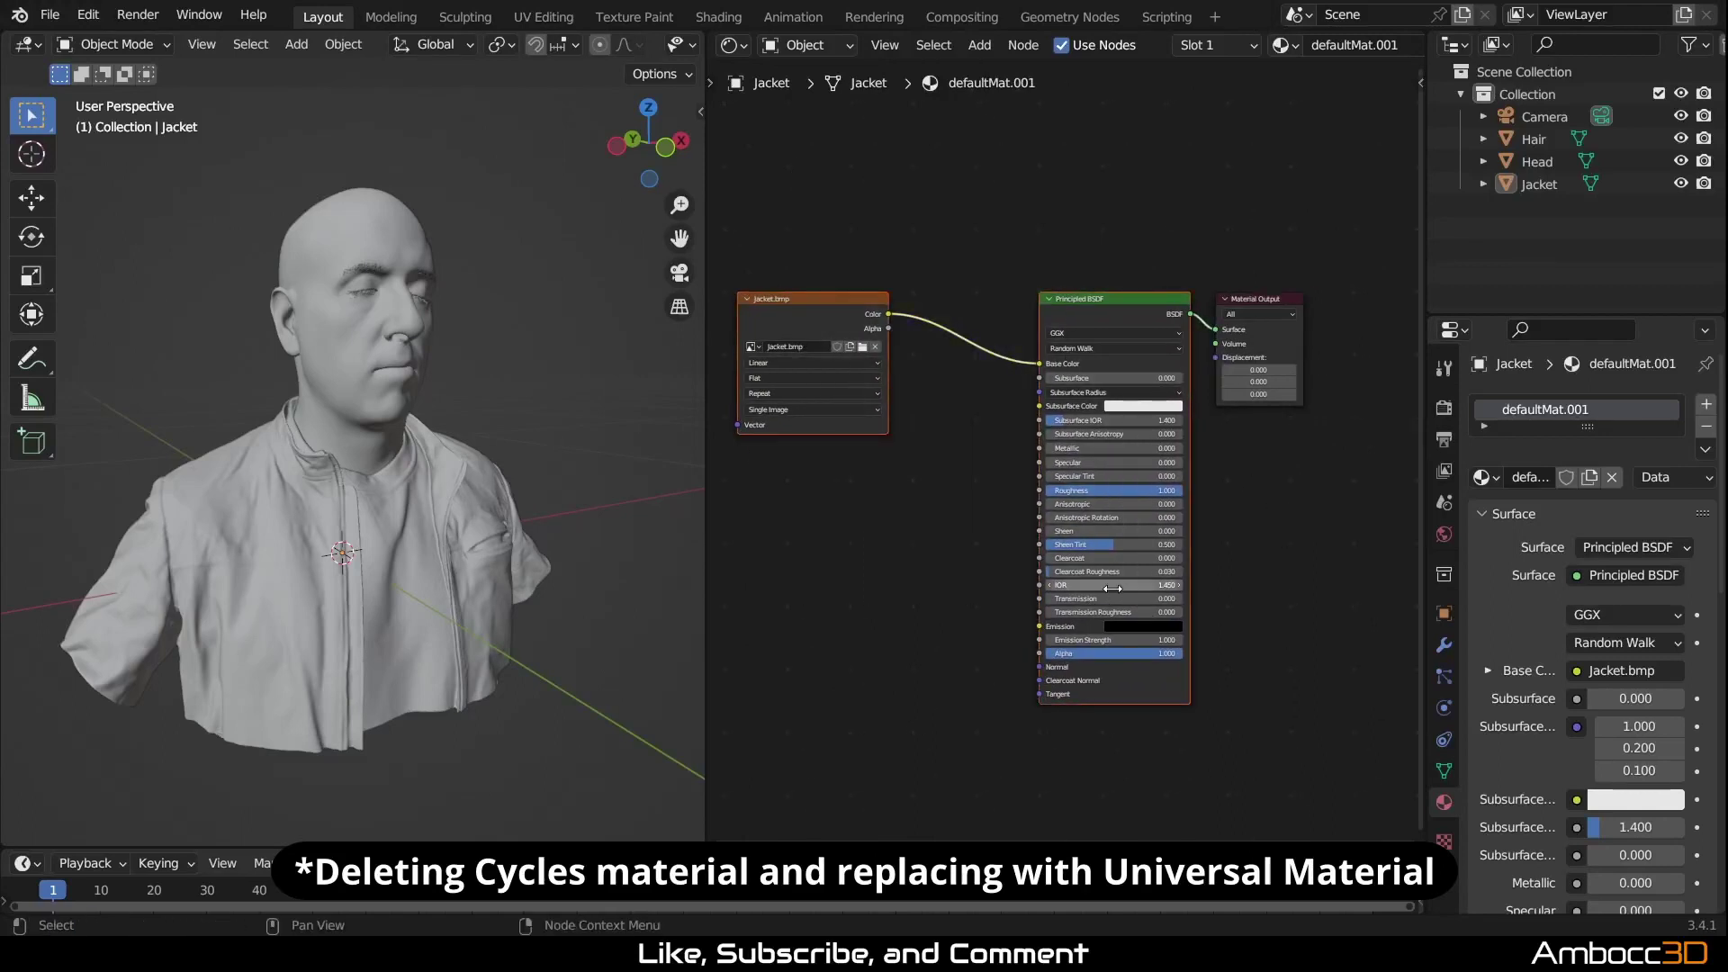
pyautogui.press('x')
# Step: Delete the image texture and Principled BSDF nodes from the Head's material, keeping its Material Output
pyautogui.click(1516, 163)
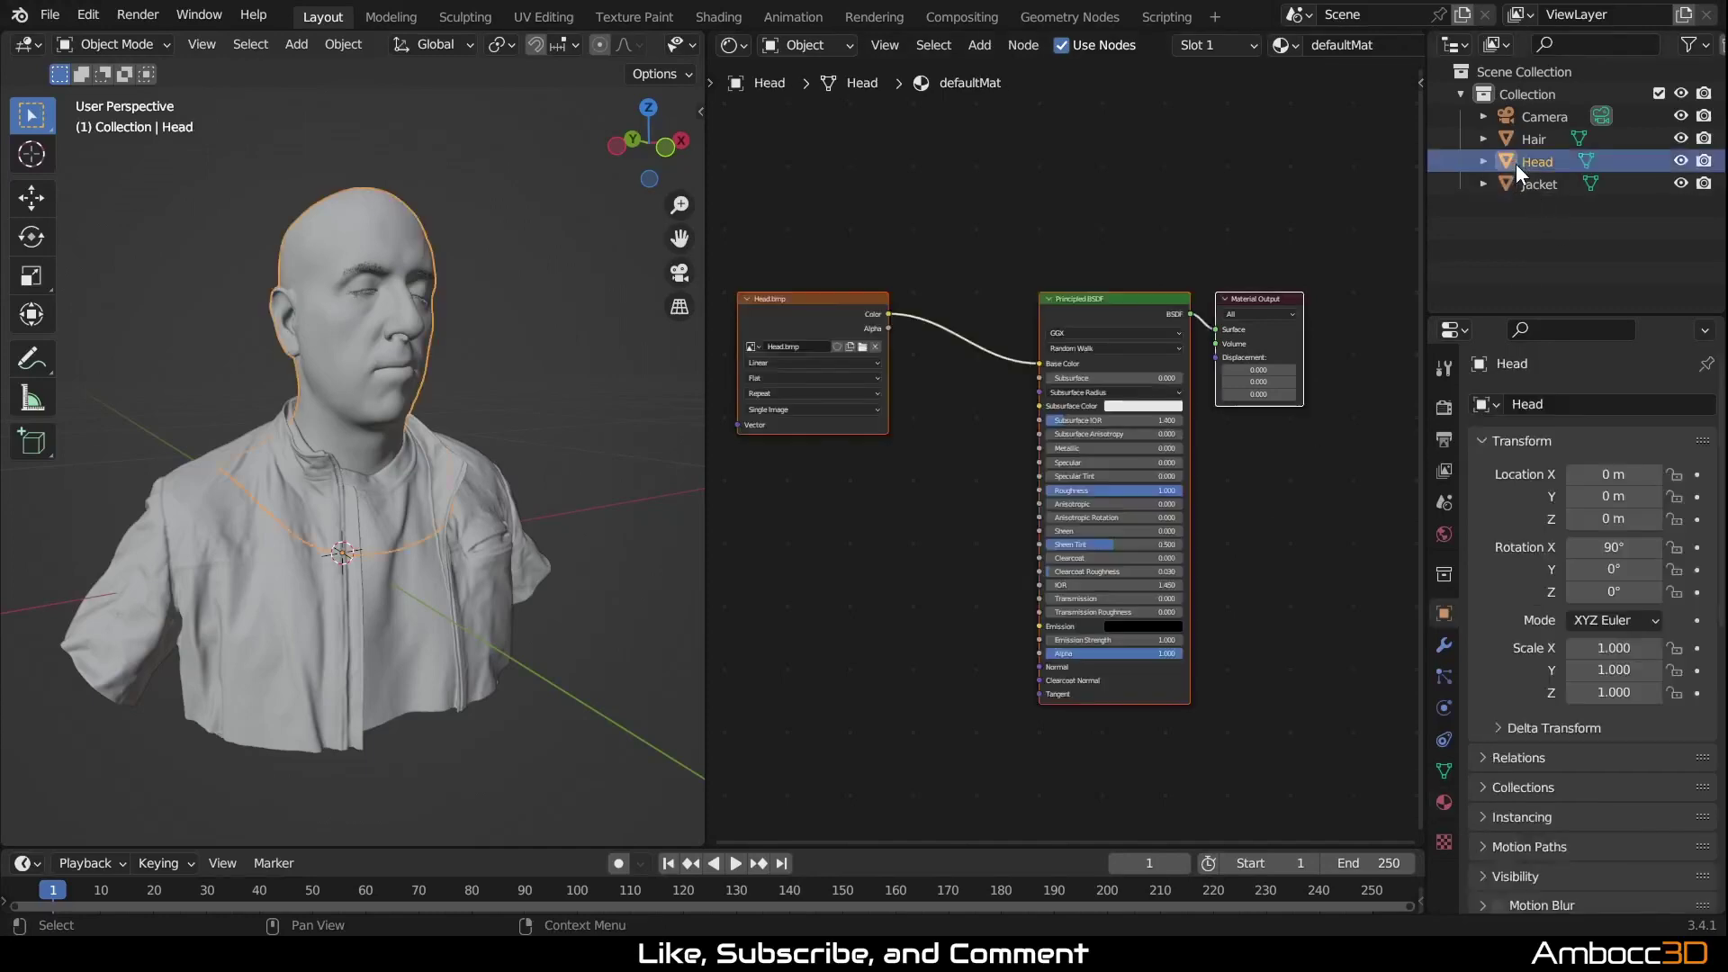
pyautogui.moveTo(817, 202); pyautogui.dragTo(1076, 494)
pyautogui.press('x')
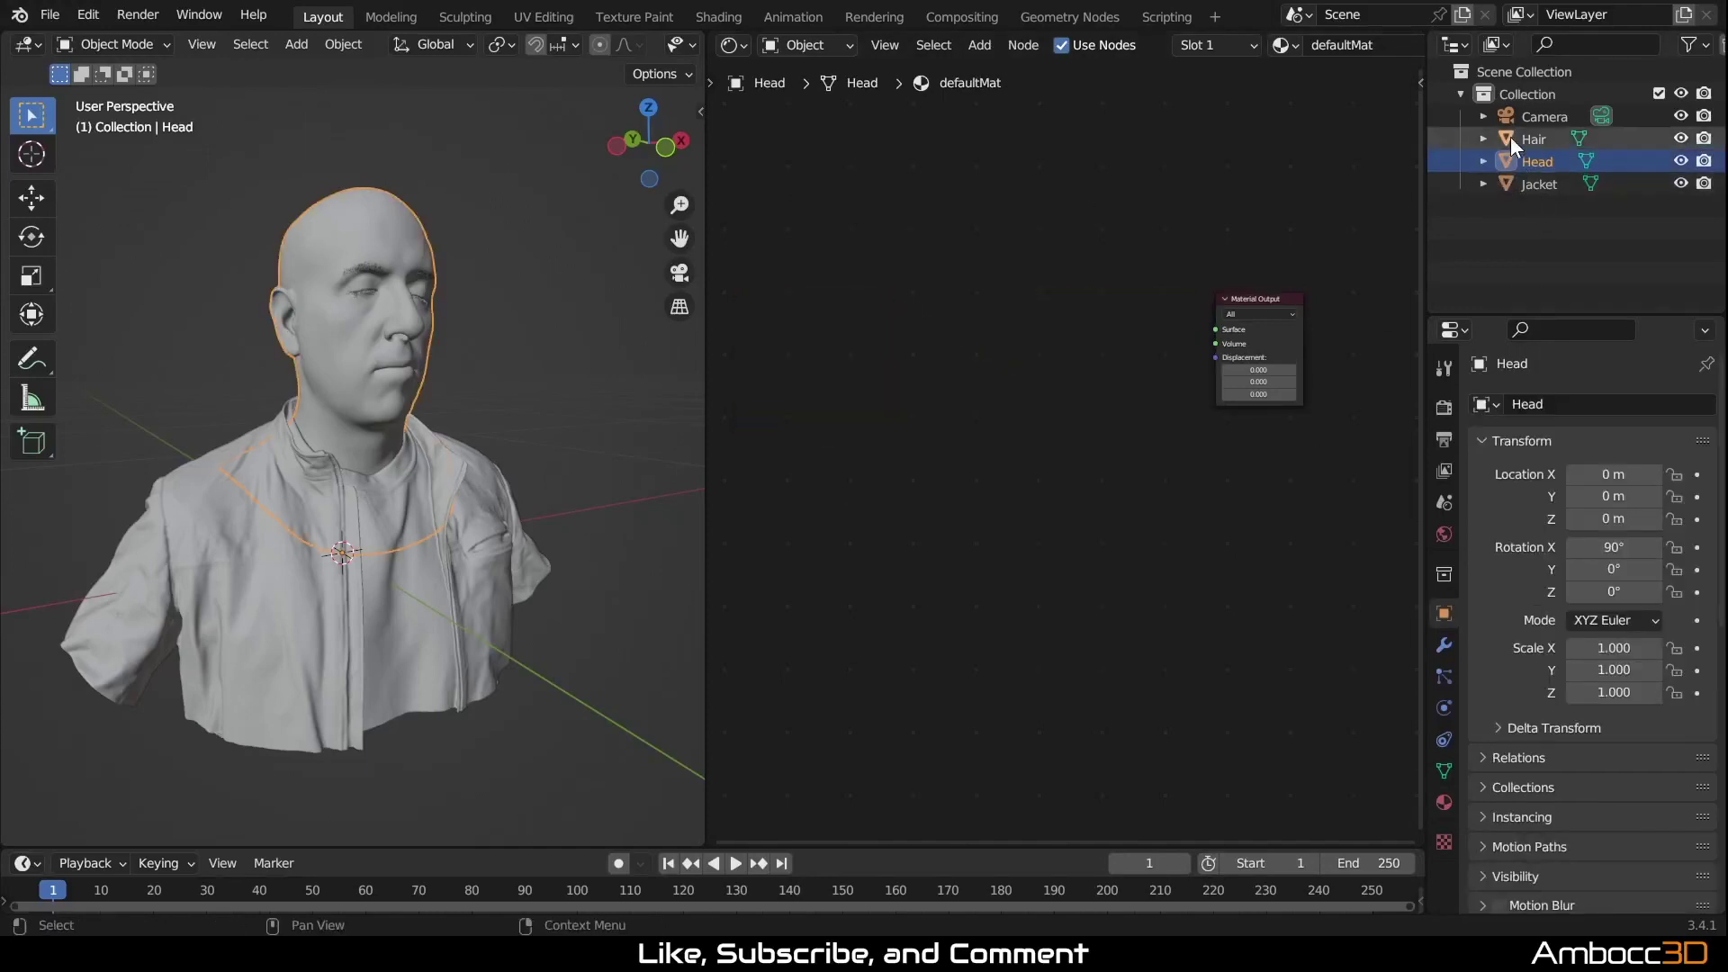
# Step: Create a new material for the Hair object and name it Hair
pyautogui.click(1510, 138)
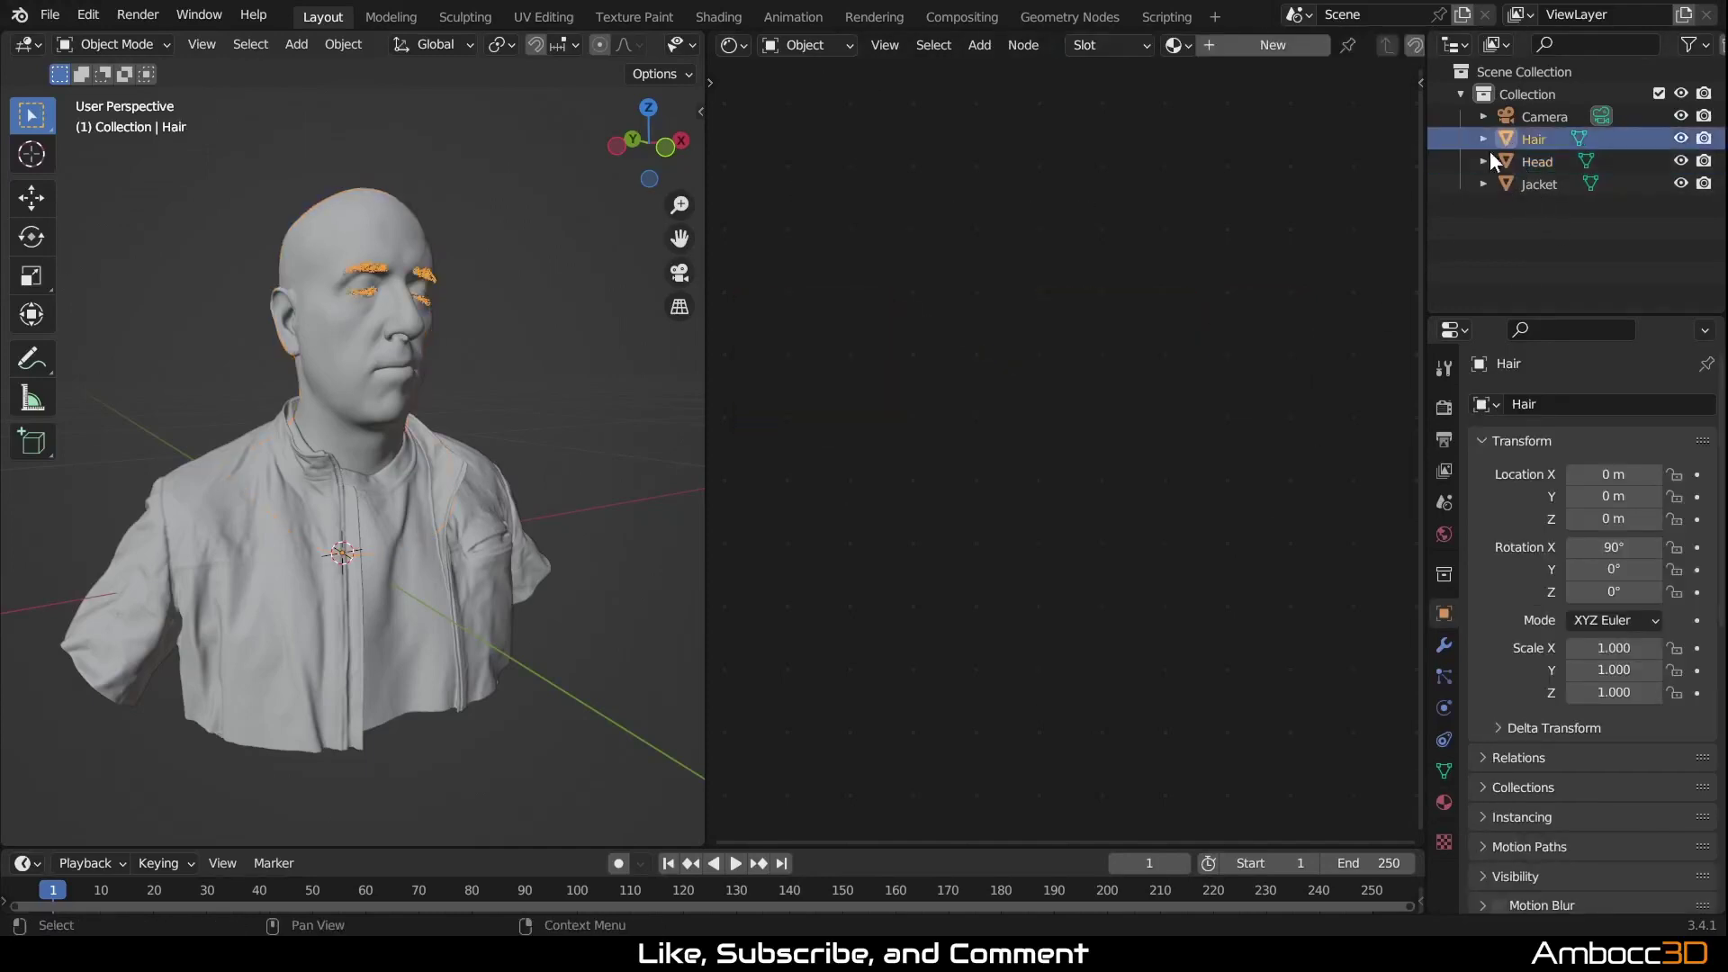
pyautogui.click(1444, 802)
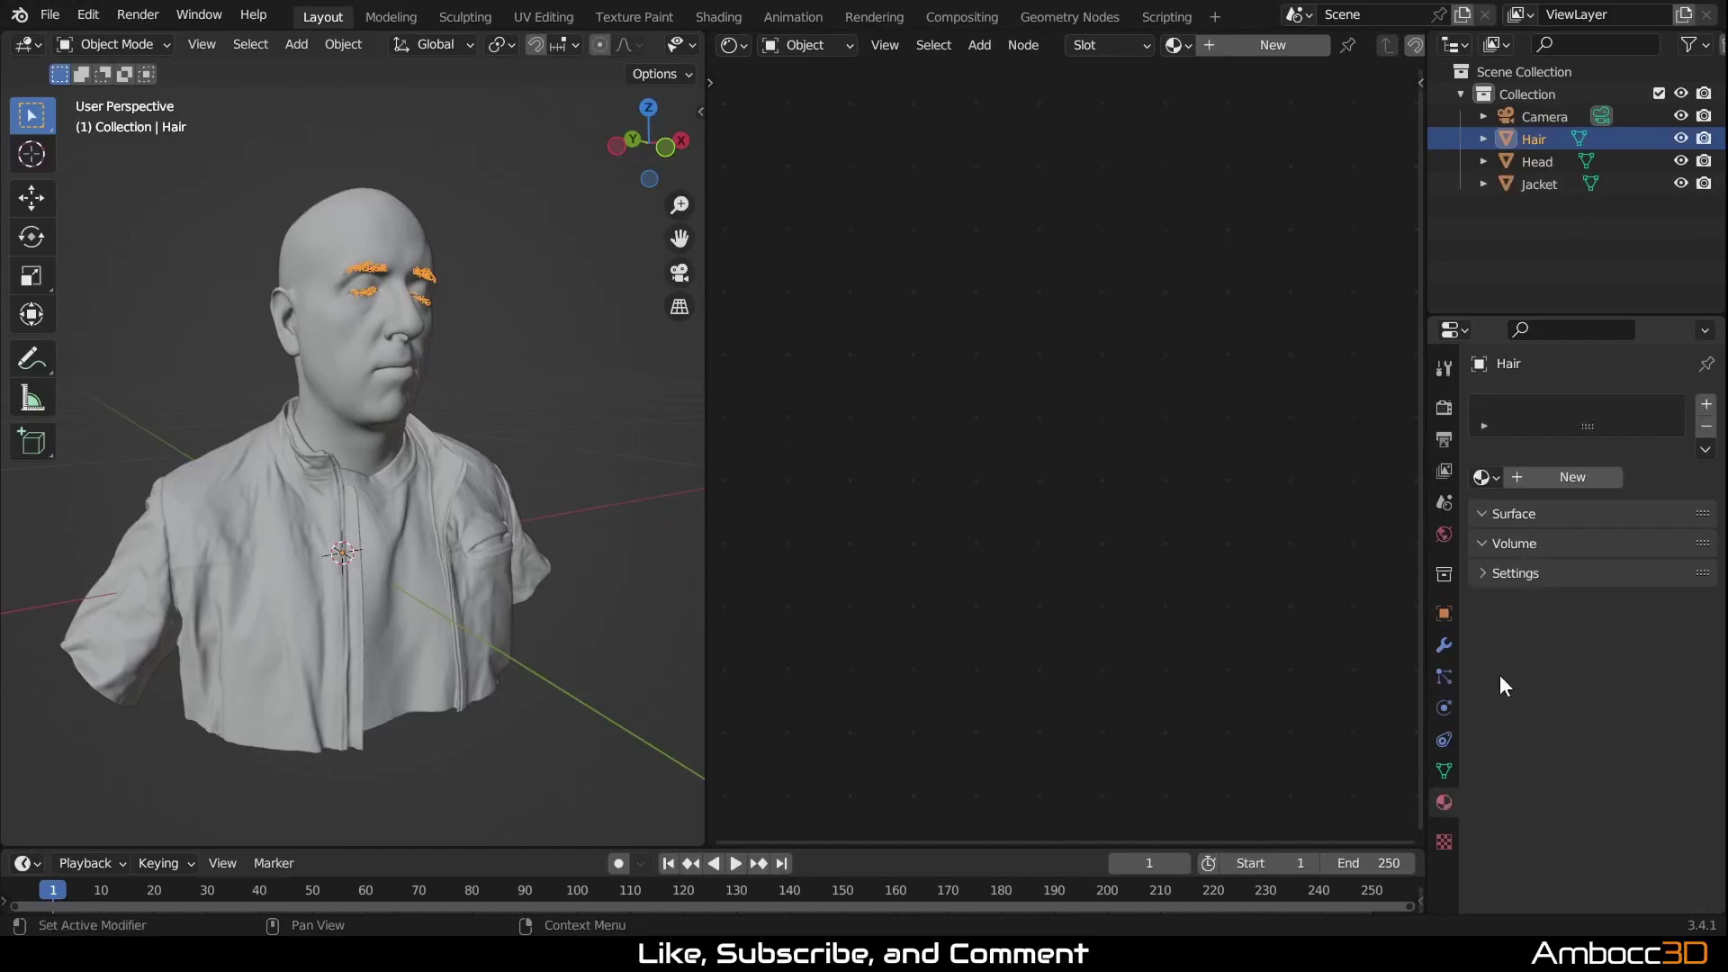
pyautogui.click(1547, 482)
pyautogui.moveTo(1203, 619); pyautogui.dragTo(1213, 528, button='middle')
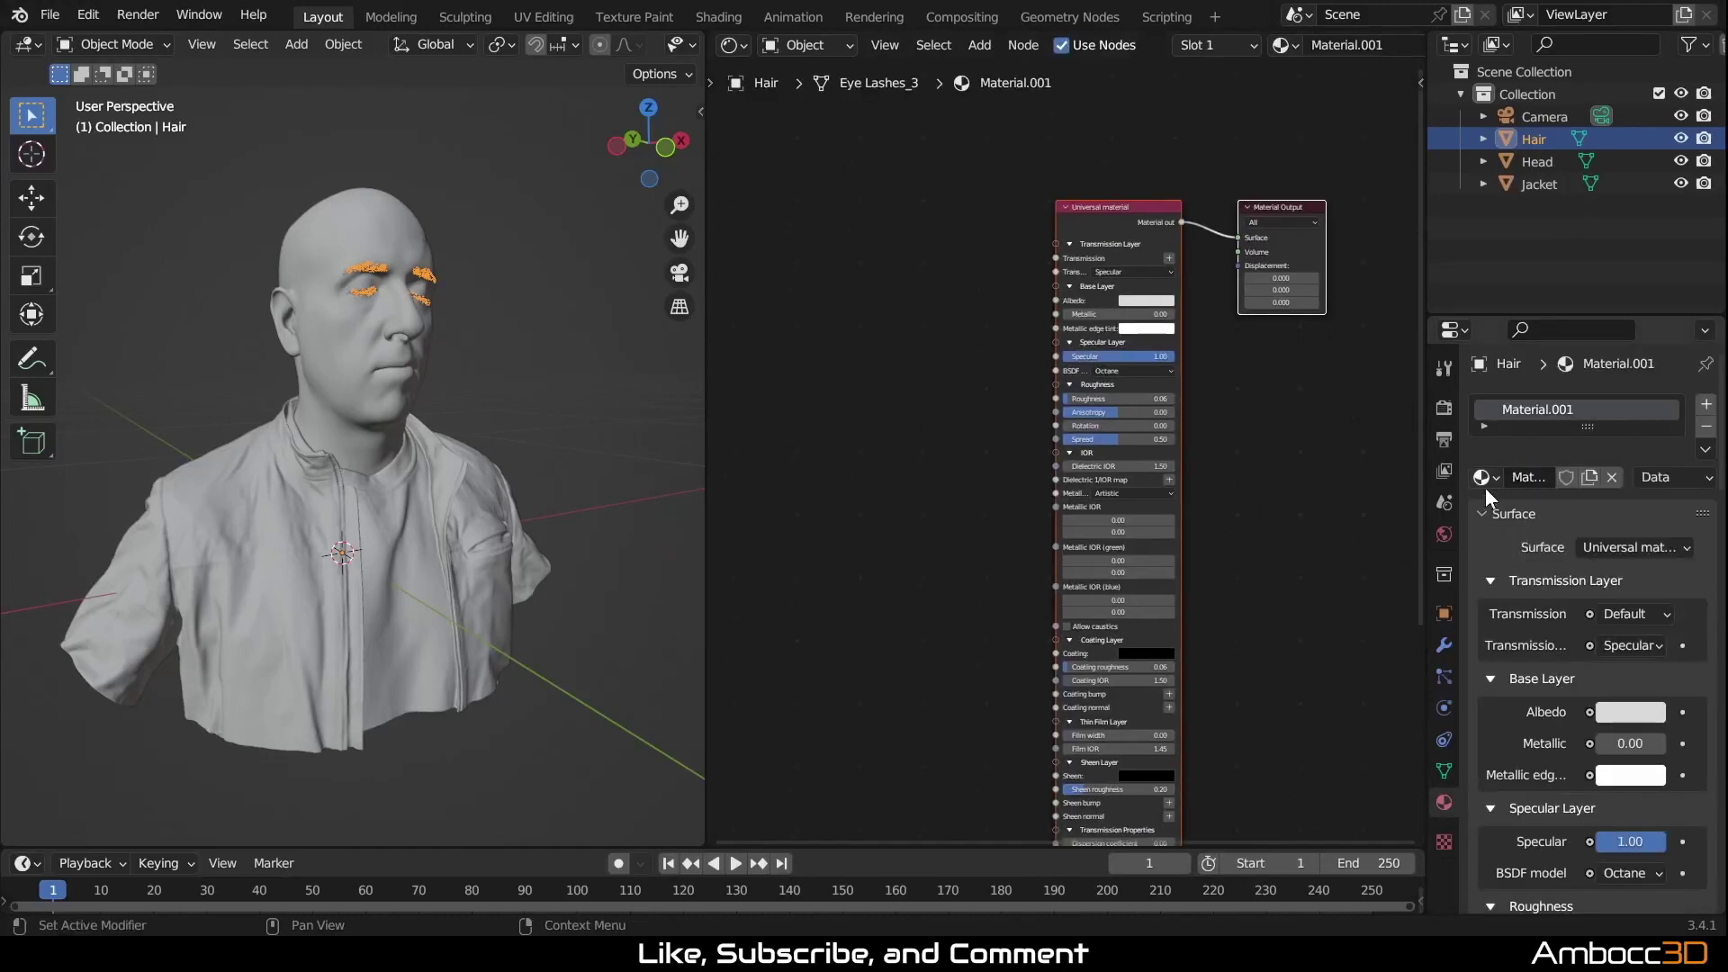
pyautogui.doubleClick(1530, 477)
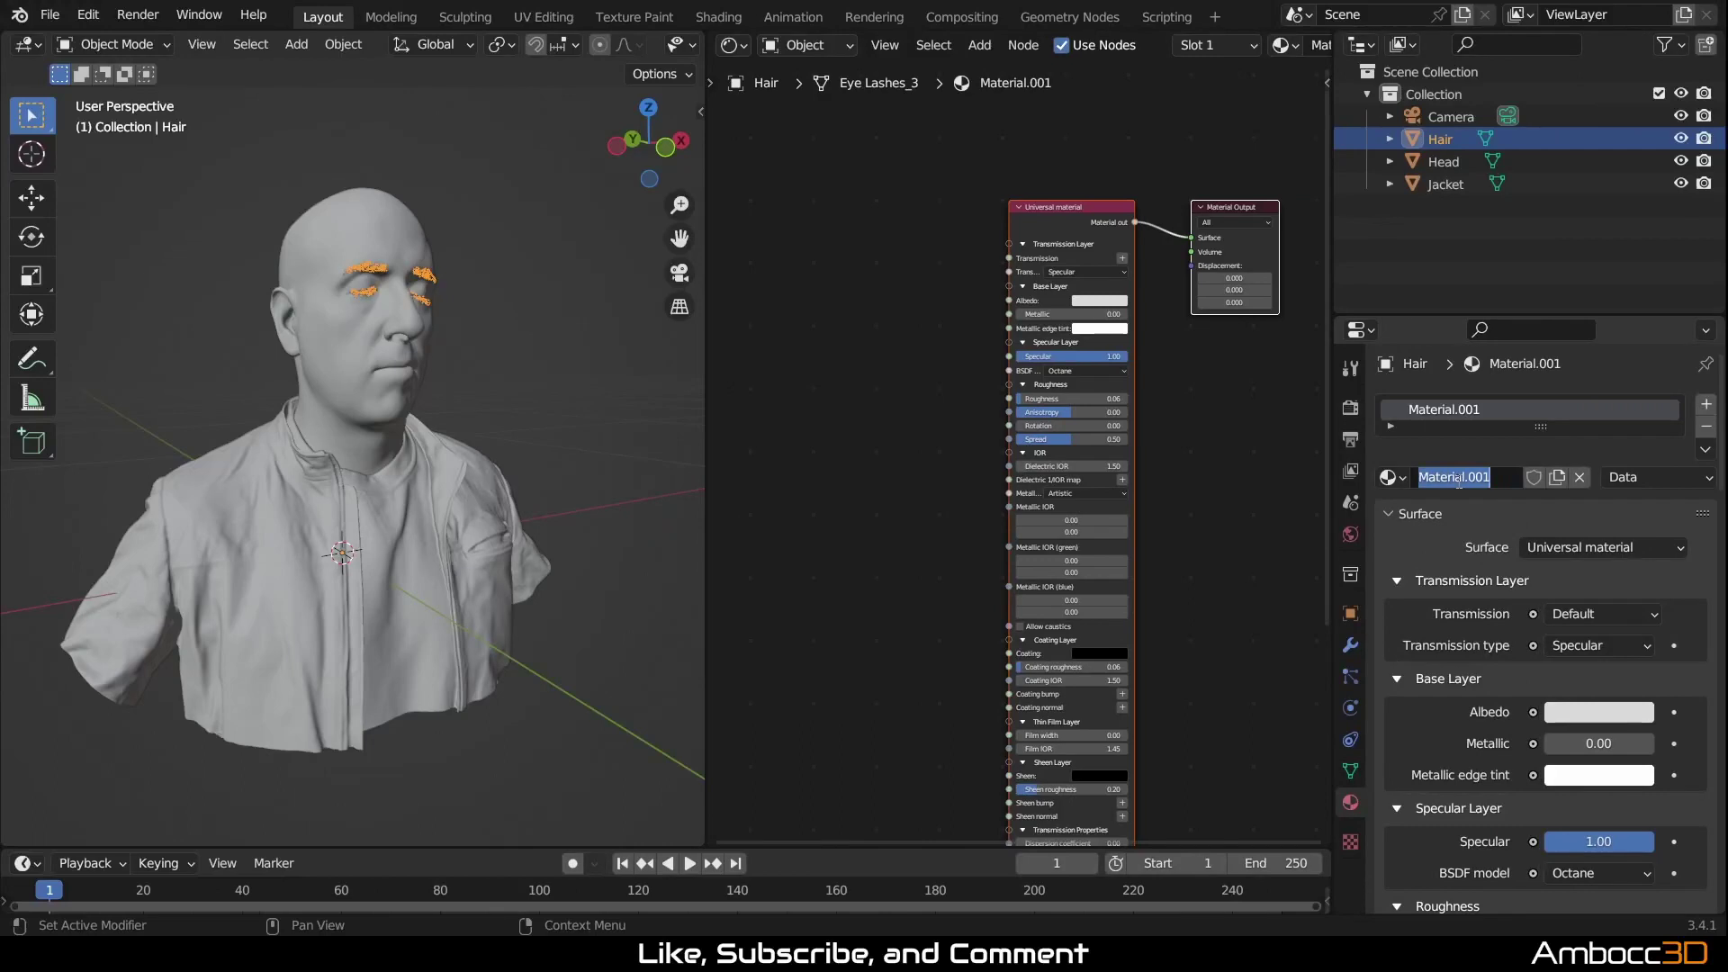
pyautogui.write('Hair')
pyautogui.press('Return')
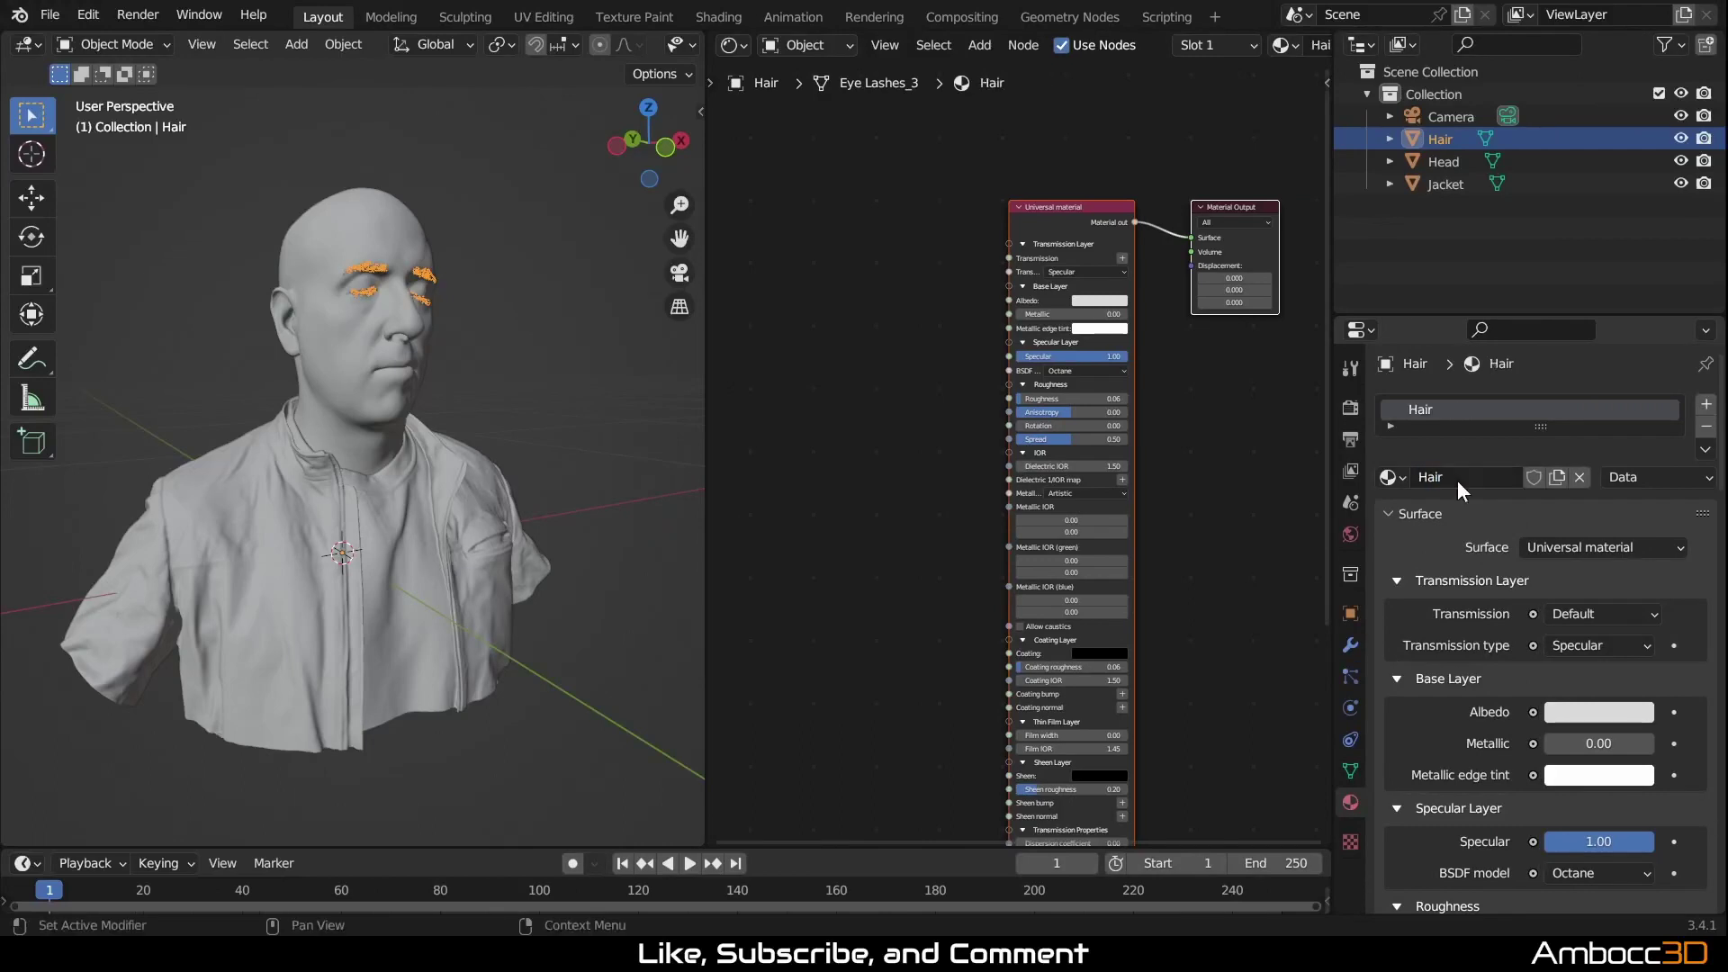
# Step: Rename the Head object's material as Head
pyautogui.click(1455, 163)
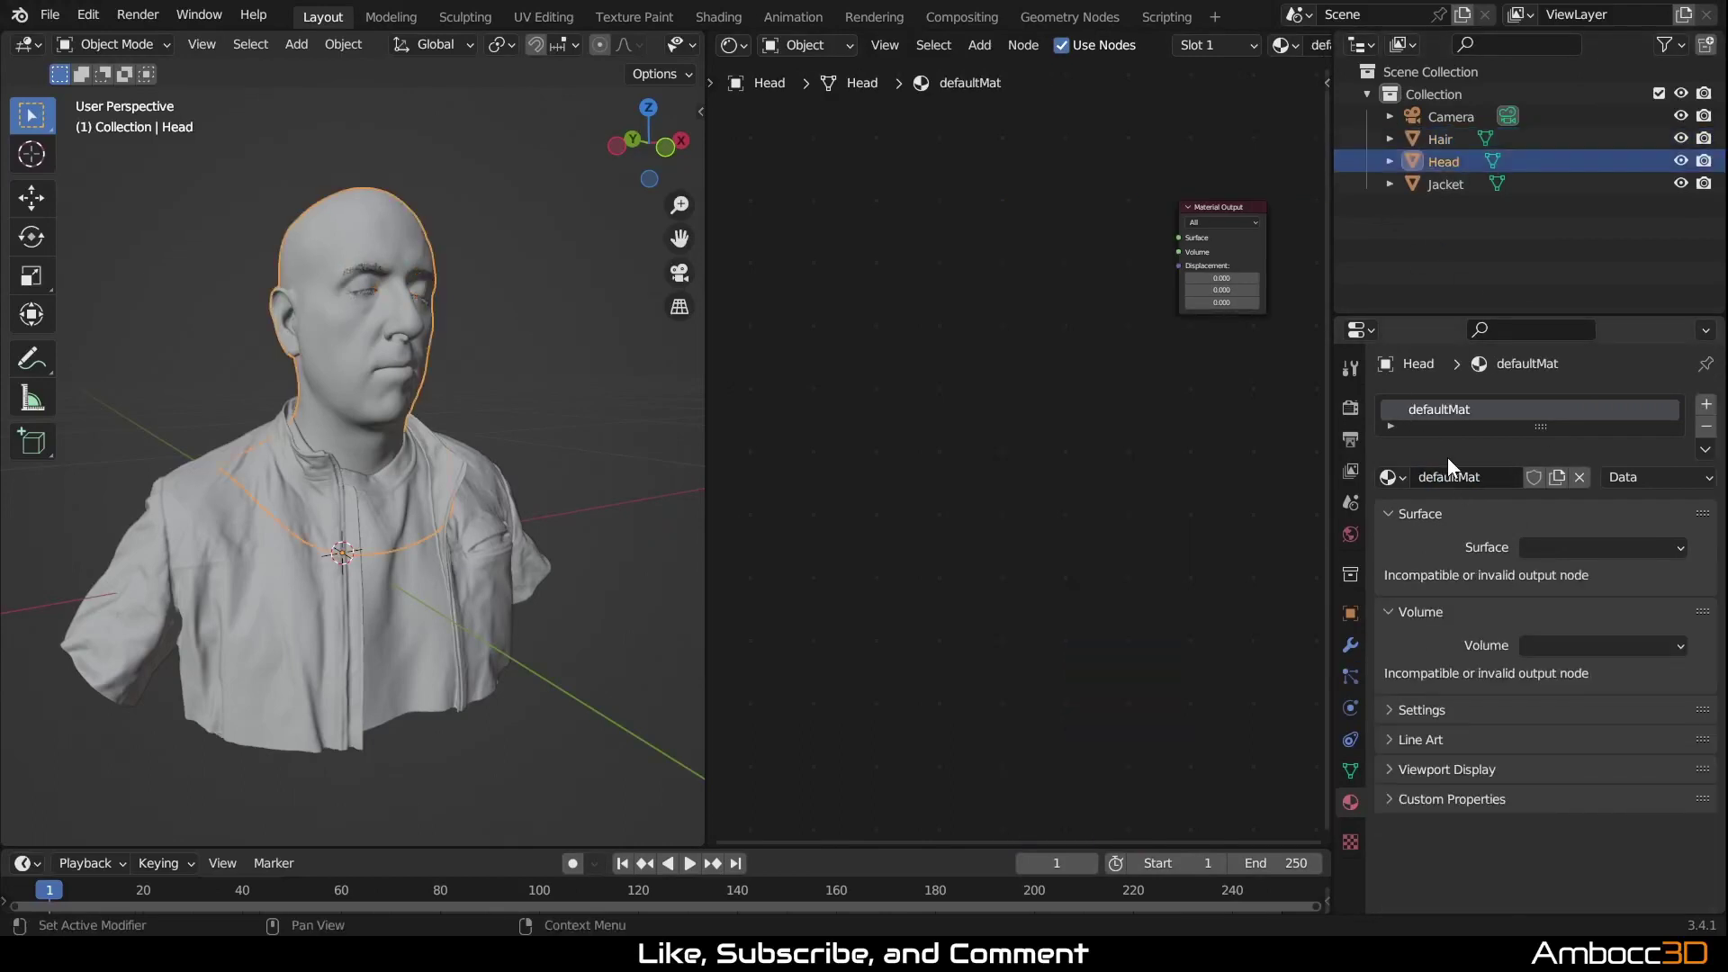
pyautogui.doubleClick(1454, 470)
pyautogui.write('Head')
pyautogui.press('Return')
# Step: Rename the Jacket object's material as Jacket
pyautogui.click(1440, 185)
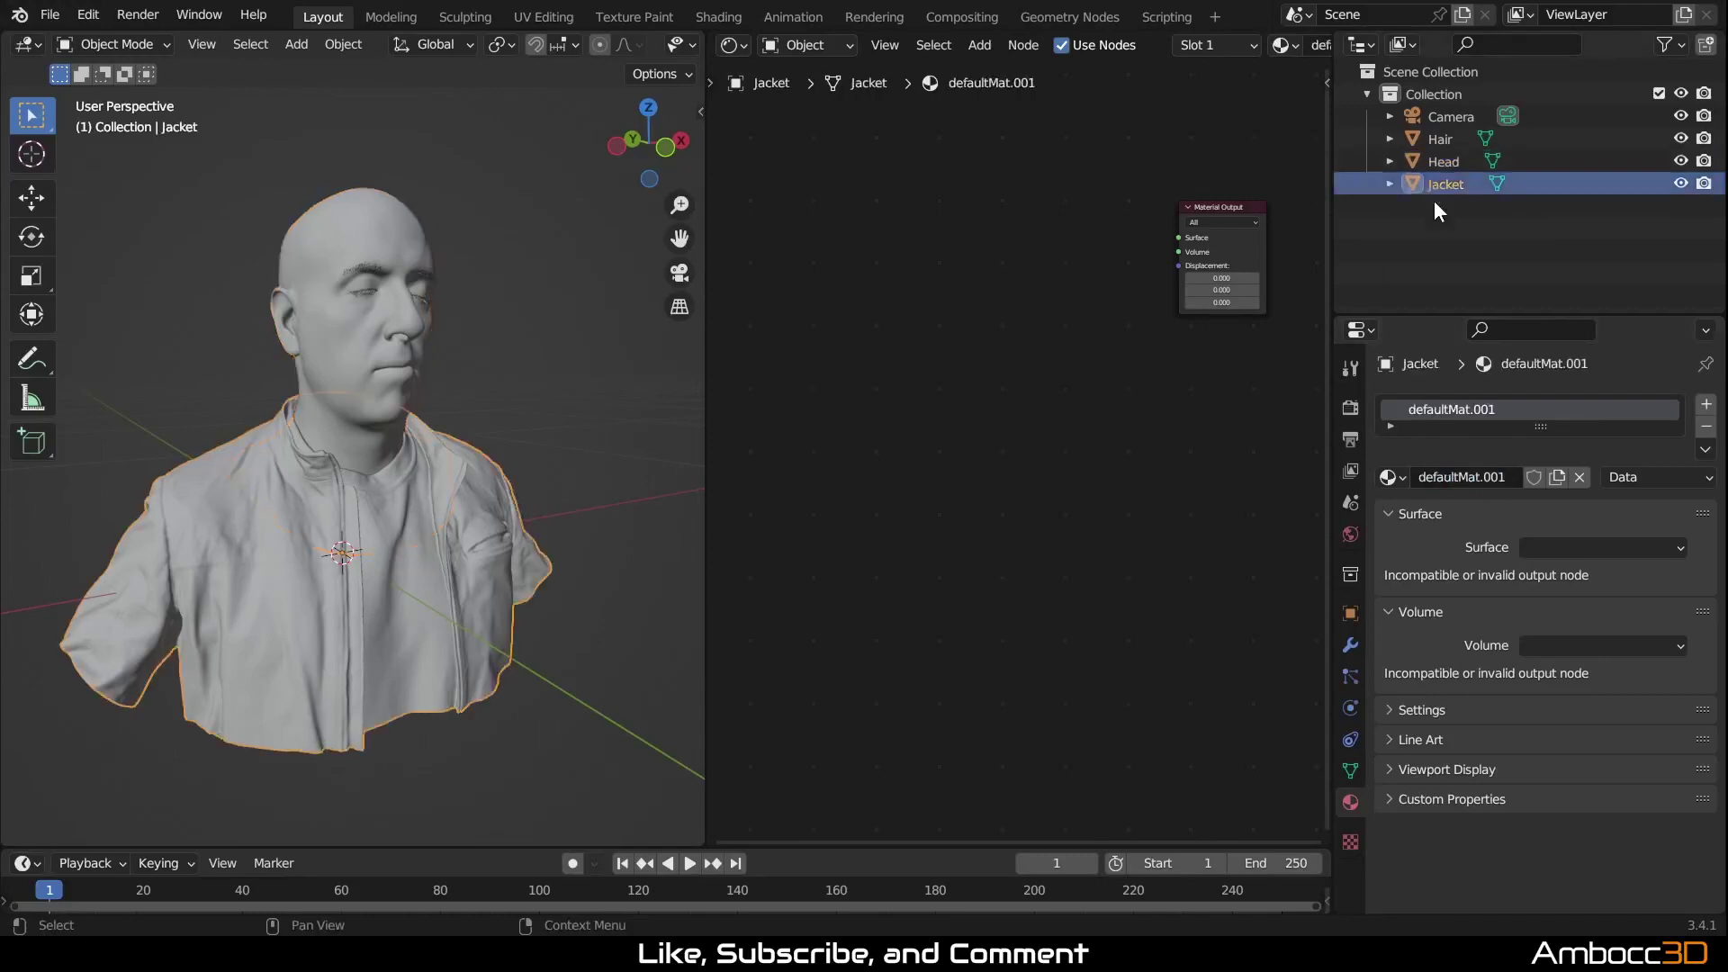
pyautogui.doubleClick(1447, 480)
pyautogui.write('Jacket')
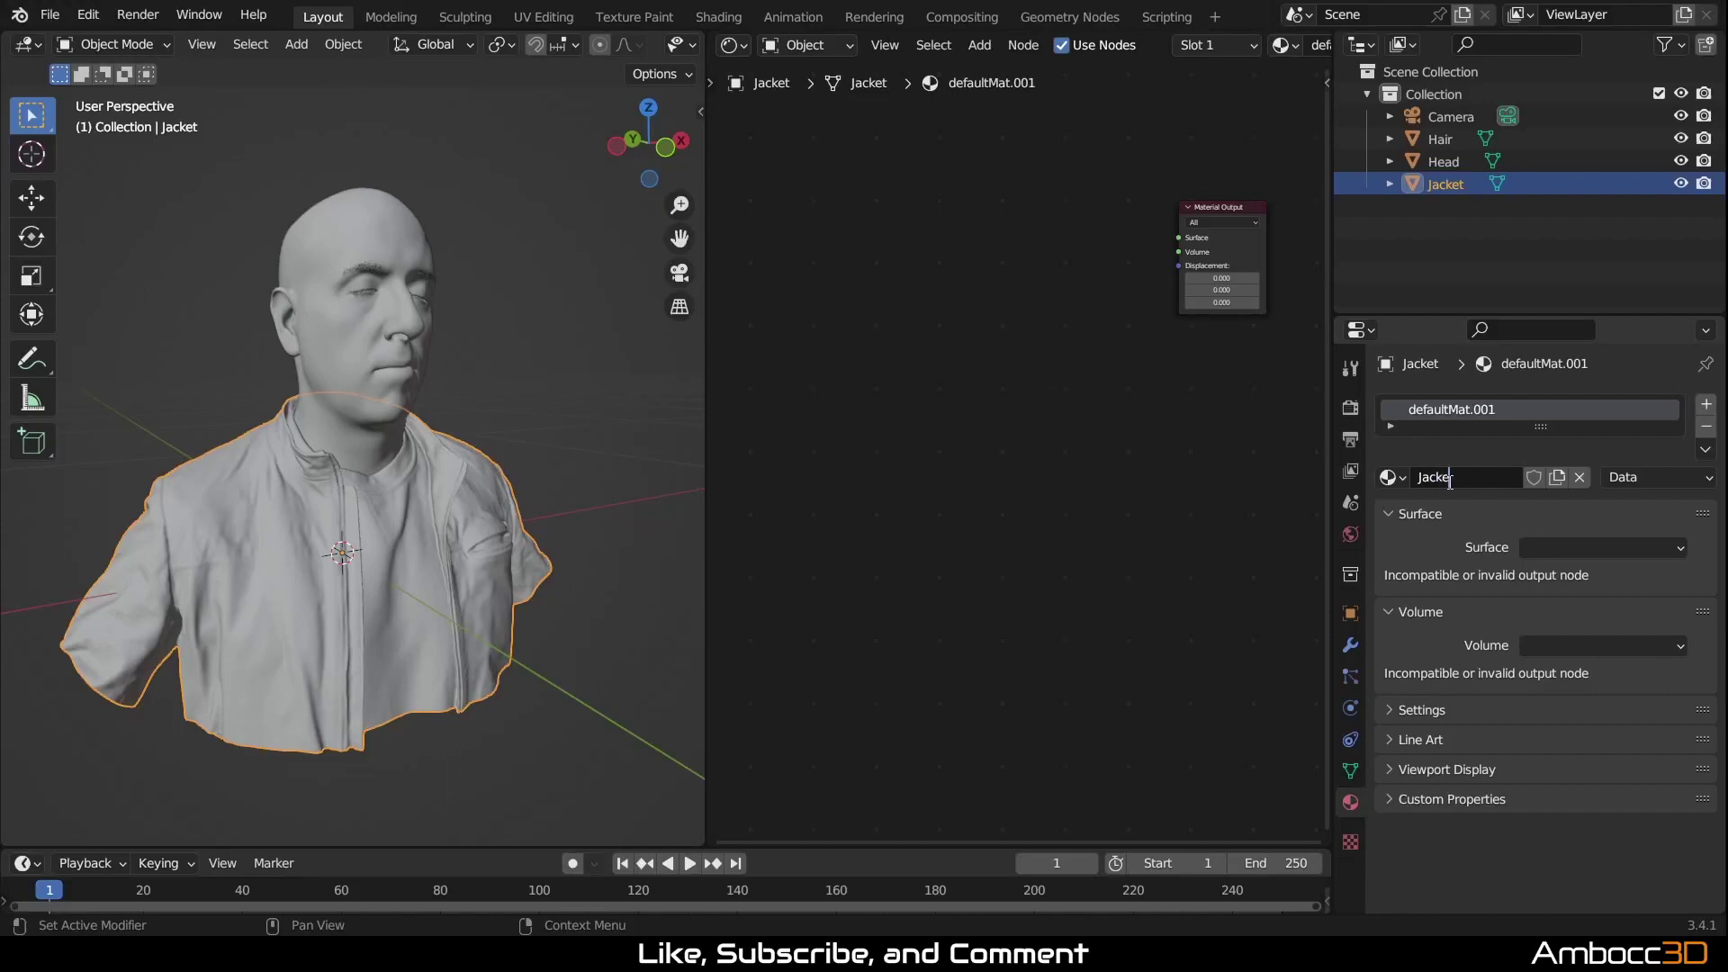
pyautogui.press('Return')
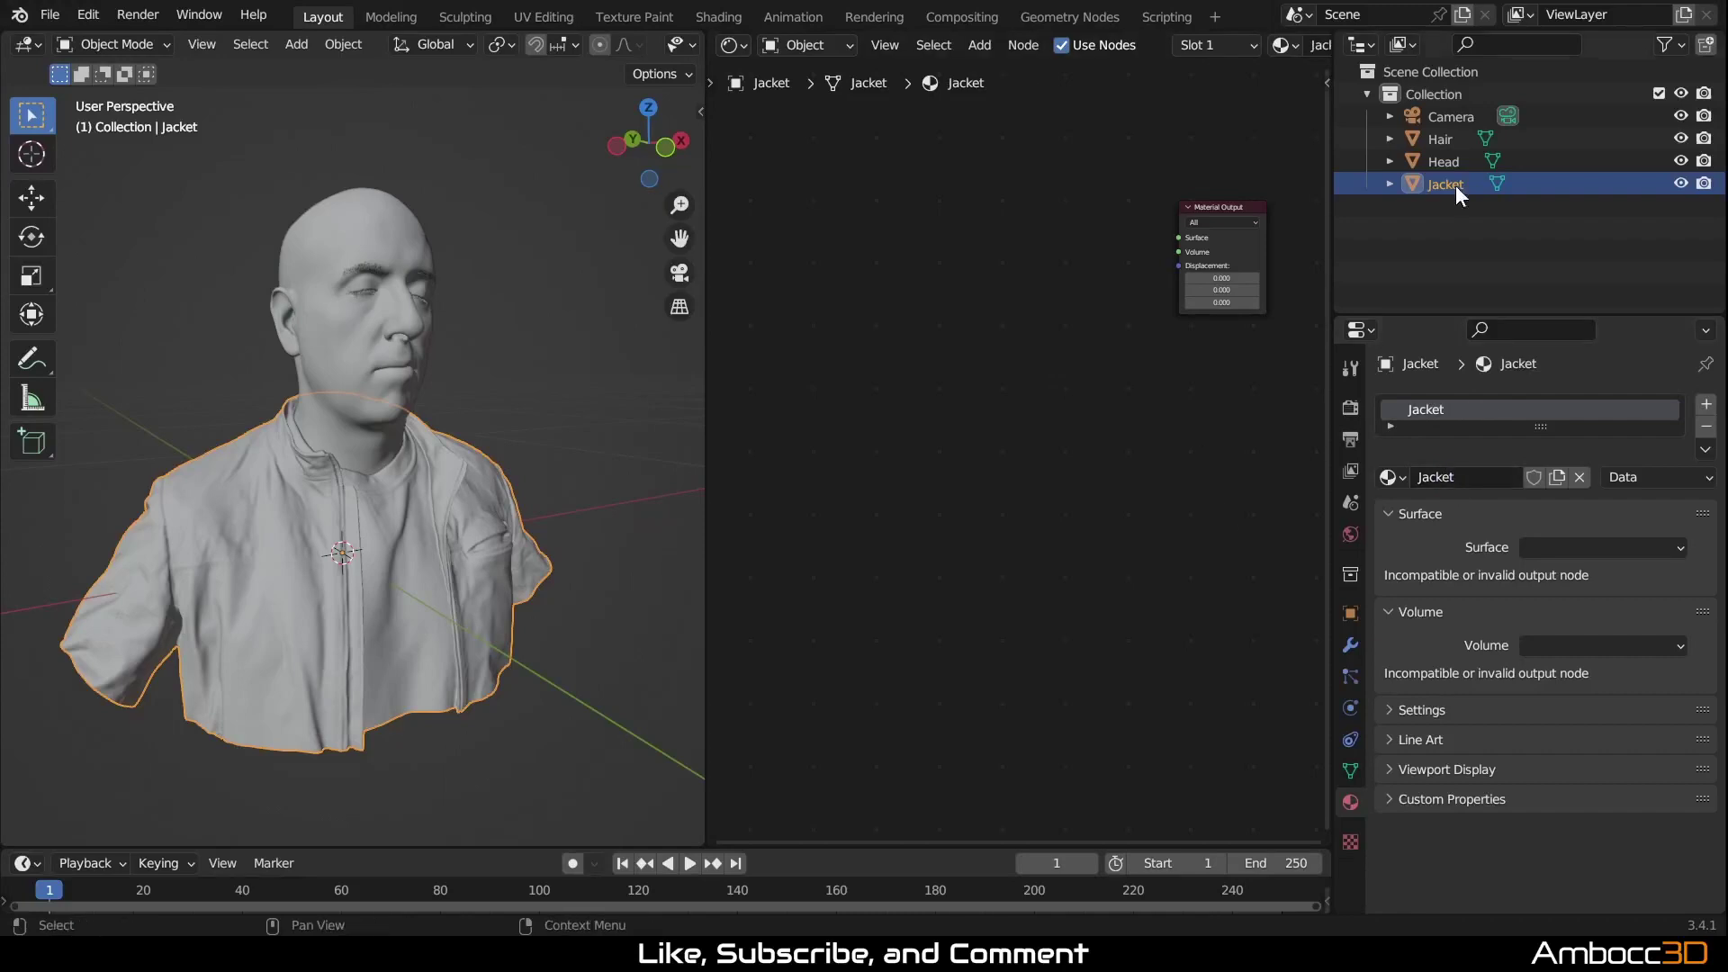
# Step: Set the Albedo of the Hair material's Universal material node to red by reducing its green and blue RGB components
pyautogui.click(1436, 139)
pyautogui.moveTo(1218, 499); pyautogui.dragTo(1239, 452, button='middle')
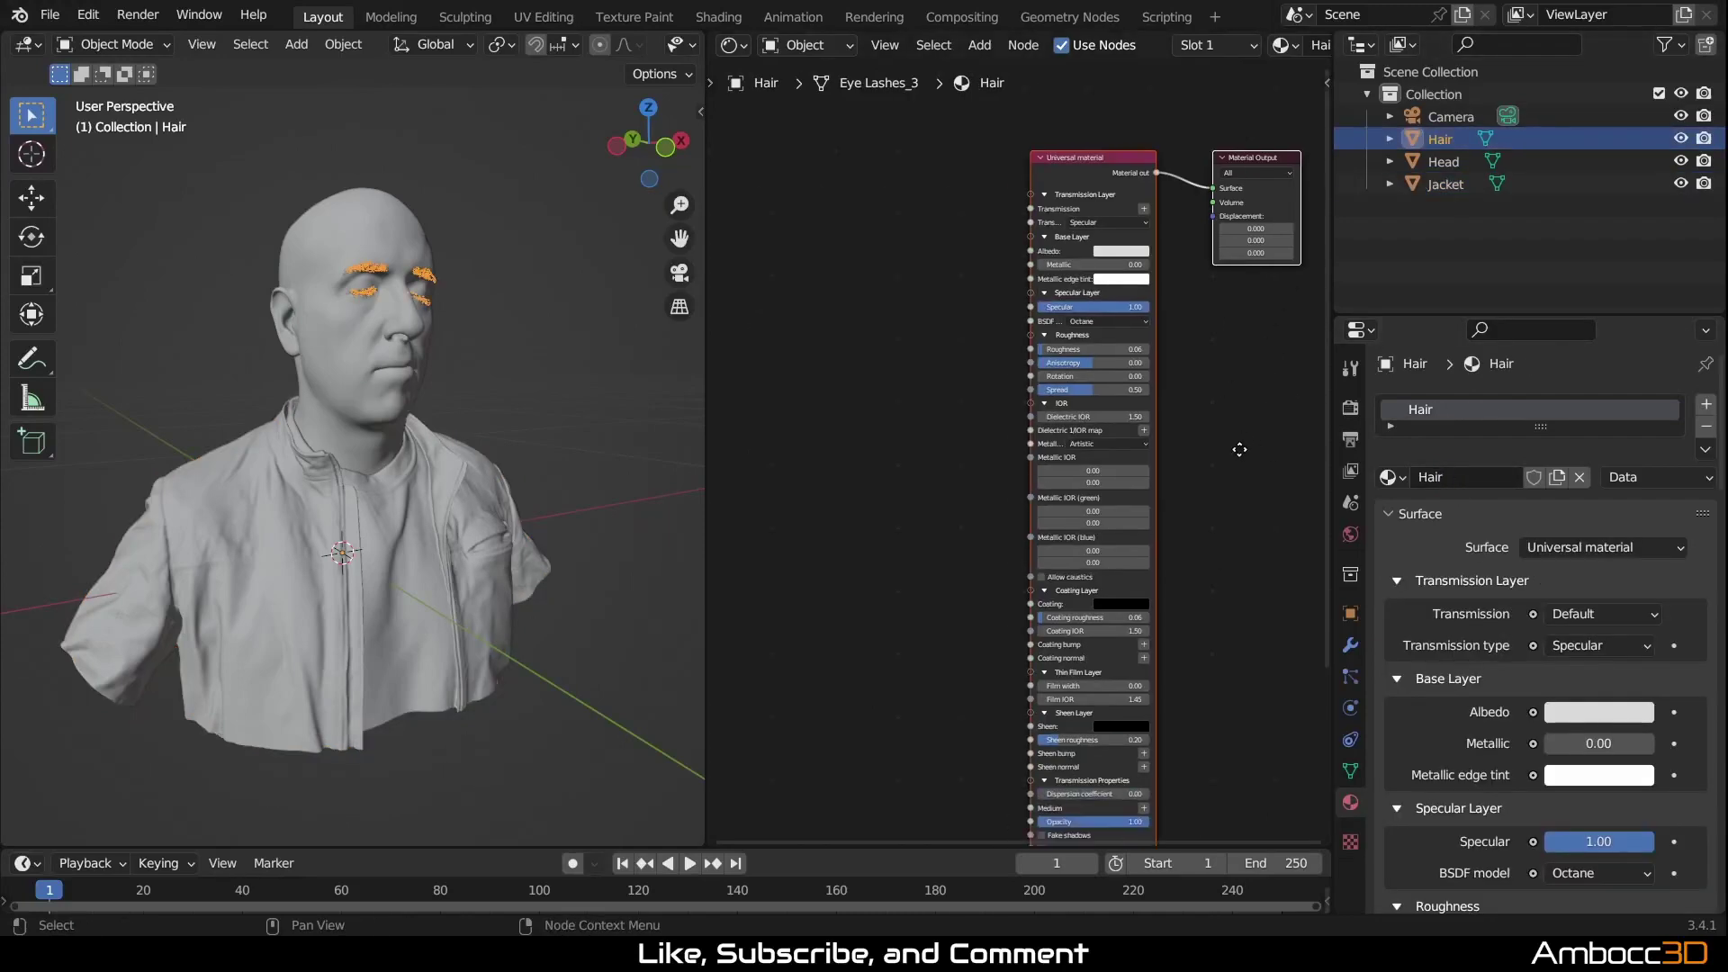
pyautogui.moveTo(1373, 473); pyautogui.dragTo(1342, 424)
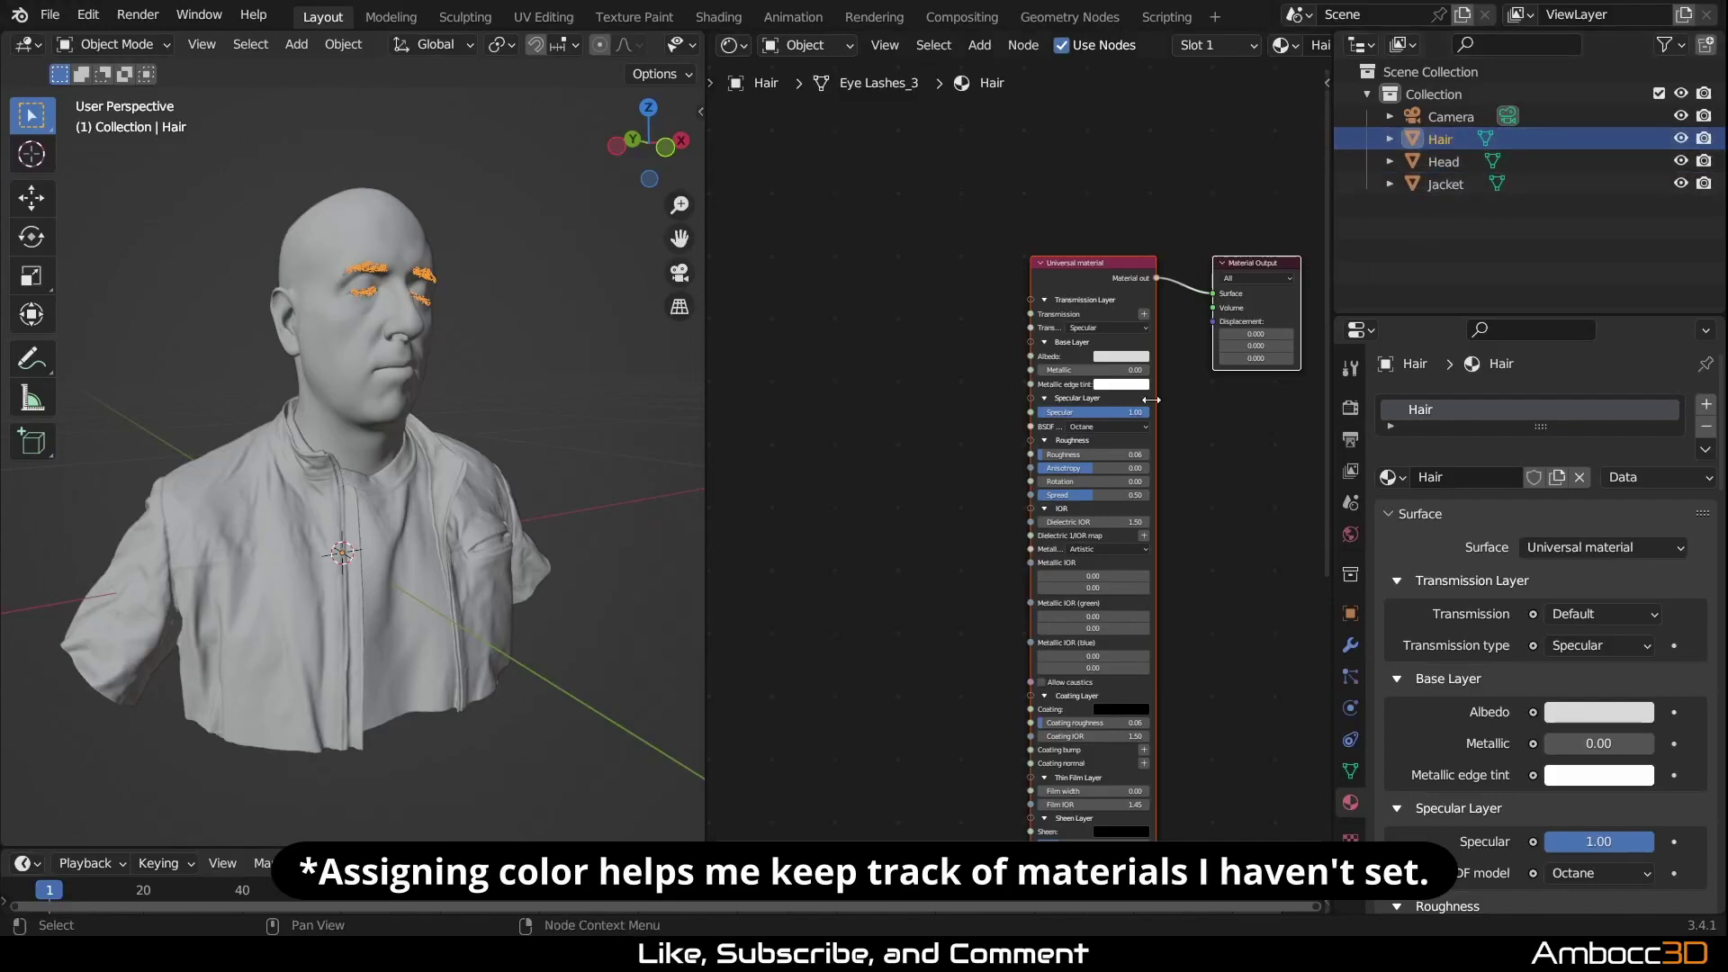
pyautogui.scroll(3, 1206, 474)
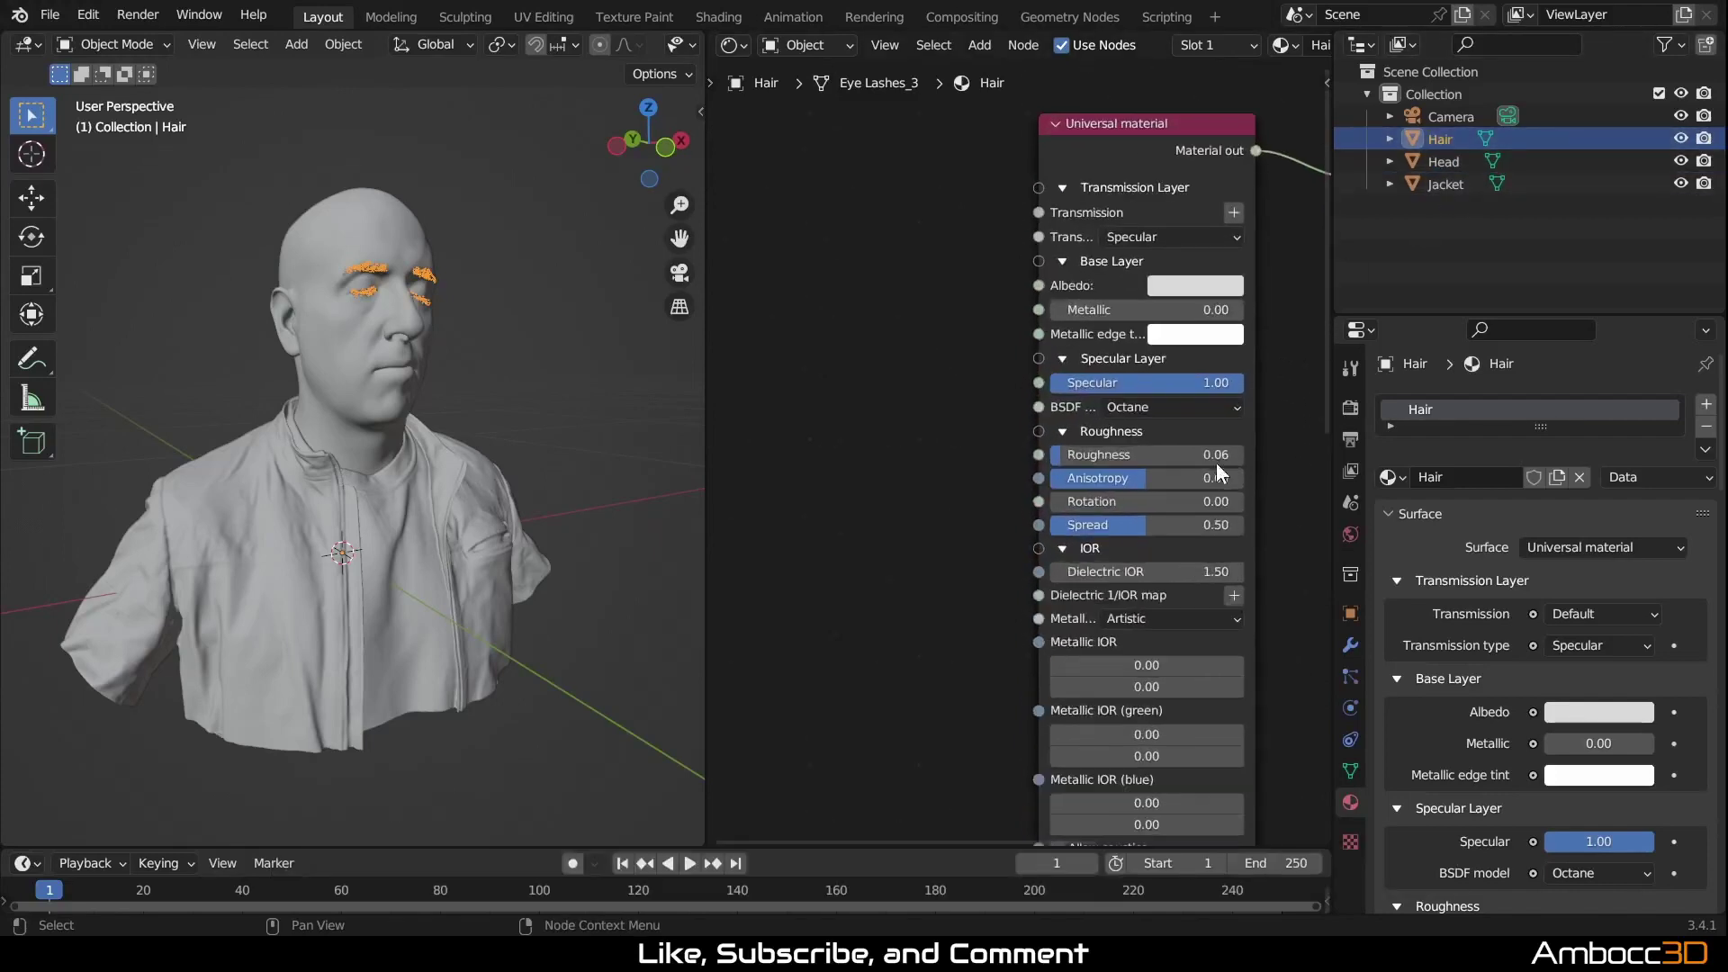
pyautogui.moveTo(1265, 424); pyautogui.dragTo(1132, 424, button='middle')
pyautogui.click(997, 324)
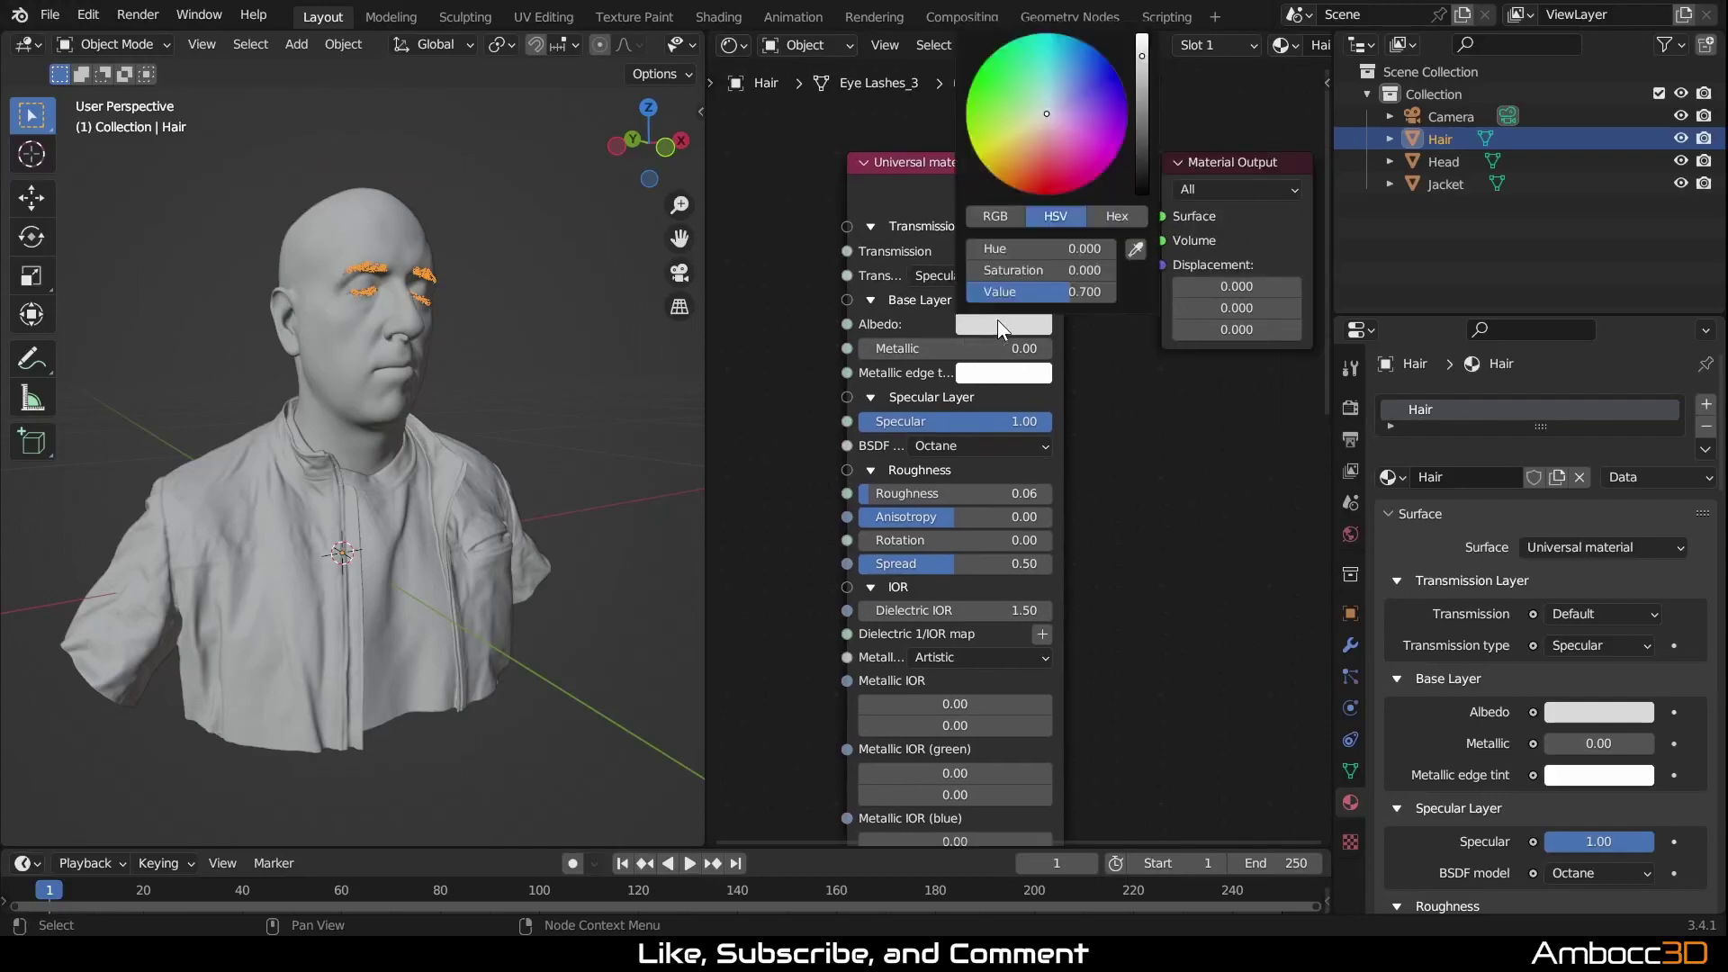
pyautogui.click(994, 219)
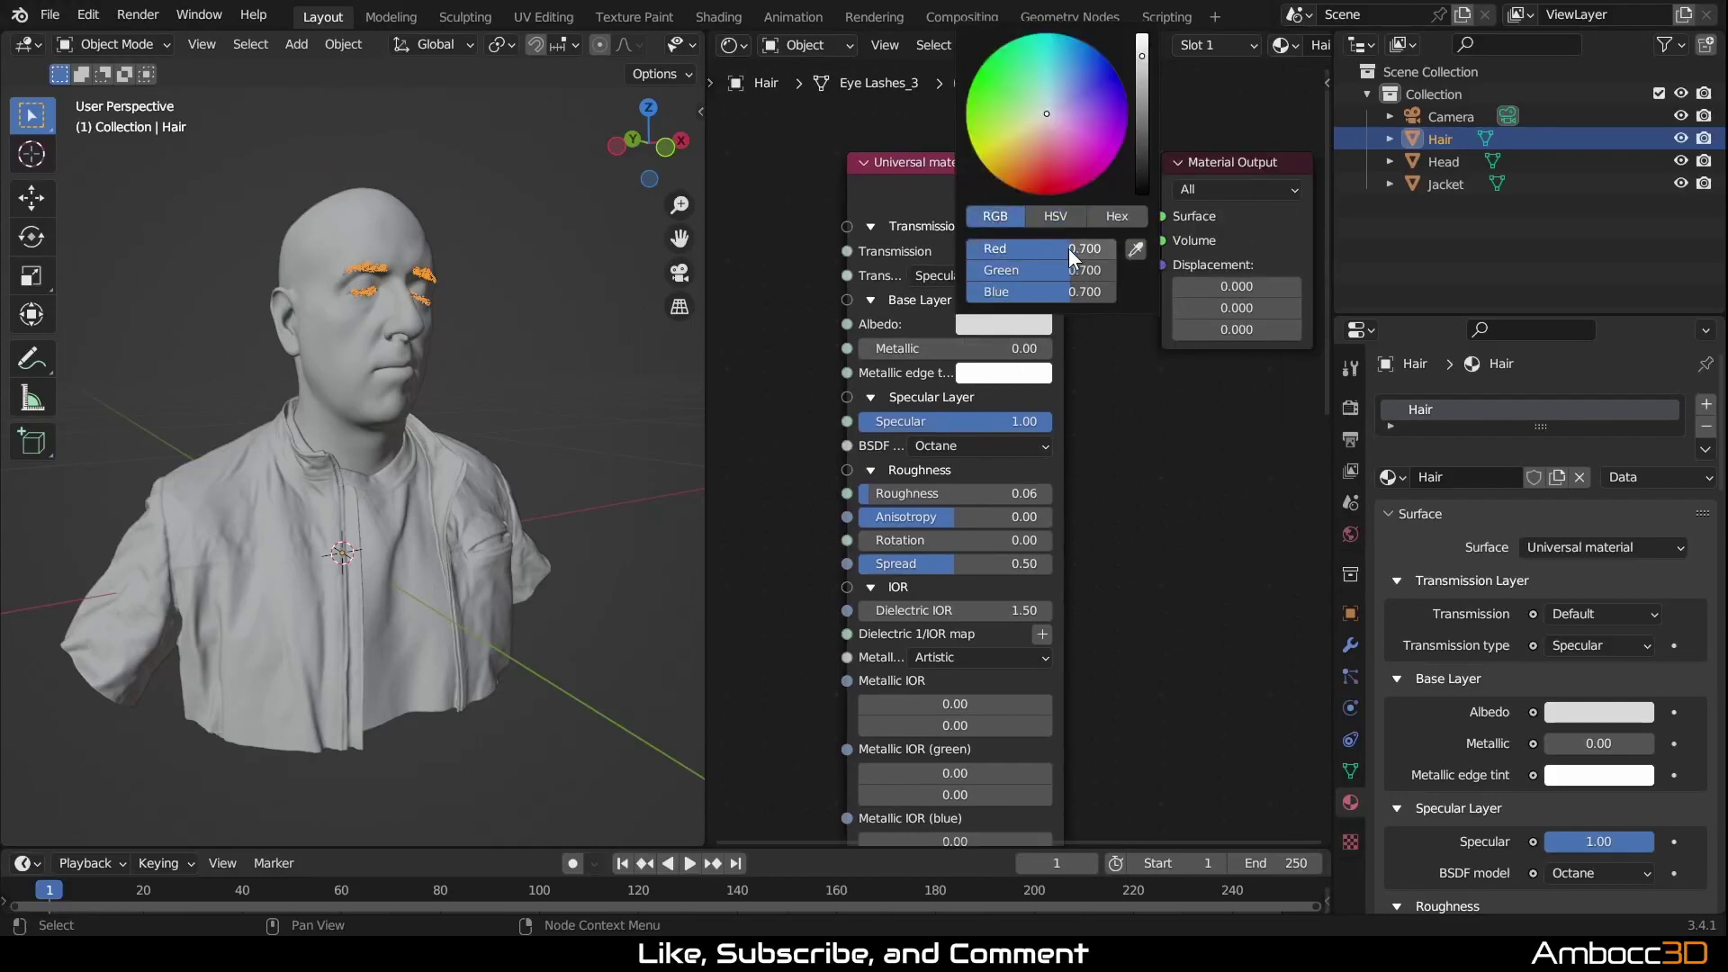
pyautogui.moveTo(1067, 248); pyautogui.dragTo(967, 270)
pyautogui.moveTo(1086, 291); pyautogui.dragTo(967, 292)
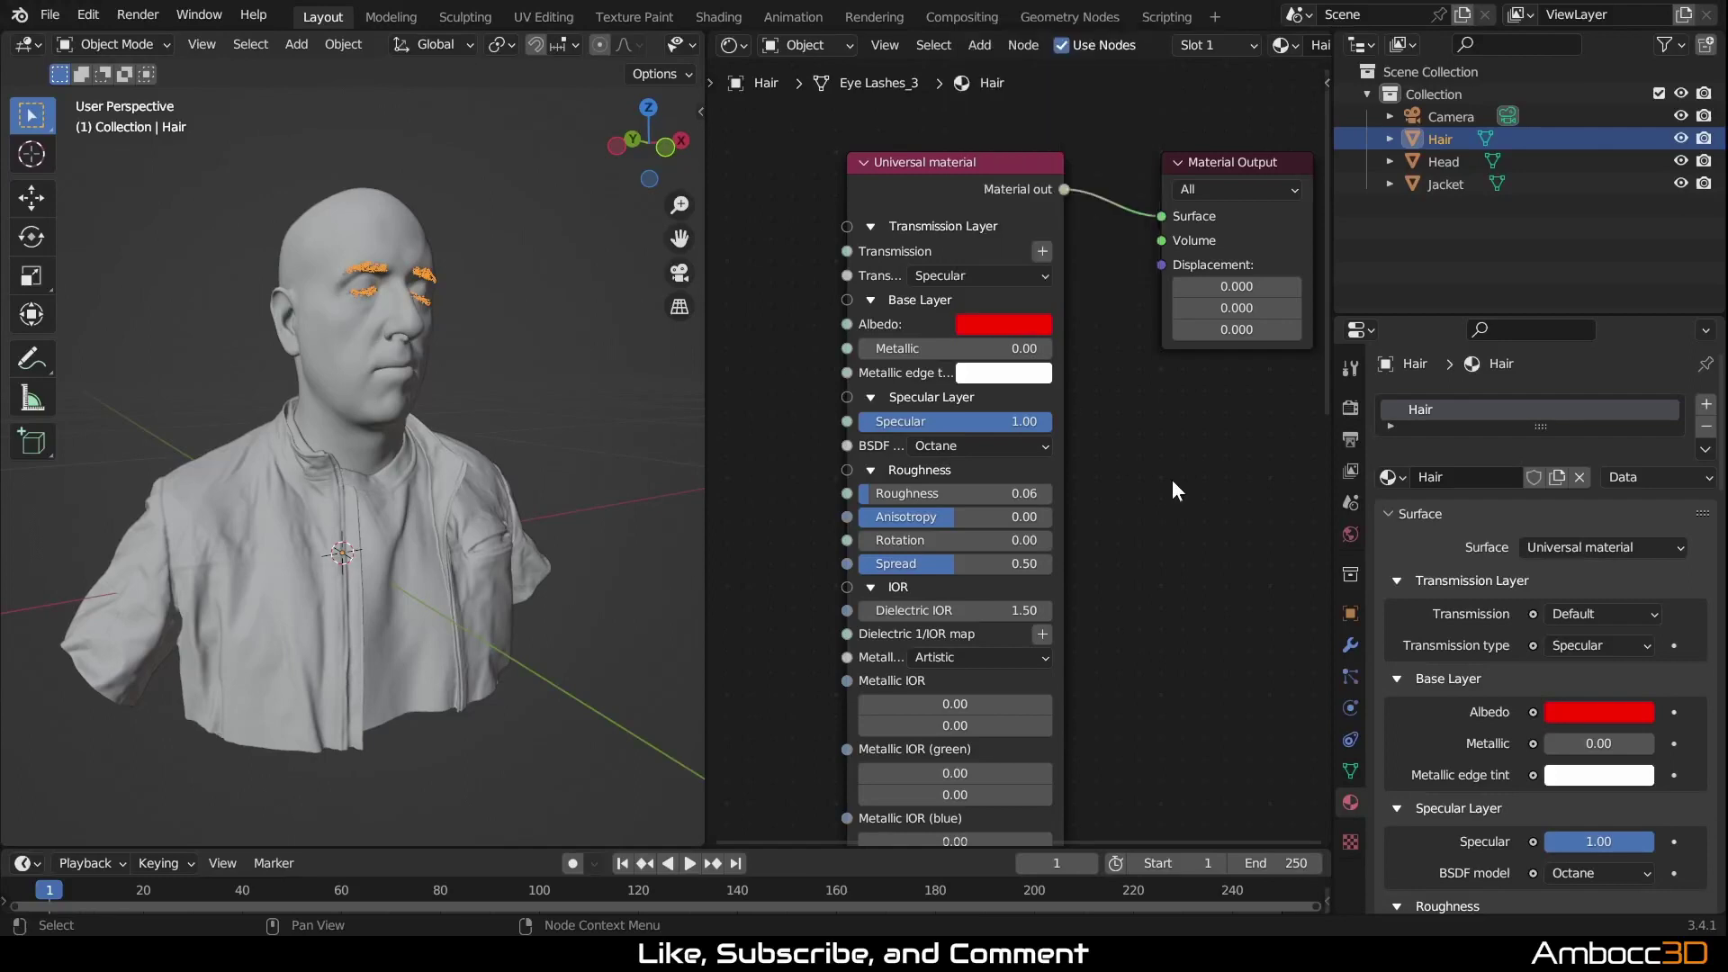
# Step: Try to copy the red Universal material node from the Hair material into the Head material
pyautogui.click(1418, 163)
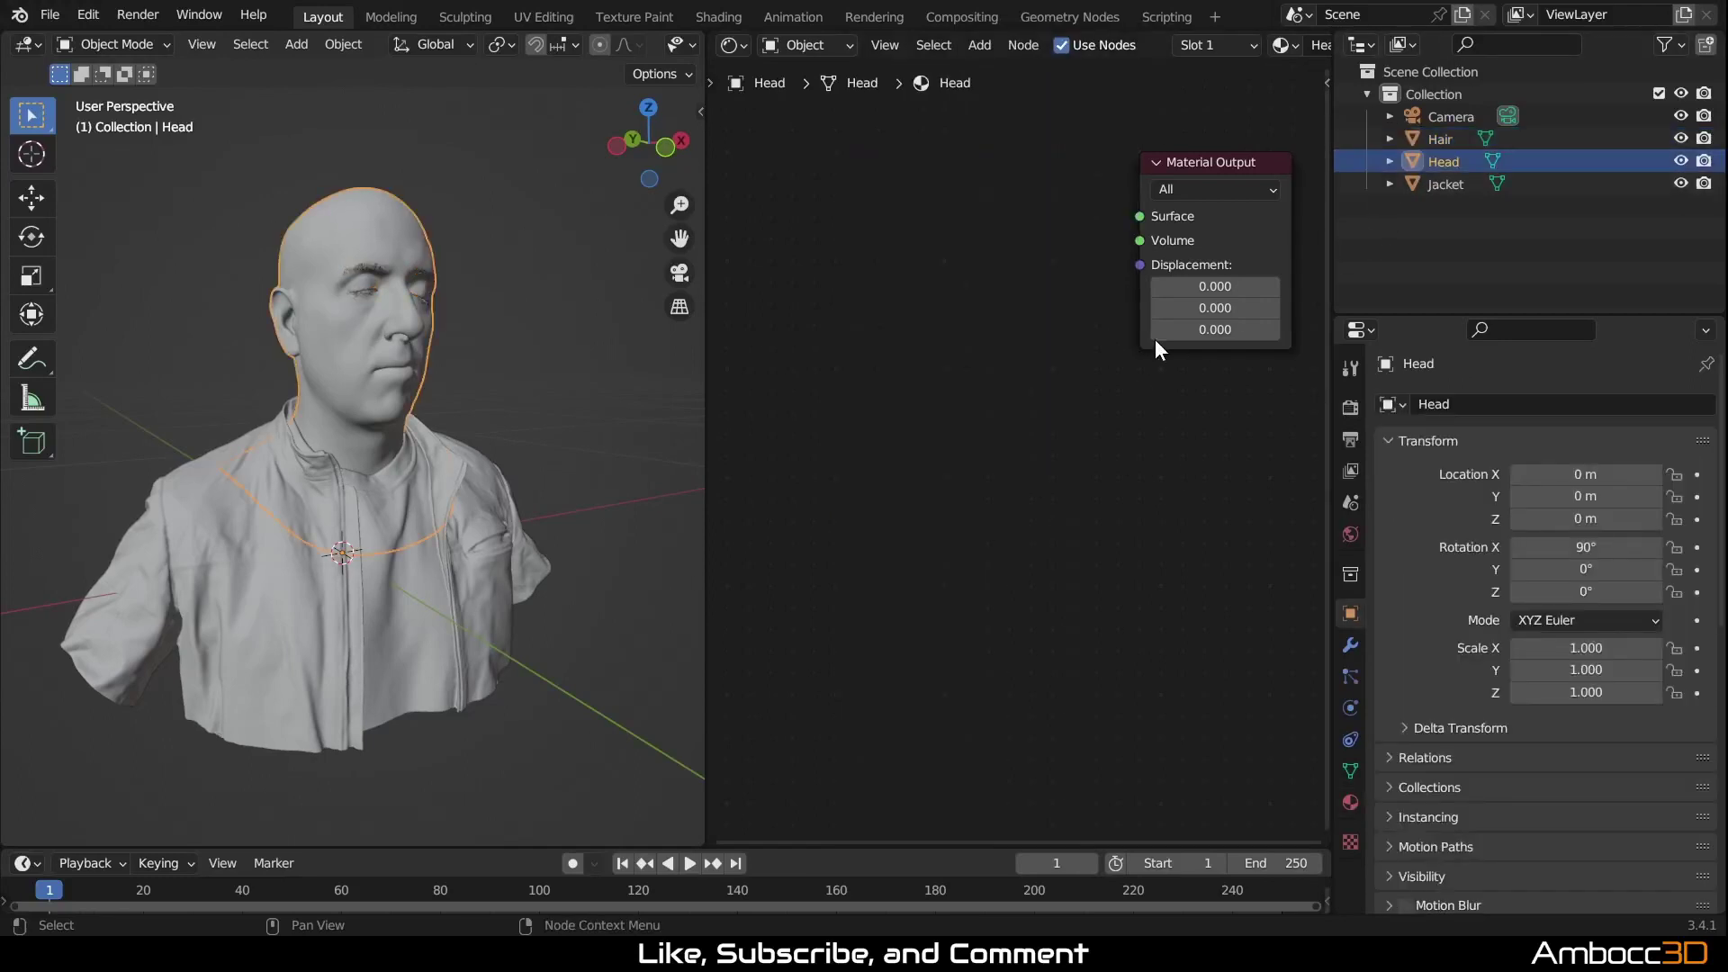
pyautogui.click(1401, 142)
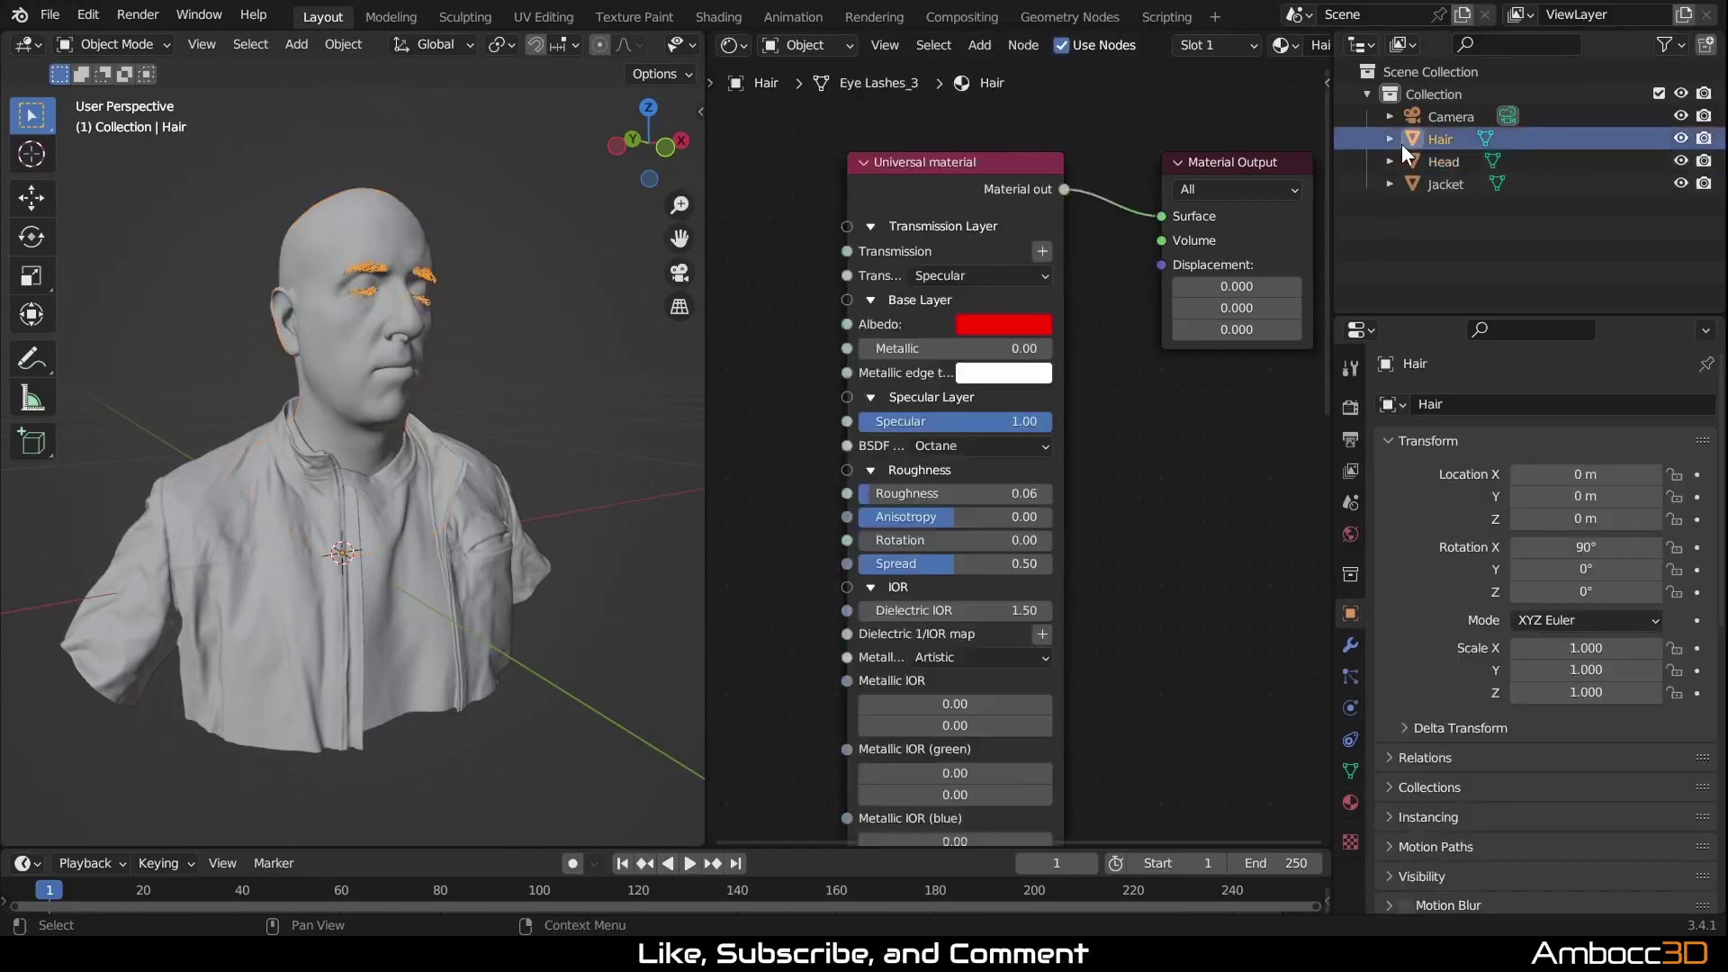
pyautogui.click(952, 175)
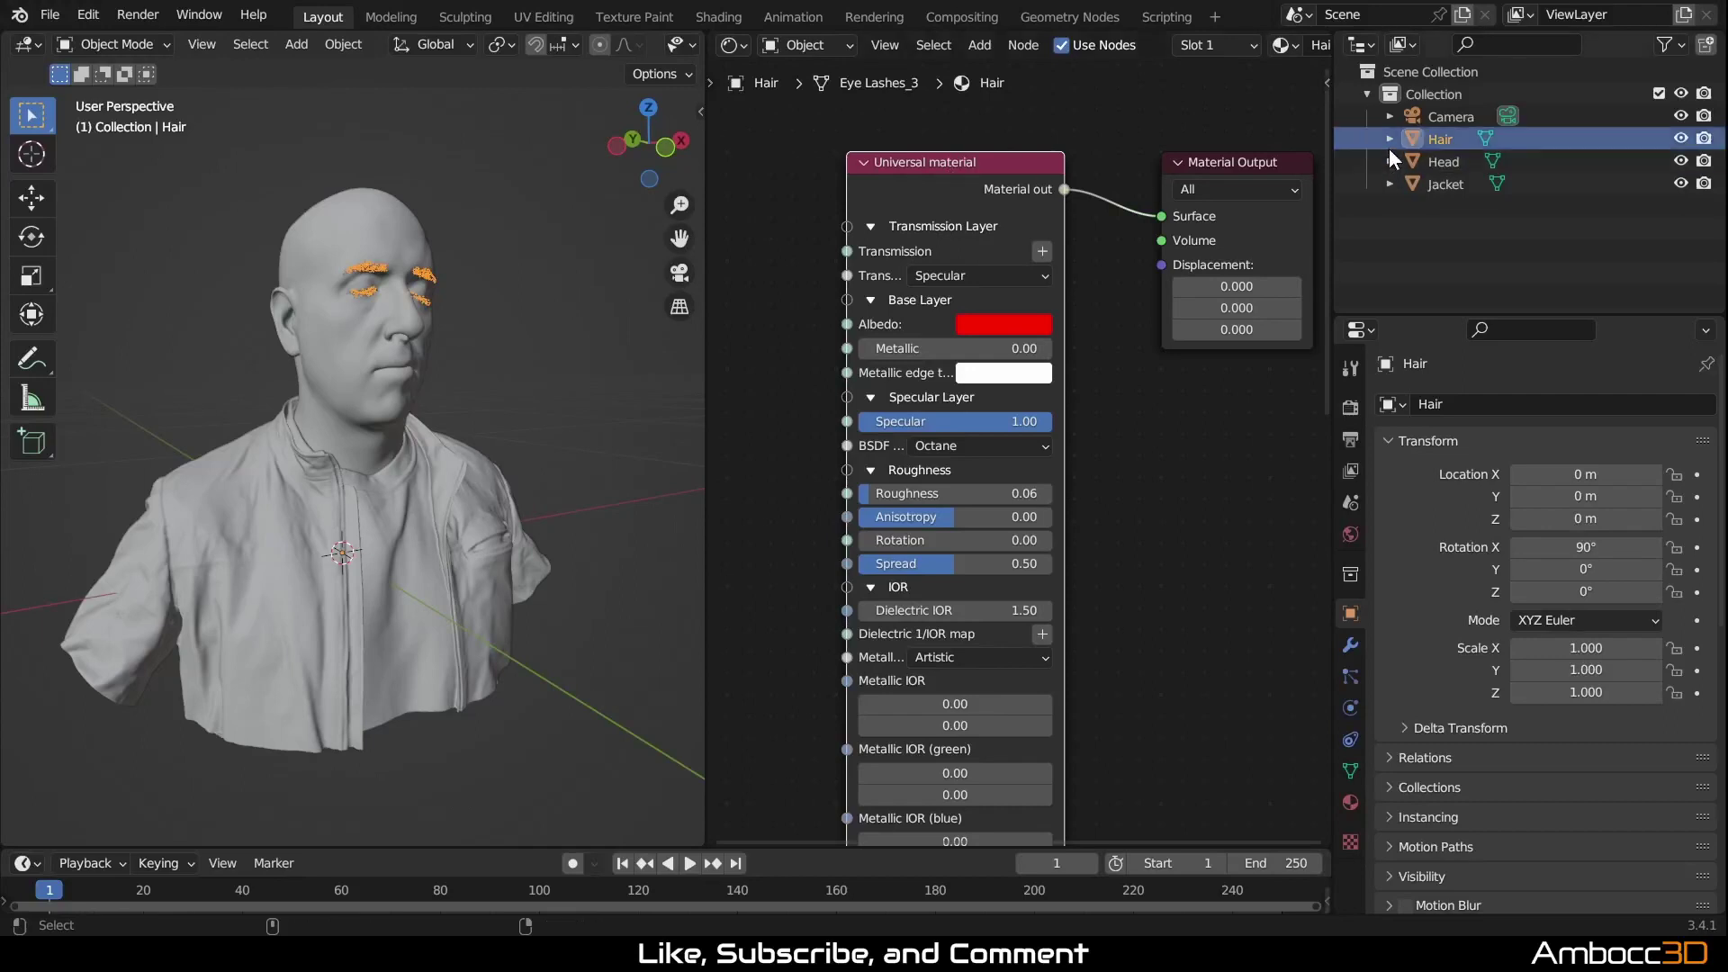
pyautogui.hotkey('ctrl', 'c')
pyautogui.click(1442, 162)
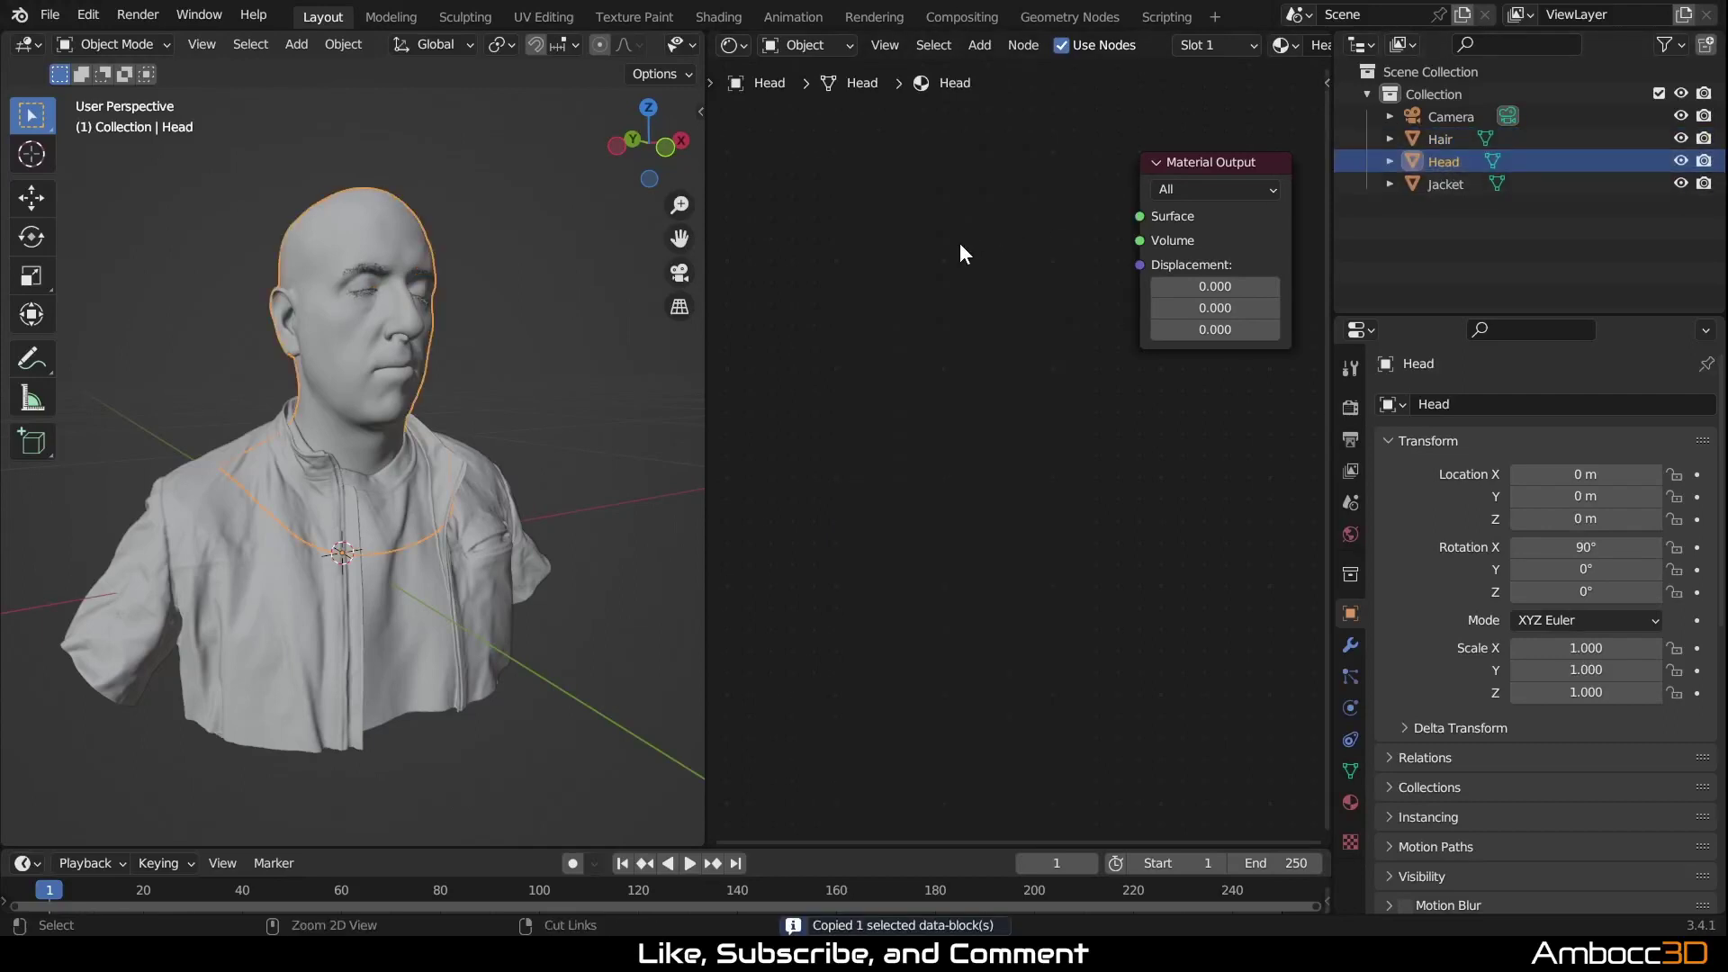
pyautogui.hotkey('ctrl', 'v')
# Step: Copy the Hair's Universal material node into the Head material, linked to Surface, and set its Albedo to pure green (Red 0, Green 1)
pyautogui.click(1424, 139)
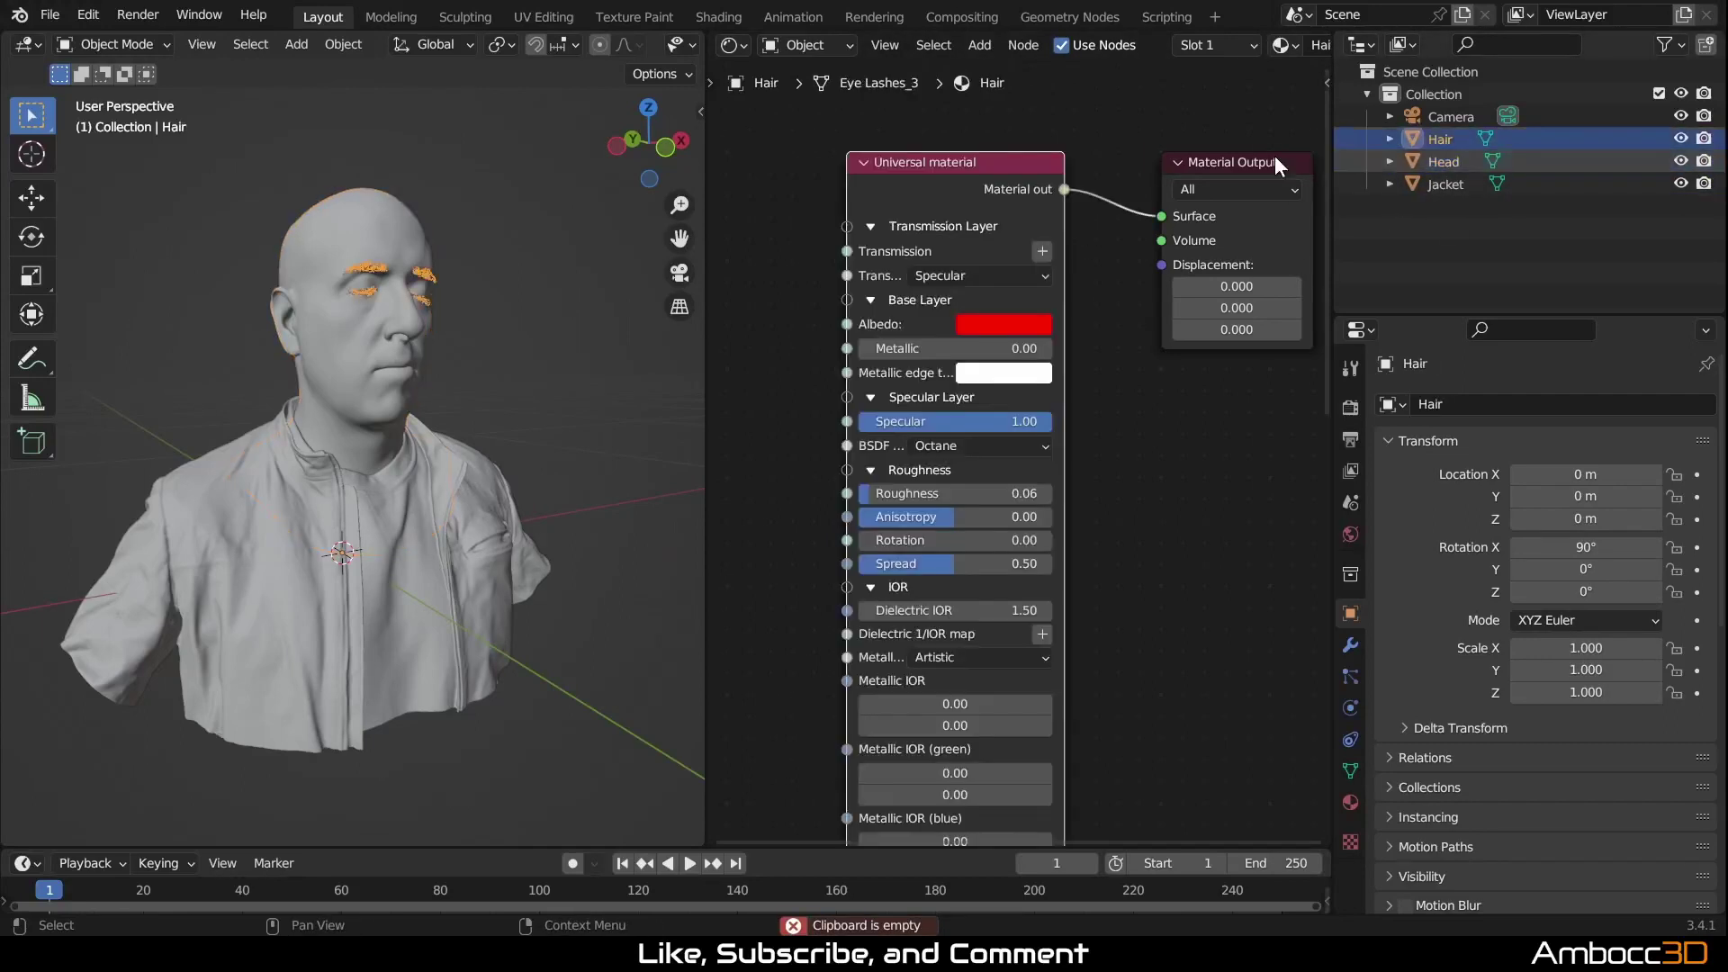
pyautogui.hotkey('ctrl', 'c')
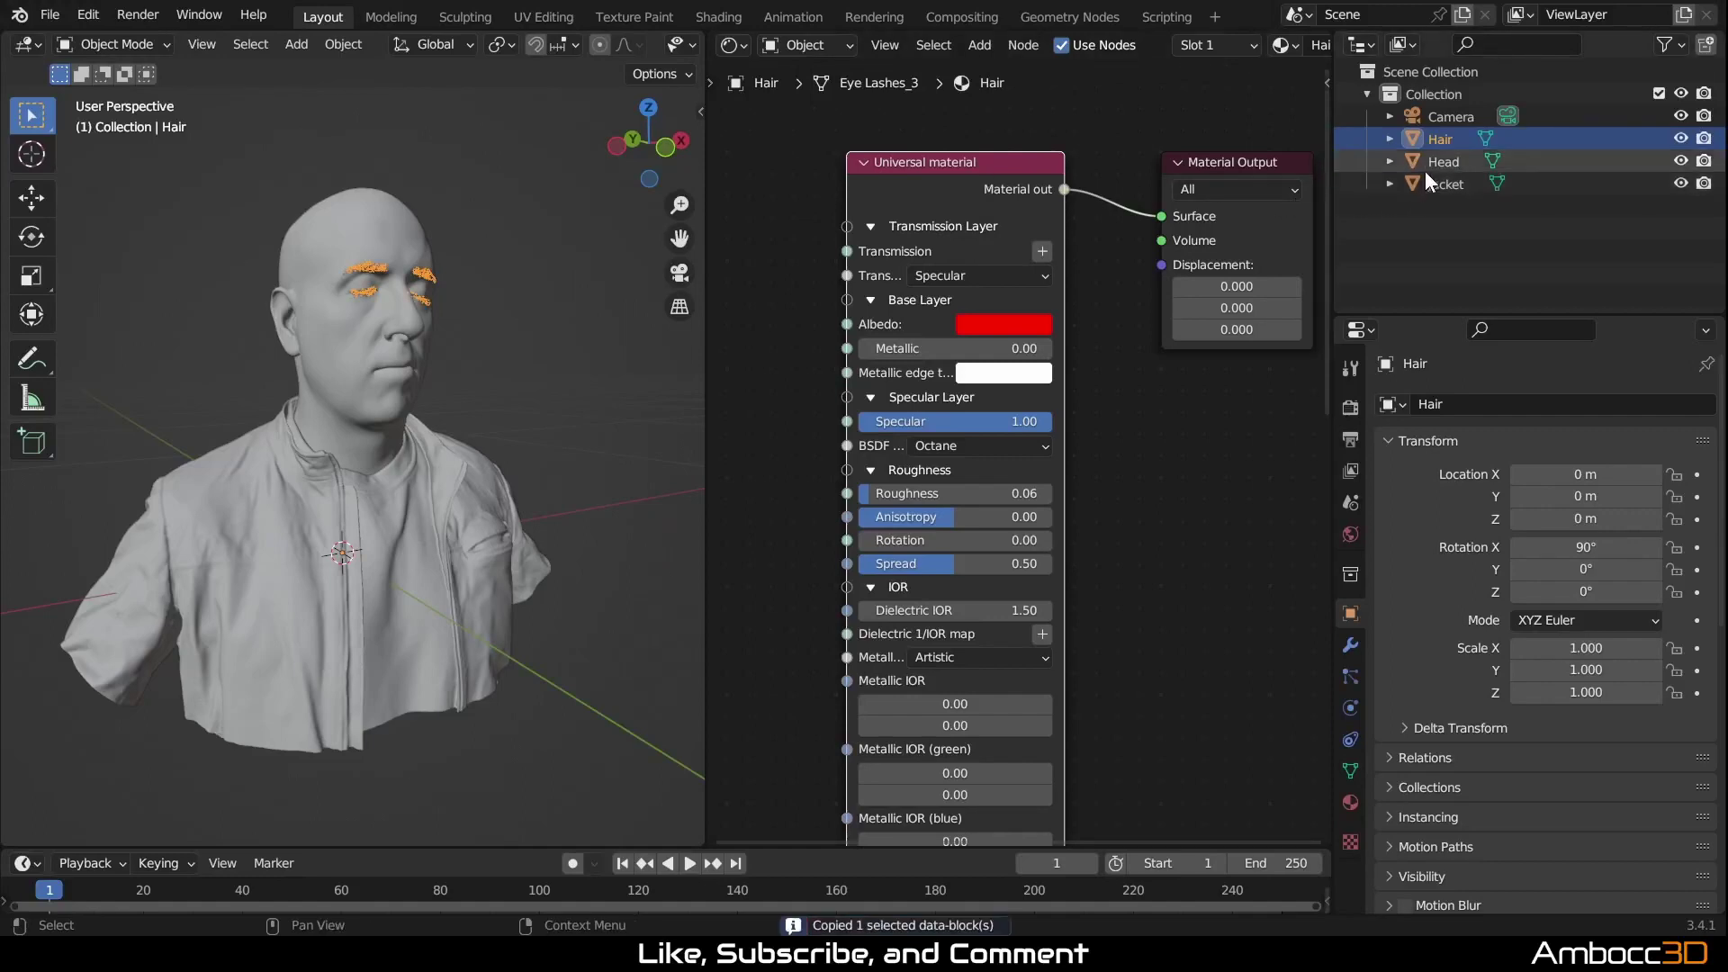
pyautogui.click(1424, 166)
pyautogui.hotkey('ctrl', 'v')
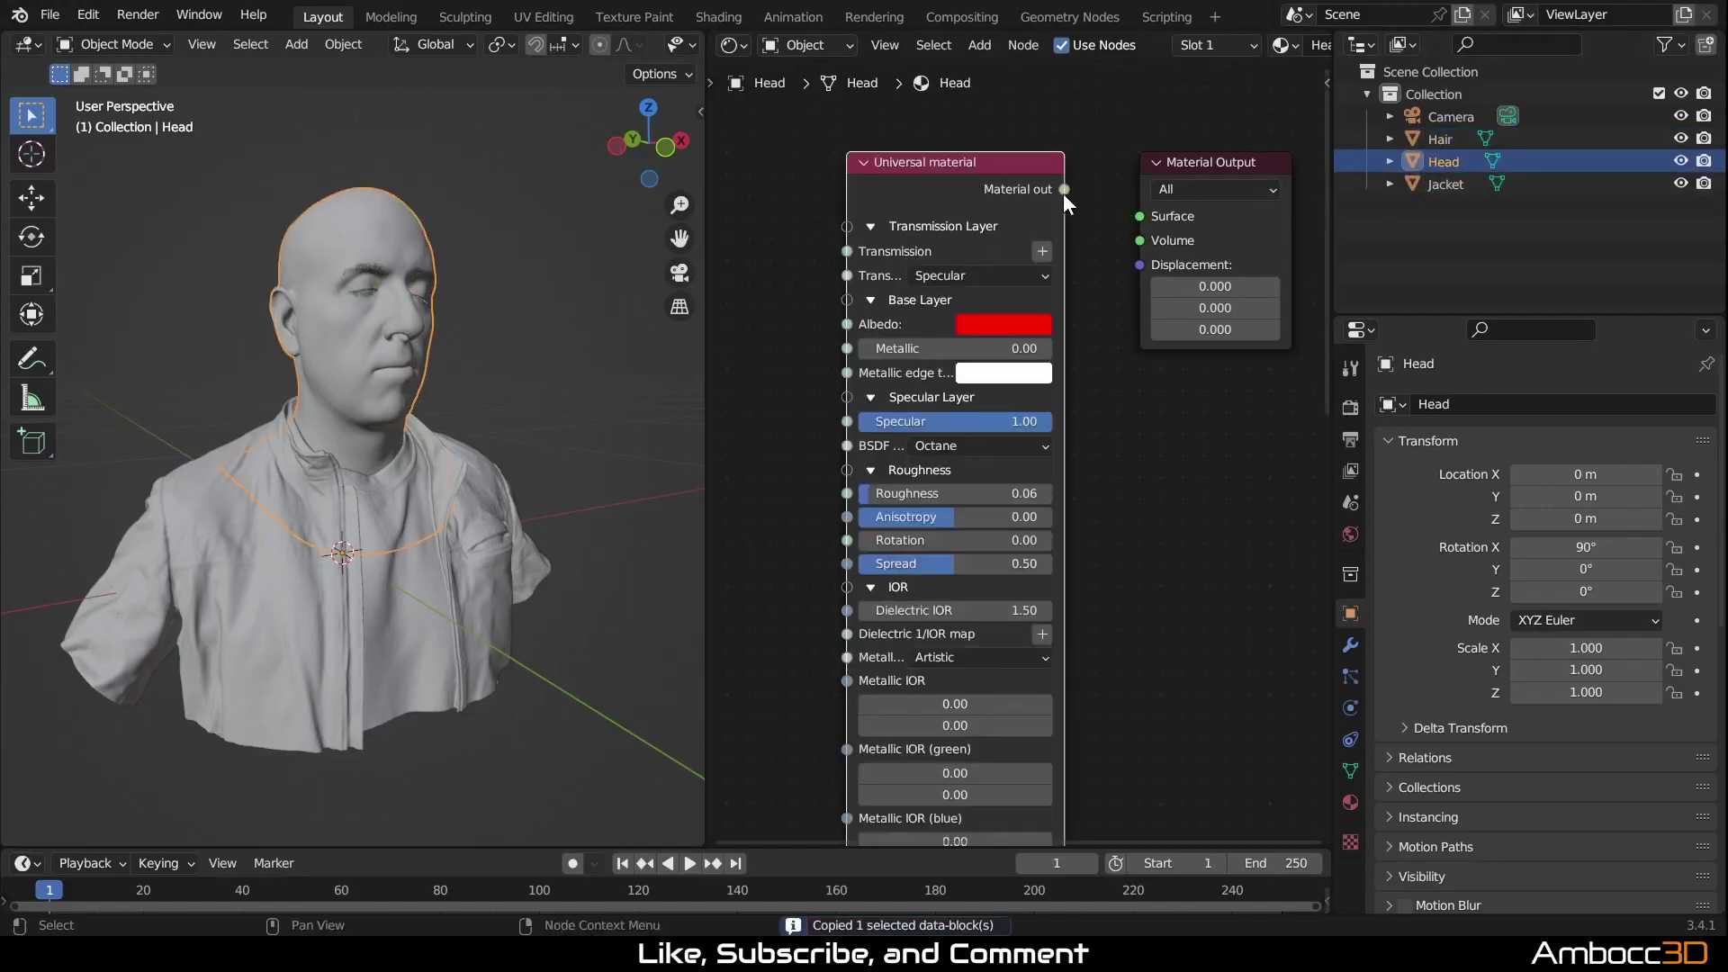
pyautogui.moveTo(1064, 189); pyautogui.dragTo(1138, 218)
pyautogui.click(1002, 323)
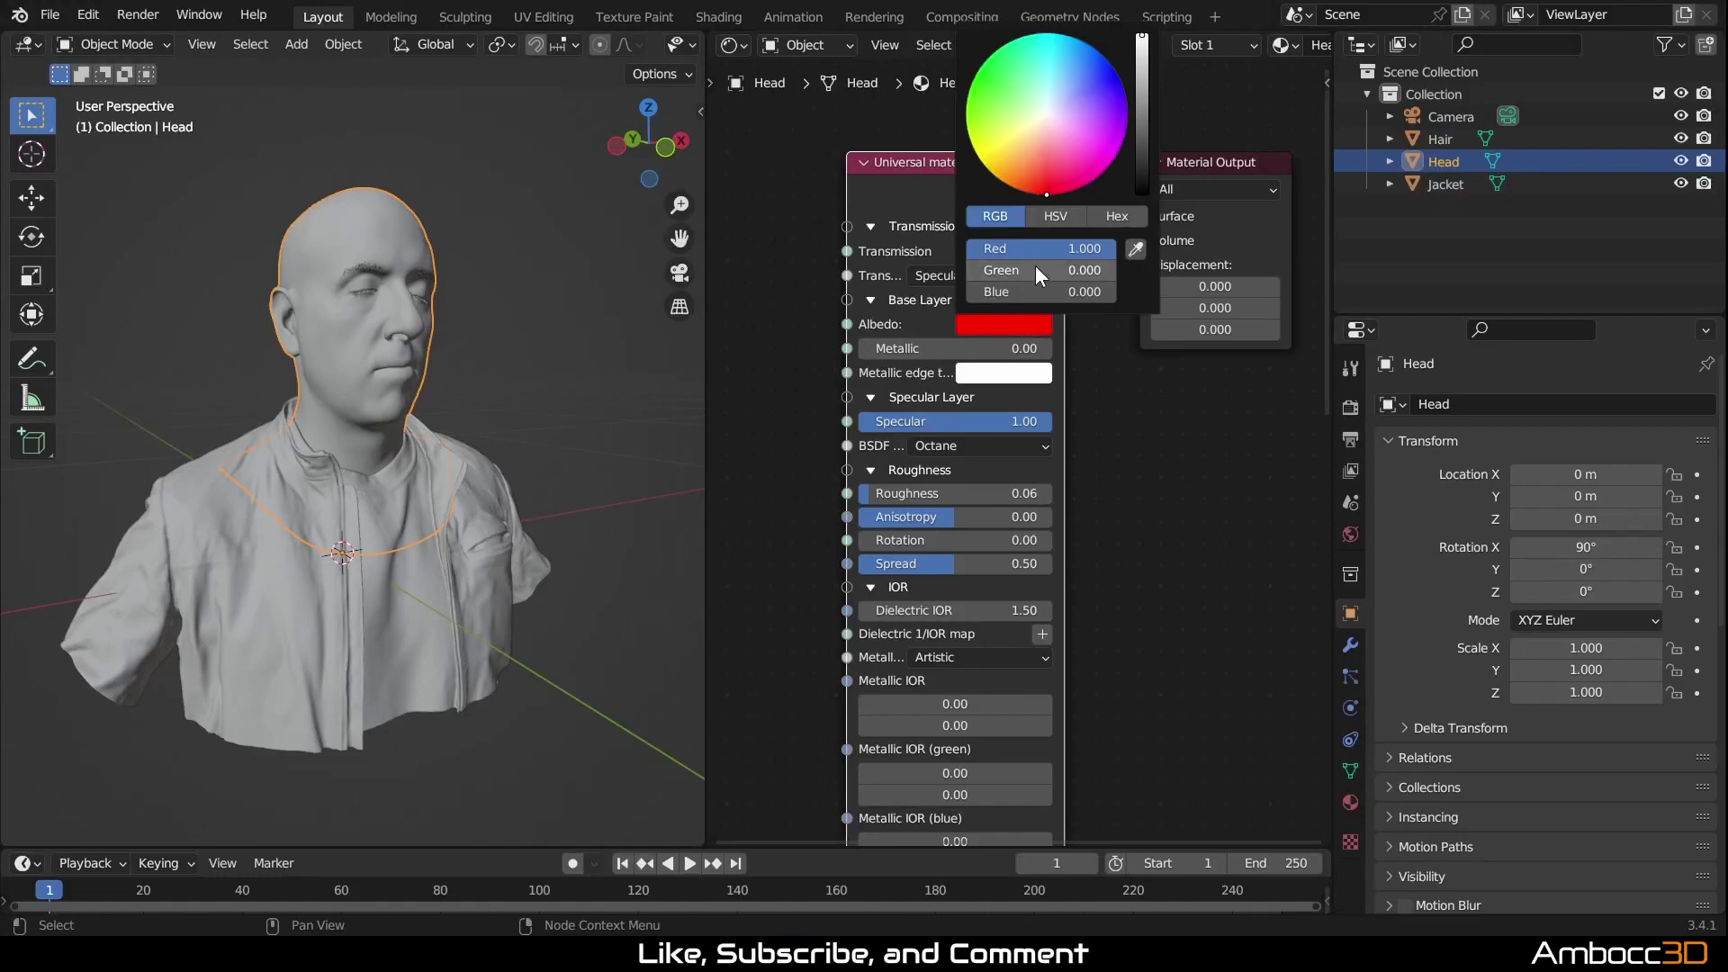
pyautogui.moveTo(1035, 250); pyautogui.dragTo(1111, 273)
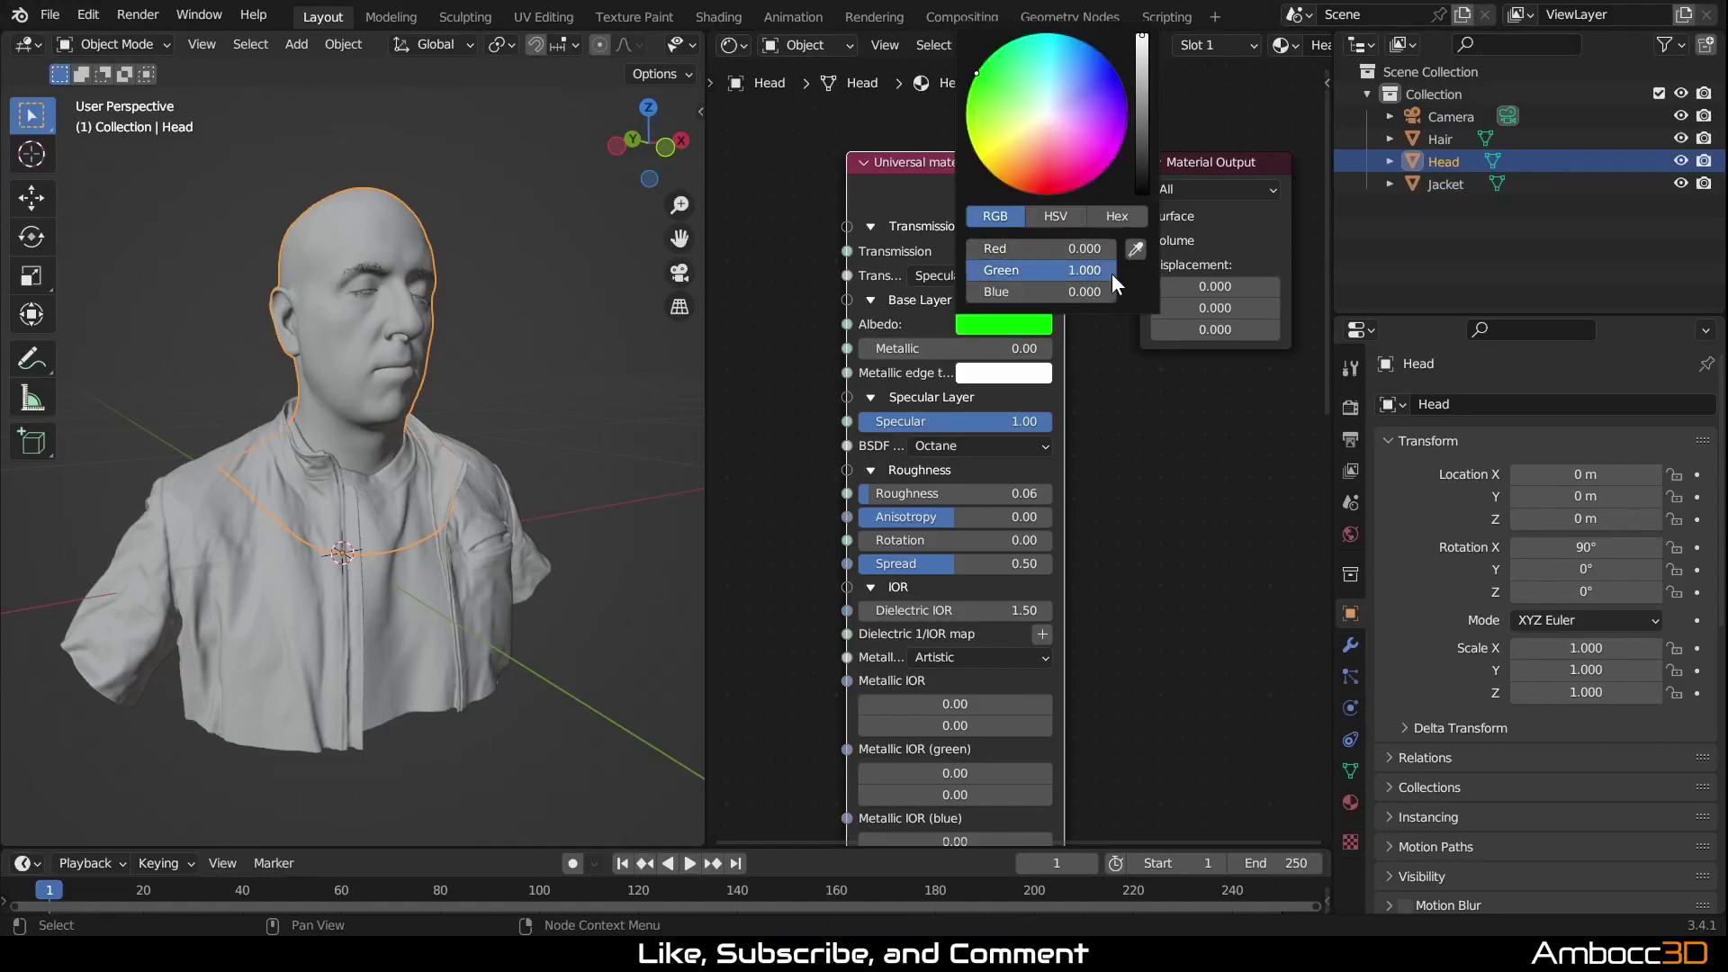
# Step: Add the copied Universal material node to the Jacket material, linked to Surface, and set its Albedo to pure blue
pyautogui.click(1440, 186)
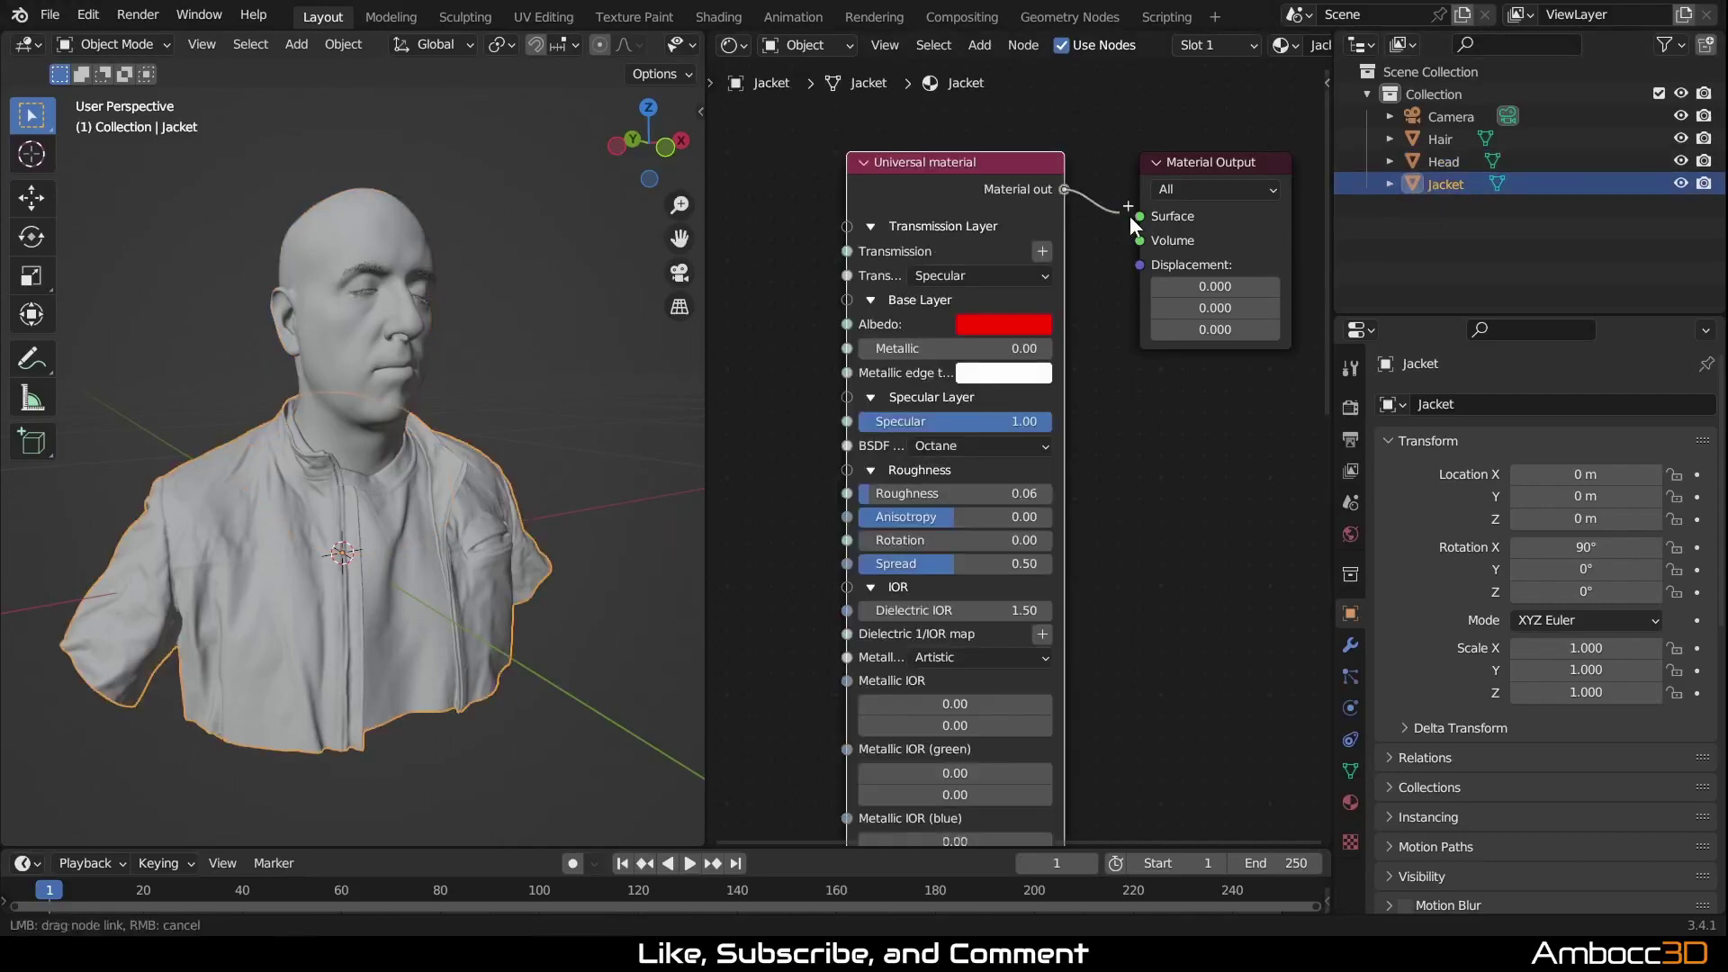
pyautogui.click(1006, 324)
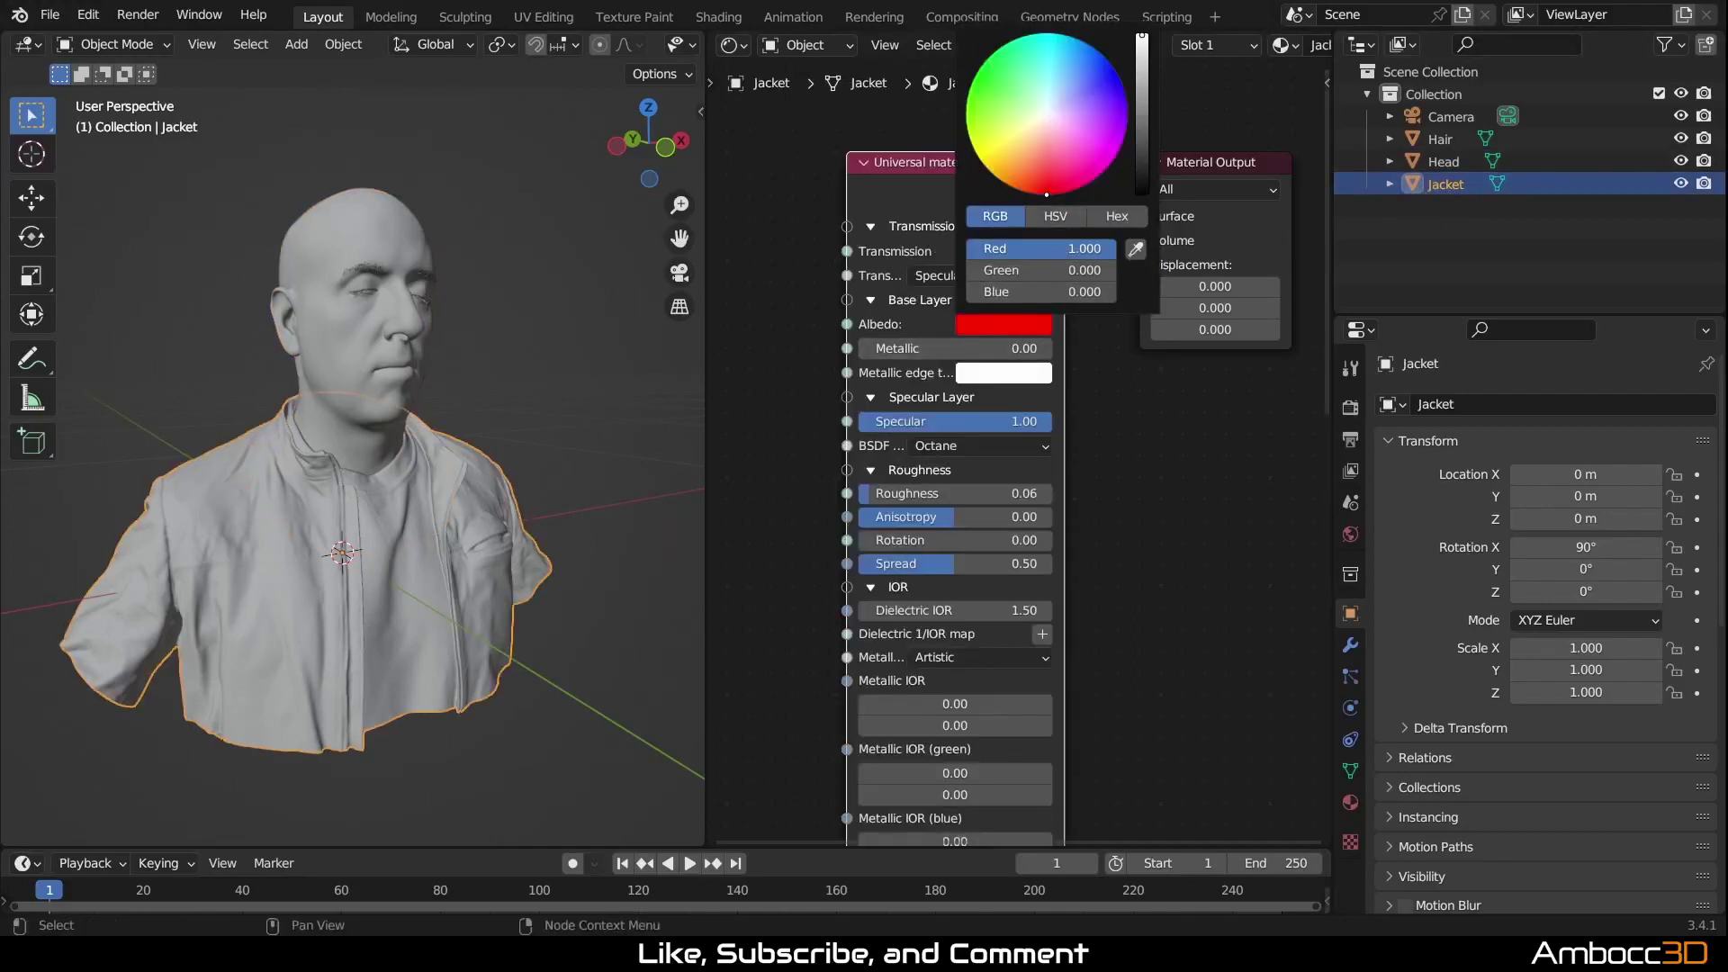
pyautogui.moveTo(1100, 248); pyautogui.dragTo(1116, 291)
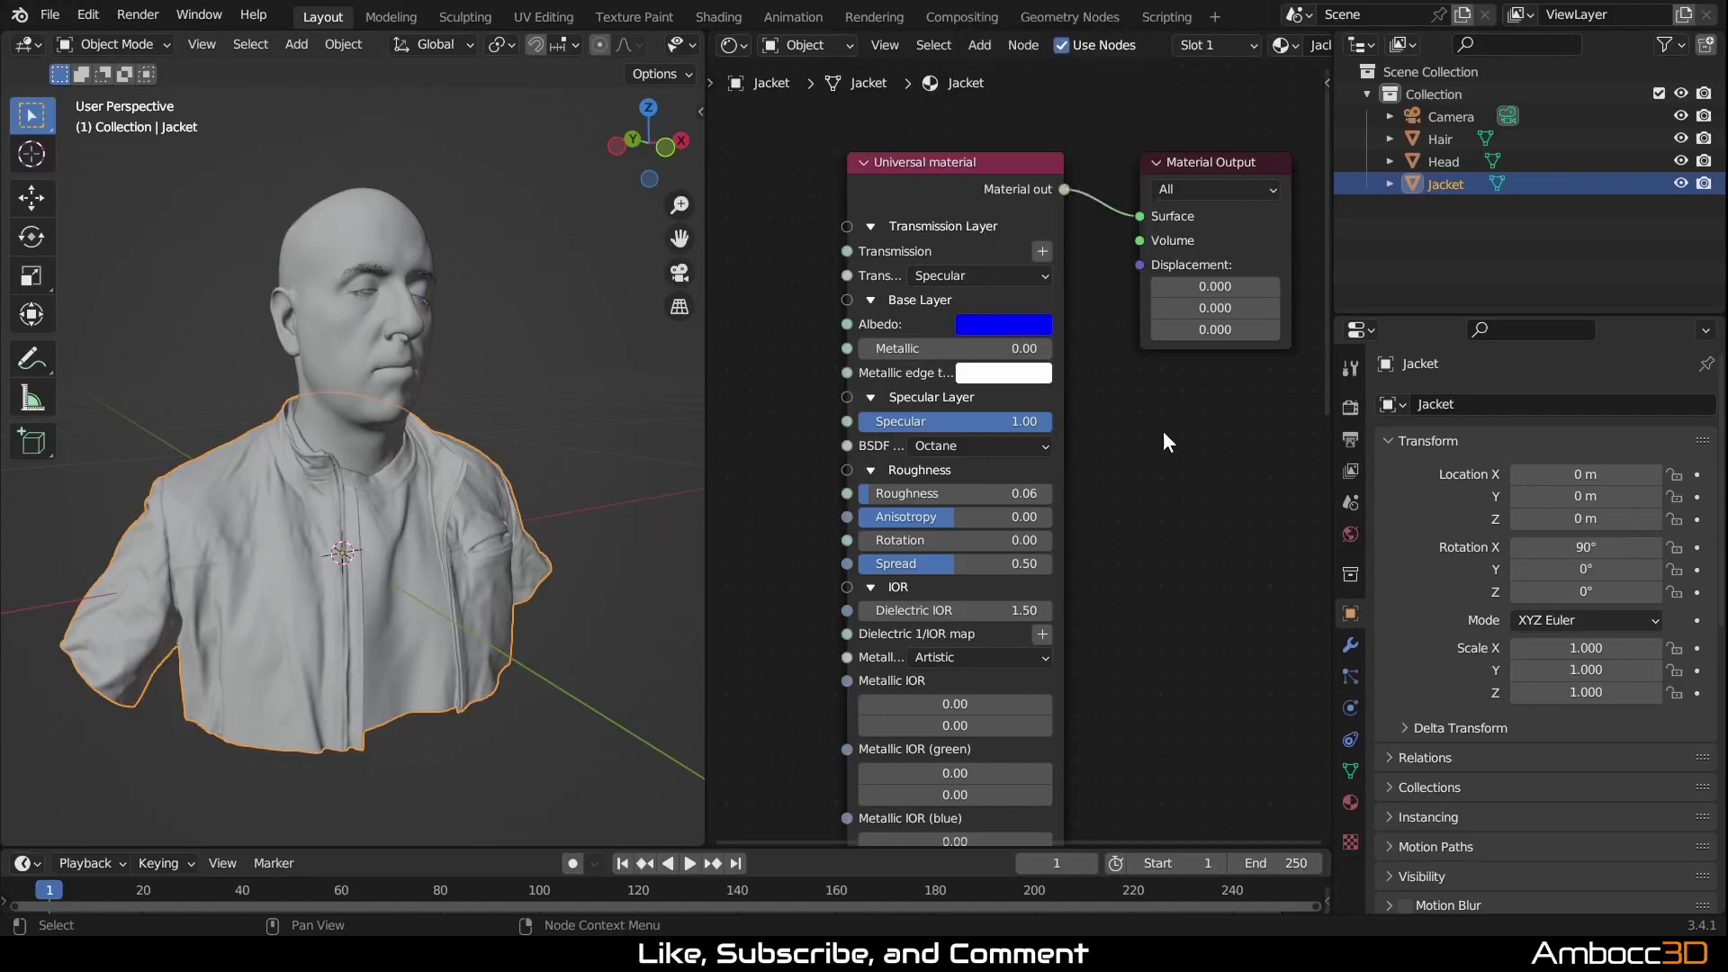
# Step: Deselect the jacket and switch the 3D viewport to rendered shading to preview the coloured bust
pyautogui.click(585, 180)
pyautogui.scroll(-5, 432, 42)
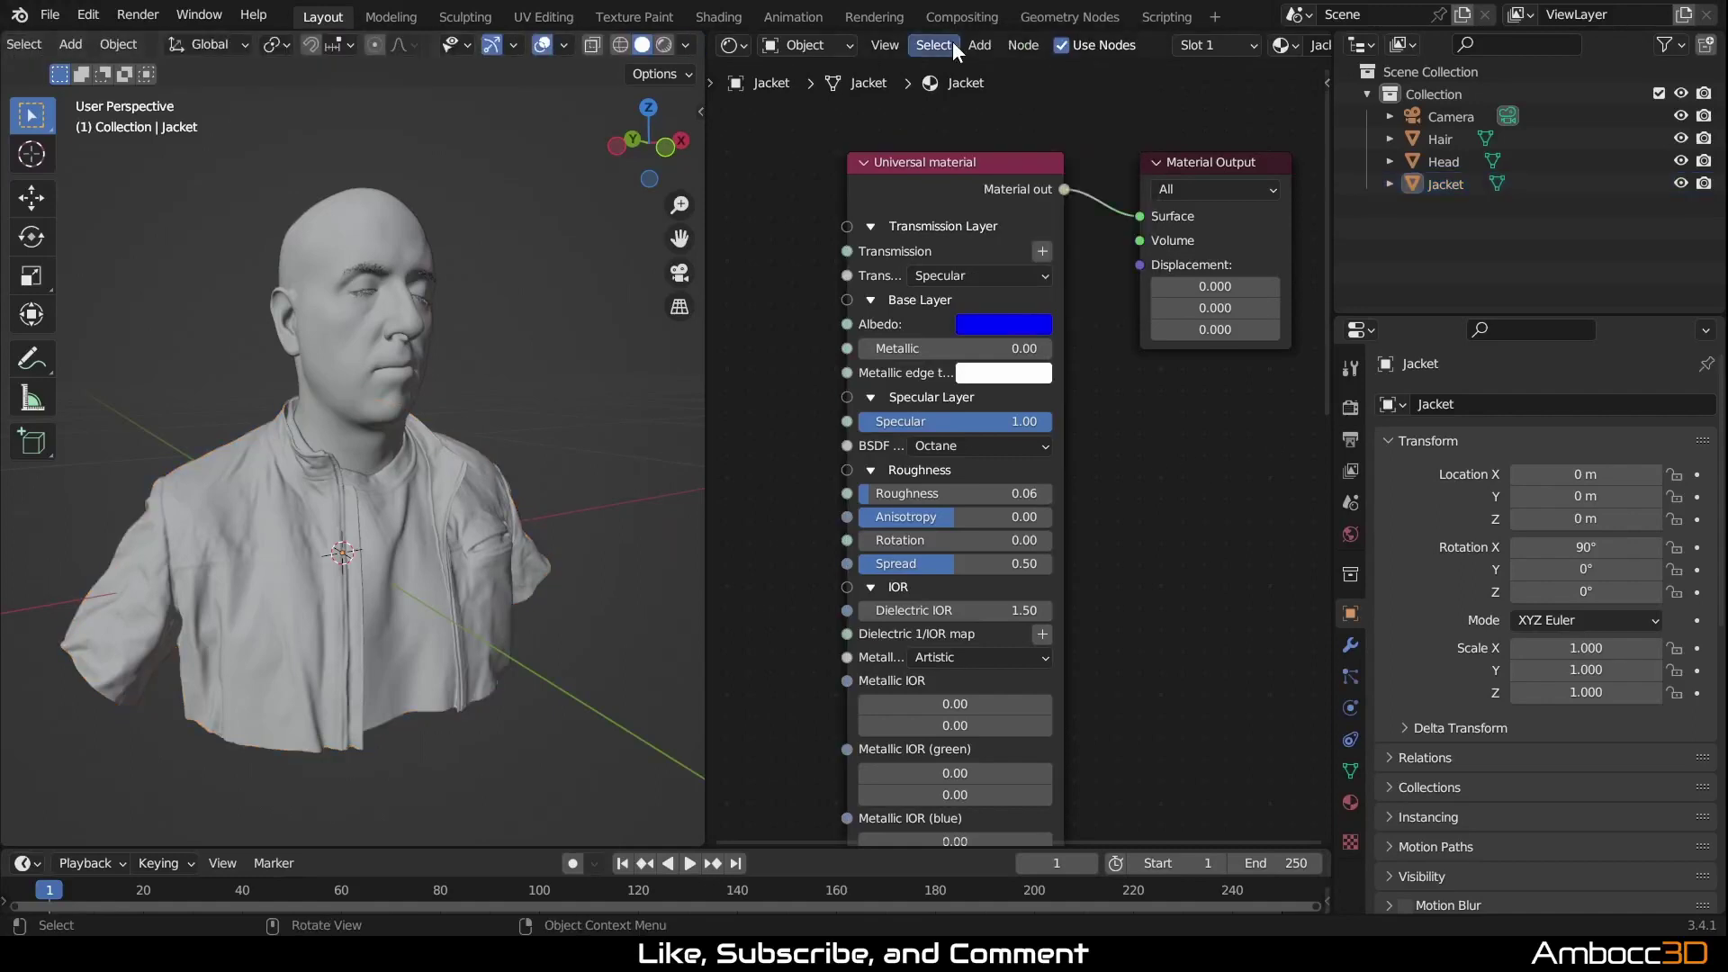
pyautogui.click(658, 48)
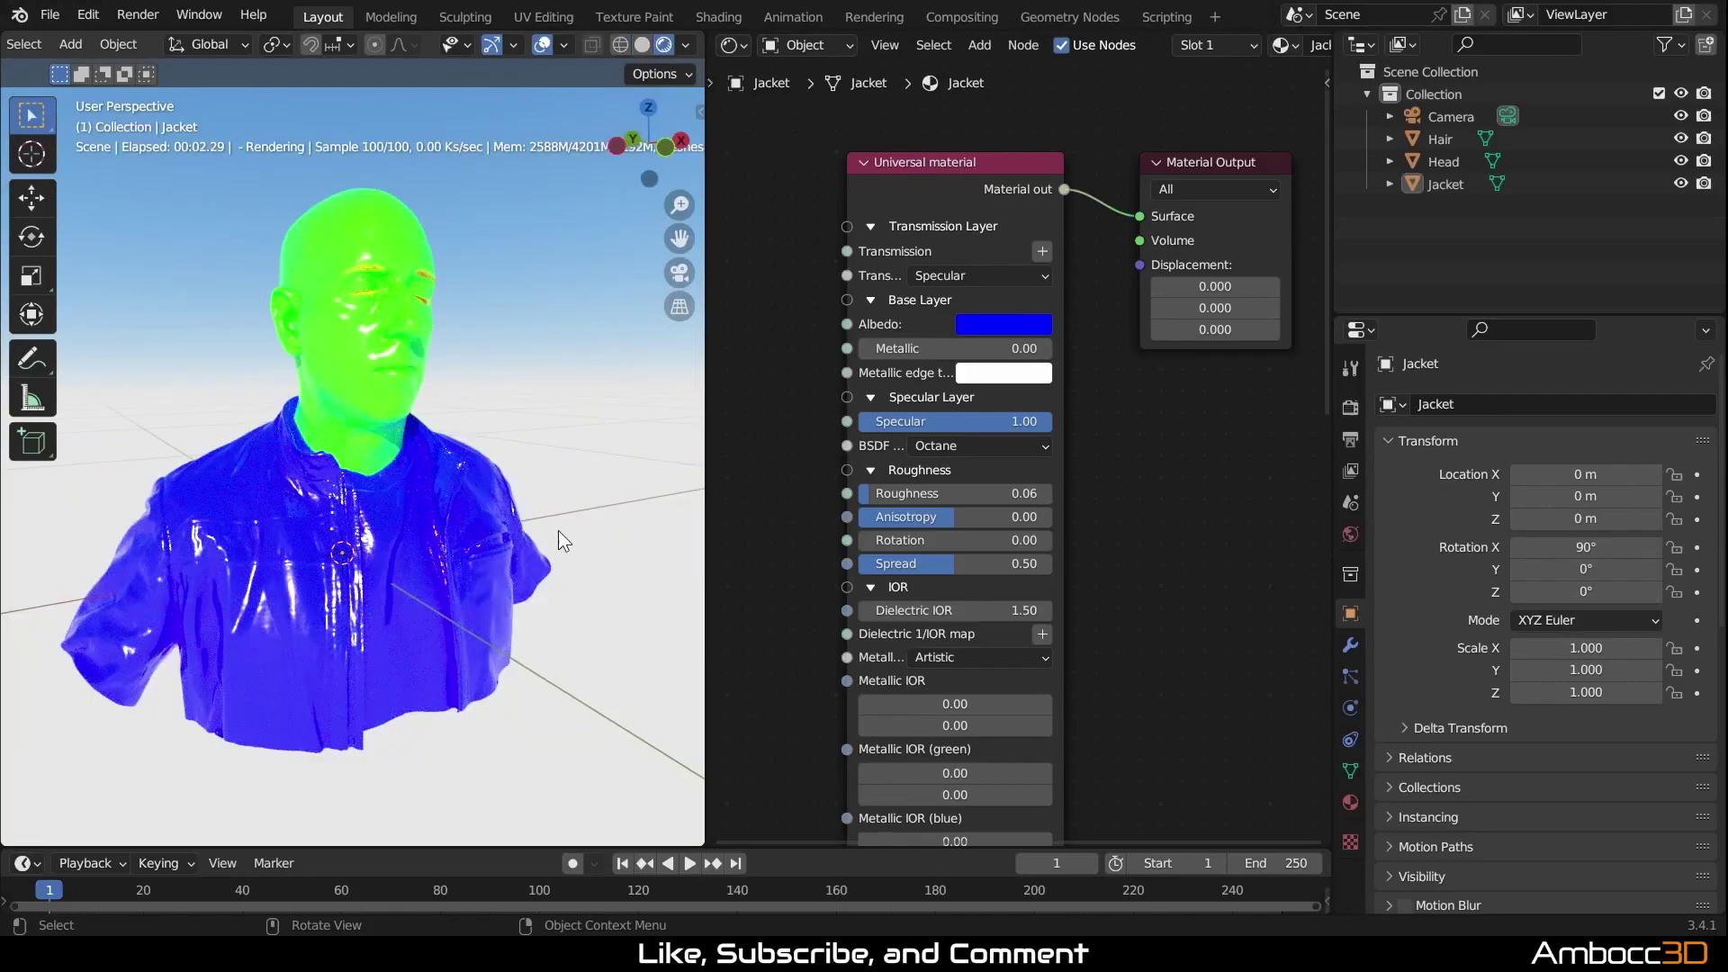
pyautogui.moveTo(558, 531)
pyautogui.mouseDown(button='middle')
pyautogui.moveTo(506, 540)
pyautogui.moveTo(522, 506)
pyautogui.moveTo(559, 508)
pyautogui.moveTo(540, 513)
pyautogui.mouseUp(button='middle')
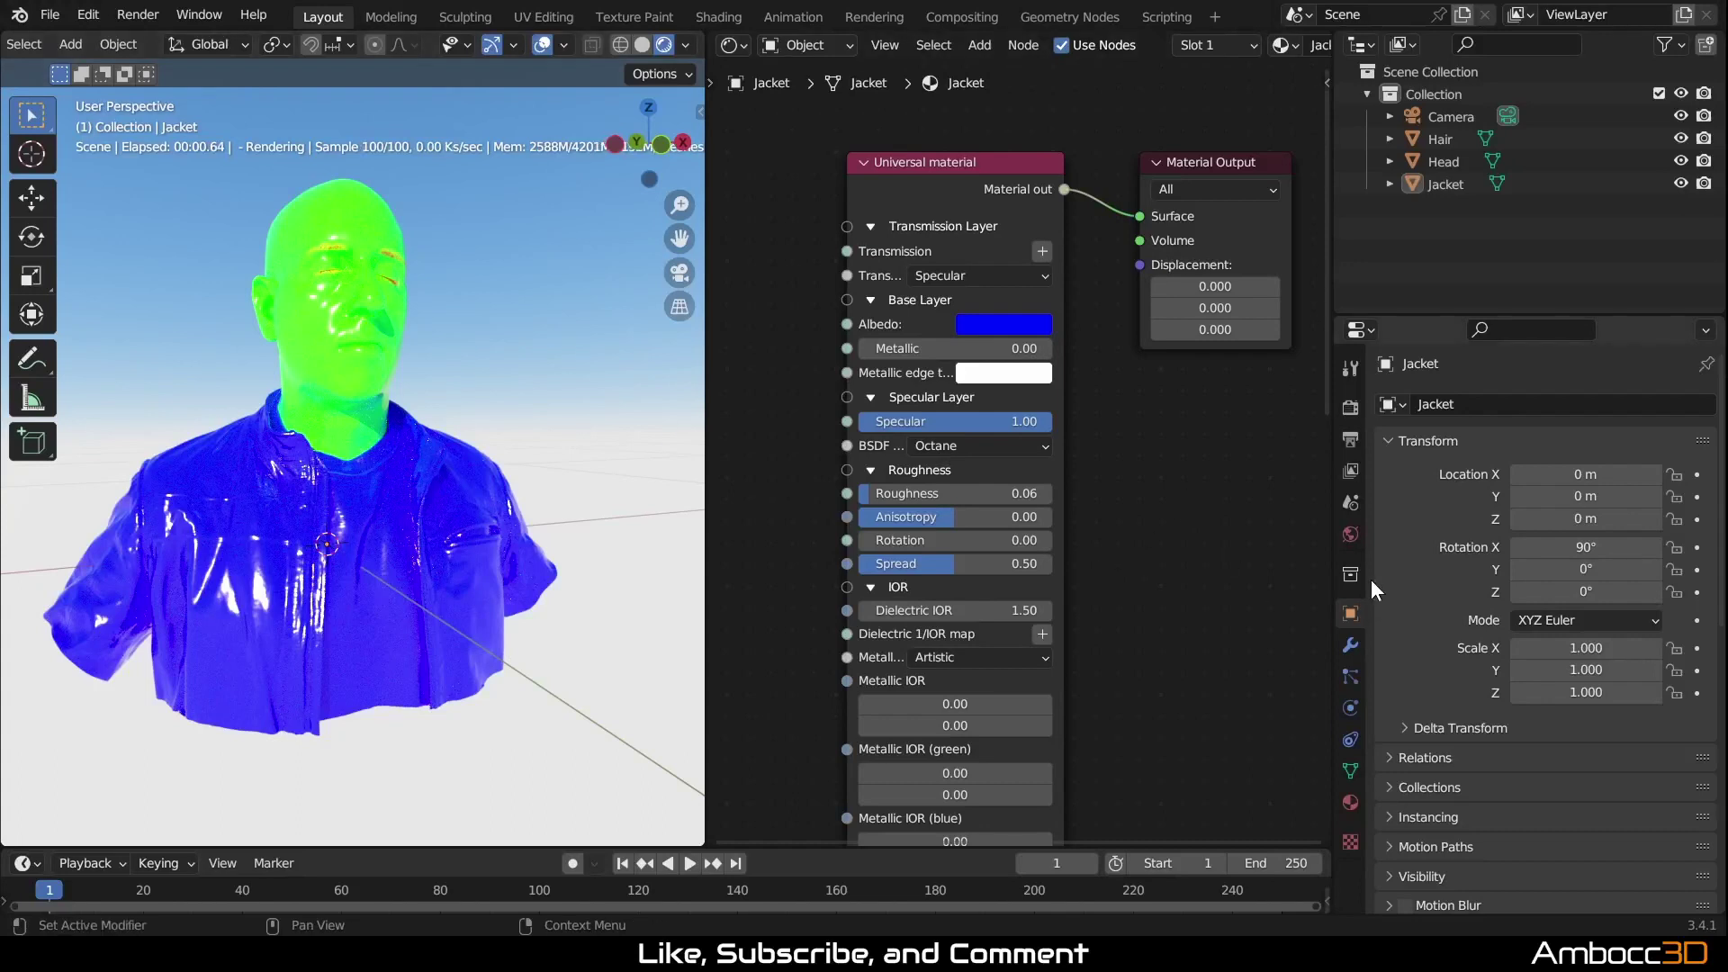
# Step: Change the world's Octane Environment to Texture environment and use an RGB image as its texture
pyautogui.click(1350, 534)
pyautogui.click(1557, 473)
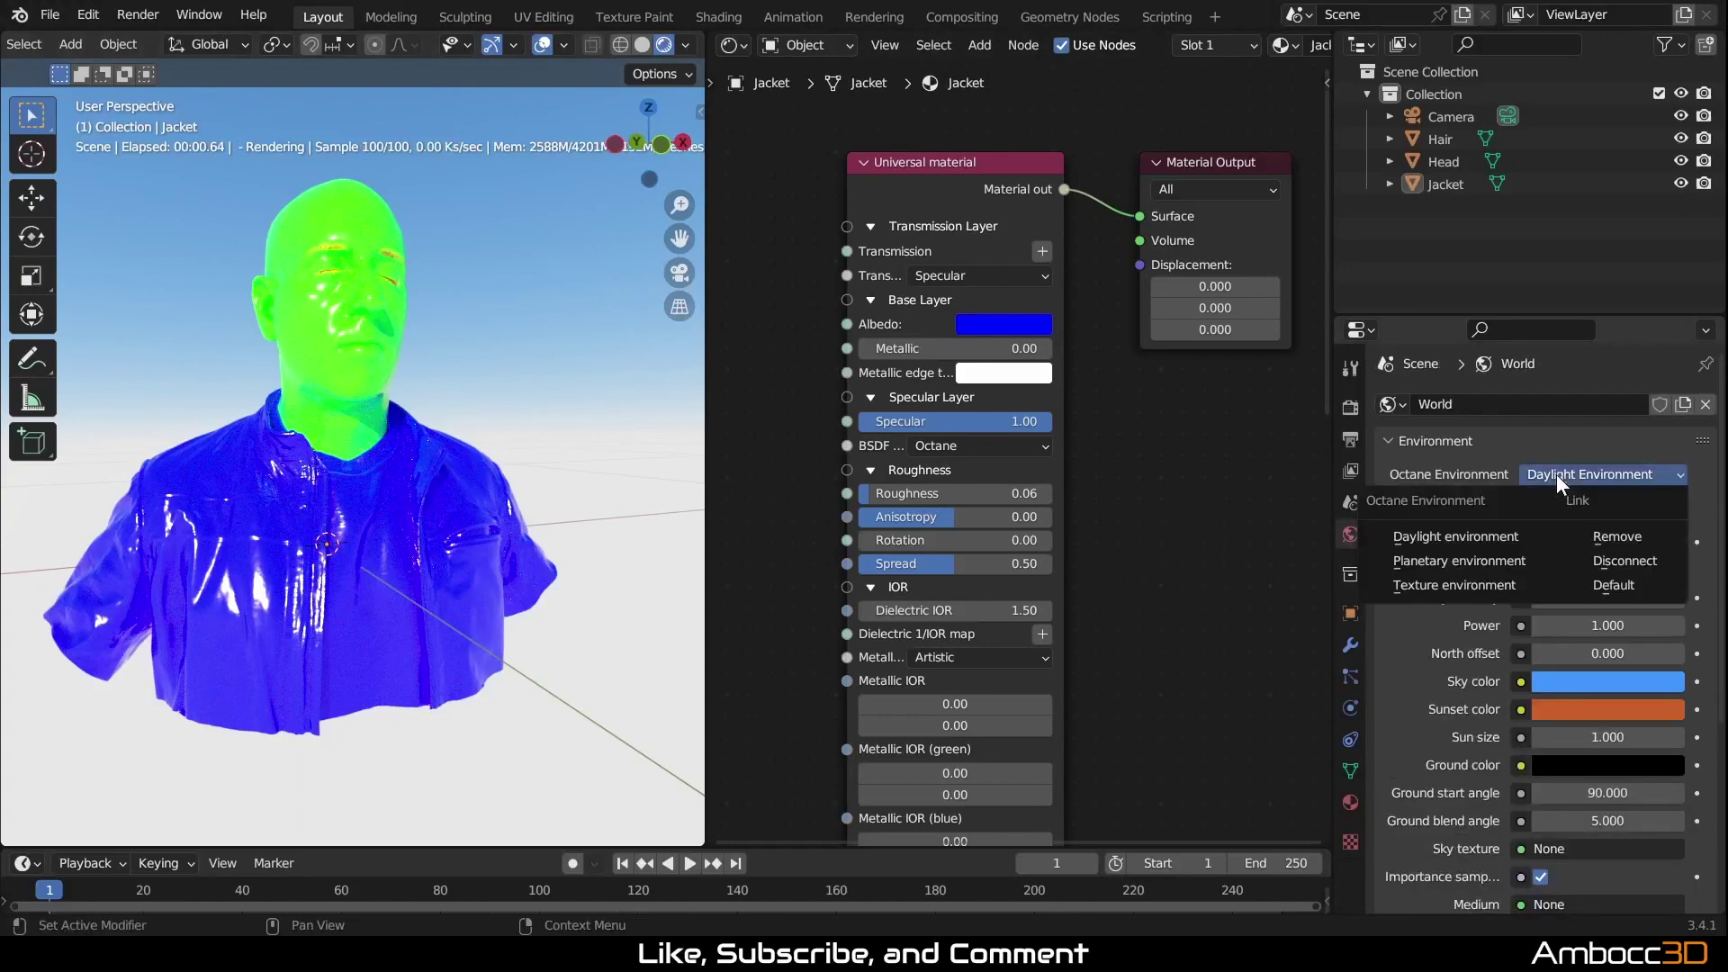
pyautogui.click(1474, 588)
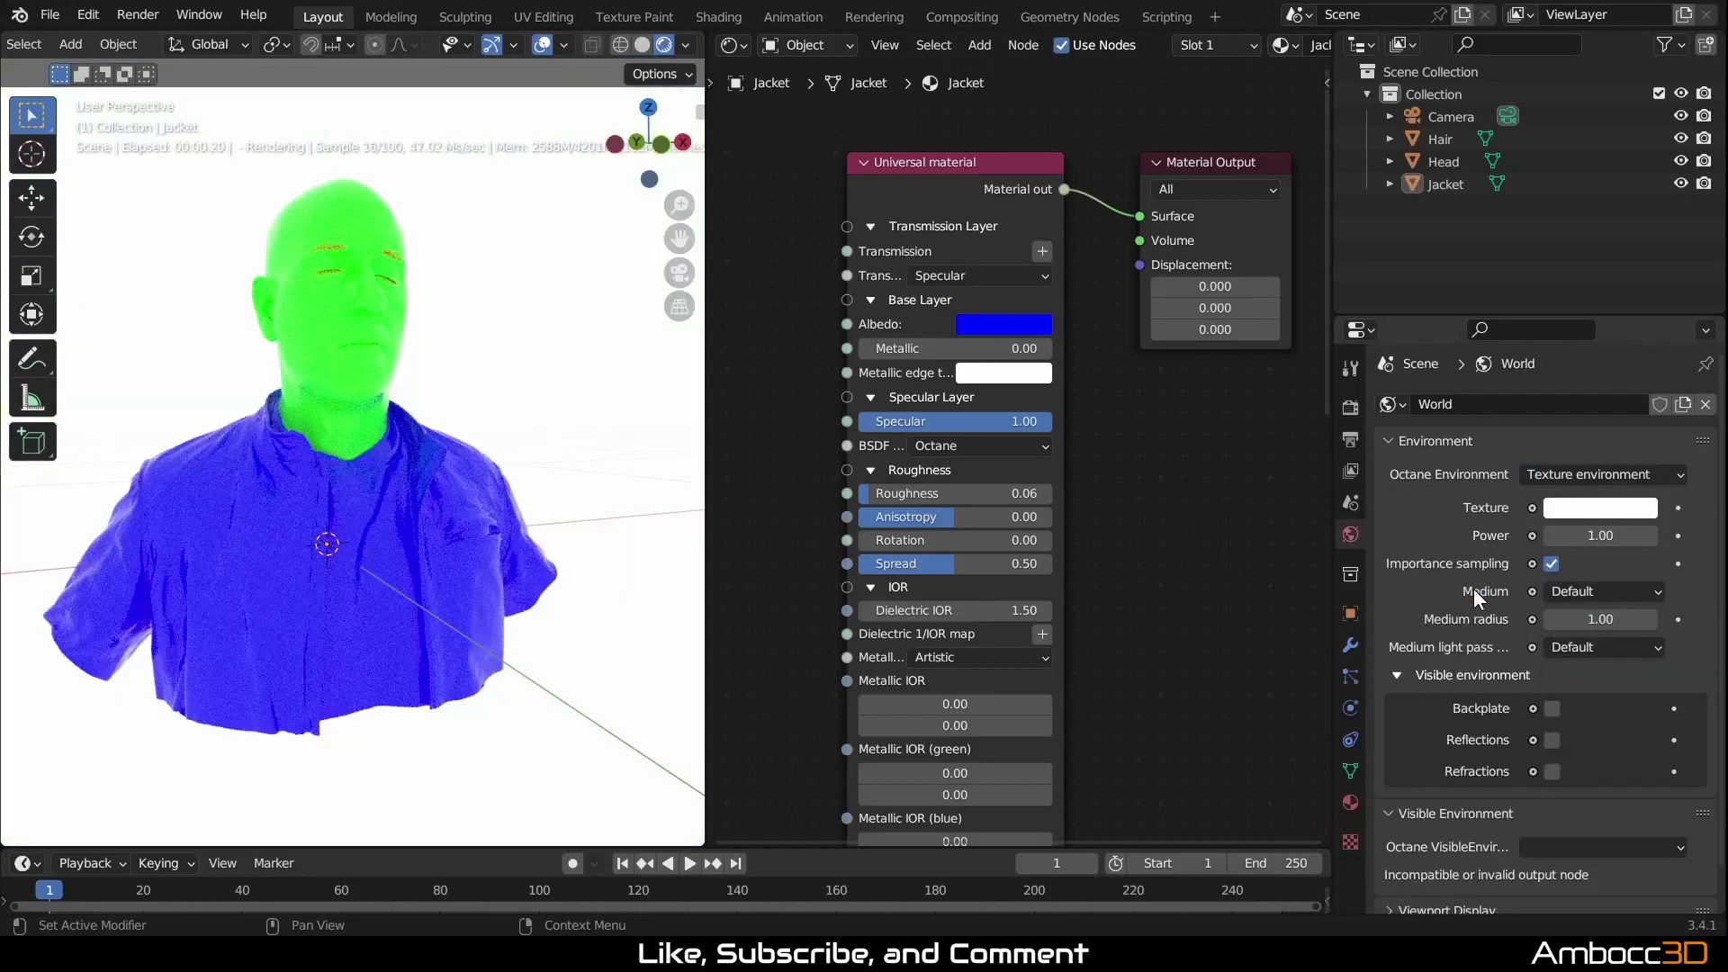
pyautogui.click(1534, 510)
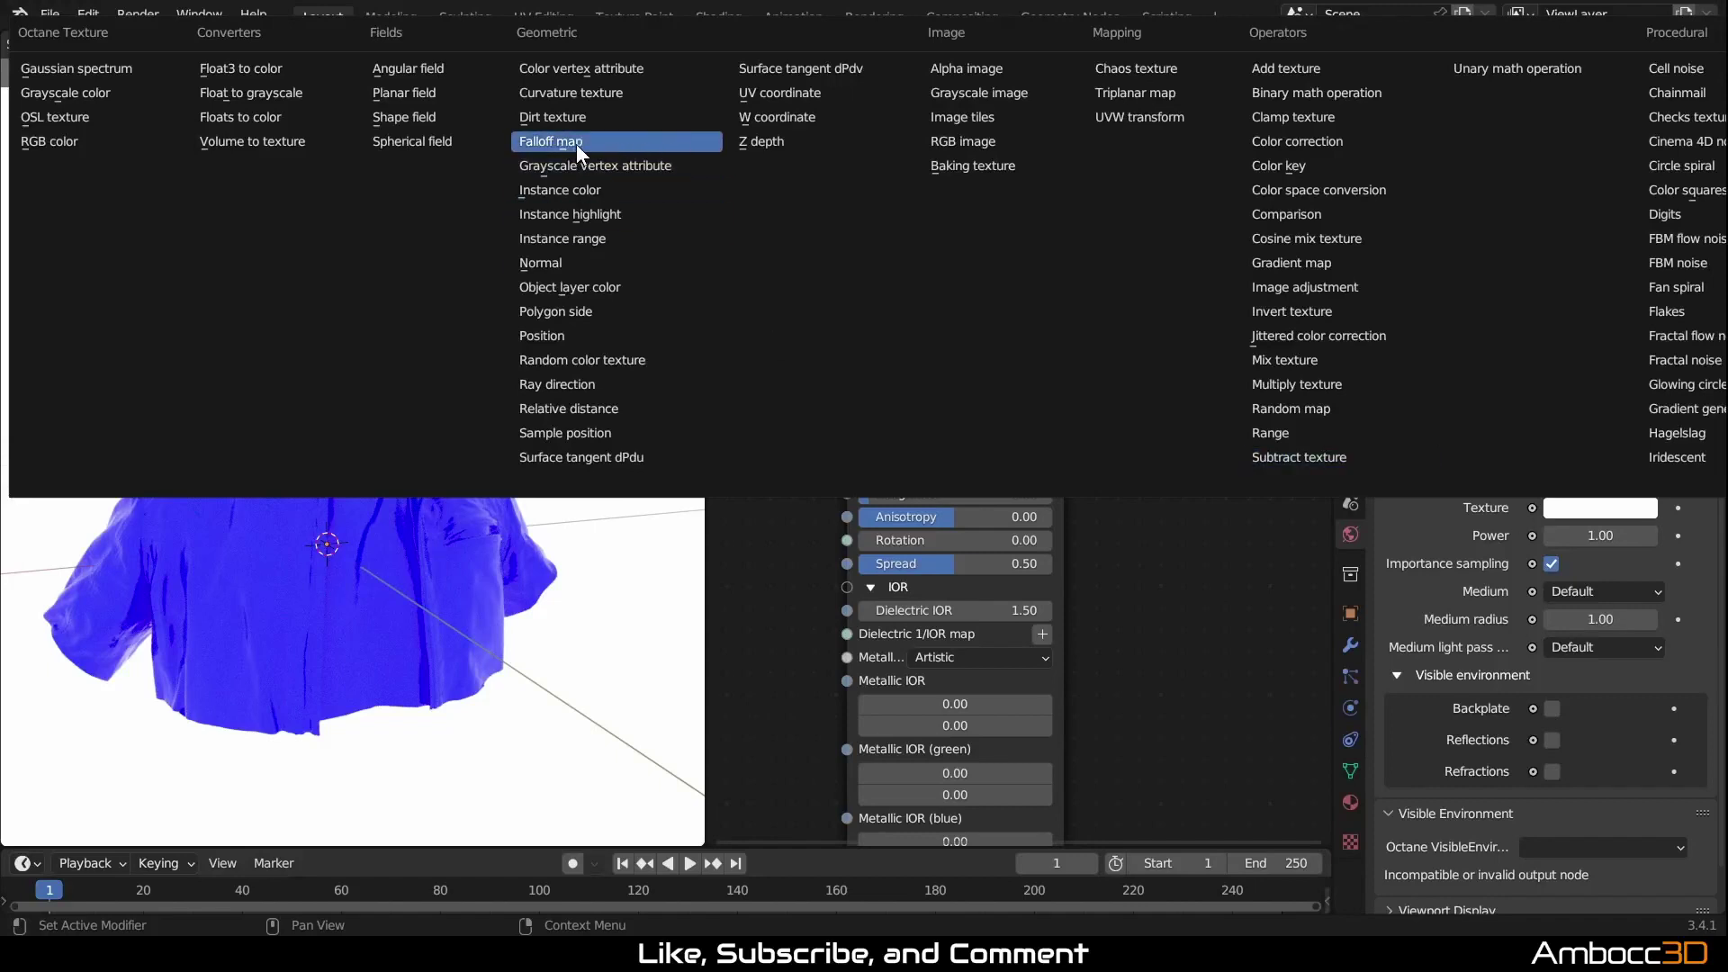
pyautogui.click(929, 144)
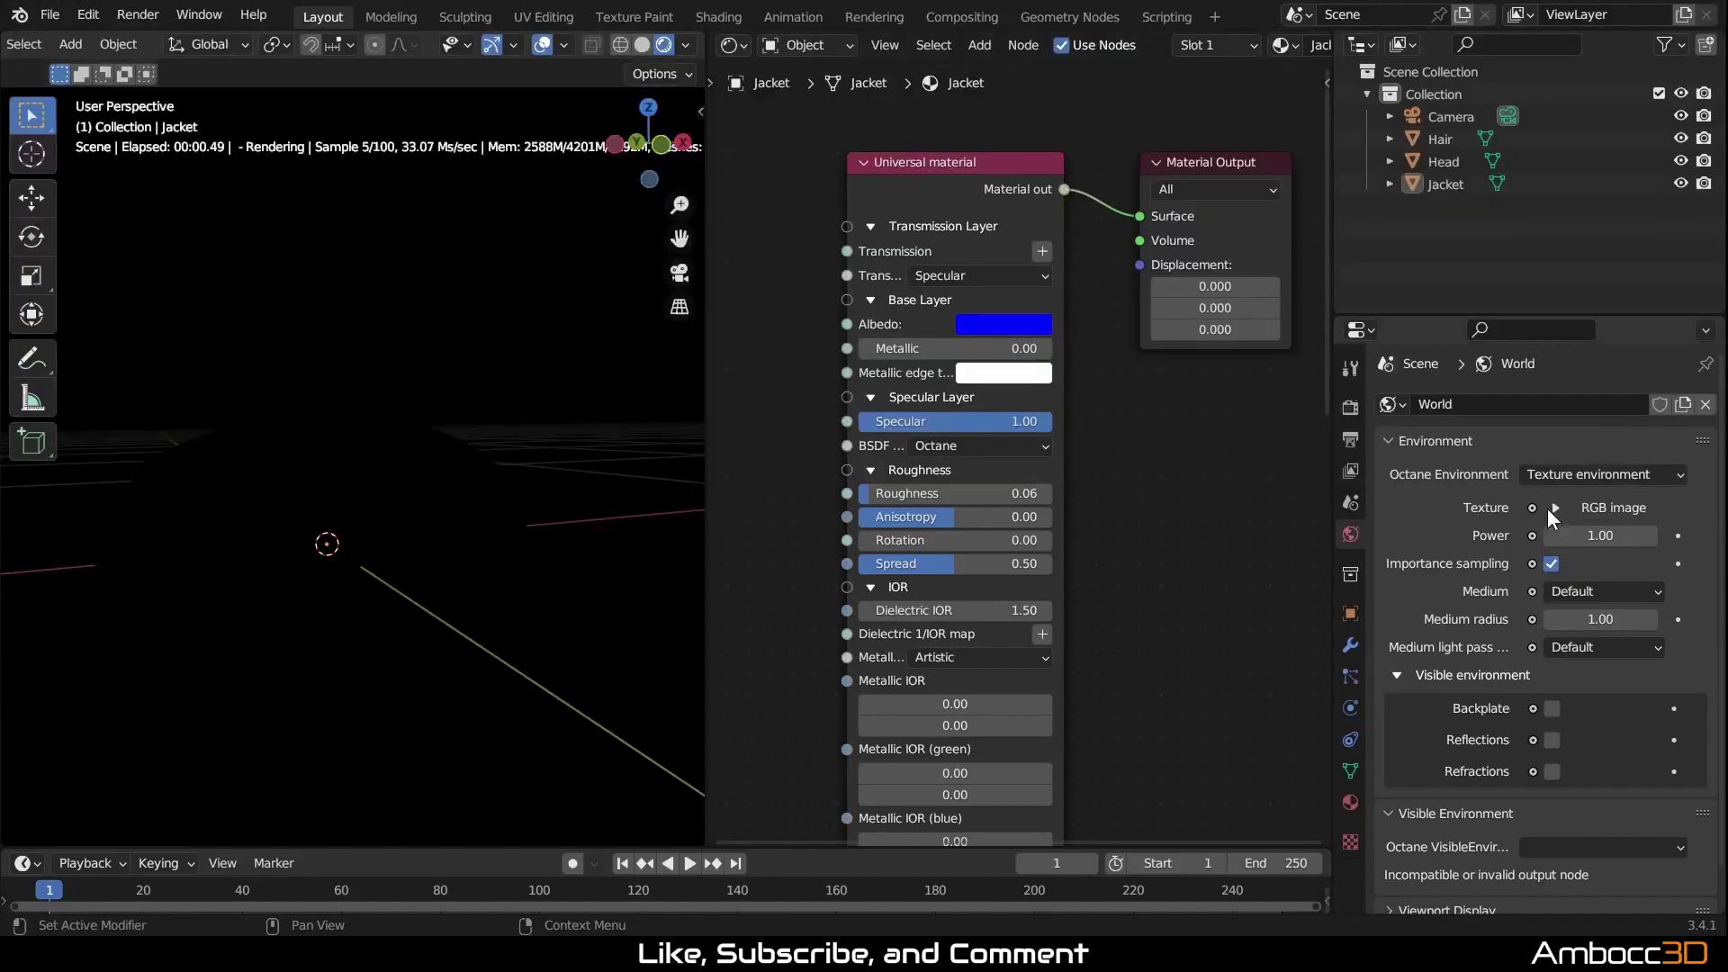
# Step: Load Allegorithmic_Gdansk_shipyard_buildings-0005.exr from the HDRI library's Allegorithmic folder as the environment image
pyautogui.click(1624, 535)
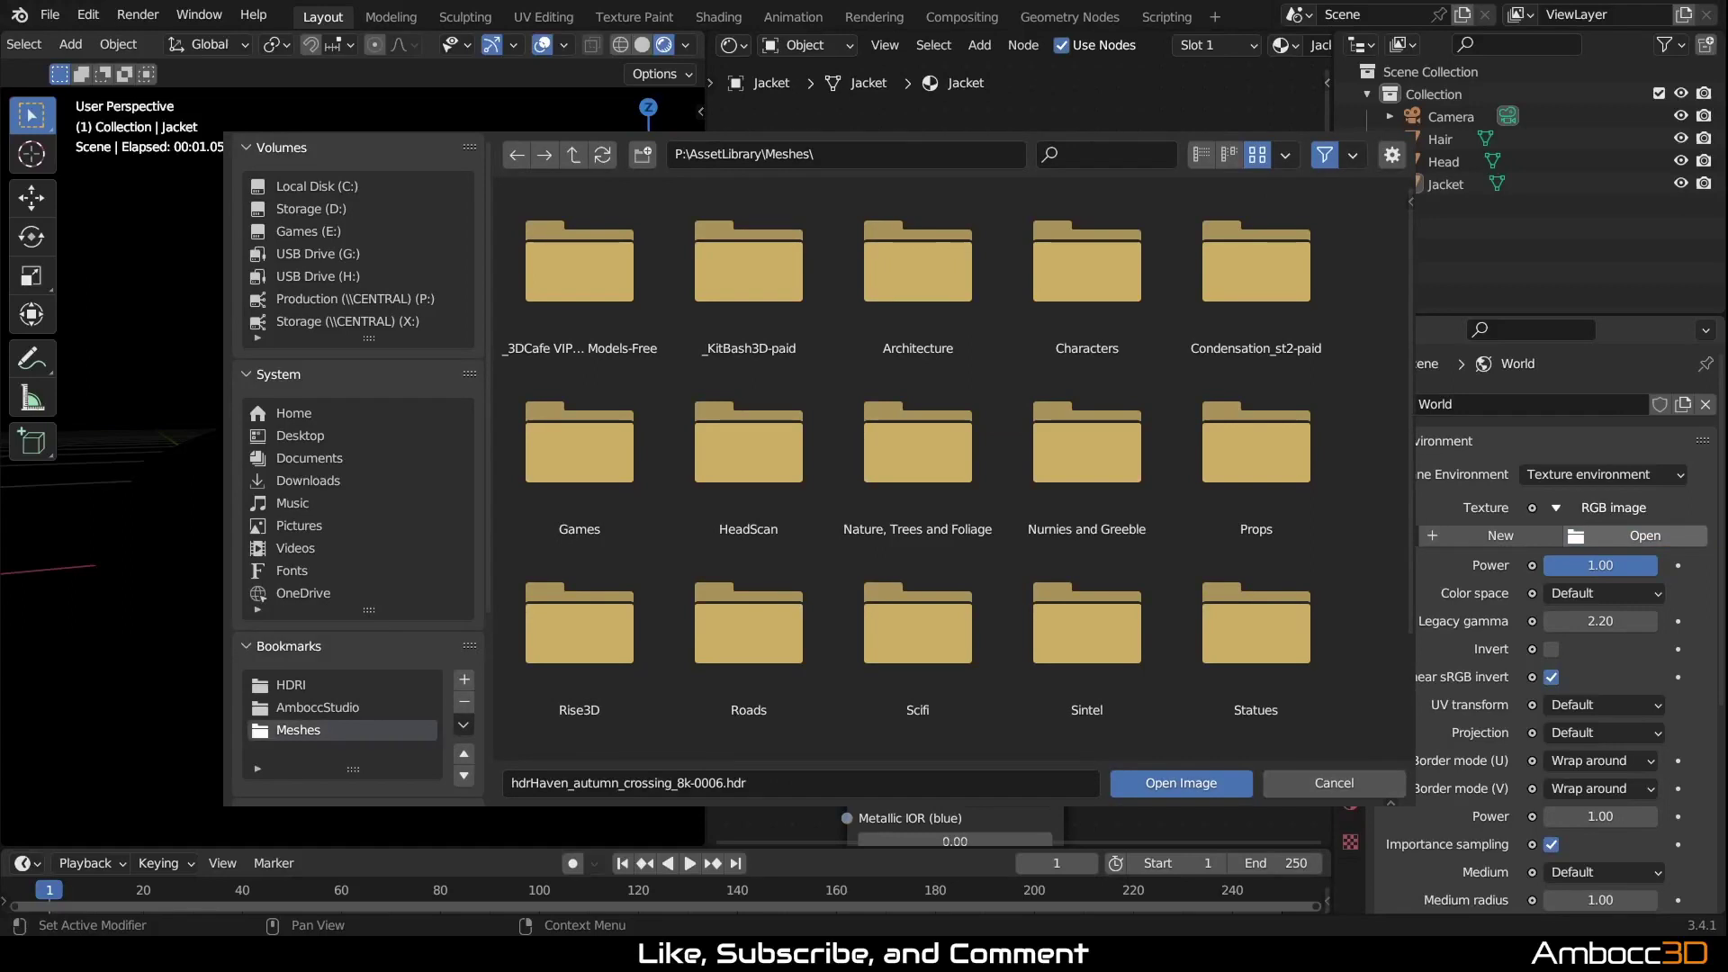
pyautogui.click(291, 684)
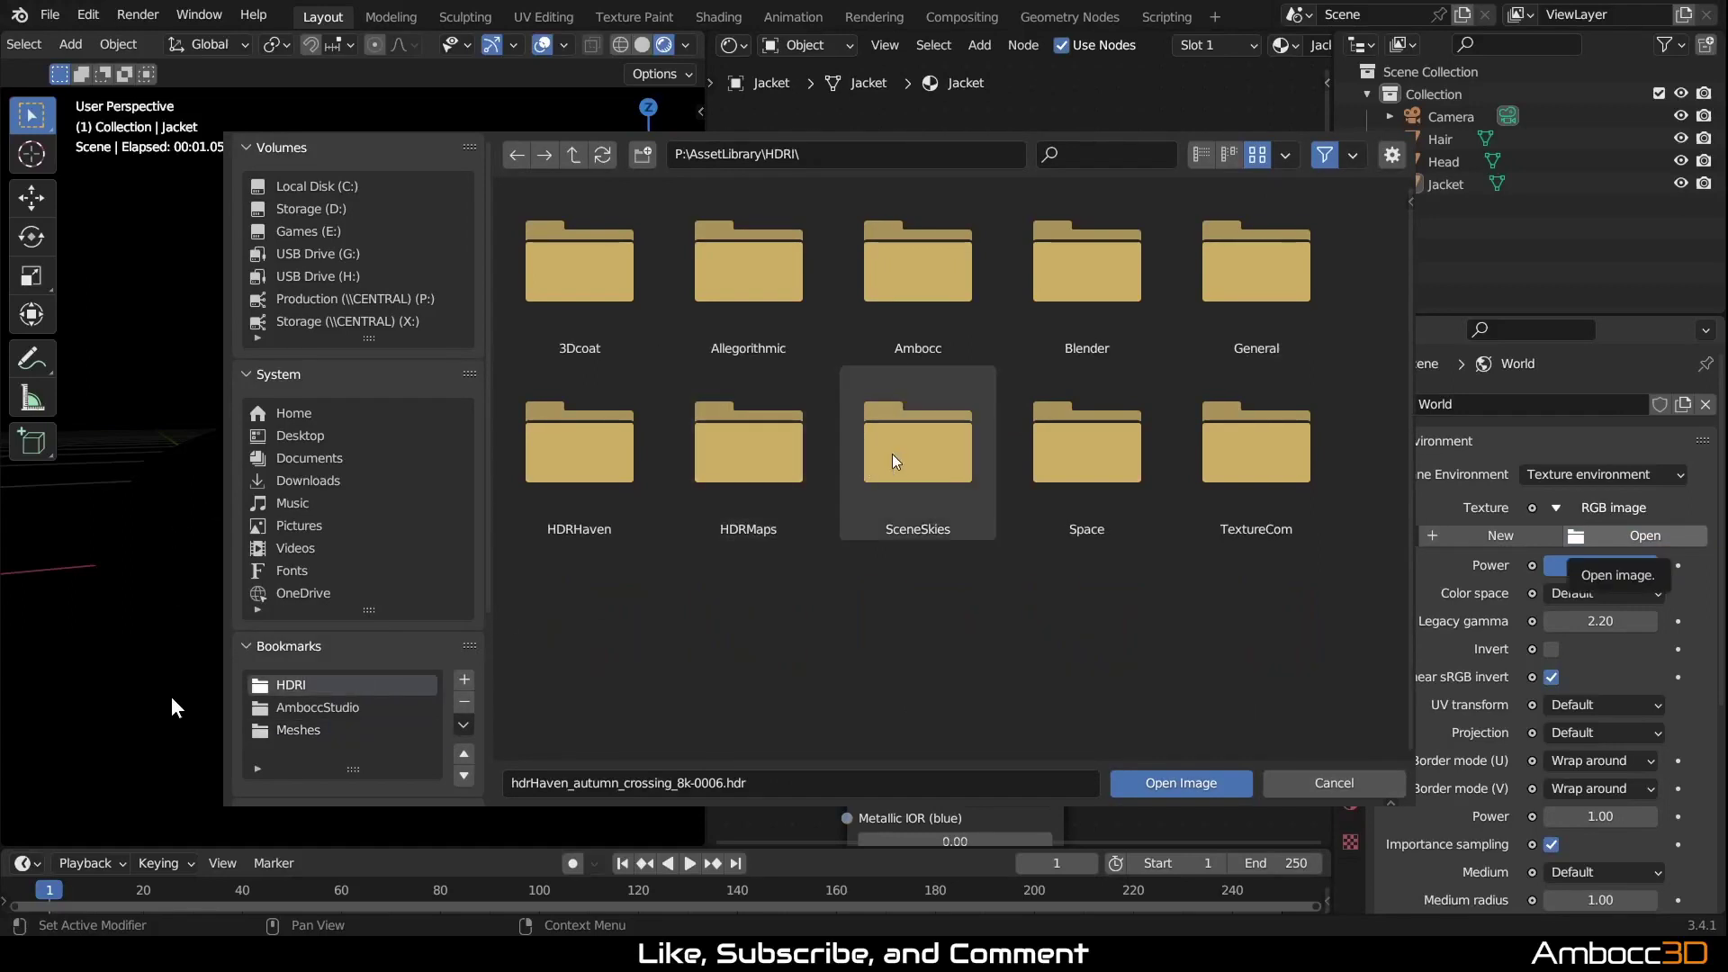
pyautogui.click(776, 302)
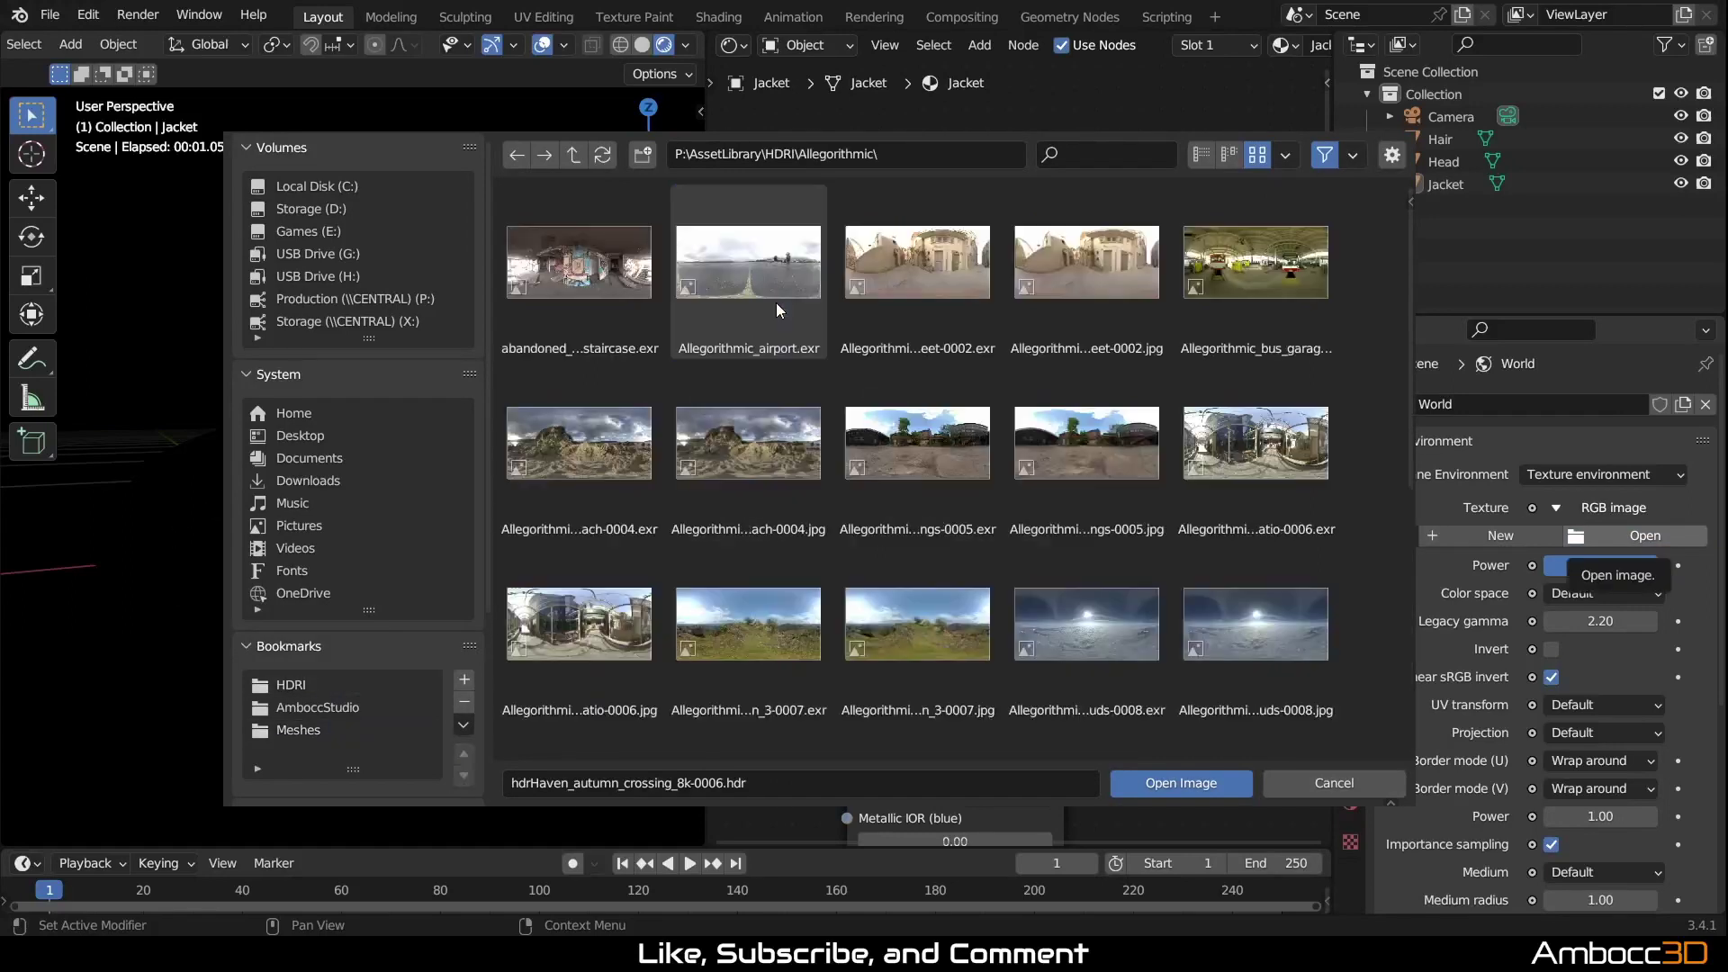
pyautogui.click(966, 461)
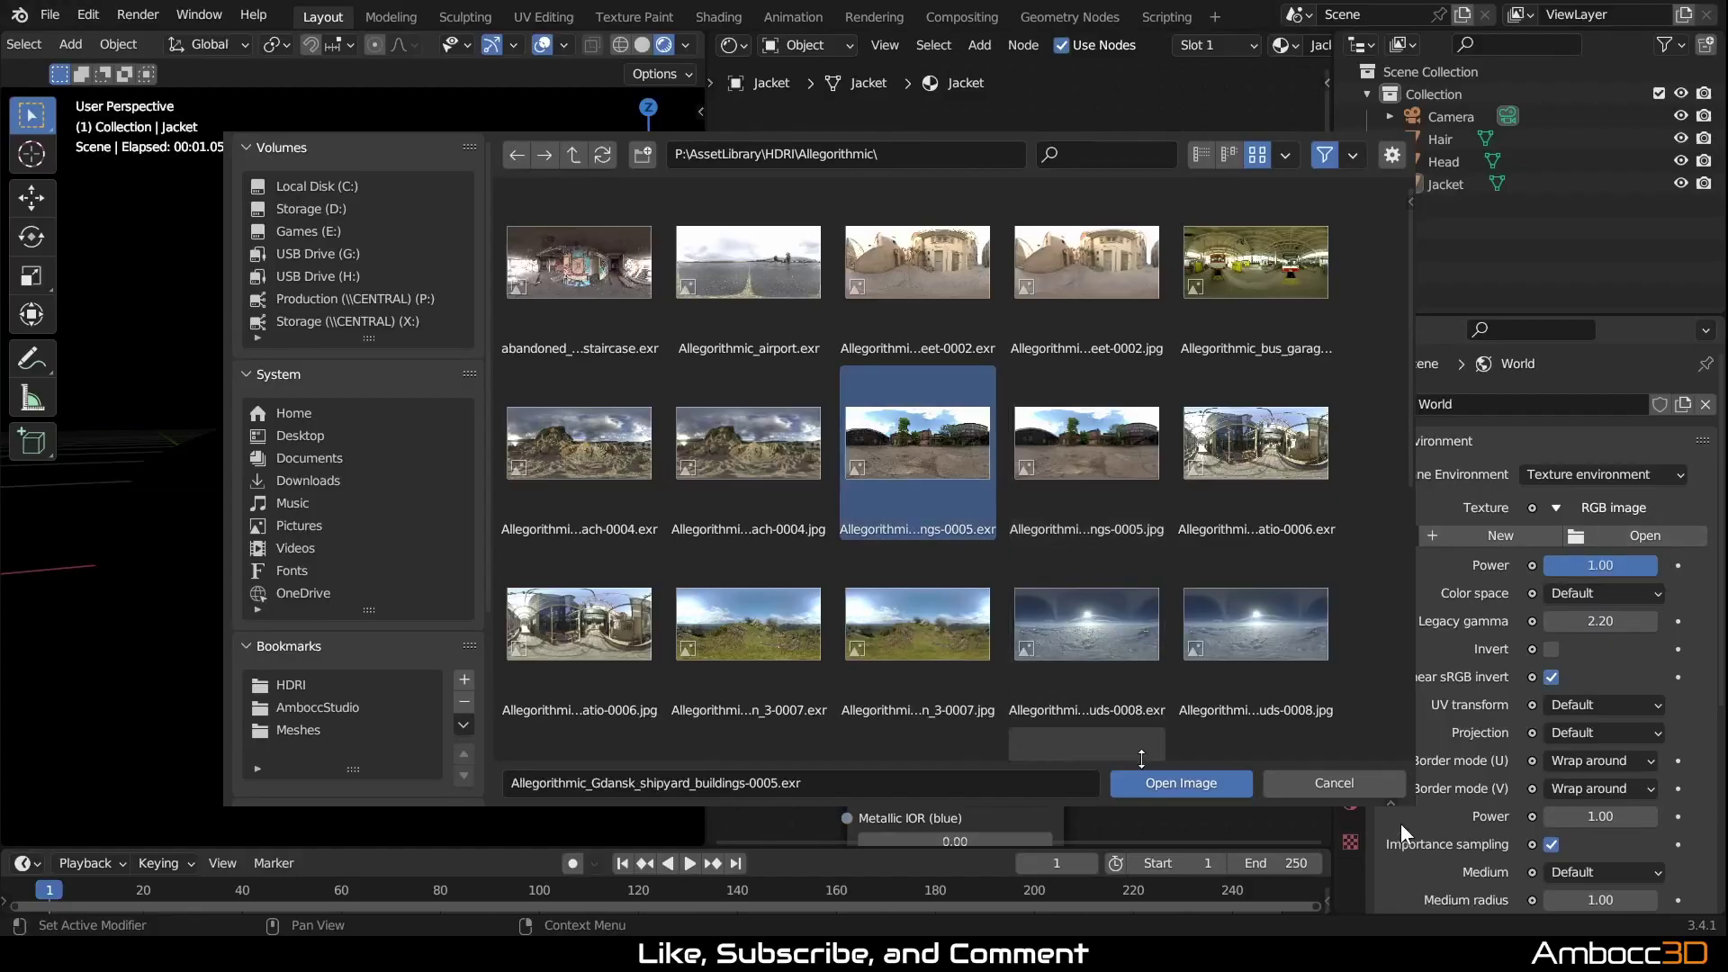
pyautogui.click(1181, 782)
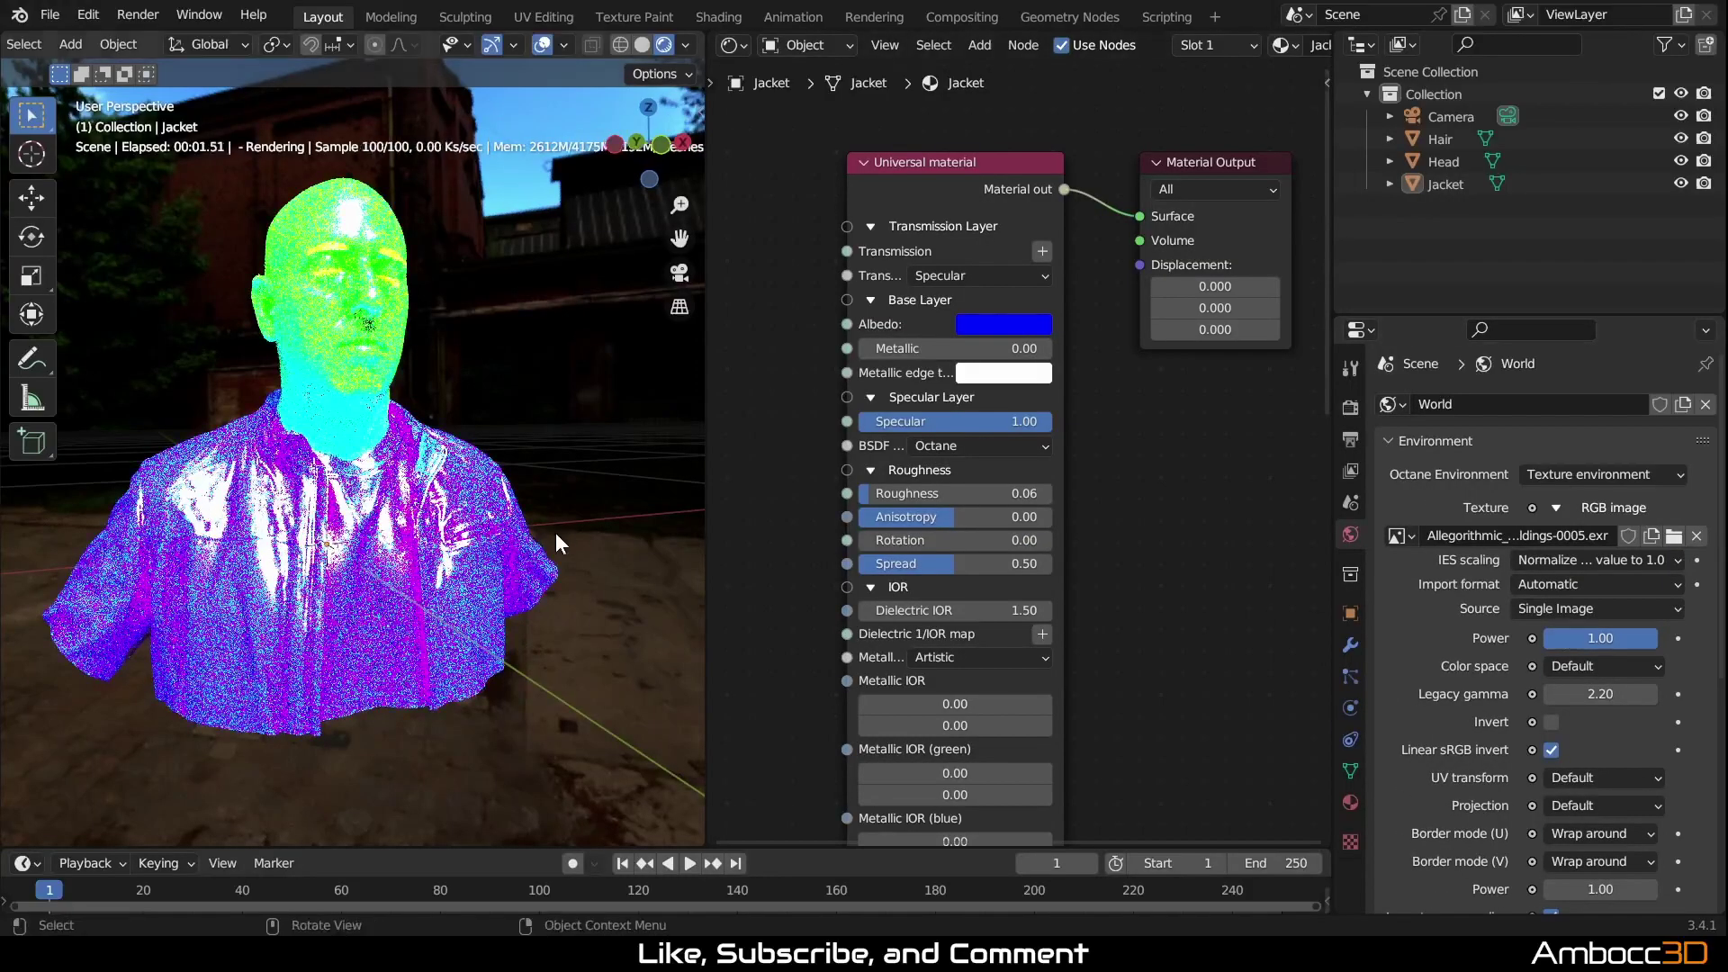
# Step: Set the environment image's Legacy gamma to 1
pyautogui.moveTo(501, 610)
pyautogui.mouseDown(button='middle')
pyautogui.moveTo(527, 623)
pyautogui.moveTo(507, 602)
pyautogui.moveTo(532, 599)
pyautogui.mouseUp(button='middle')
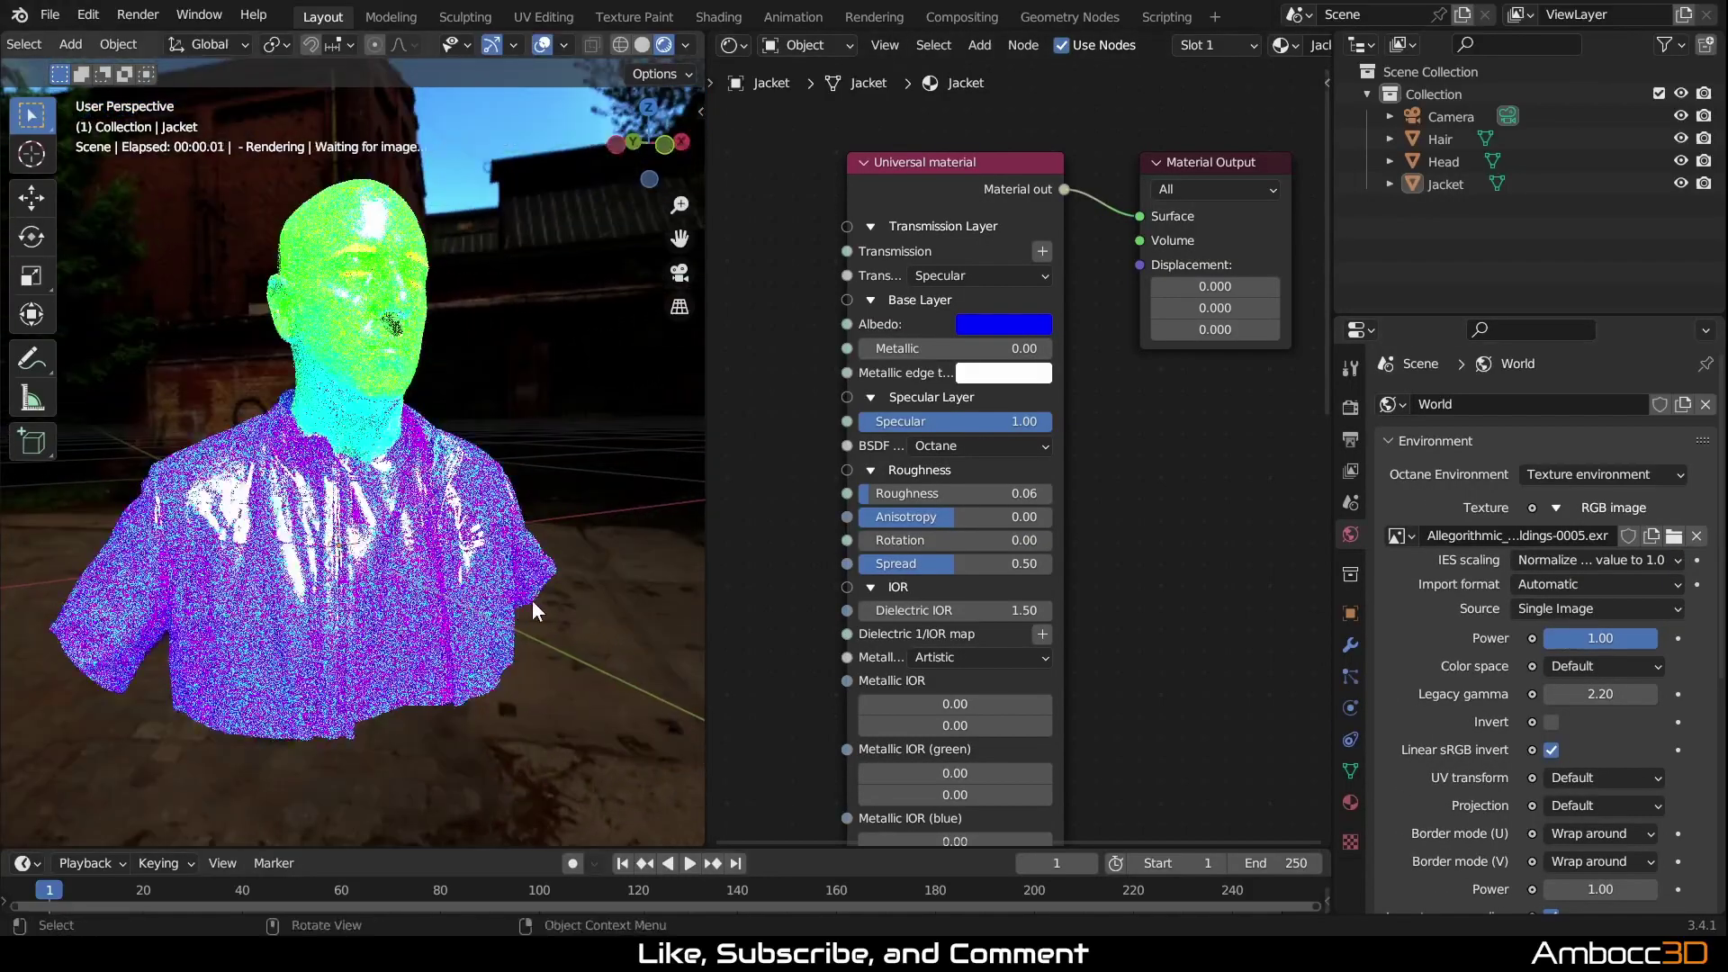
pyautogui.click(1550, 694)
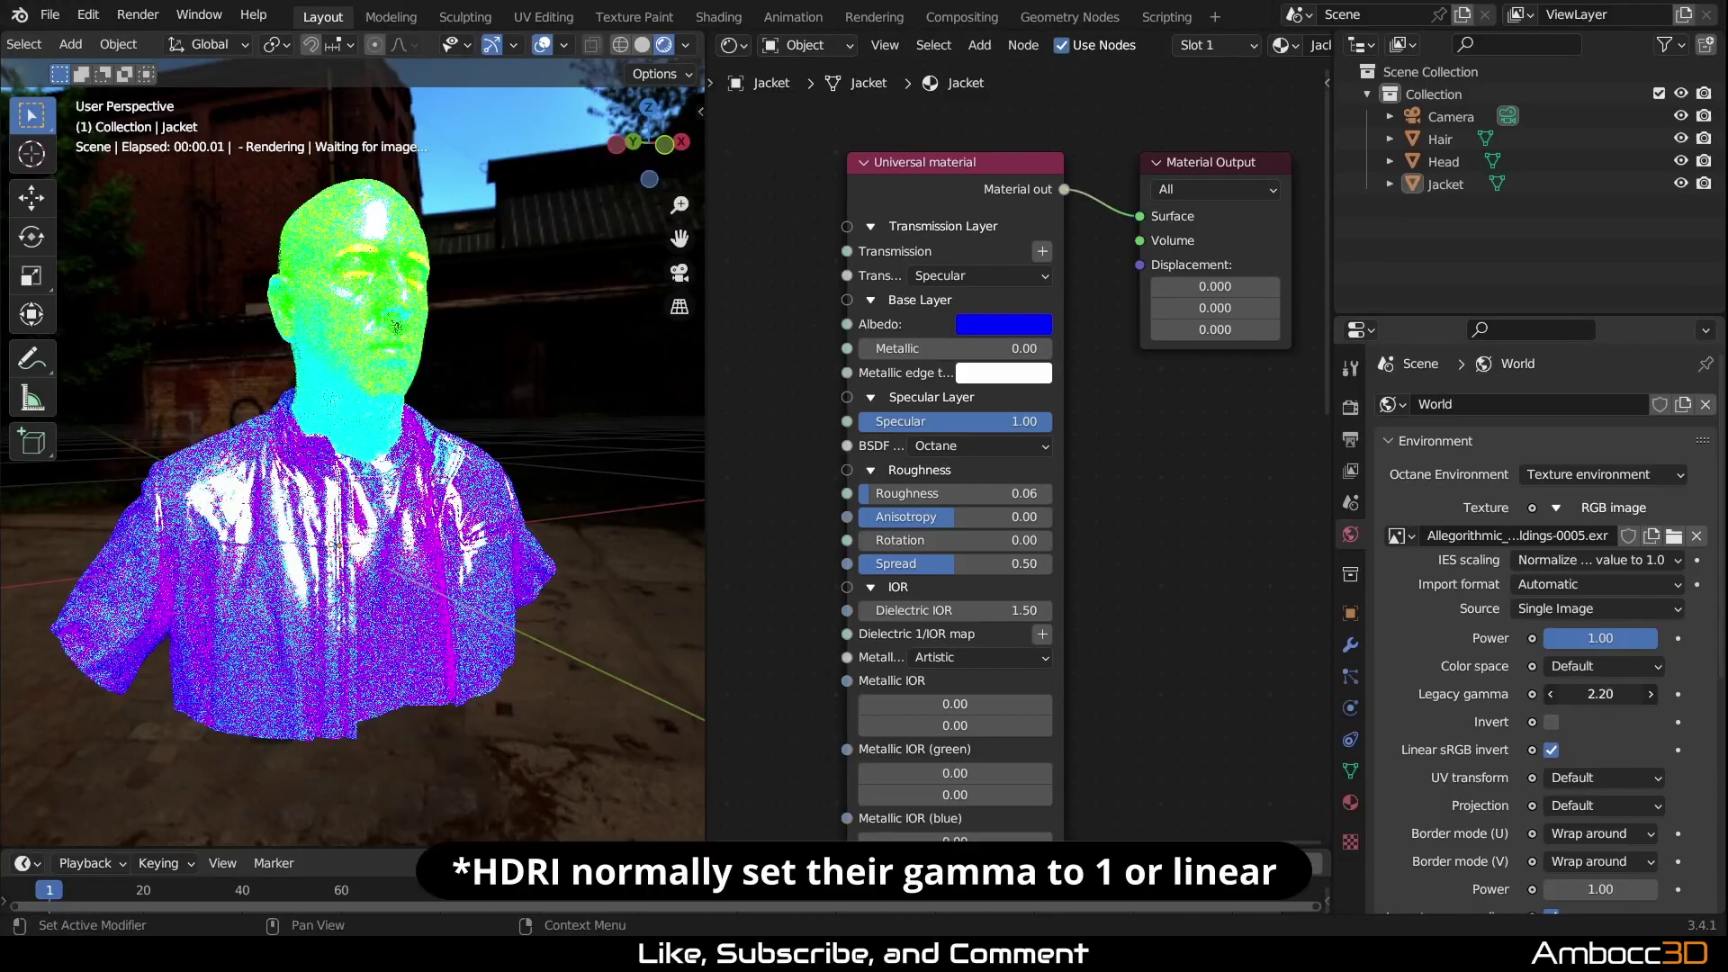
pyautogui.write('1')
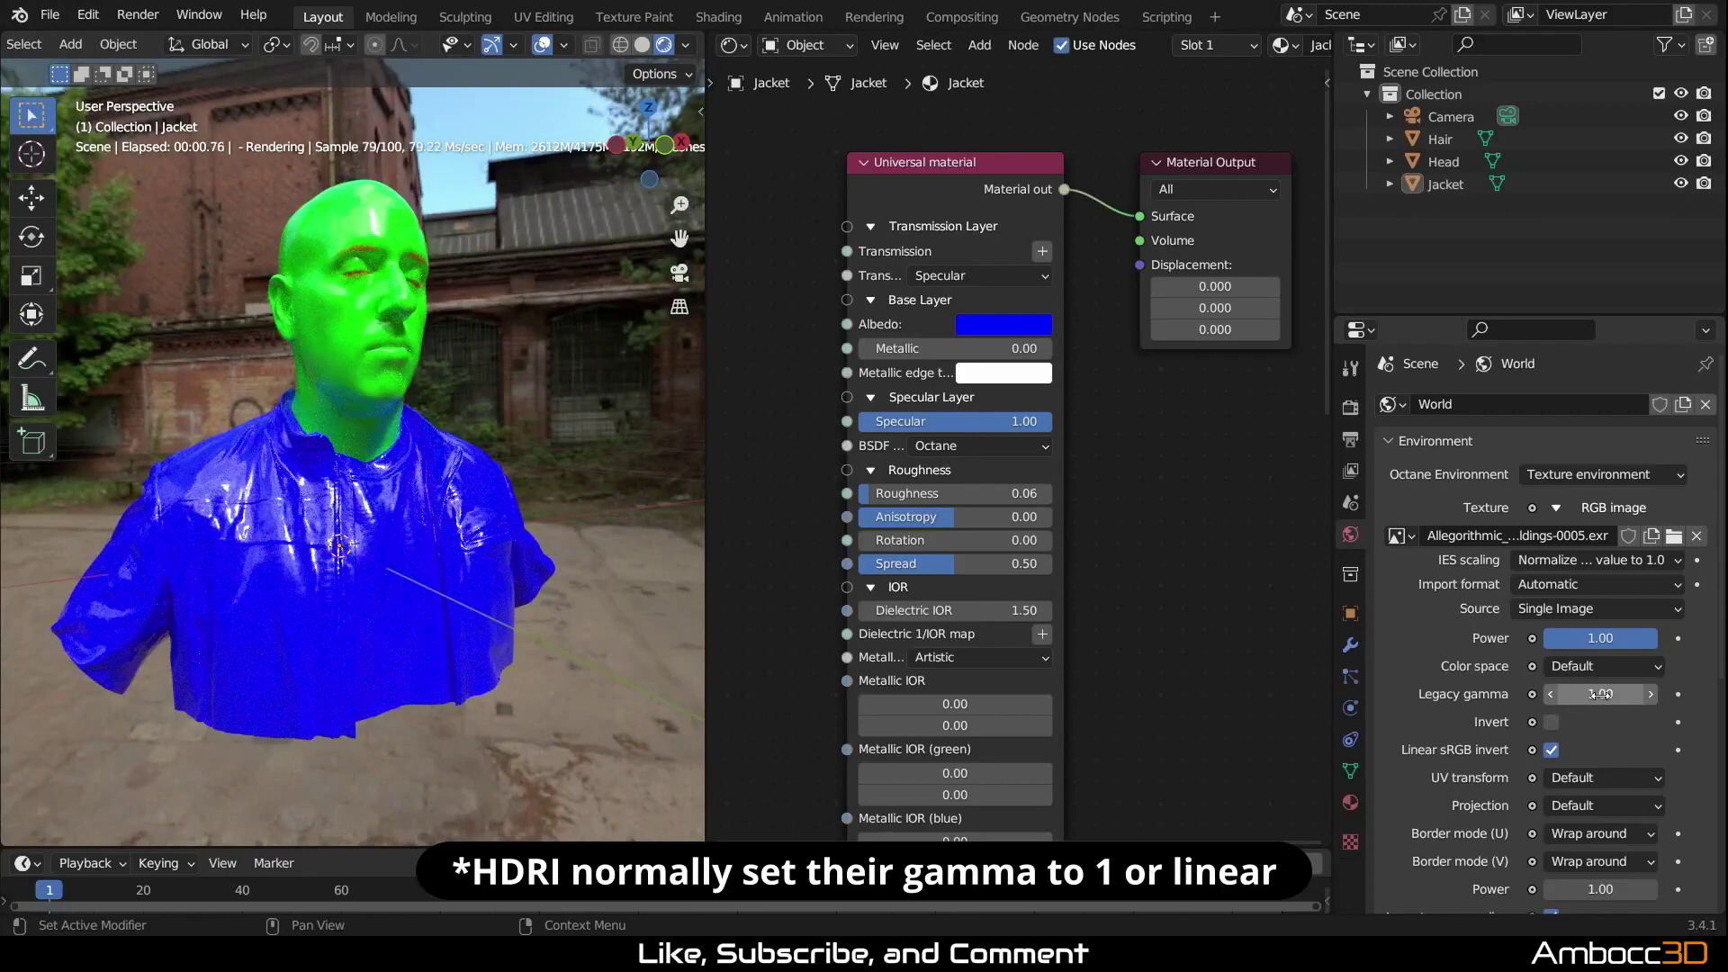
pyautogui.press('Return')
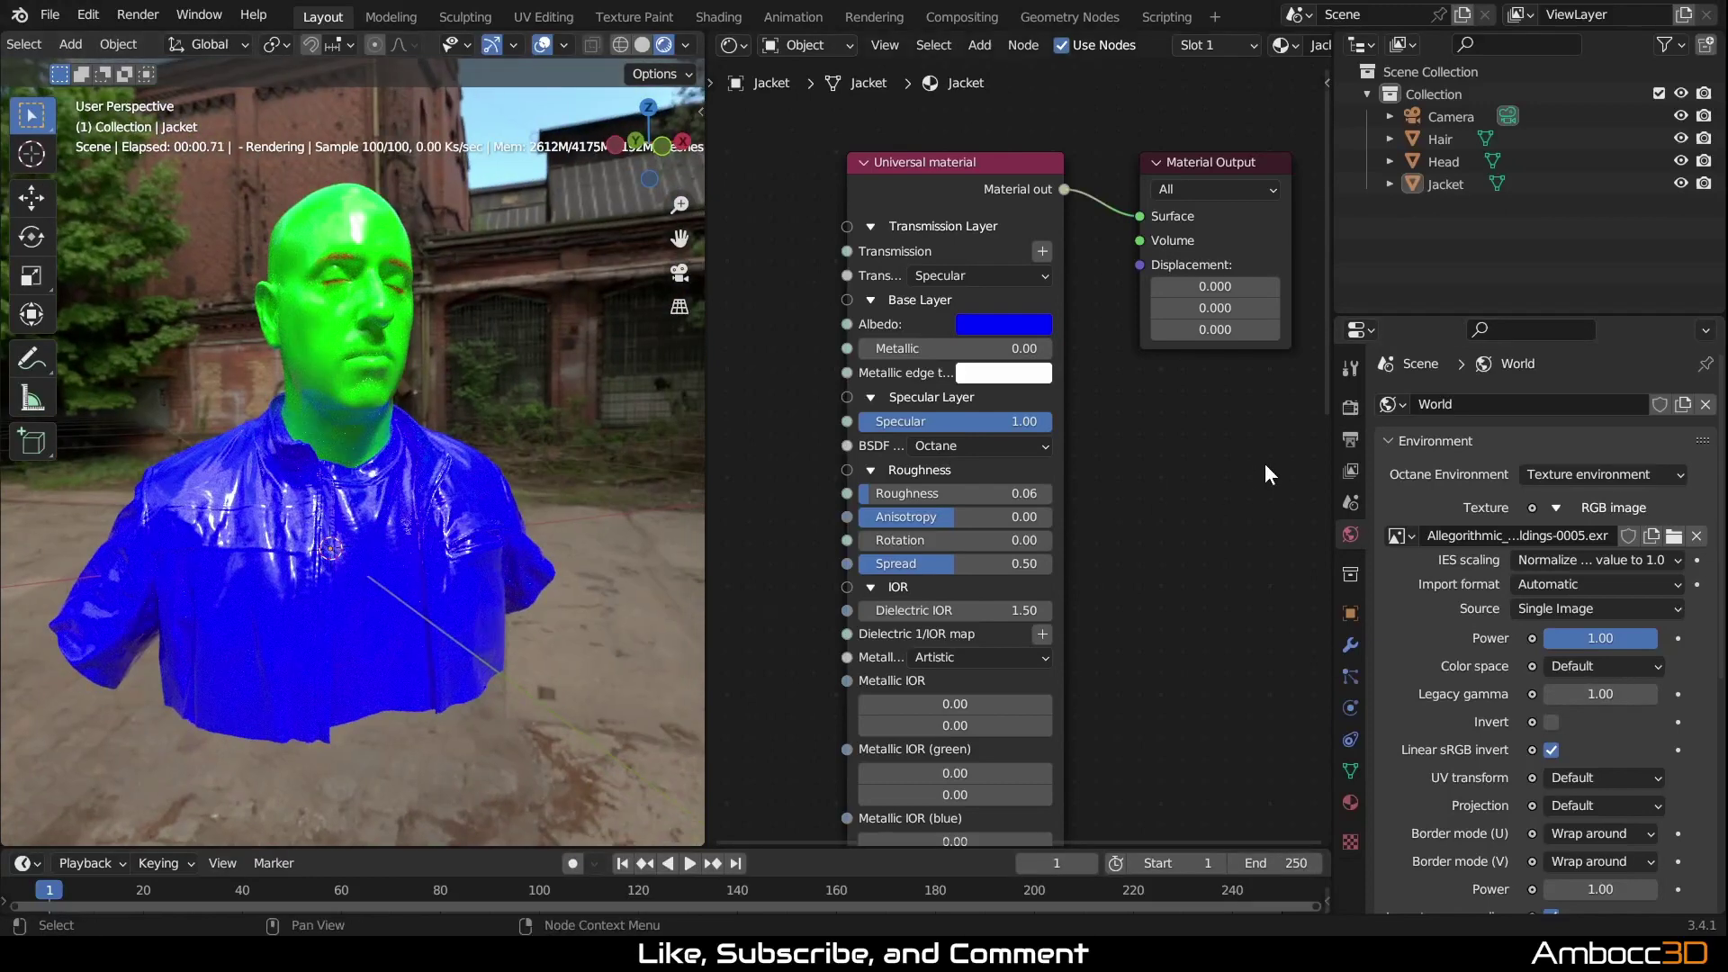
# Step: Expand the scene's Color Management render settings to check the display device, view transform and gamma
pyautogui.click(1350, 407)
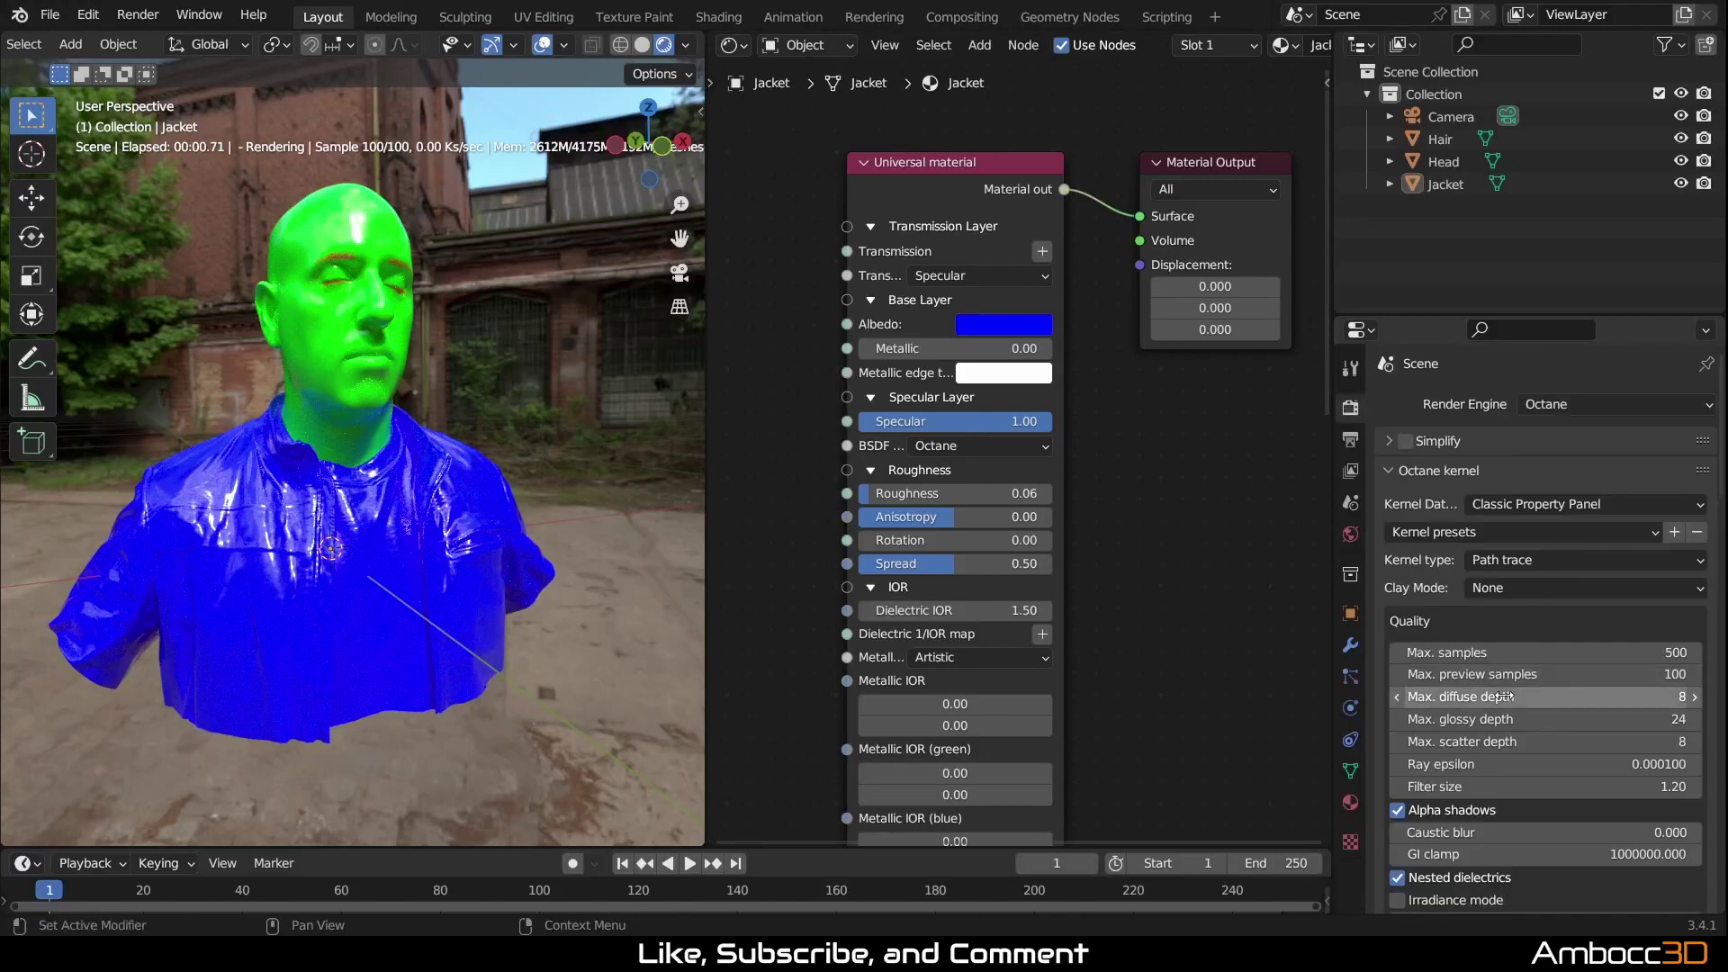
pyautogui.scroll(-15, 1499, 697)
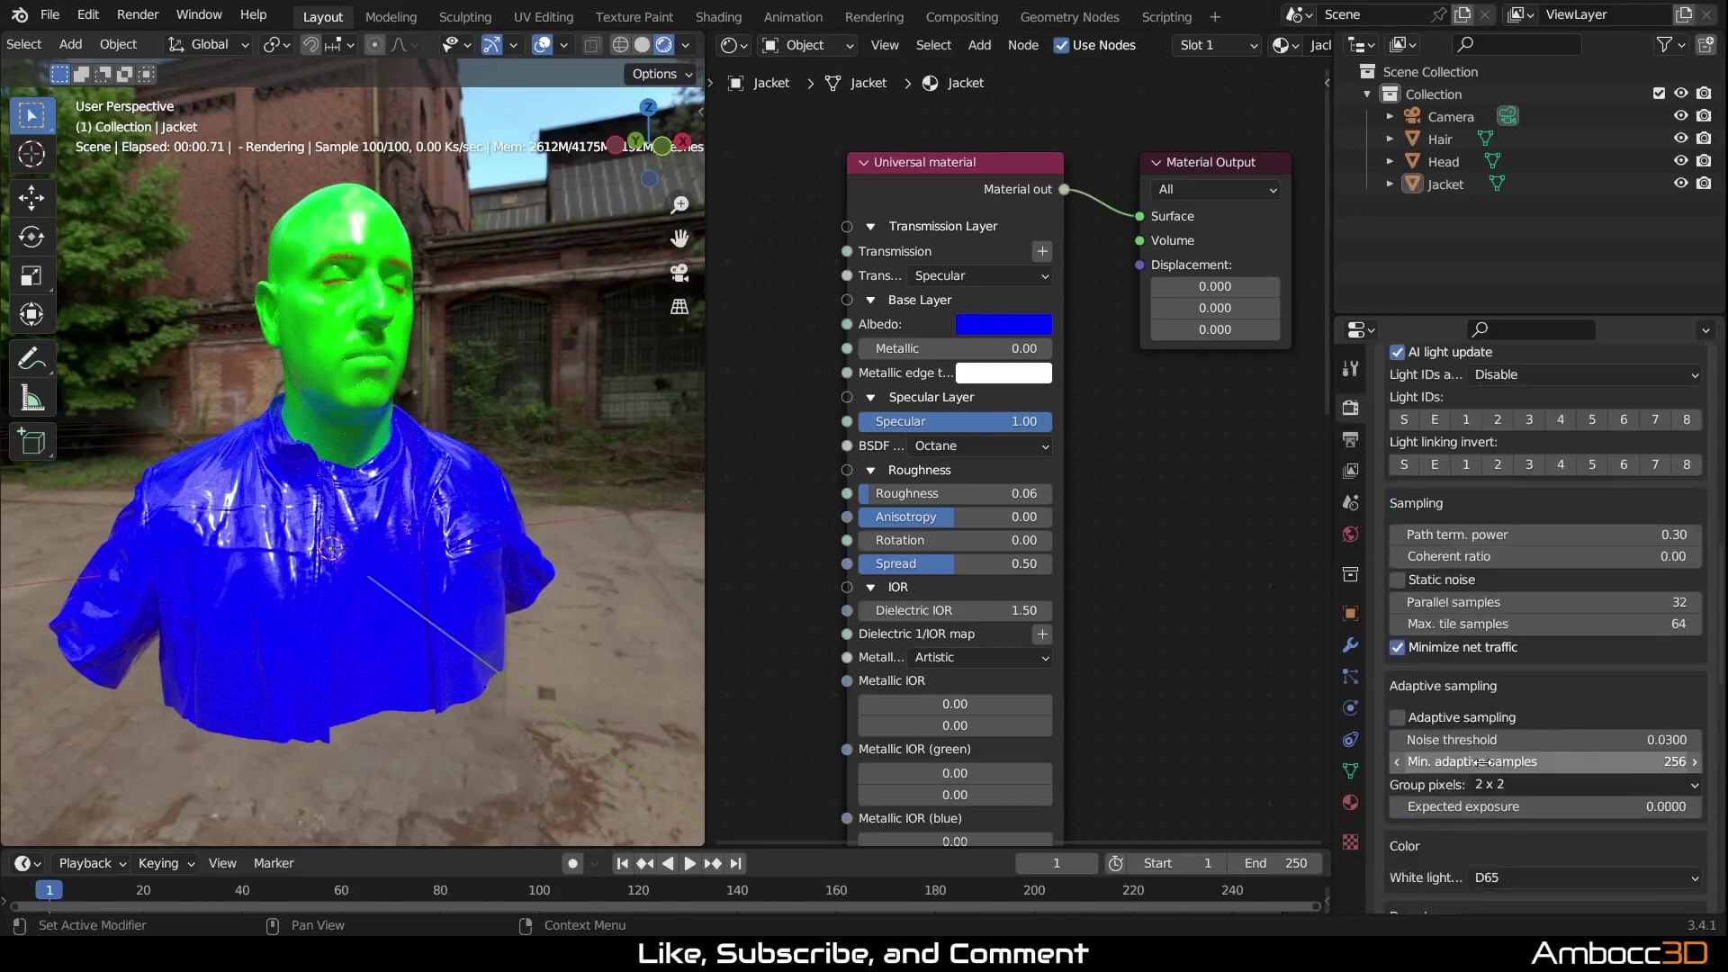
pyautogui.scroll(-15, 1483, 761)
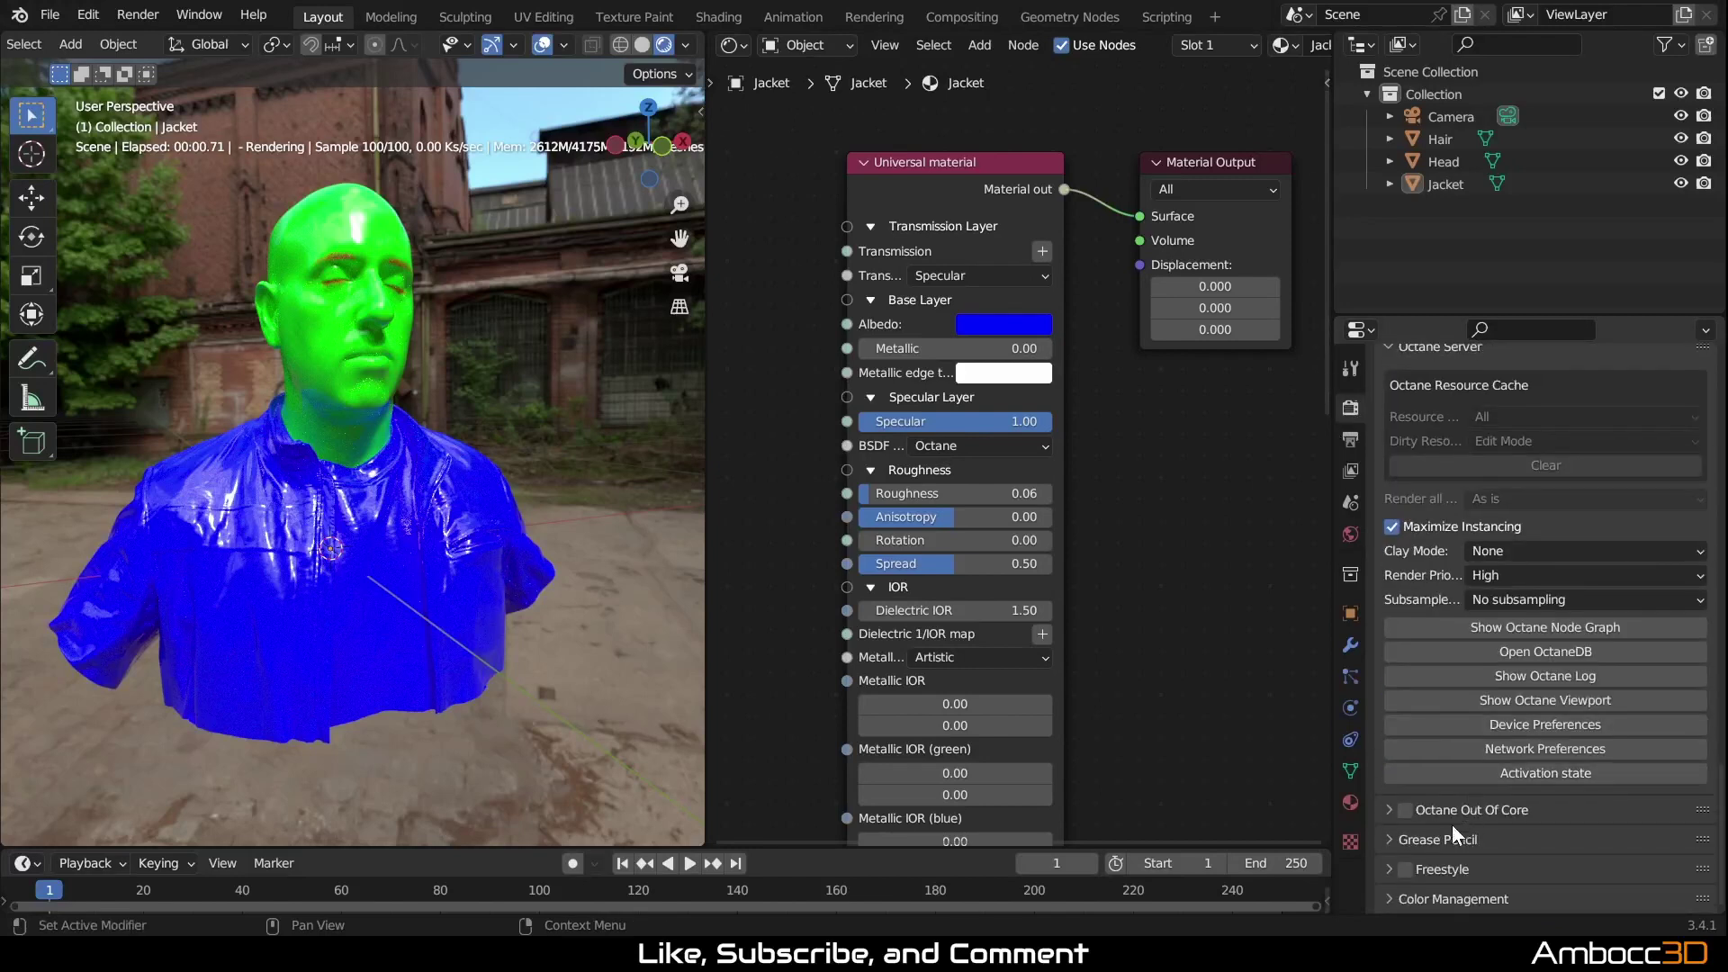
pyautogui.click(1388, 898)
pyautogui.scroll(-5, 1557, 718)
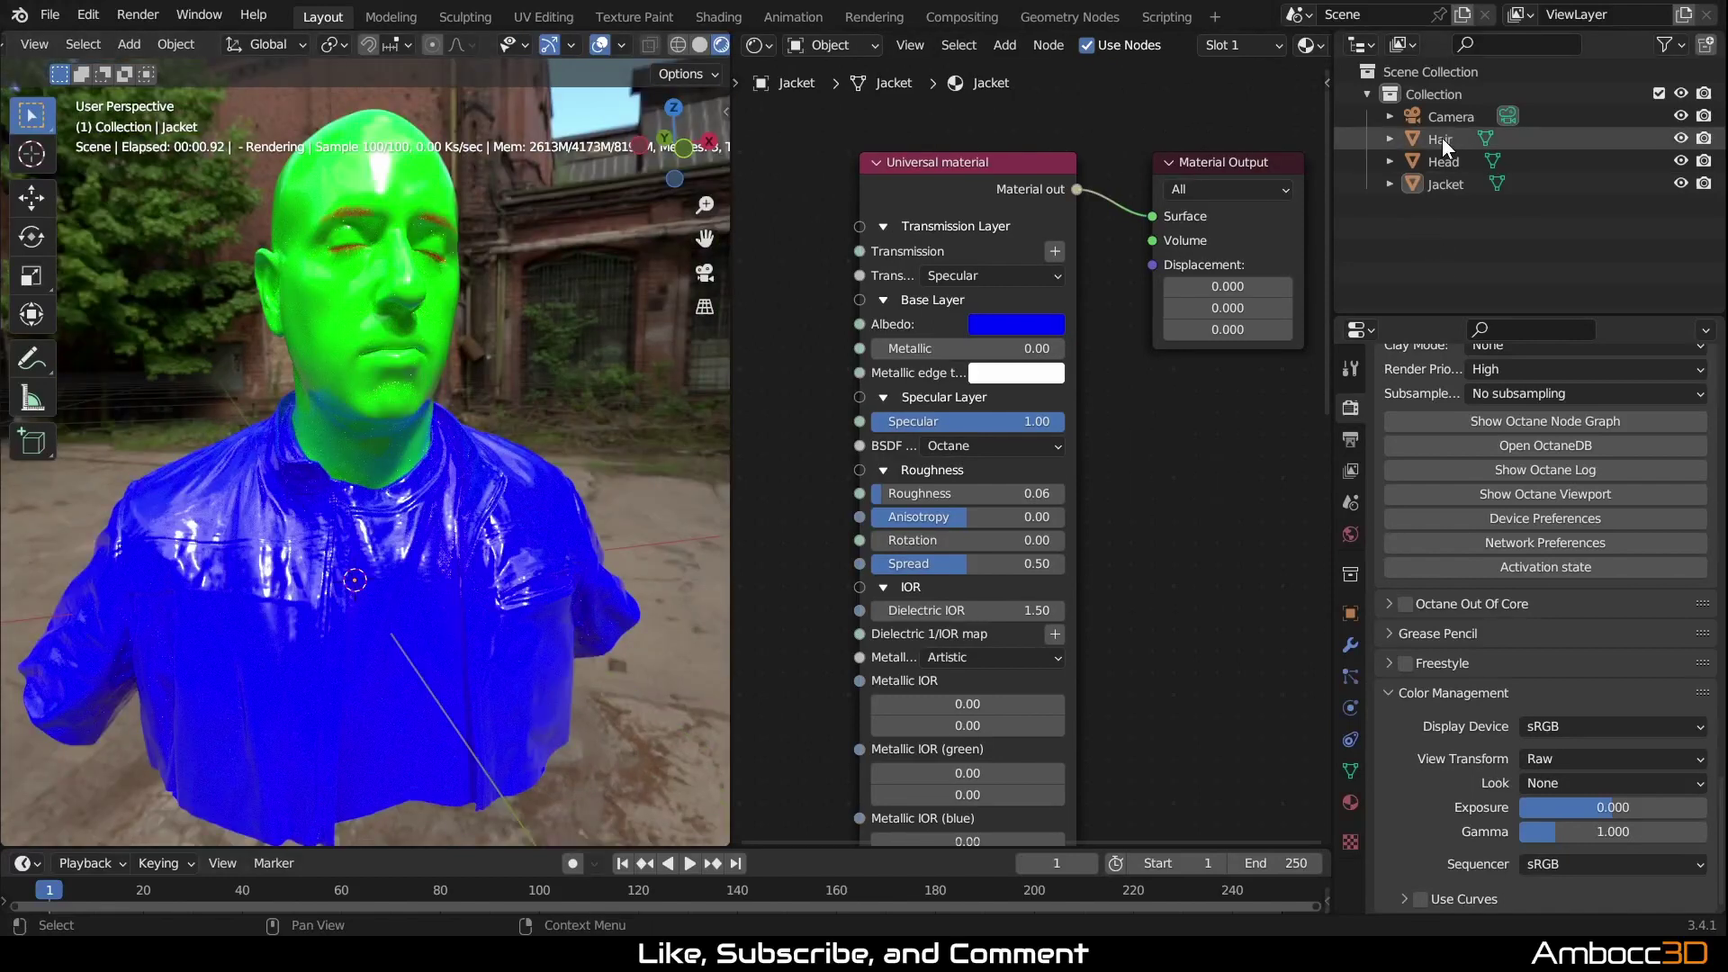
# Step: Set the Hair material's Albedo to a very dark brown, about RGB 0.019, 0.009, 0.002
pyautogui.click(1442, 138)
pyautogui.moveTo(818, 445); pyautogui.dragTo(995, 422, button='middle')
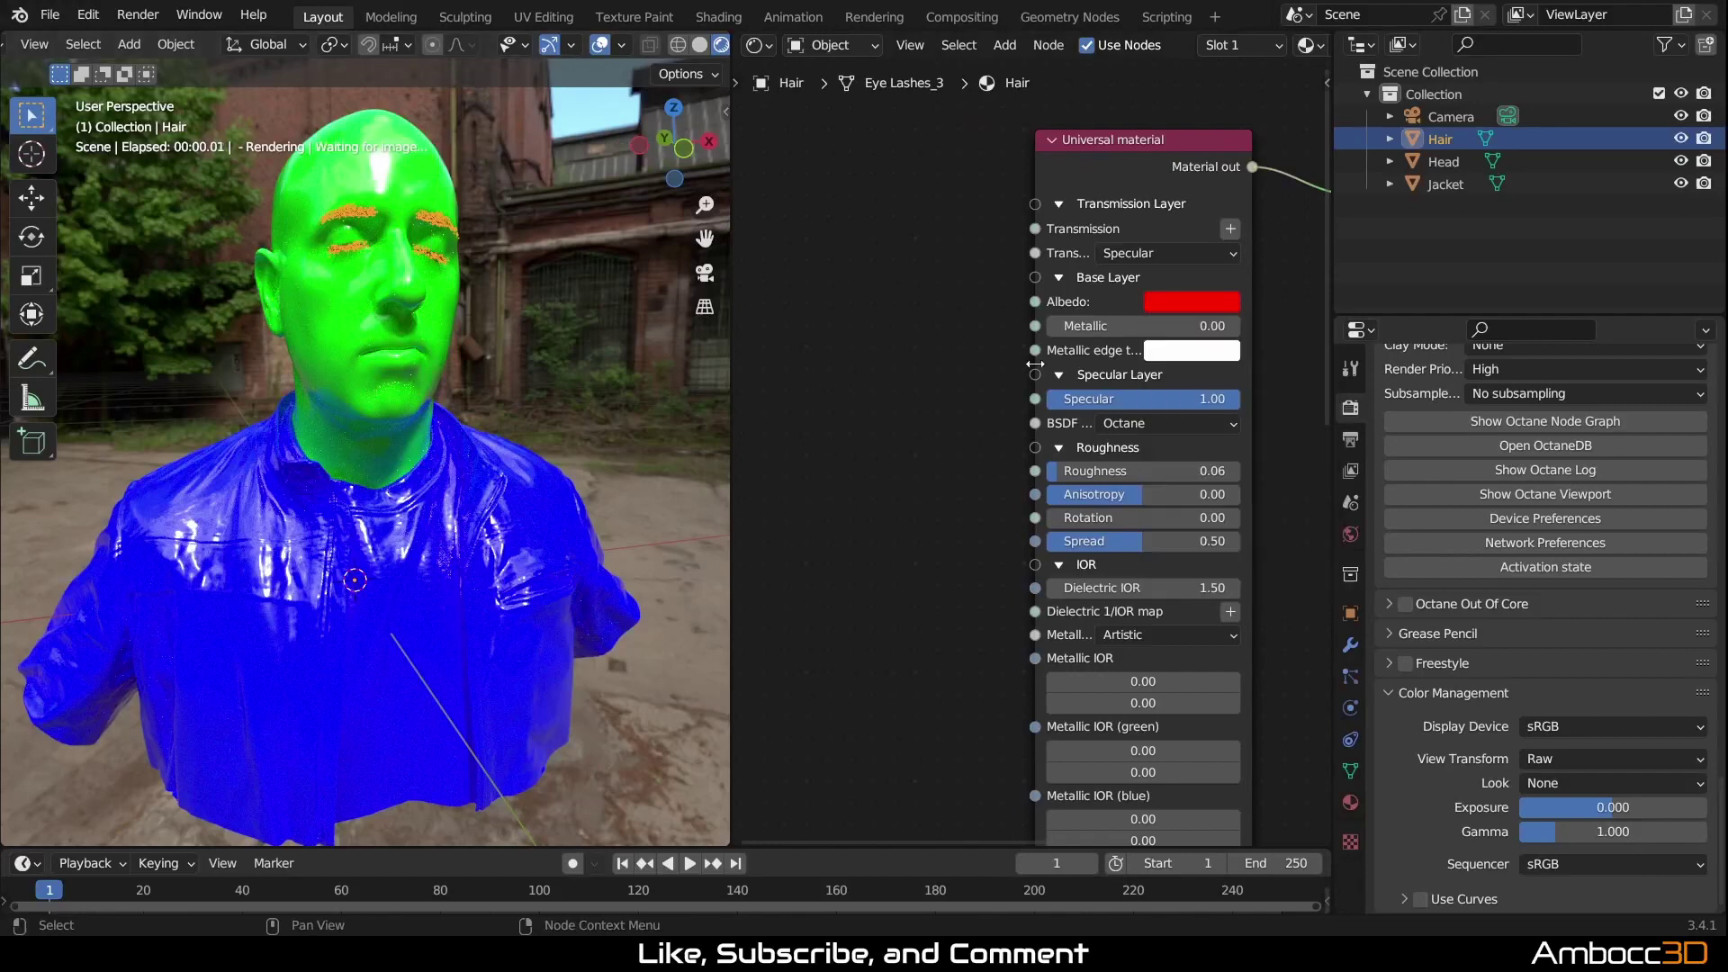
pyautogui.click(1186, 304)
pyautogui.moveTo(1211, 463); pyautogui.dragTo(1198, 461)
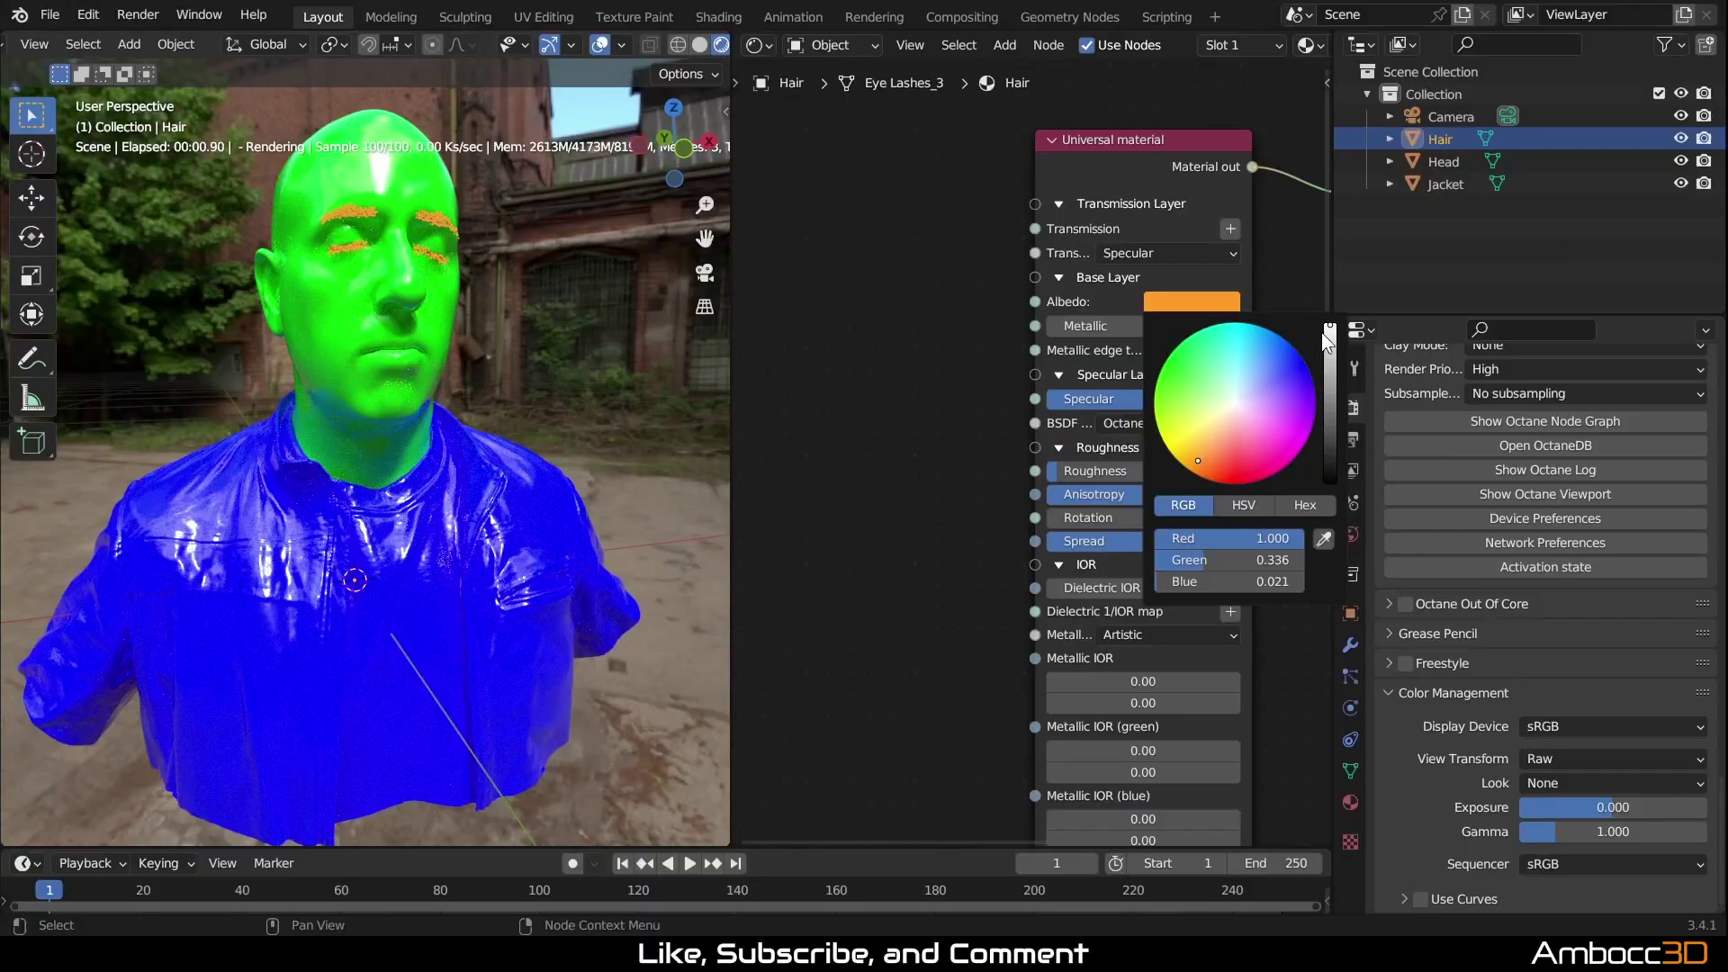
pyautogui.moveTo(1329, 331); pyautogui.dragTo(1330, 460)
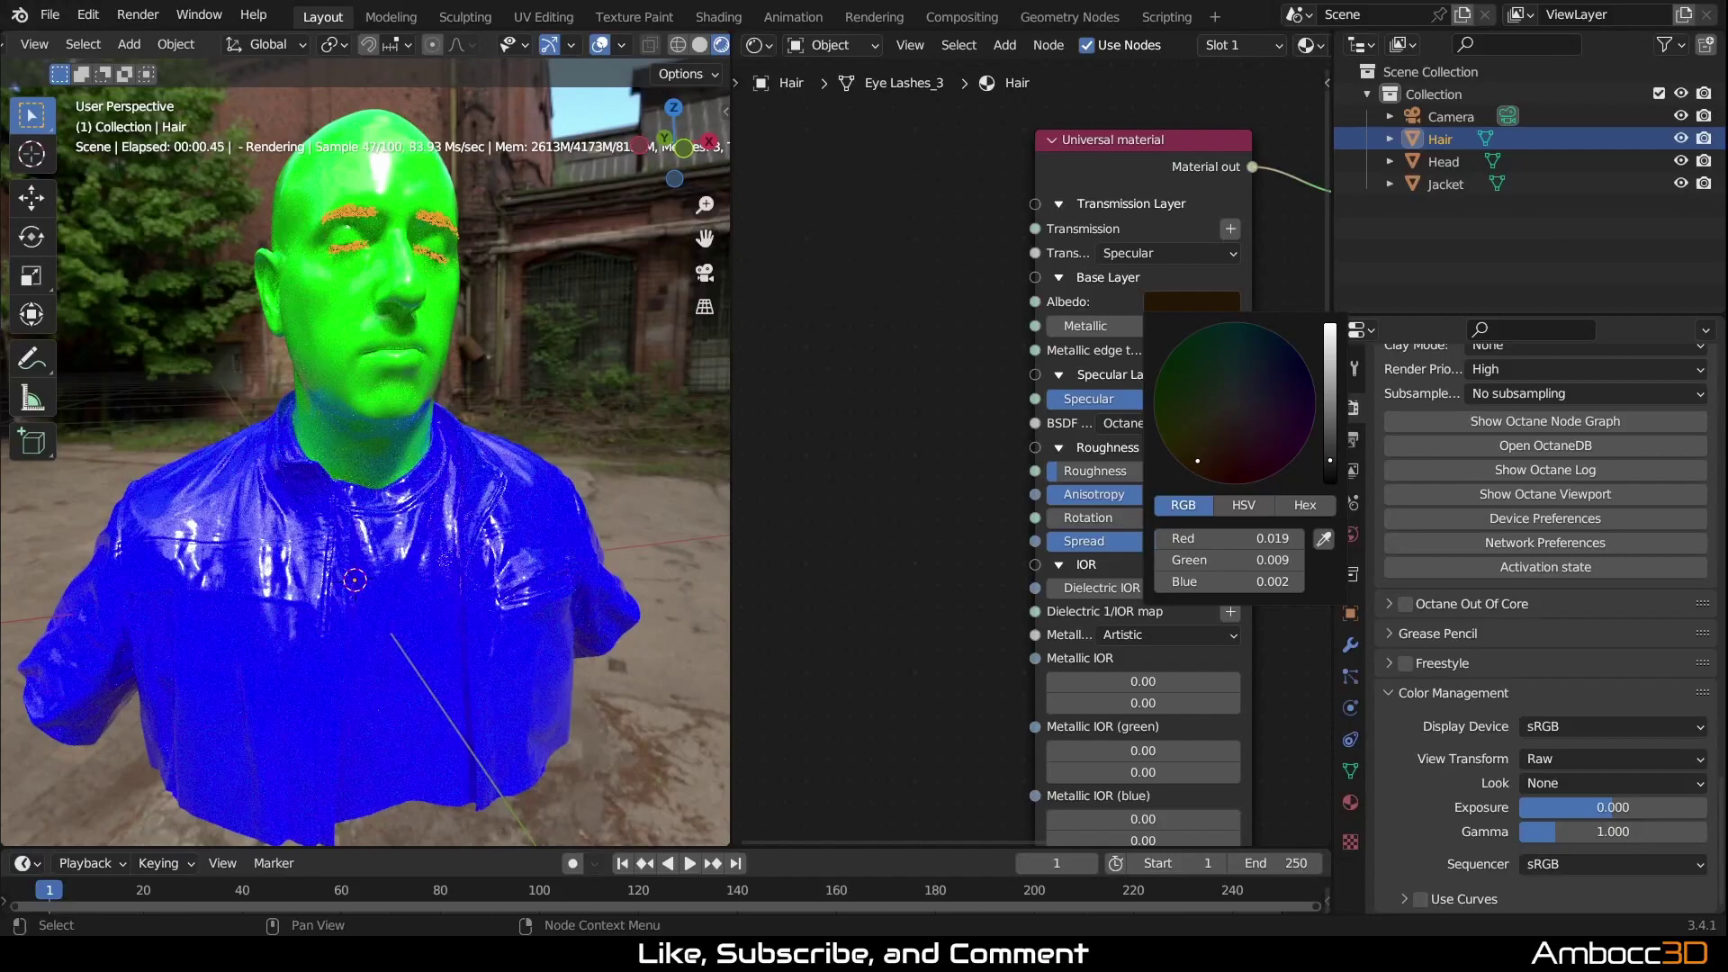
# Step: Set the Hair material's Albedo colour in HSV to saturation 0.9 and value 0.02
pyautogui.click(1240, 505)
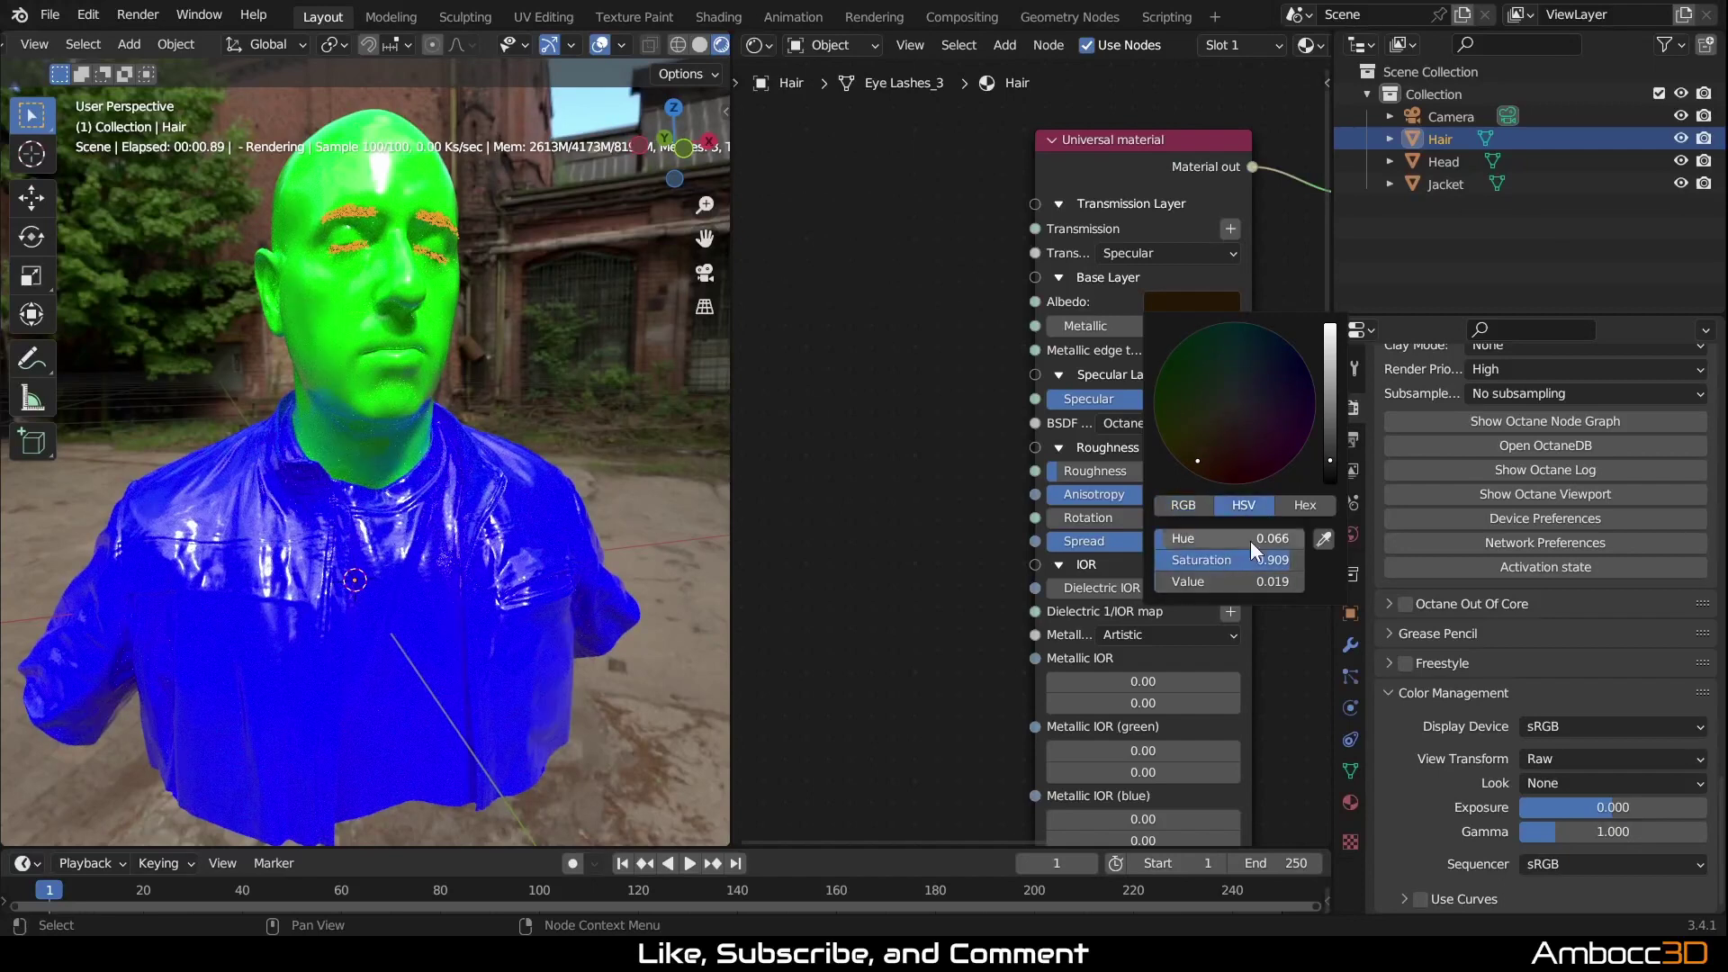
pyautogui.doubleClick(1260, 564)
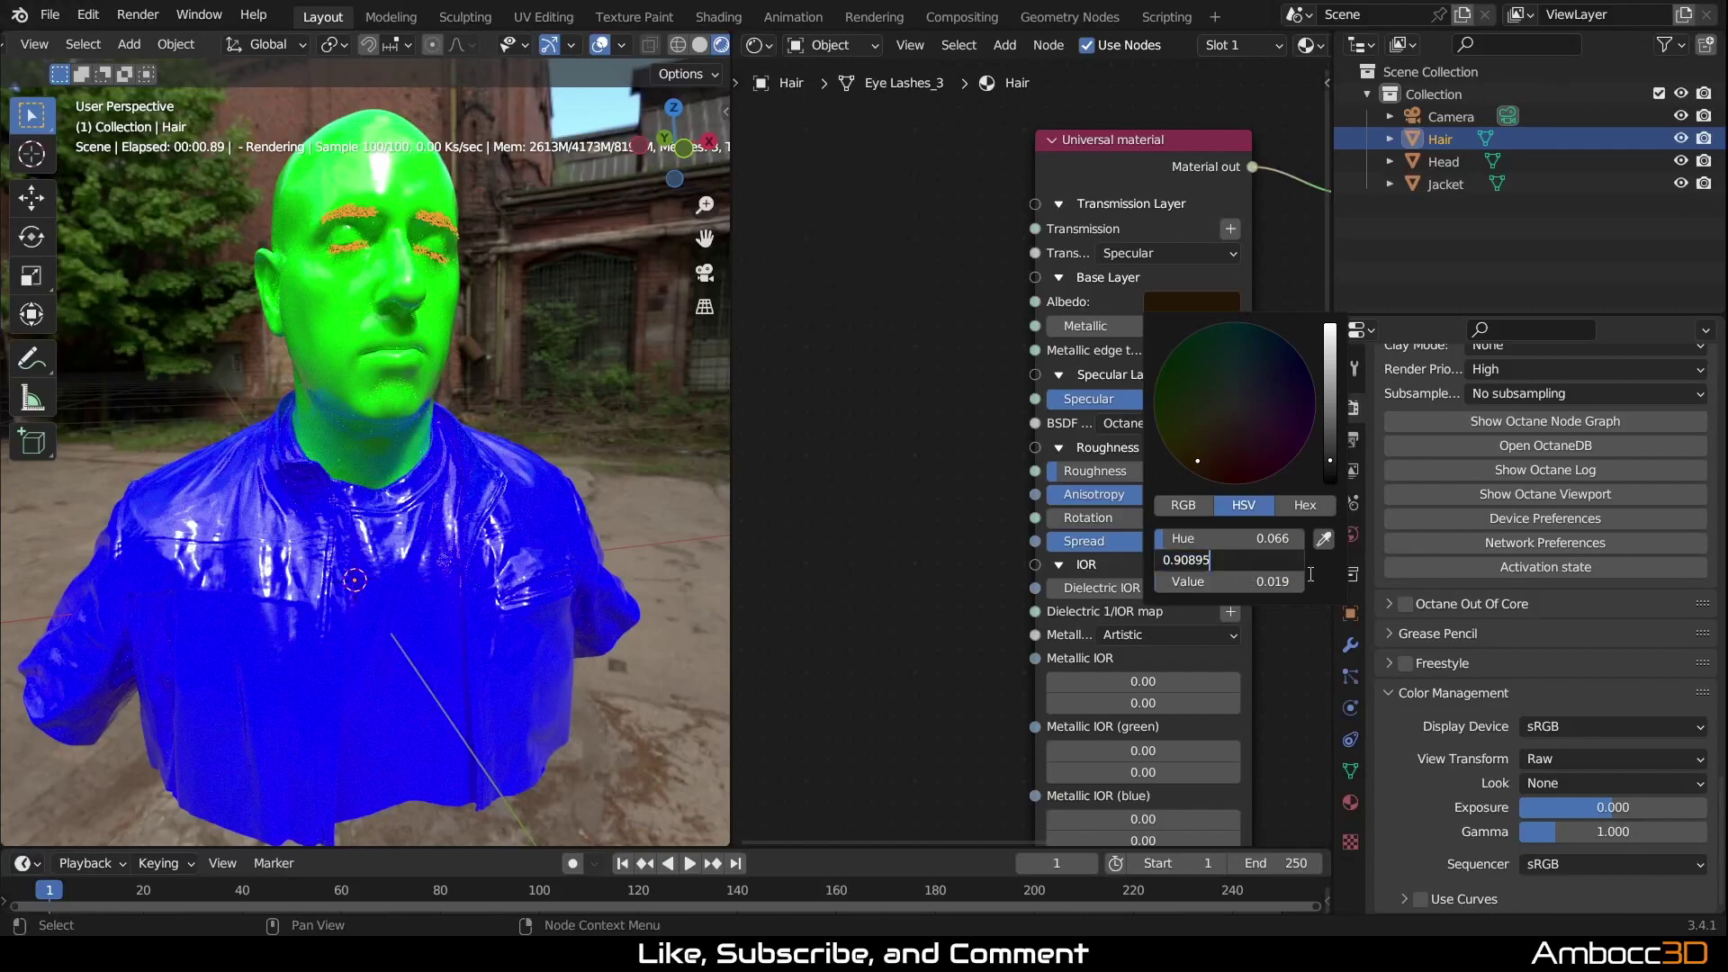
pyautogui.press('BackSpace')
pyautogui.press('BackSpace')
pyautogui.press('BackSpace')
pyautogui.press('Return')
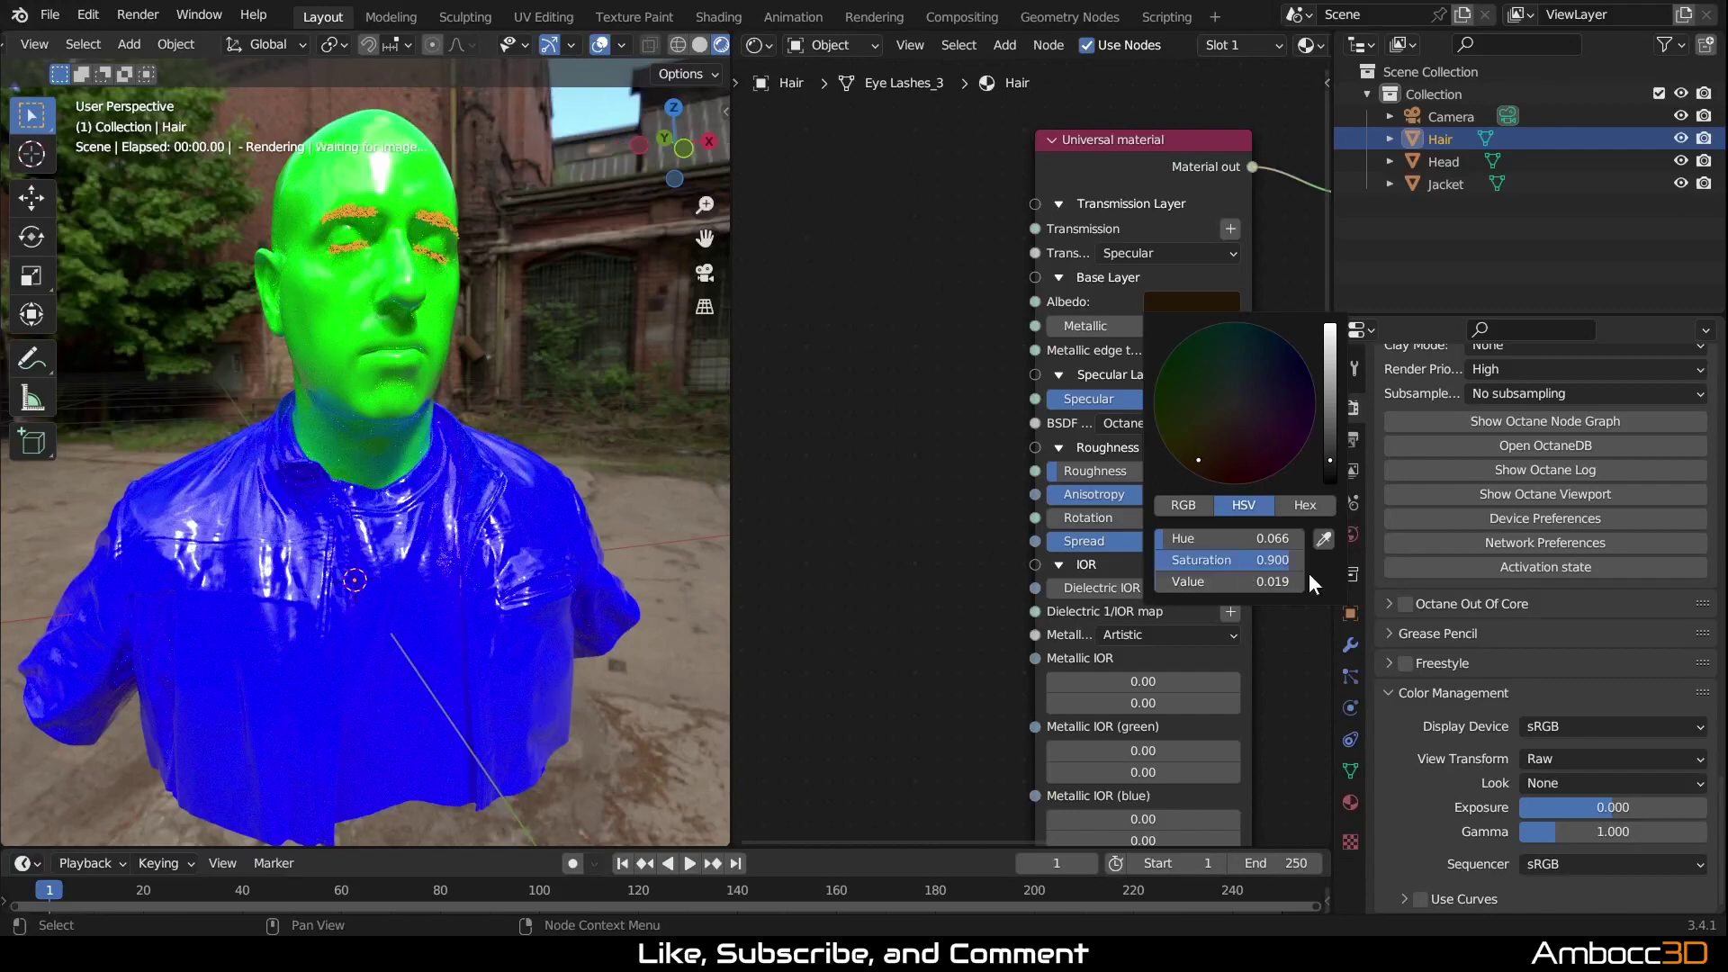
pyautogui.doubleClick(1257, 581)
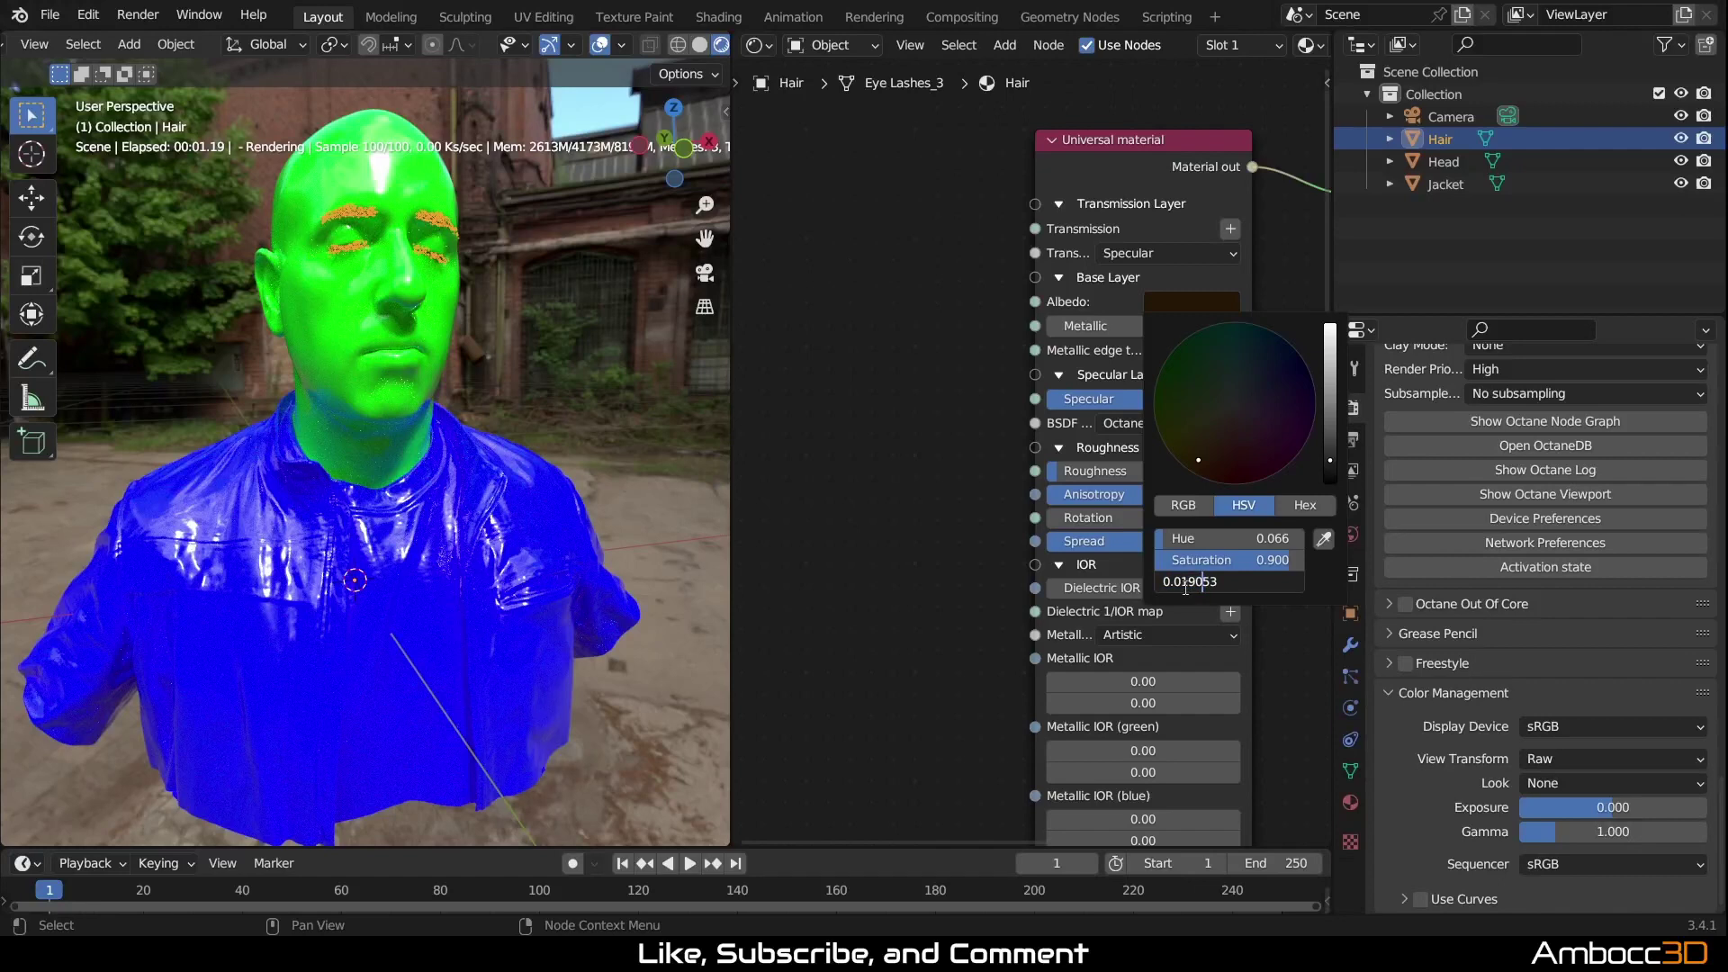
pyautogui.moveTo(1181, 583); pyautogui.dragTo(1372, 612)
pyautogui.write('2')
pyautogui.press('Return')
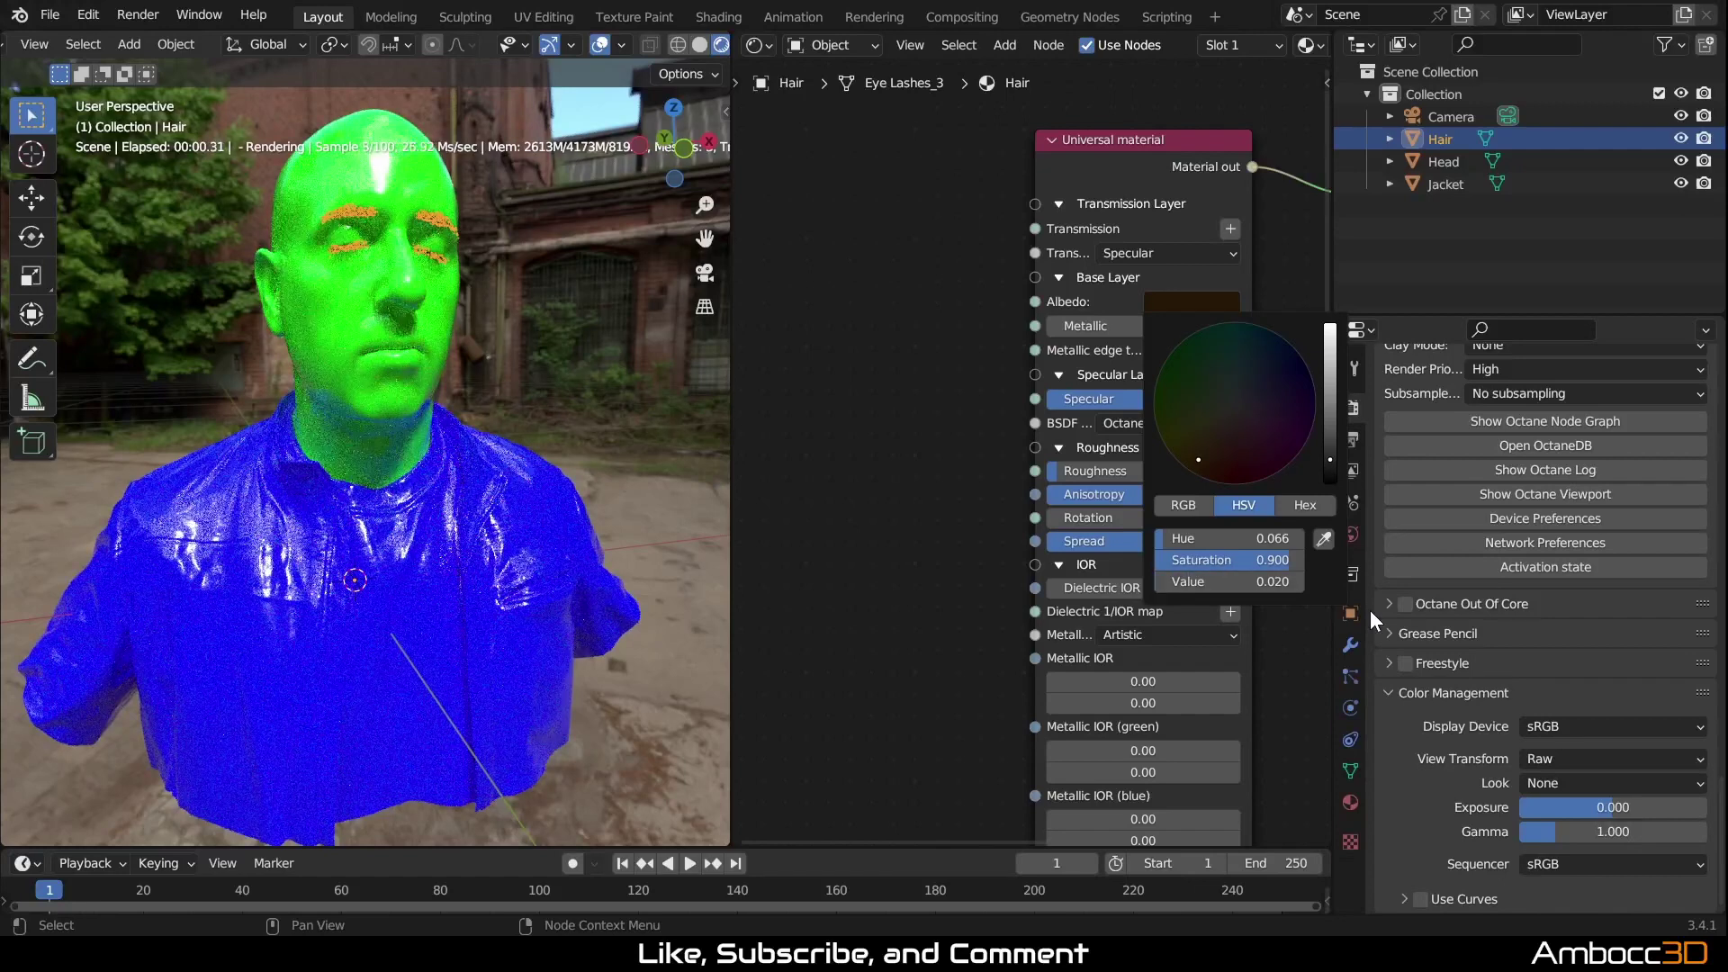
pyautogui.click(1525, 294)
# Step: Add an RGB image texture node beside the Universal material in the Jacket object's material
pyautogui.click(1446, 184)
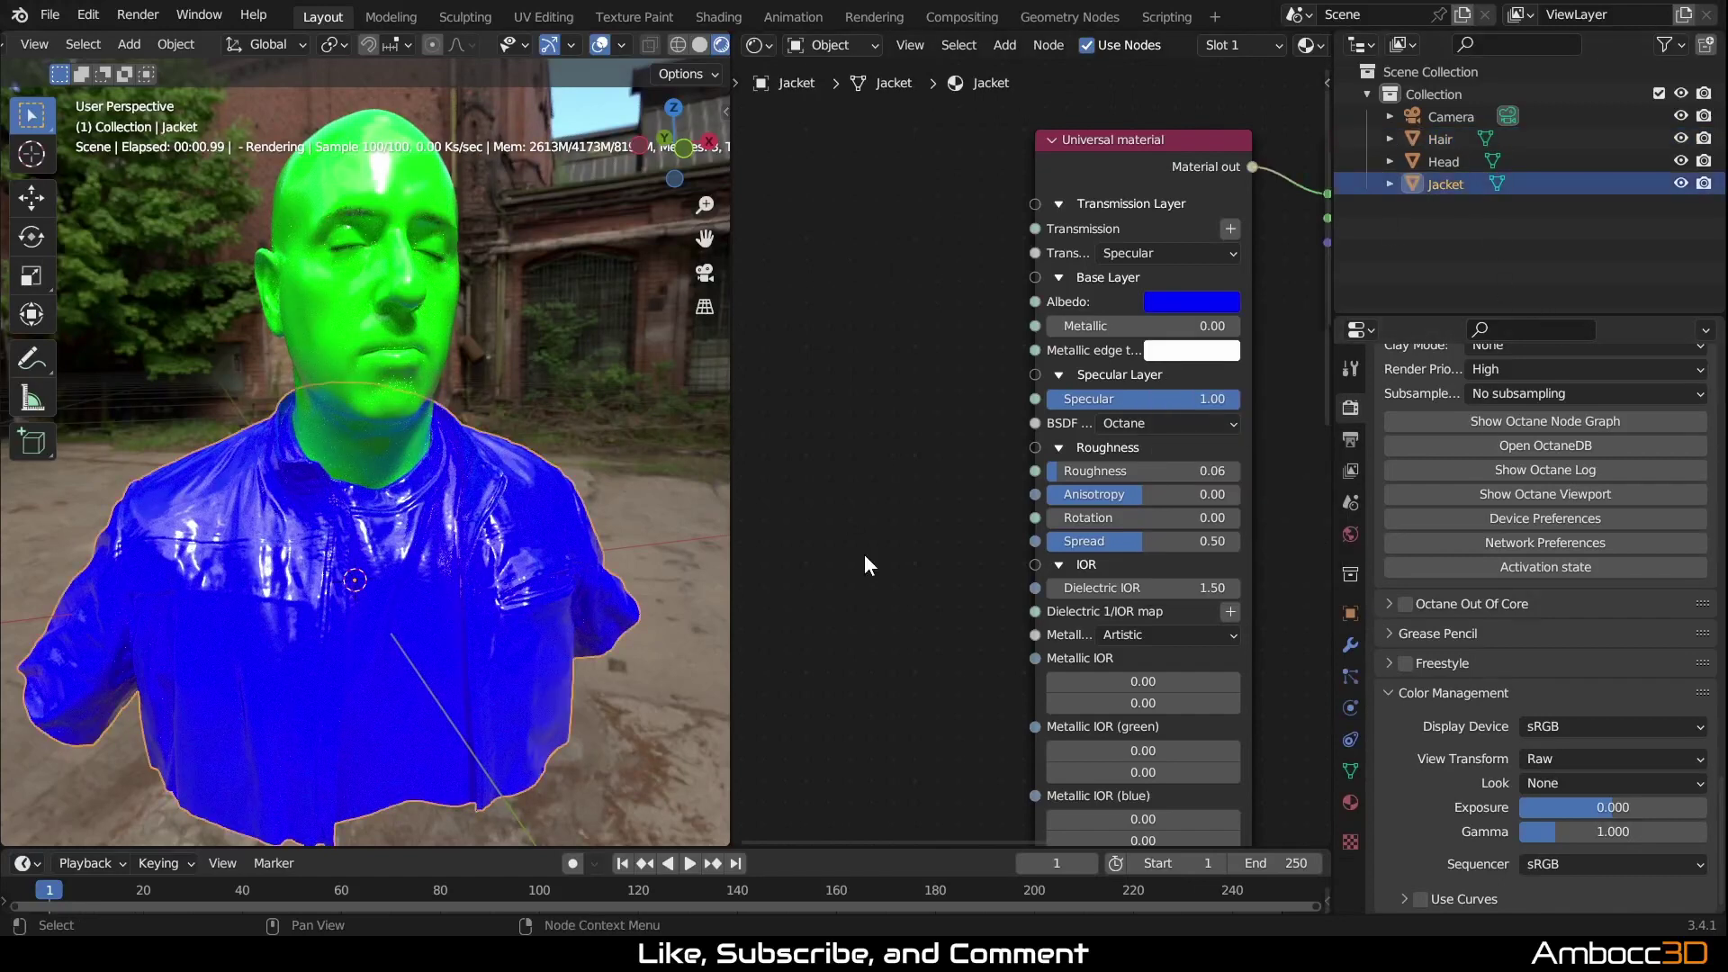
pyautogui.scroll(-3, 999, 509)
pyautogui.moveTo(999, 510)
pyautogui.mouseDown(button='middle')
pyautogui.moveTo(1045, 462)
pyautogui.moveTo(1054, 490)
pyautogui.moveTo(1061, 451)
pyautogui.moveTo(1068, 480)
pyautogui.moveTo(1038, 513)
pyautogui.moveTo(1034, 495)
pyautogui.moveTo(1023, 525)
pyautogui.moveTo(1020, 505)
pyautogui.mouseUp(button='middle')
pyautogui.scroll(-2, 1044, 462)
pyautogui.scroll(2, 1054, 499)
pyautogui.scroll(-1, 1053, 499)
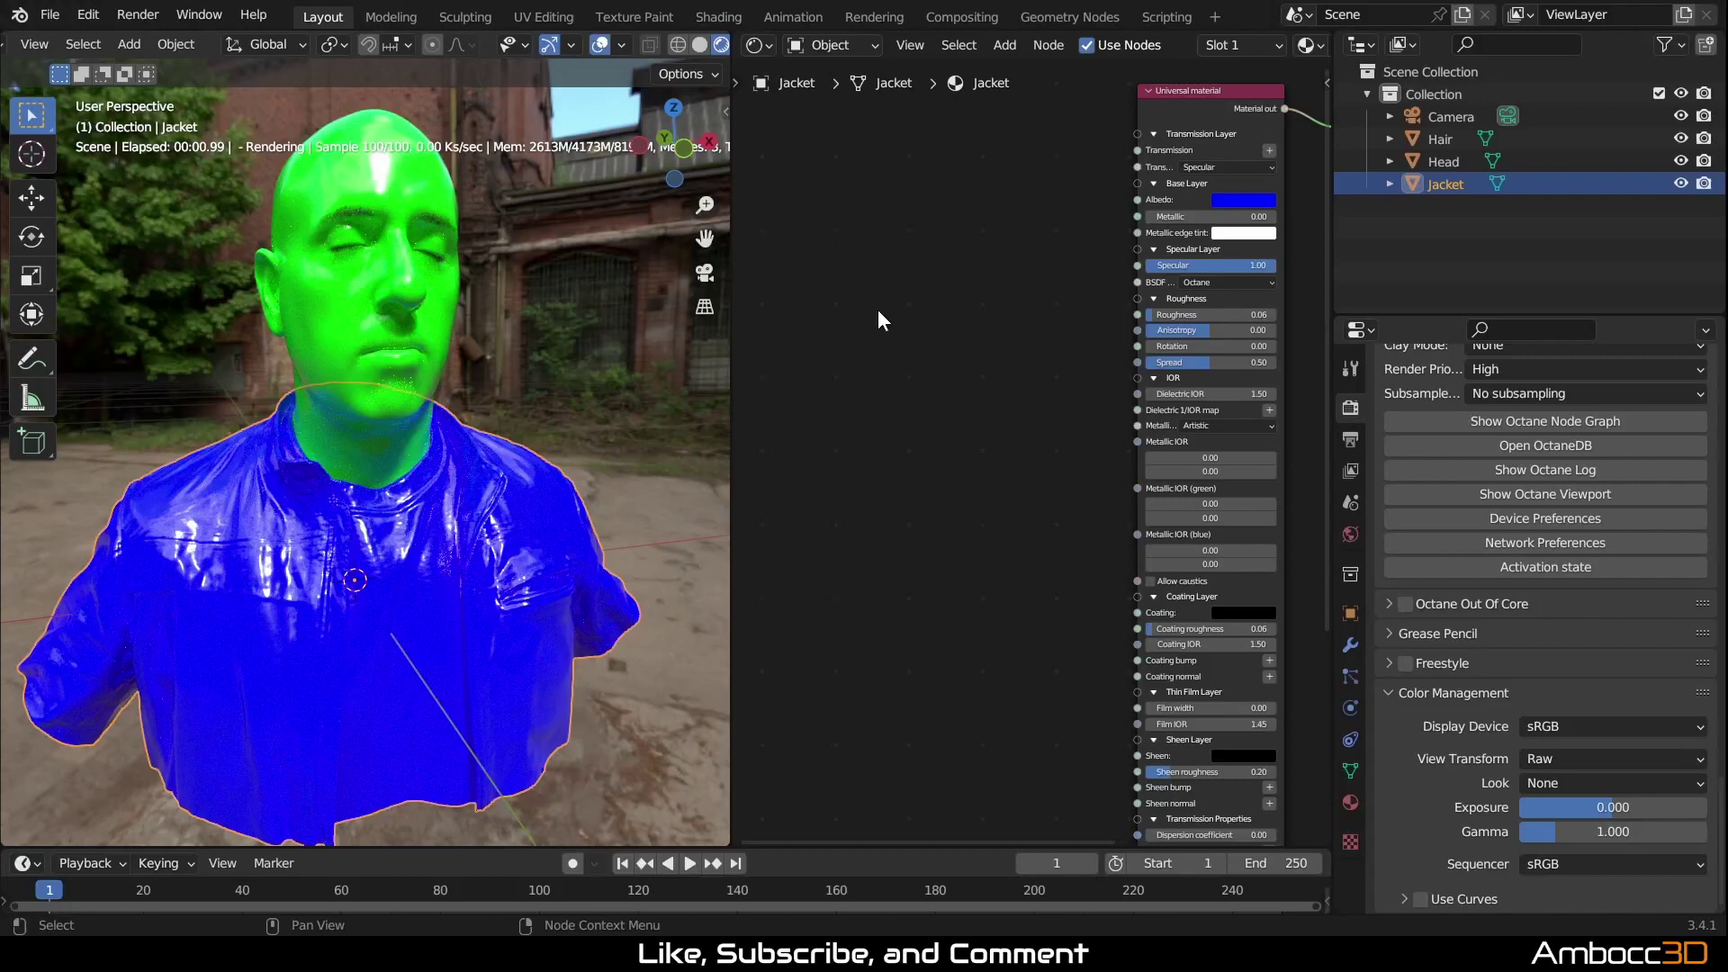
pyautogui.hotkey('shift', 'a')
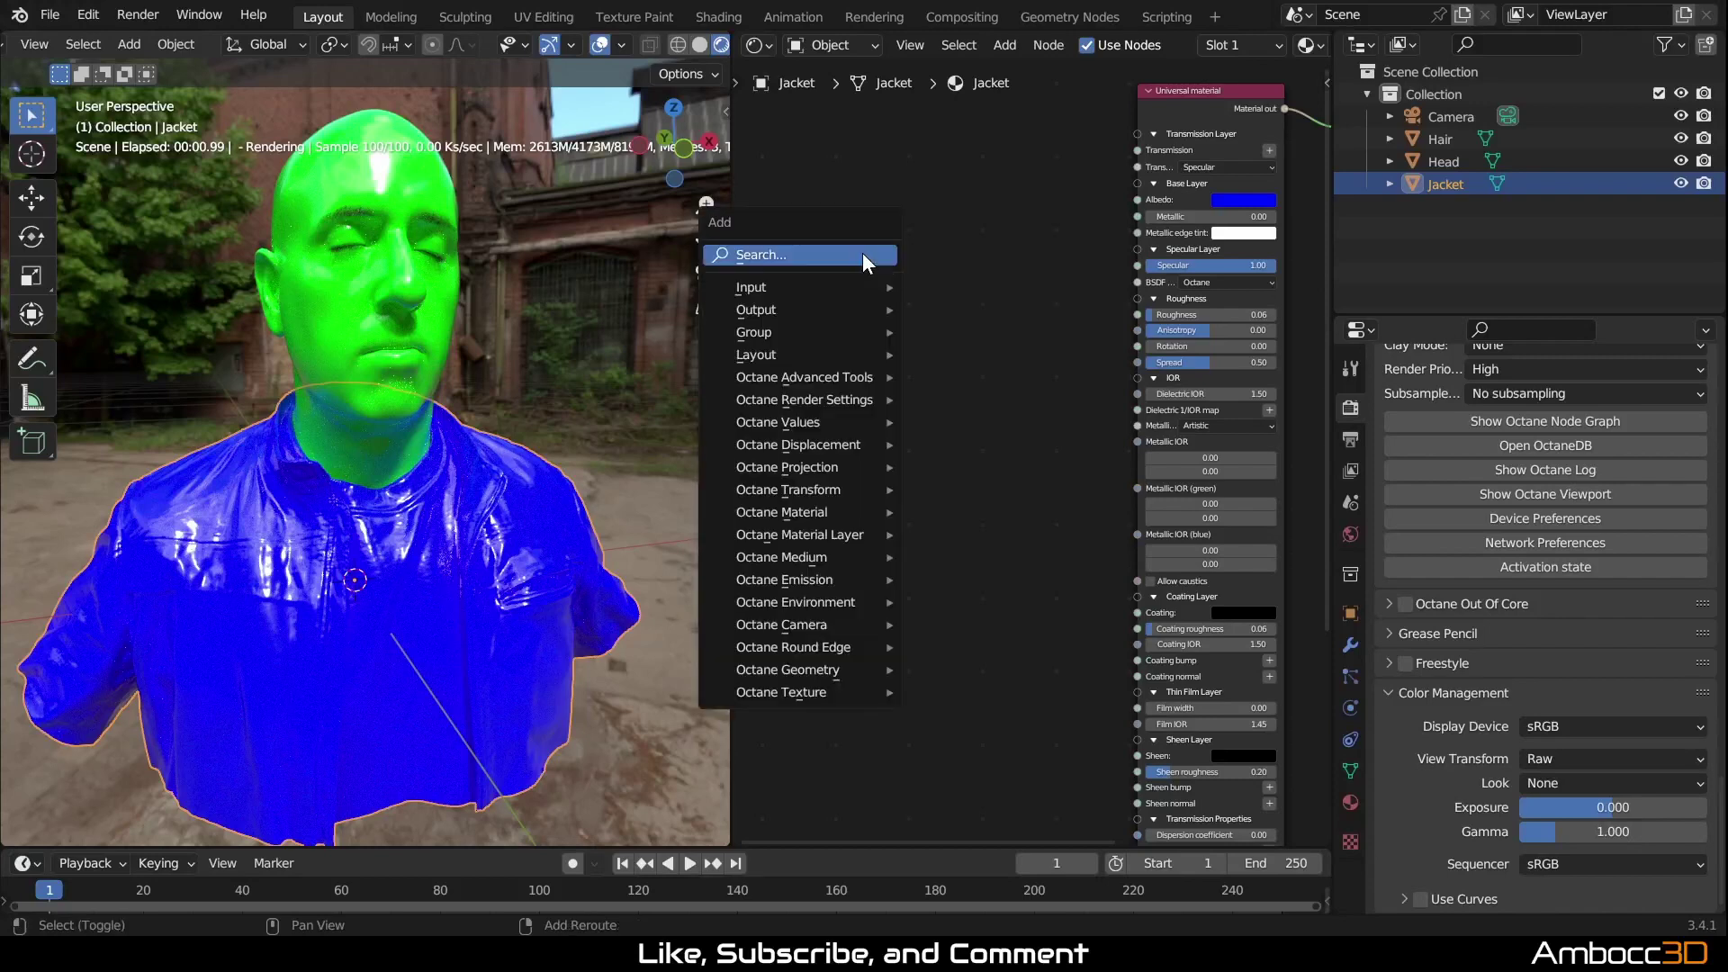
pyautogui.moveTo(816, 693)
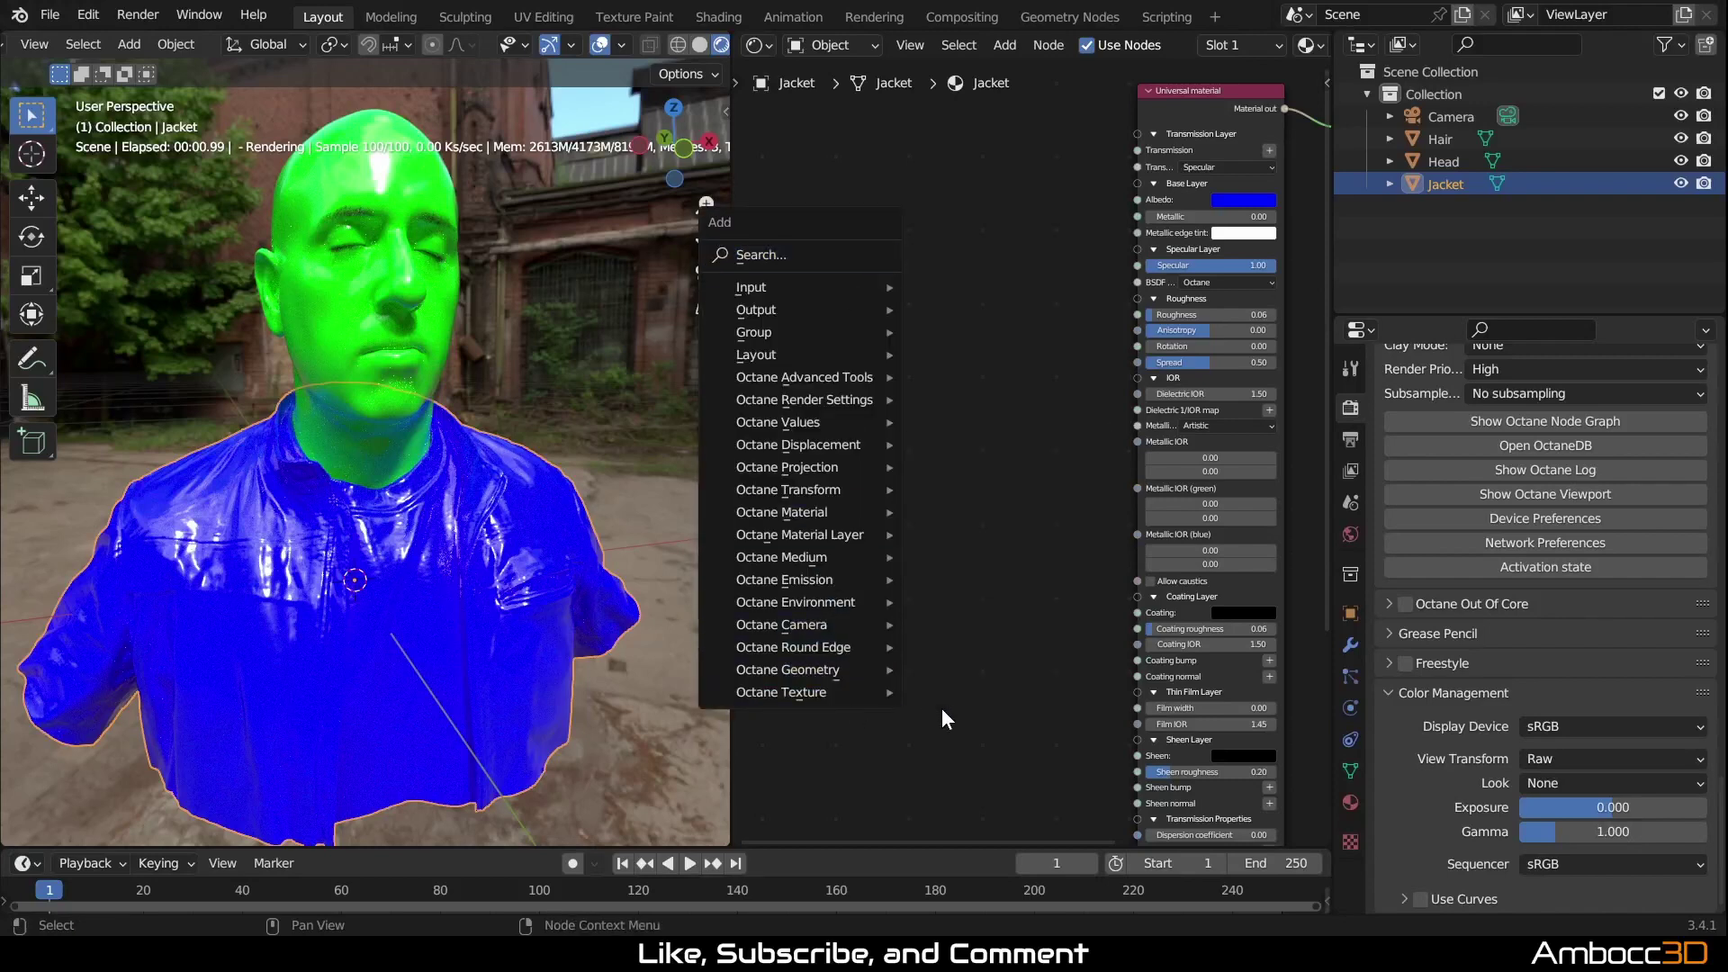
pyautogui.moveTo(991, 601)
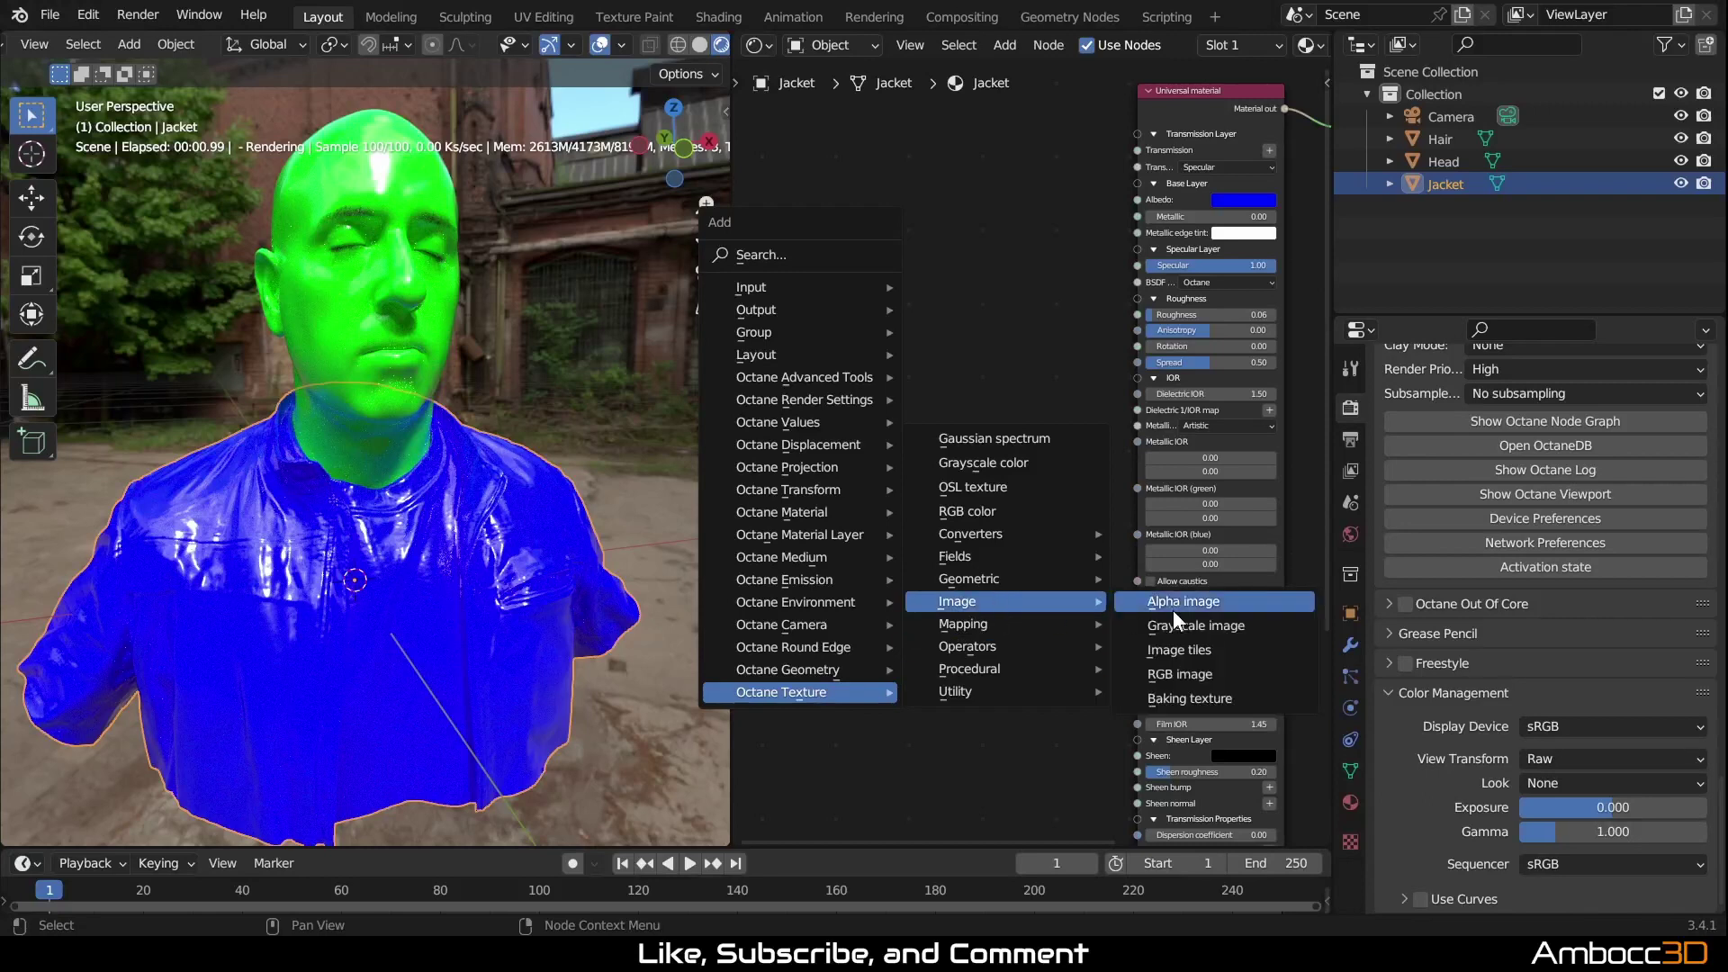
pyautogui.click(1175, 674)
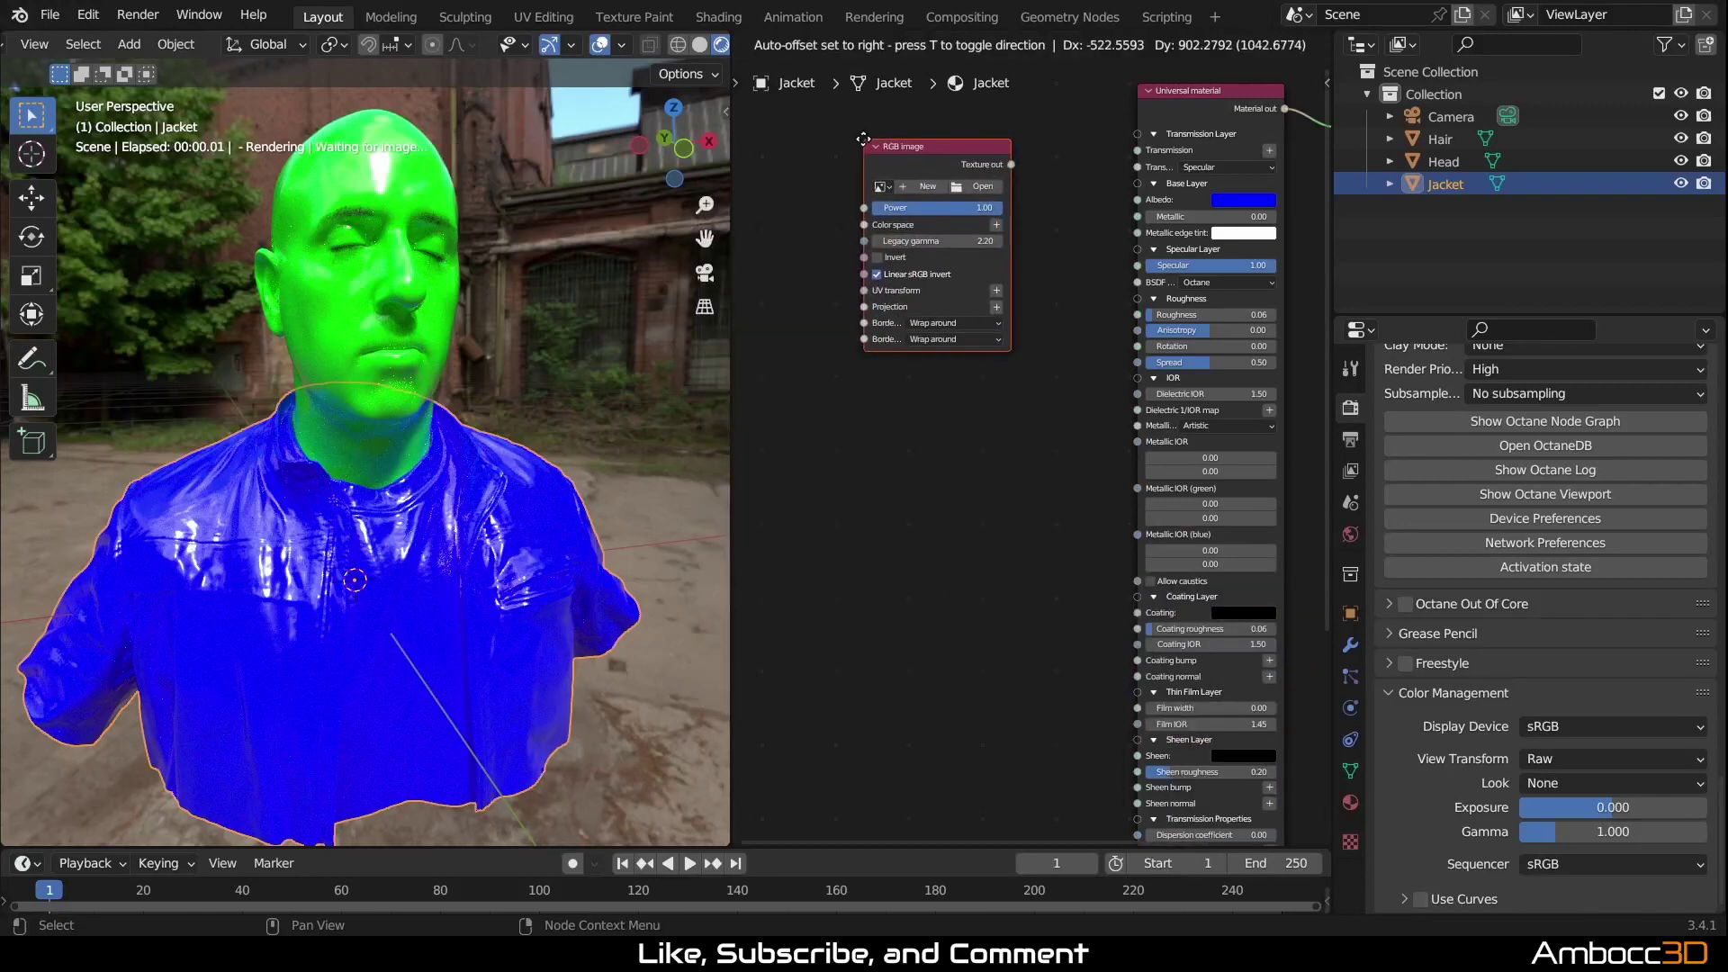
pyautogui.click(849, 110)
# Step: Add a Grayscale image texture node below the RGB image node in the Jacket material
pyautogui.hotkey('shift', 'a')
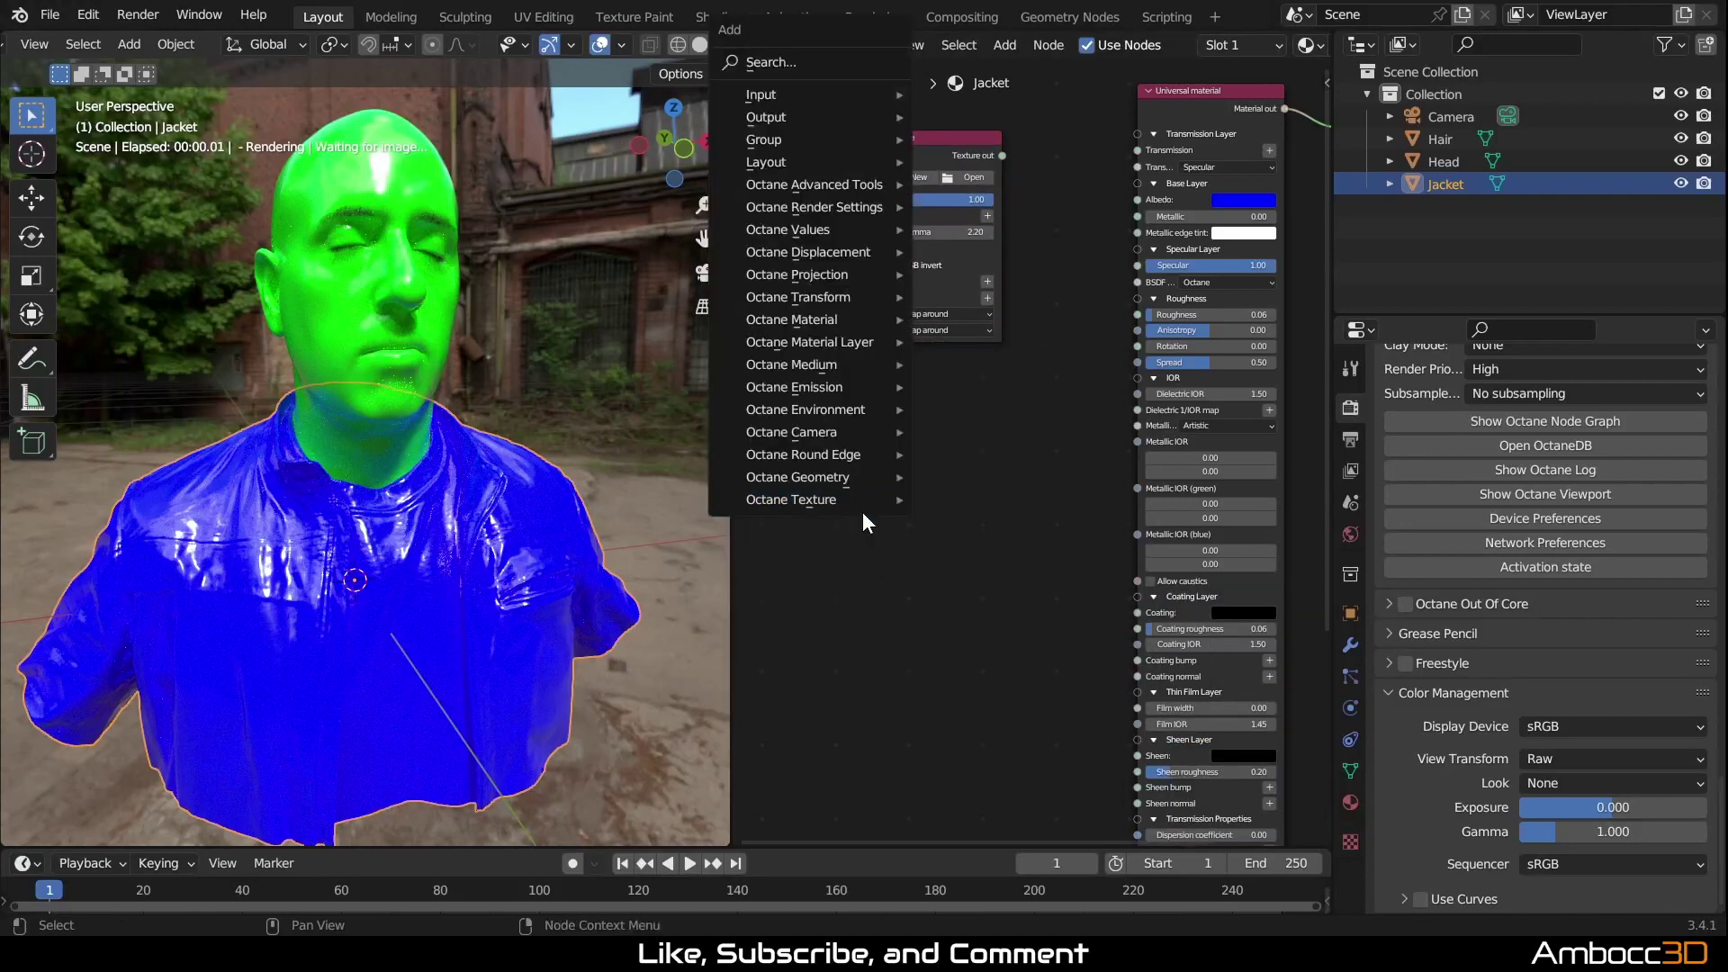
pyautogui.moveTo(867, 502)
pyautogui.moveTo(987, 759)
pyautogui.moveTo(1008, 665)
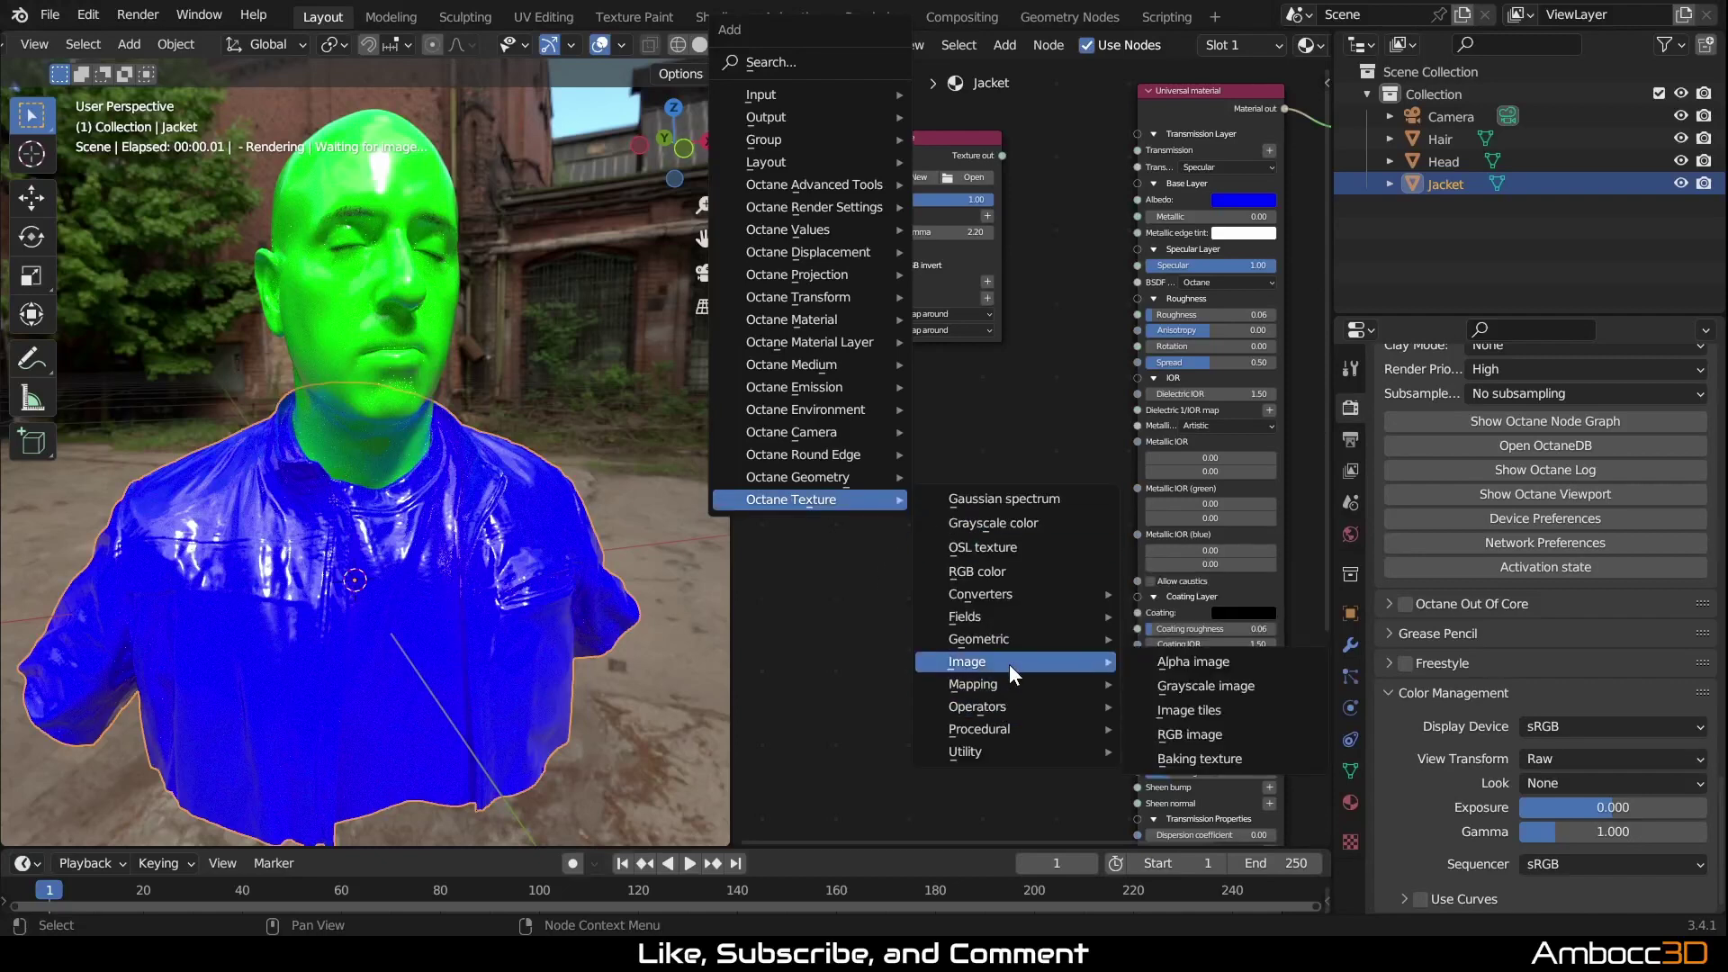
pyautogui.click(1181, 682)
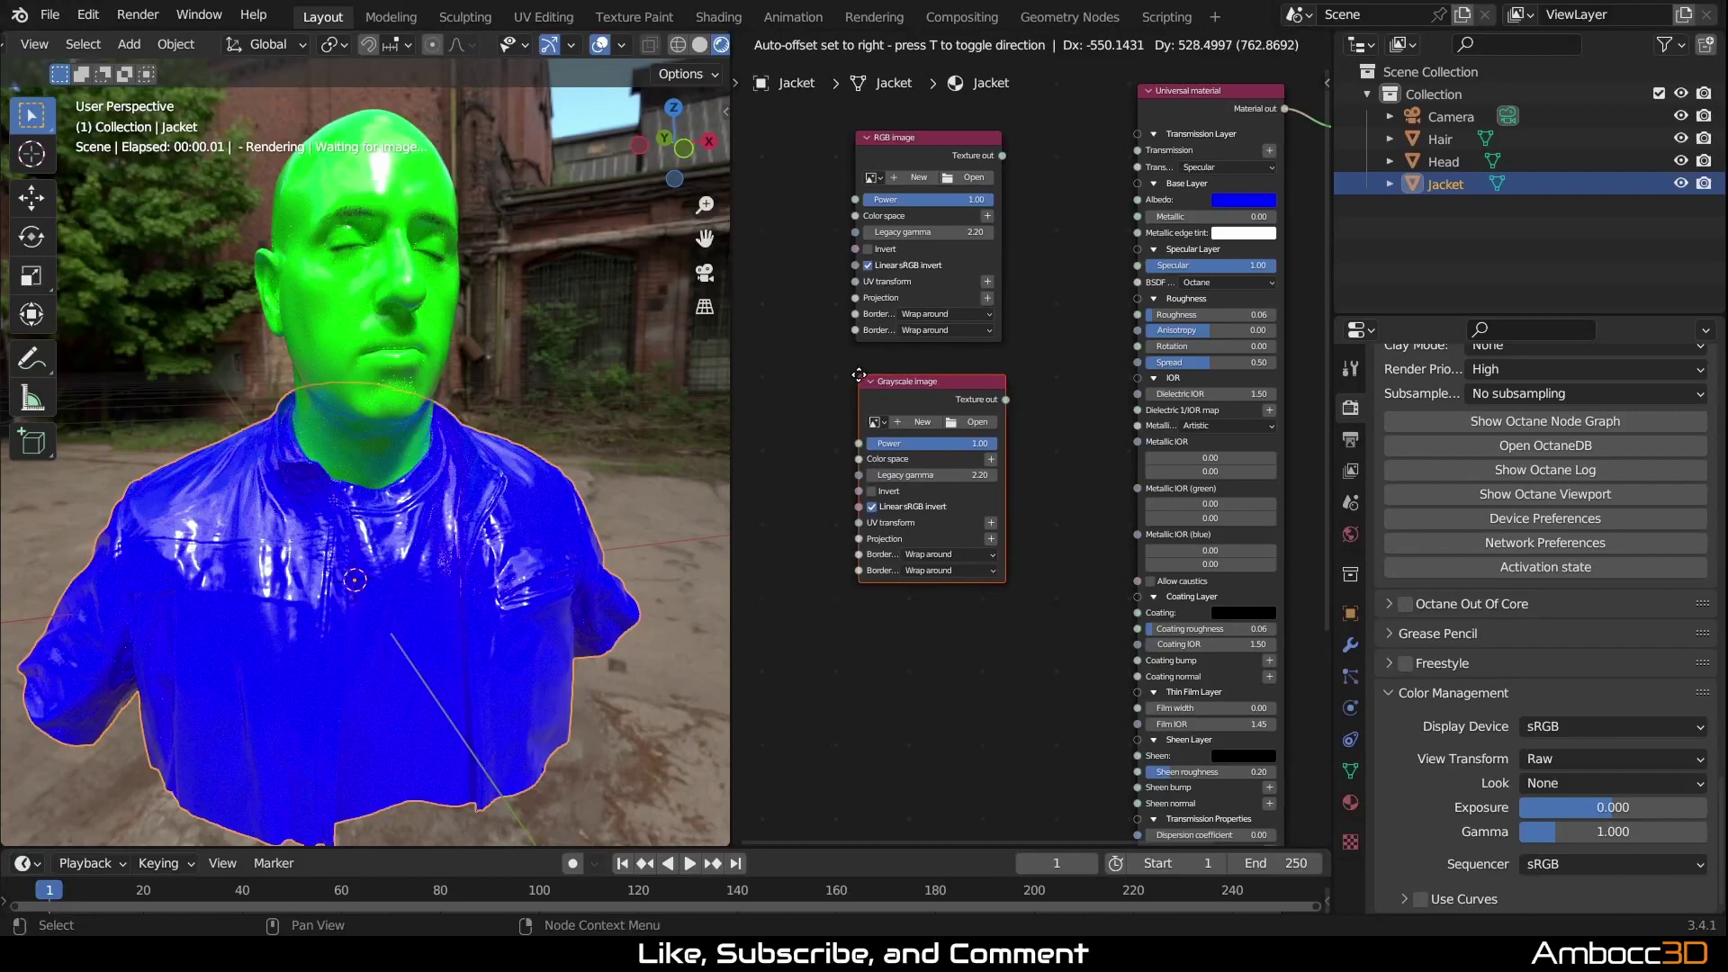
pyautogui.click(859, 375)
# Step: Stack the RGB image and Grayscale image nodes farther away from the Universal material to leave room for connections
pyautogui.moveTo(1046, 402); pyautogui.dragTo(1078, 493, button='middle')
pyautogui.scroll(-1, 1027, 450)
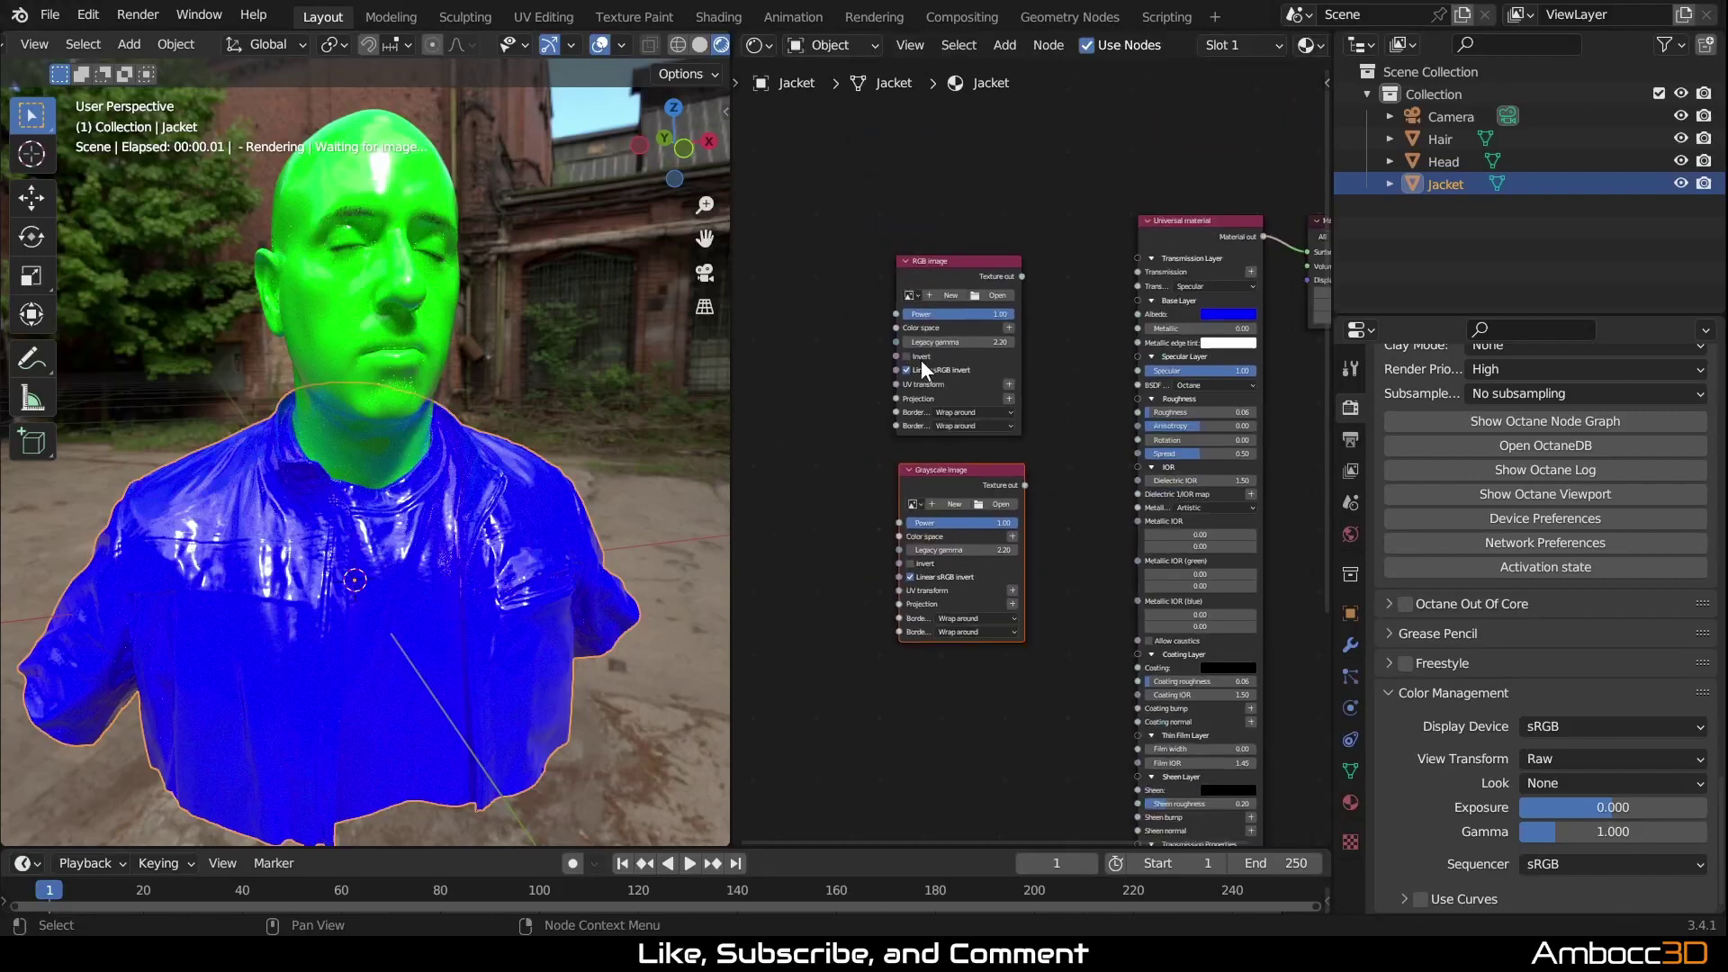
pyautogui.scroll(2, 923, 491)
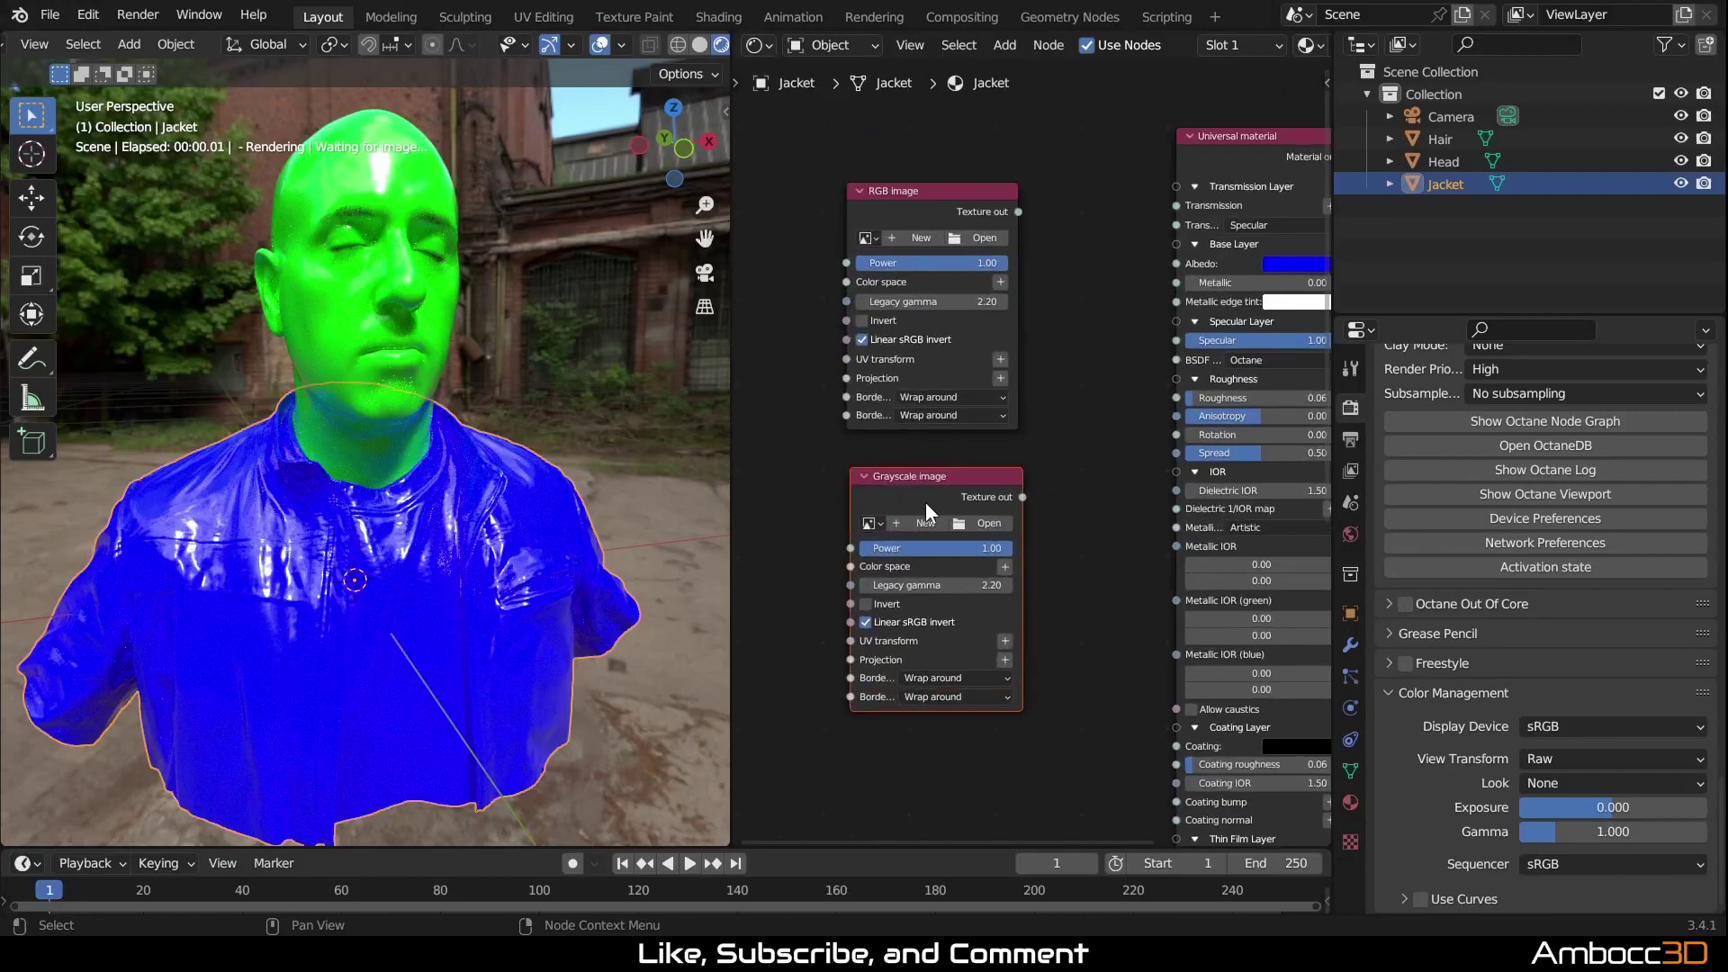
pyautogui.moveTo(927, 484); pyautogui.dragTo(847, 460)
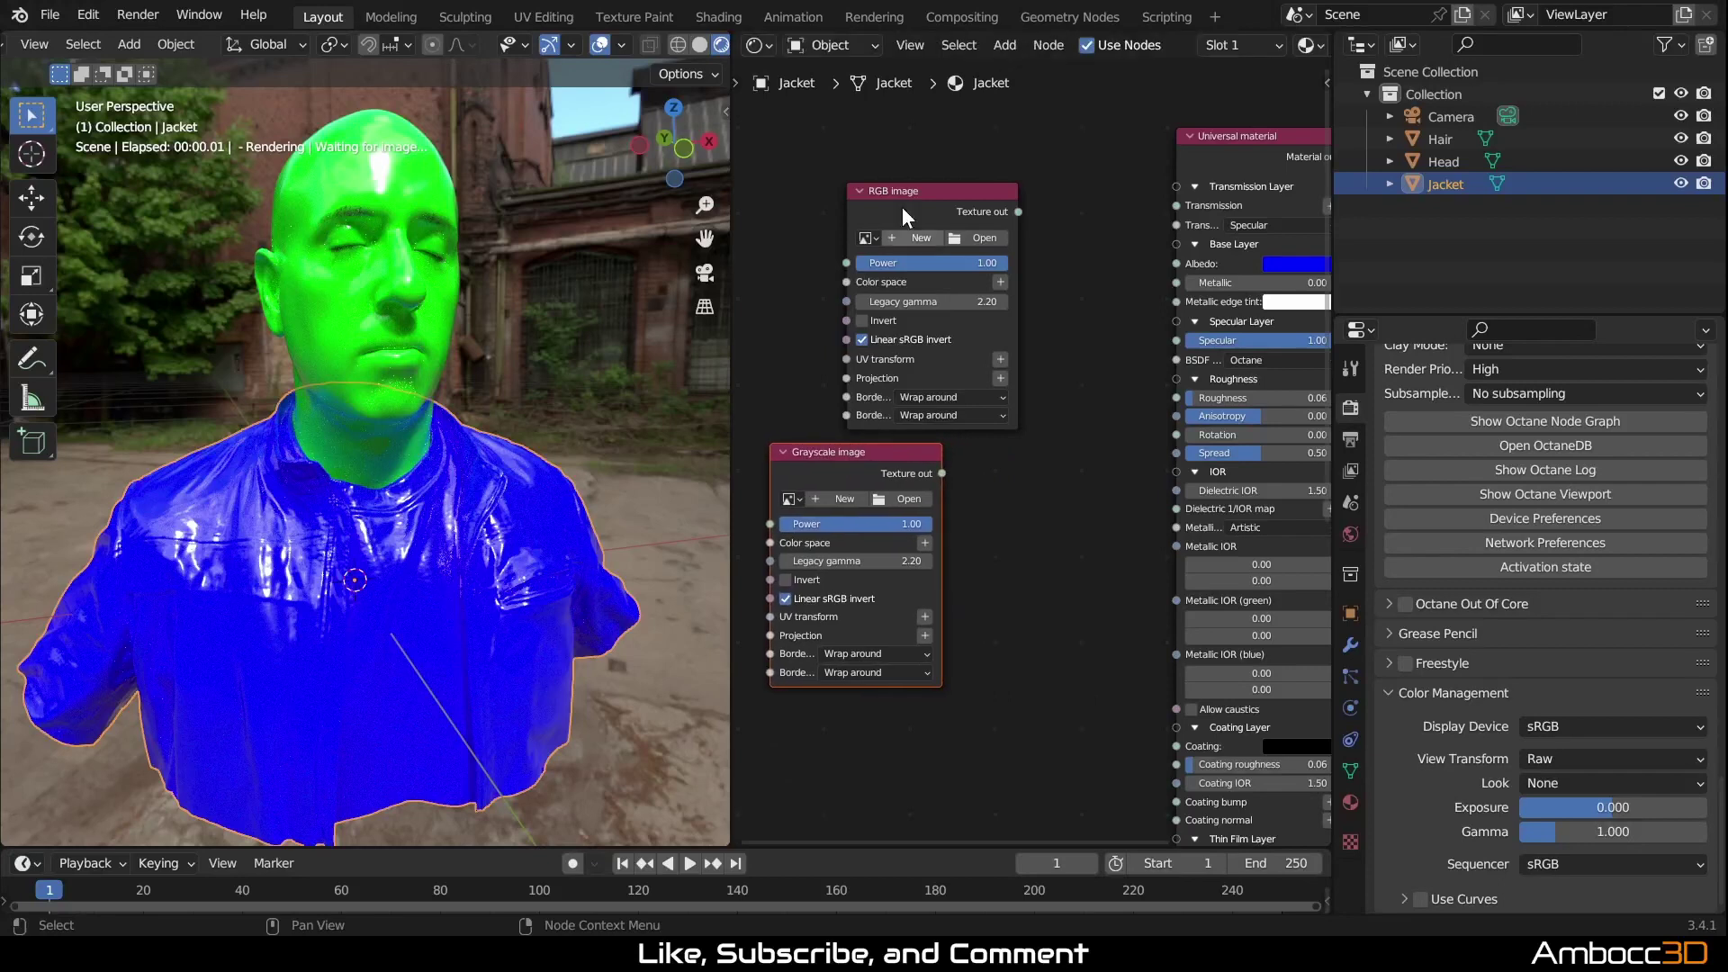
pyautogui.moveTo(941, 201); pyautogui.dragTo(868, 145)
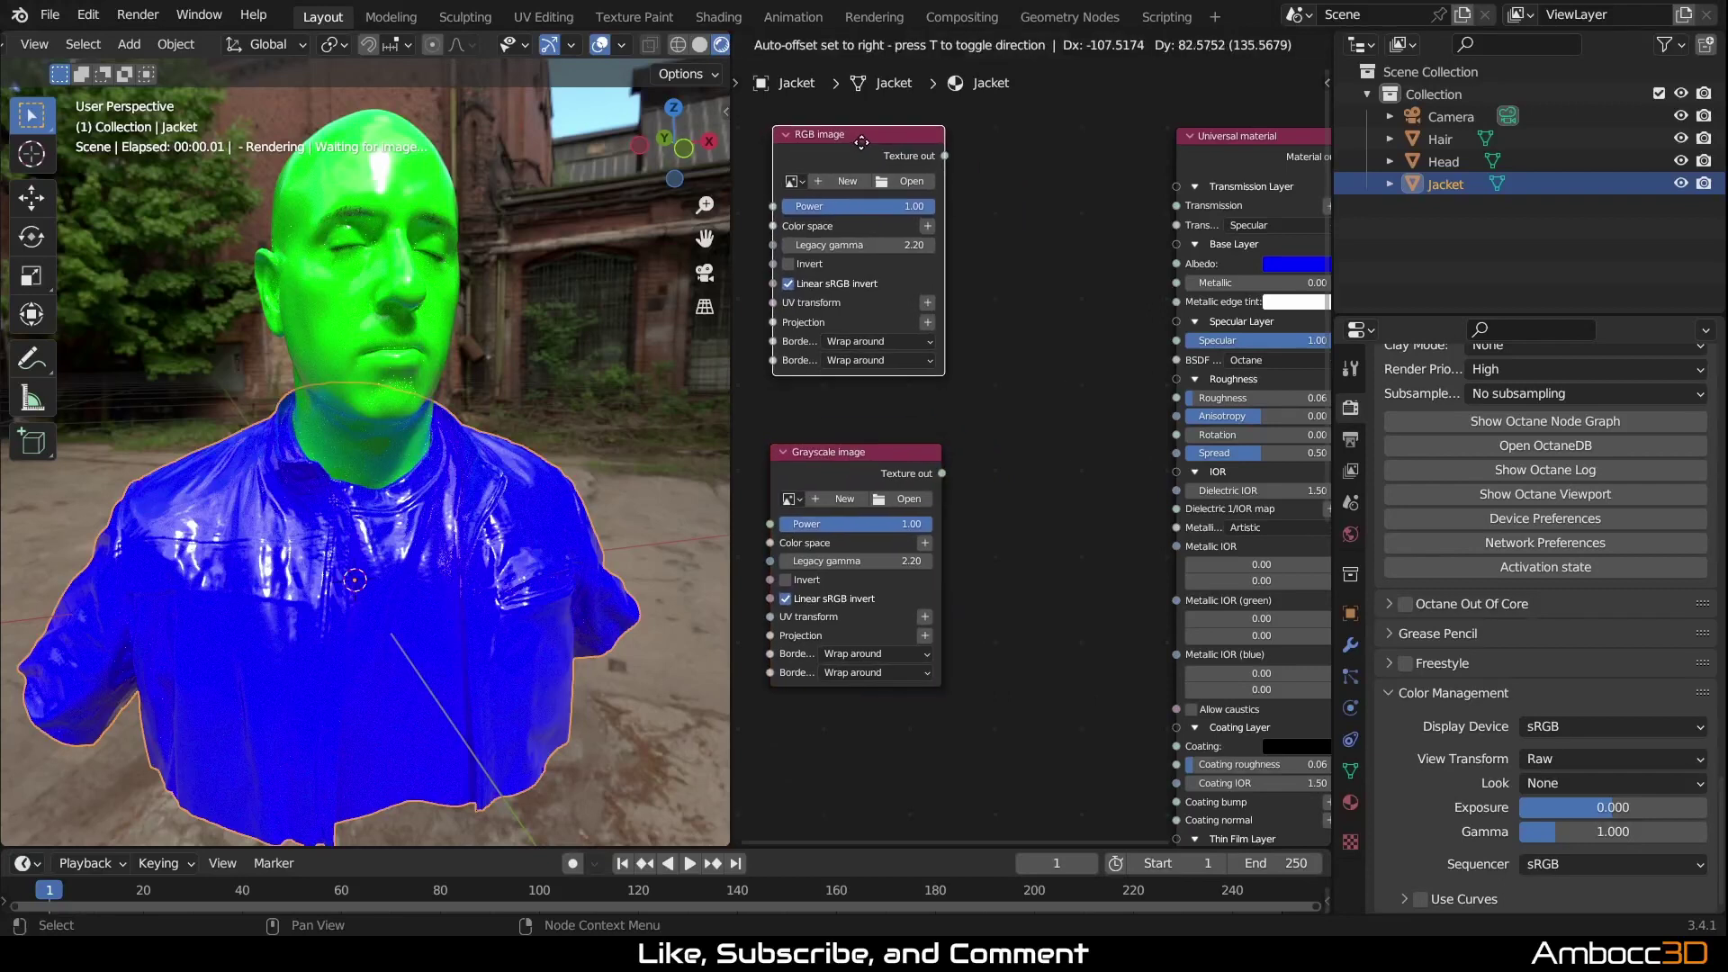
pyautogui.moveTo(829, 455); pyautogui.dragTo(830, 407)
pyautogui.click(1032, 264)
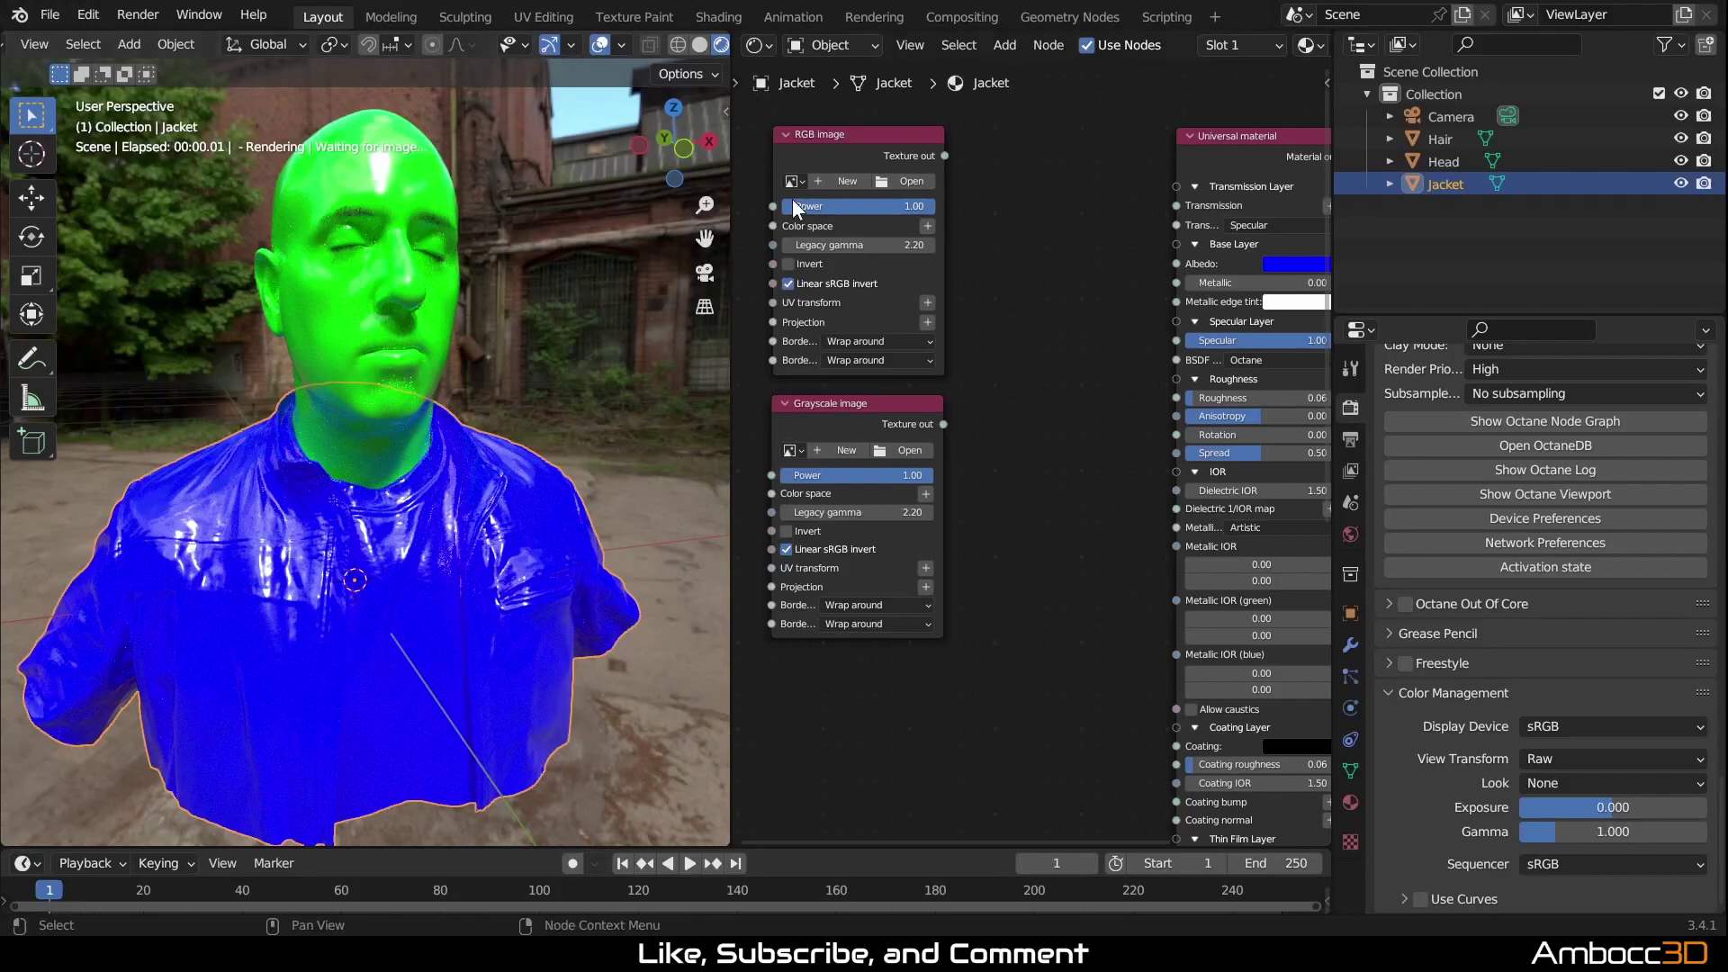
# Step: Load Jacket_Colour.jpg from the Ten 24 - Free Head Scan folder's JPG Textures\Jacket subfolder into the RGB image node
pyautogui.click(917, 186)
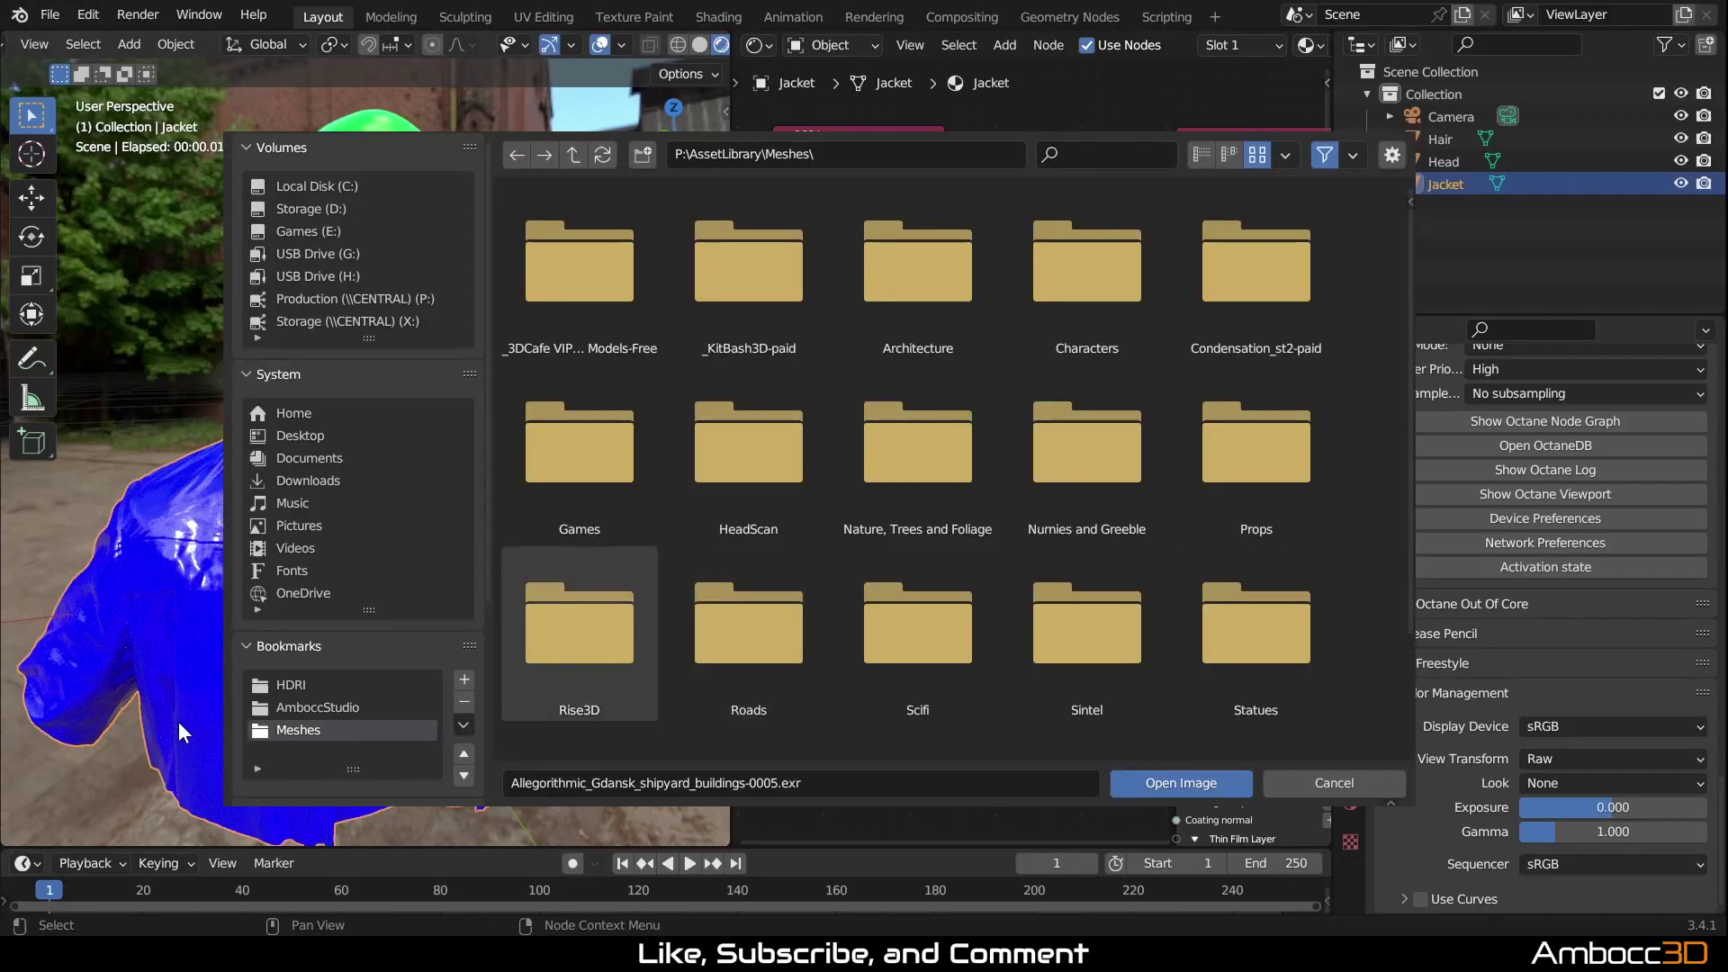
pyautogui.click(741, 492)
pyautogui.click(602, 330)
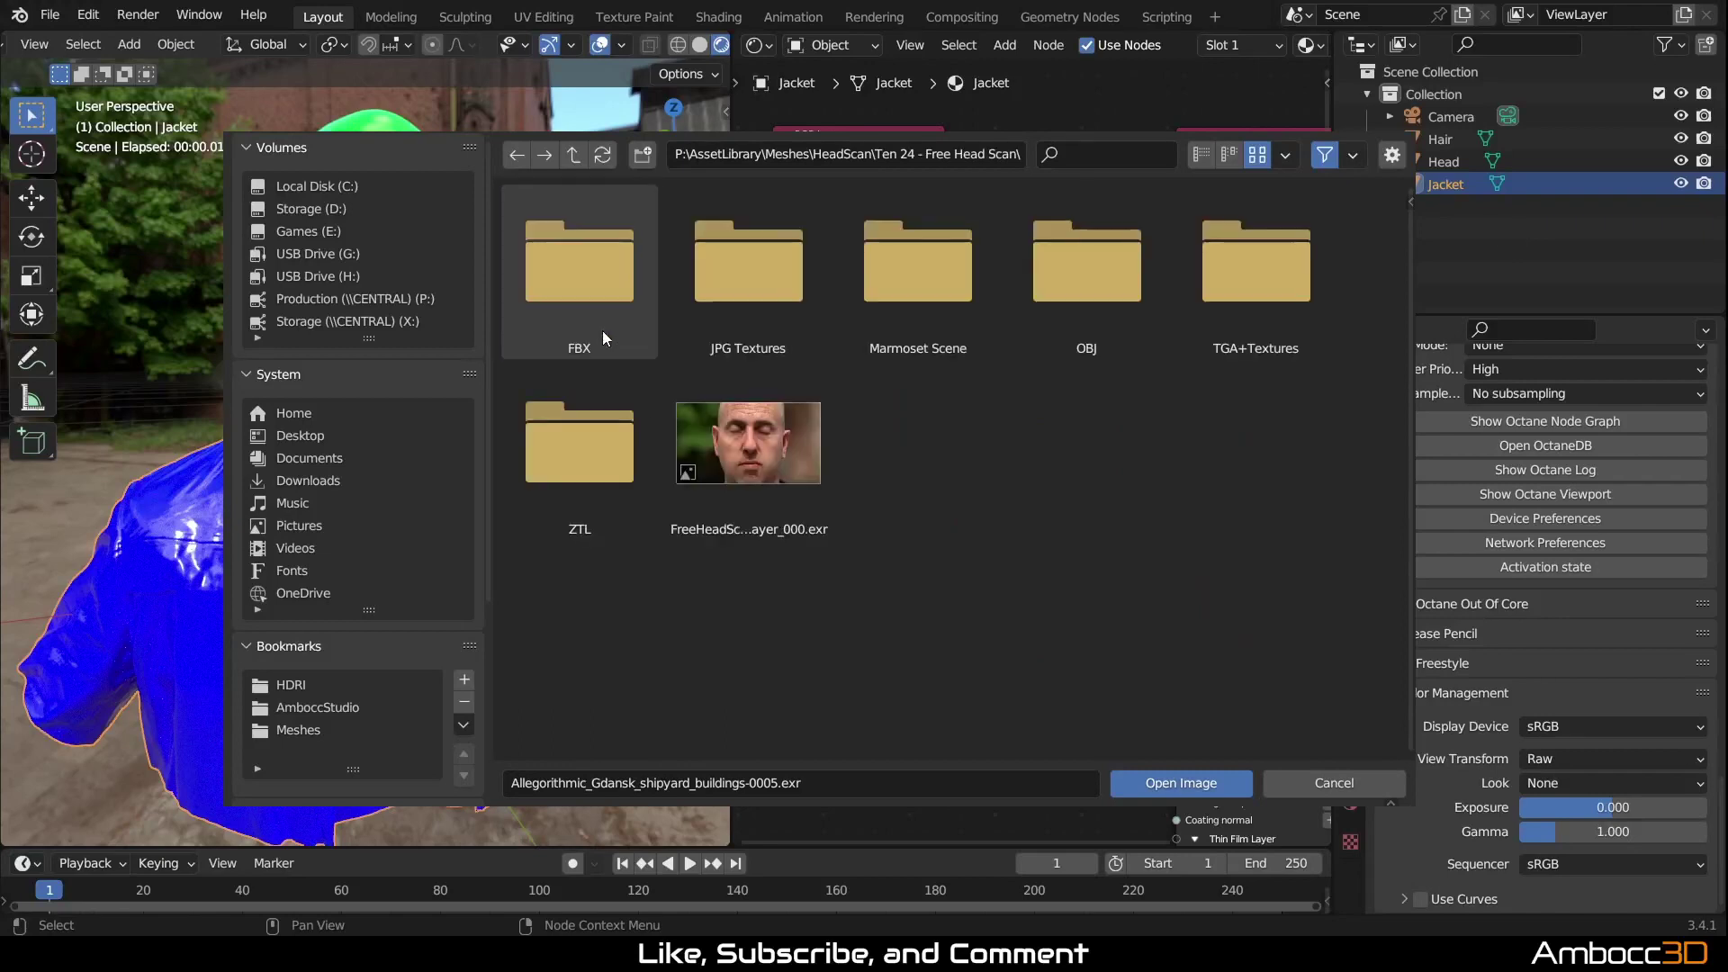
pyautogui.click(737, 316)
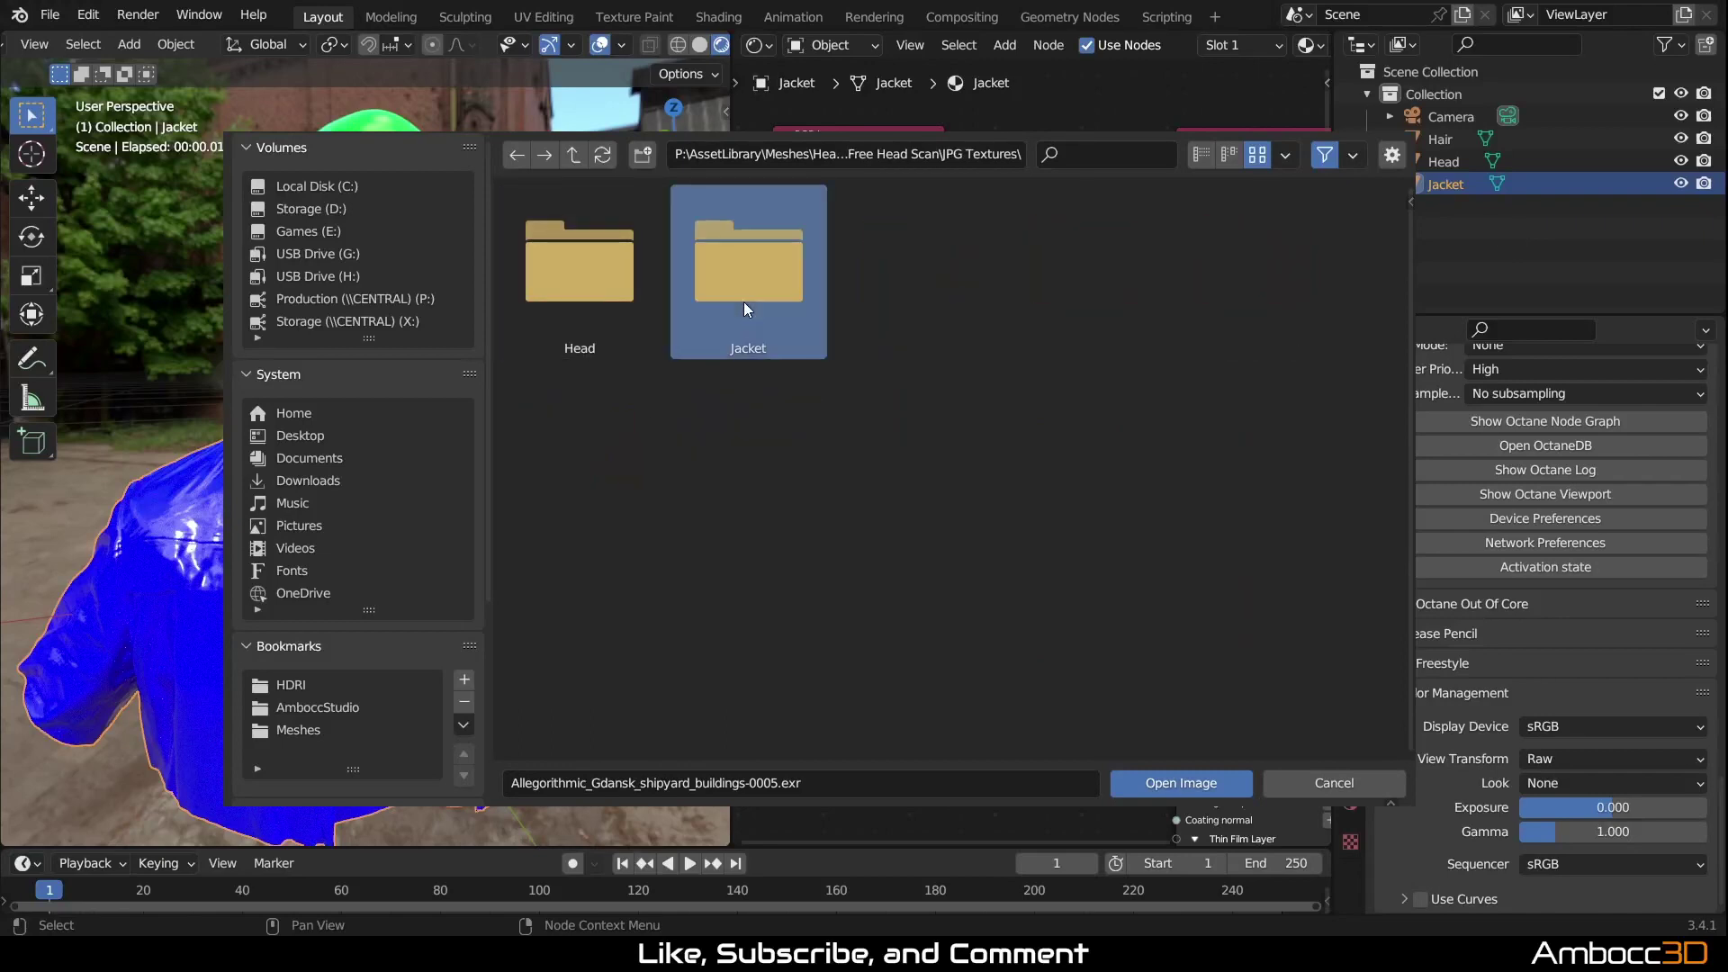
pyautogui.click(744, 301)
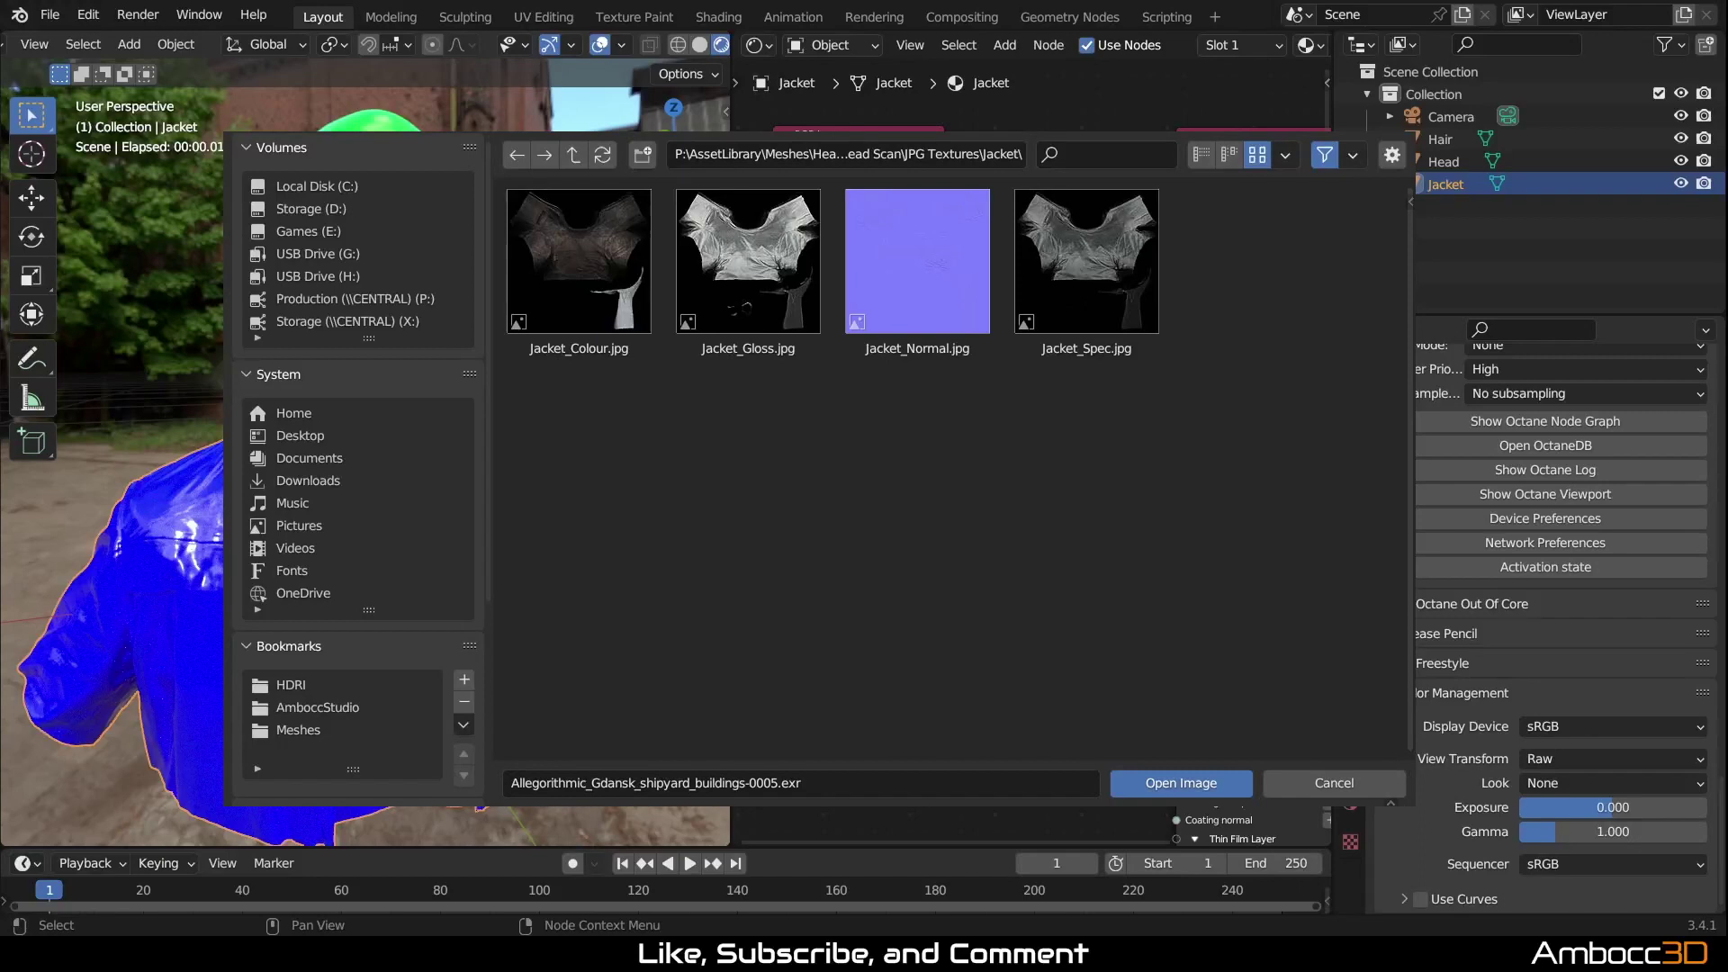
pyautogui.doubleClick(579, 261)
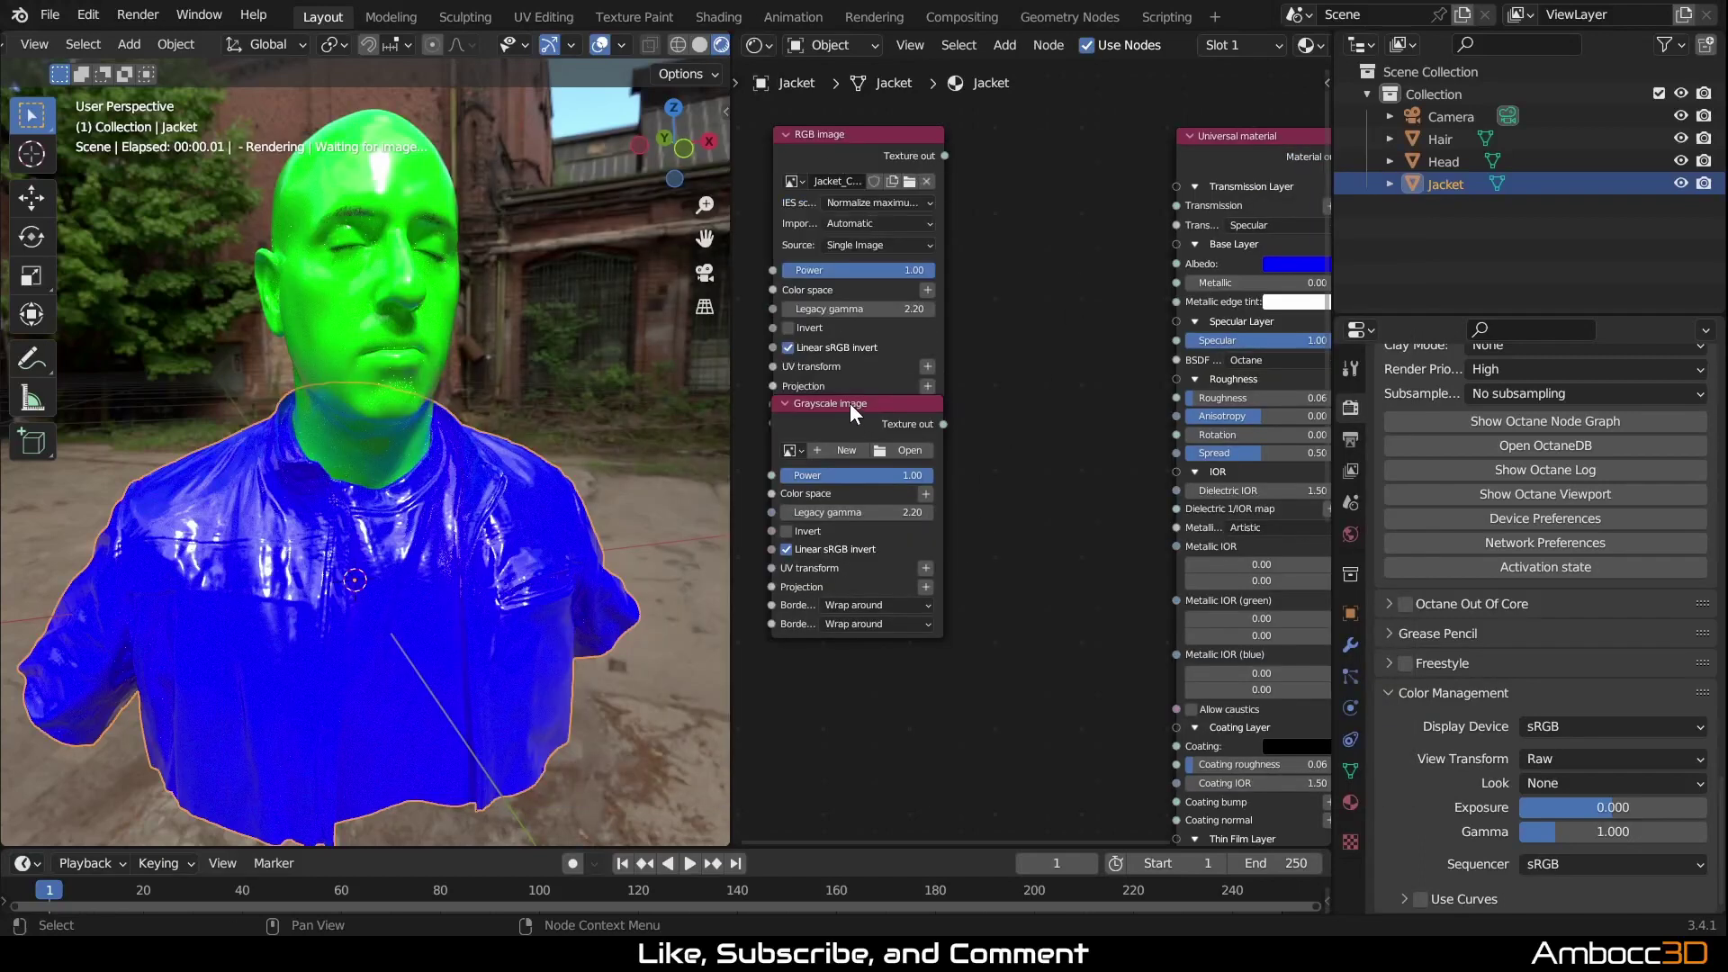
# Step: Move the Grayscale image node clear of the RGB image node and connect the jacket colour texture to the Universal material's Albedo
pyautogui.moveTo(853, 412); pyautogui.dragTo(857, 476)
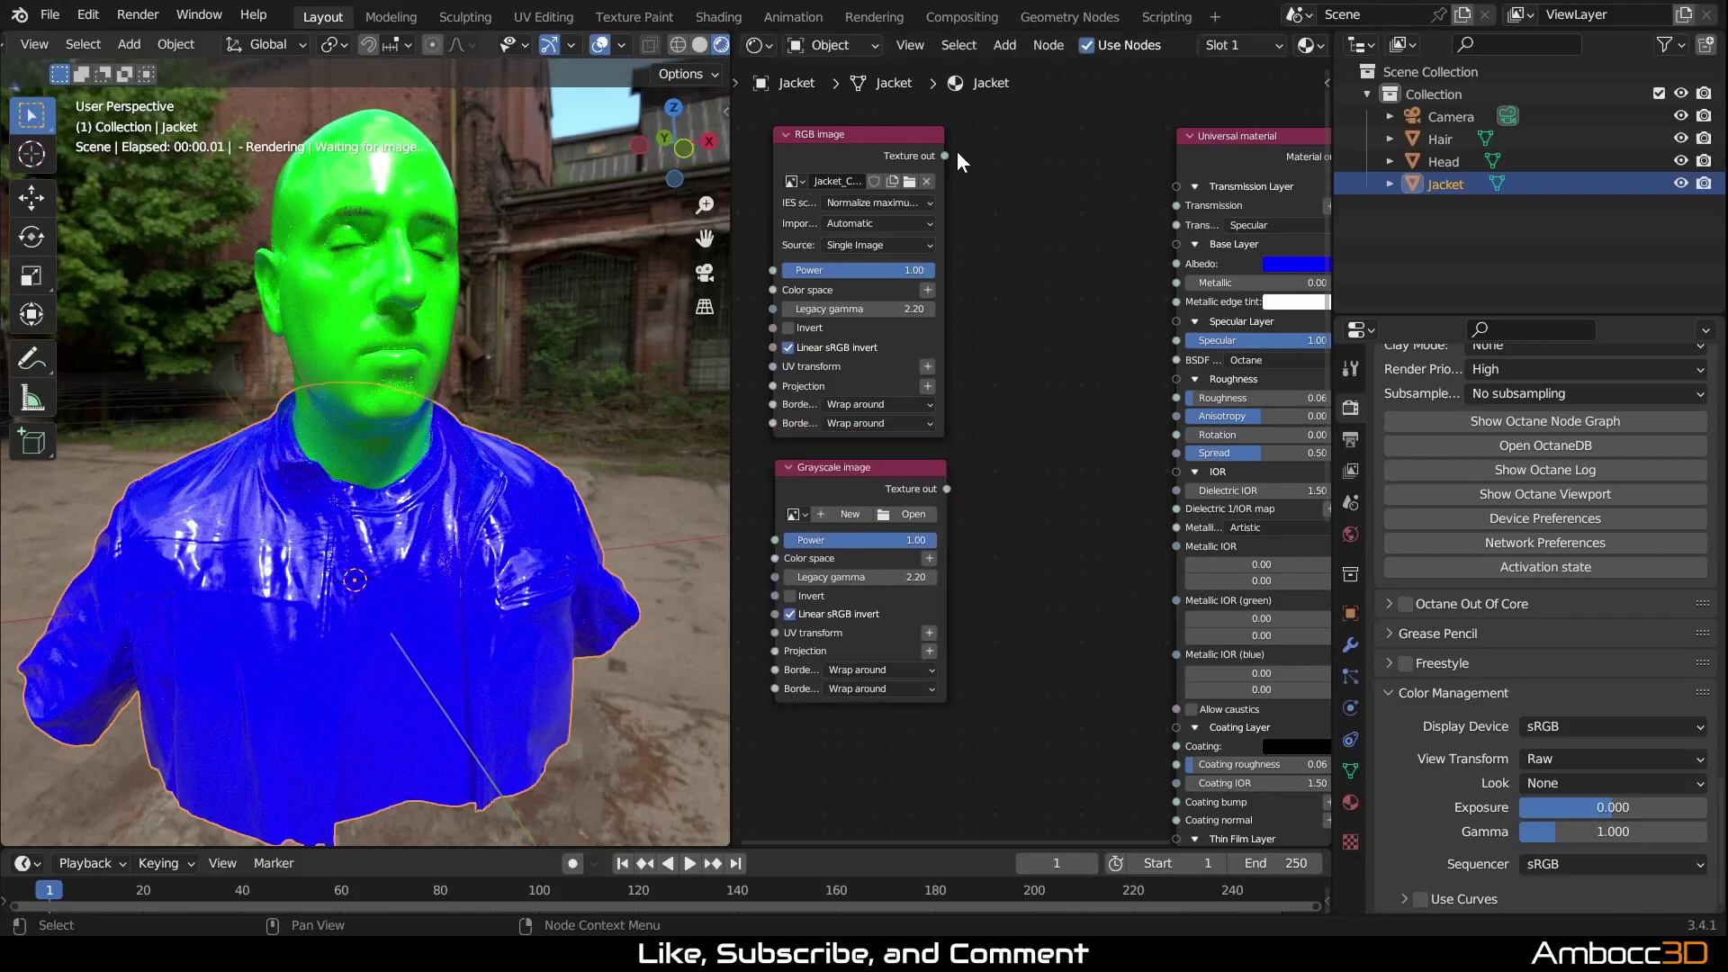
pyautogui.moveTo(944, 155); pyautogui.dragTo(1176, 264)
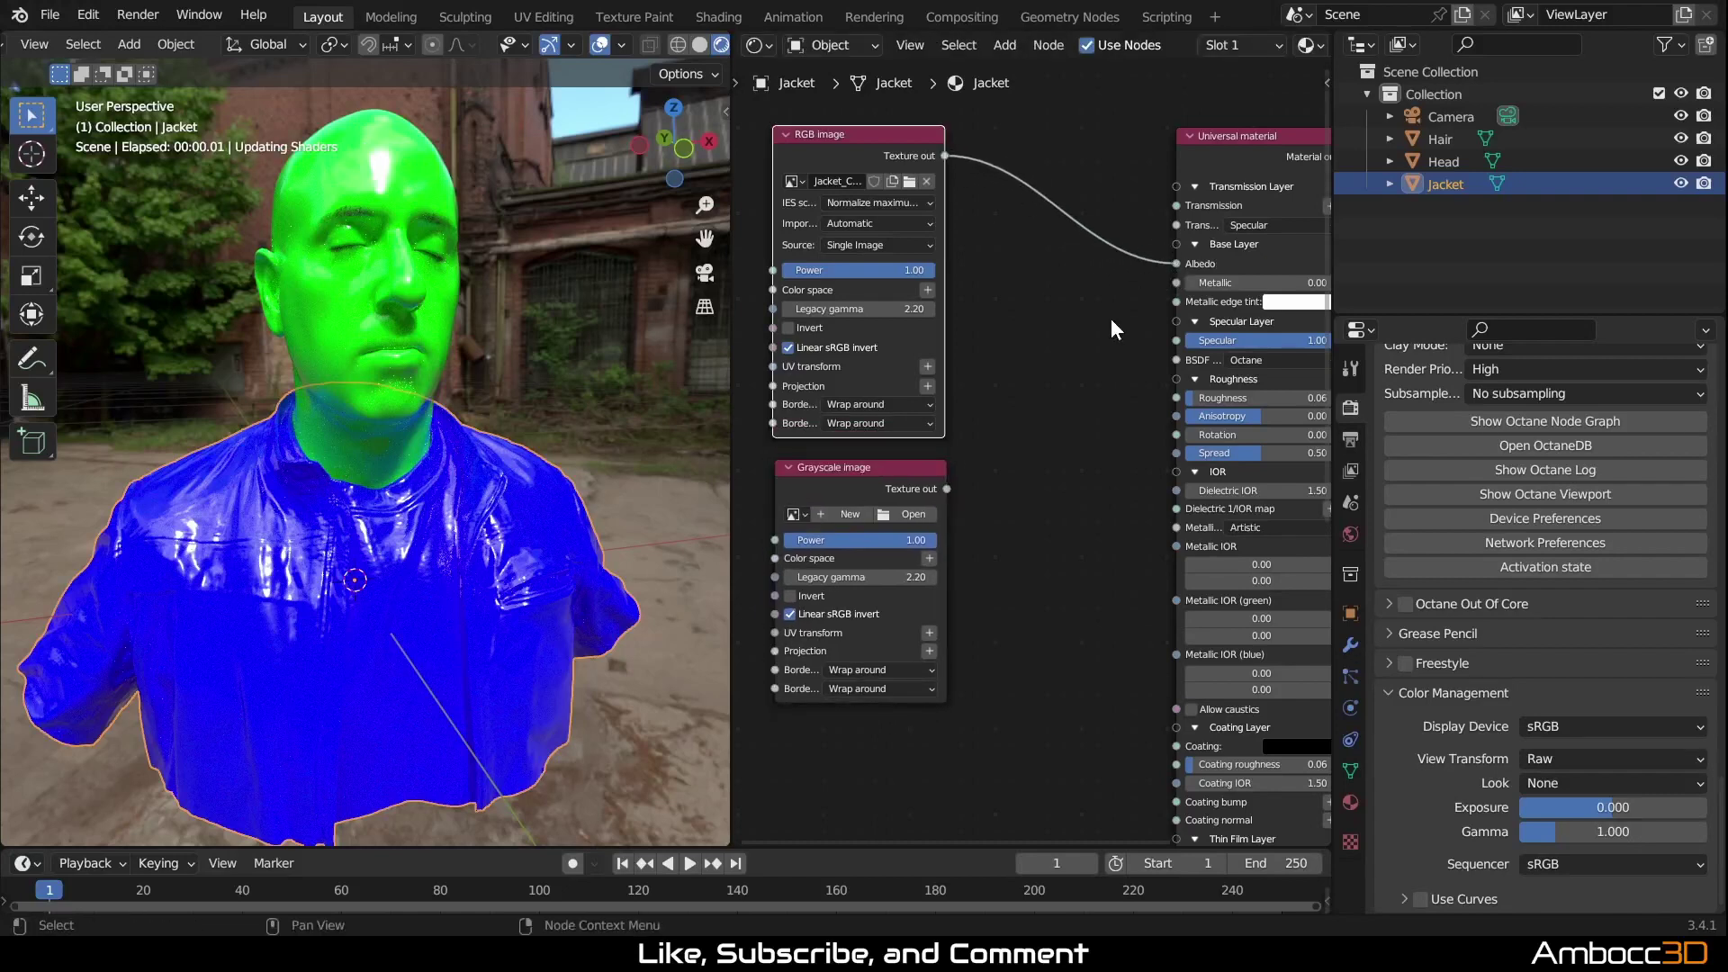
pyautogui.click(992, 459)
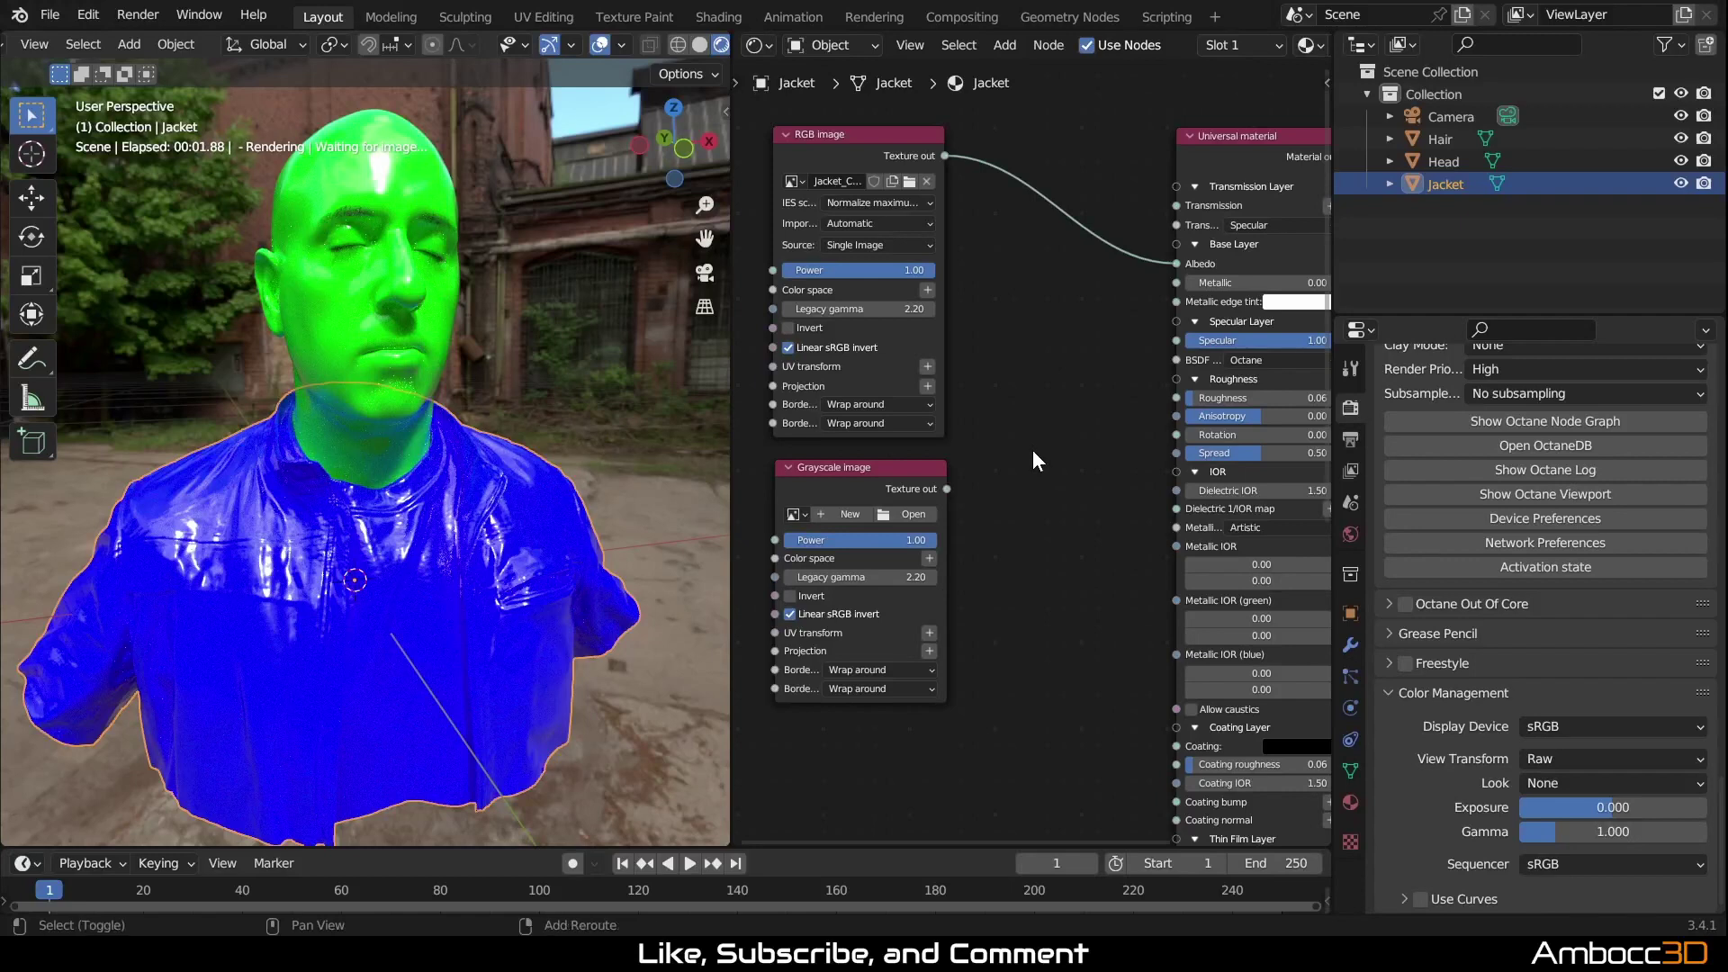
# Step: Duplicate the jacket colour RGB image node and place the copy below the Grayscale image node, level with the material's Geometry Properties inputs
pyautogui.scroll(-1, 1033, 450)
pyautogui.scroll(-1, 1021, 378)
pyautogui.moveTo(1023, 356)
pyautogui.mouseDown(button='middle')
pyautogui.moveTo(1007, 397)
pyautogui.moveTo(1028, 358)
pyautogui.mouseUp(button='middle')
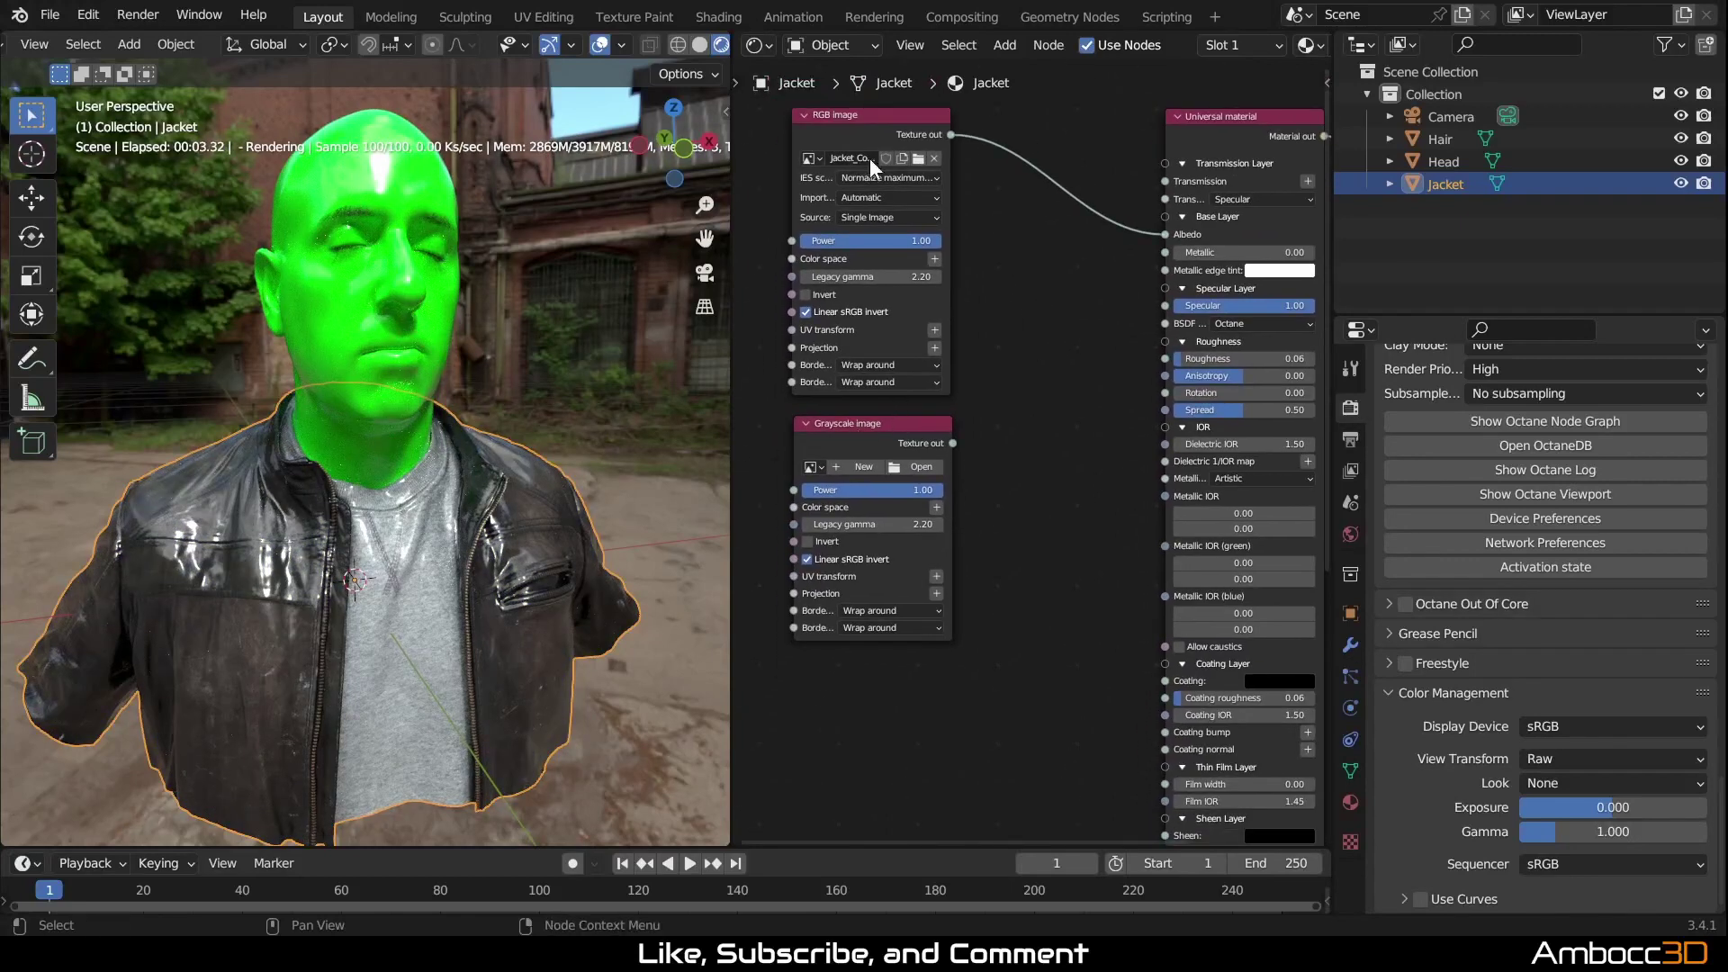
pyautogui.click(867, 118)
pyautogui.hotkey('shift', 'd')
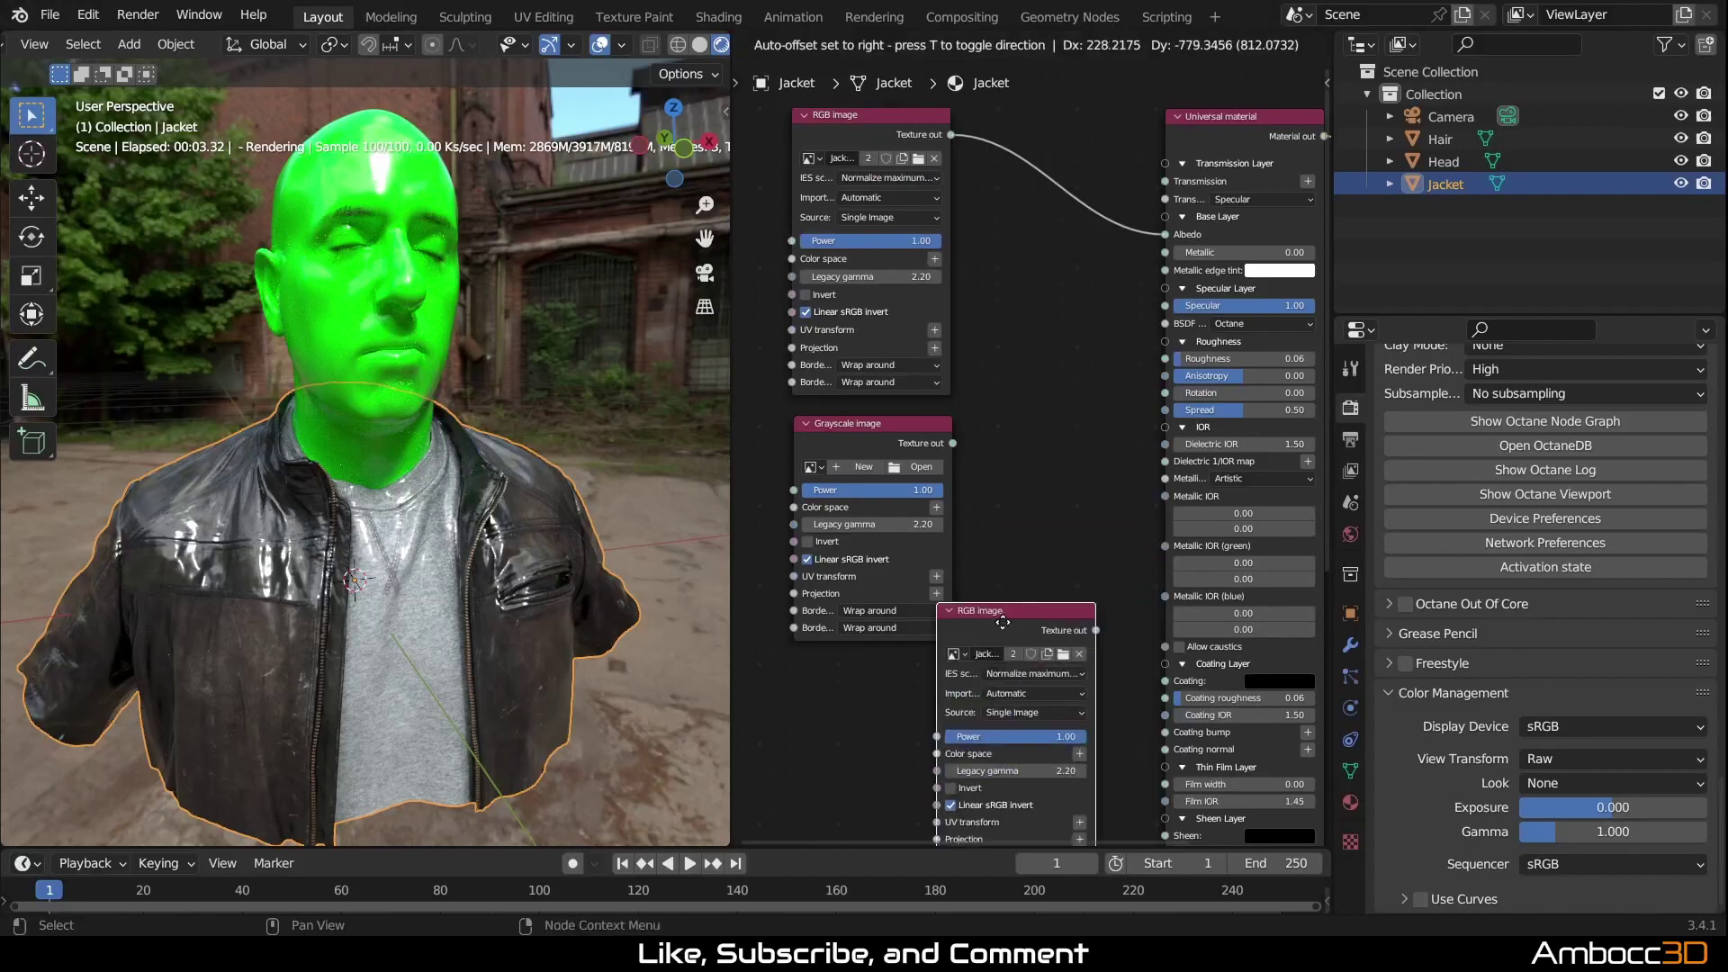
pyautogui.click(885, 711)
pyautogui.moveTo(1048, 622); pyautogui.dragTo(1099, 300, button='middle')
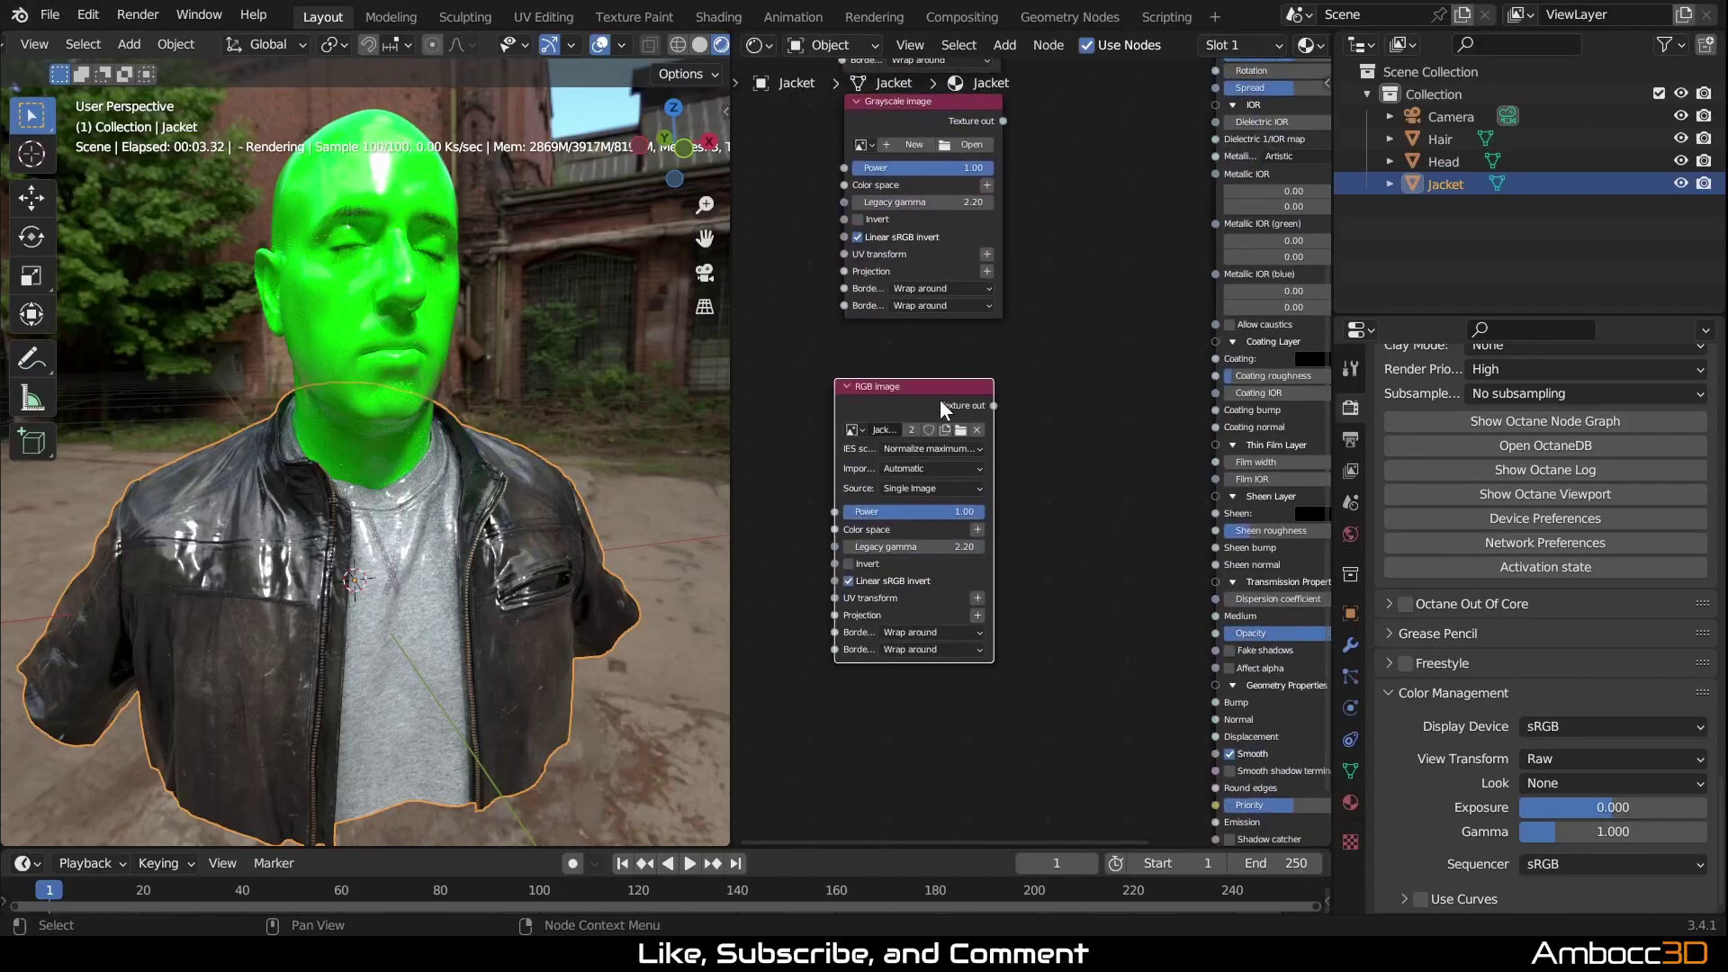
pyautogui.moveTo(935, 396); pyautogui.dragTo(903, 653)
pyautogui.moveTo(1078, 606); pyautogui.dragTo(1081, 395, button='middle')
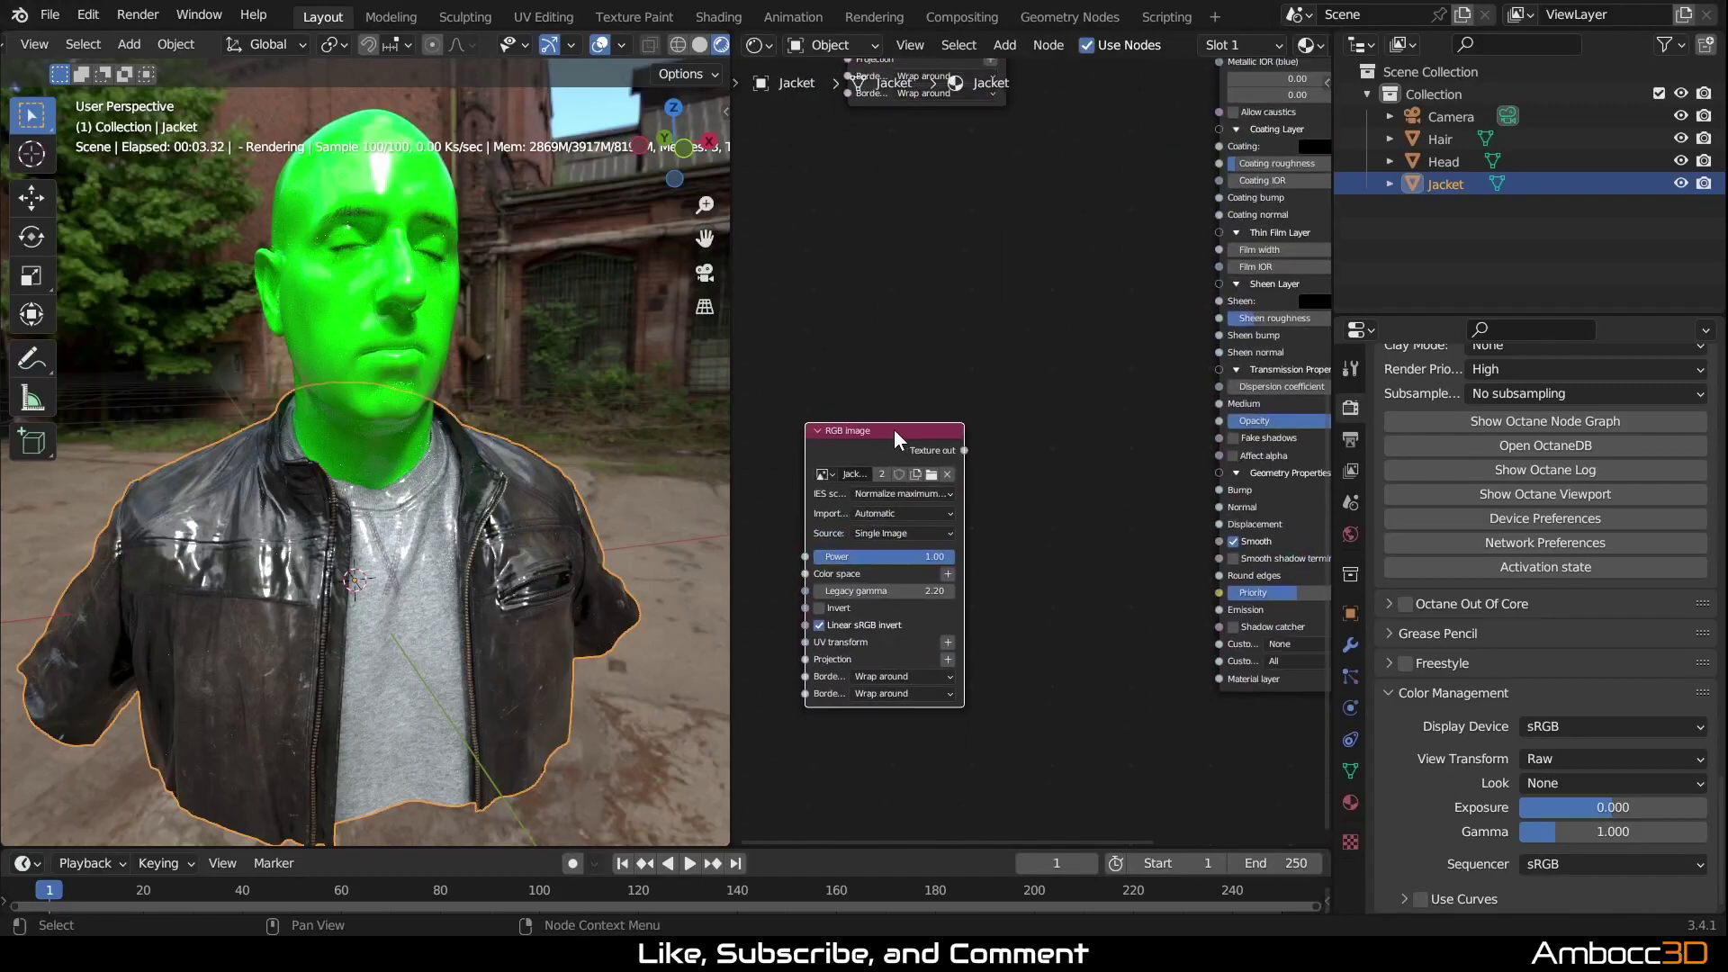
pyautogui.moveTo(895, 434); pyautogui.dragTo(882, 453)
pyautogui.click(1031, 587)
# Step: Load Jacket_Normal.jpg into the duplicated RGB image node and connect its texture output to the Universal material's Normal input
pyautogui.hotkey('shift', 'a')
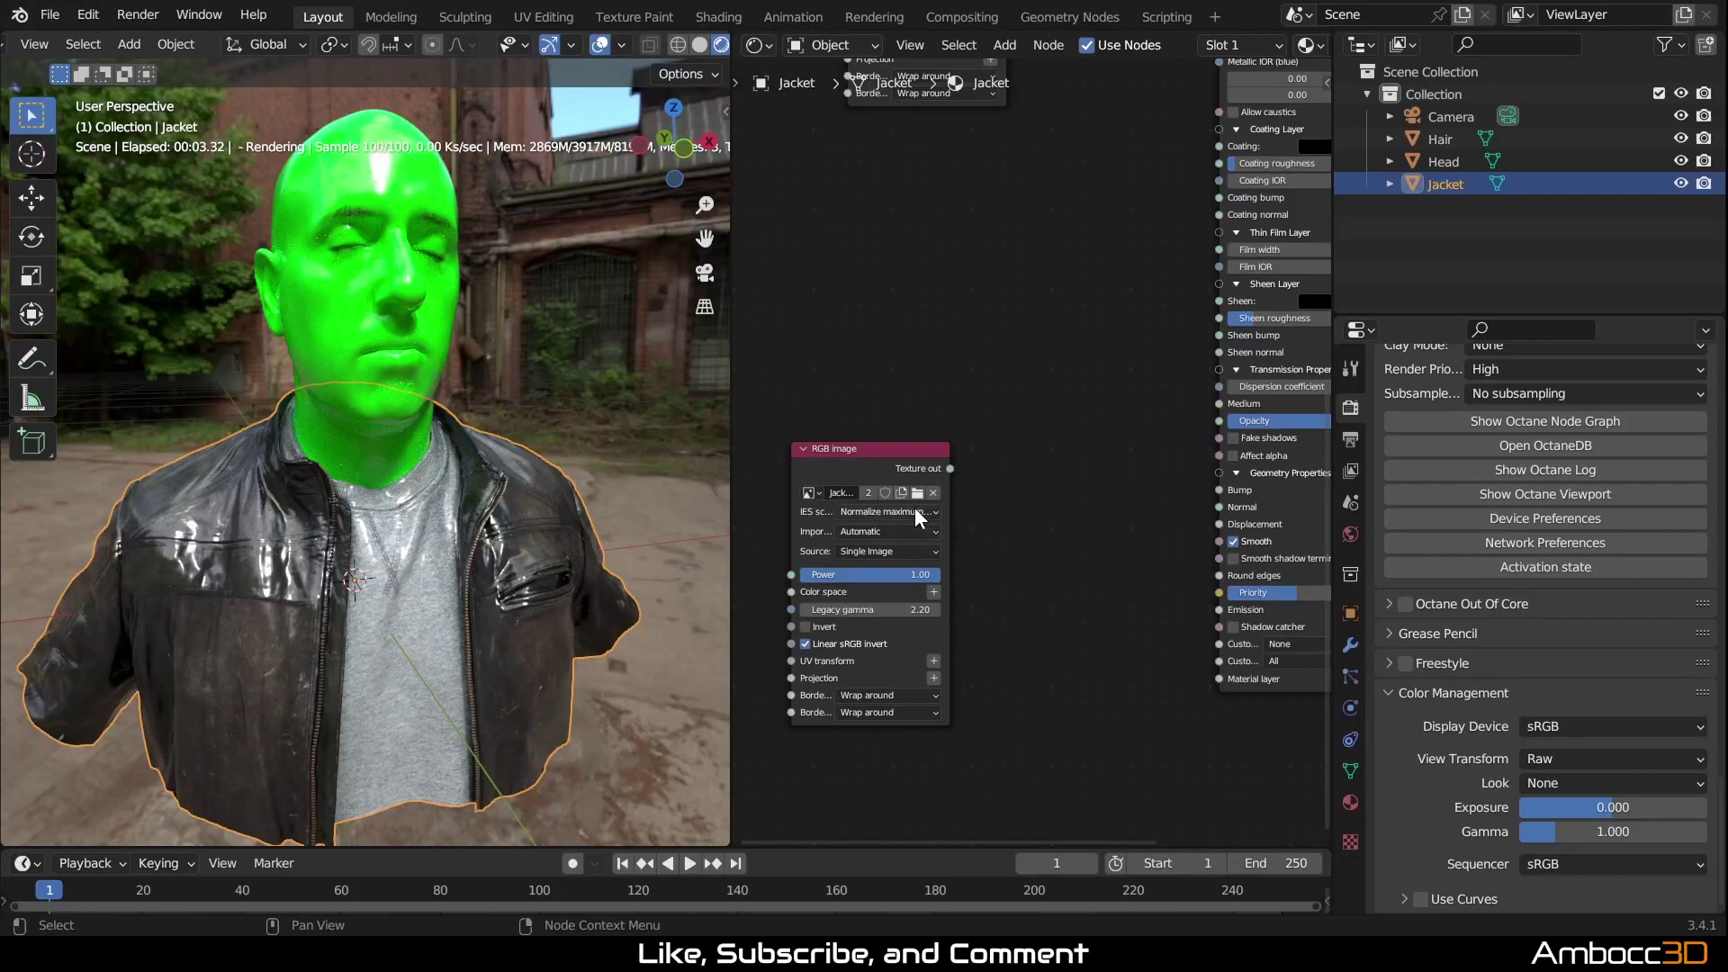
pyautogui.click(918, 495)
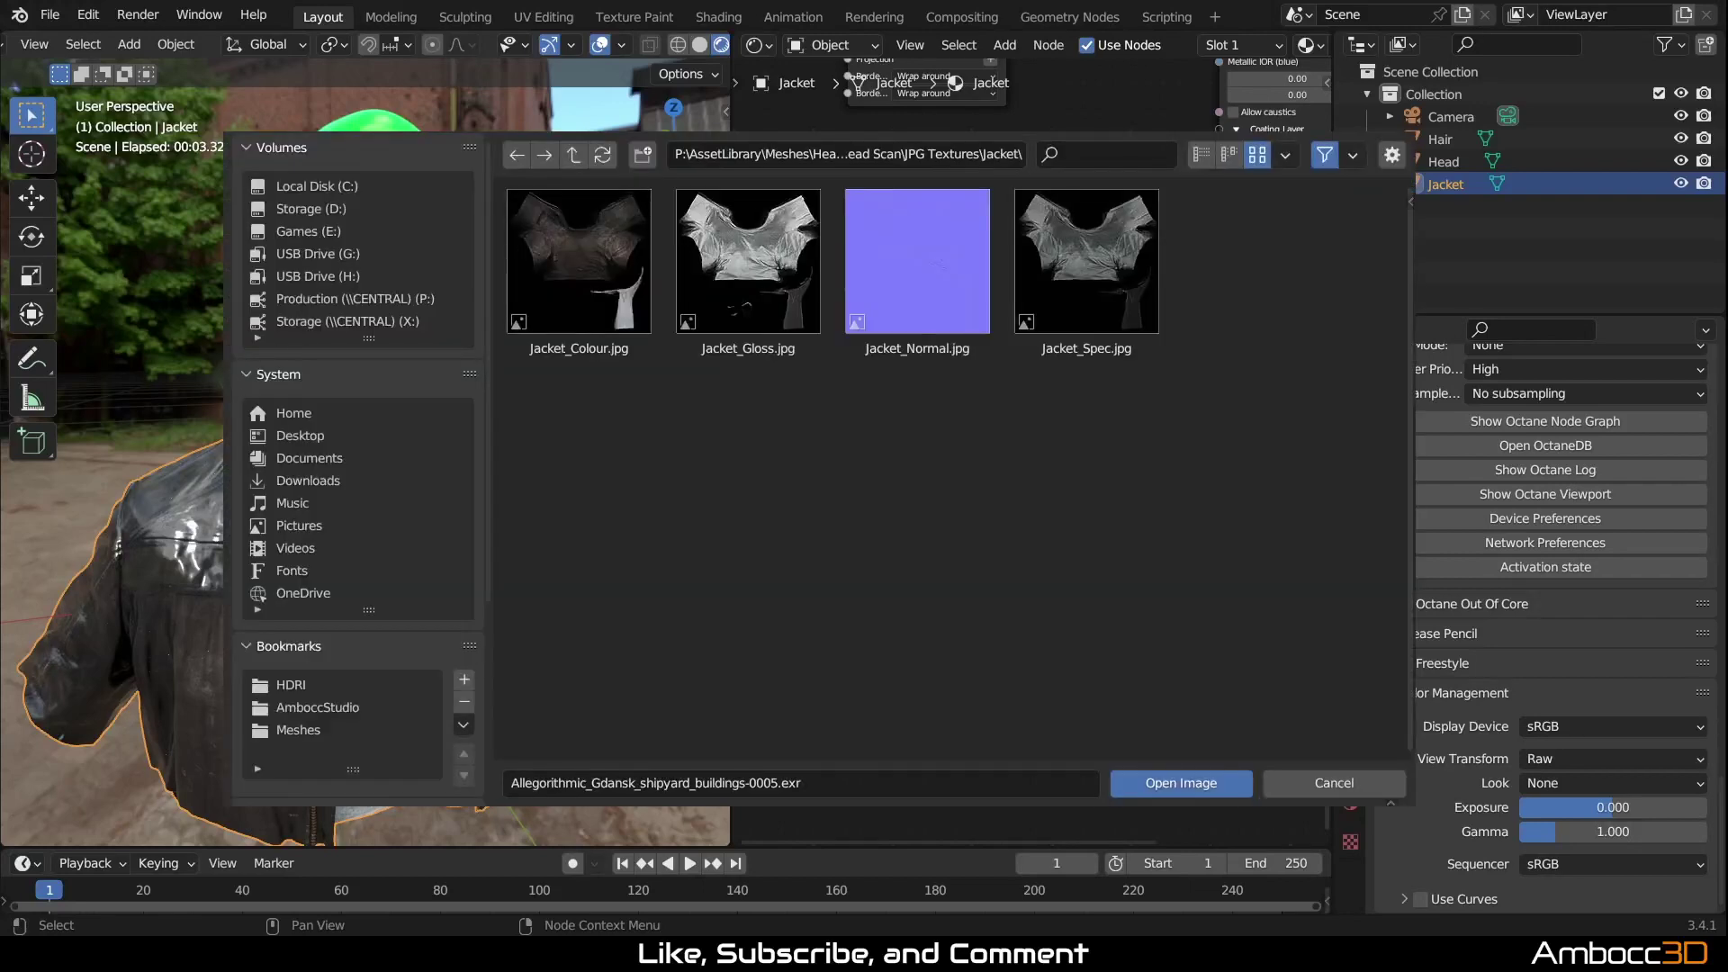
pyautogui.press('Escape')
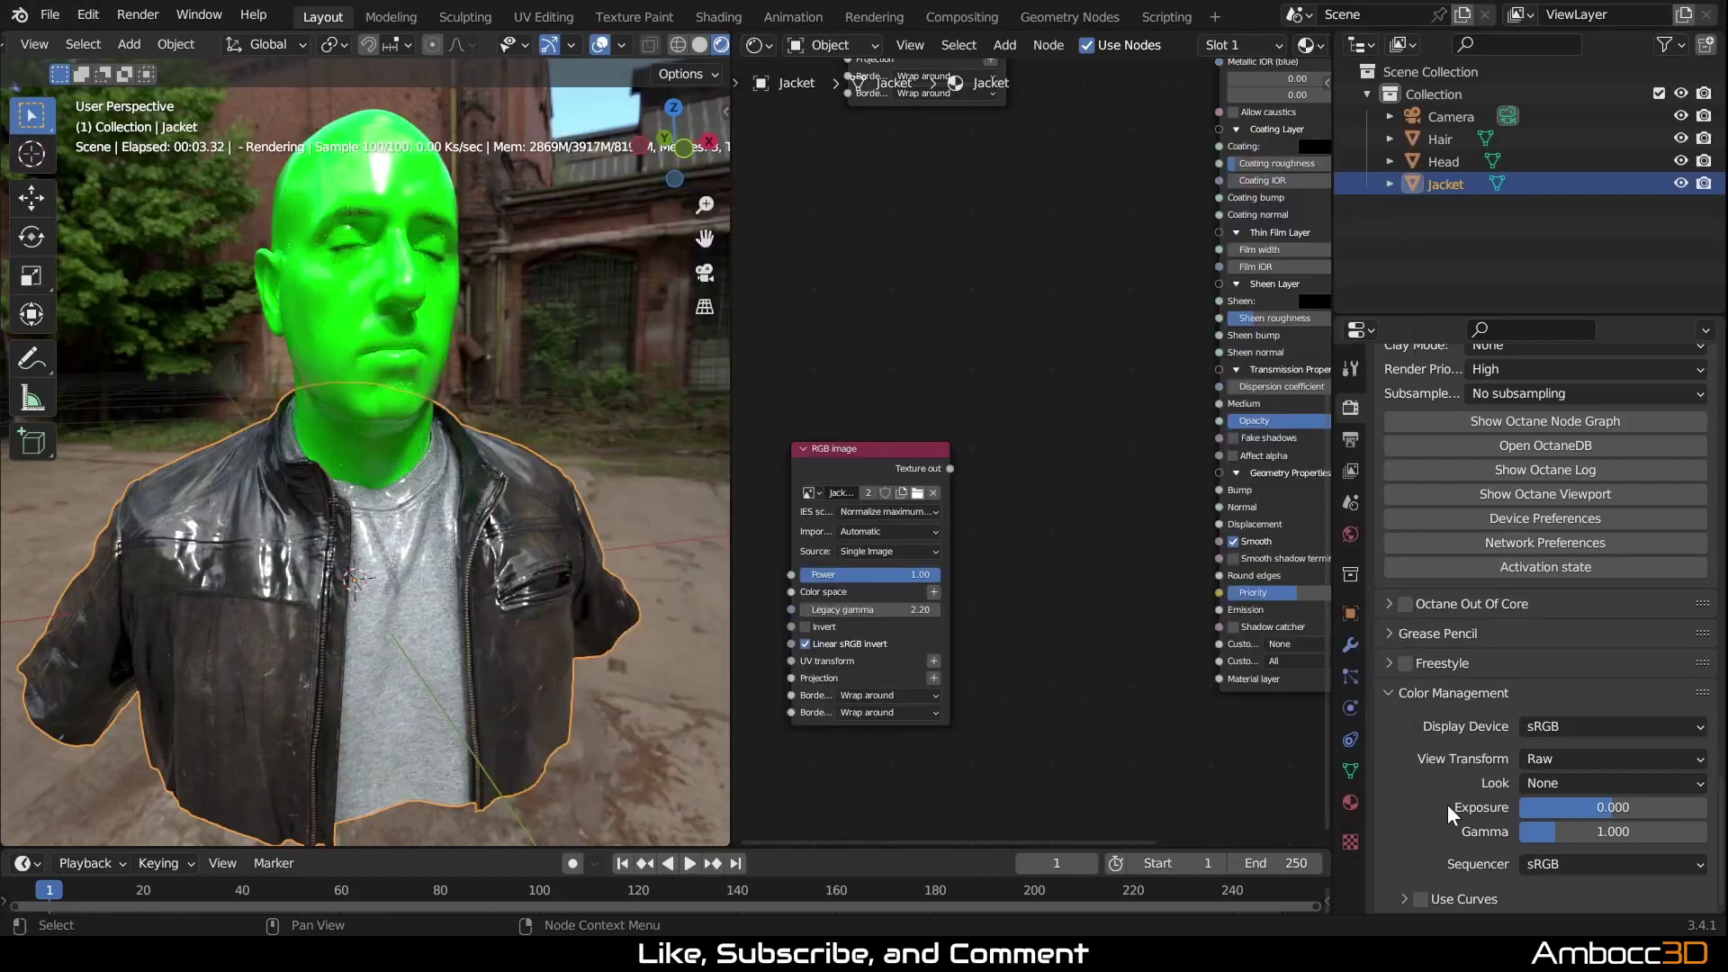
pyautogui.moveTo(950, 468); pyautogui.dragTo(1220, 507)
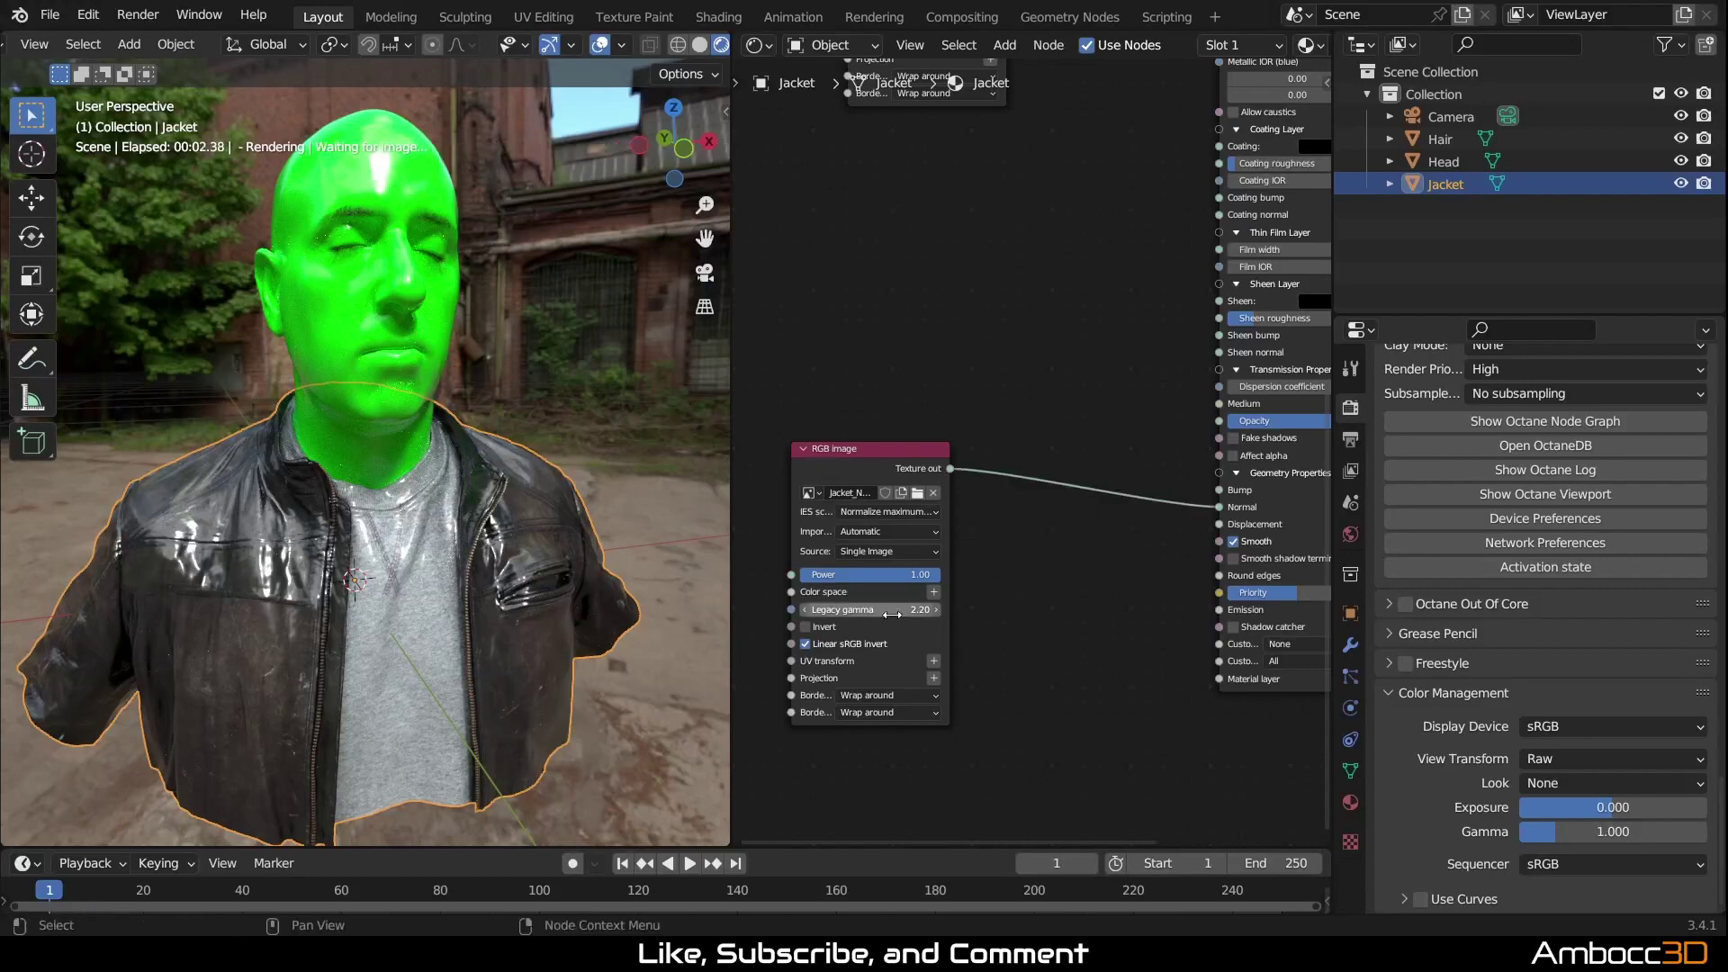
# Step: Set the legacy gamma of the jacket normal map's RGB image node to 1
pyautogui.click(892, 614)
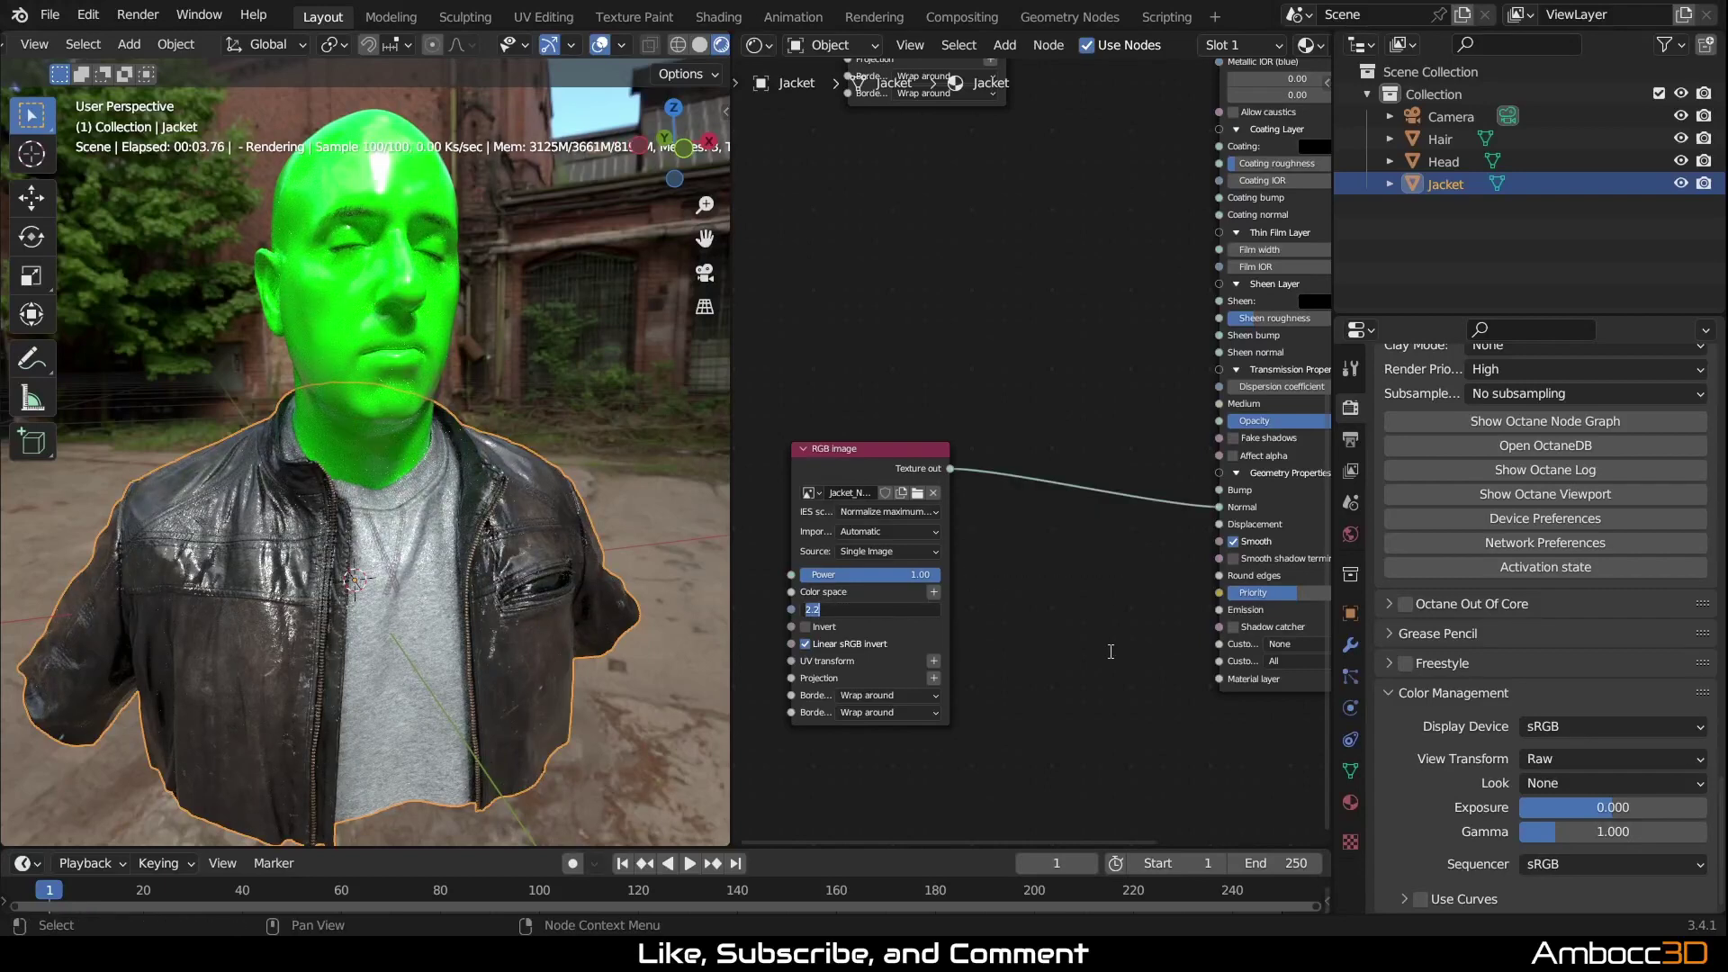
pyautogui.write('1')
pyautogui.press('Return')
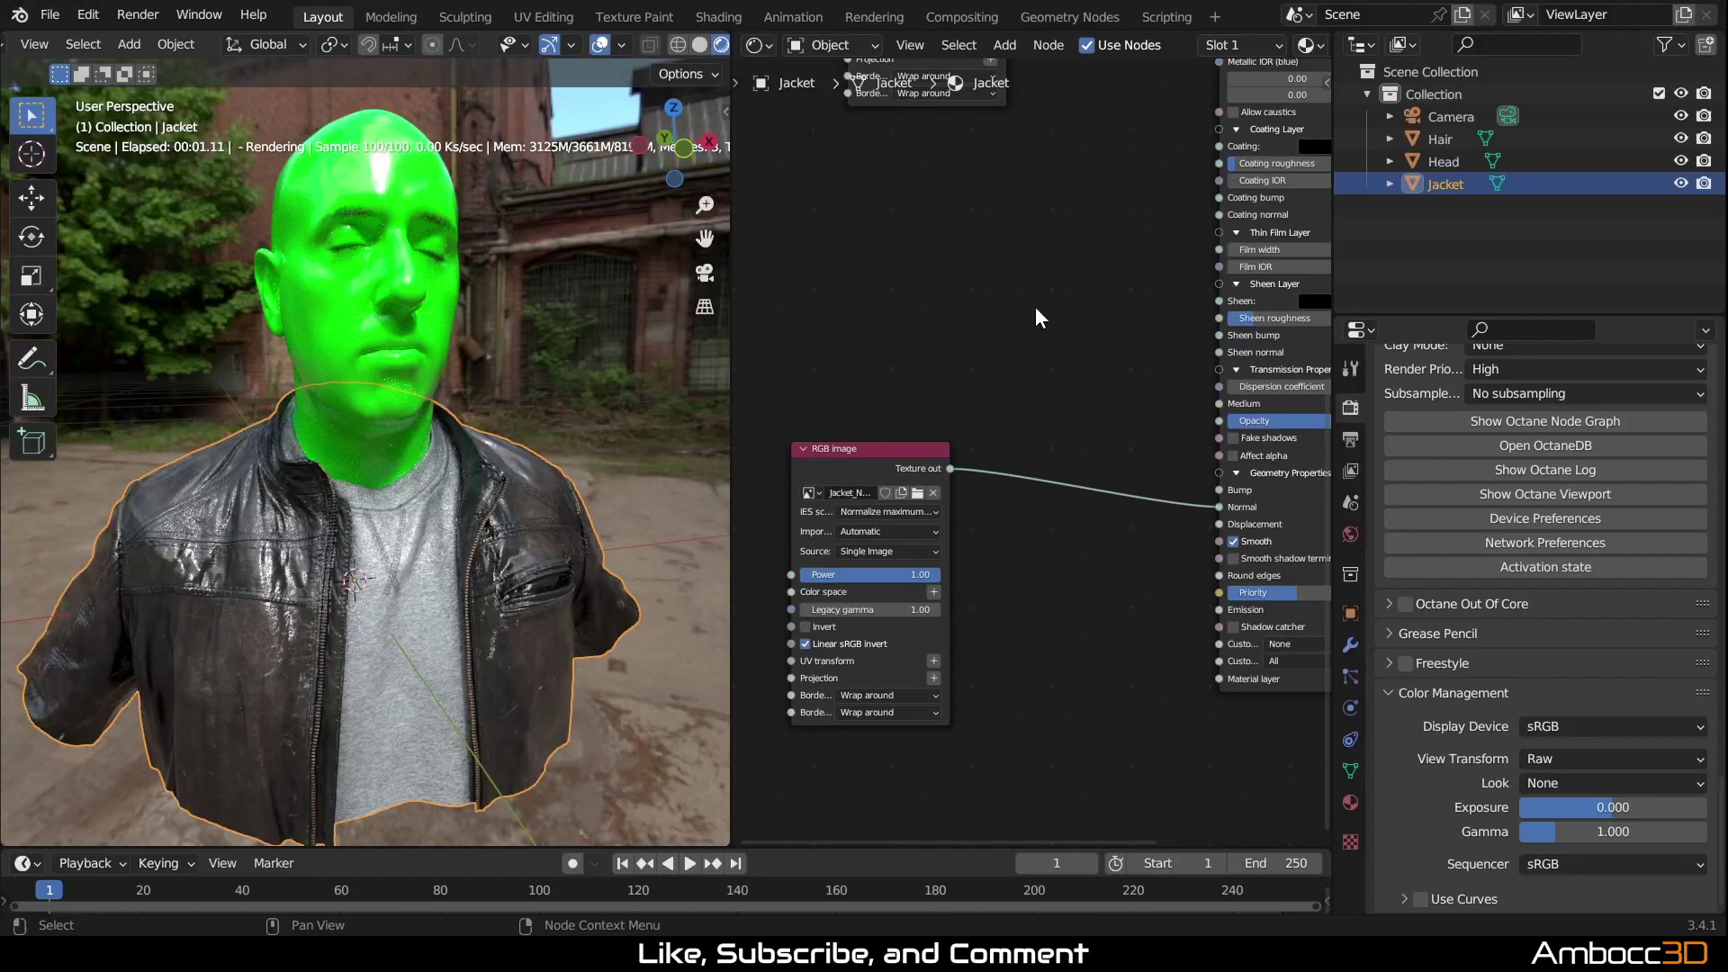
# Step: Arrange the jacket's image nodes in one column, with the empty Grayscale image node between the colour and normal RGB image nodes
pyautogui.keyDown('shift'); pyautogui.scroll(8, 1037, 317); pyautogui.keyUp('shift')
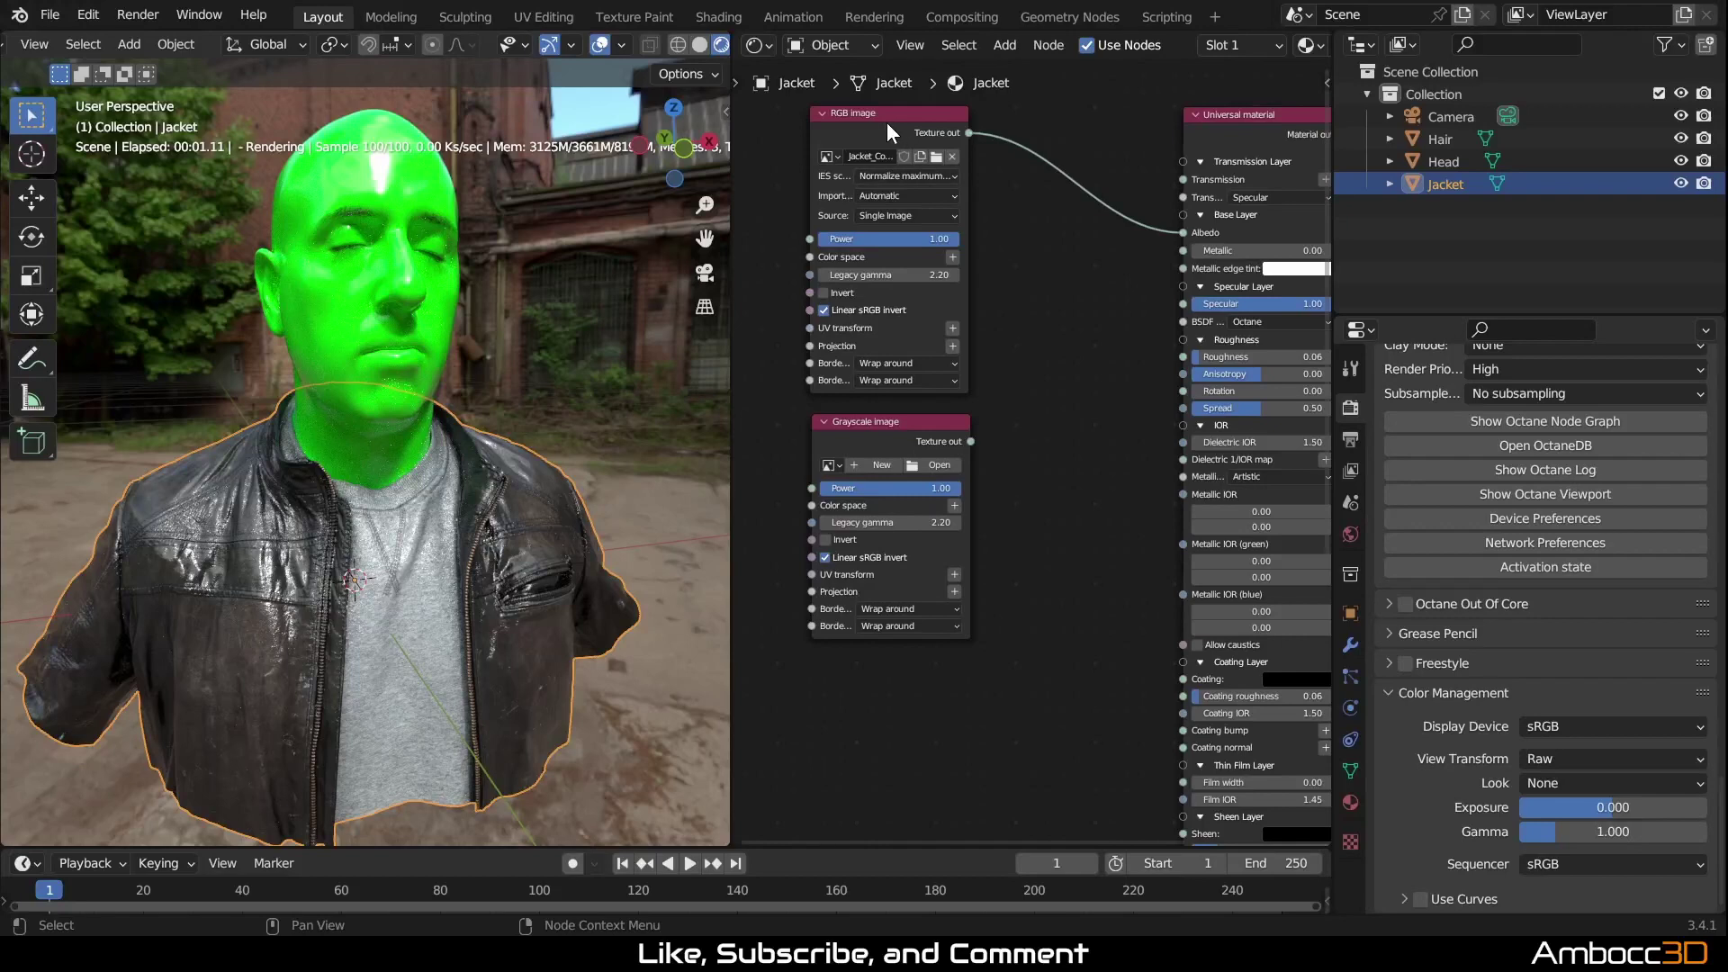
pyautogui.moveTo(888, 128); pyautogui.dragTo(850, 124)
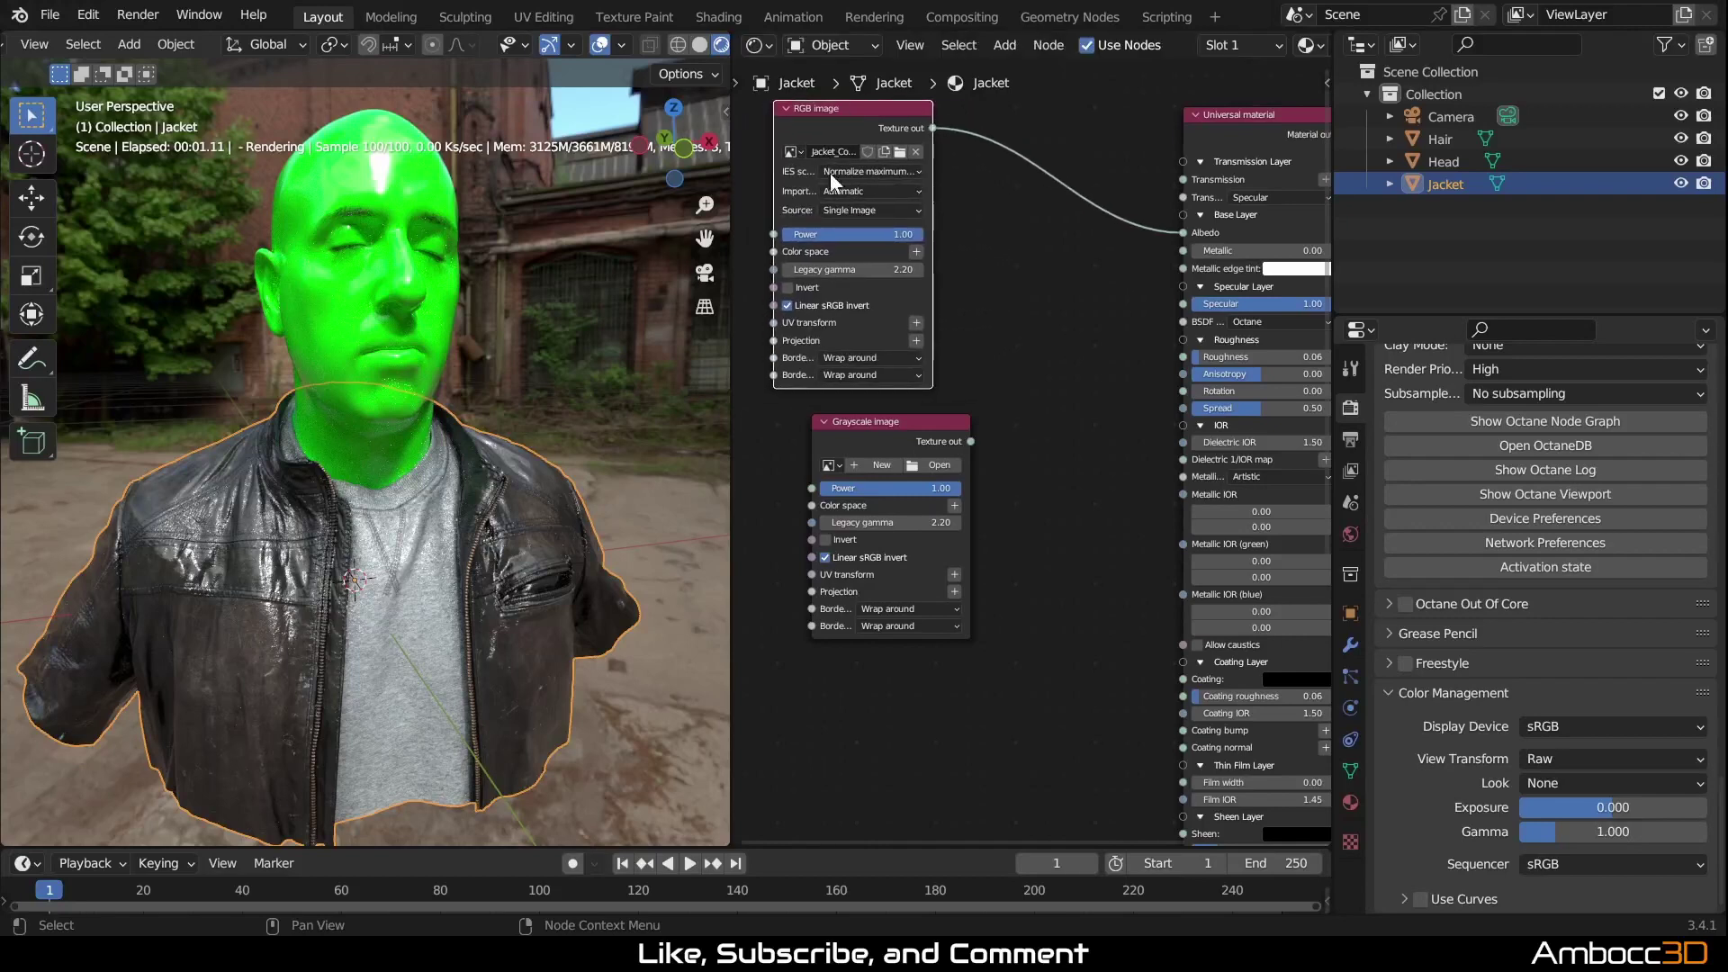
pyautogui.keyDown('shift'); pyautogui.scroll(-5, 833, 180); pyautogui.keyUp('shift')
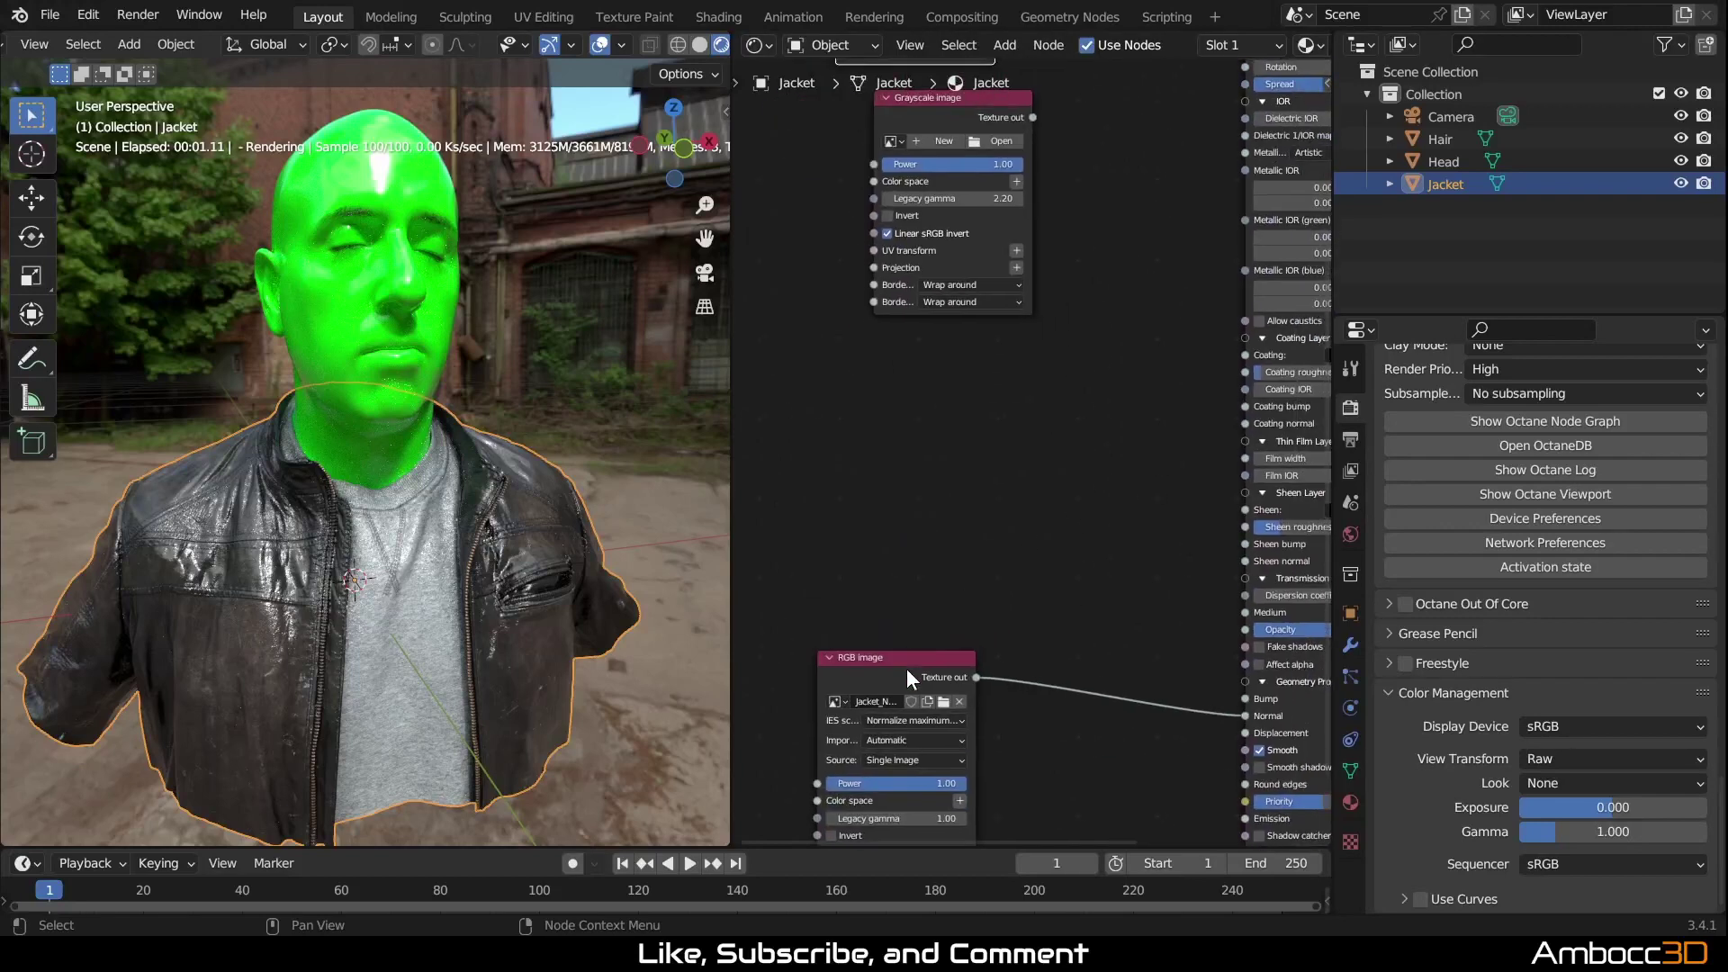
pyautogui.moveTo(910, 663); pyautogui.dragTo(910, 733)
pyautogui.moveTo(1002, 653); pyautogui.dragTo(956, 740, button='middle')
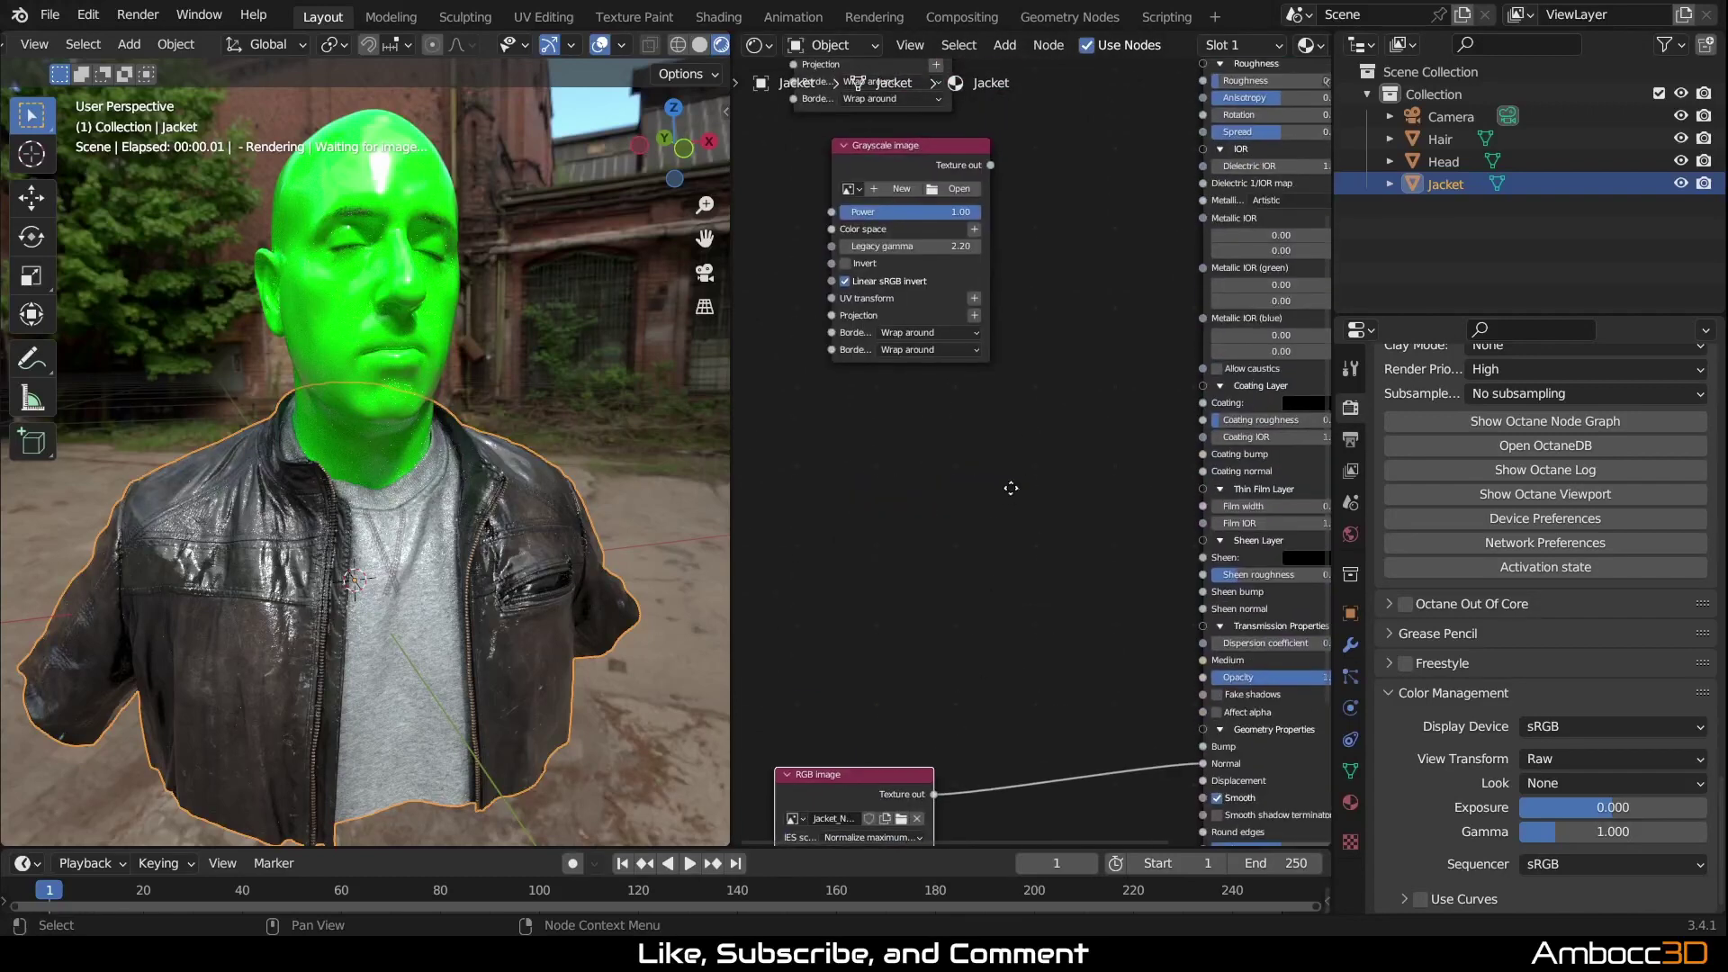
pyautogui.moveTo(1010, 490); pyautogui.dragTo(1029, 618, button='middle')
pyautogui.moveTo(925, 275); pyautogui.dragTo(885, 292)
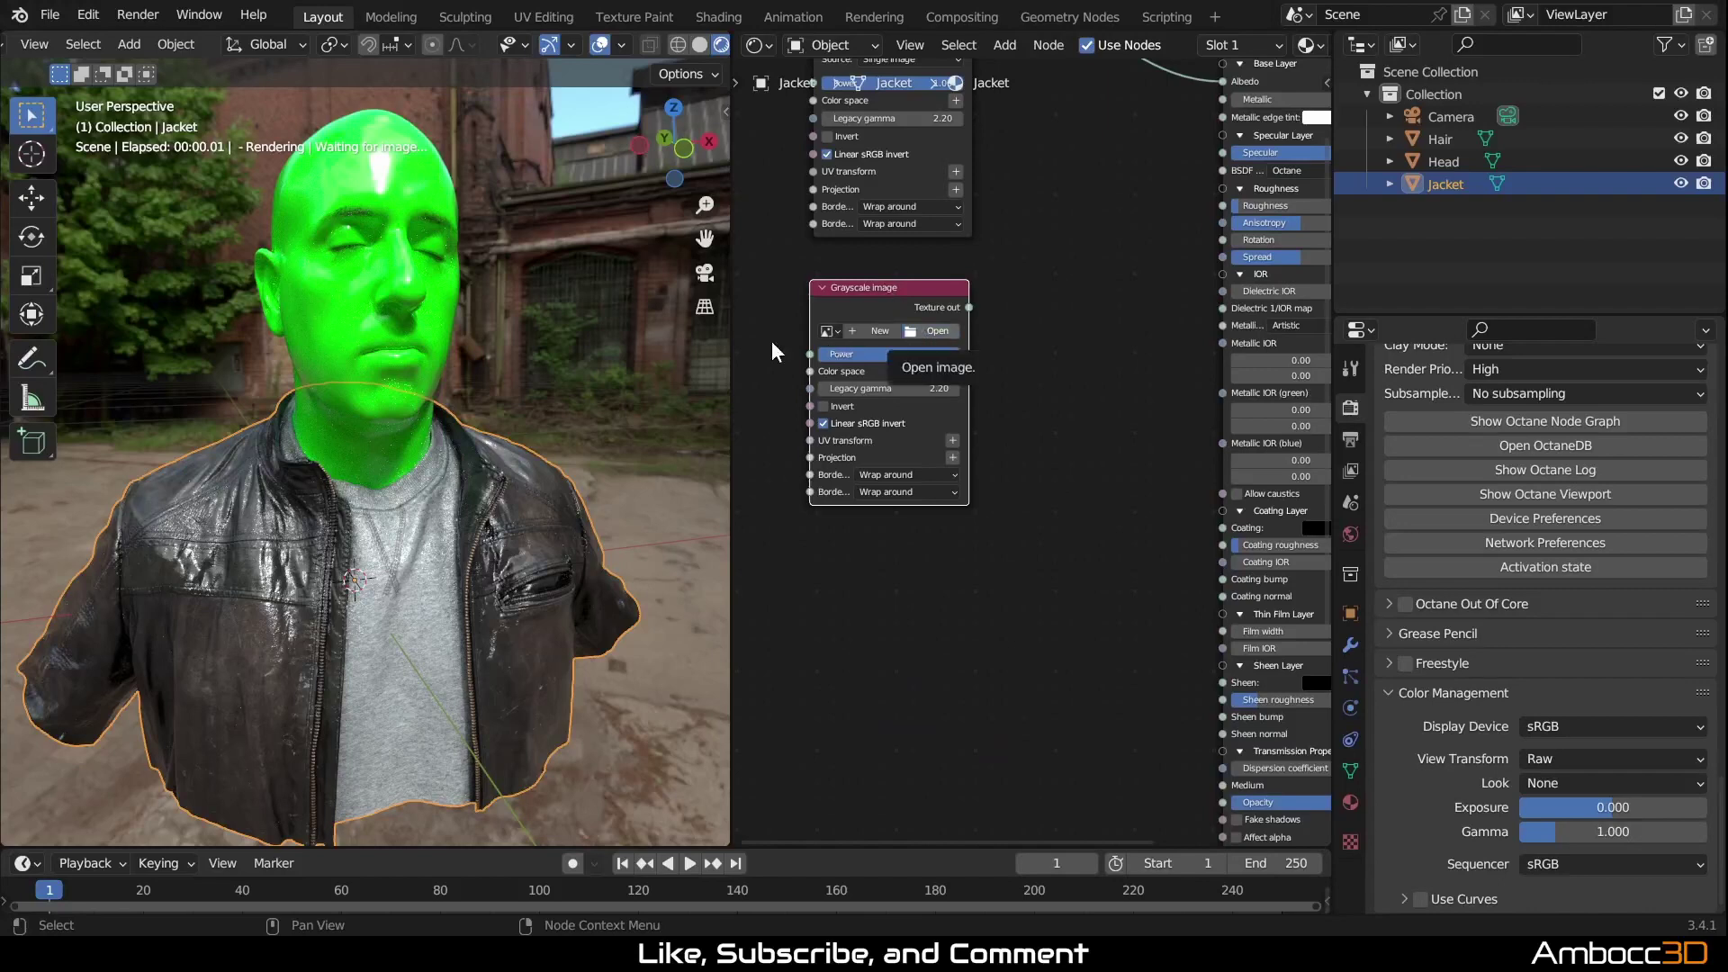
# Step: Load Jacket_Gloss.jpg from JPG Textures\Jacket into the Grayscale image node and connect its texture output to the Universal material's Roughness
pyautogui.click(929, 333)
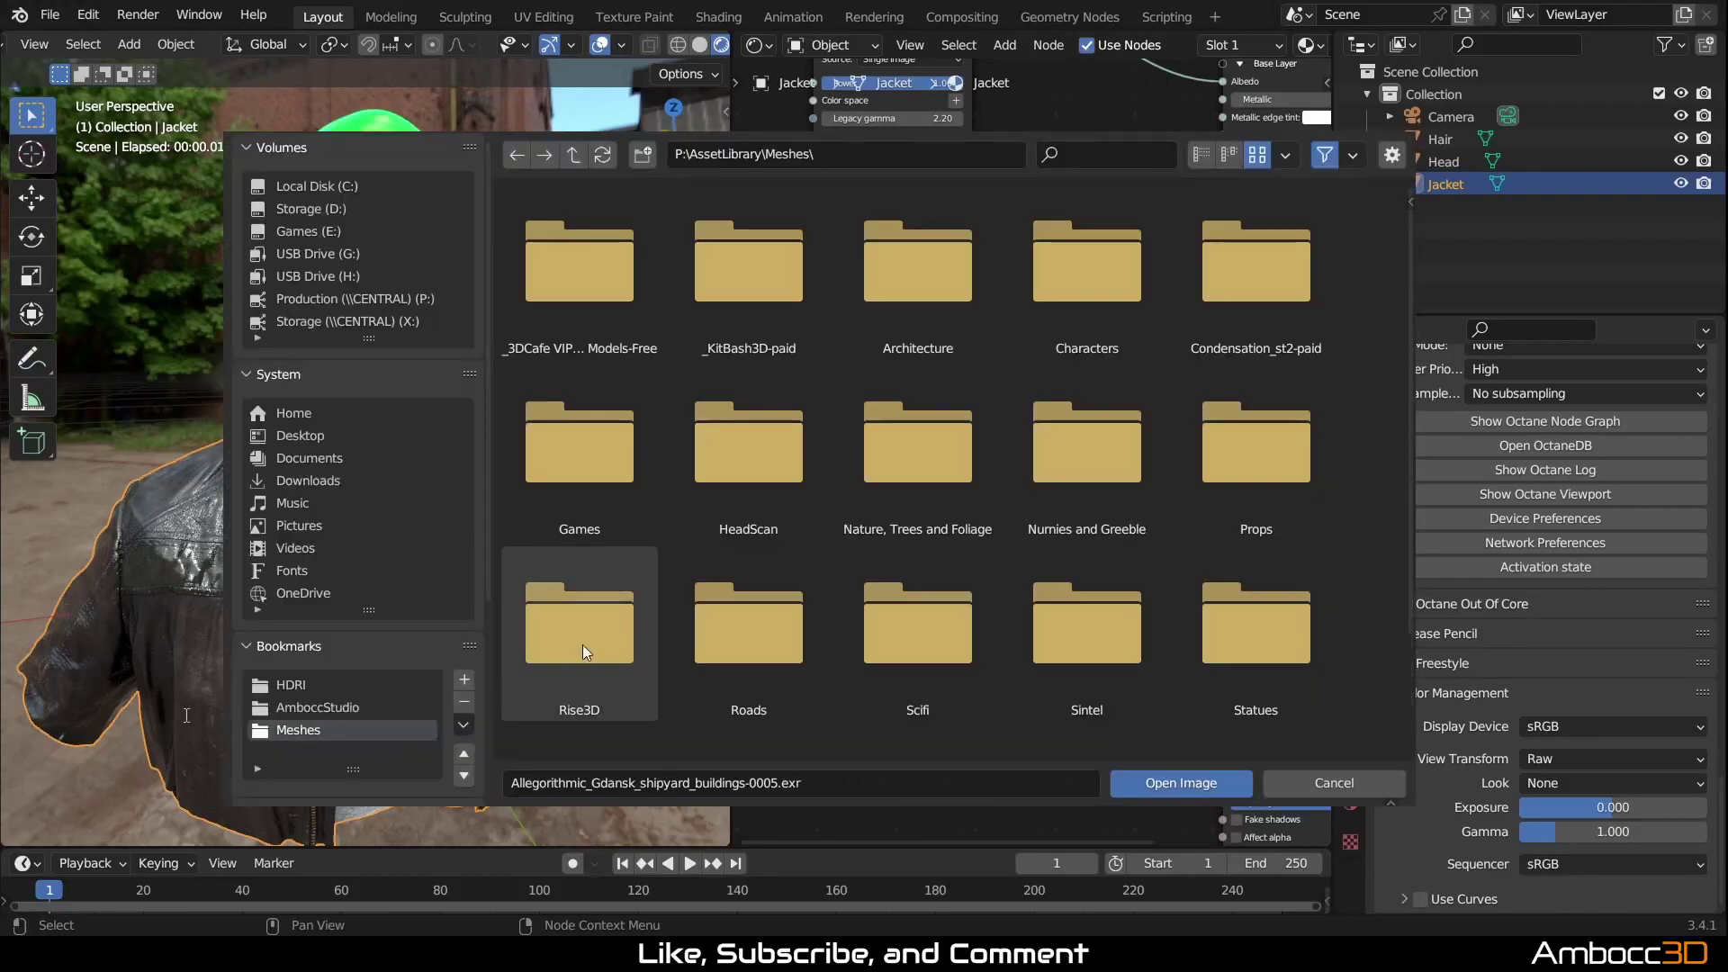
pyautogui.click(742, 491)
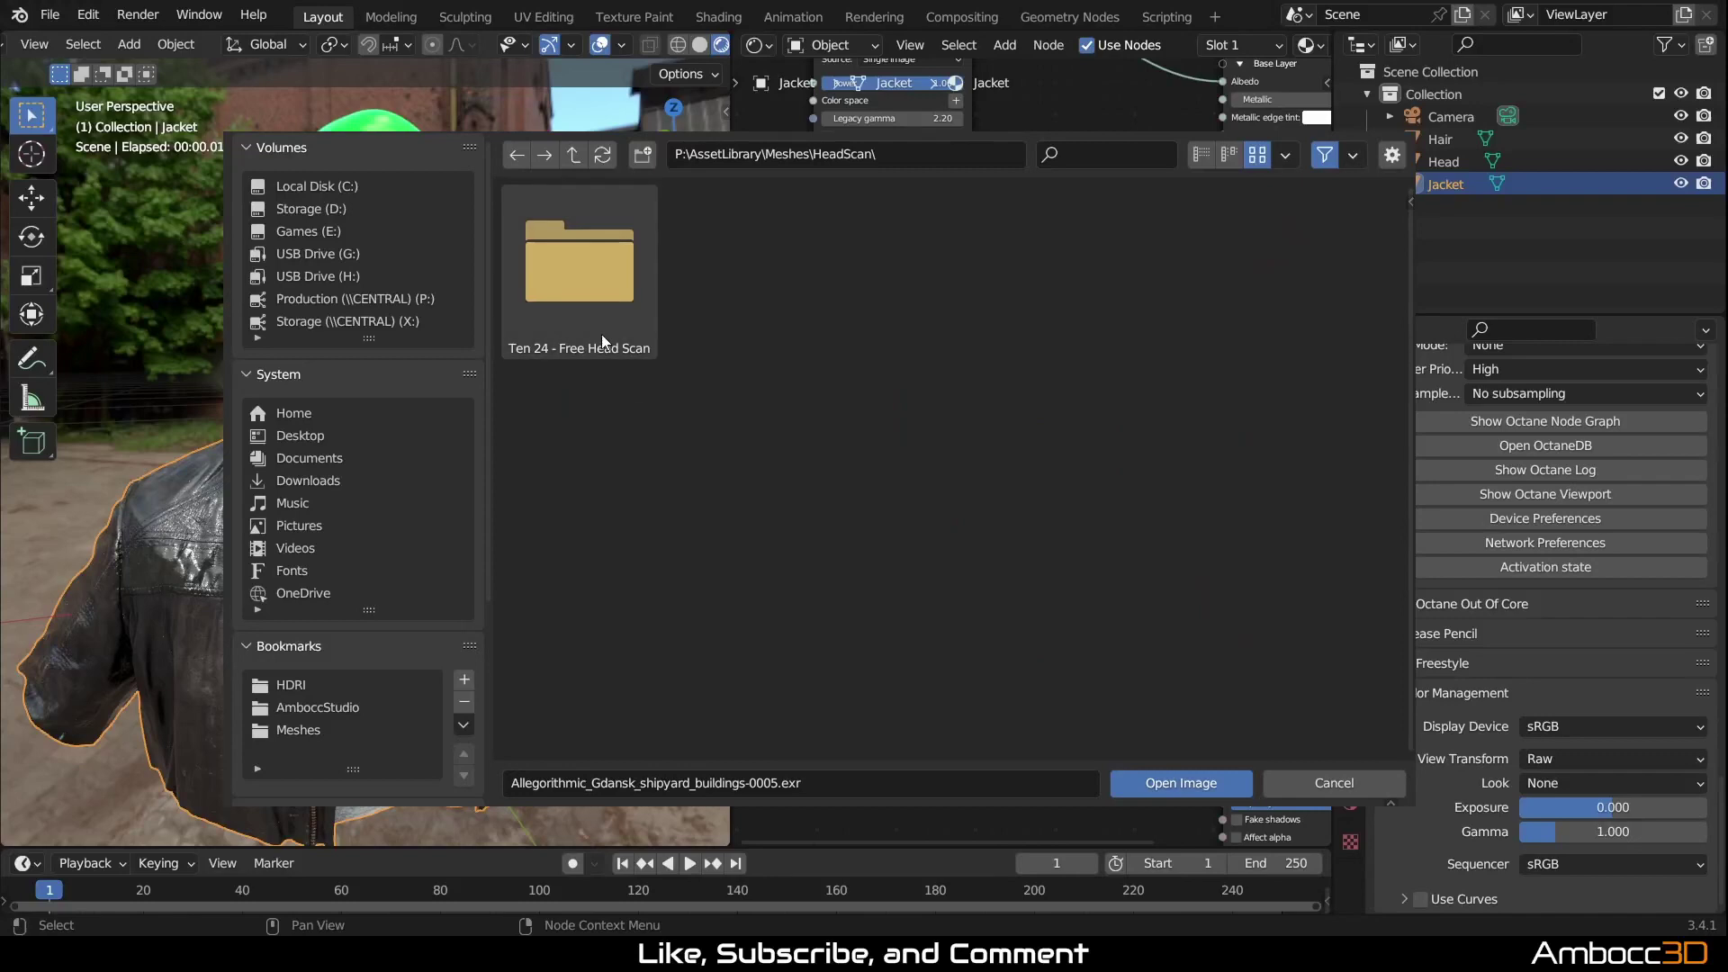
pyautogui.click(601, 335)
pyautogui.click(737, 316)
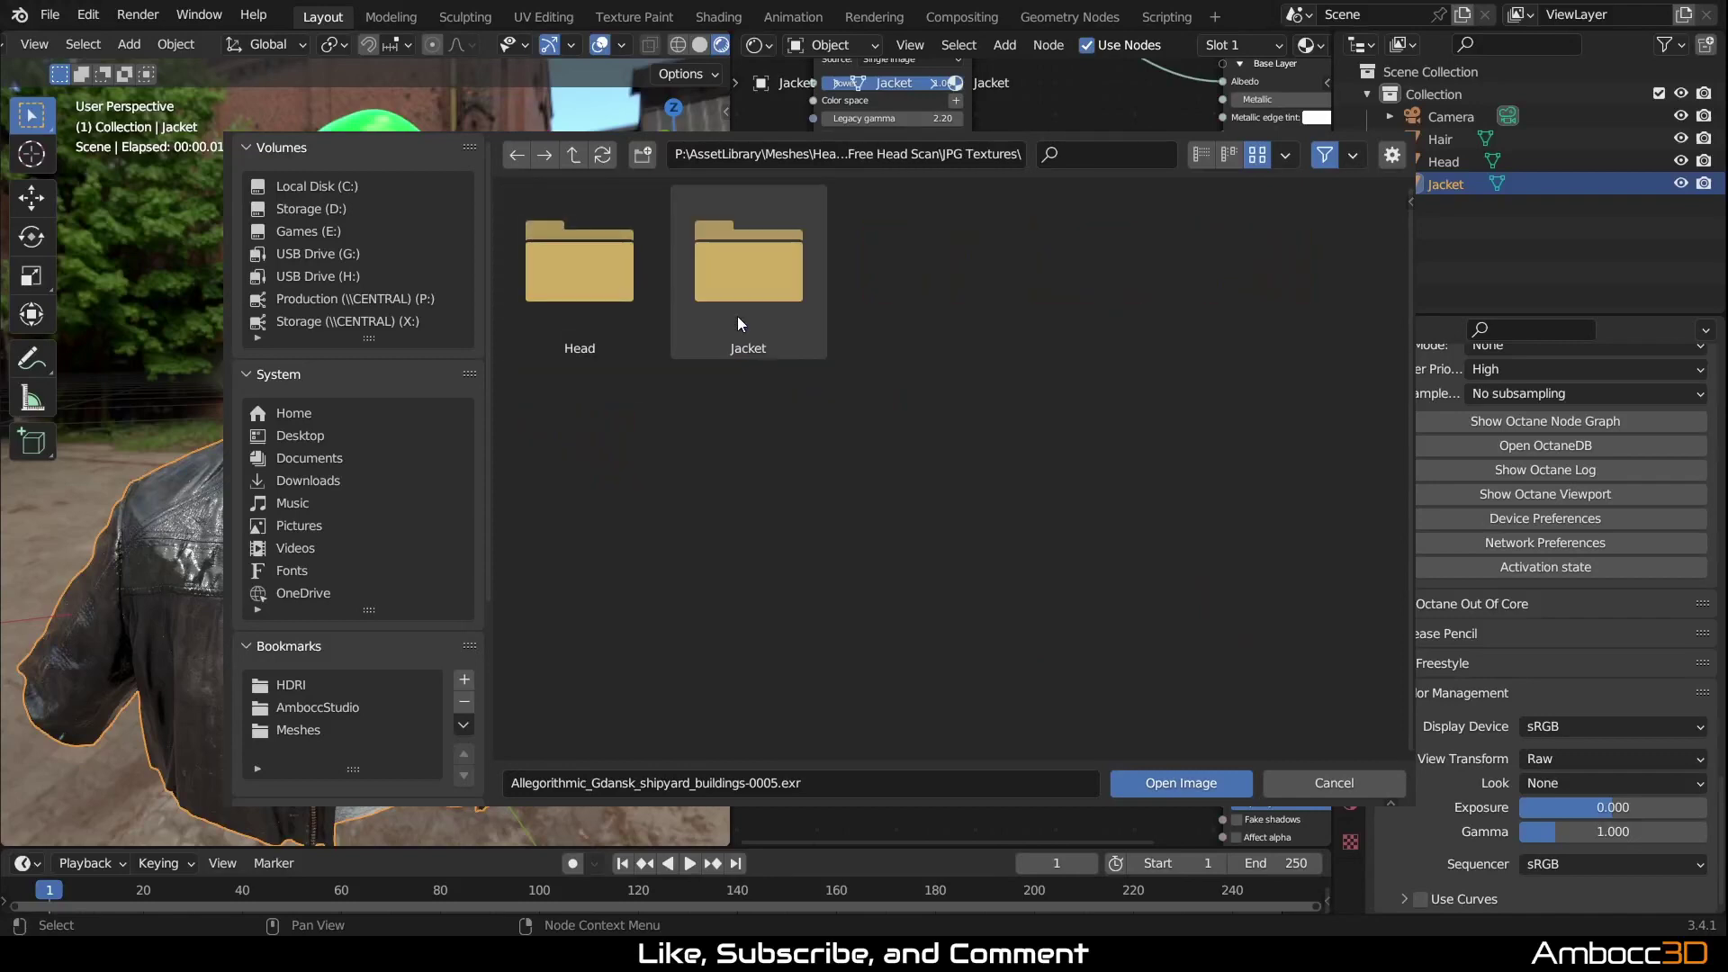
pyautogui.click(744, 301)
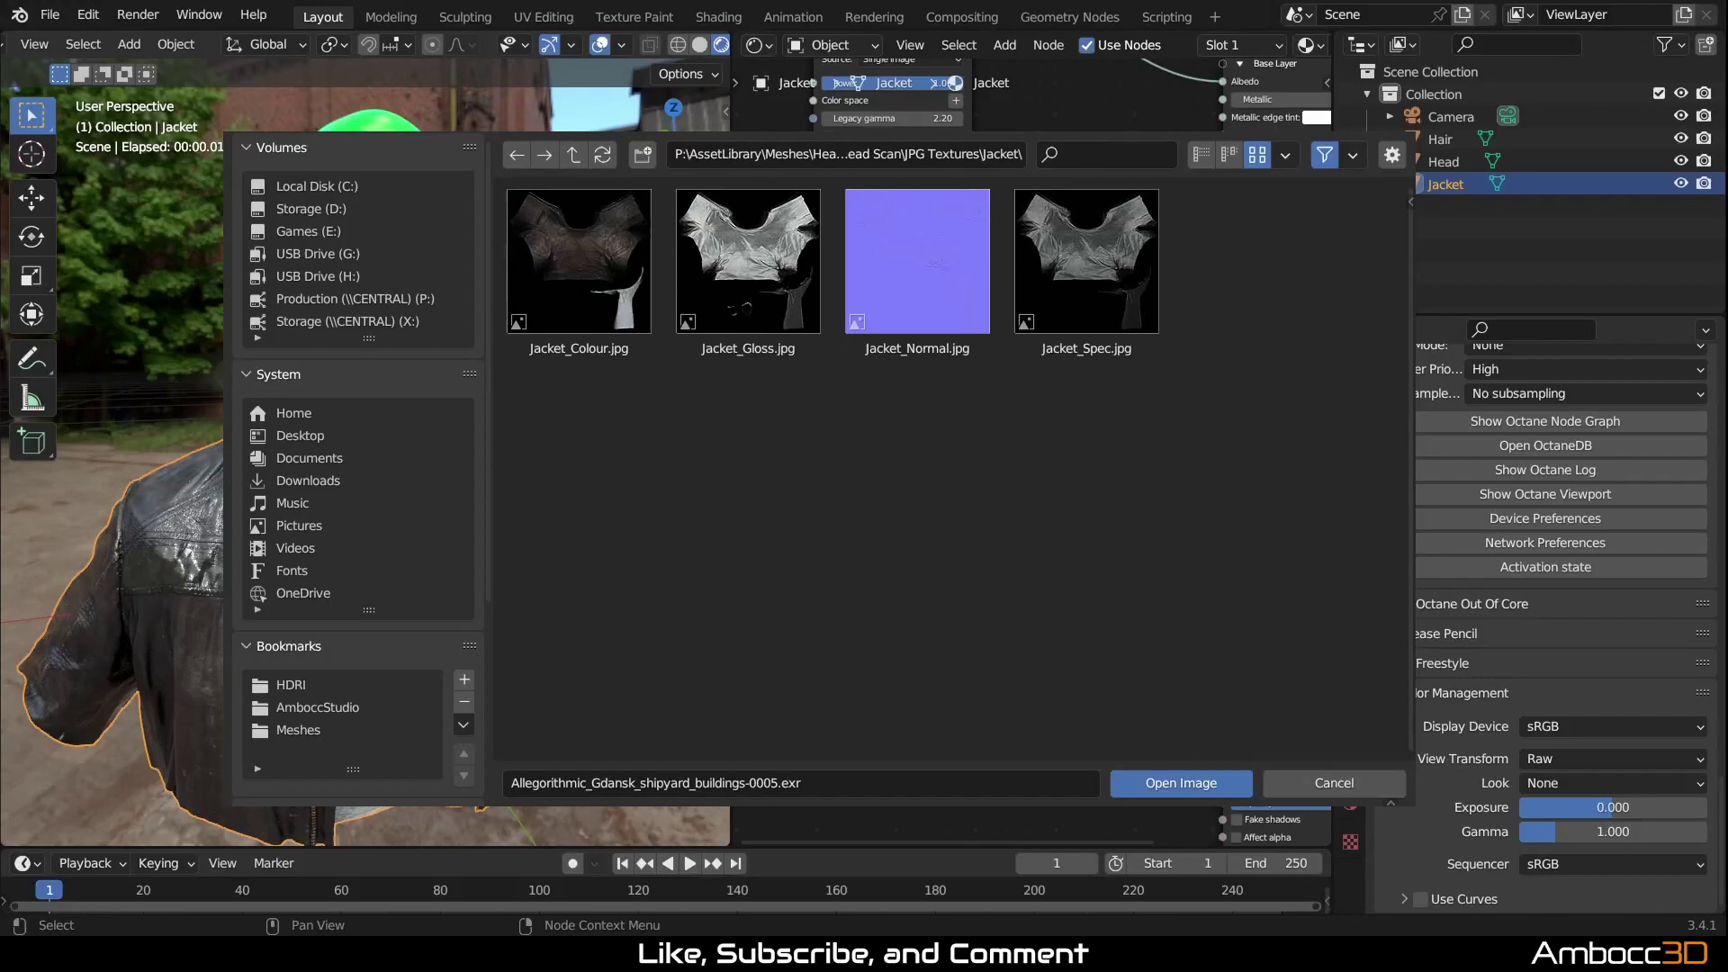
pyautogui.click(1334, 783)
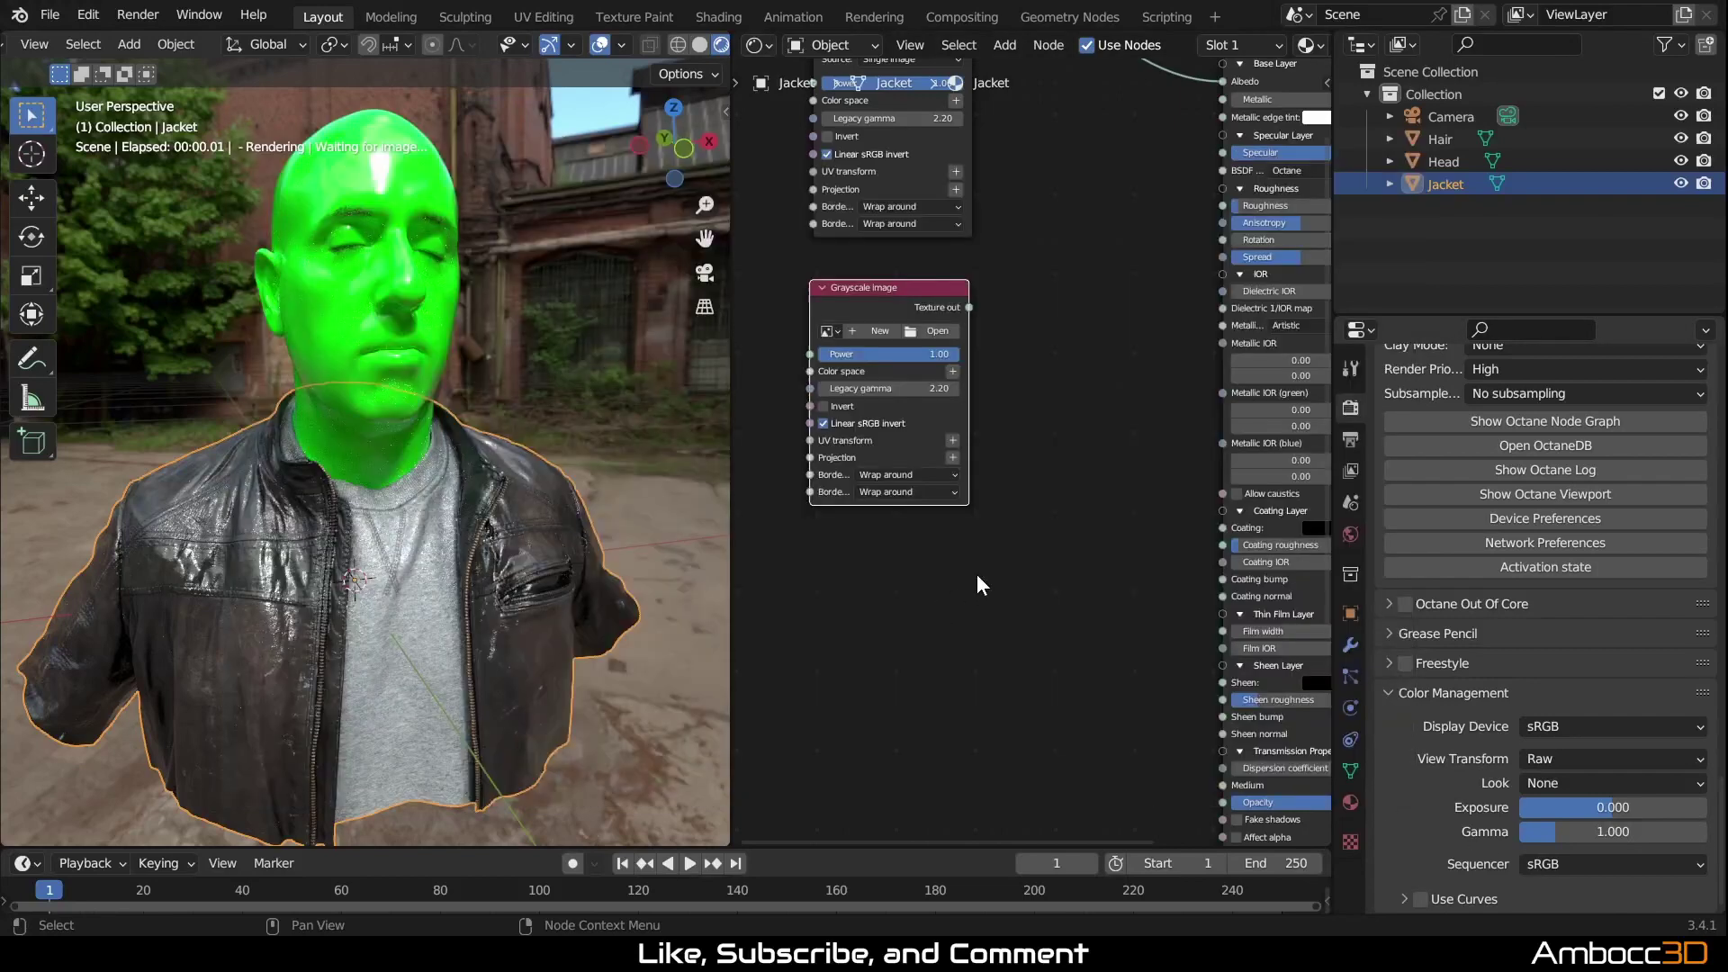
pyautogui.moveTo(1050, 469); pyautogui.dragTo(1008, 522, button='middle')
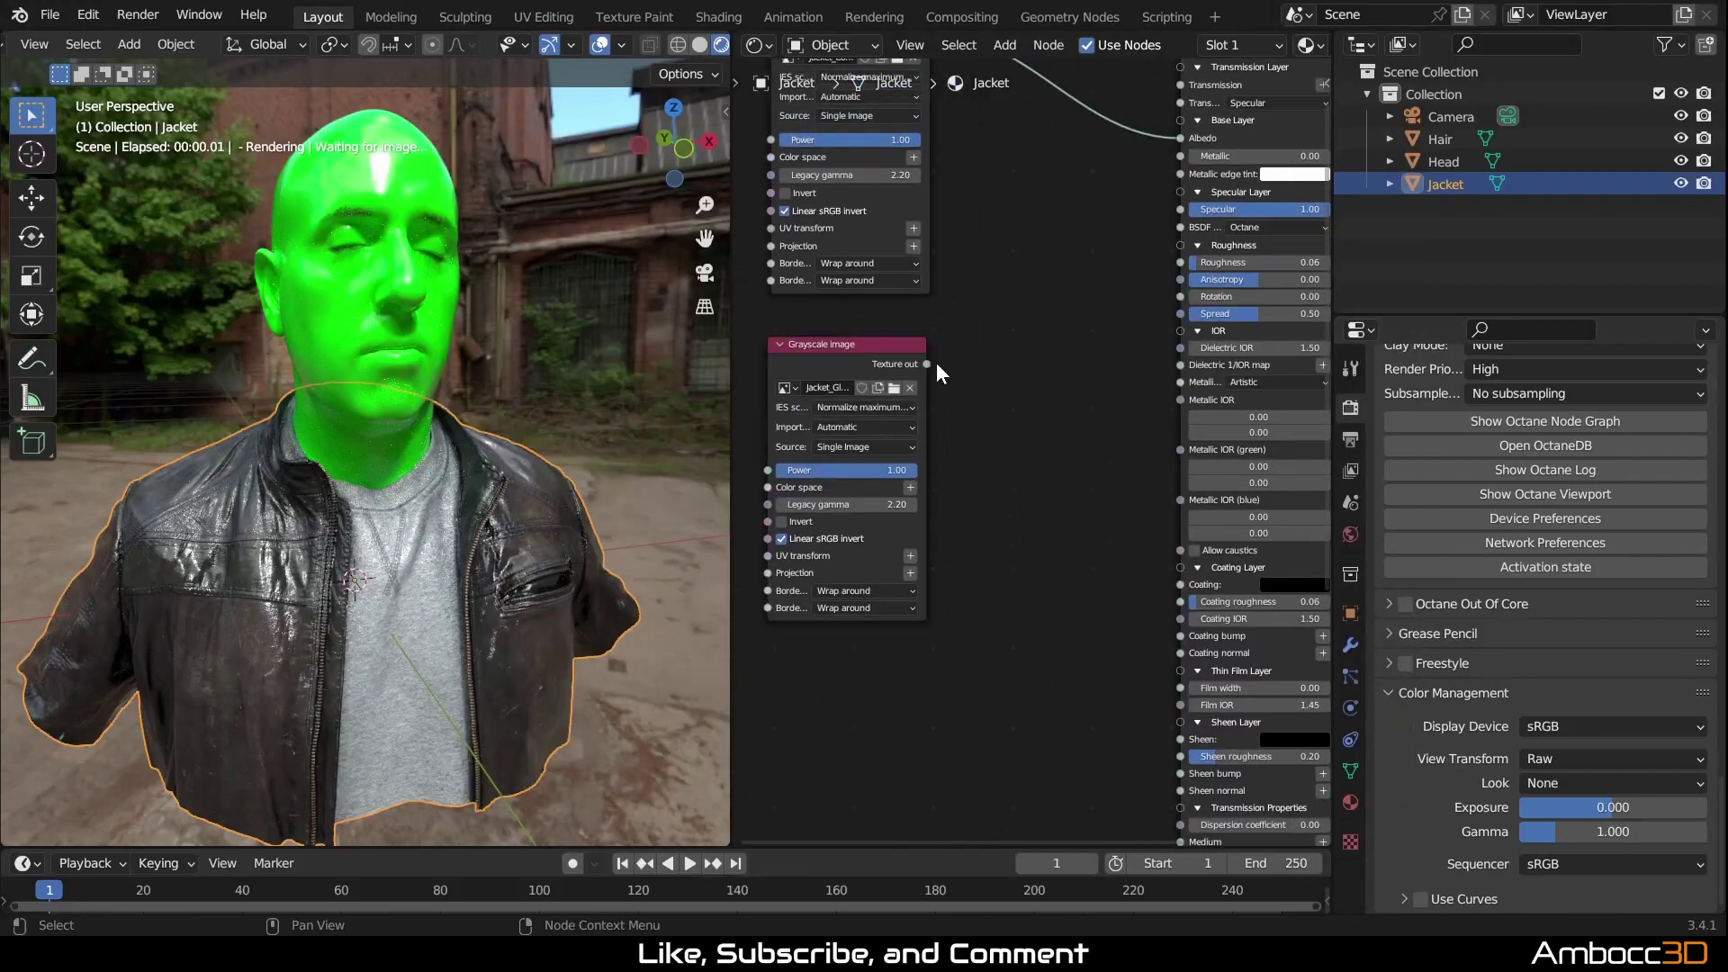
pyautogui.moveTo(927, 364); pyautogui.dragTo(1181, 262)
# Step: Enable Invert on the gloss Grayscale image node and set its legacy gamma to 1
pyautogui.scroll(2, 781, 527)
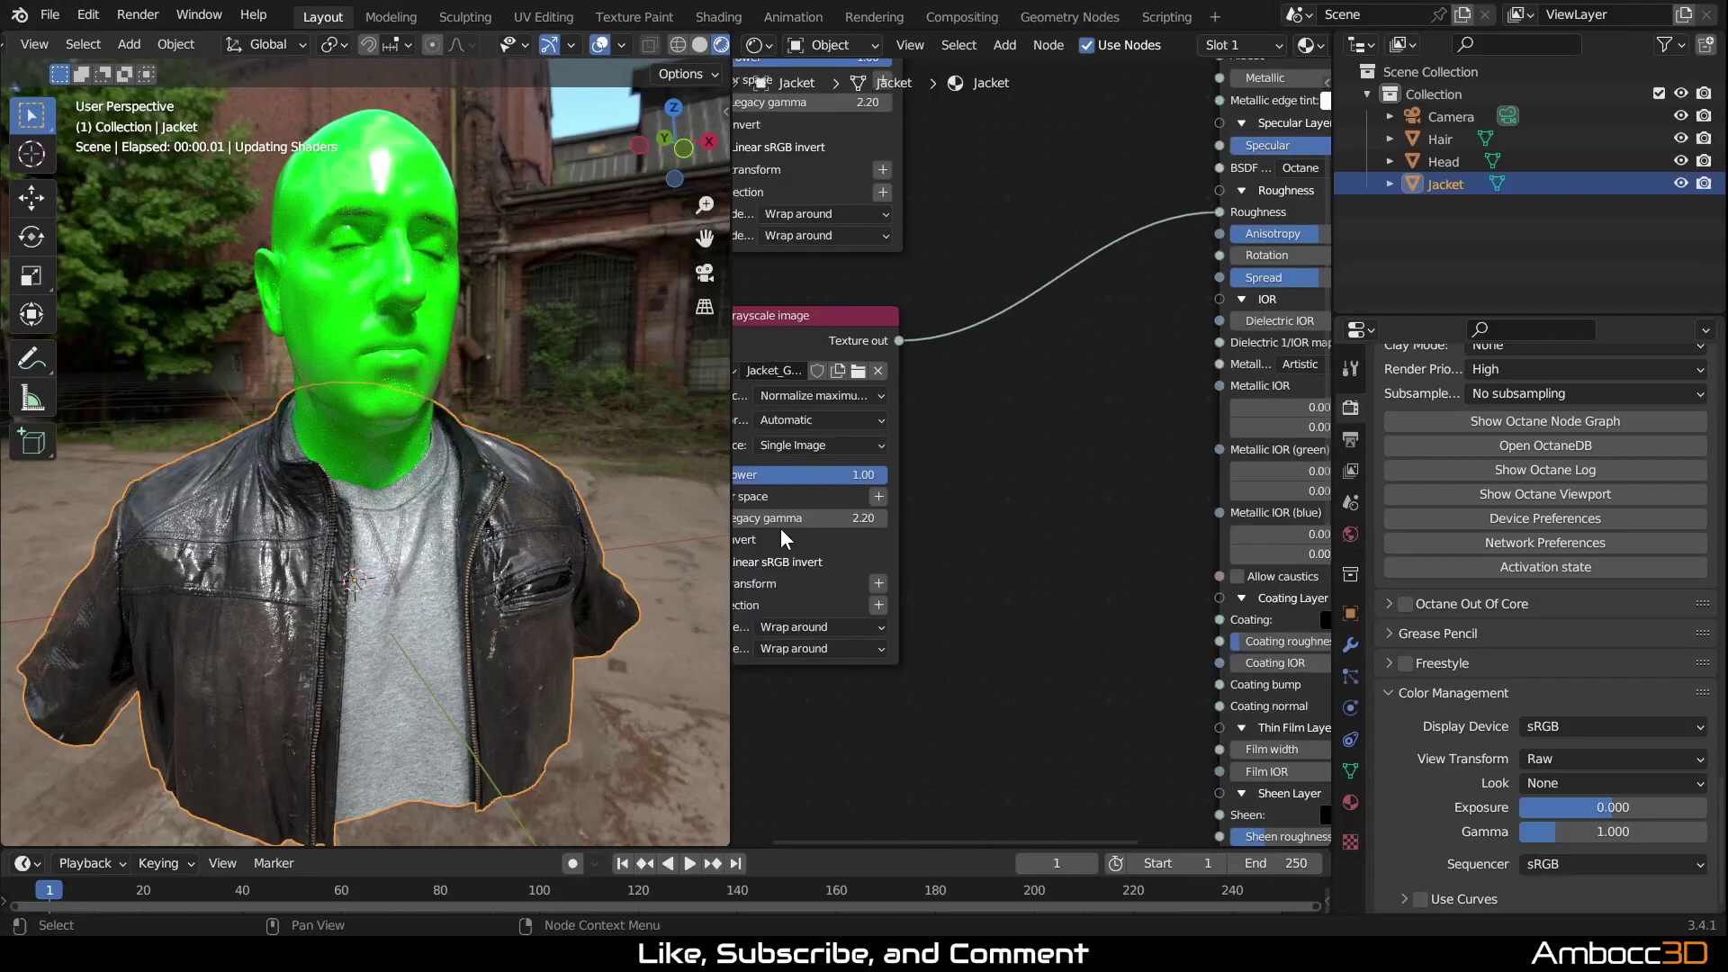
pyautogui.moveTo(822, 569); pyautogui.dragTo(975, 527, button='middle')
pyautogui.click(867, 494)
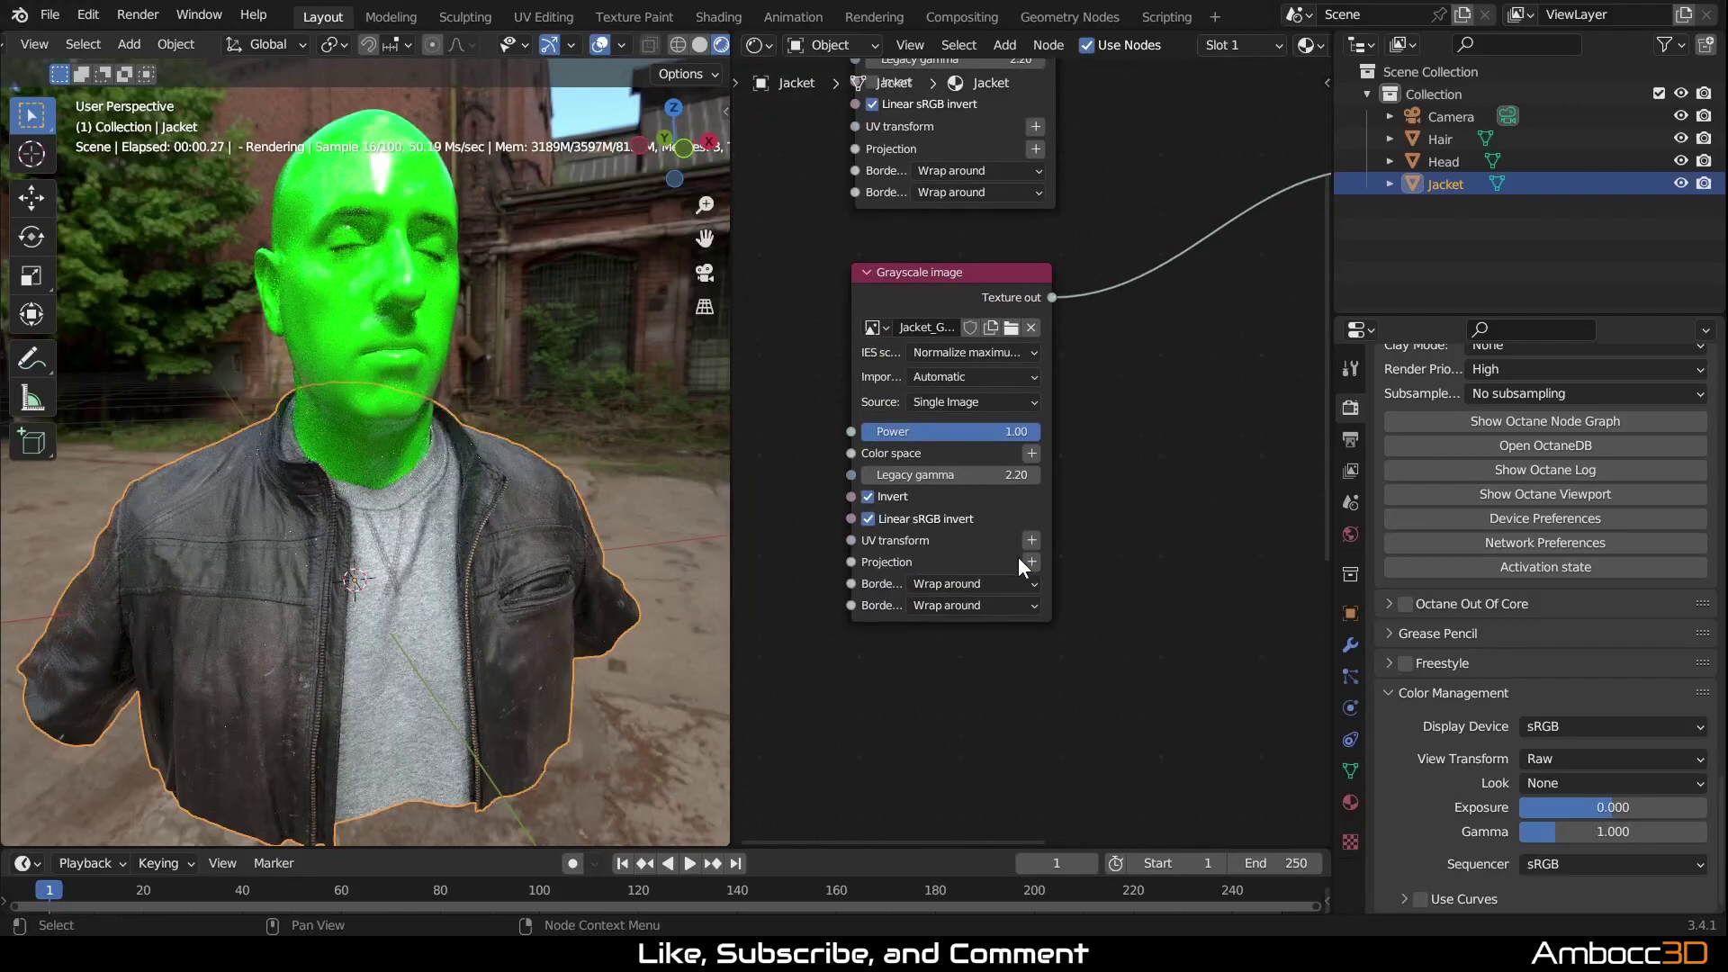
pyautogui.click(968, 474)
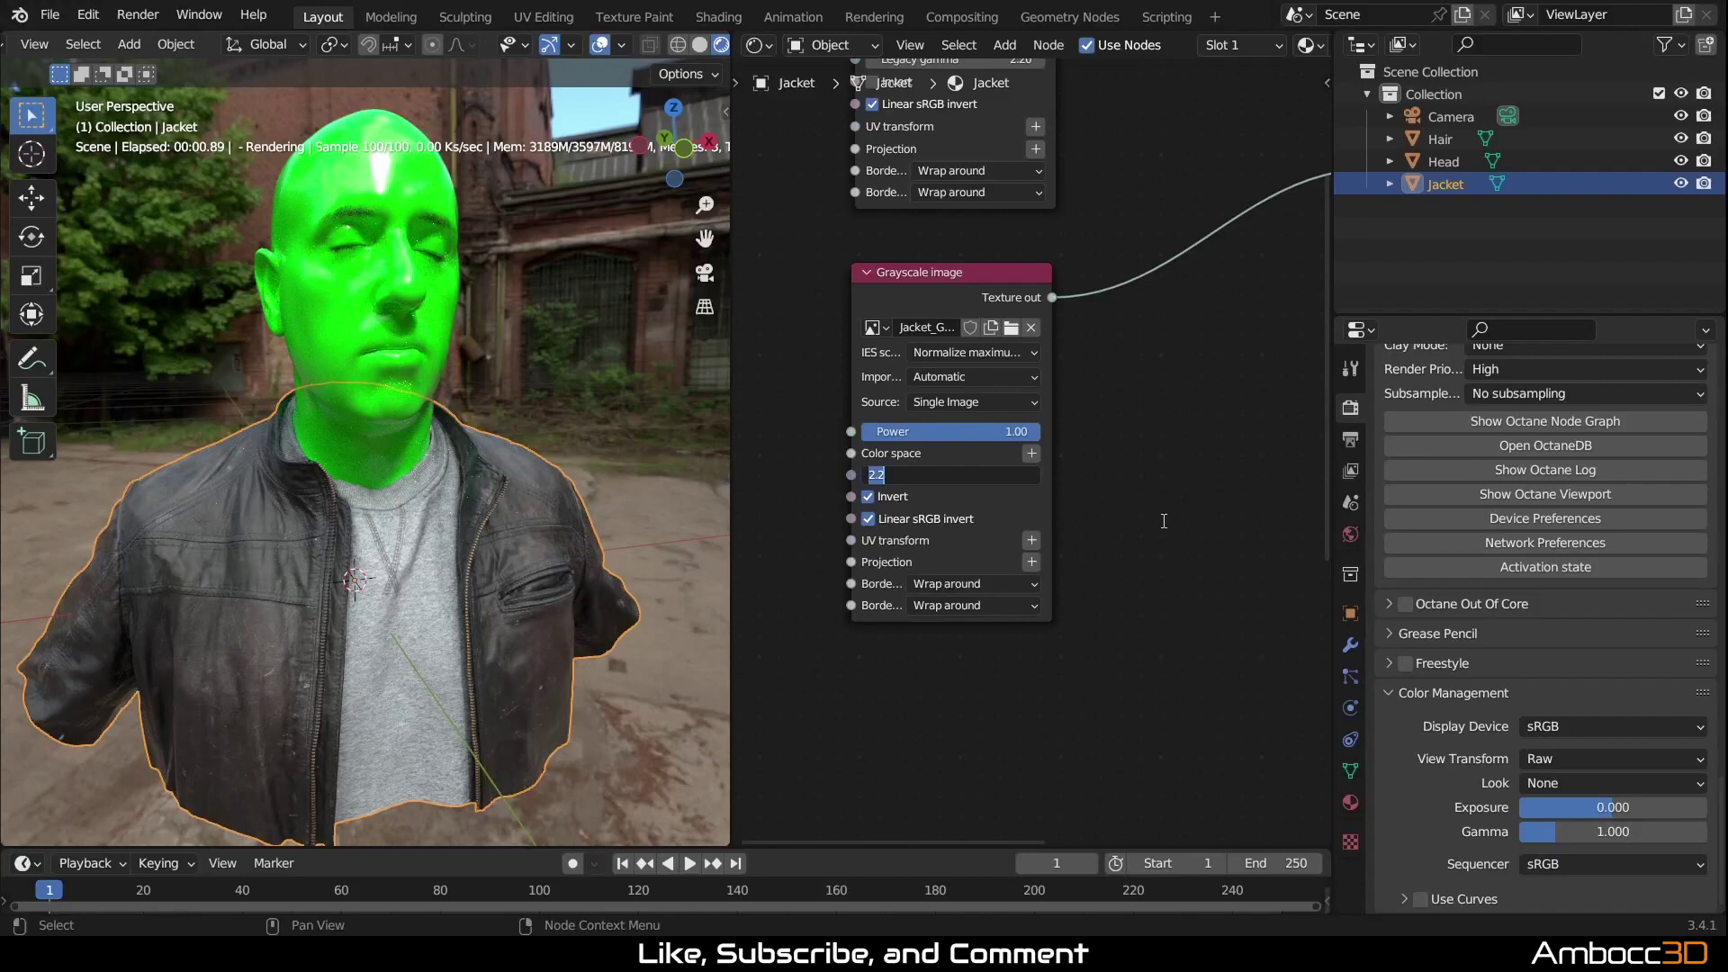
pyautogui.write('1')
pyautogui.press('Return')
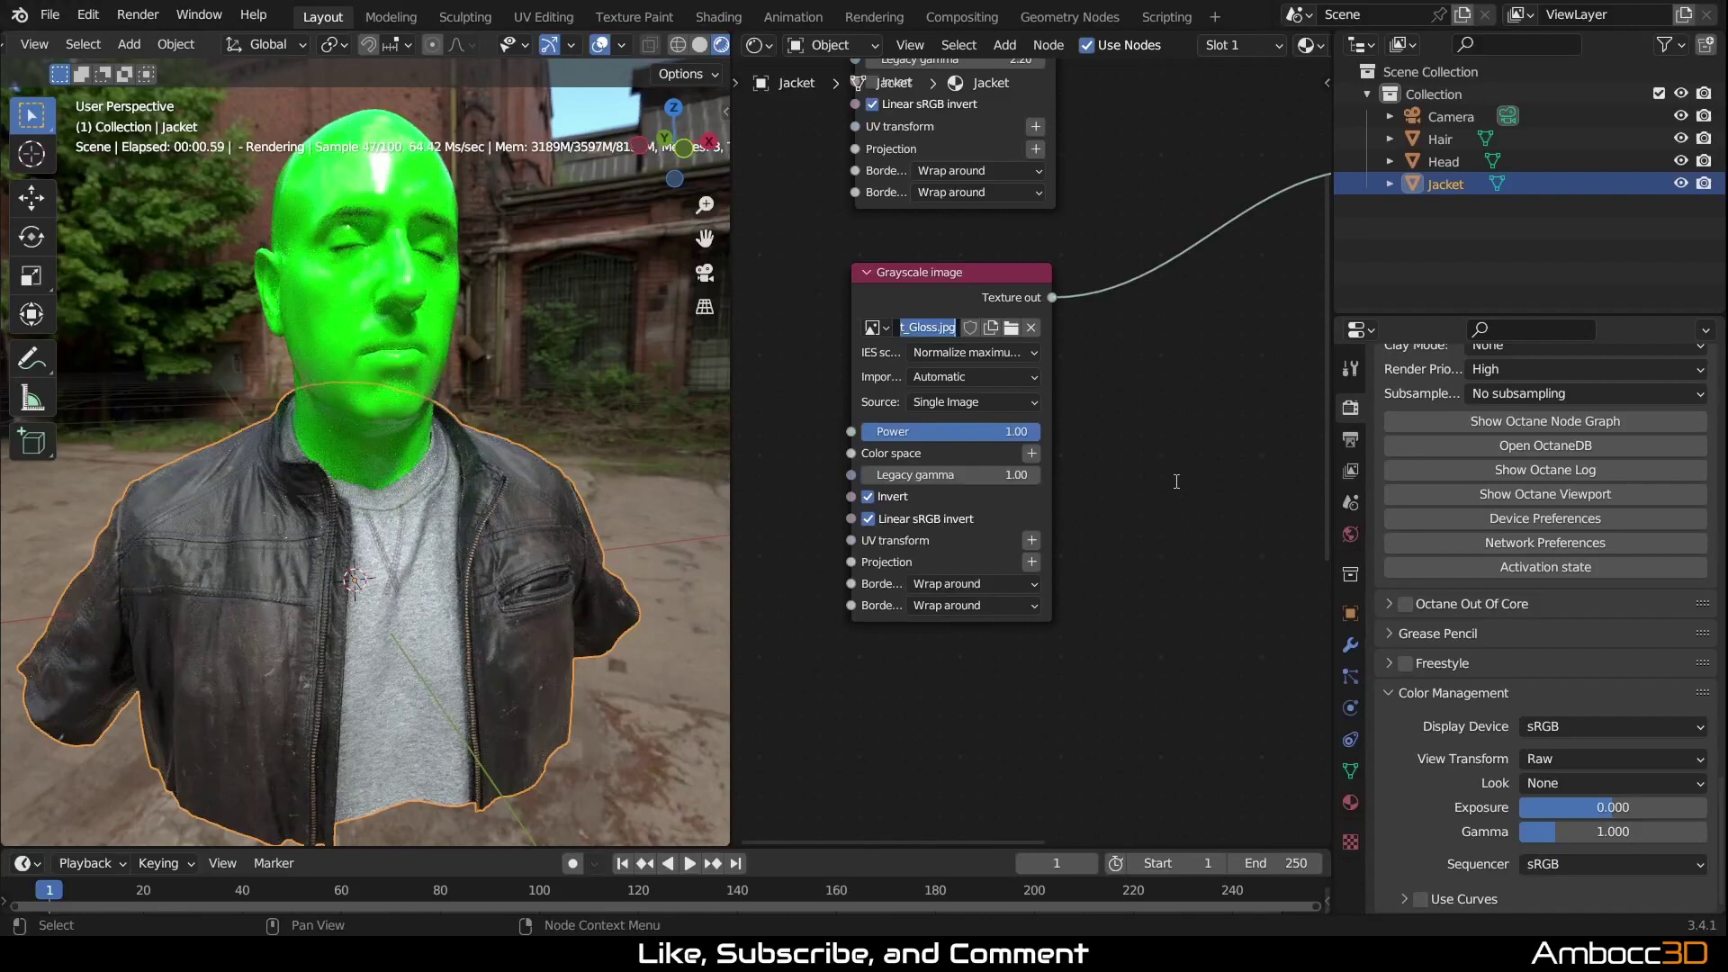
# Step: Move the gloss Grayscale image node down and place a duplicate of it directly below the jacket colour node
pyautogui.scroll(-1, 1159, 431)
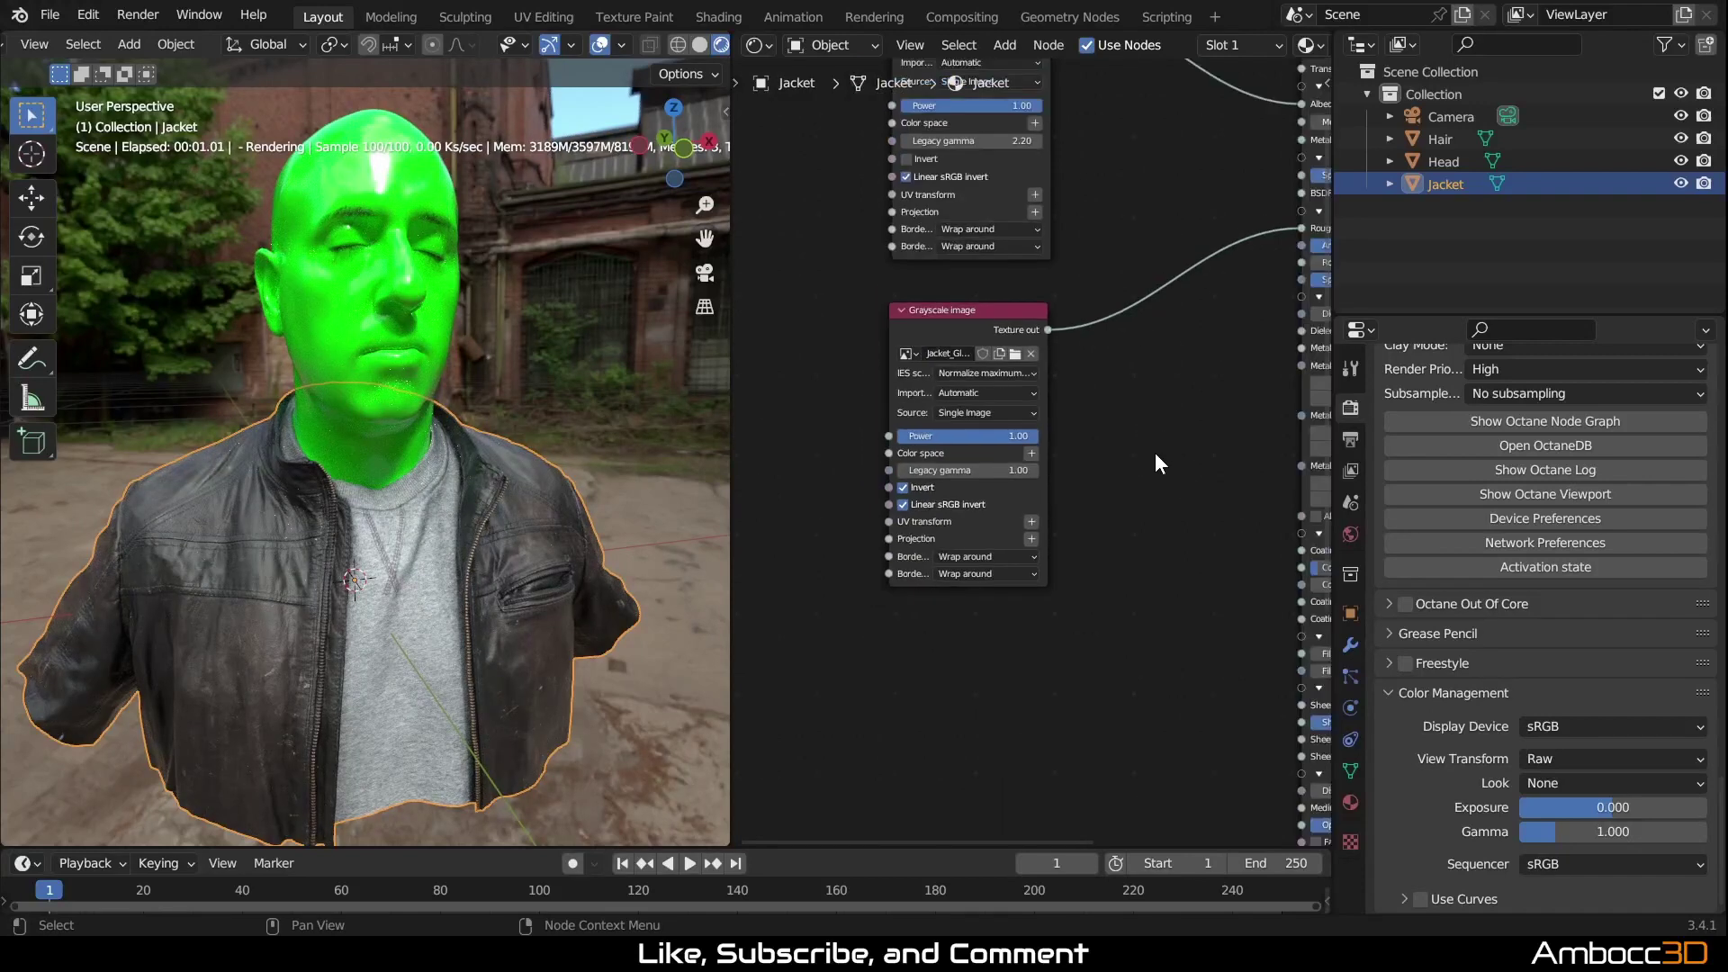
pyautogui.scroll(-1, 1154, 452)
pyautogui.moveTo(934, 347); pyautogui.dragTo(910, 679)
pyautogui.hotkey('shift', 'd')
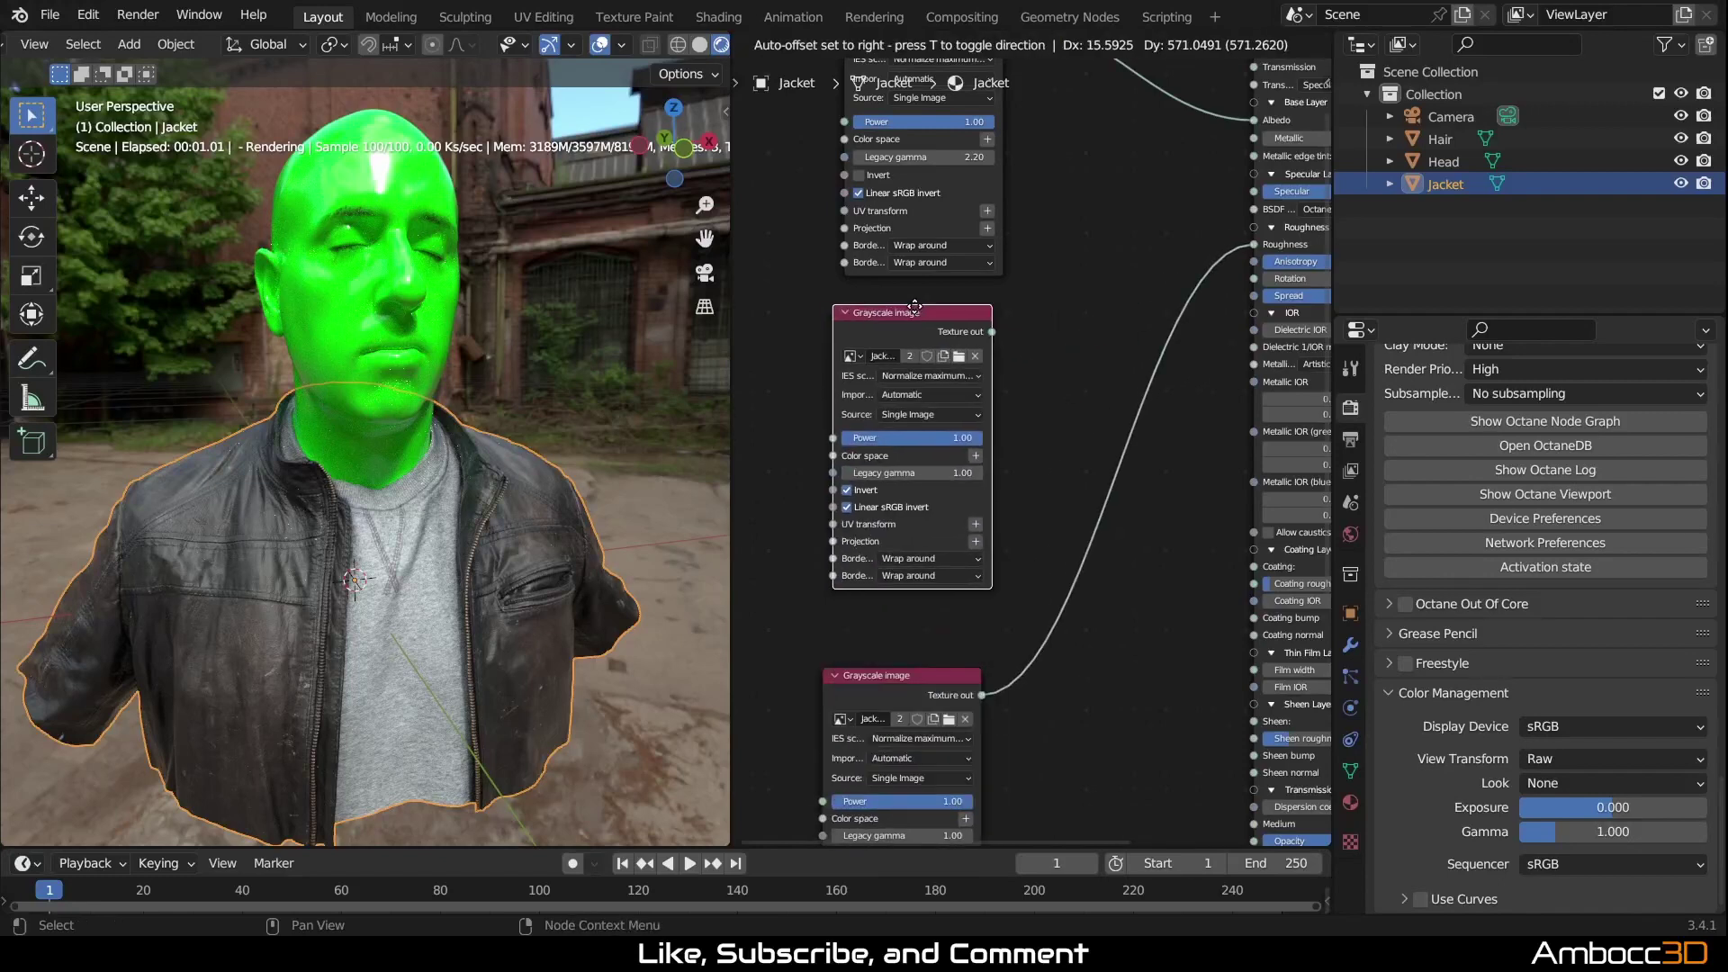
pyautogui.click(919, 317)
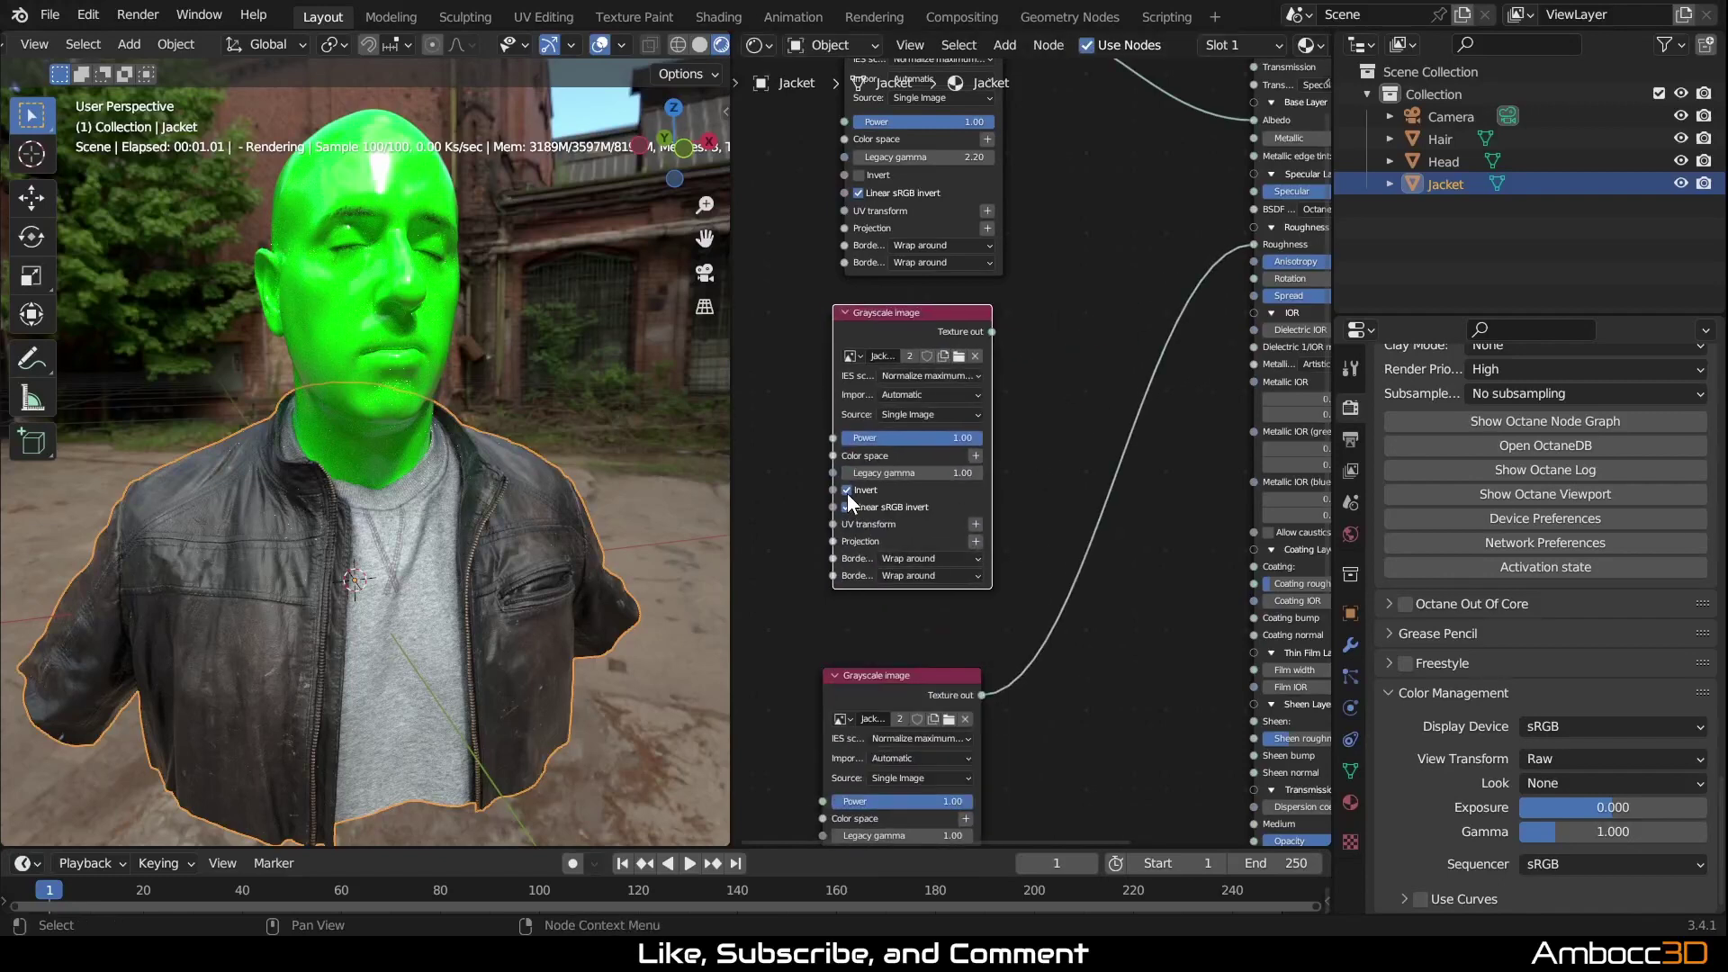
# Step: Disable Invert on the duplicated Grayscale image node, load Jacket_Spec.jpg into it and connect it to the Universal material's Specular input
pyautogui.click(847, 491)
pyautogui.click(961, 355)
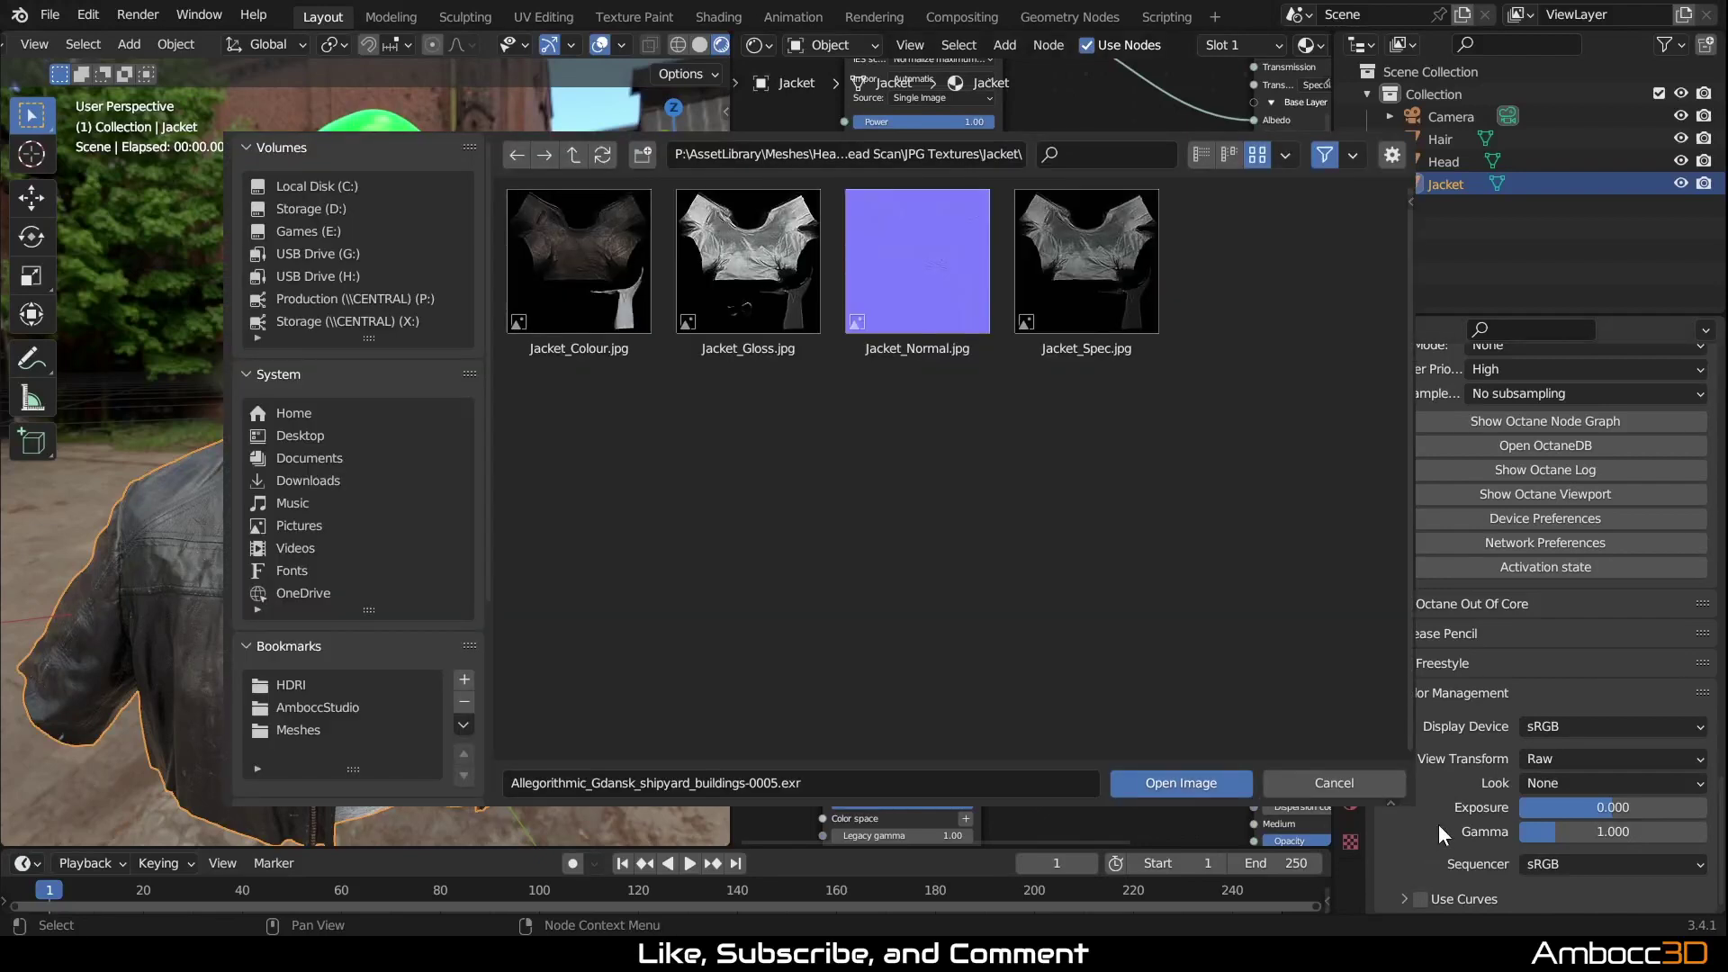
pyautogui.doubleClick(1071, 349)
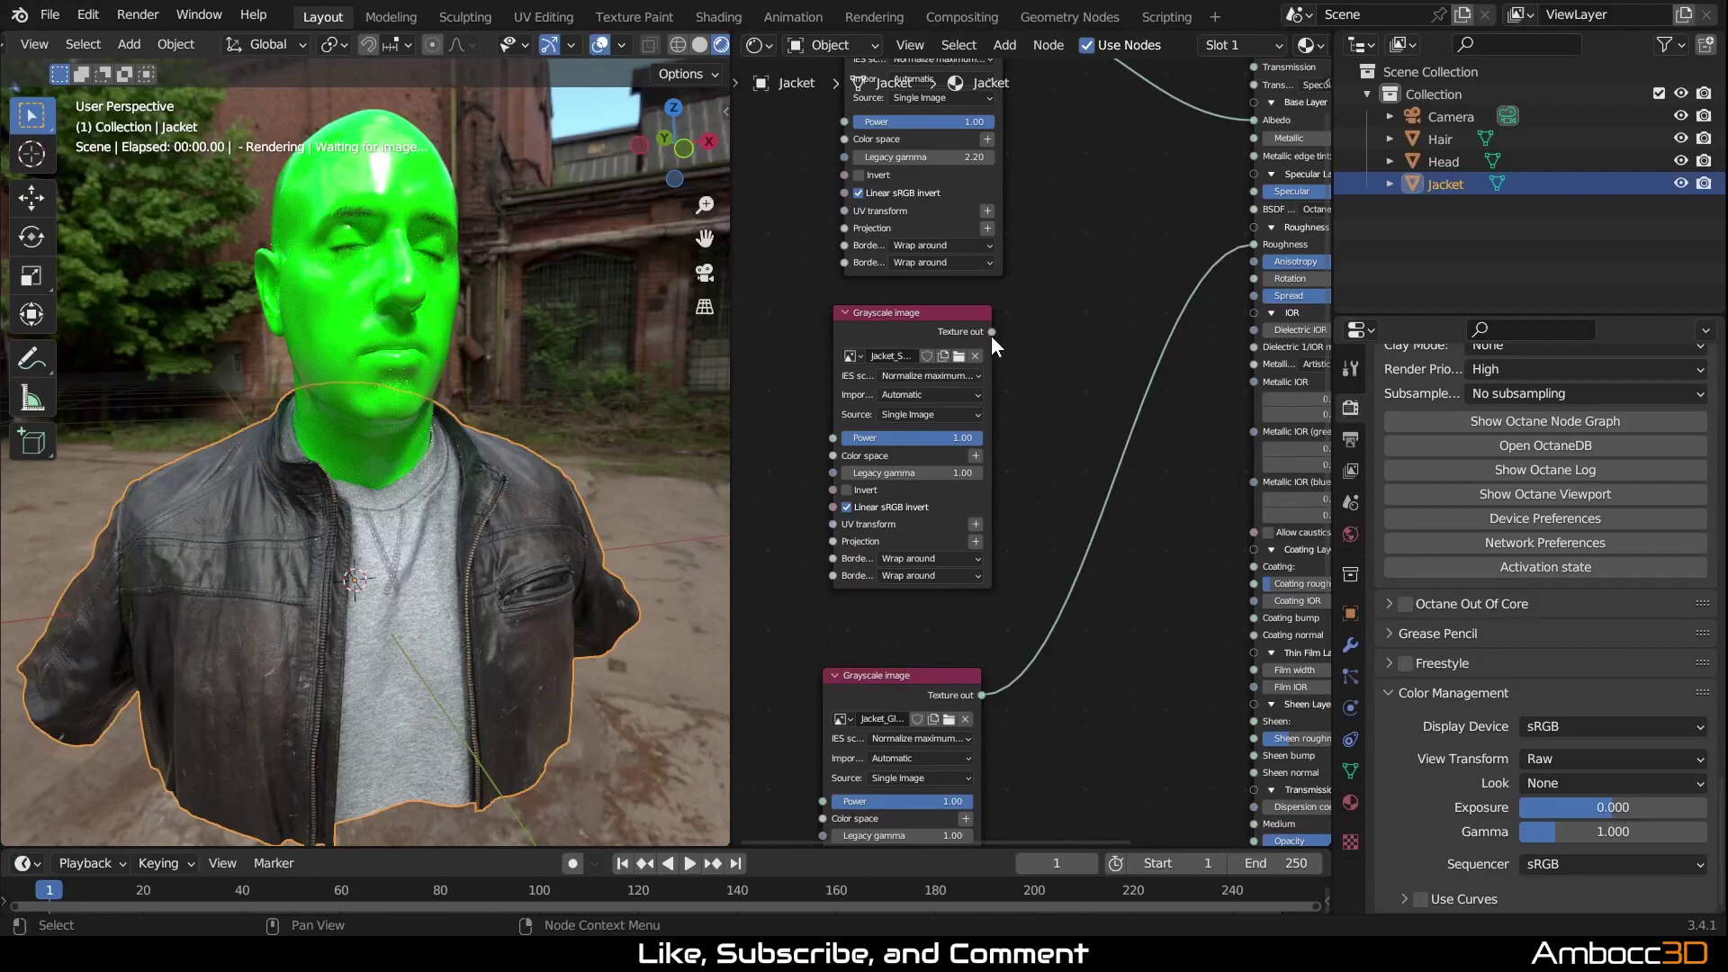
pyautogui.moveTo(991, 332); pyautogui.dragTo(1250, 192)
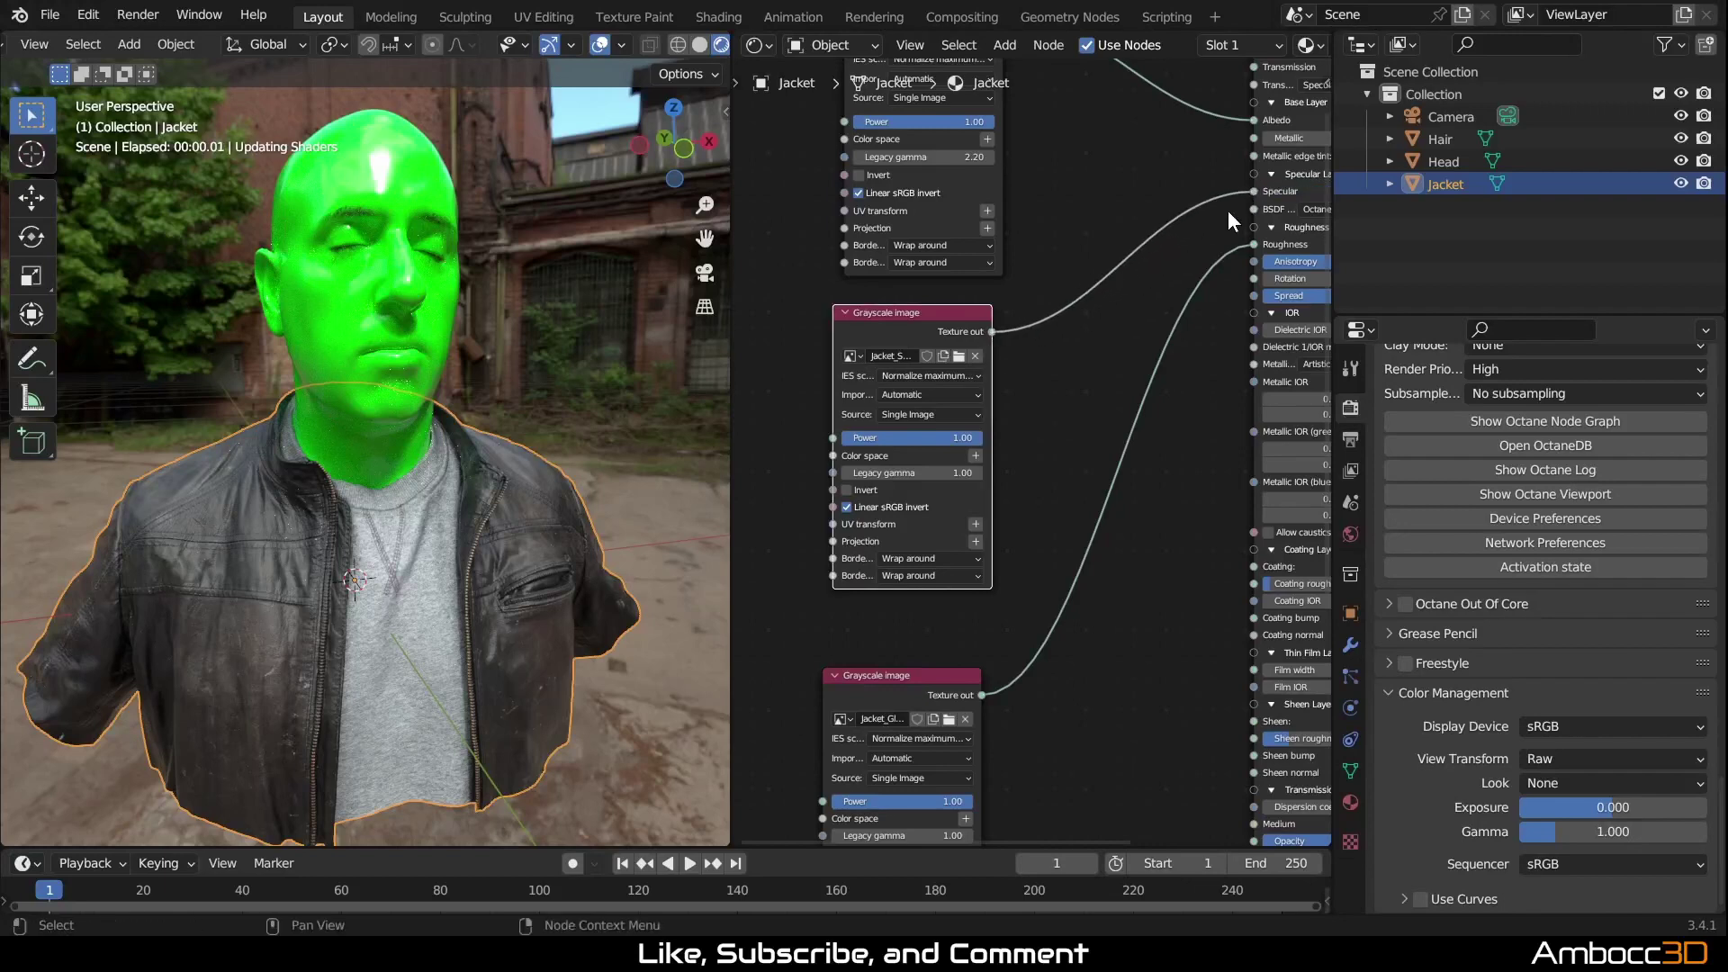
# Step: Change the Universal material's BSDF model to GGX (energy preserving) and check the jacket's leather shading from the side
pyautogui.moveTo(1103, 434); pyautogui.dragTo(1083, 423, button='middle')
pyautogui.scroll(5, 1012, 455)
pyautogui.scroll(-3, 1046, 396)
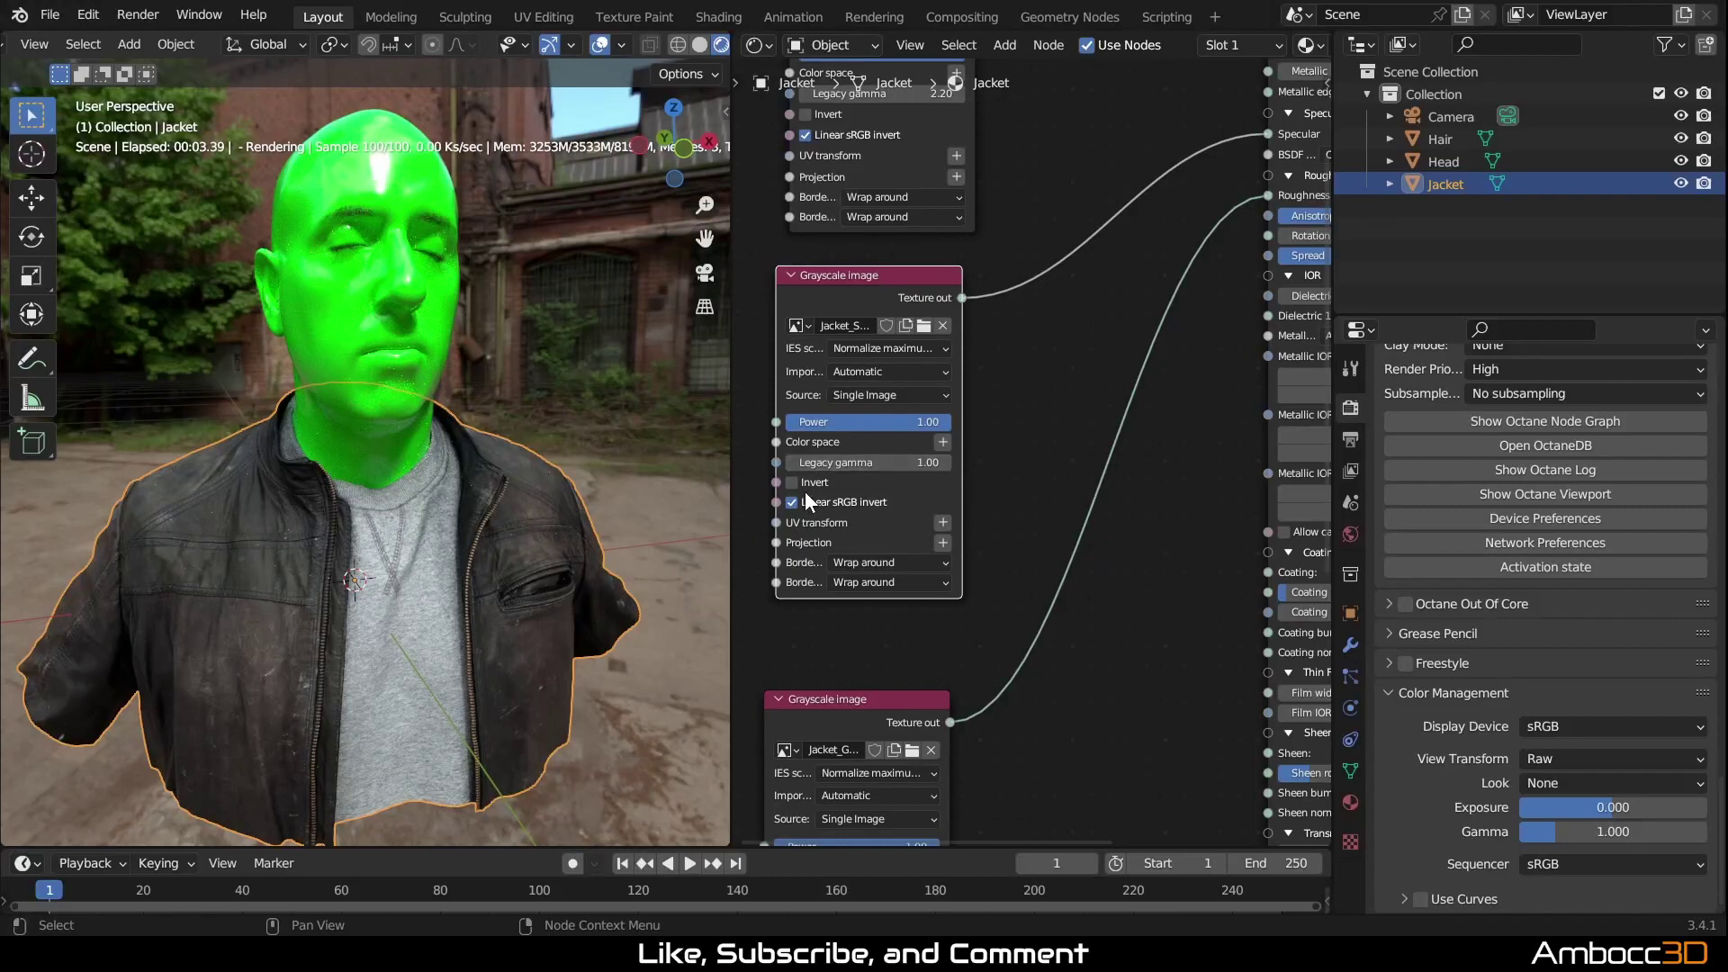
pyautogui.scroll(-3, 1035, 378)
pyautogui.moveTo(1034, 378); pyautogui.dragTo(919, 494, button='middle')
pyautogui.scroll(2, 1044, 469)
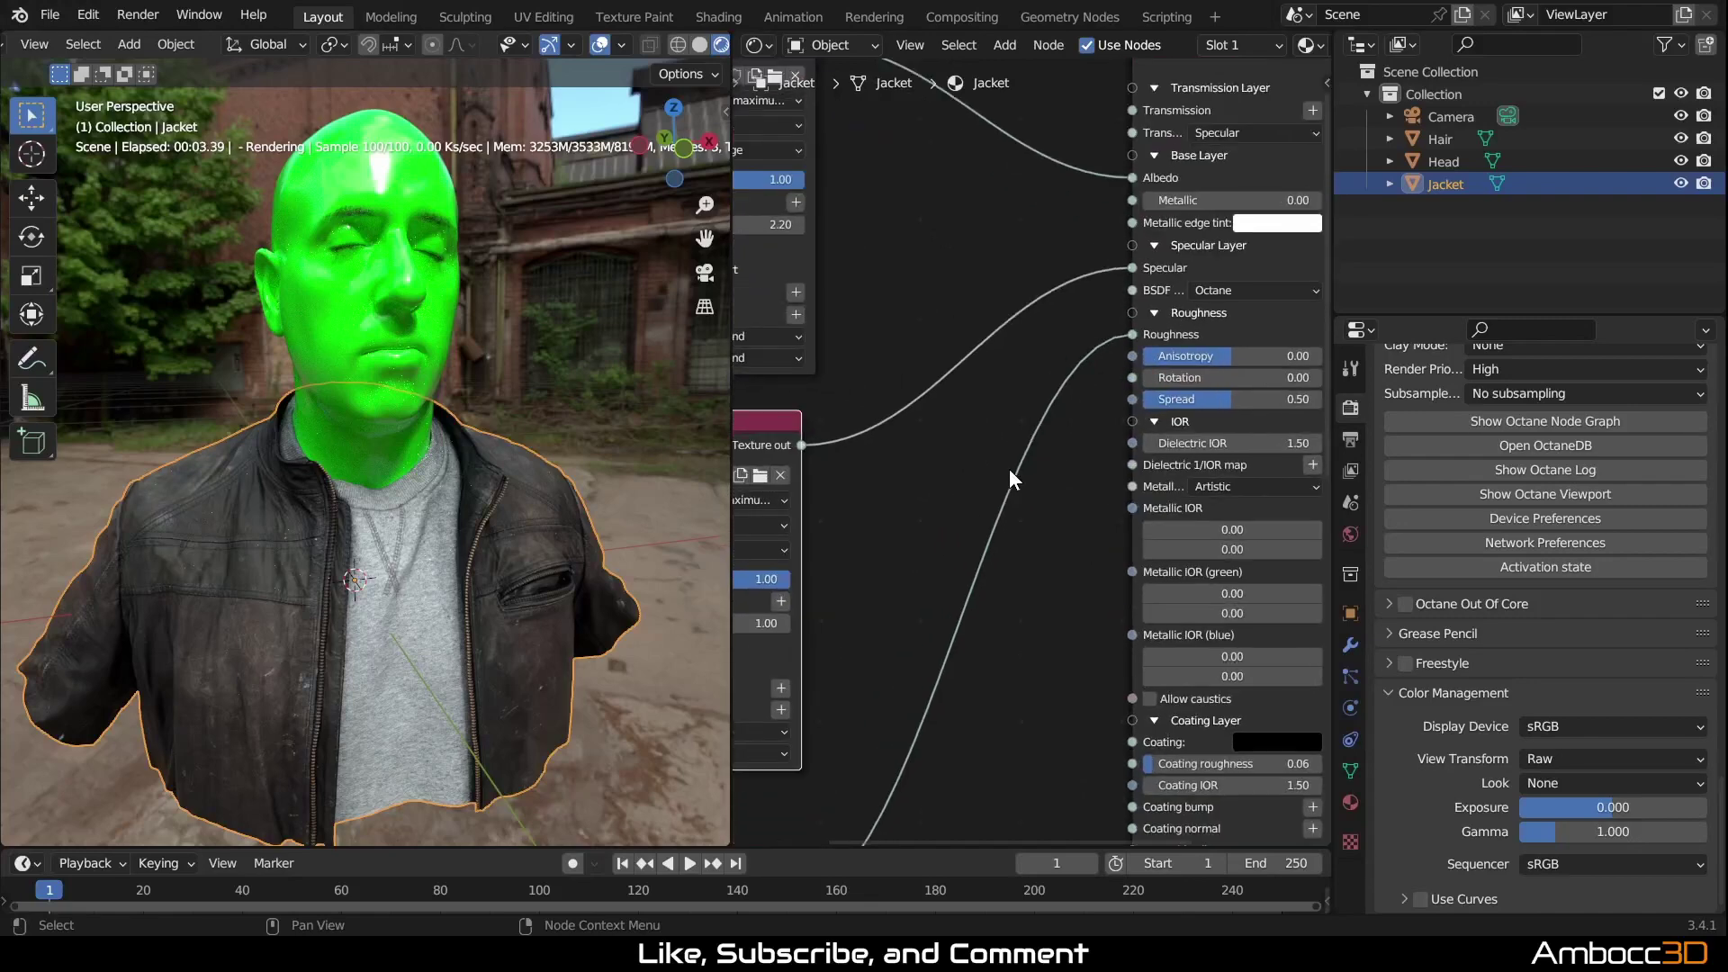
pyautogui.moveTo(326, 605); pyautogui.dragTo(472, 533, button='middle')
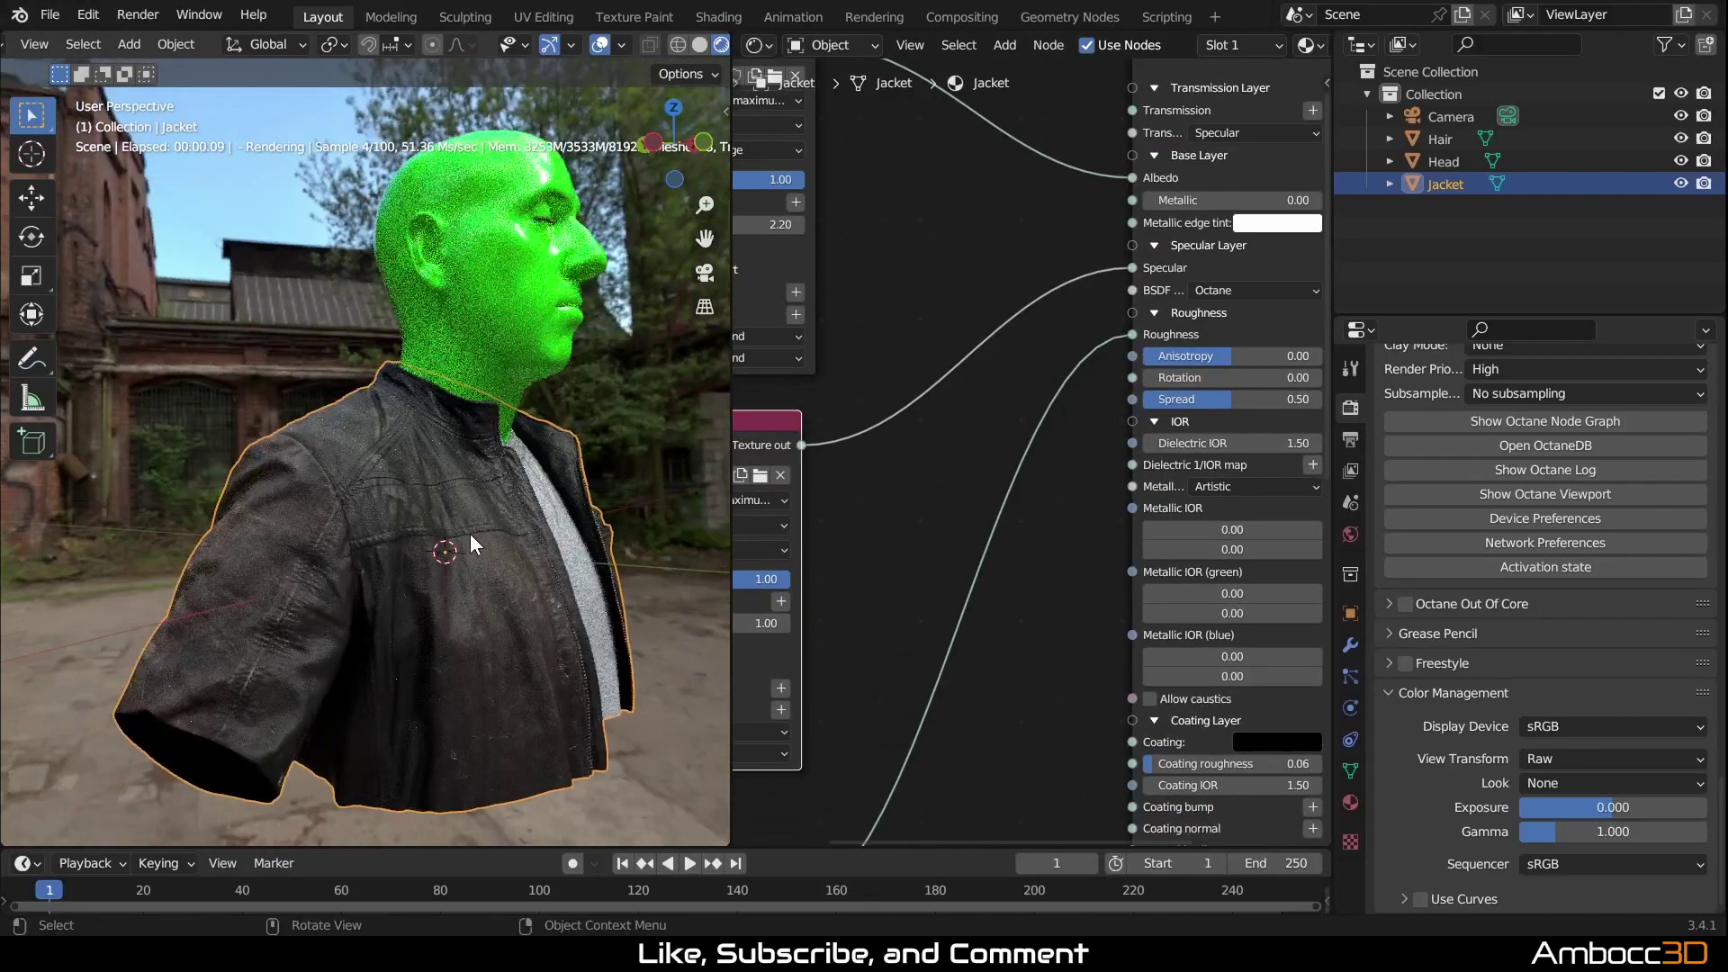
pyautogui.moveTo(1001, 642); pyautogui.dragTo(1032, 623, button='middle')
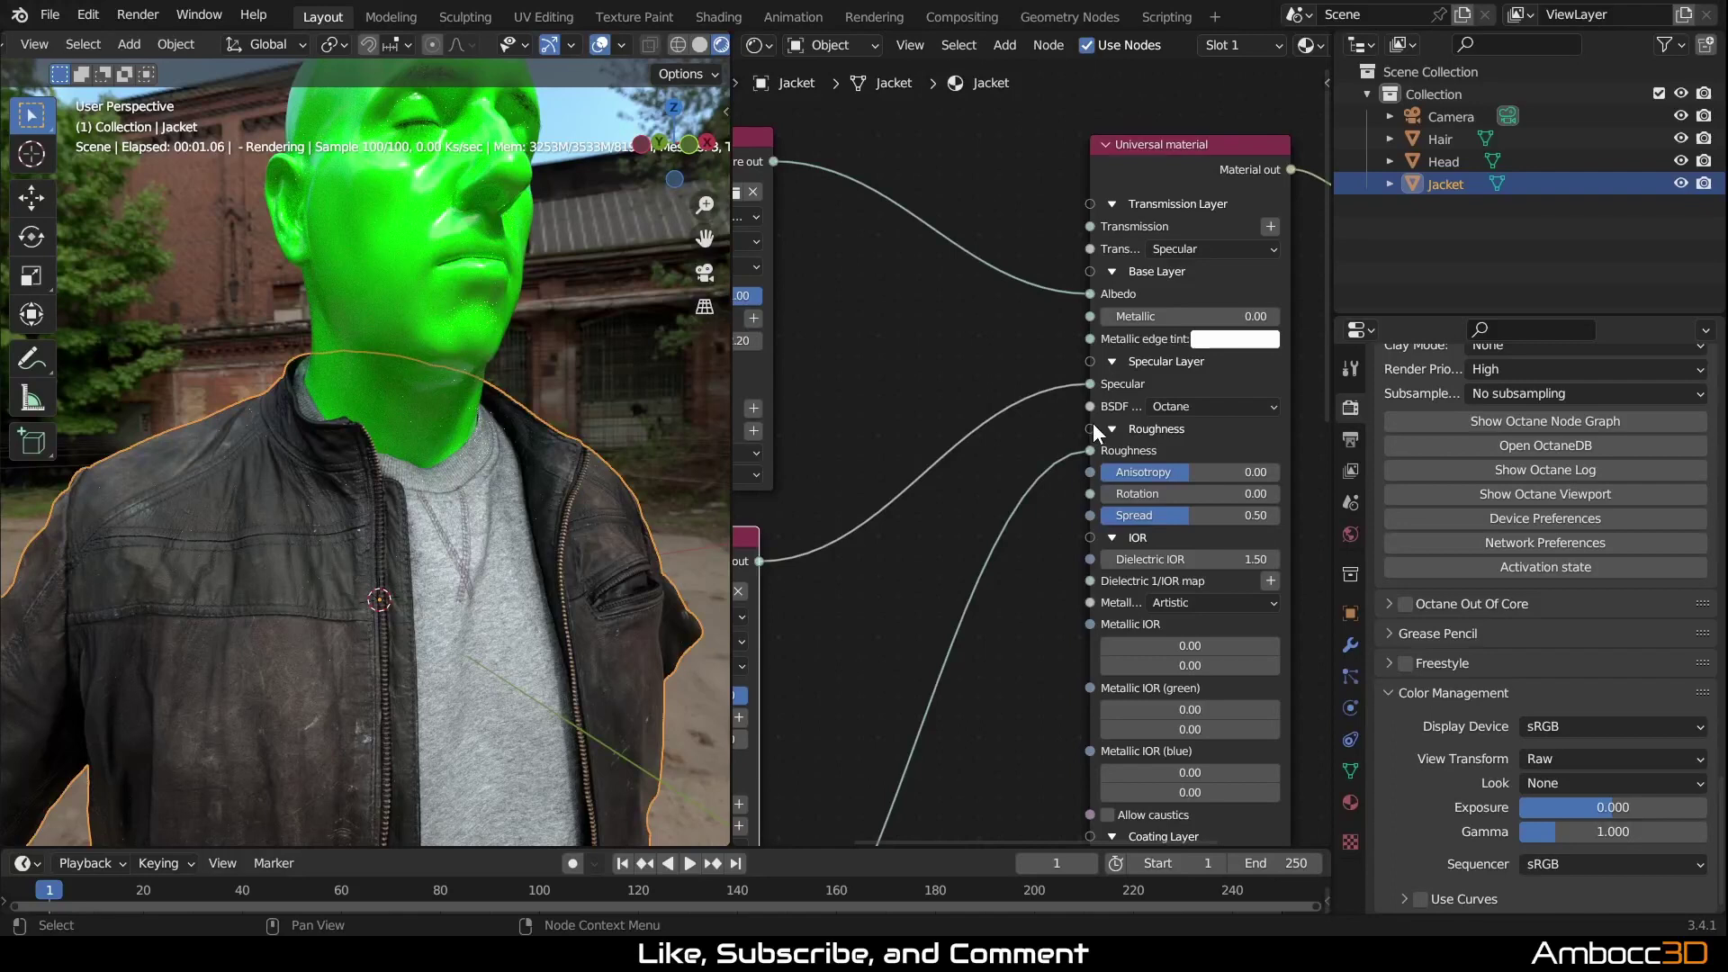
pyautogui.click(1206, 407)
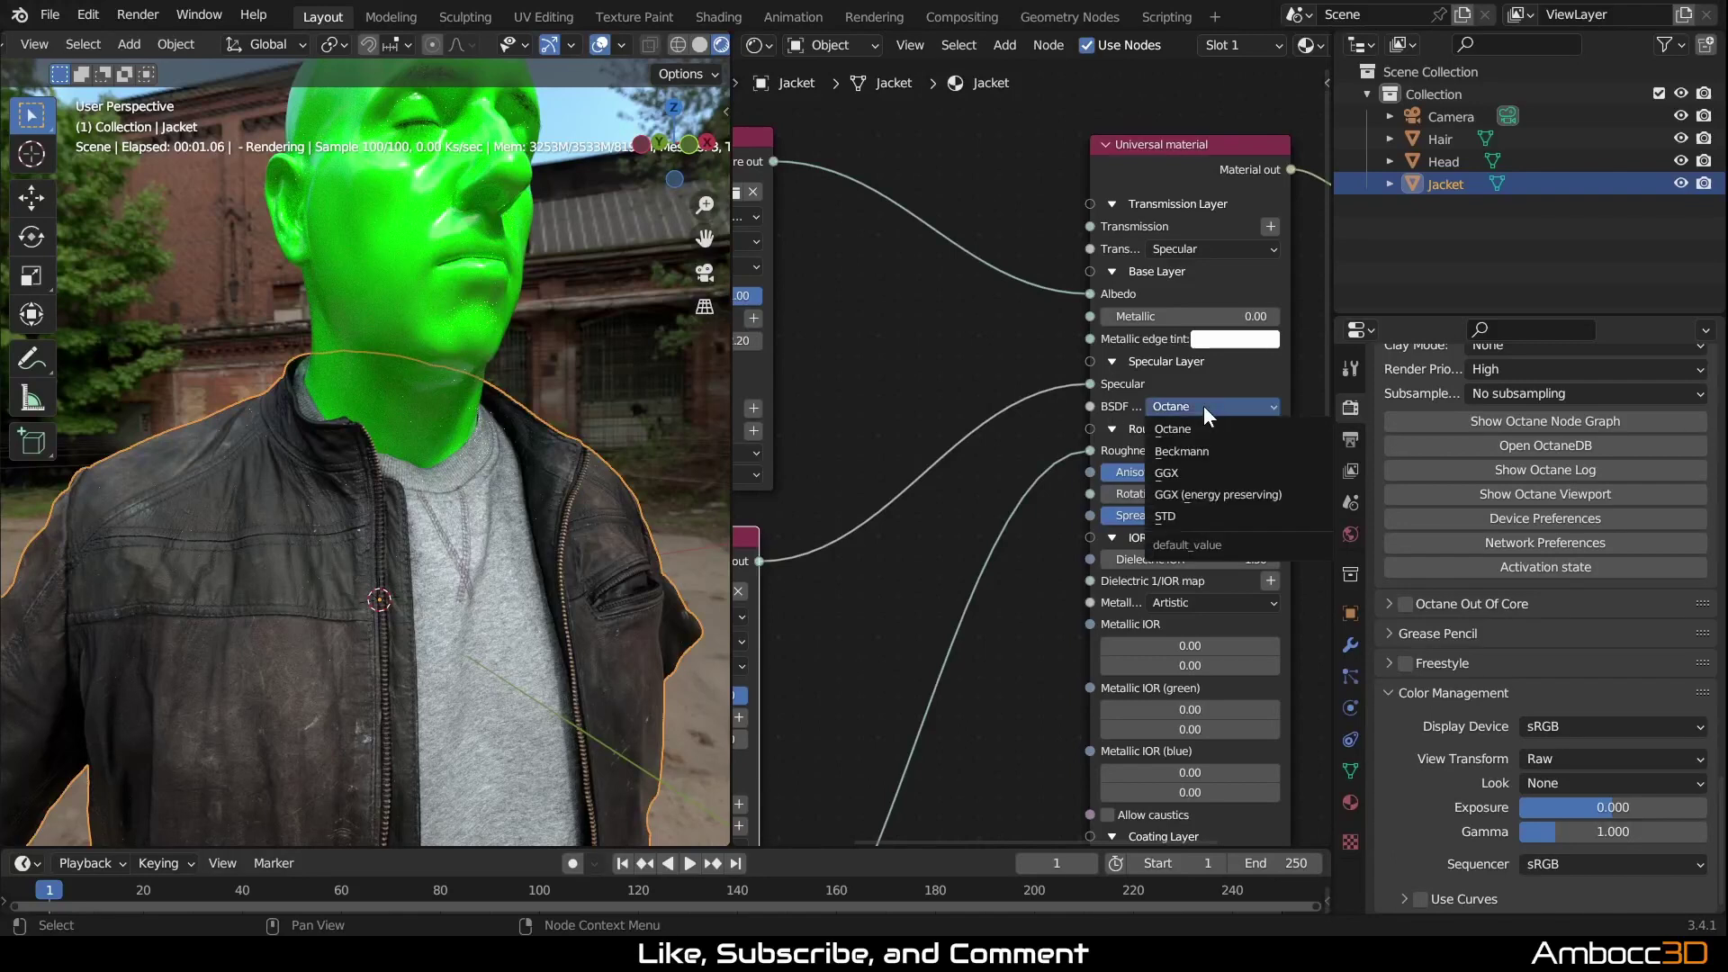
pyautogui.click(1180, 495)
pyautogui.scroll(-2, 887, 551)
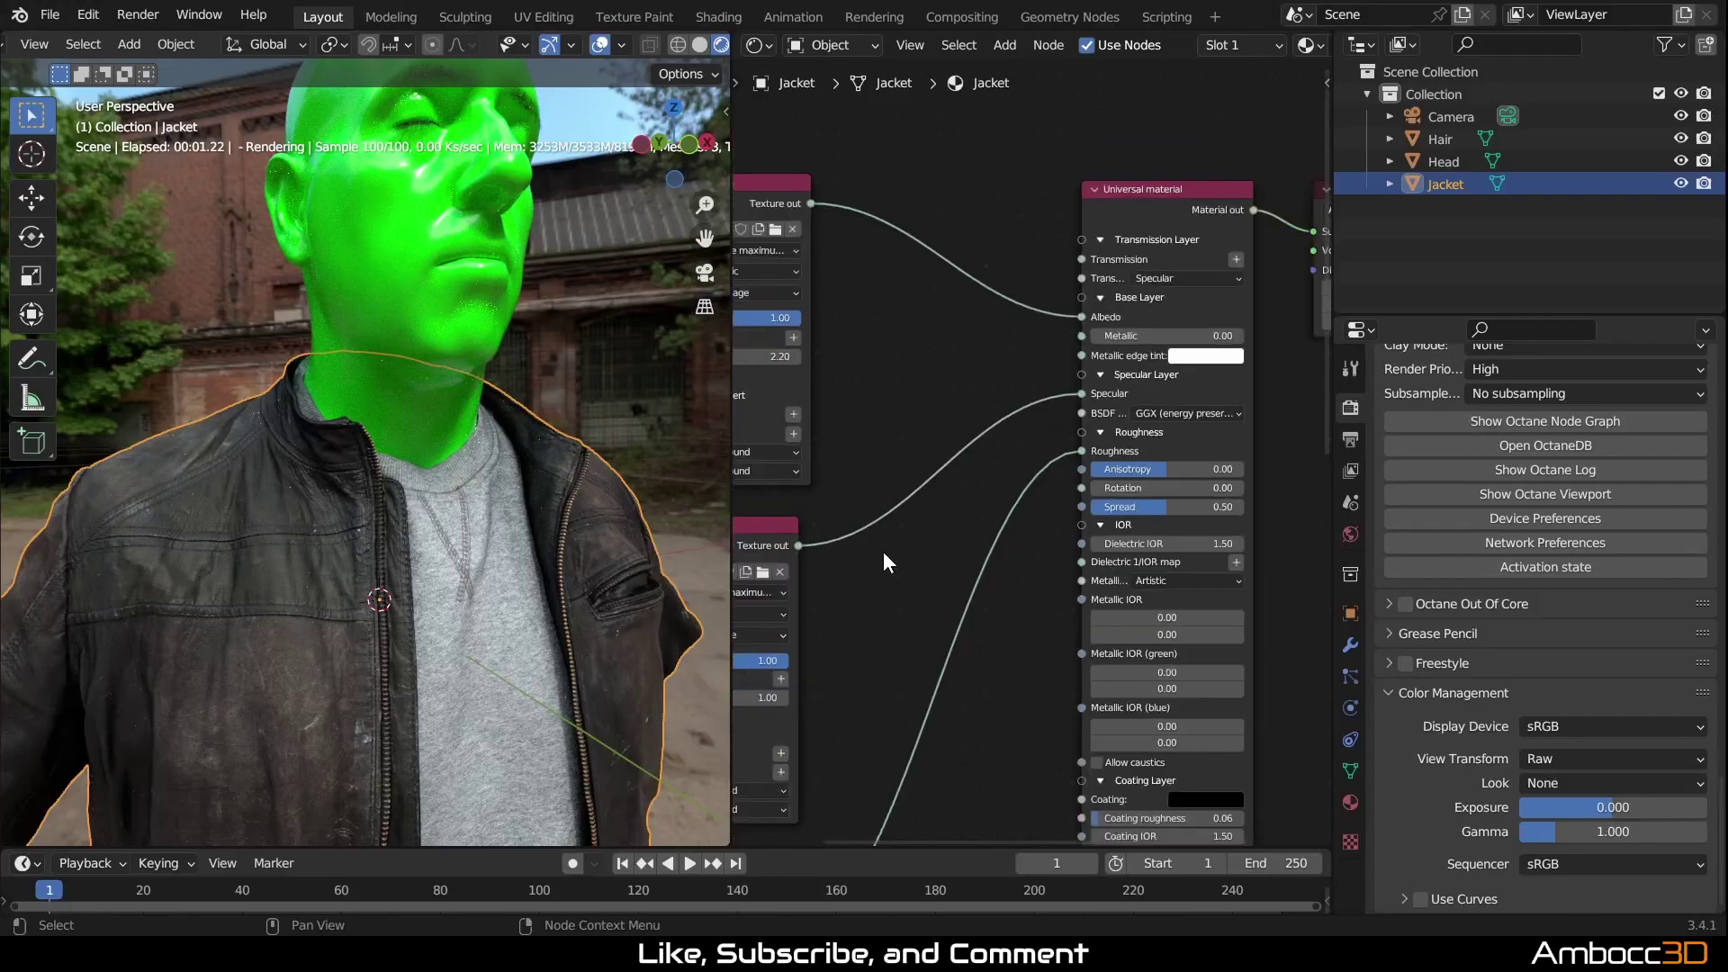
pyautogui.scroll(-3, 850, 625)
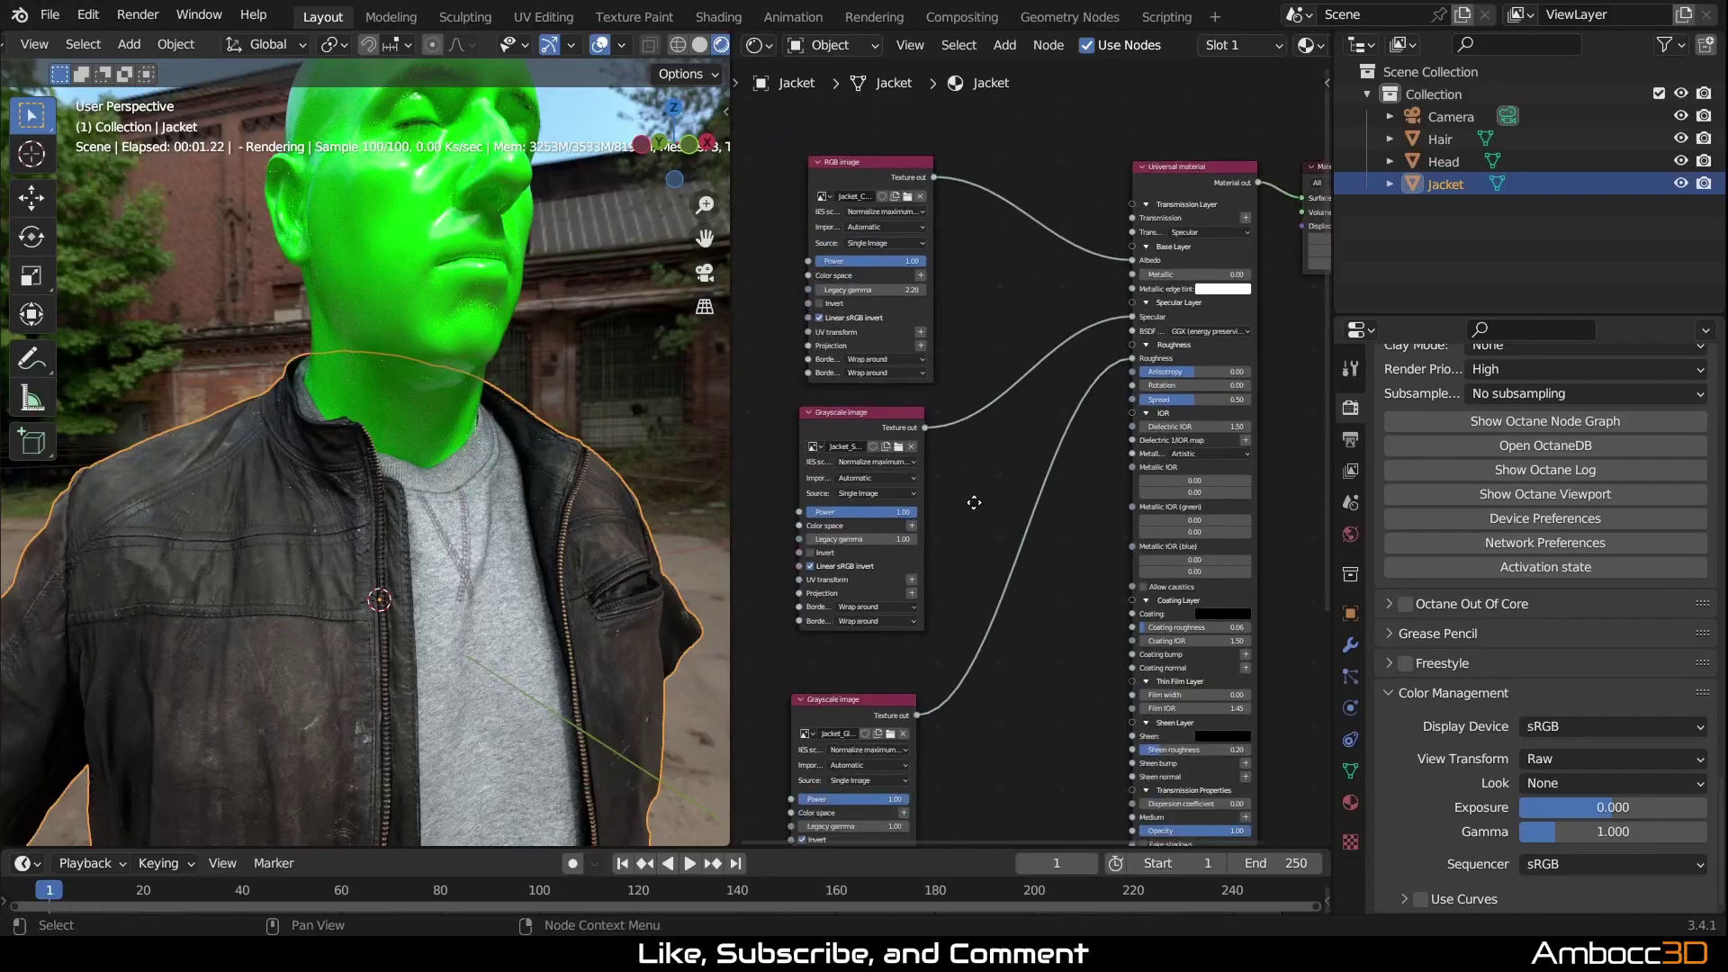
pyautogui.moveTo(461, 590)
pyautogui.mouseDown(button='middle')
pyautogui.moveTo(510, 589)
pyautogui.moveTo(489, 590)
pyautogui.mouseUp(button='middle')
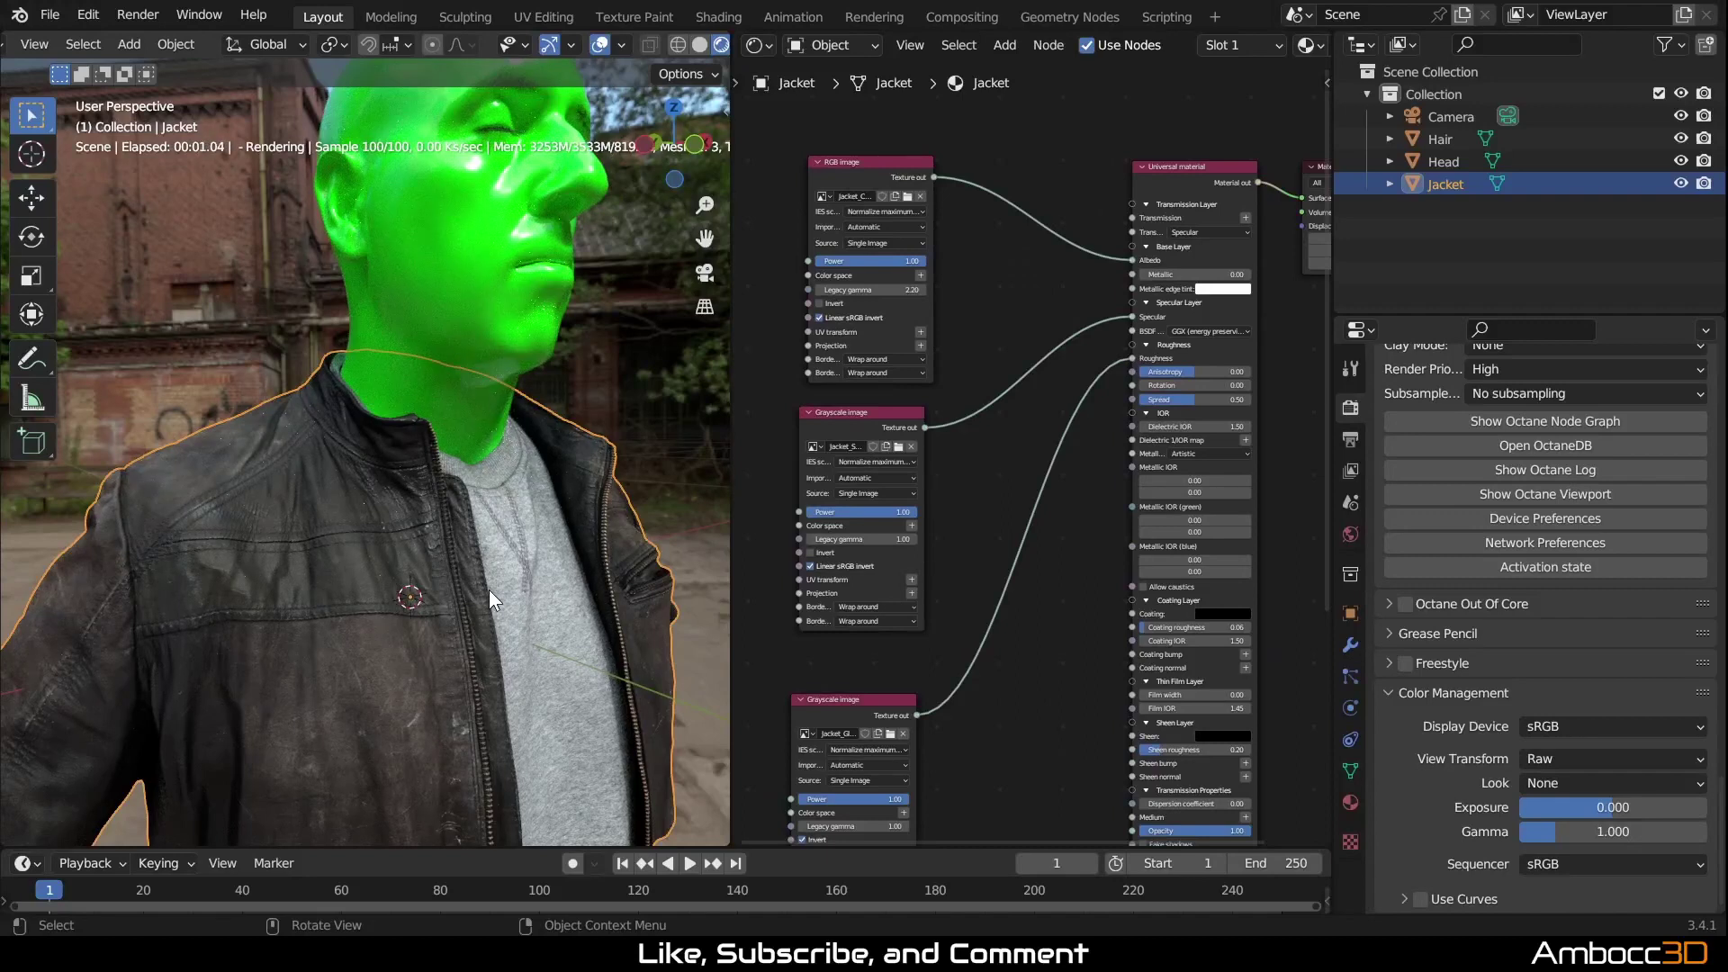
# Step: Move the gloss Grayscale image node into an evenly spaced place between the specular and normal image nodes
pyautogui.scroll(-2, 1026, 526)
pyautogui.moveTo(1026, 526); pyautogui.dragTo(1074, 462, button='middle')
pyautogui.moveTo(967, 442); pyautogui.dragTo(969, 419)
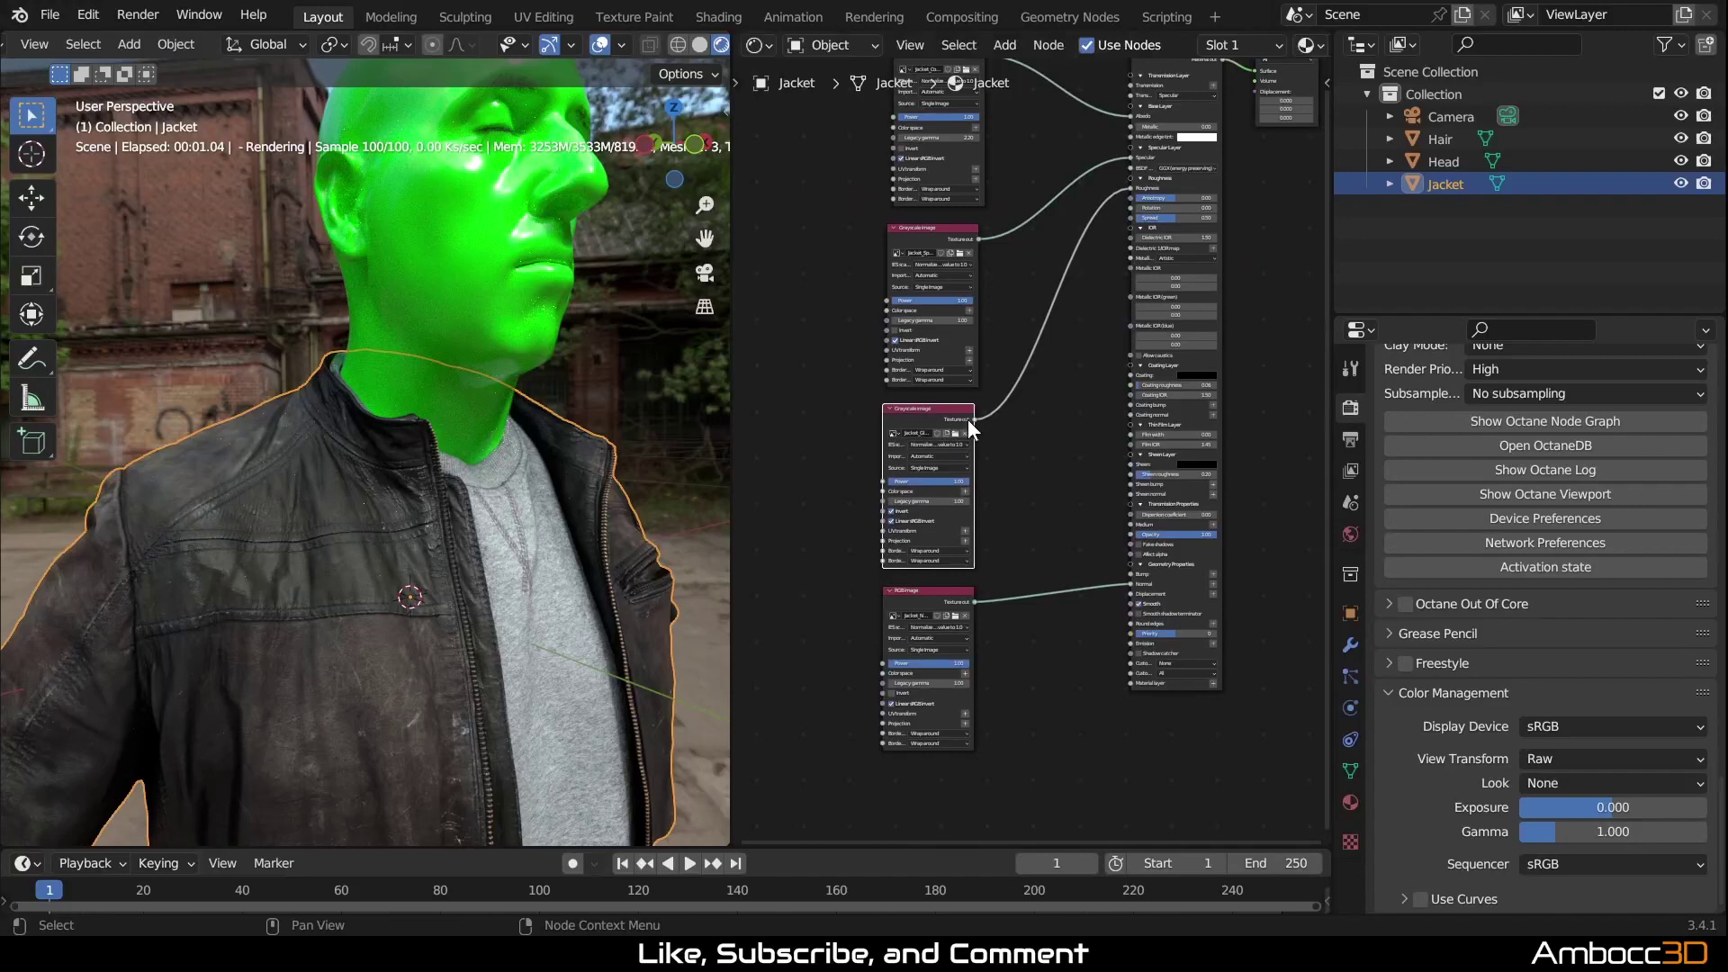
pyautogui.click(1042, 413)
# Step: Copy the jacket's four image texture nodes and paste them into the Head material, beside its Universal material node
pyautogui.moveTo(1057, 354); pyautogui.dragTo(1024, 473, button='middle')
pyautogui.scroll(-1, 1028, 466)
pyautogui.moveTo(805, 198); pyautogui.dragTo(958, 763)
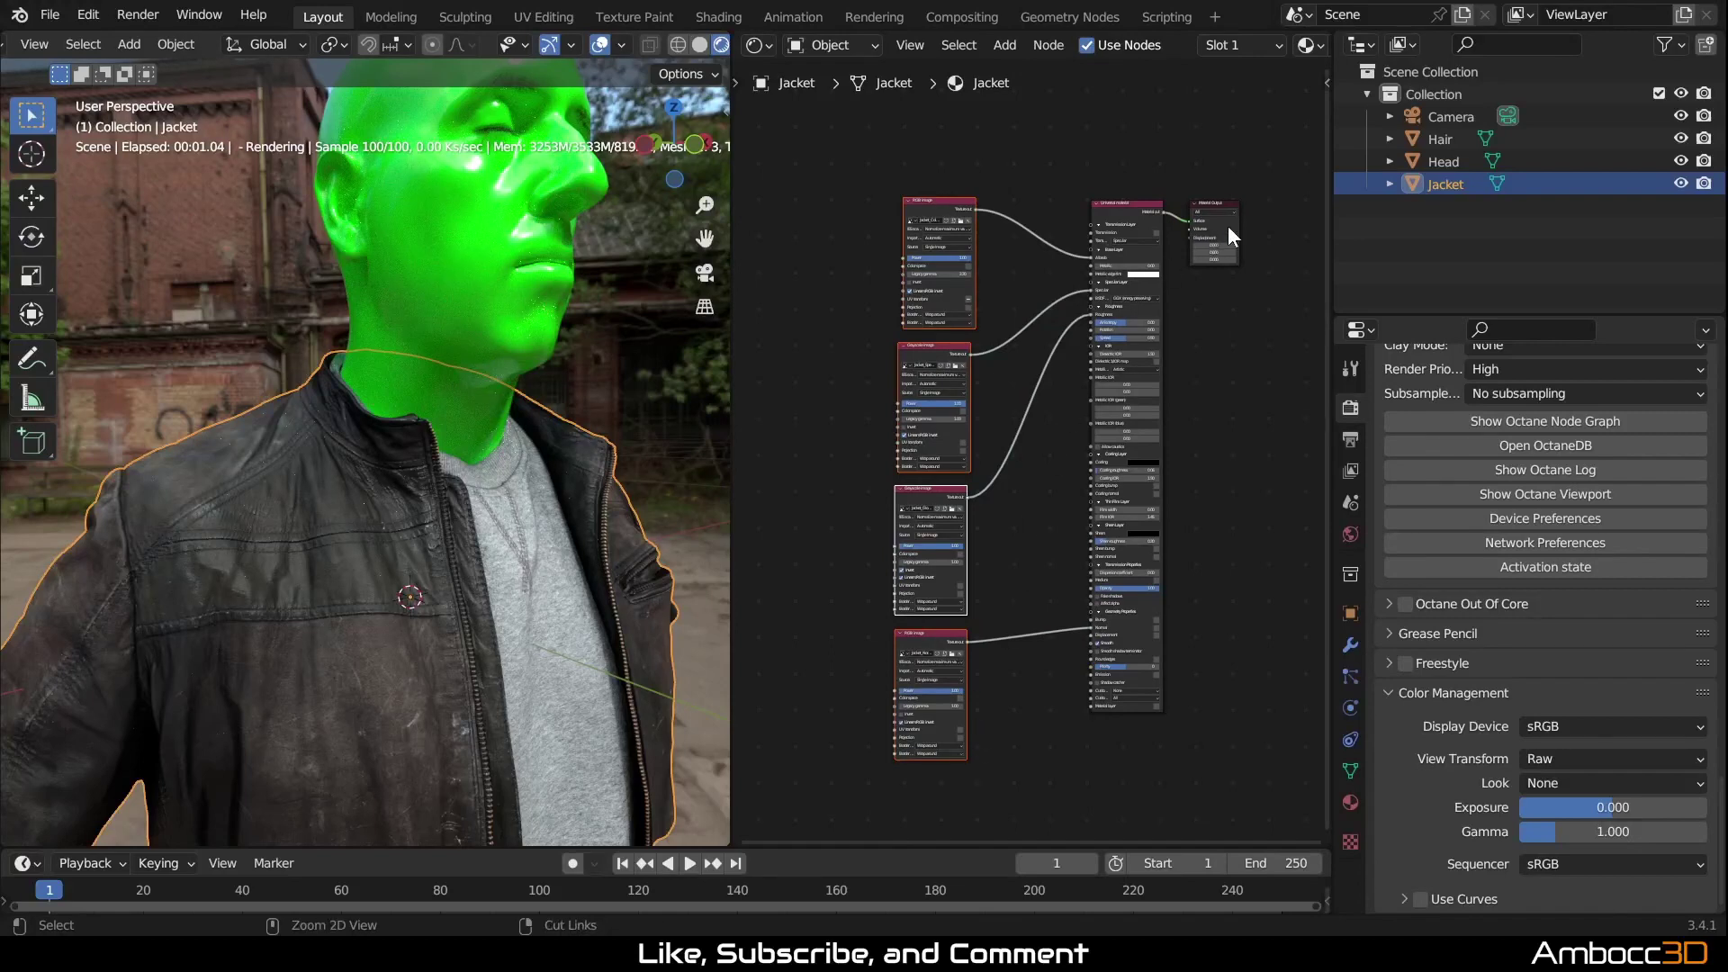
pyautogui.hotkey('ctrl', 'c')
pyautogui.click(1451, 162)
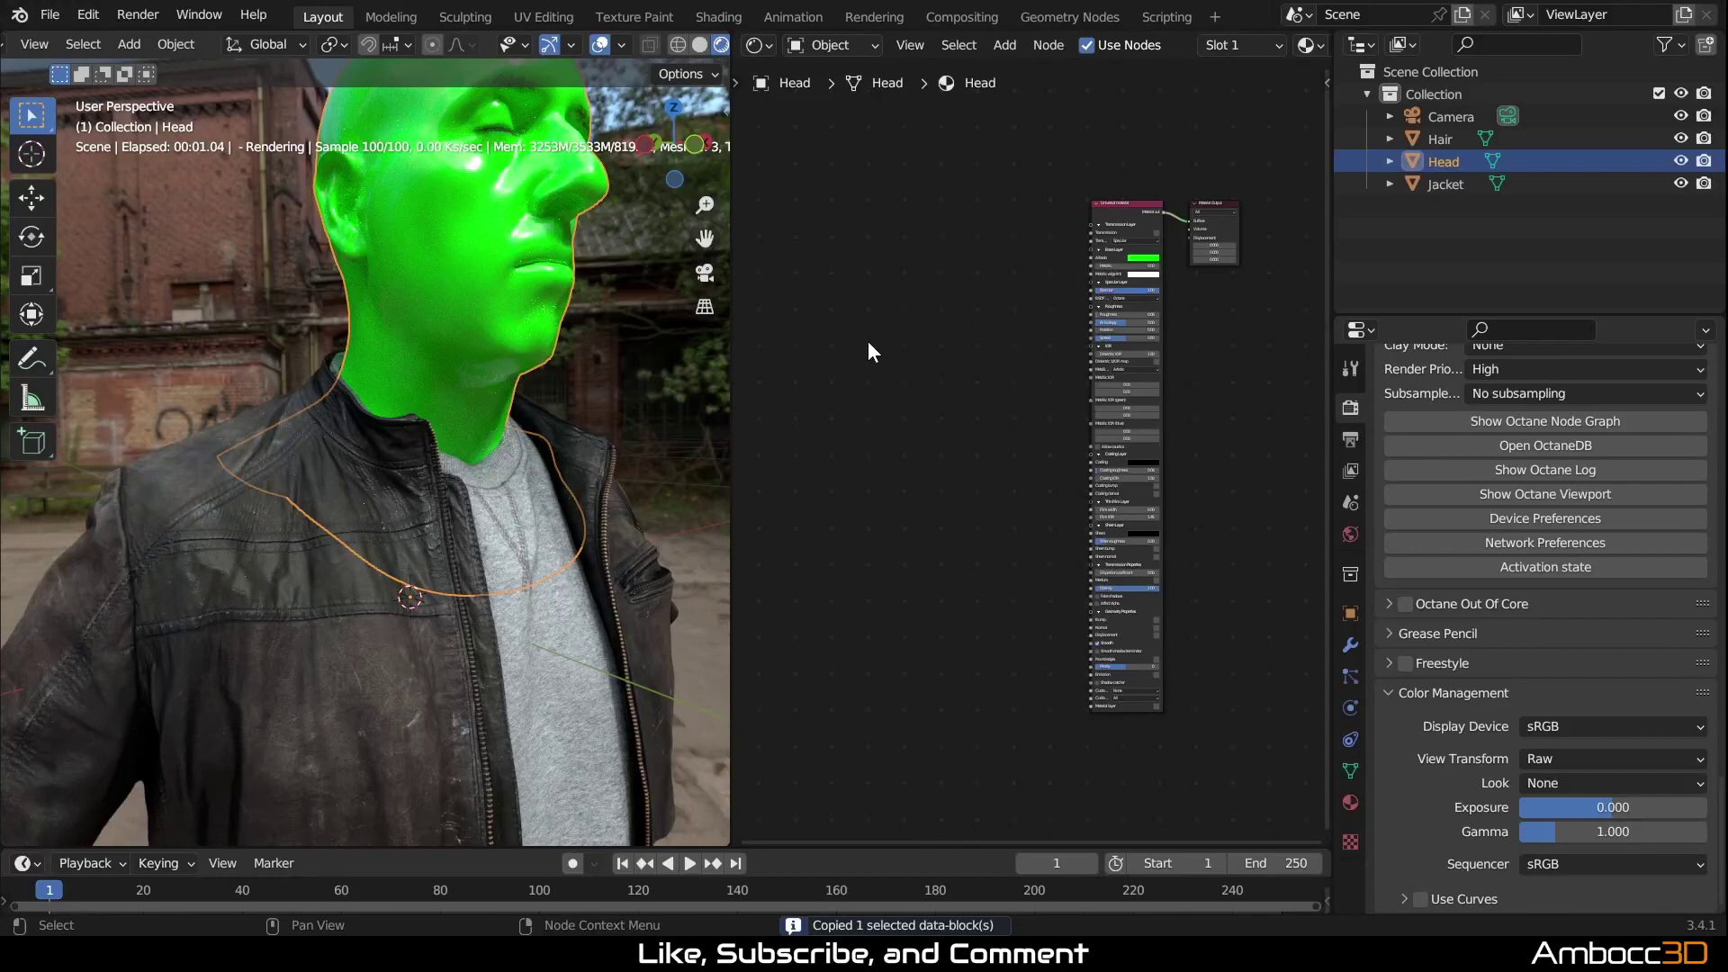
pyautogui.hotkey('ctrl', 'v')
pyautogui.moveTo(1035, 381)
pyautogui.mouseDown(button='middle')
pyautogui.moveTo(1017, 369)
pyautogui.moveTo(1044, 378)
pyautogui.mouseUp(button='middle')
pyautogui.click(1049, 328)
pyautogui.scroll(3, 1017, 389)
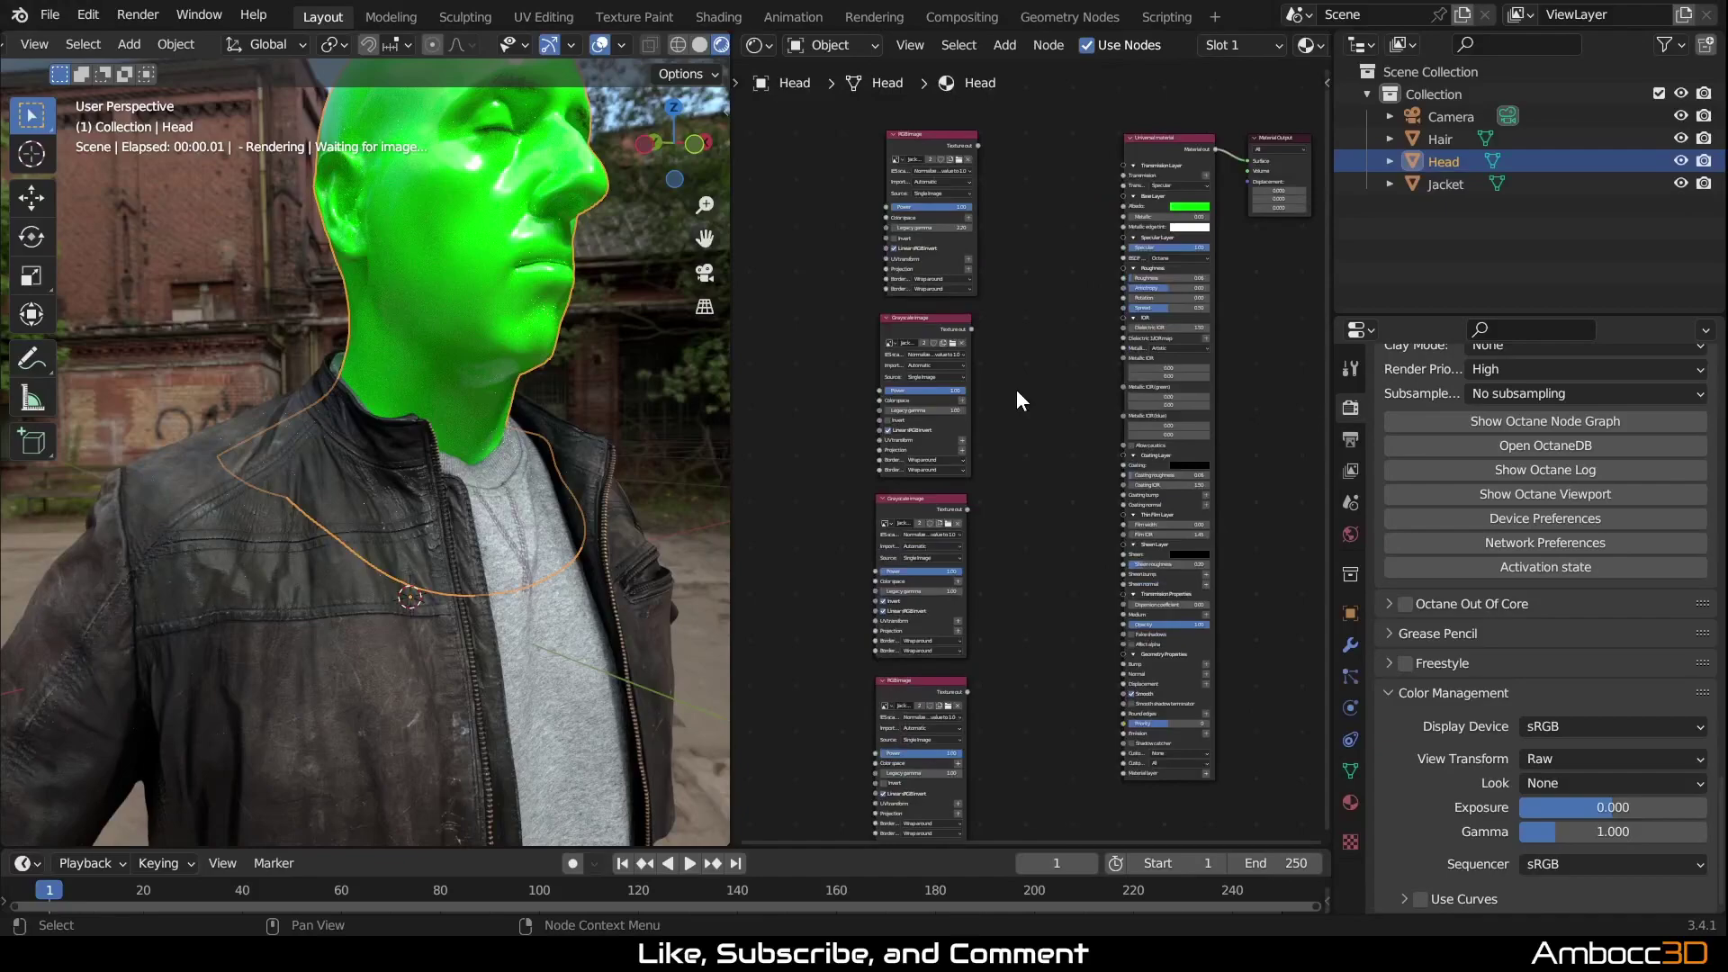
# Step: Load Colour_8k.jpg from the Head textures folder into the RGB image node and connect it to the Universal material's Albedo input
pyautogui.moveTo(1039, 344); pyautogui.dragTo(1049, 406, button='middle')
pyautogui.moveTo(614, 467)
pyautogui.mouseDown(button='middle')
pyautogui.moveTo(574, 508)
pyautogui.moveTo(591, 445)
pyautogui.mouseUp(button='middle')
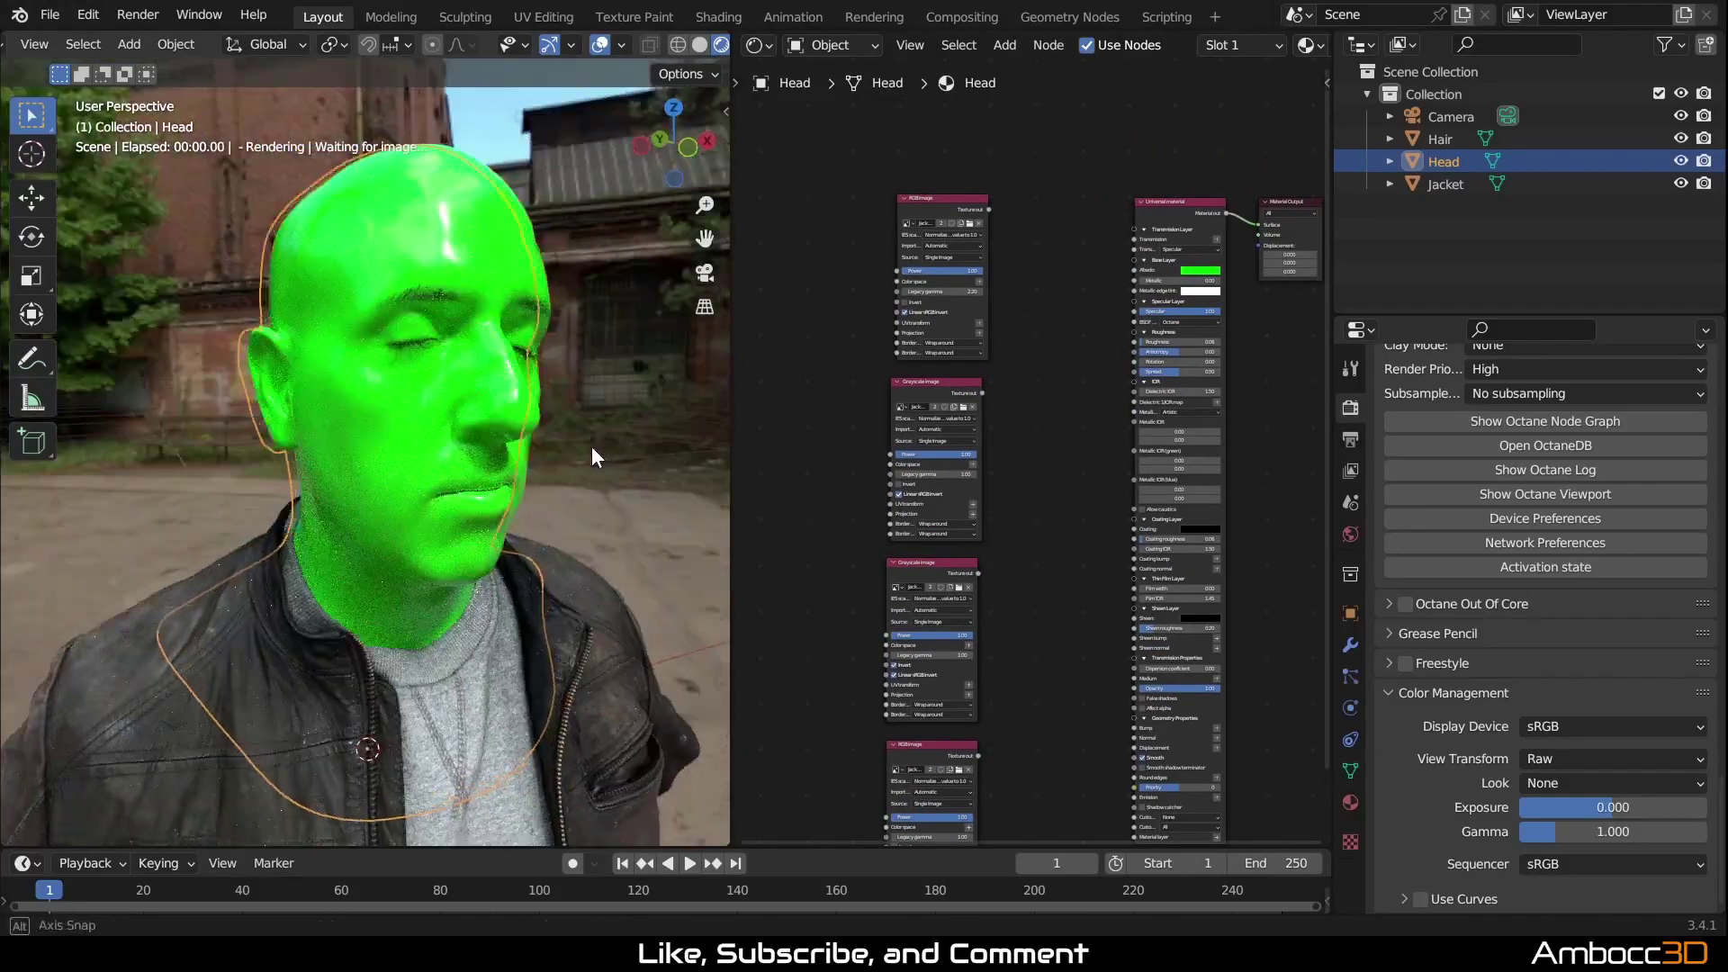
pyautogui.scroll(4, 592, 445)
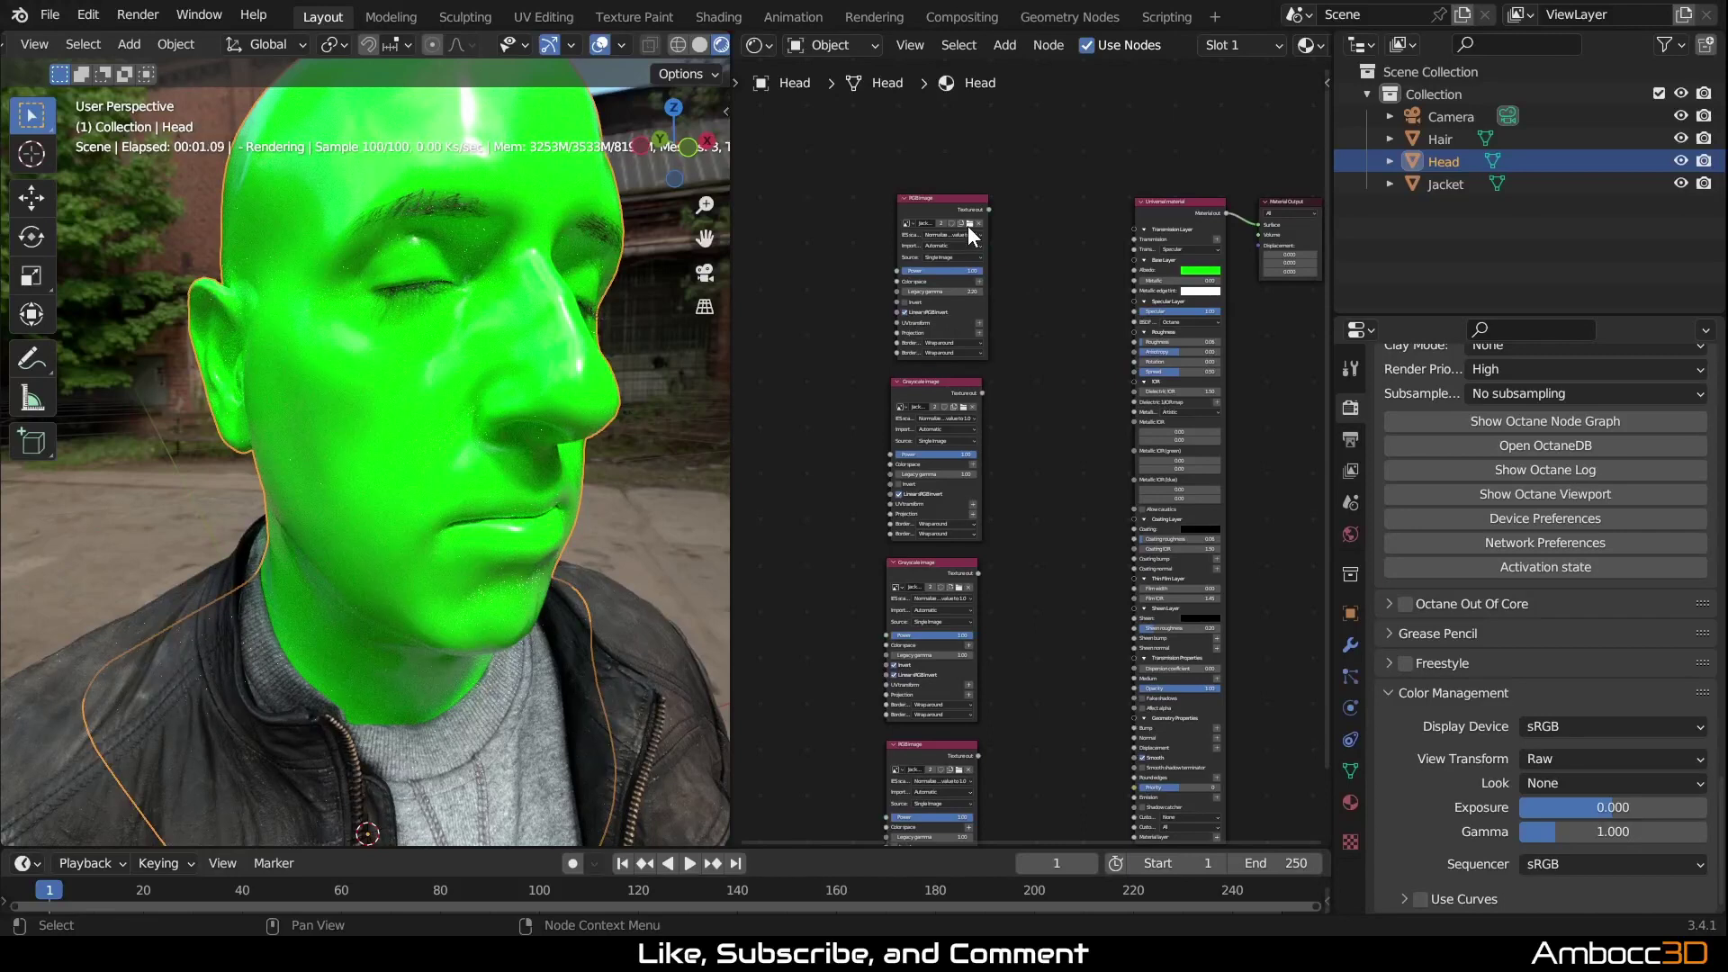
pyautogui.scroll(3, 999, 312)
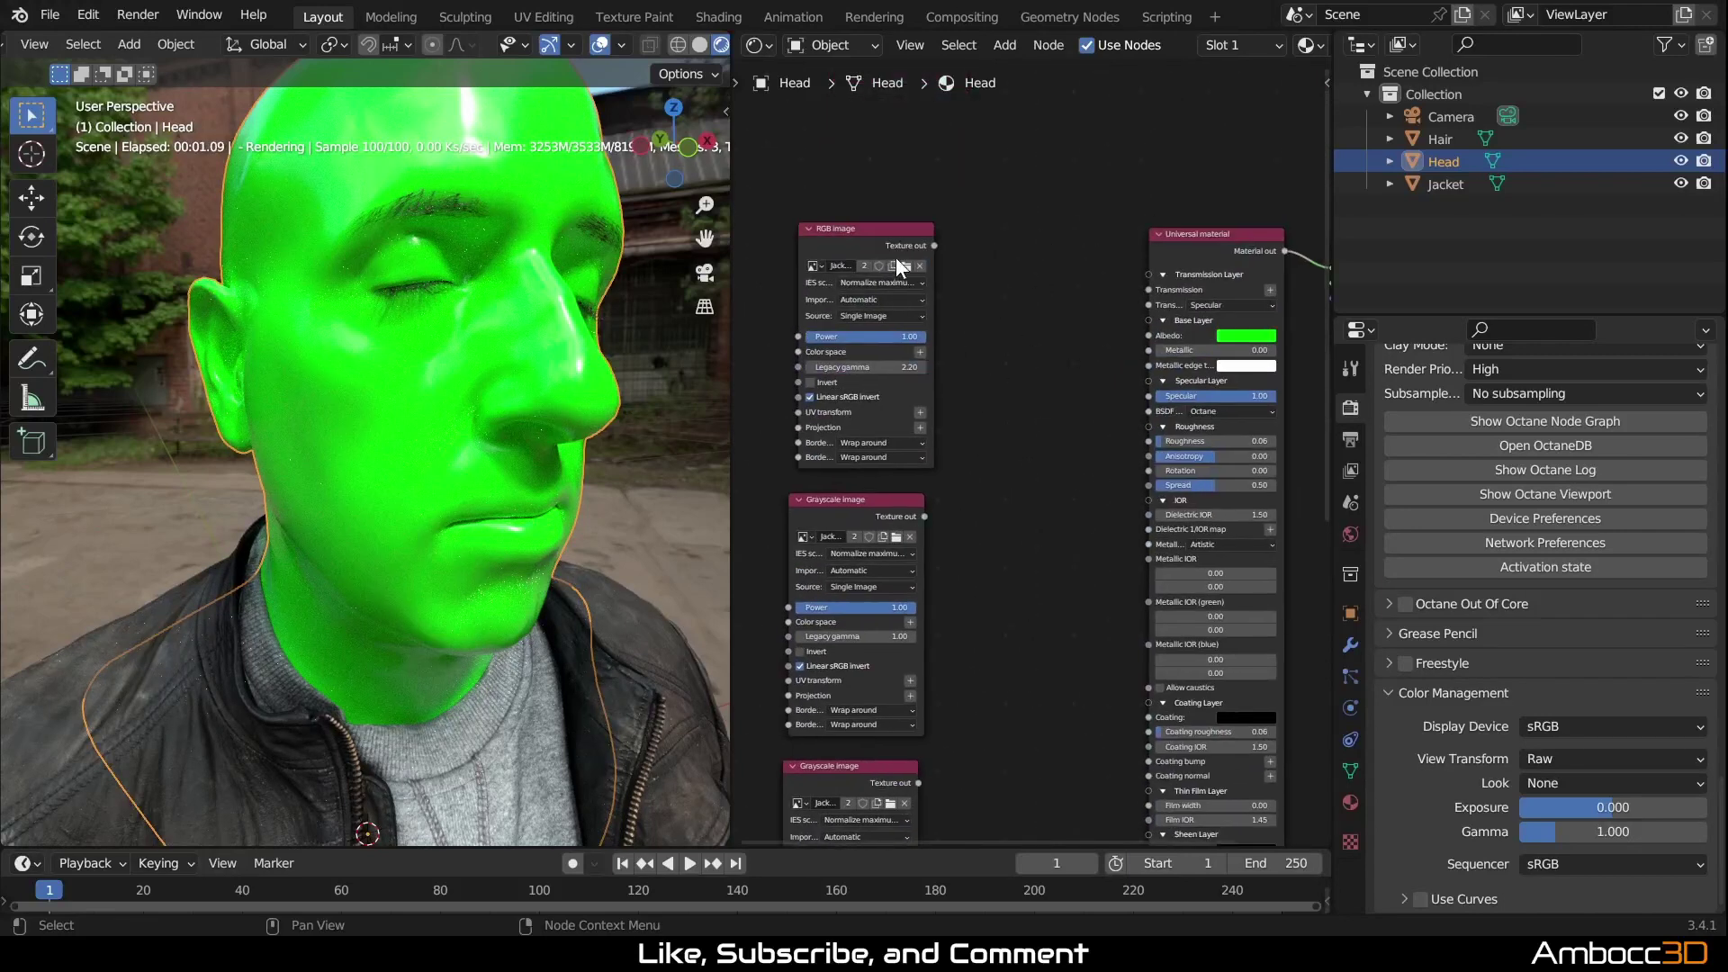
pyautogui.click(906, 265)
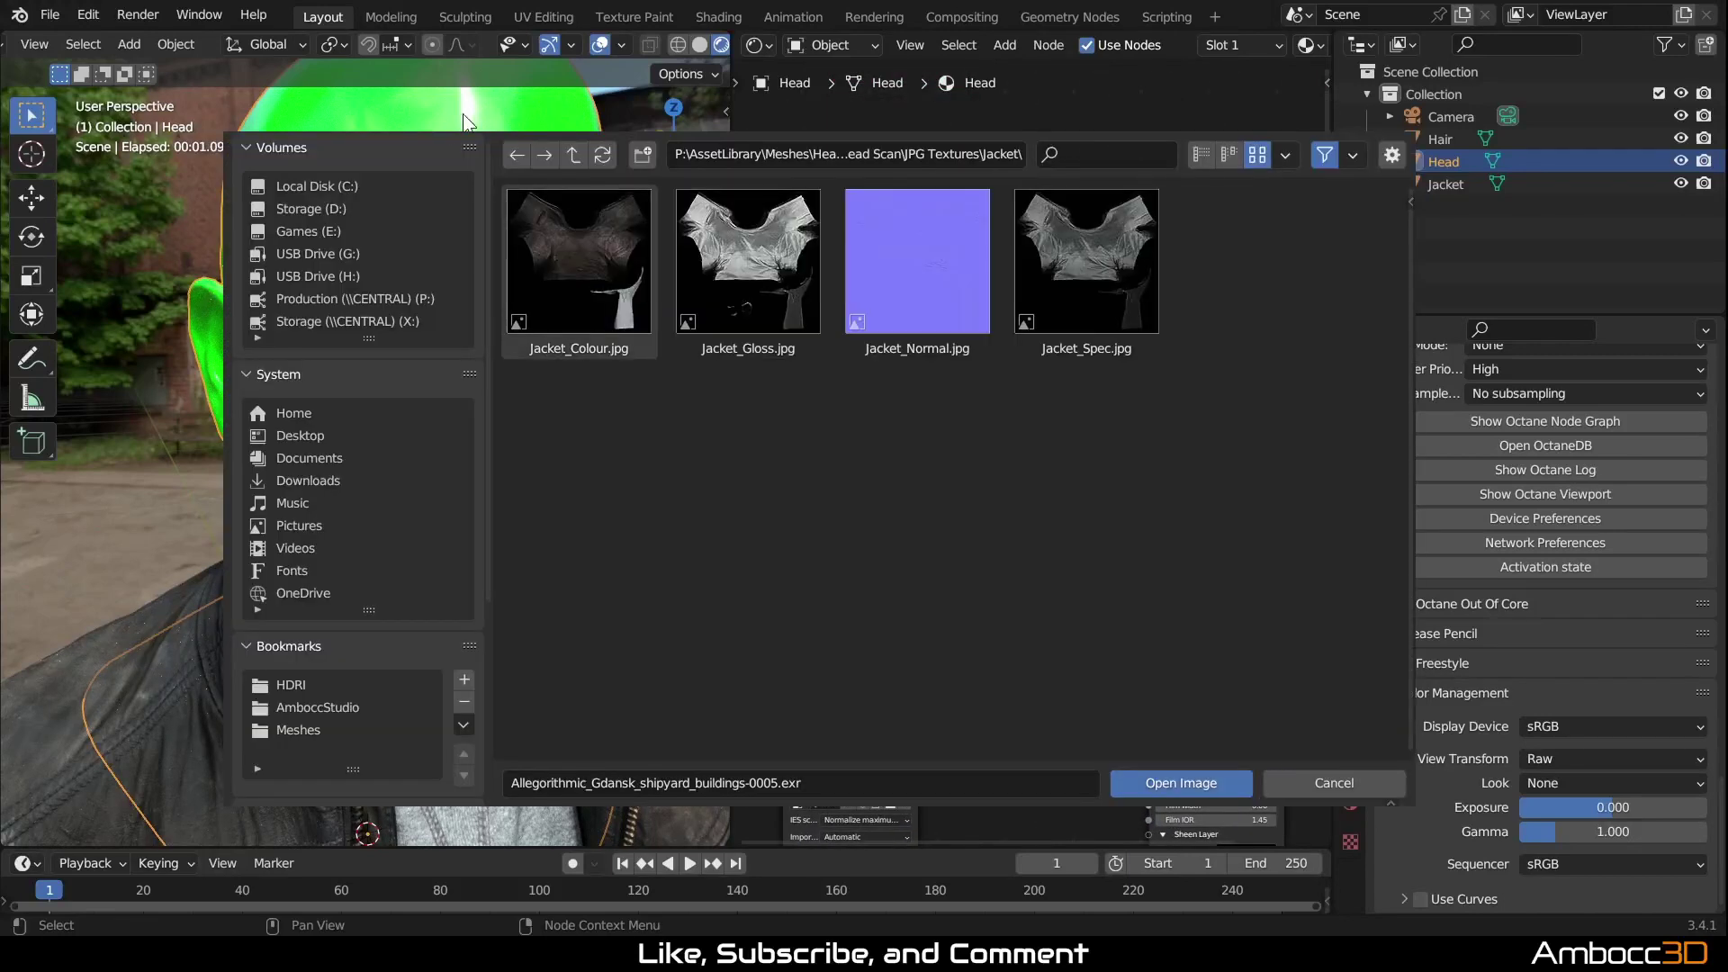
pyautogui.doubleClick(590, 289)
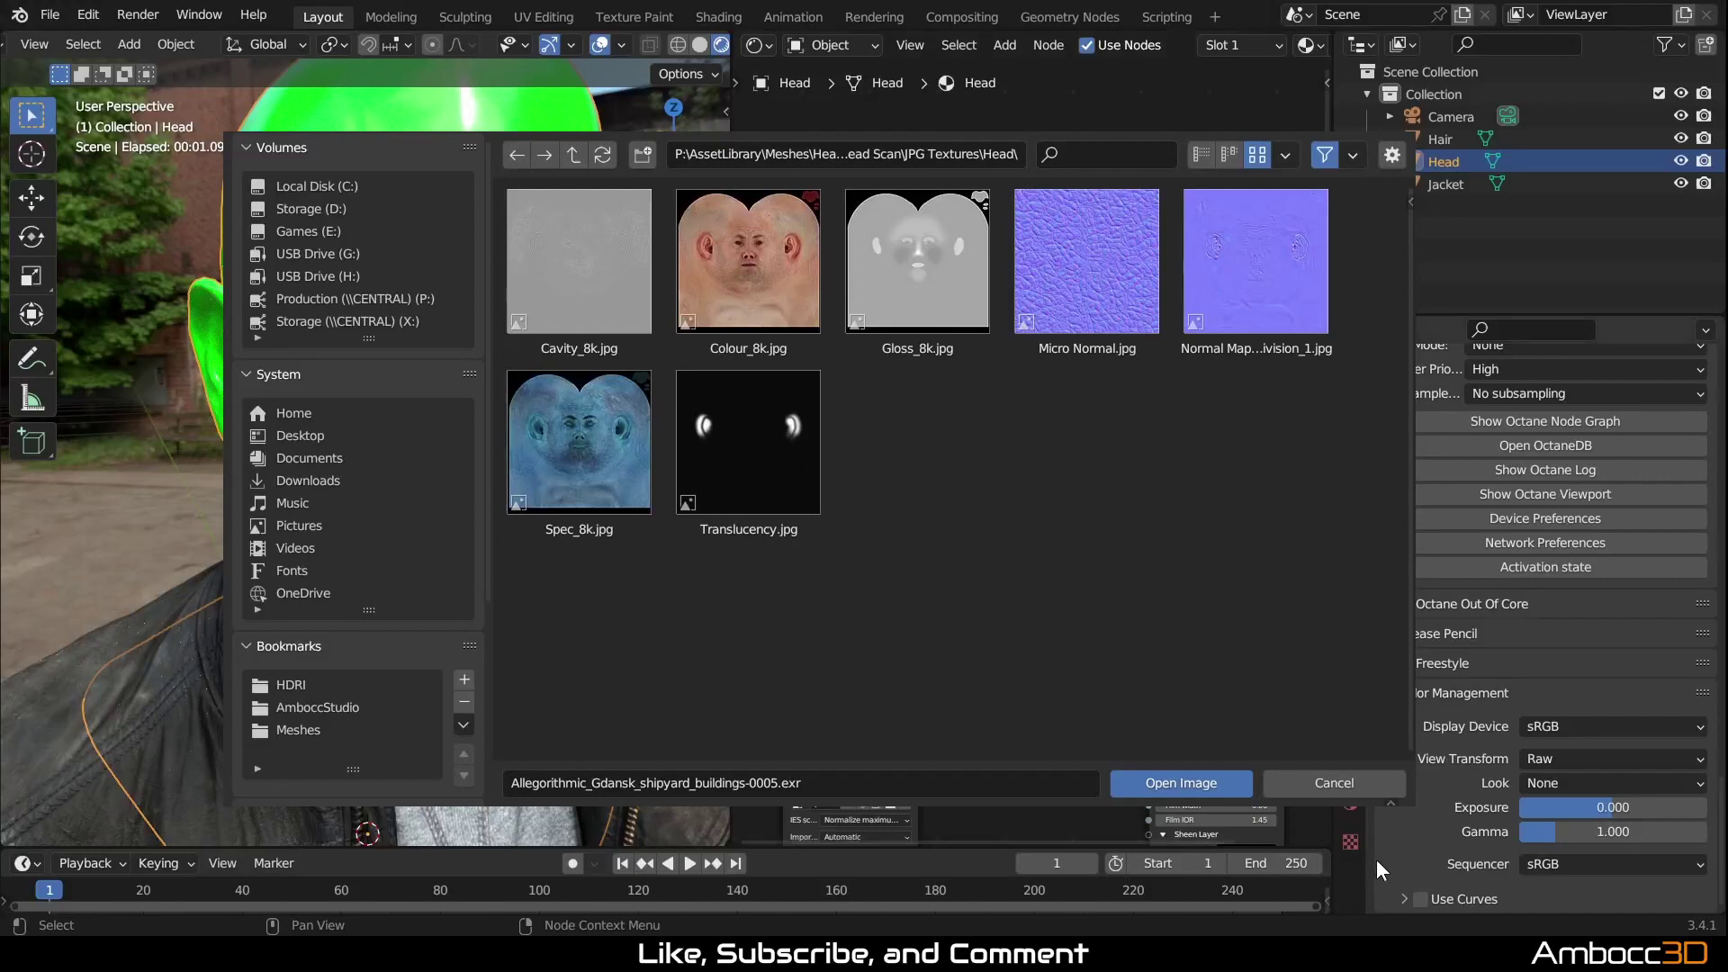
pyautogui.press('Escape')
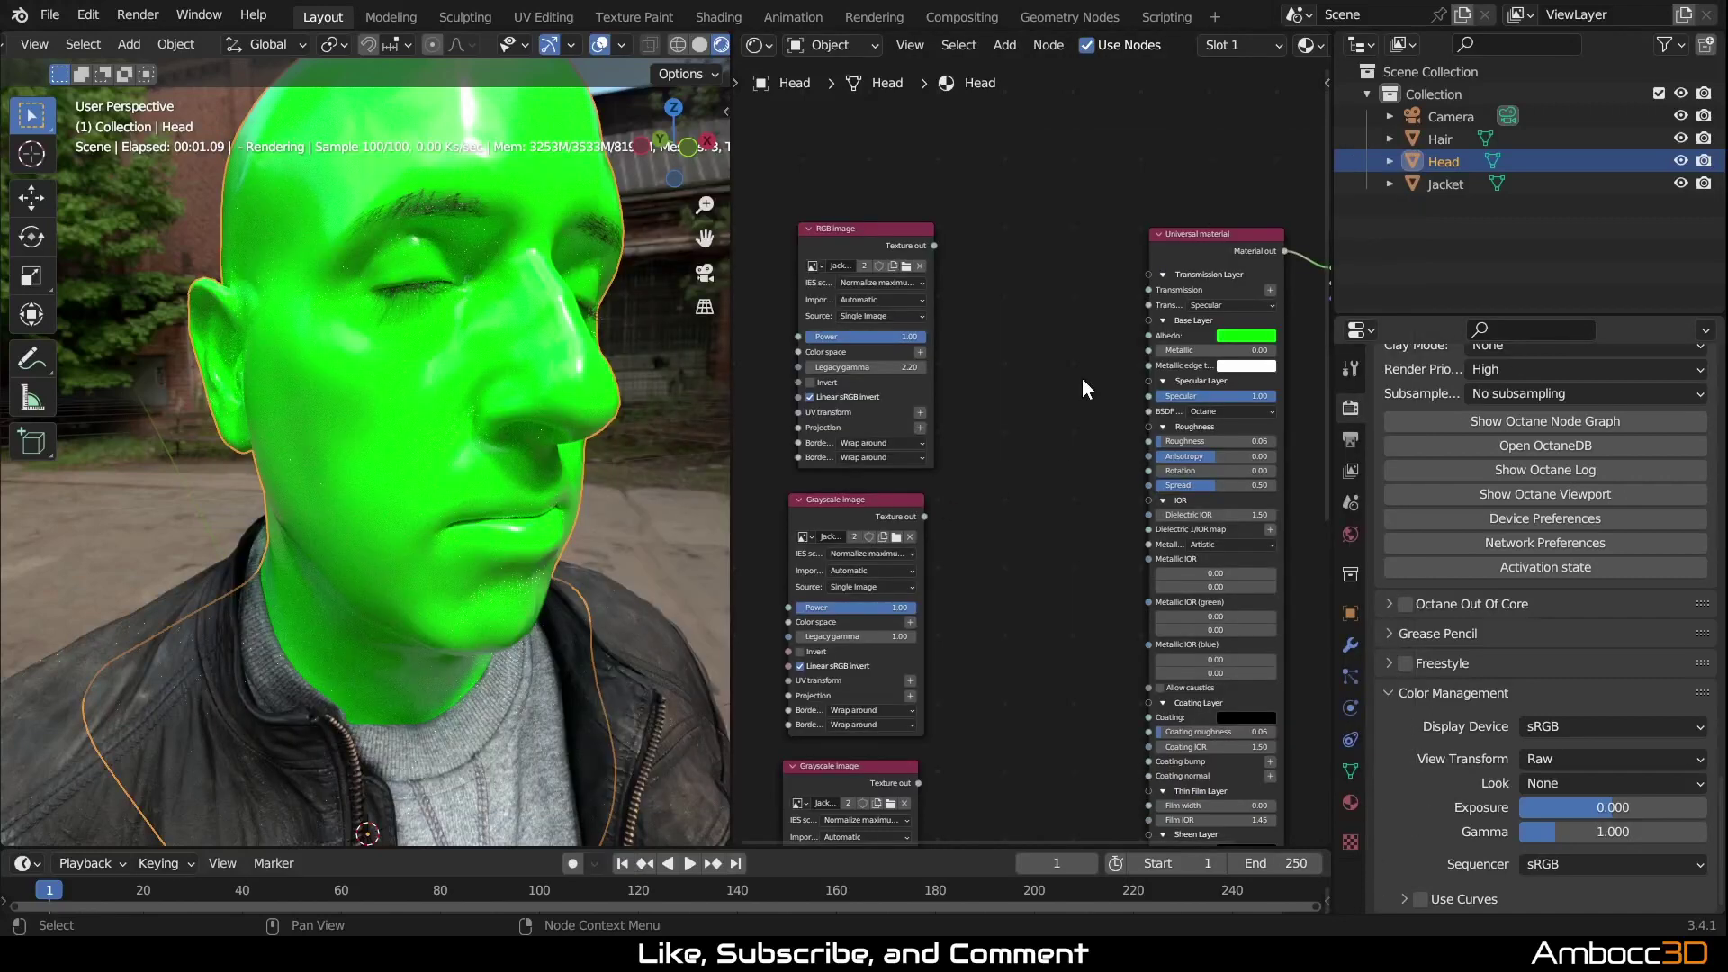
pyautogui.moveTo(934, 245); pyautogui.dragTo(1148, 336)
pyautogui.click(1045, 409)
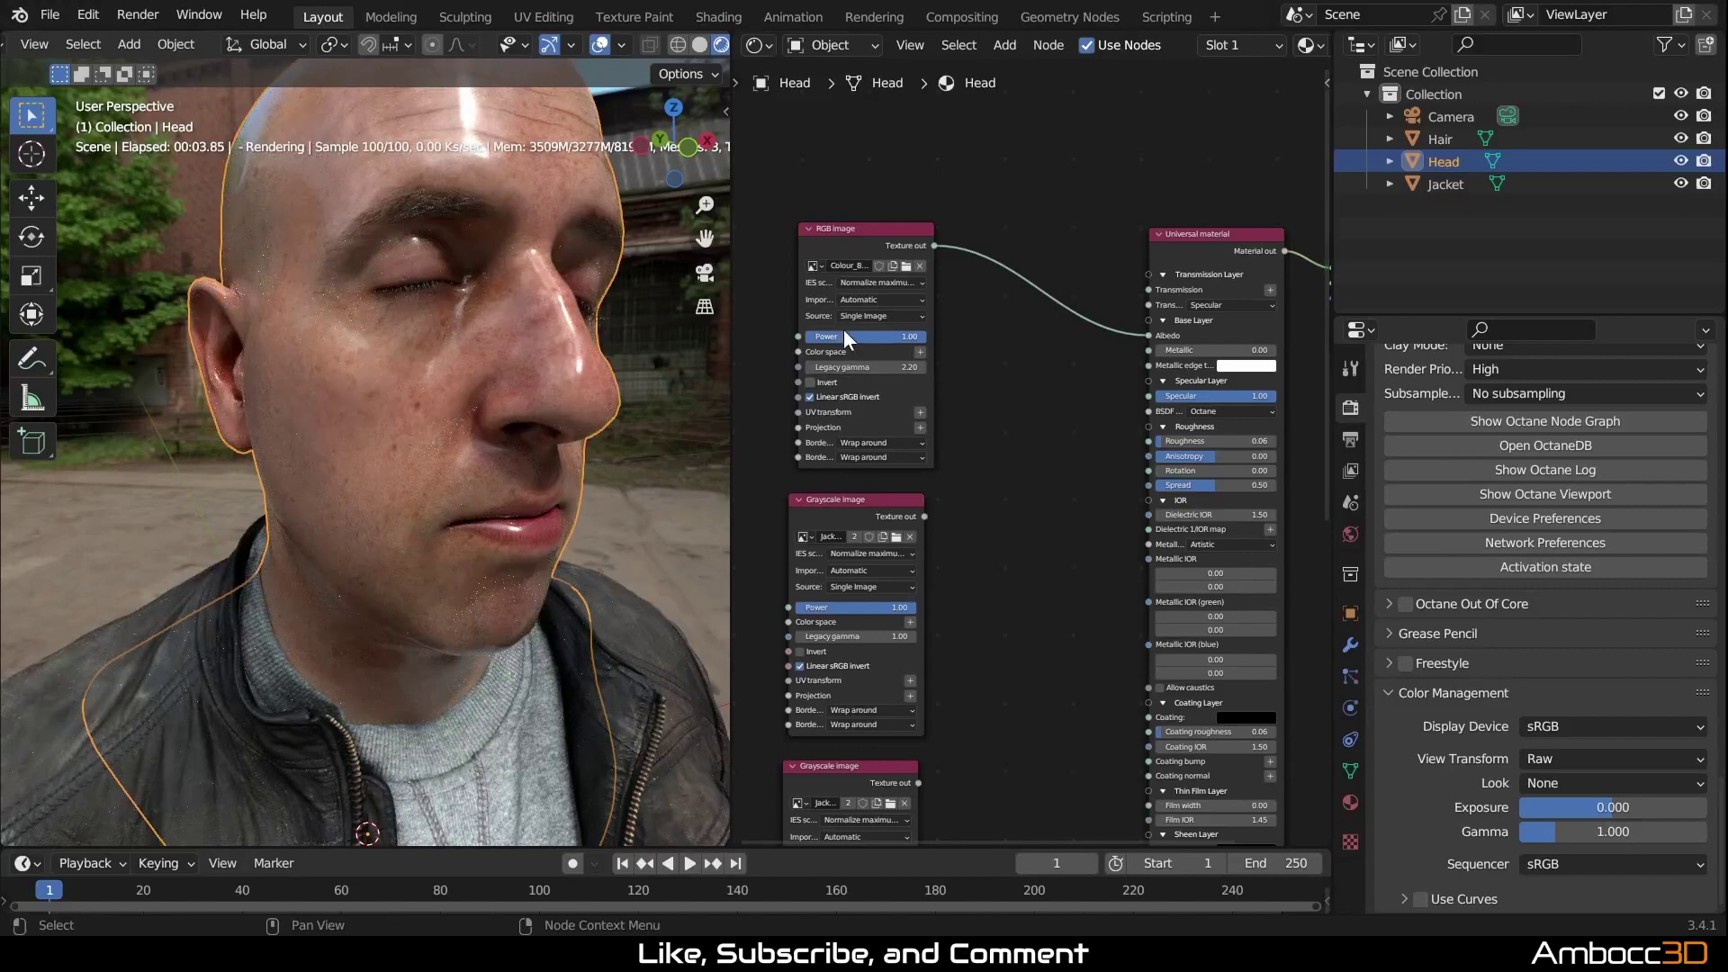
# Step: Load Spec_8k.jpg into the first Grayscale image node and connect it to the Universal material's Specular input
pyautogui.scroll(-3, 1003, 439)
pyautogui.moveTo(981, 695); pyautogui.dragTo(1000, 402, button='middle')
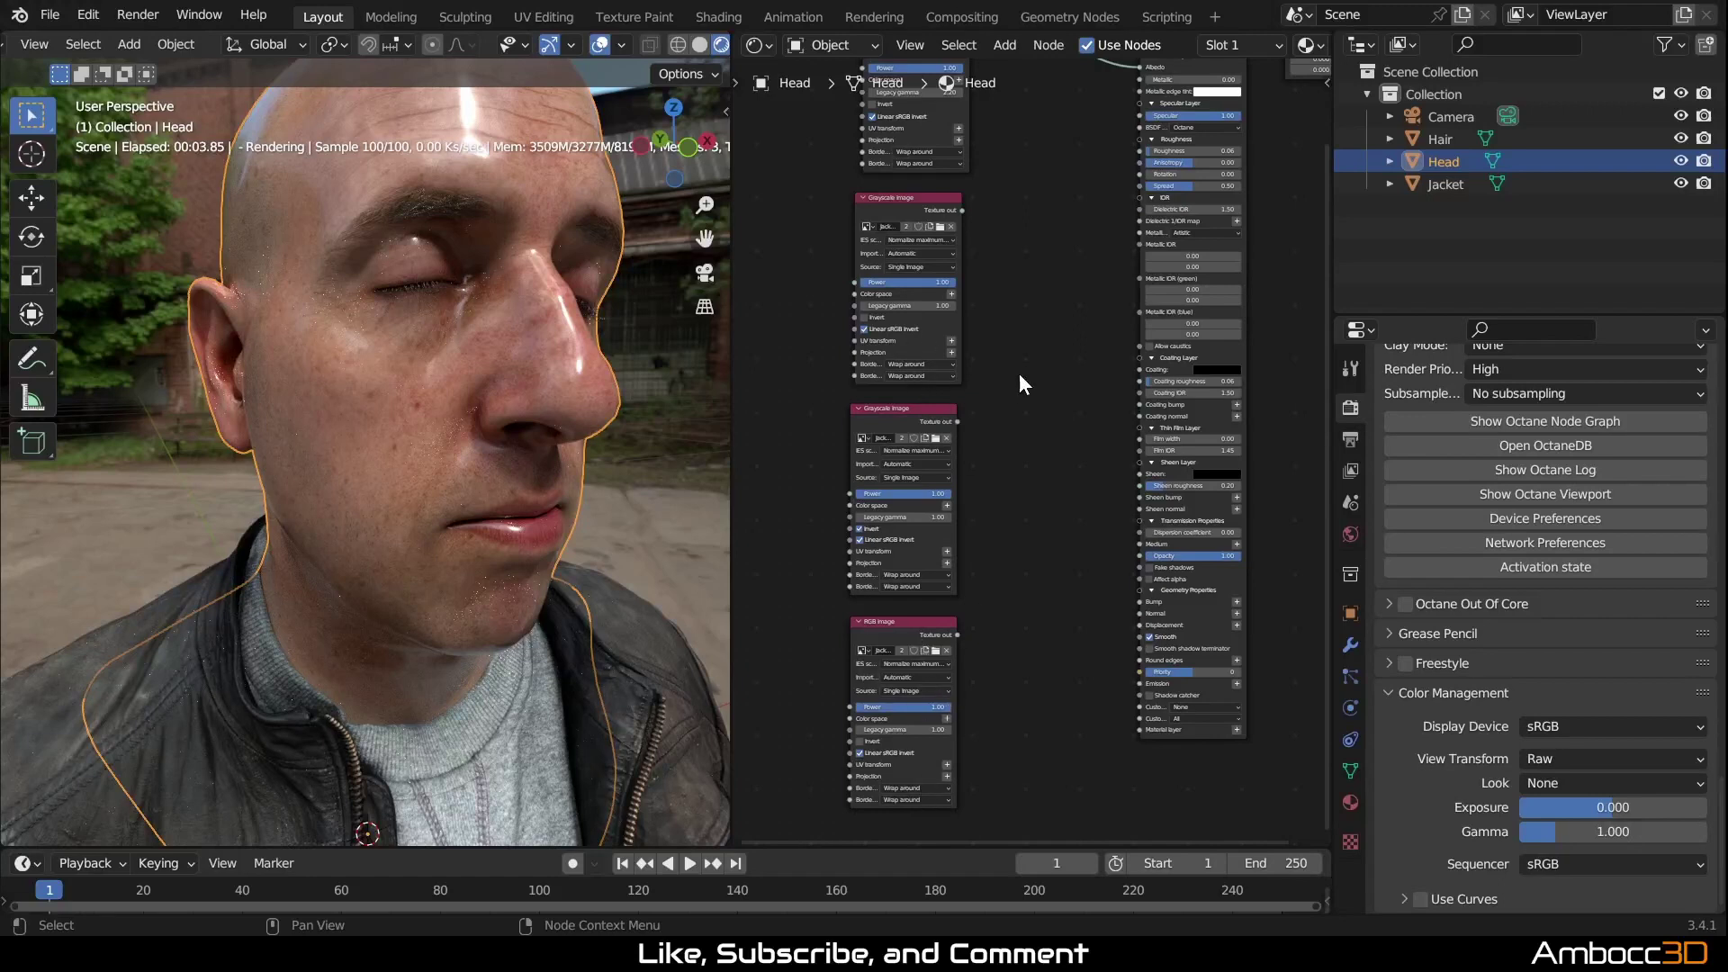
pyautogui.moveTo(1044, 341); pyautogui.dragTo(1048, 571, button='middle')
pyautogui.scroll(5, 996, 429)
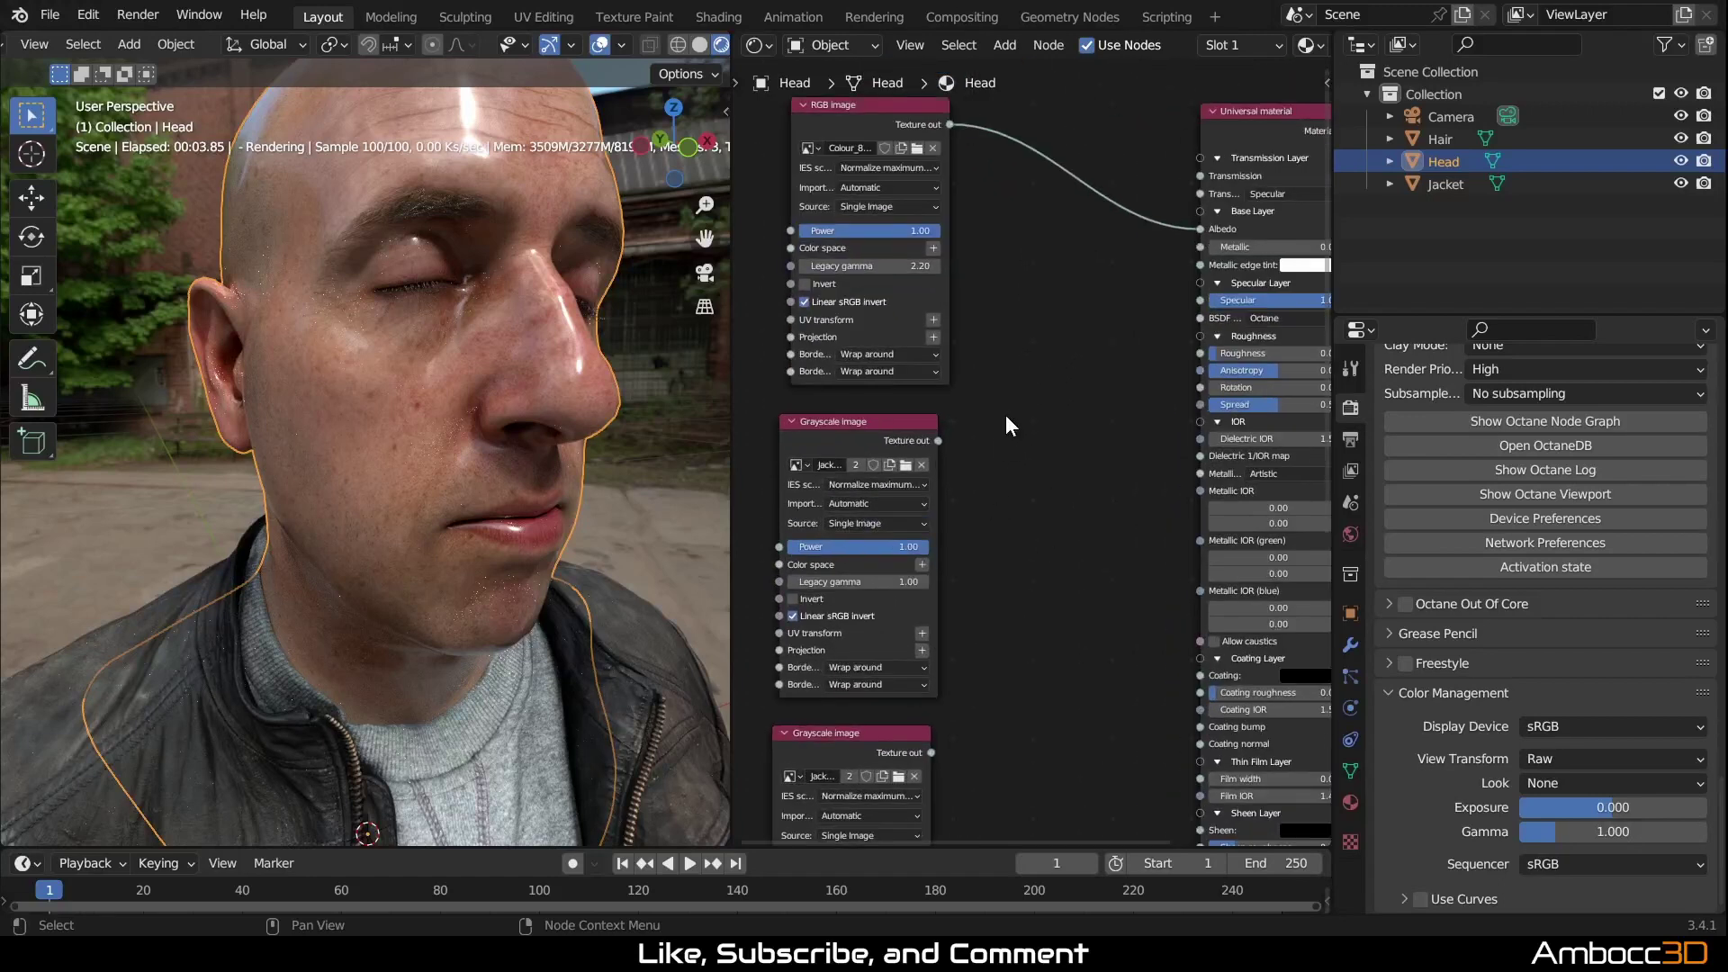
pyautogui.moveTo(1007, 415); pyautogui.dragTo(995, 438, button='middle')
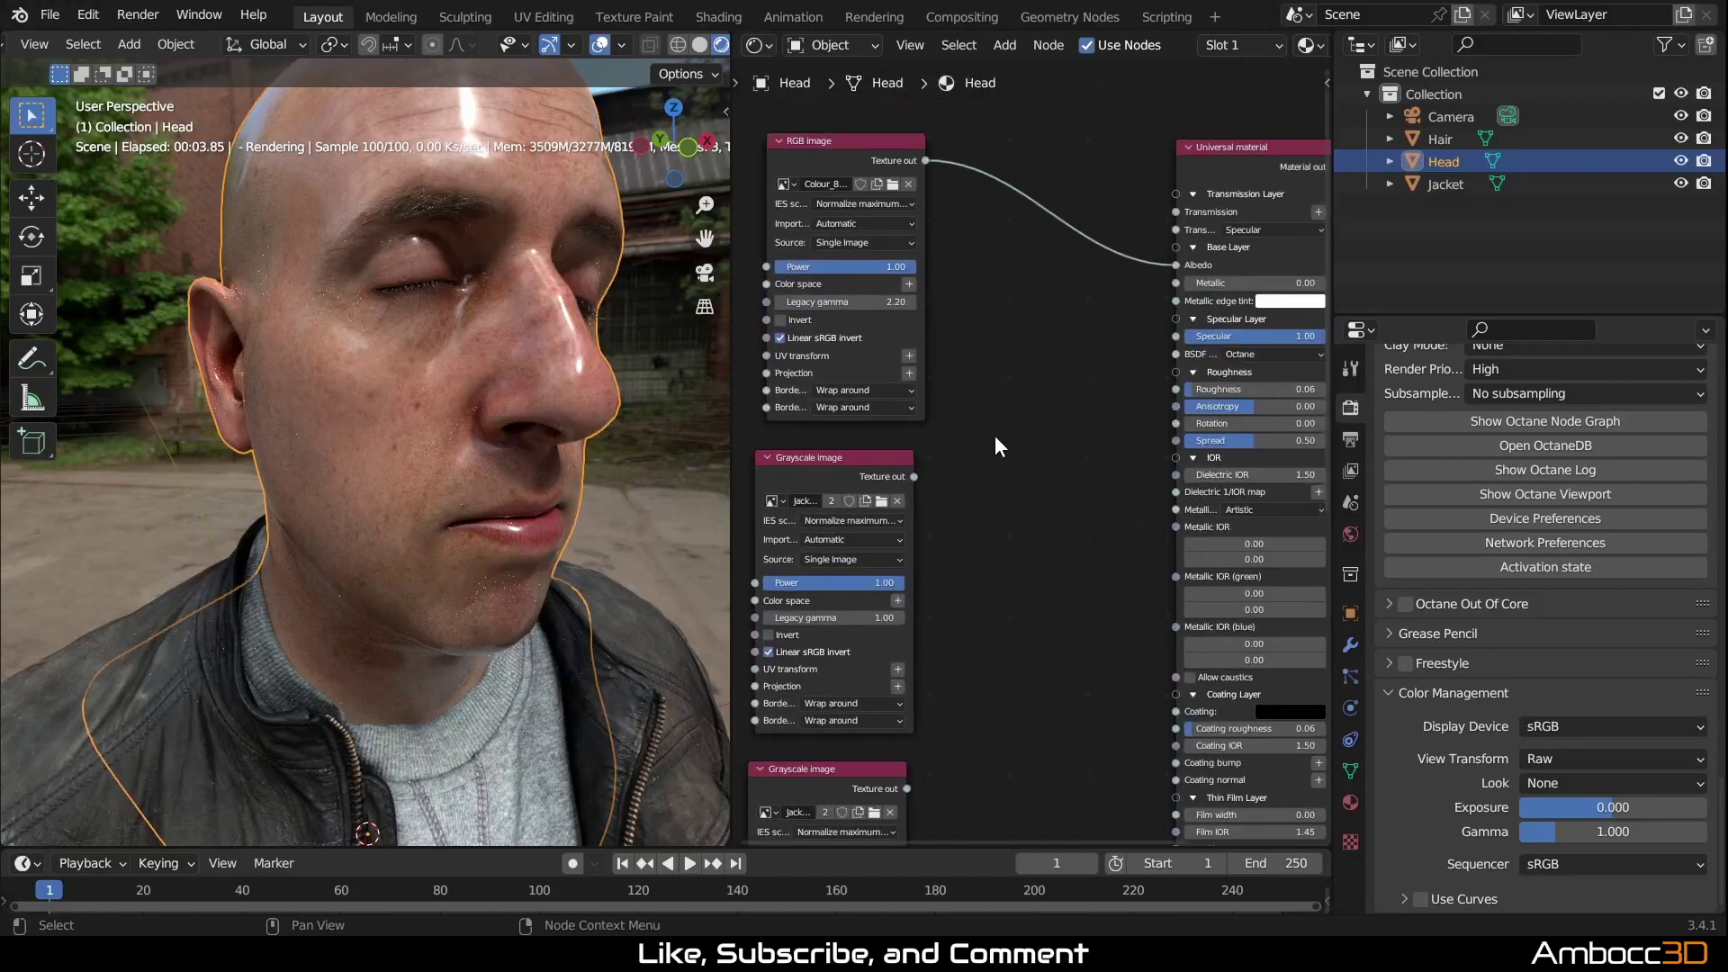
pyautogui.click(878, 504)
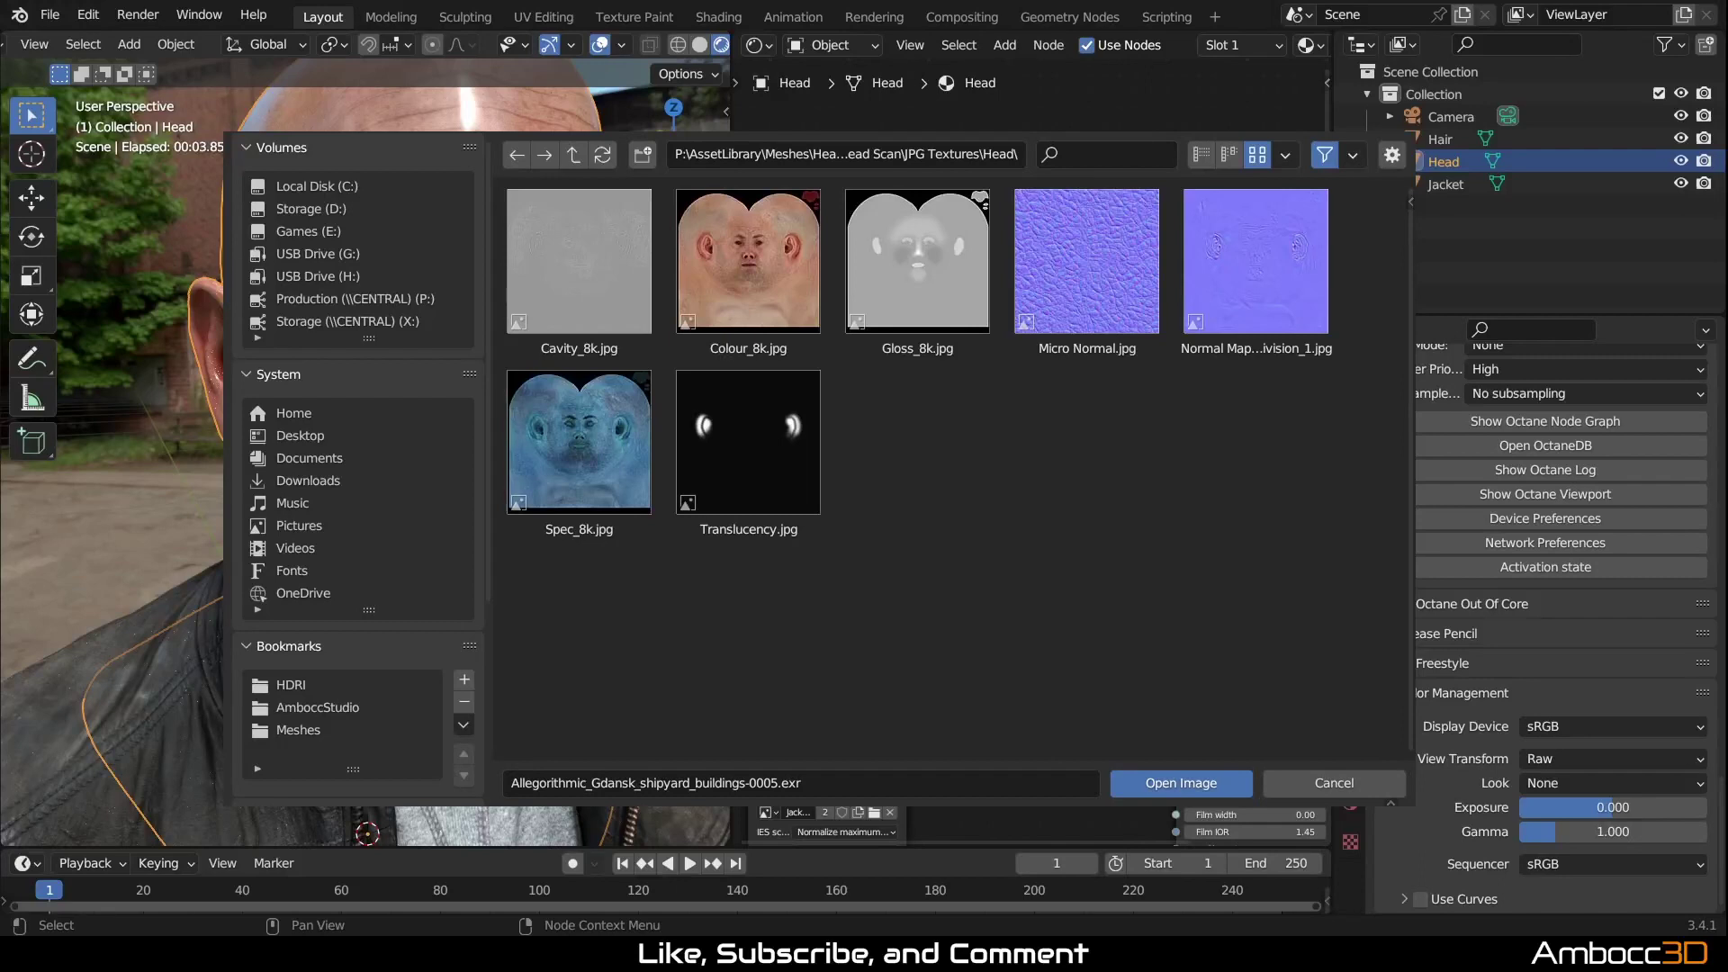
pyautogui.click(1334, 783)
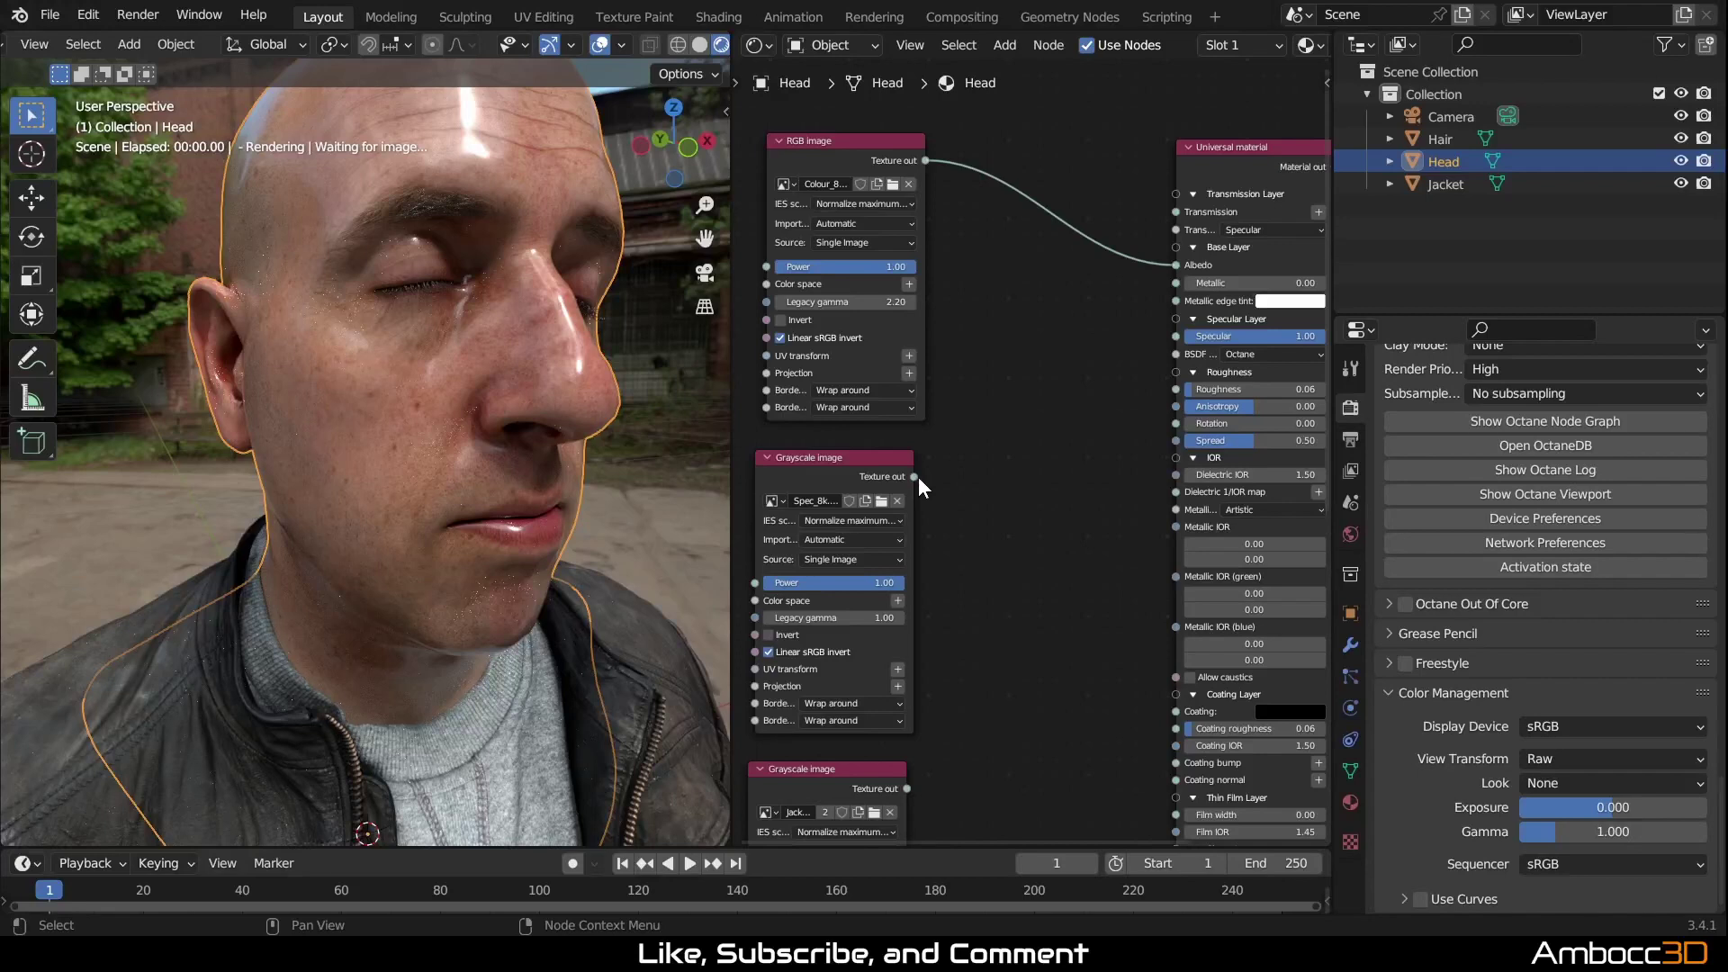
pyautogui.moveTo(916, 475); pyautogui.dragTo(1170, 340)
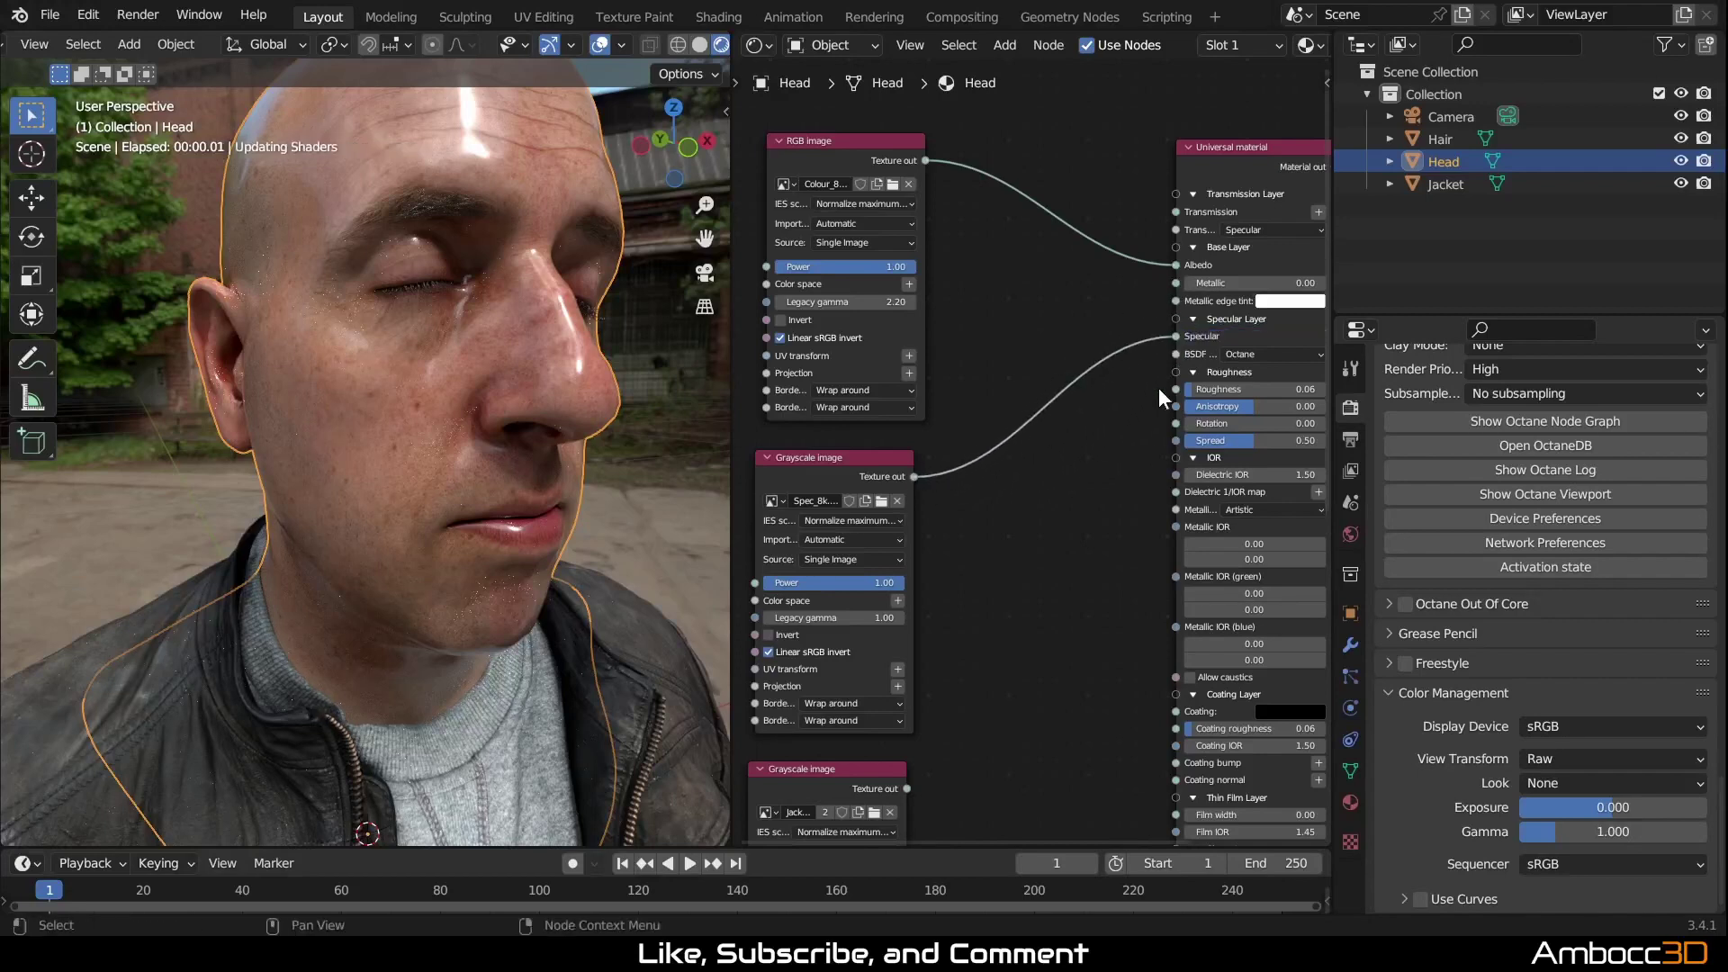
# Step: Load Gloss_8k.jpg into the second, inverted Grayscale image node and connect it to the Universal material's Roughness input
pyautogui.moveTo(1042, 686); pyautogui.dragTo(1060, 535, button='middle')
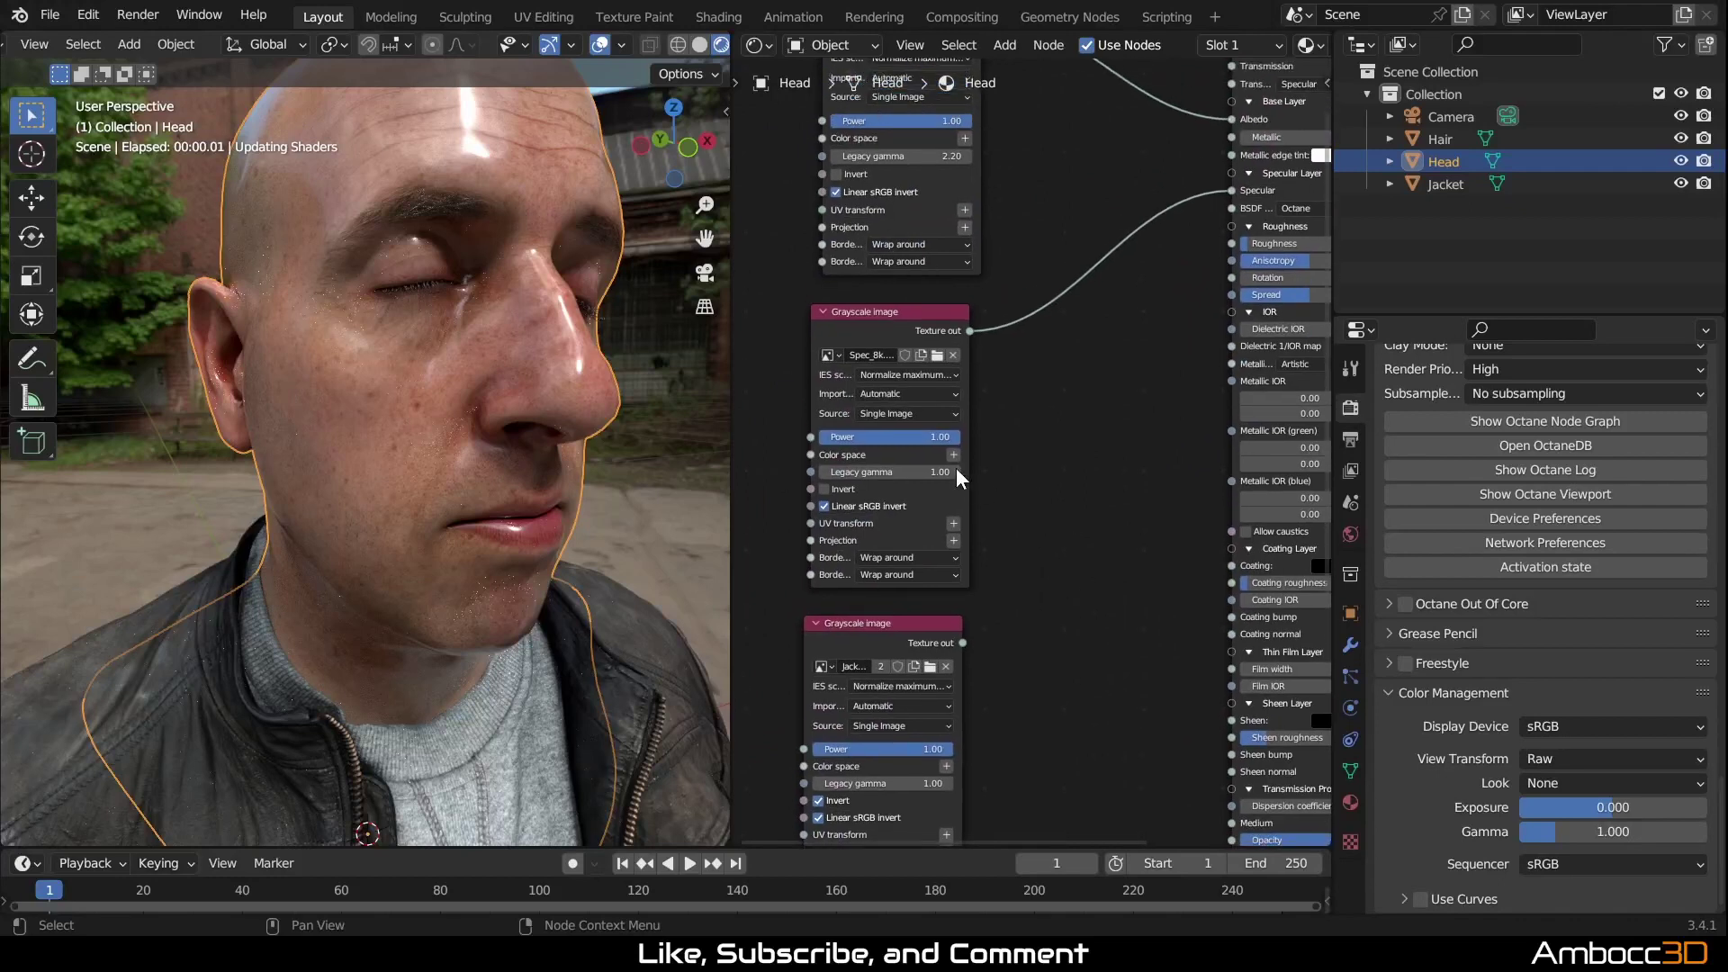
pyautogui.moveTo(917, 668); pyautogui.dragTo(915, 493, button='middle')
pyautogui.click(920, 493)
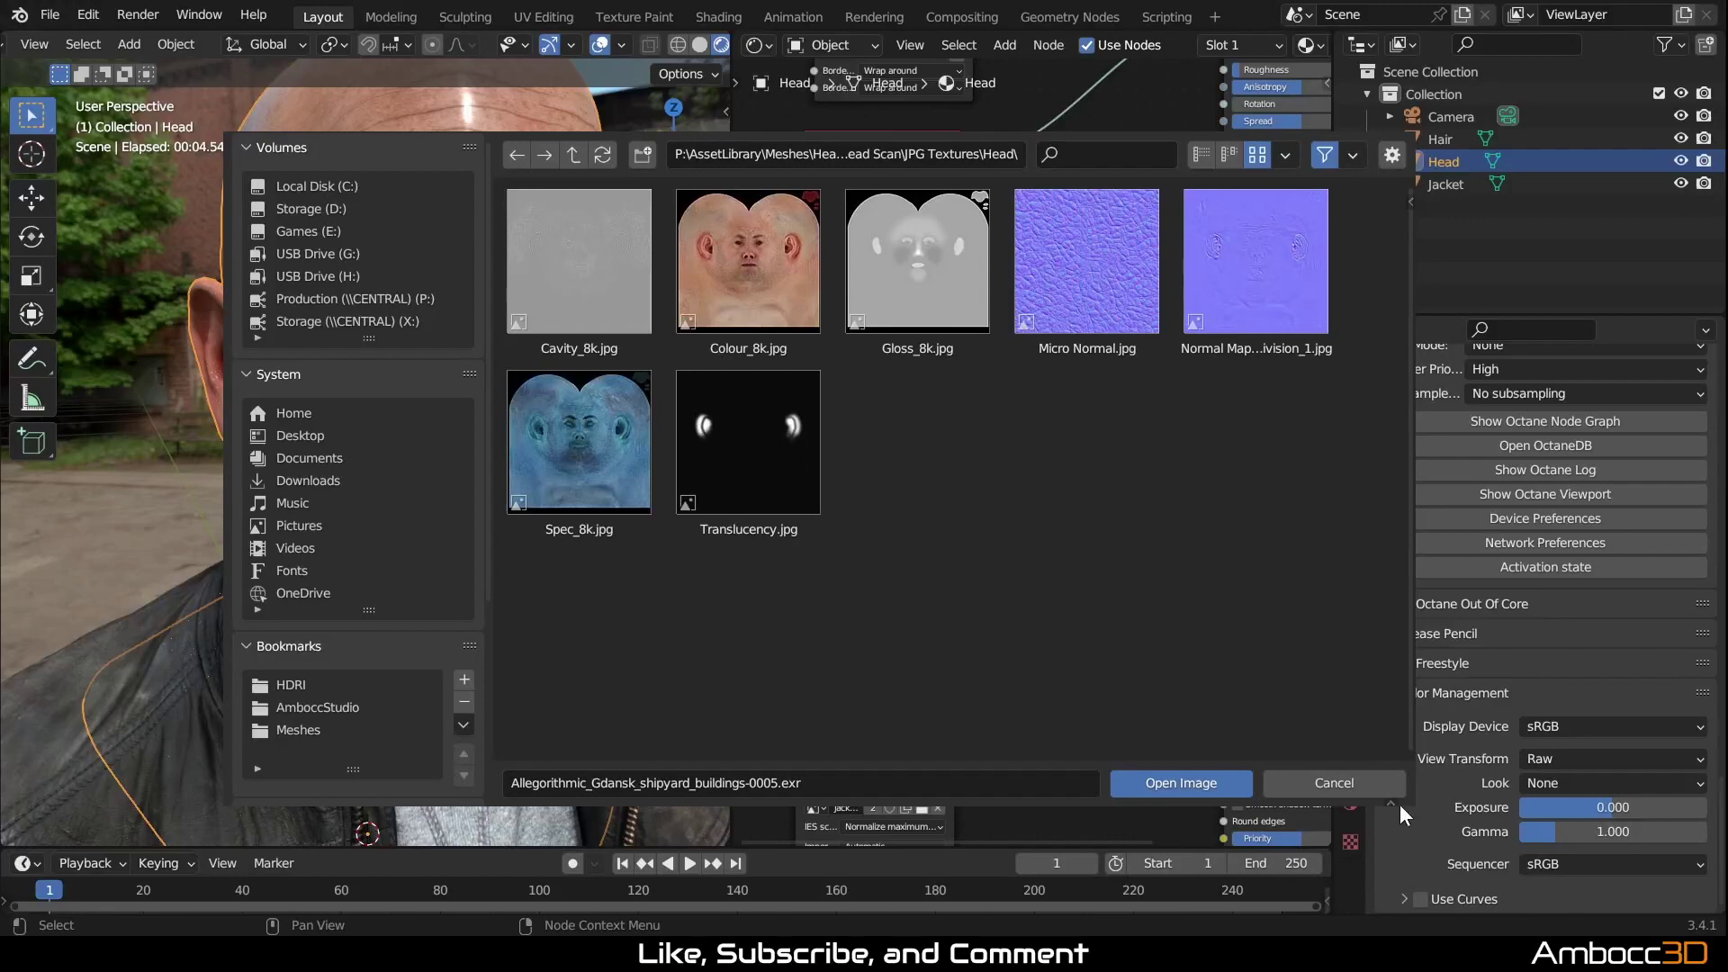
pyautogui.doubleClick(917, 261)
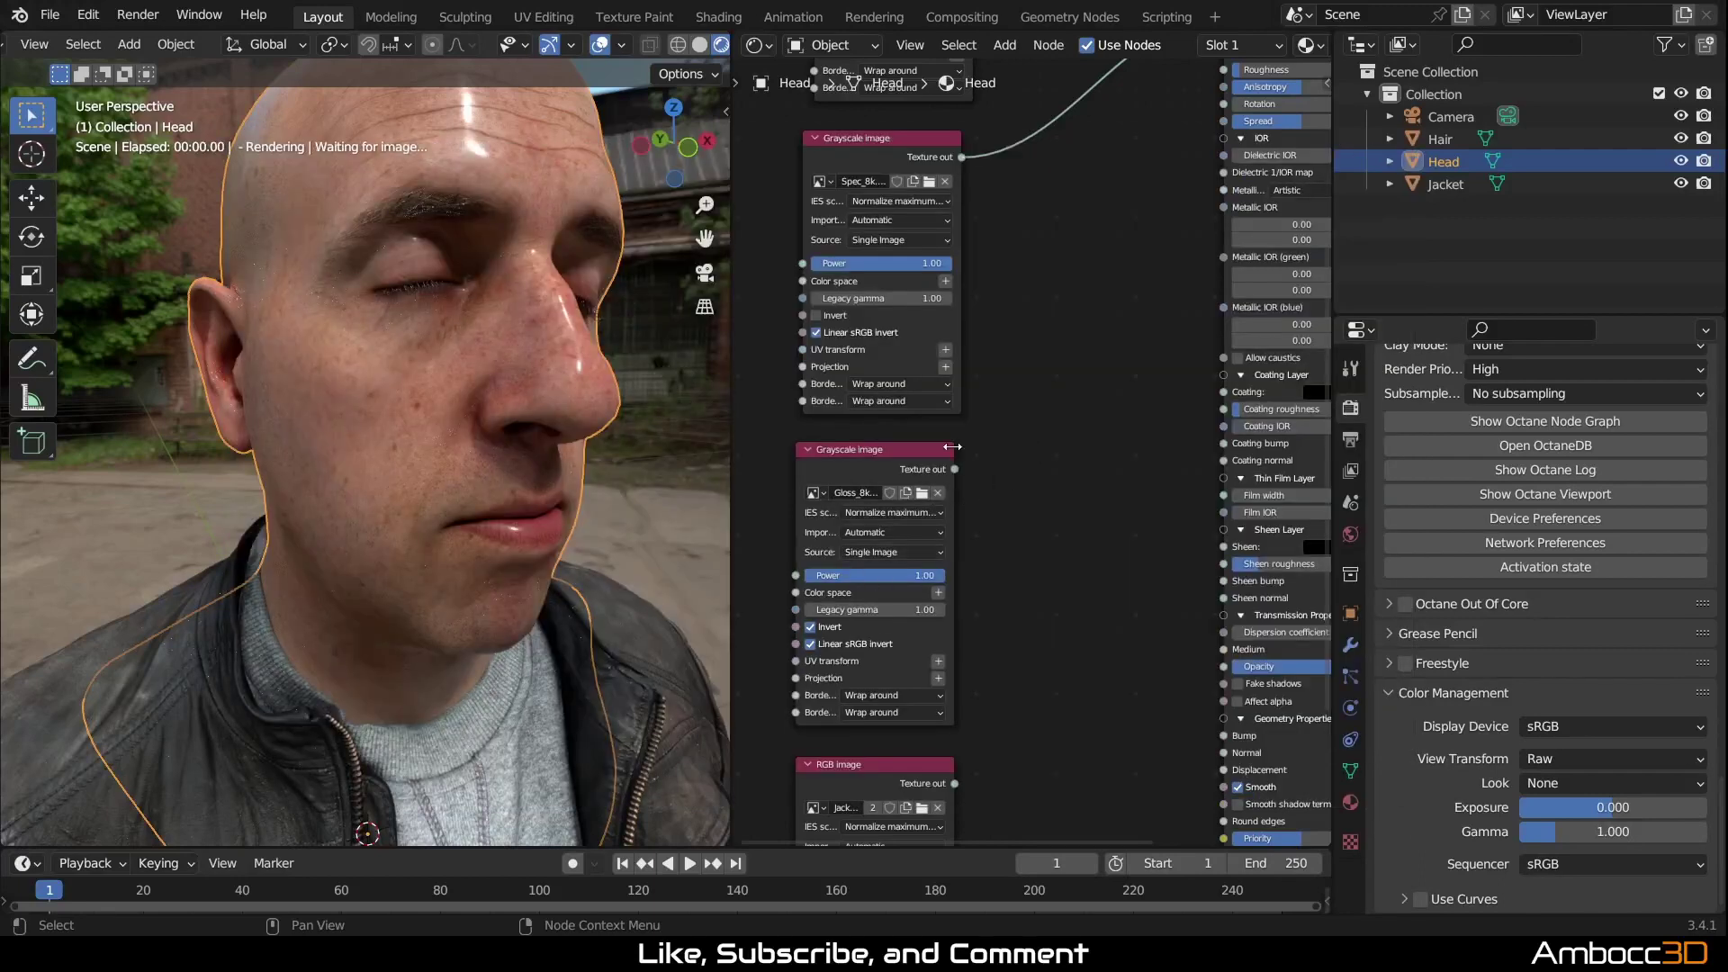
pyautogui.moveTo(955, 469); pyautogui.dragTo(1226, 223)
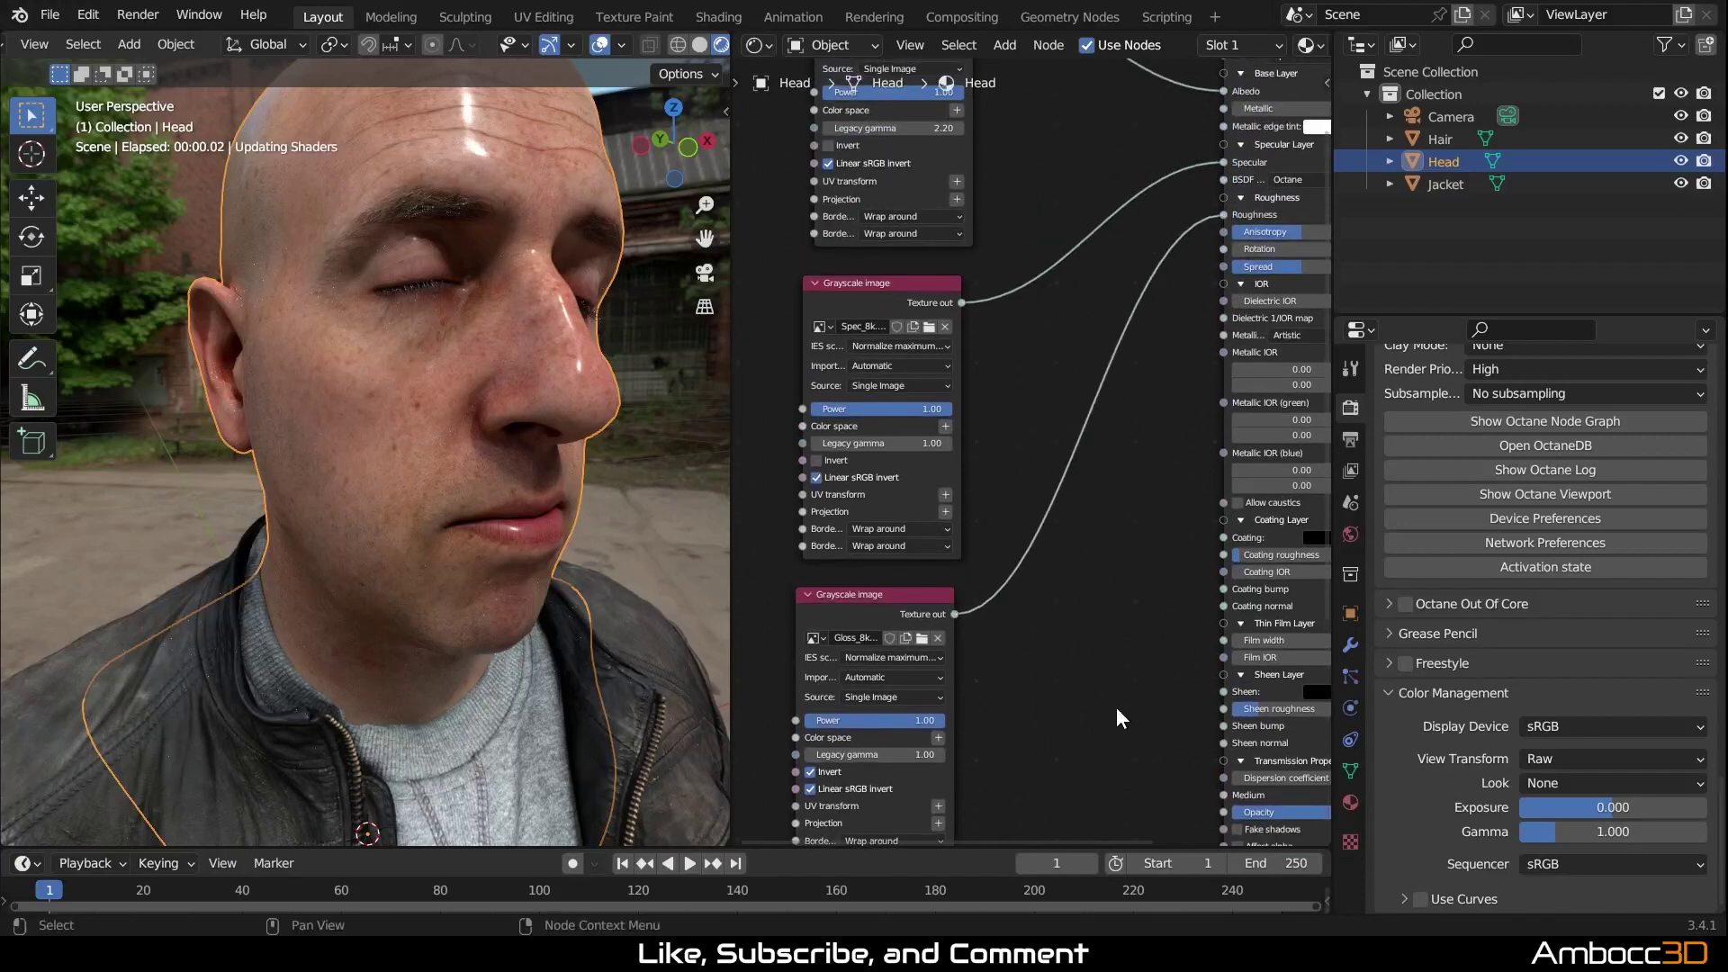
# Step: Load the head's Normal Map image into the remaining RGB image node and connect it to the Universal material's Normal input
pyautogui.moveTo(1101, 688); pyautogui.dragTo(1103, 495, button='middle')
pyautogui.moveTo(1077, 623); pyautogui.dragTo(1042, 494, button='middle')
pyautogui.moveTo(402, 553); pyautogui.dragTo(542, 549, button='middle')
pyautogui.moveTo(965, 700); pyautogui.dragTo(1015, 505, button='middle')
pyautogui.moveTo(531, 548); pyautogui.dragTo(534, 510, button='middle')
pyautogui.scroll(-2, 540, 506)
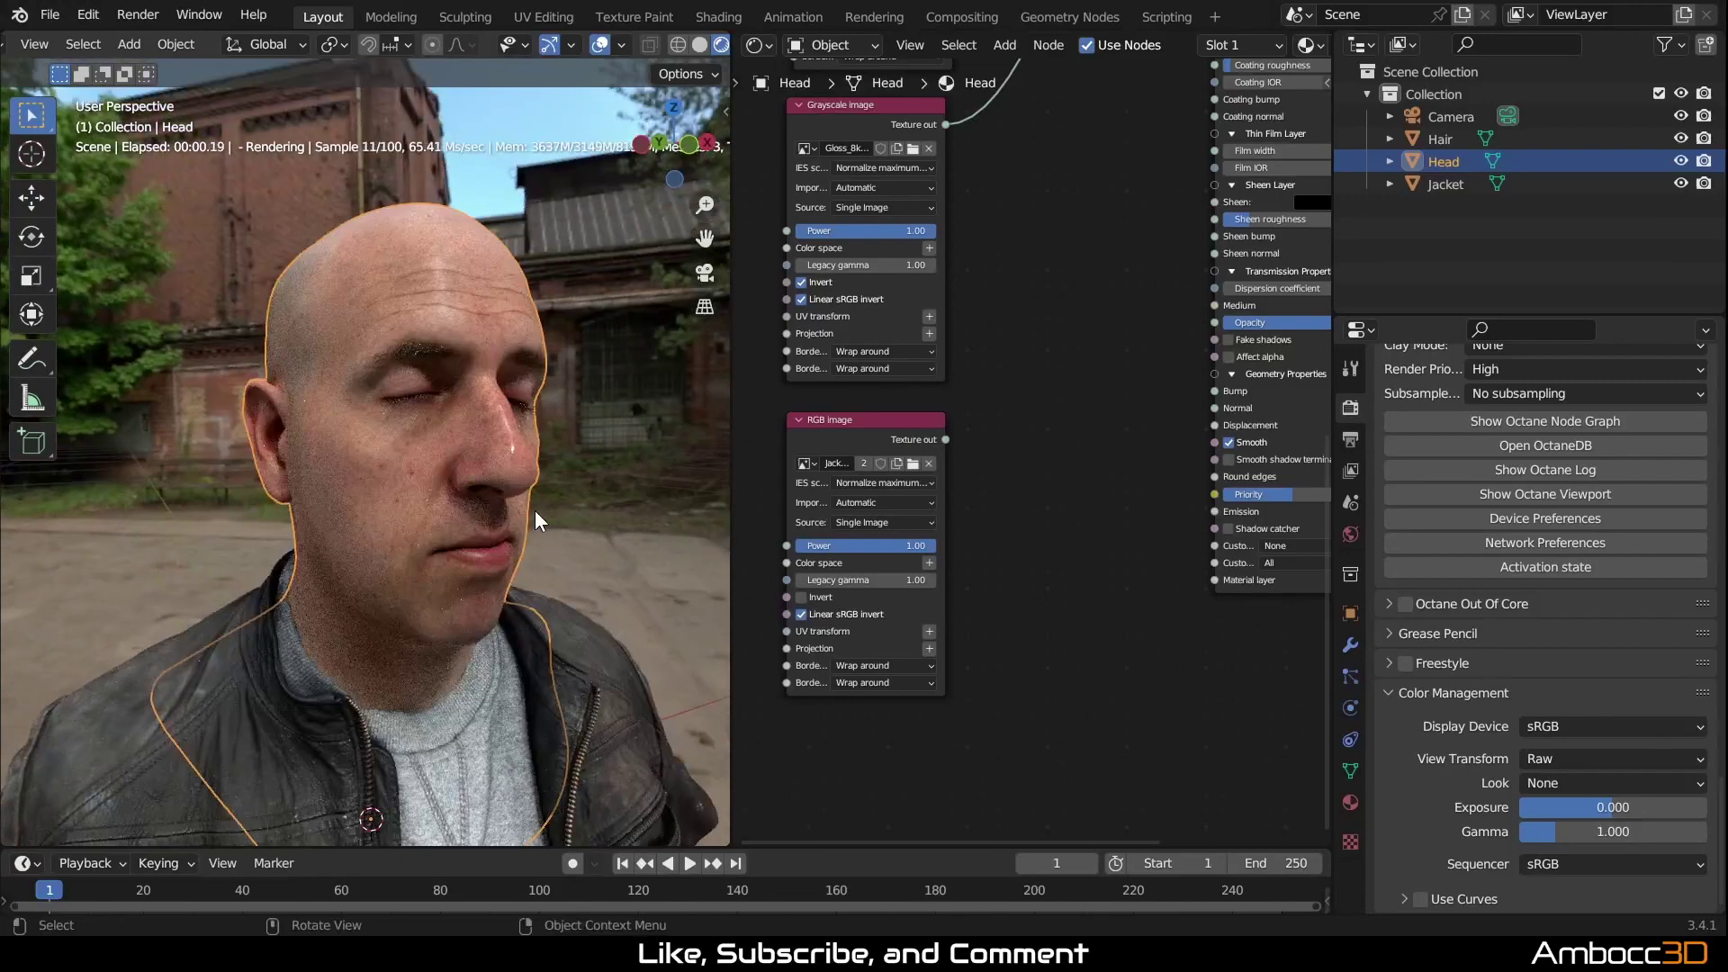
pyautogui.scroll(2, 533, 515)
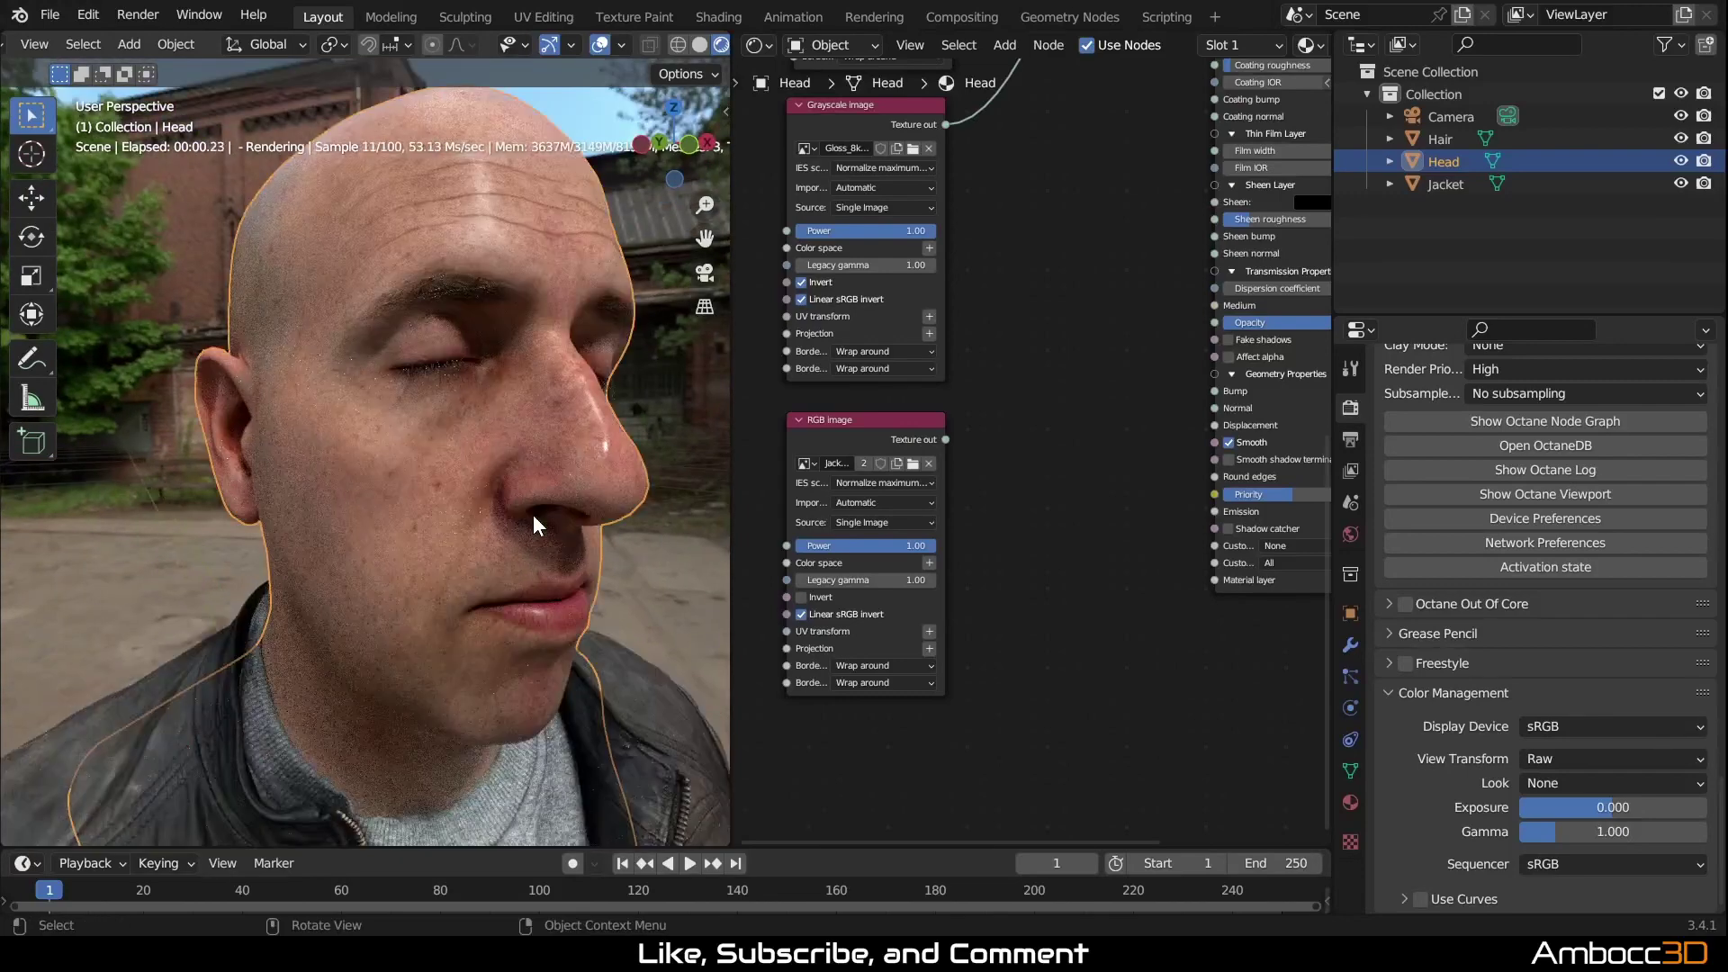
pyautogui.click(912, 464)
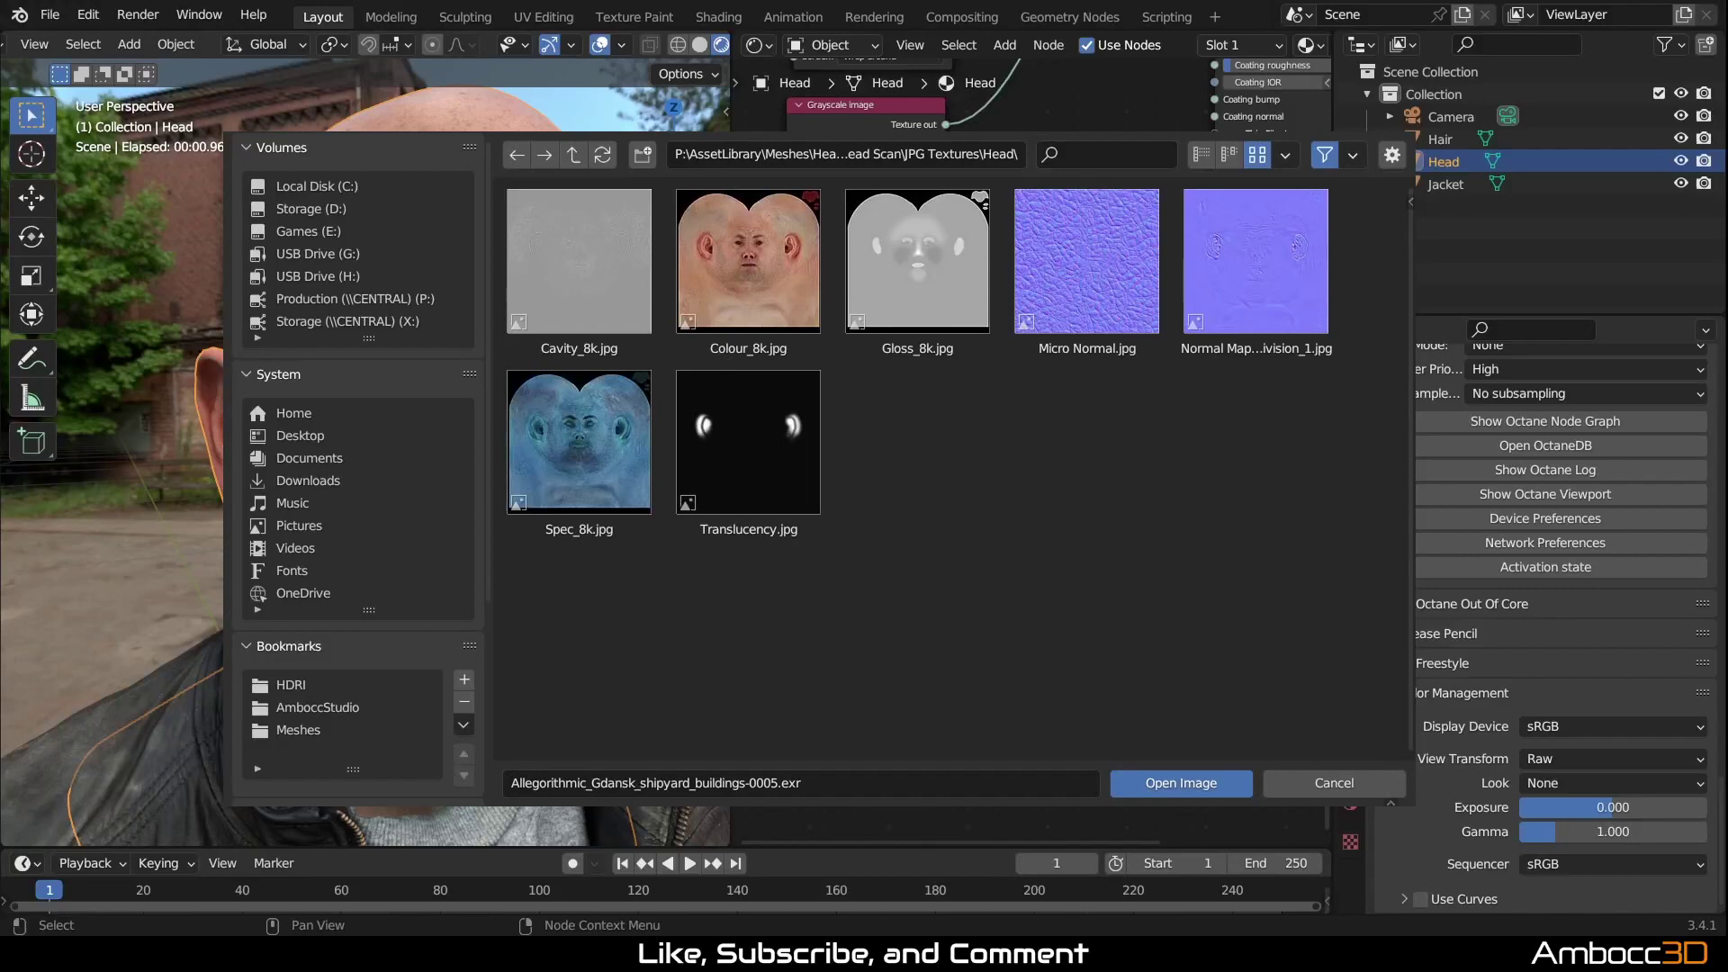
pyautogui.click(1333, 782)
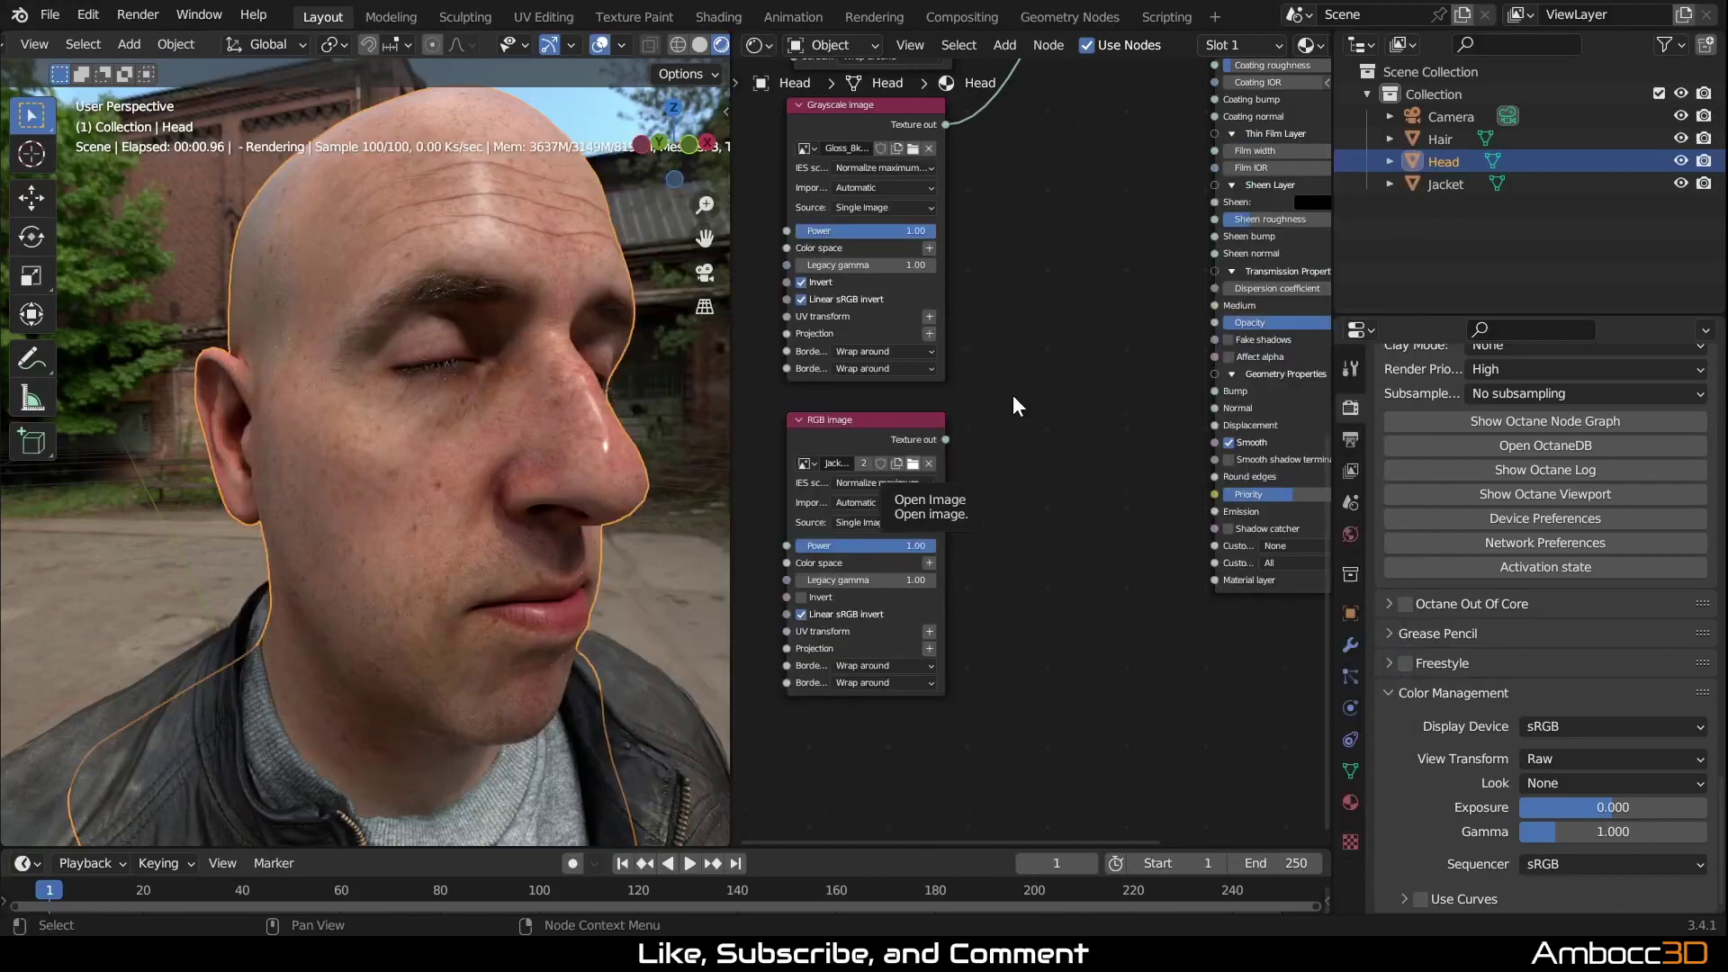
pyautogui.moveTo(946, 439); pyautogui.dragTo(1213, 412)
pyautogui.click(1077, 609)
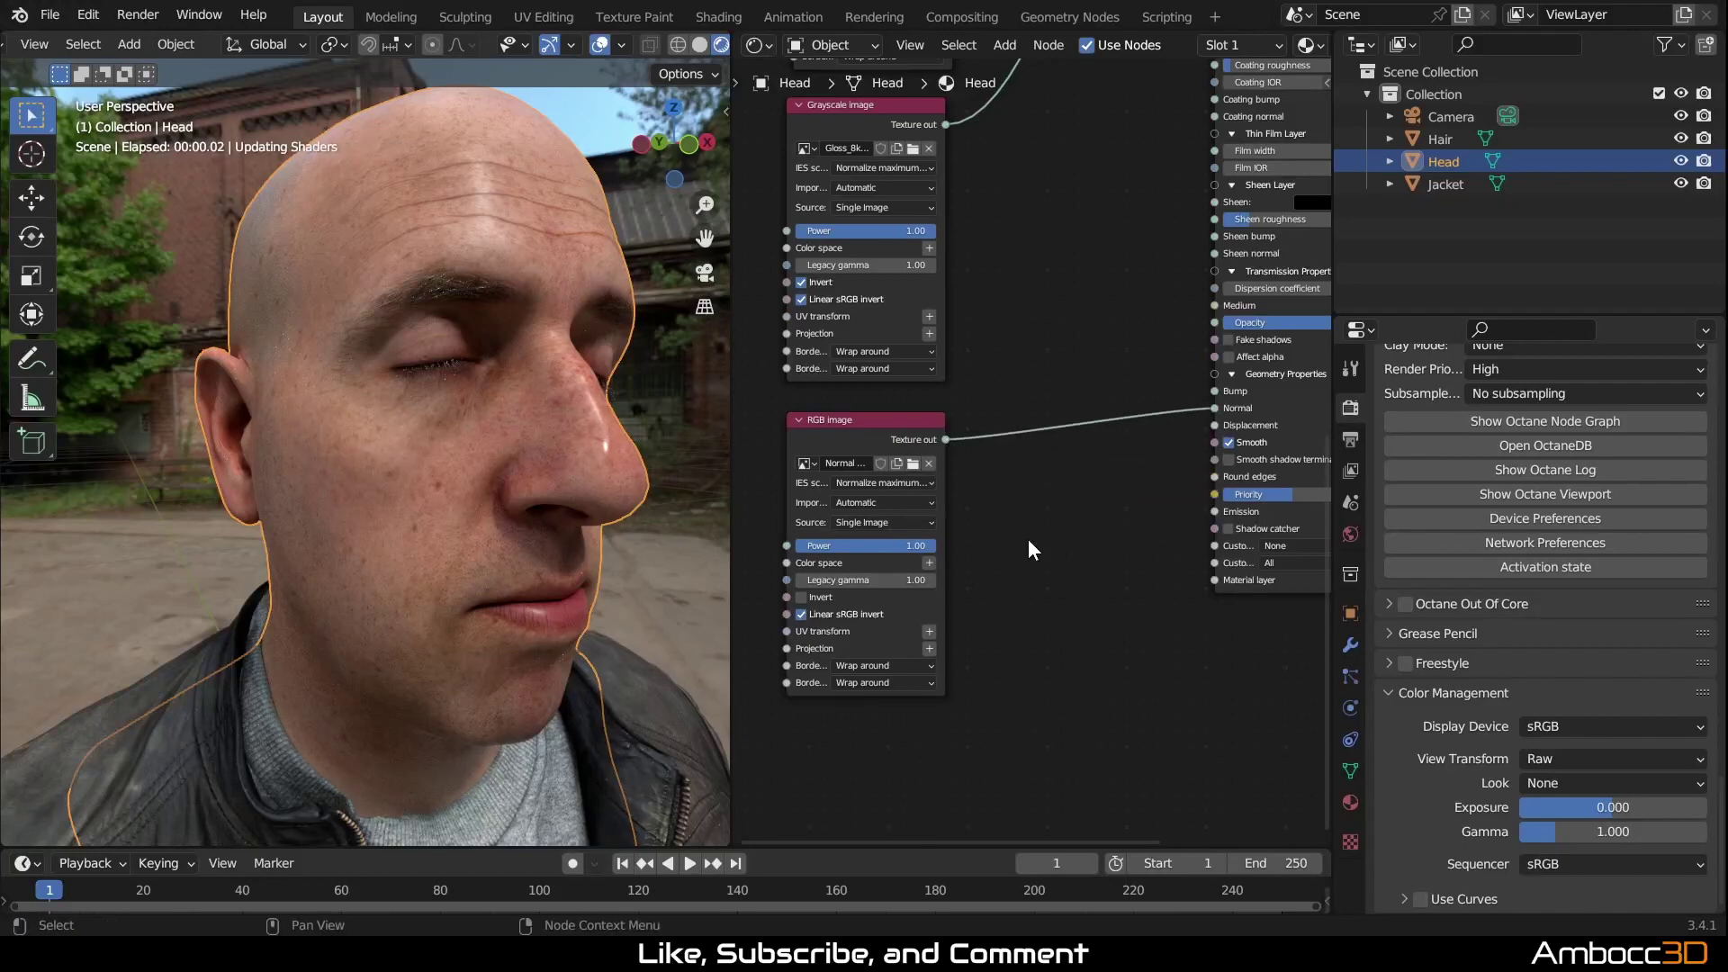
# Step: Deselect the head and examine its textured skin shading from the front and side, near and far
pyautogui.moveTo(1090, 243); pyautogui.dragTo(1064, 565, button='middle')
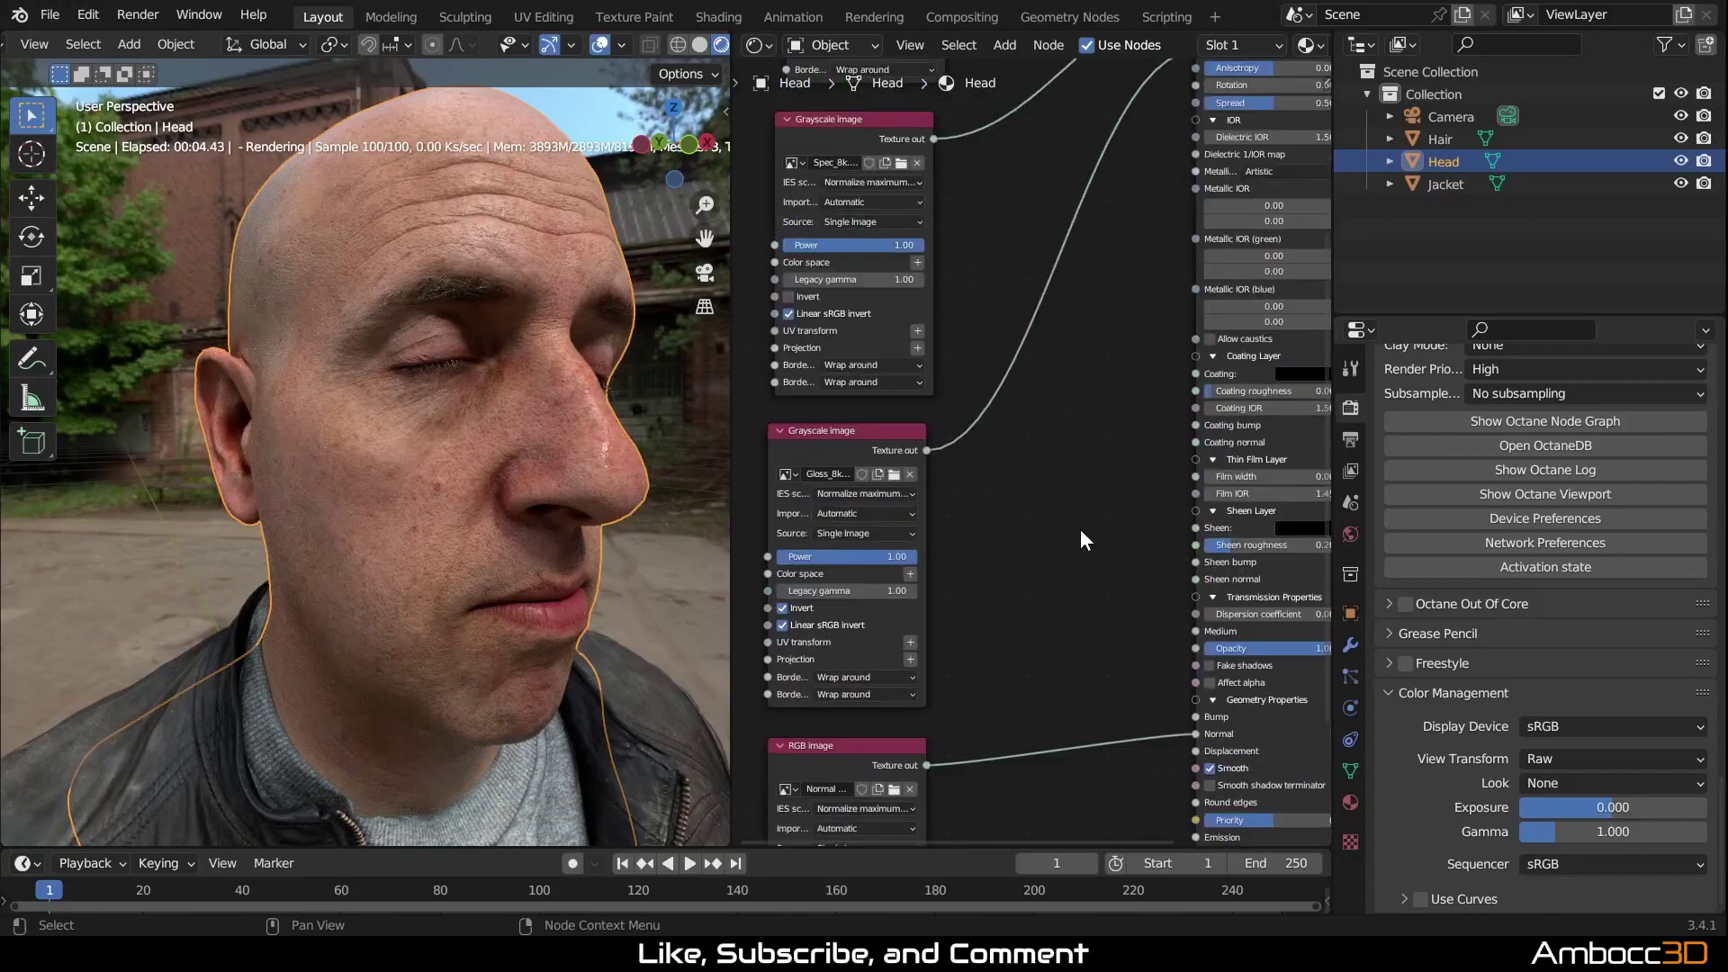
pyautogui.scroll(-1, 1076, 454)
pyautogui.moveTo(1061, 397); pyautogui.dragTo(1074, 442, button='middle')
pyautogui.moveTo(495, 479); pyautogui.dragTo(634, 500, button='middle')
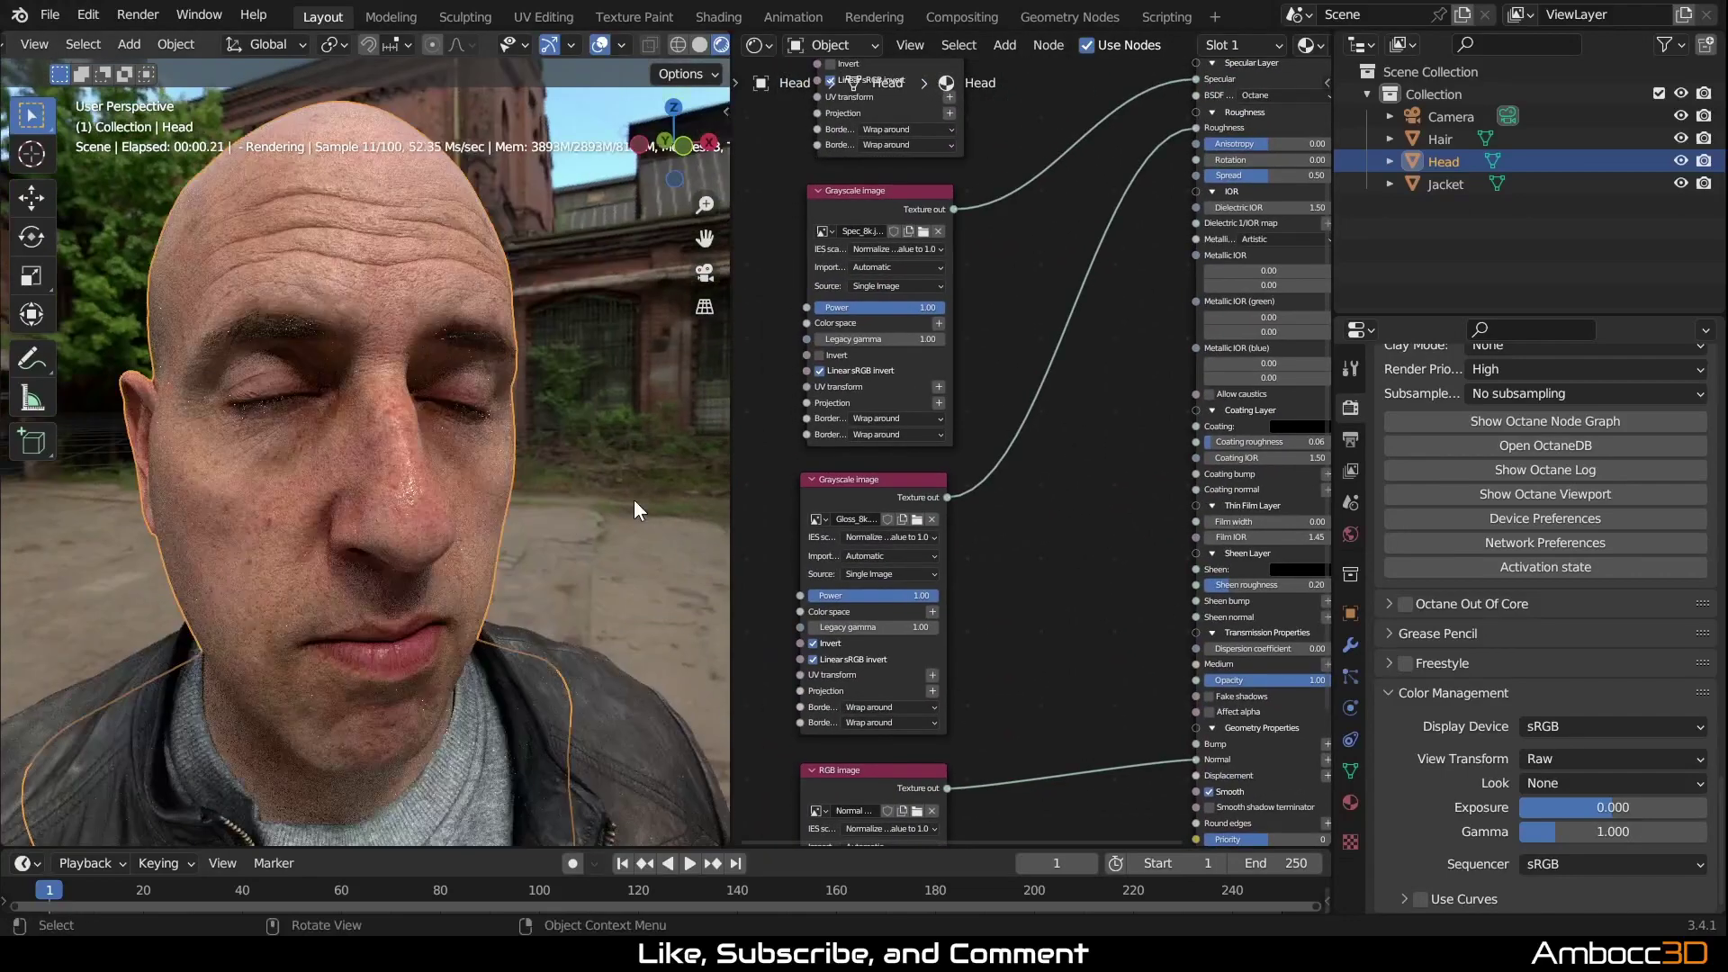
pyautogui.click(634, 500)
pyautogui.scroll(-4, 570, 476)
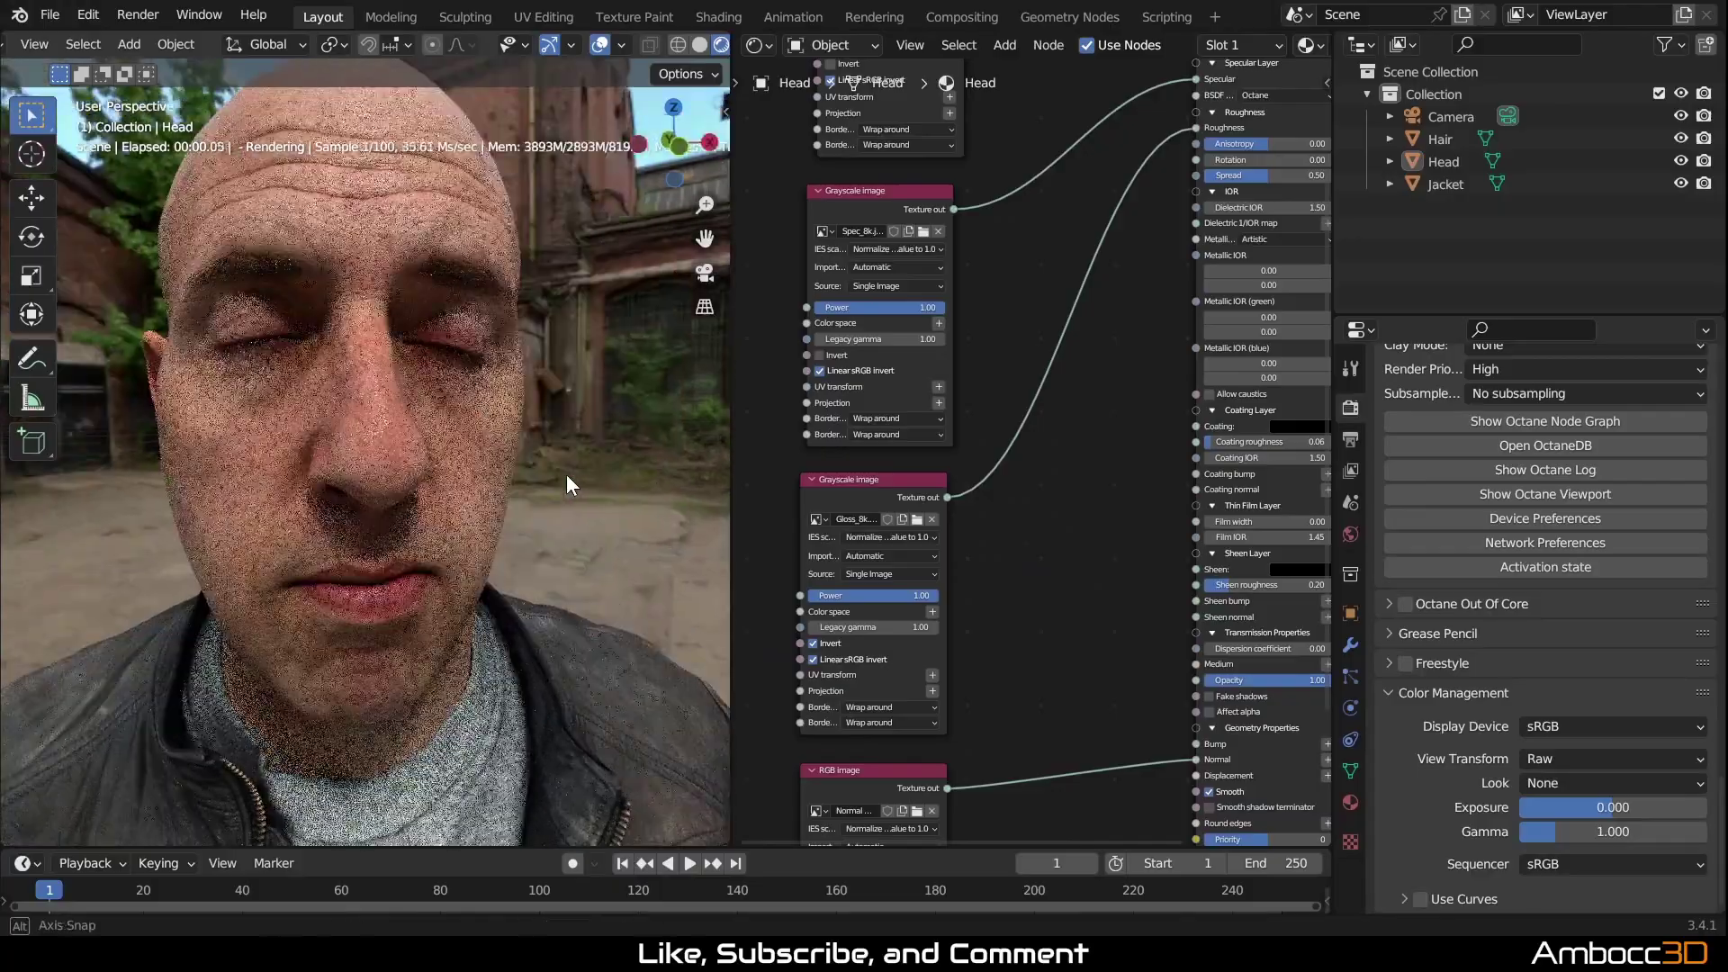
pyautogui.moveTo(568, 439); pyautogui.dragTo(580, 444, button='middle')
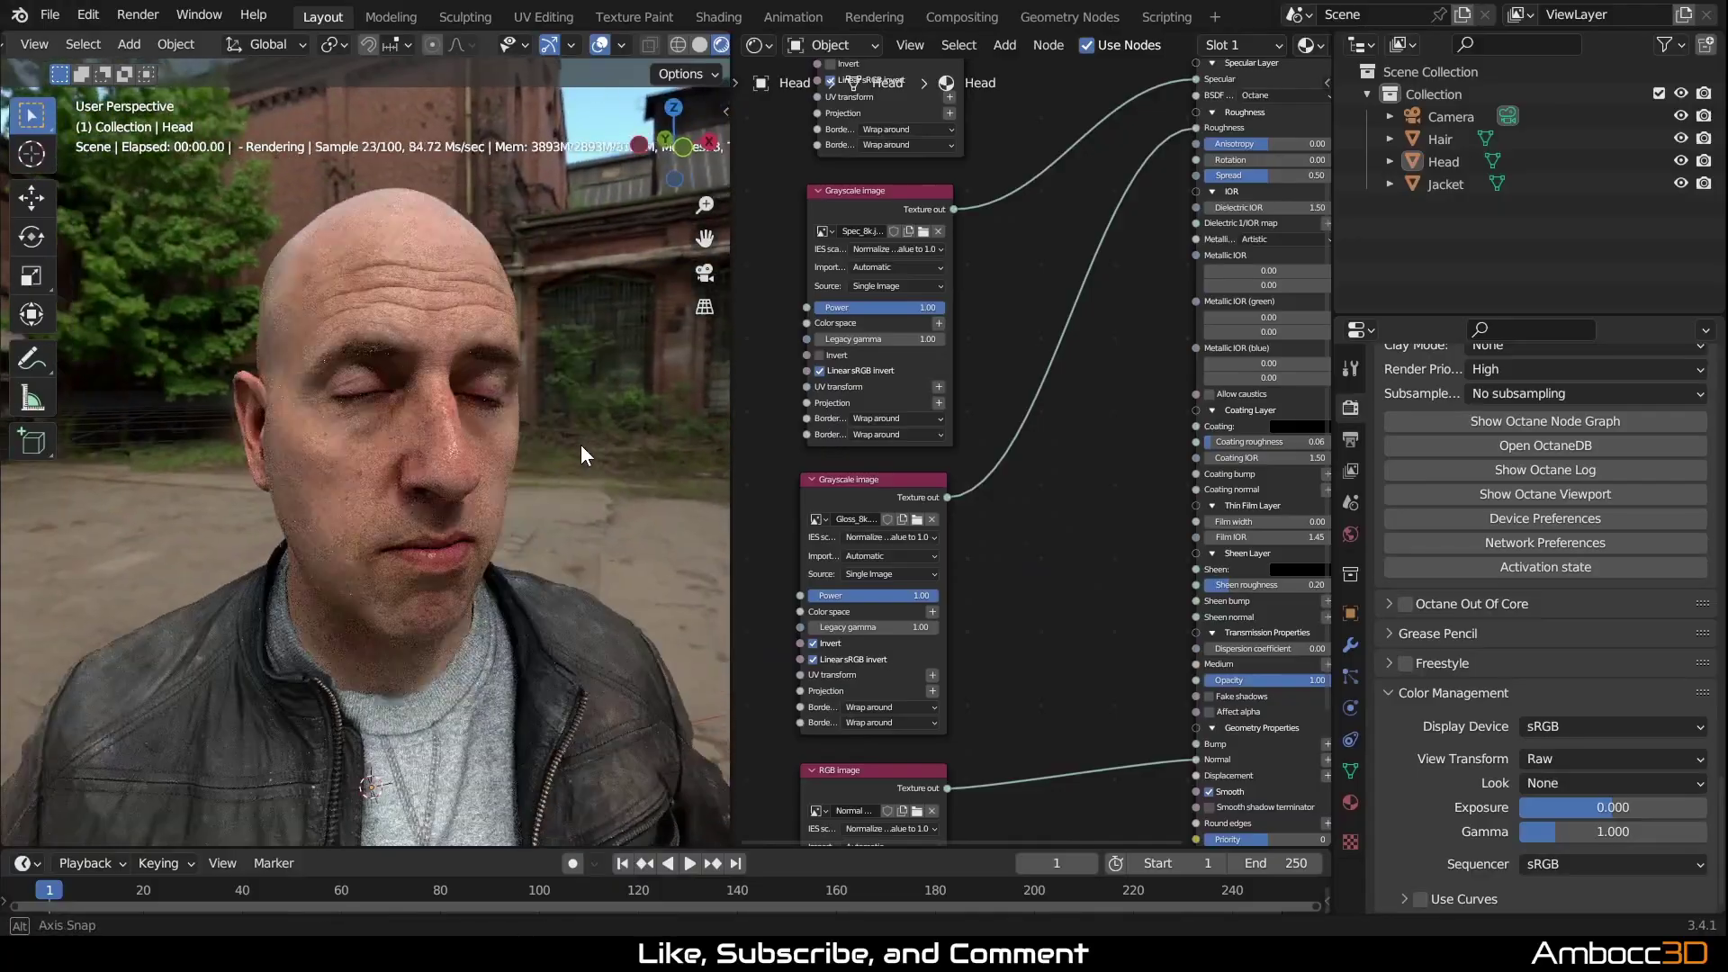
pyautogui.scroll(2, 468, 465)
pyautogui.moveTo(470, 468); pyautogui.dragTo(387, 414, button='middle')
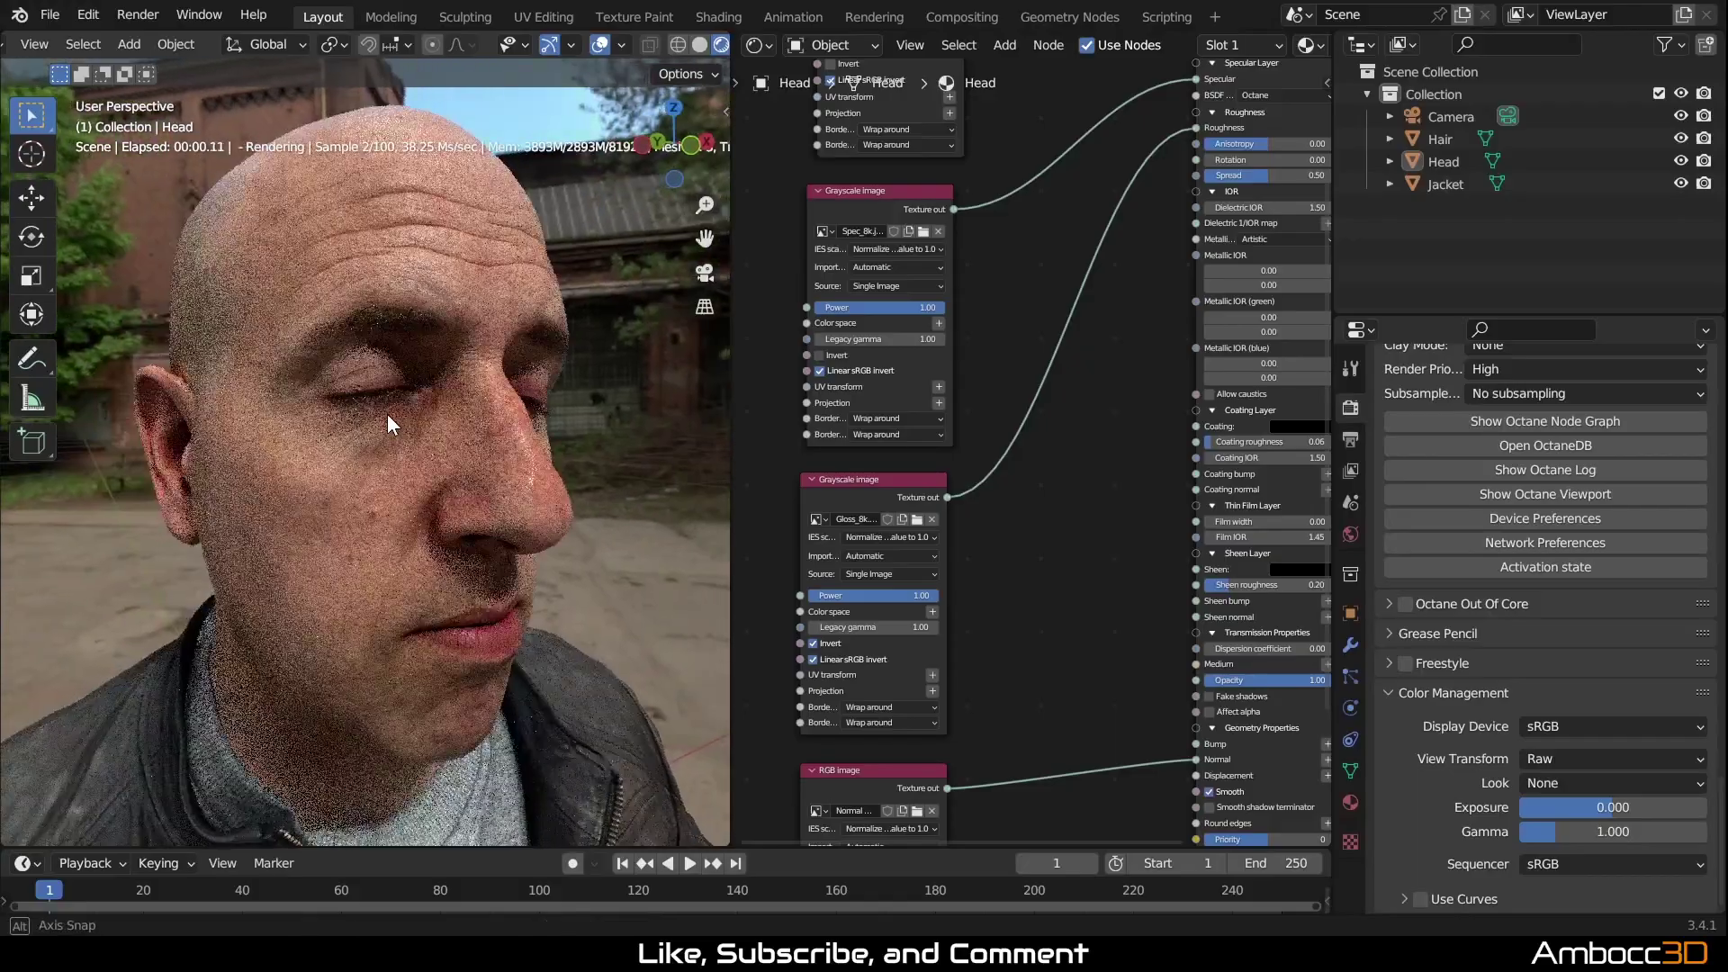
pyautogui.moveTo(272, 429)
pyautogui.mouseDown(button='middle')
pyautogui.moveTo(305, 403)
pyautogui.moveTo(252, 406)
pyautogui.mouseUp(button='middle')
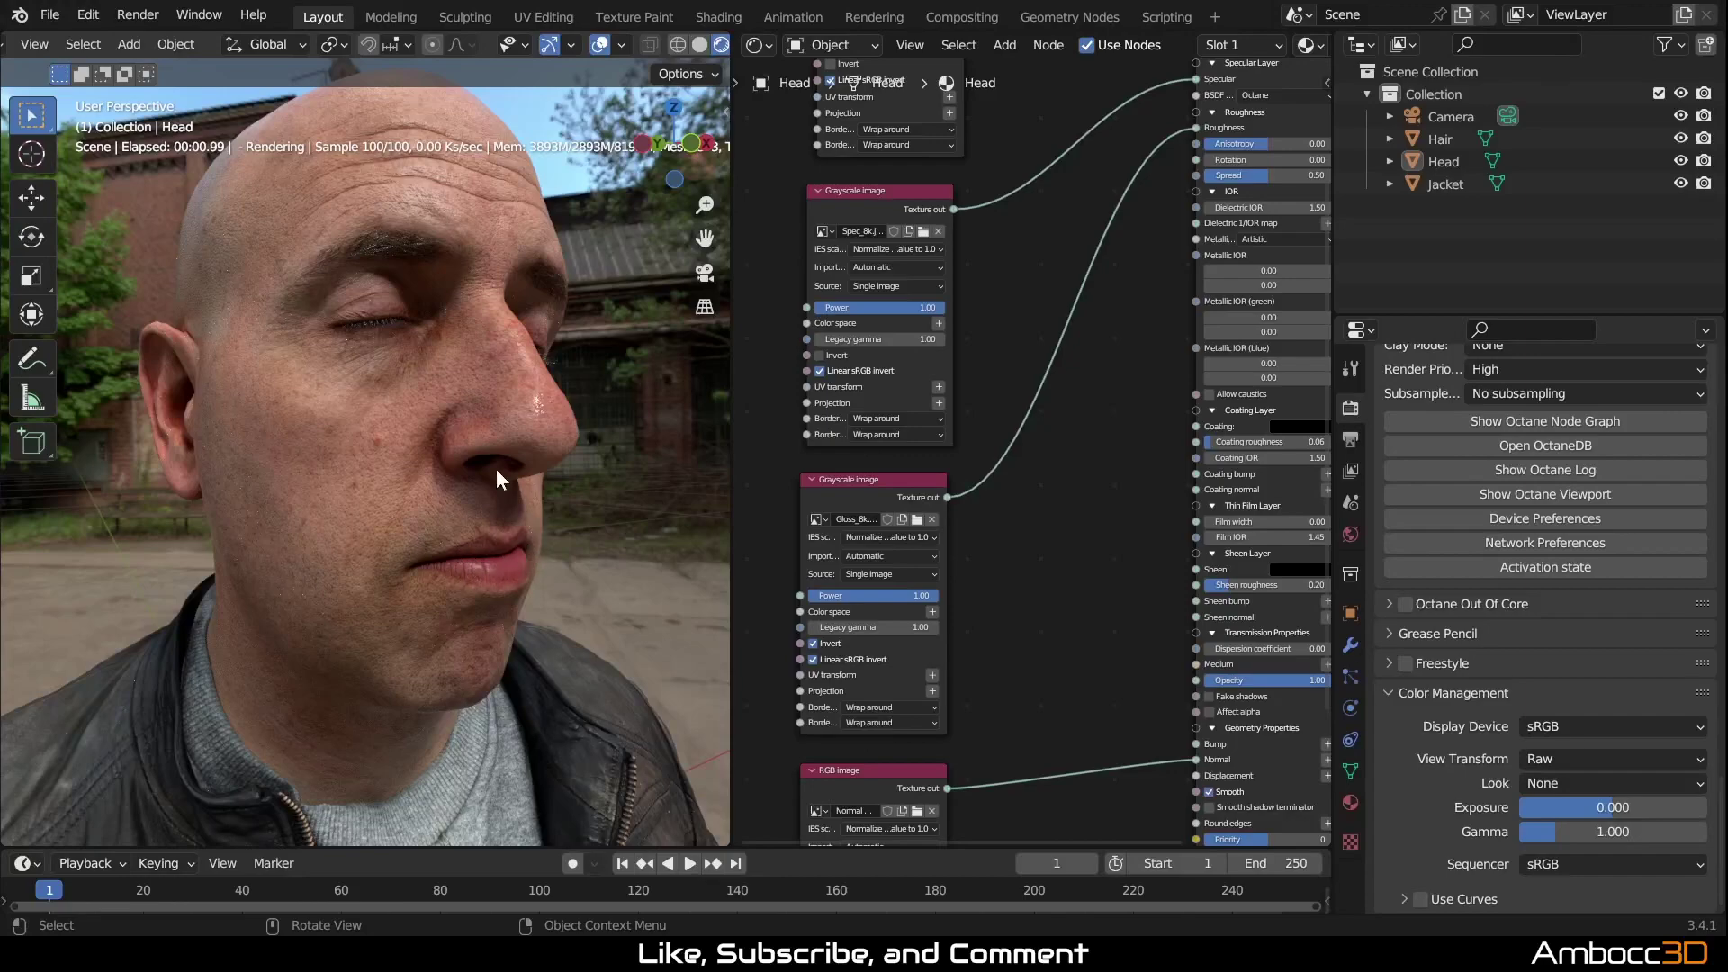
pyautogui.moveTo(436, 403)
pyautogui.mouseDown(button='middle')
pyautogui.moveTo(397, 423)
pyautogui.moveTo(311, 405)
pyautogui.moveTo(430, 418)
pyautogui.mouseUp(button='middle')
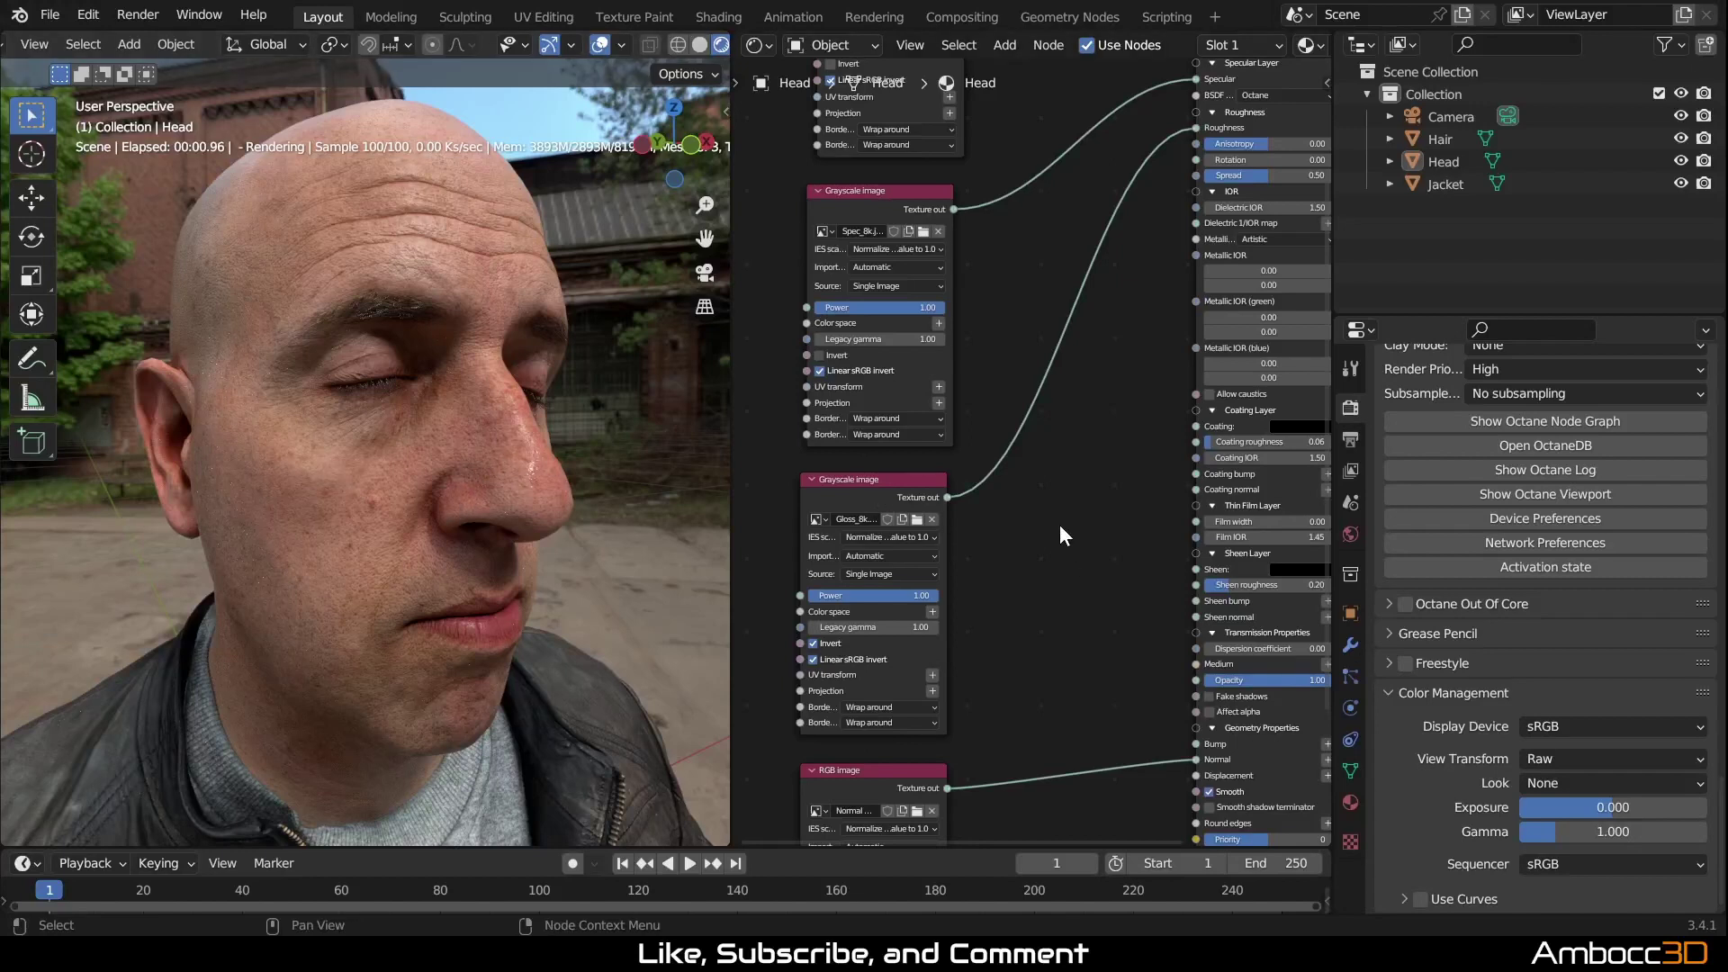
# Step: Add a Random walk medium node to the Medium input of the head's Universal material
pyautogui.scroll(-4, 1061, 521)
pyautogui.moveTo(1060, 563); pyautogui.dragTo(1106, 452, button='middle')
pyautogui.scroll(2, 1147, 527)
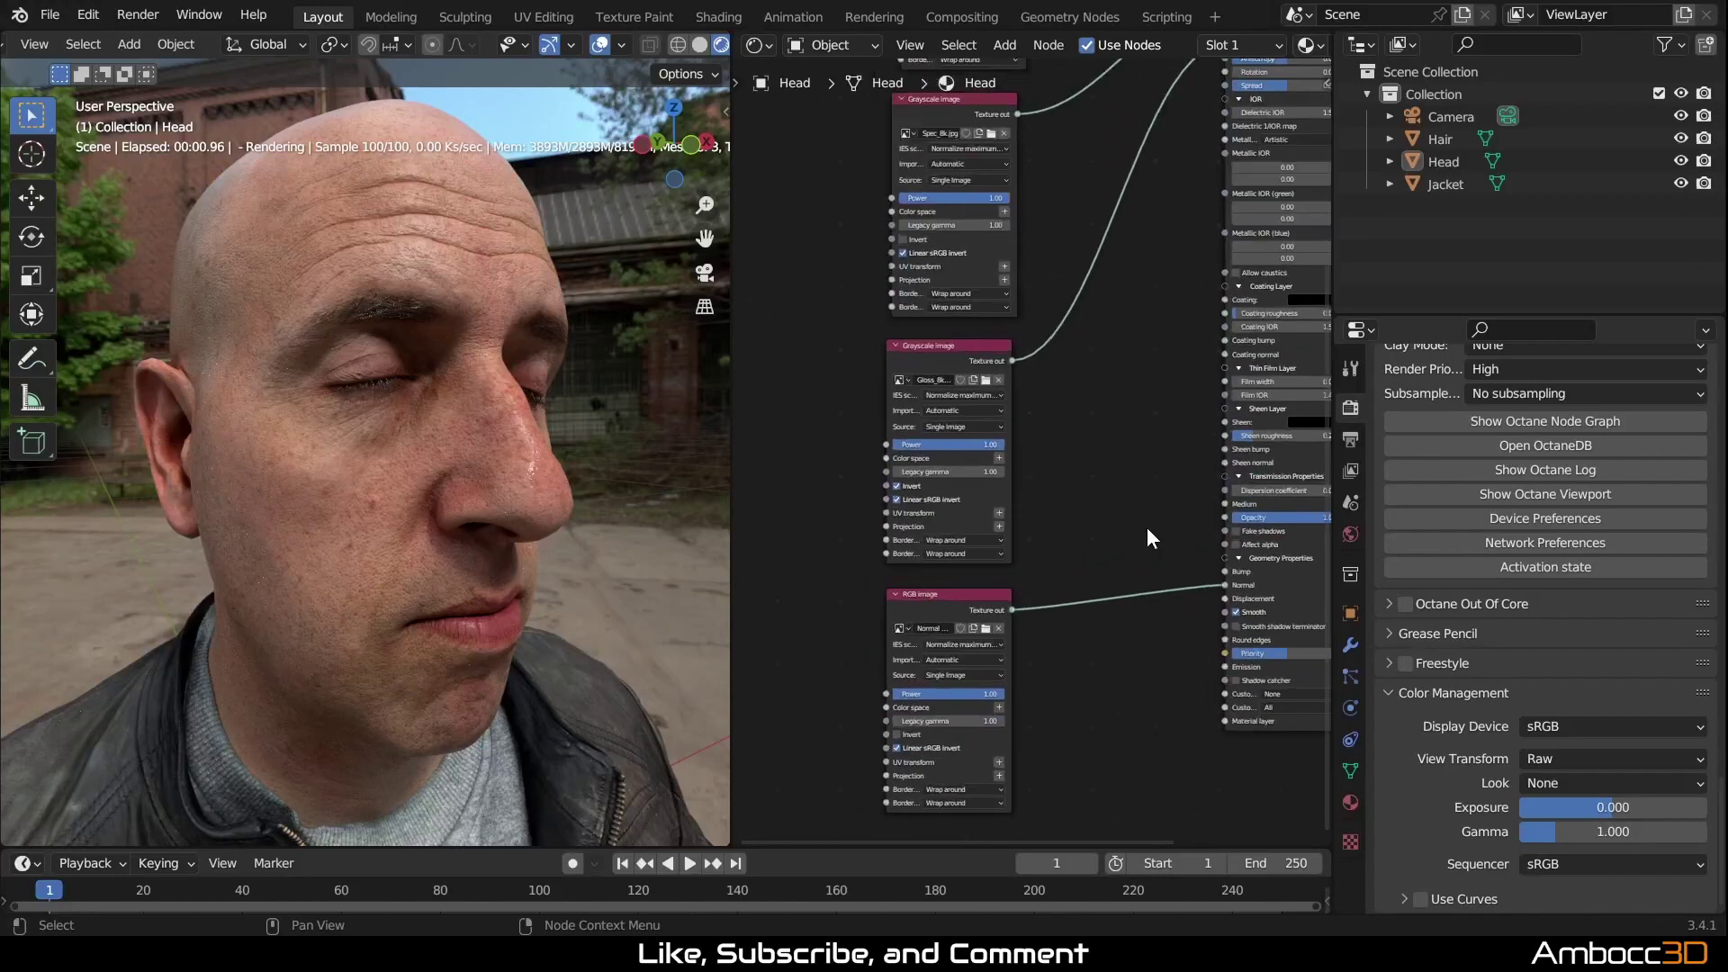
pyautogui.scroll(2, 1148, 528)
pyautogui.moveTo(1159, 528); pyautogui.dragTo(1054, 470, button='middle')
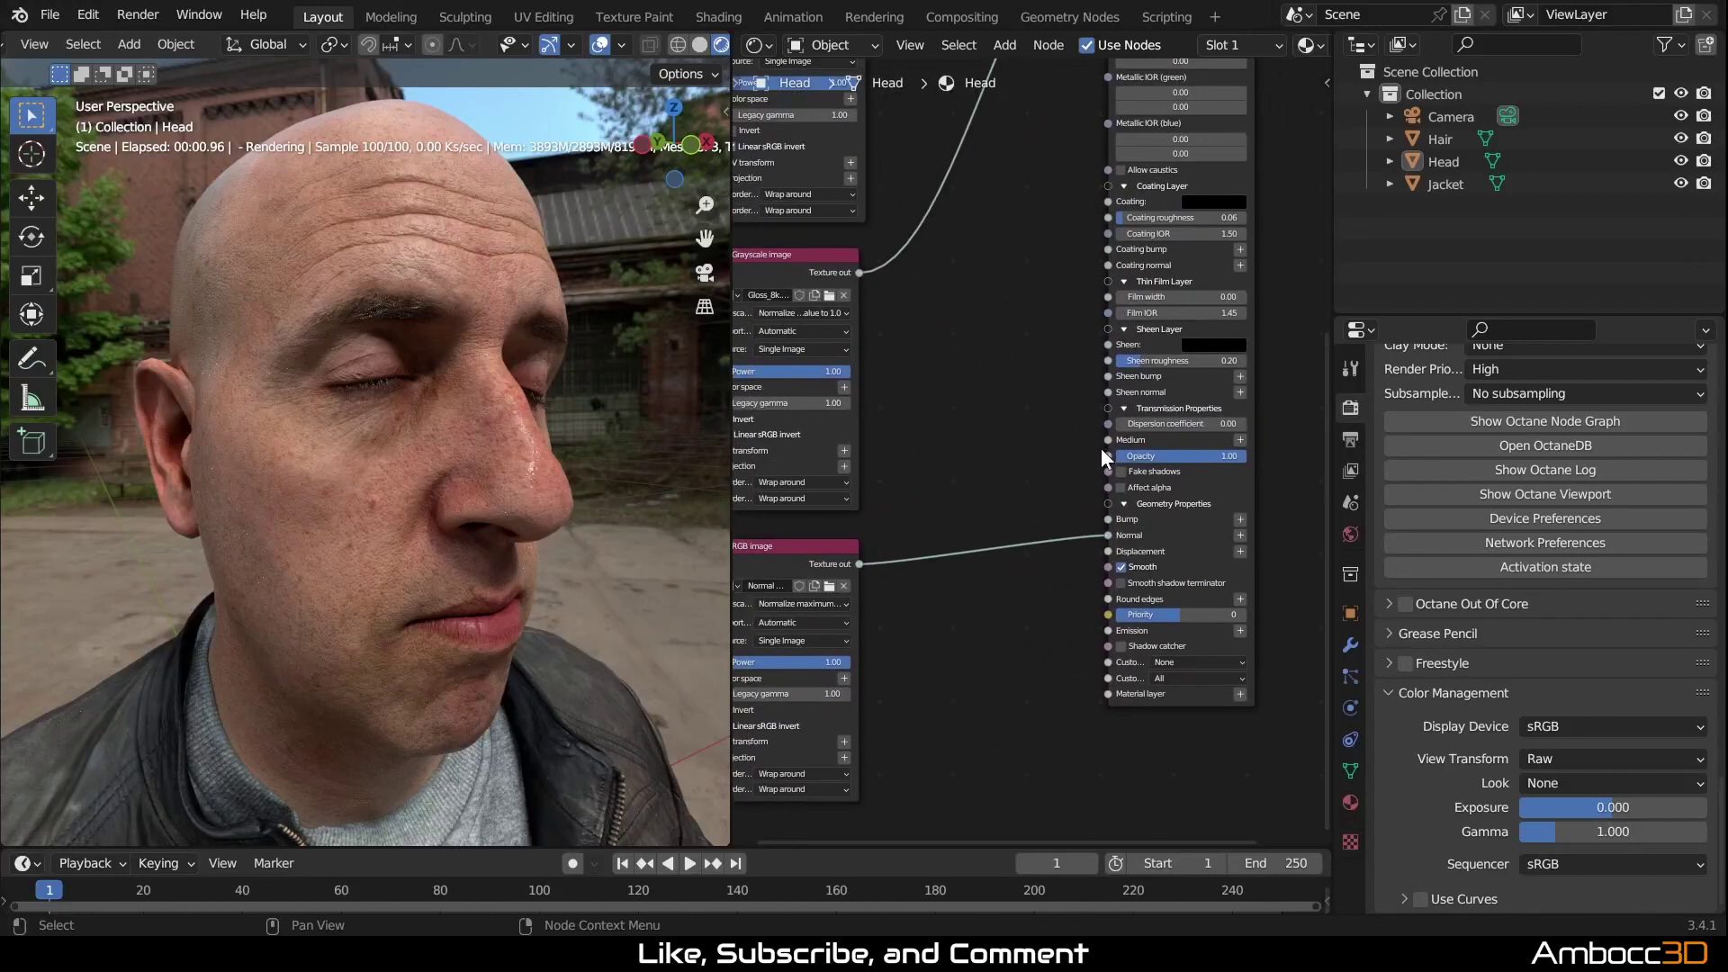
pyautogui.click(1242, 439)
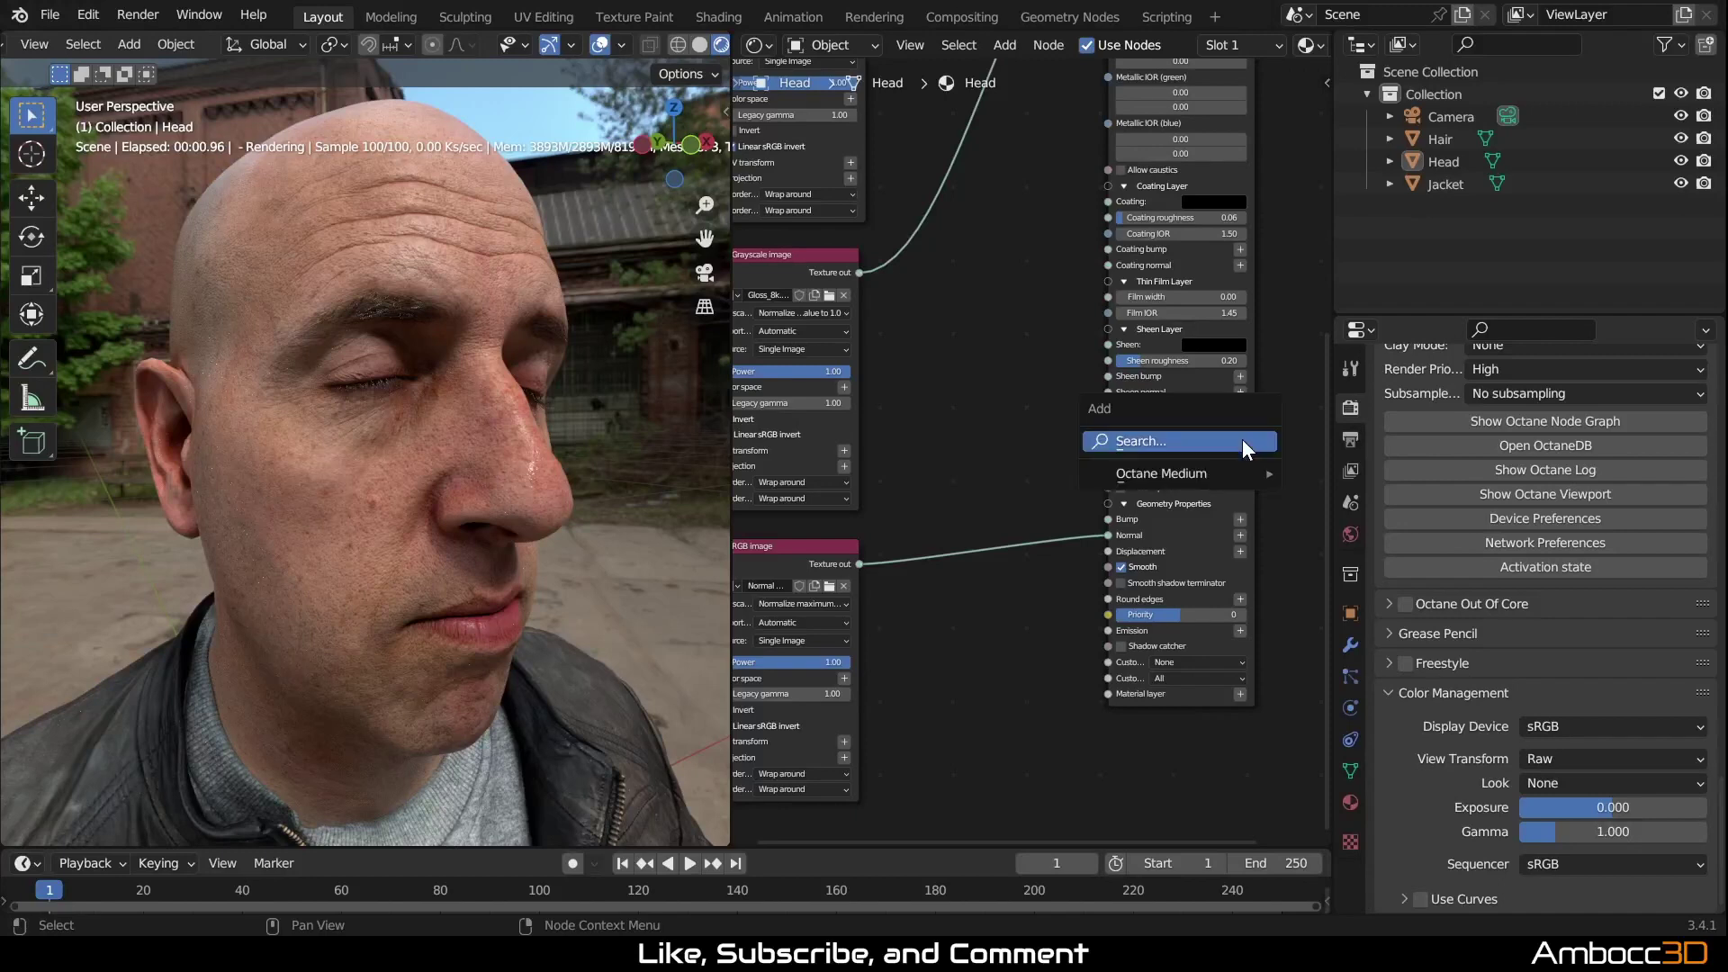
pyautogui.moveTo(1241, 473)
pyautogui.click(1350, 497)
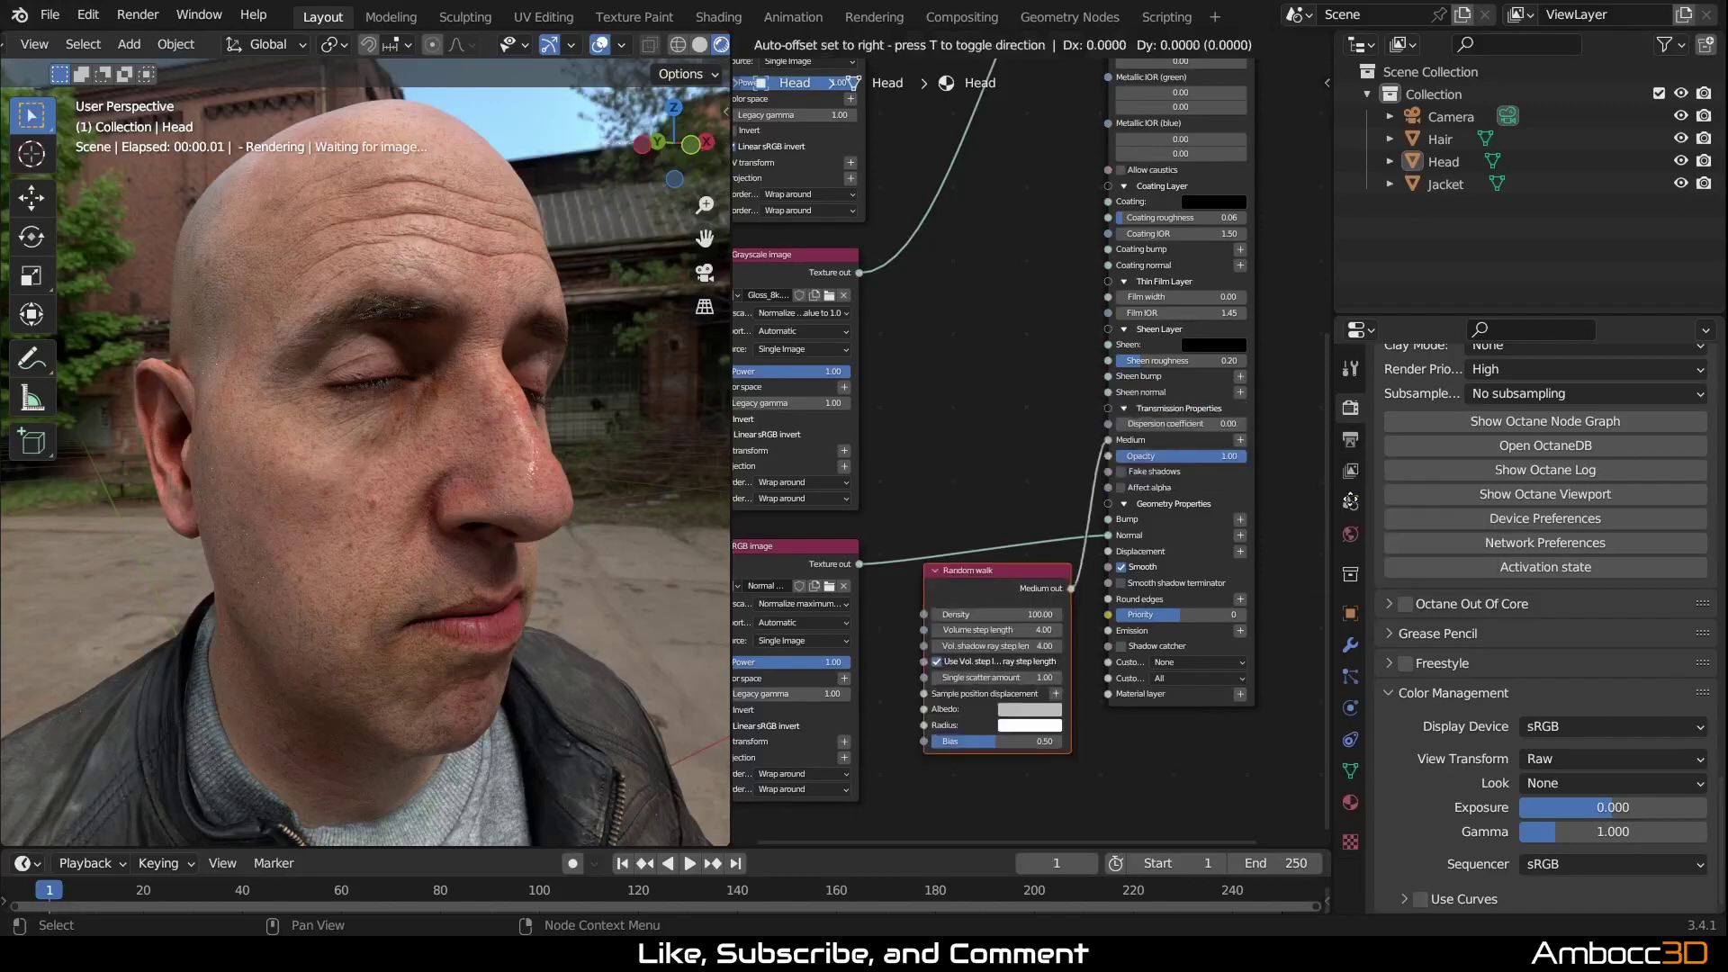
# Step: Place the Random walk node in the empty space on the input side of the head's image texture nodes
pyautogui.click(979, 364)
pyautogui.moveTo(974, 389); pyautogui.dragTo(1292, 441, button='middle')
pyautogui.moveTo(942, 498); pyautogui.dragTo(888, 130)
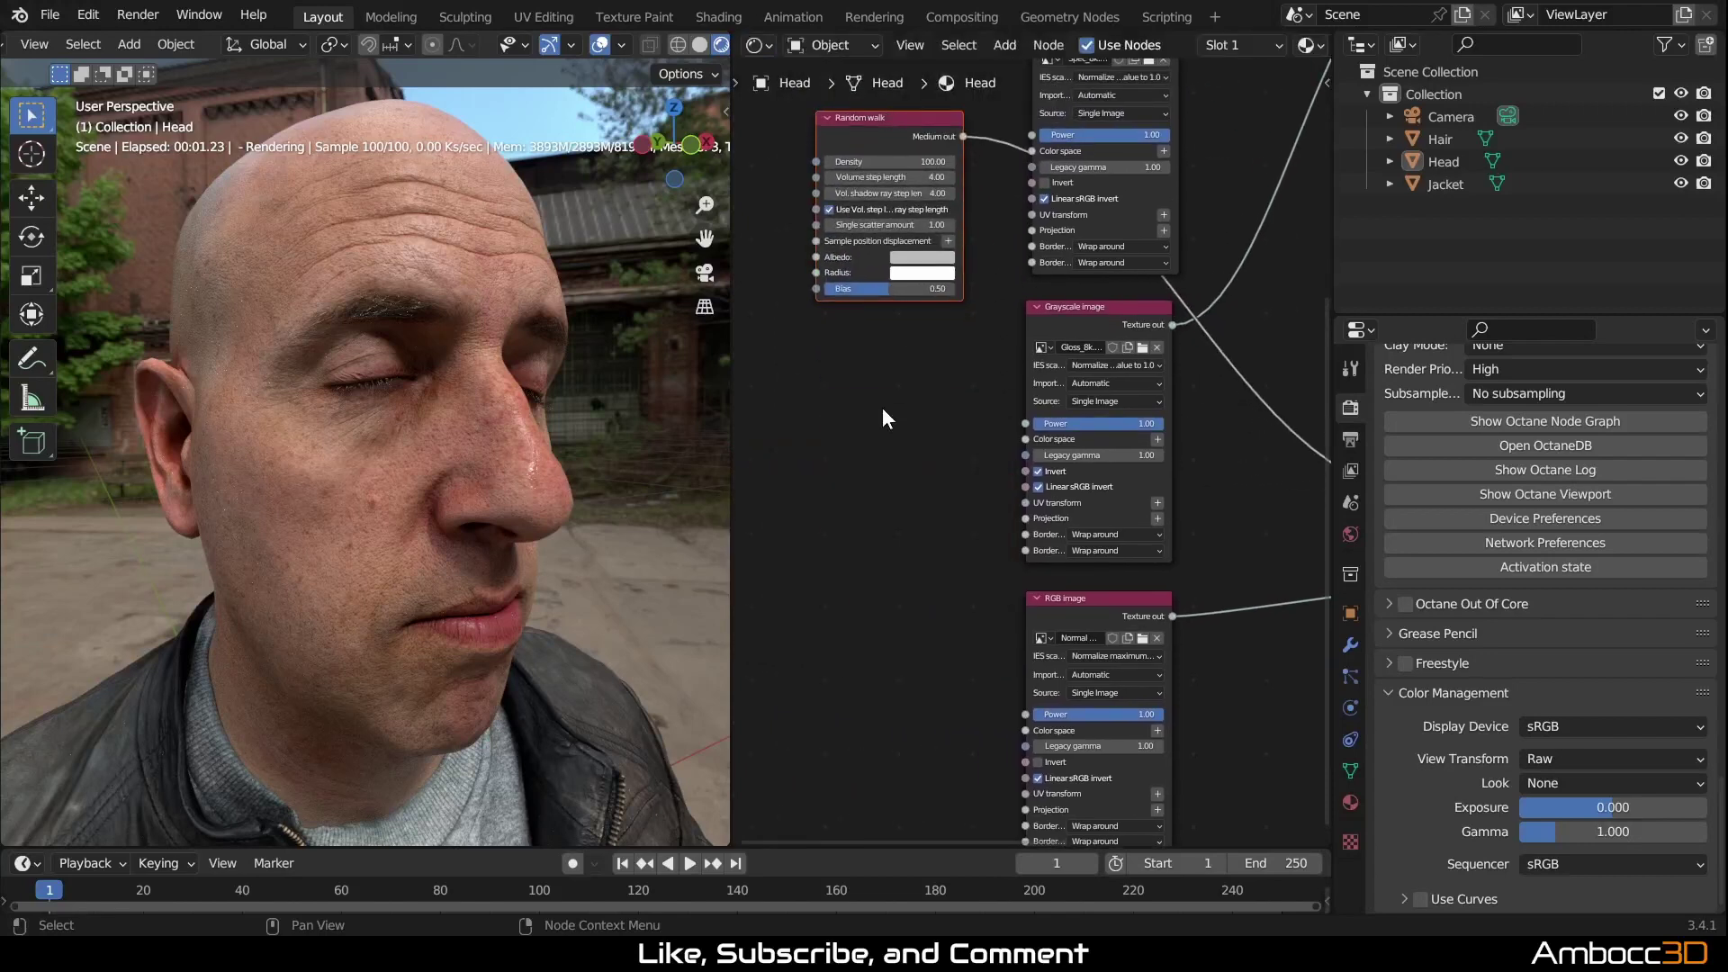
pyautogui.moveTo(883, 410); pyautogui.dragTo(874, 684, button='middle')
pyautogui.scroll(-6, 875, 635)
pyautogui.moveTo(879, 324); pyautogui.dragTo(901, 378, button='middle')
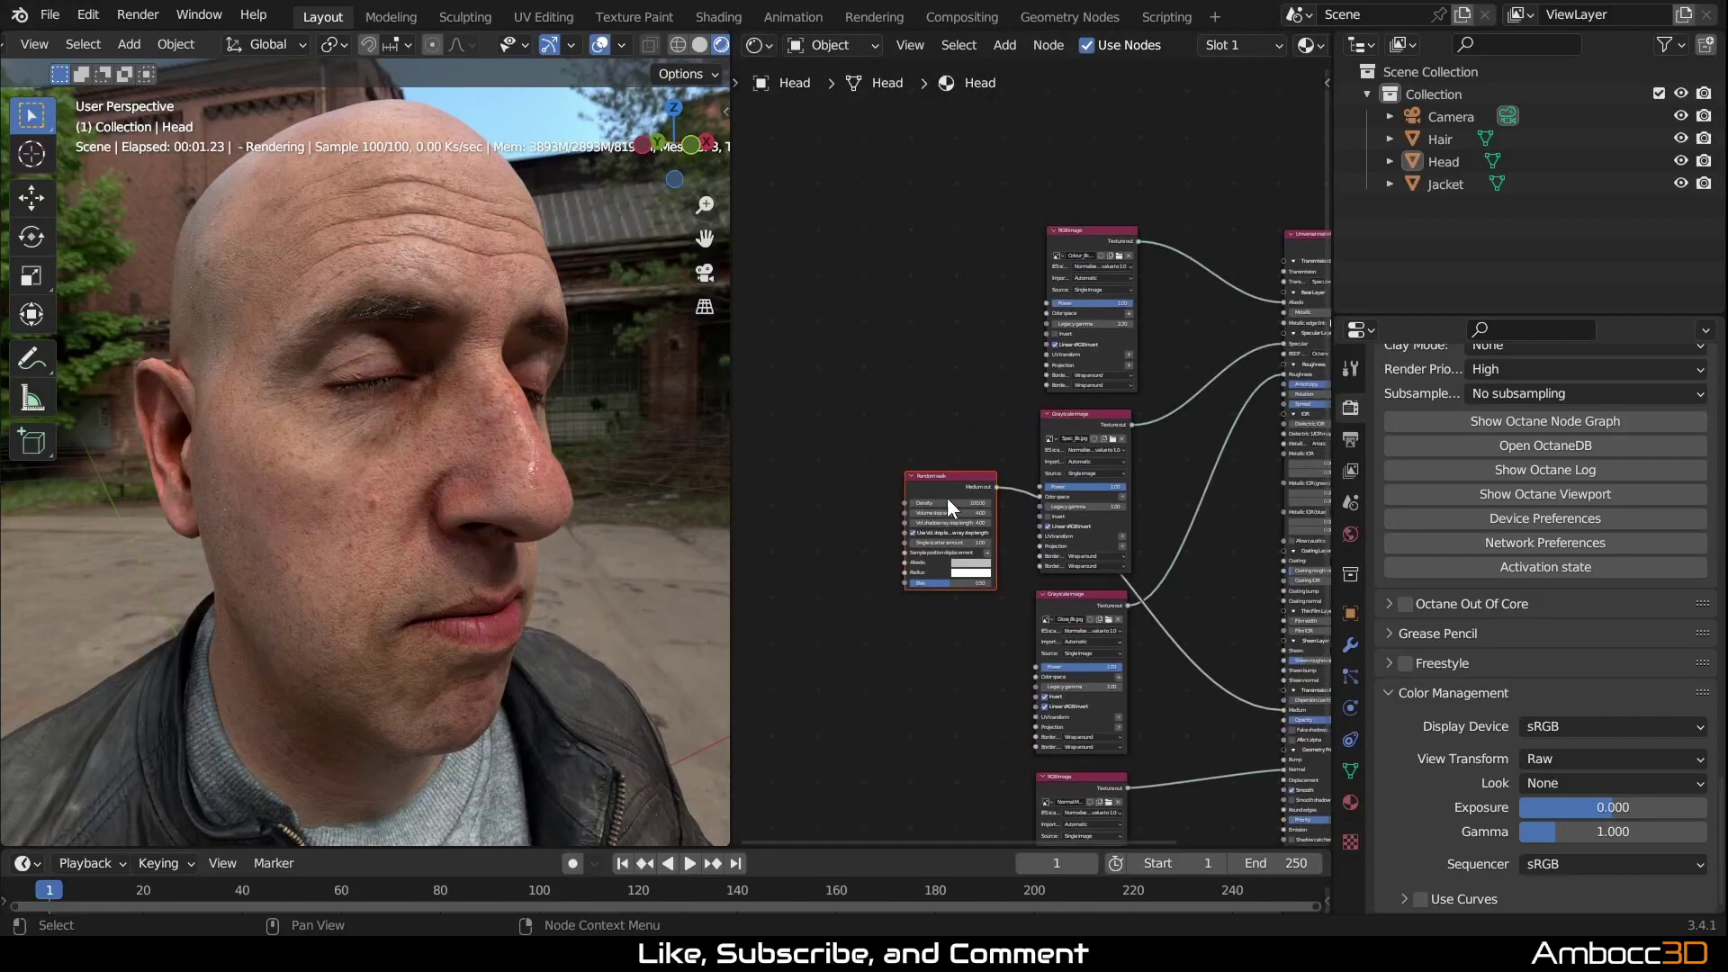
# Step: Reroute the head's colour RGB image from the Universal material's Albedo to the Random walk node's Albedo and place the image node beside it
pyautogui.moveTo(954, 479); pyautogui.dragTo(961, 457)
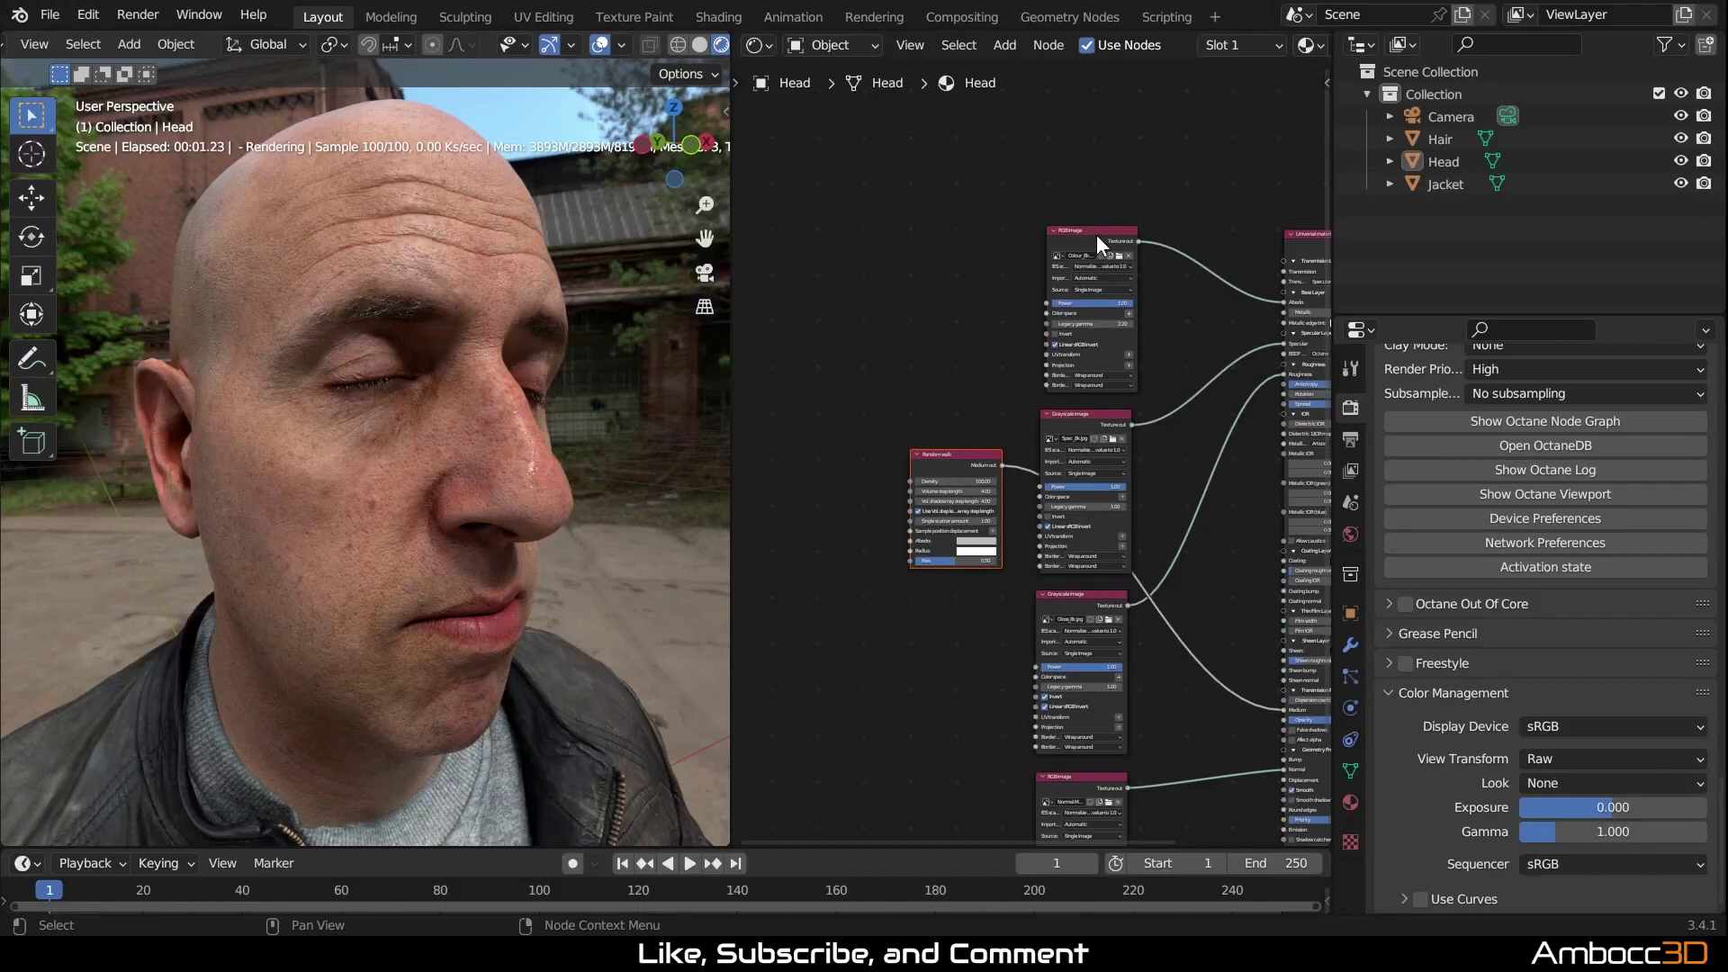
pyautogui.moveTo(1097, 234); pyautogui.dragTo(826, 245)
pyautogui.moveTo(1144, 355)
pyautogui.mouseDown(button='middle')
pyautogui.moveTo(1019, 351)
pyautogui.moveTo(1122, 345)
pyautogui.mouseUp(button='middle')
pyautogui.scroll(3, 1020, 344)
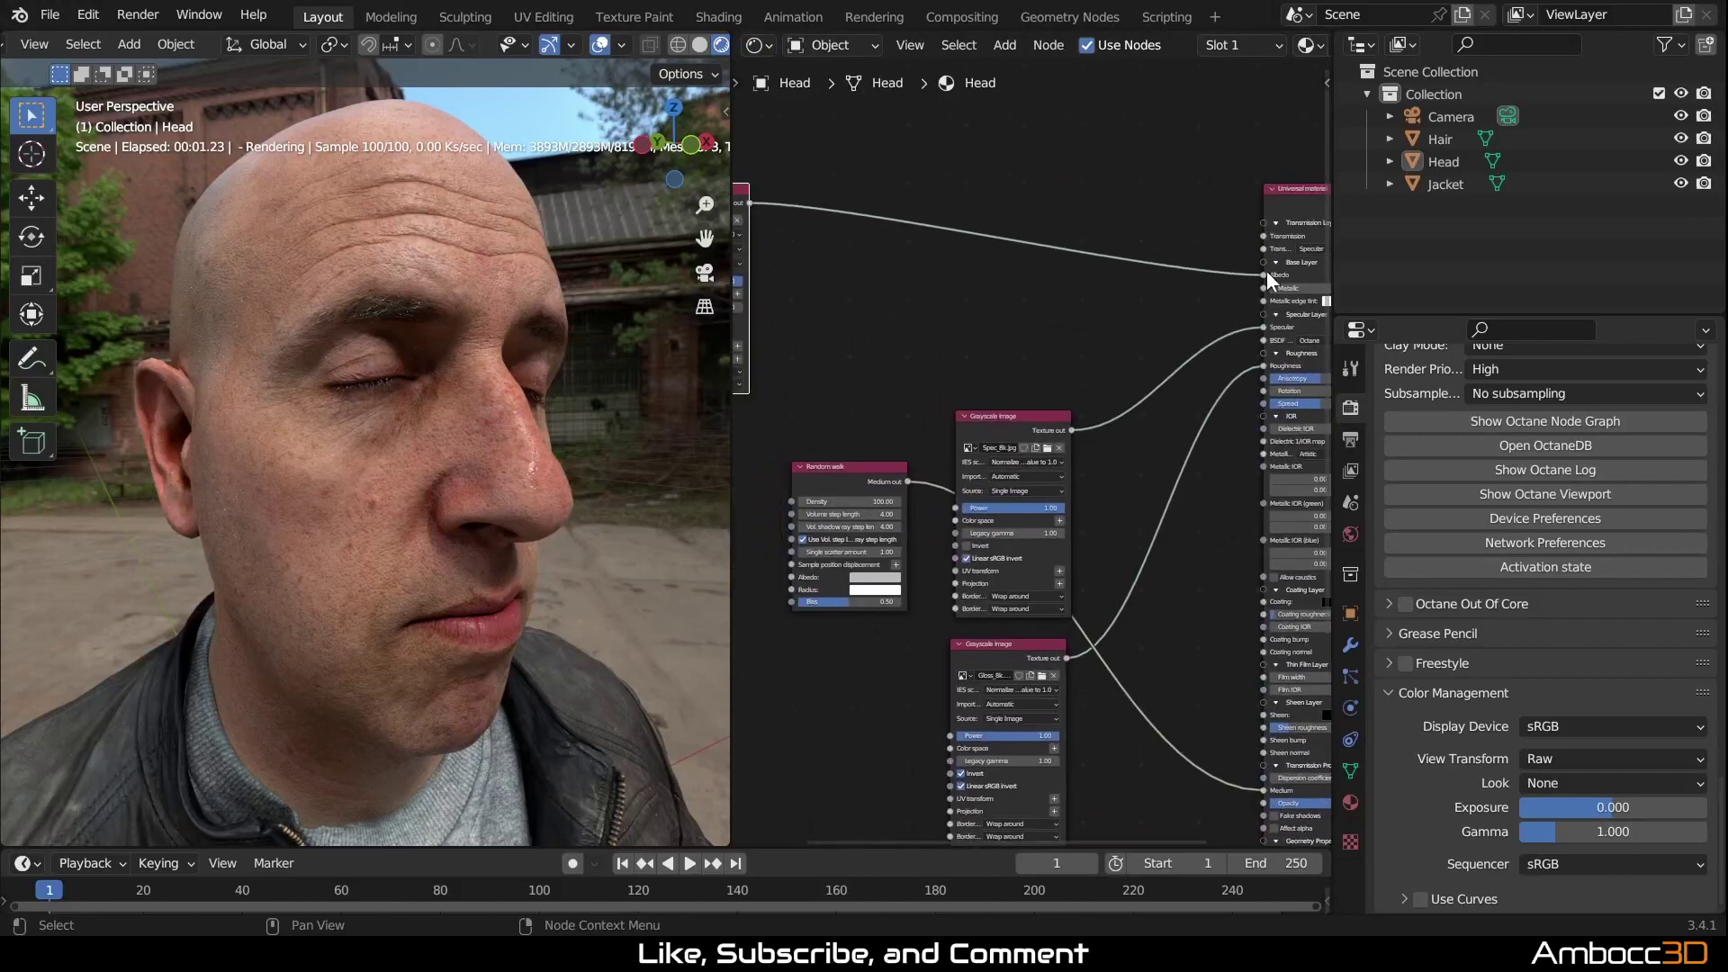
pyautogui.moveTo(1266, 276); pyautogui.dragTo(913, 576)
pyautogui.moveTo(943, 310); pyautogui.dragTo(970, 282, button='middle')
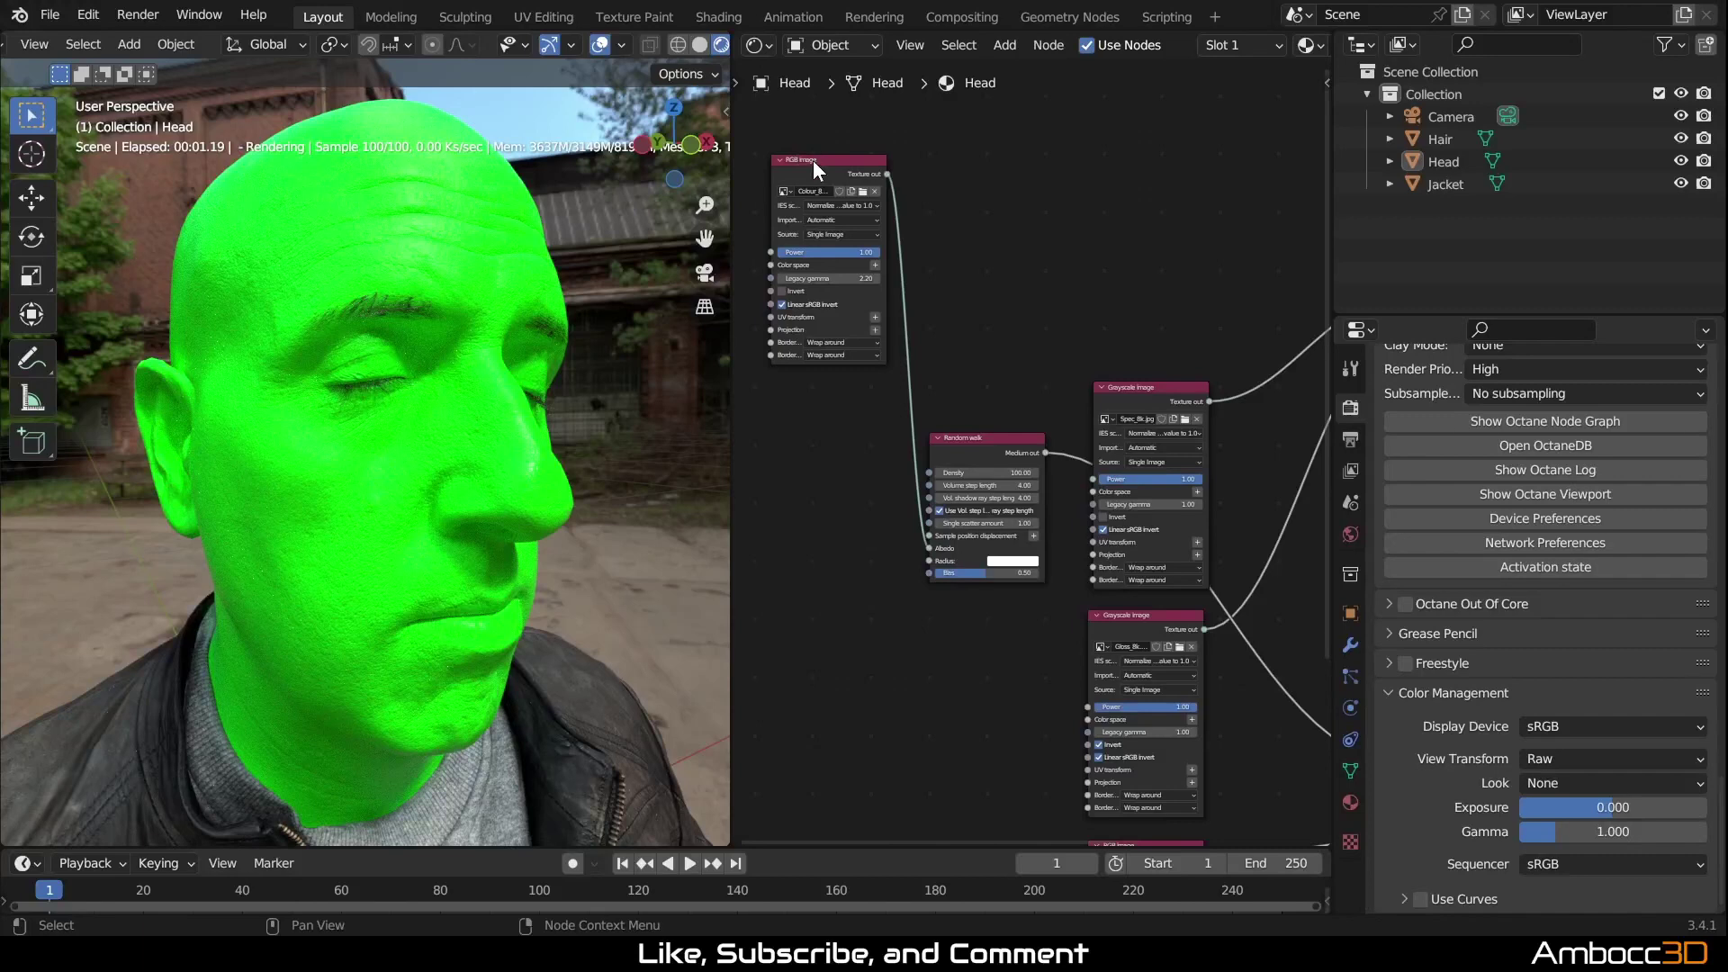
pyautogui.moveTo(813, 168); pyautogui.dragTo(801, 299)
pyautogui.moveTo(988, 457); pyautogui.dragTo(991, 419)
# Step: Reduce the saturation of the Universal material's Albedo colour to 0, turning the green into white
pyautogui.moveTo(1139, 249); pyautogui.dragTo(922, 294, button='middle')
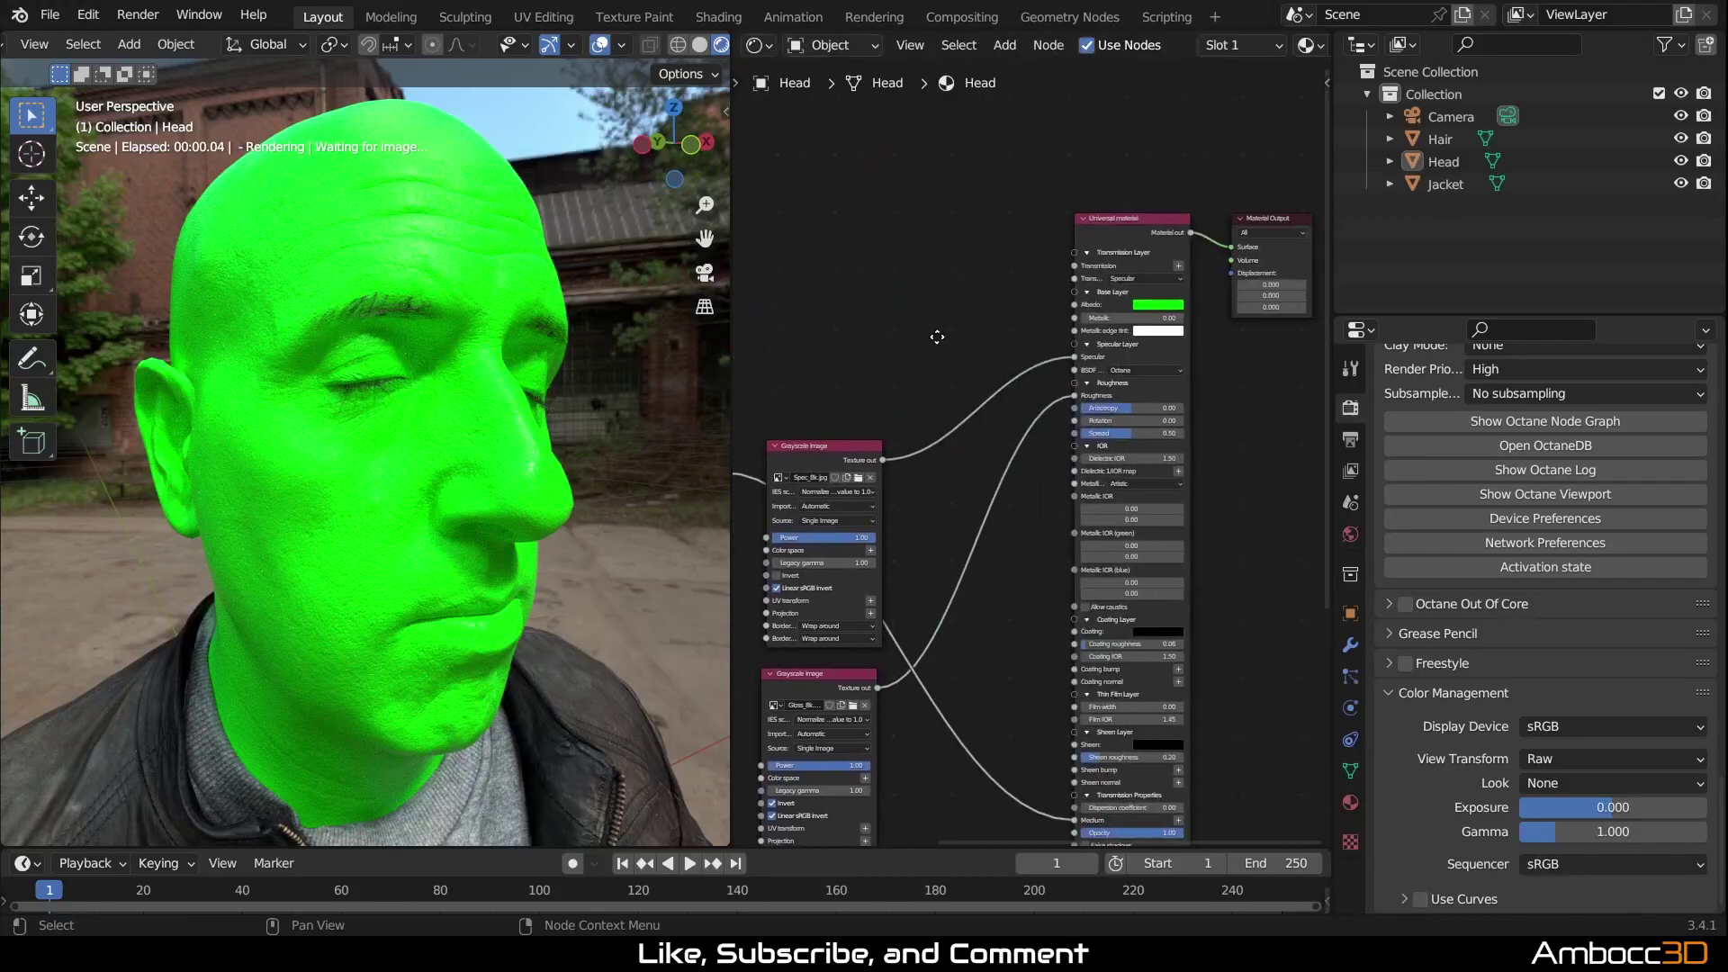
pyautogui.scroll(3, 1103, 306)
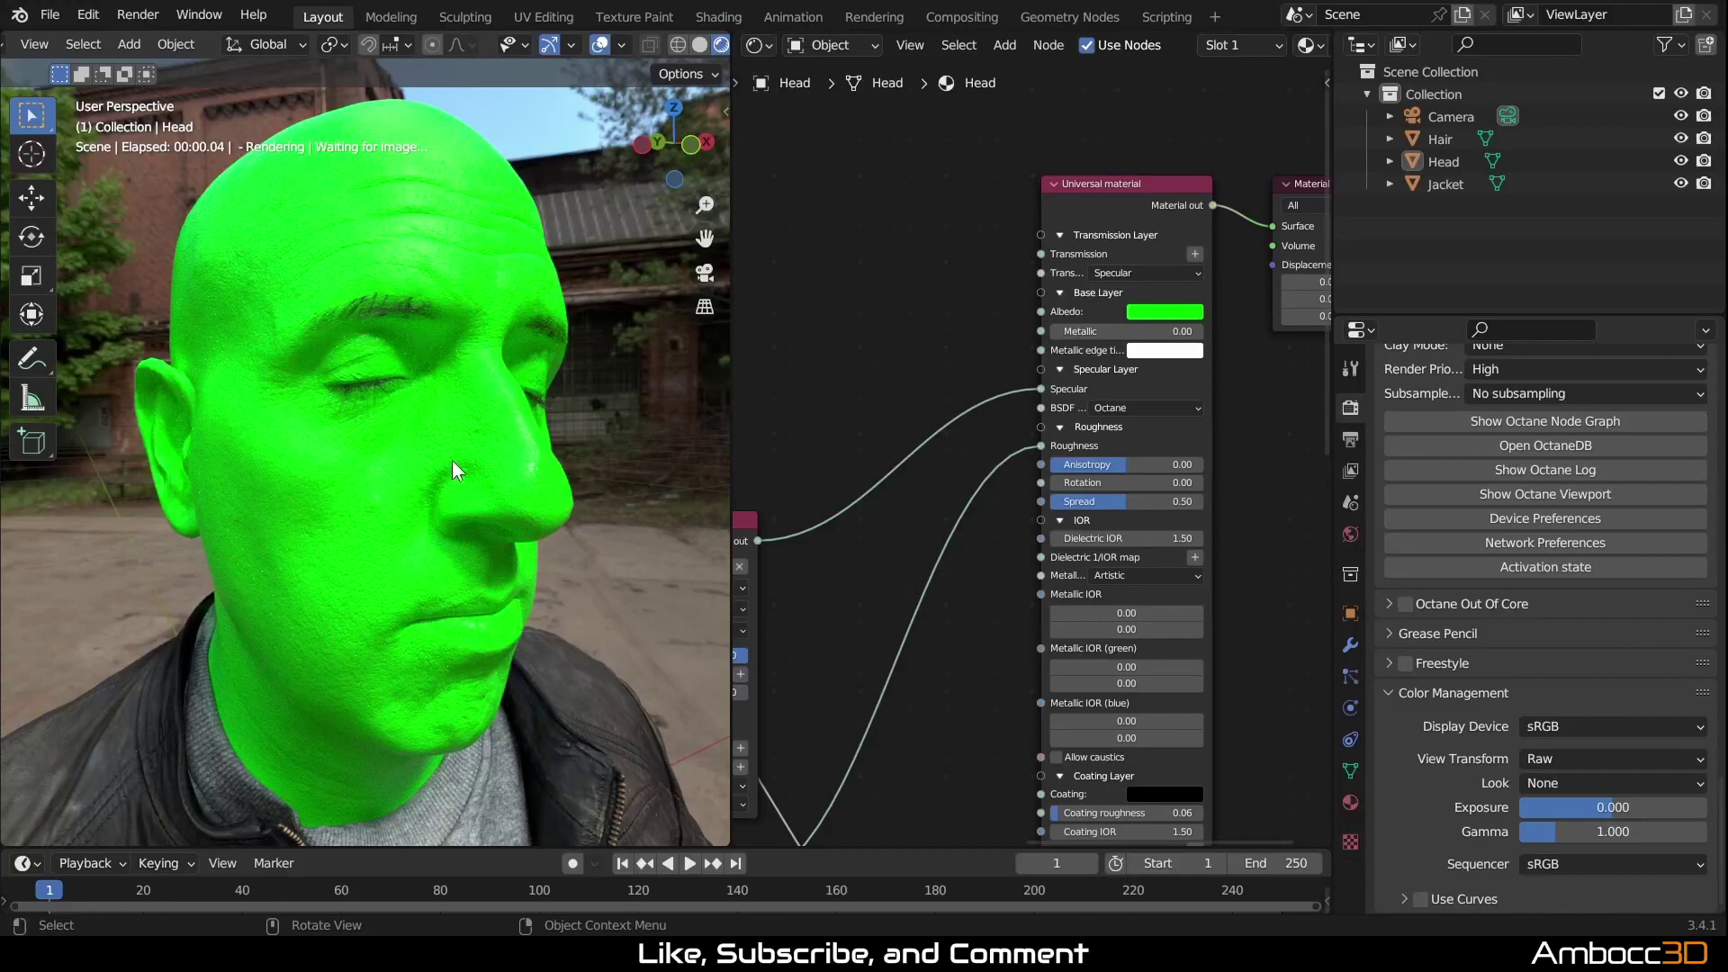
pyautogui.click(1161, 312)
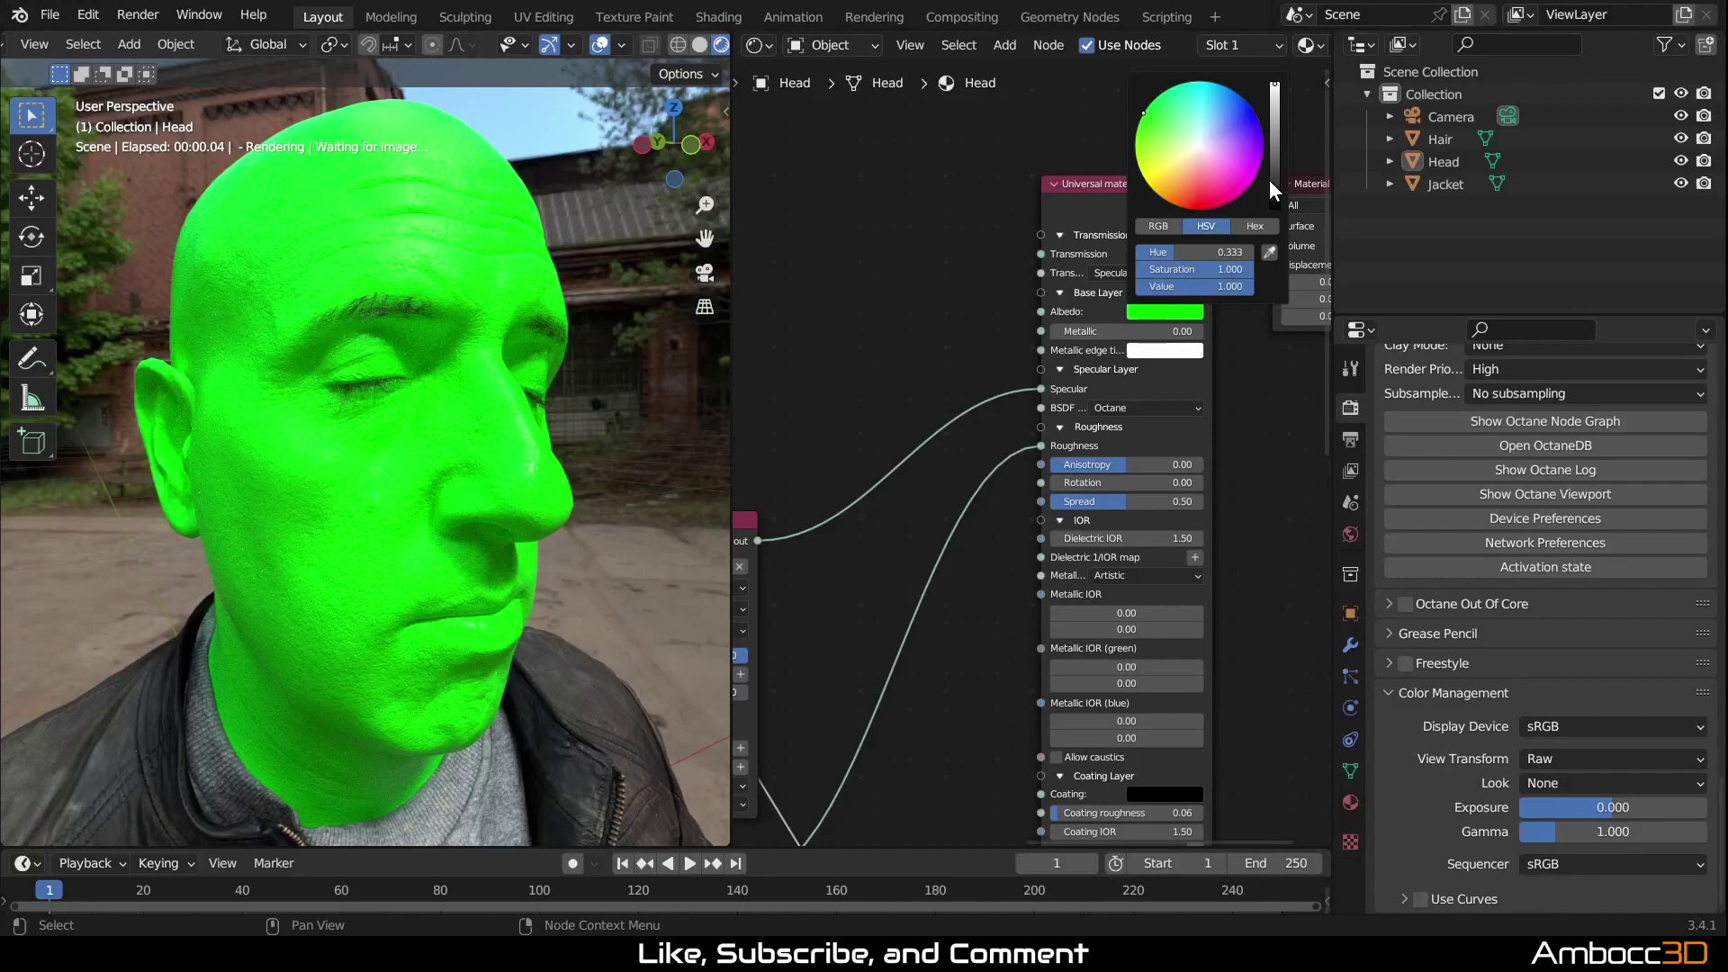
pyautogui.click(1146, 311)
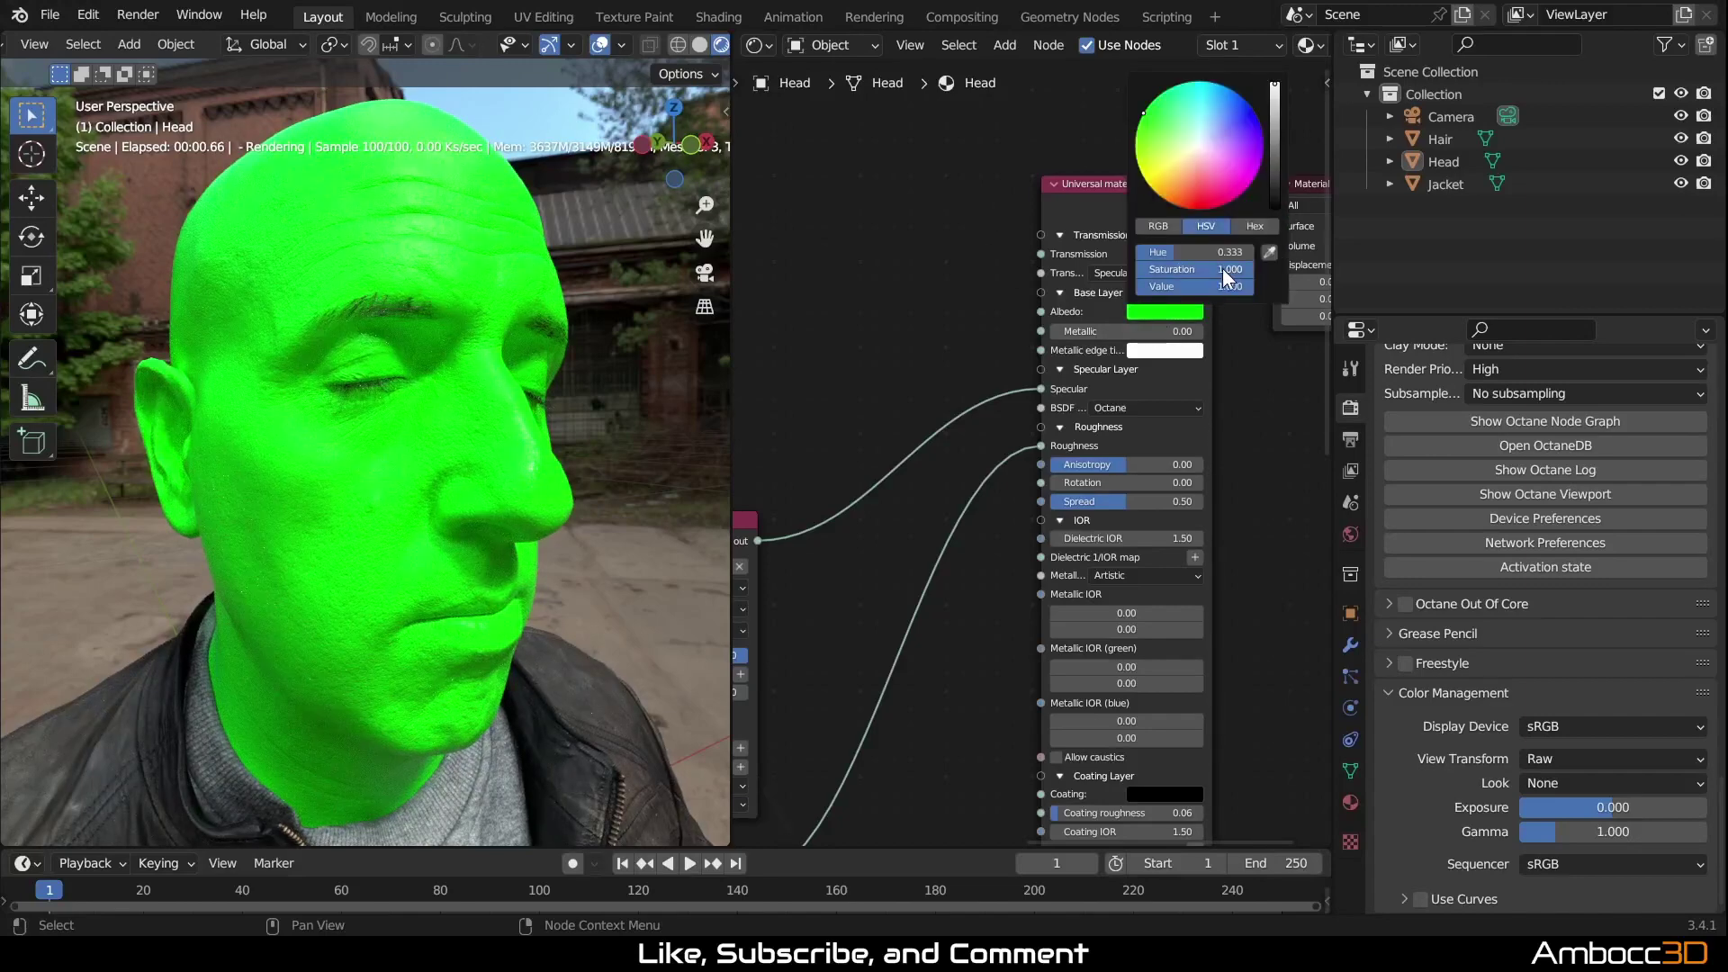
pyautogui.moveTo(1224, 270); pyautogui.dragTo(1138, 279)
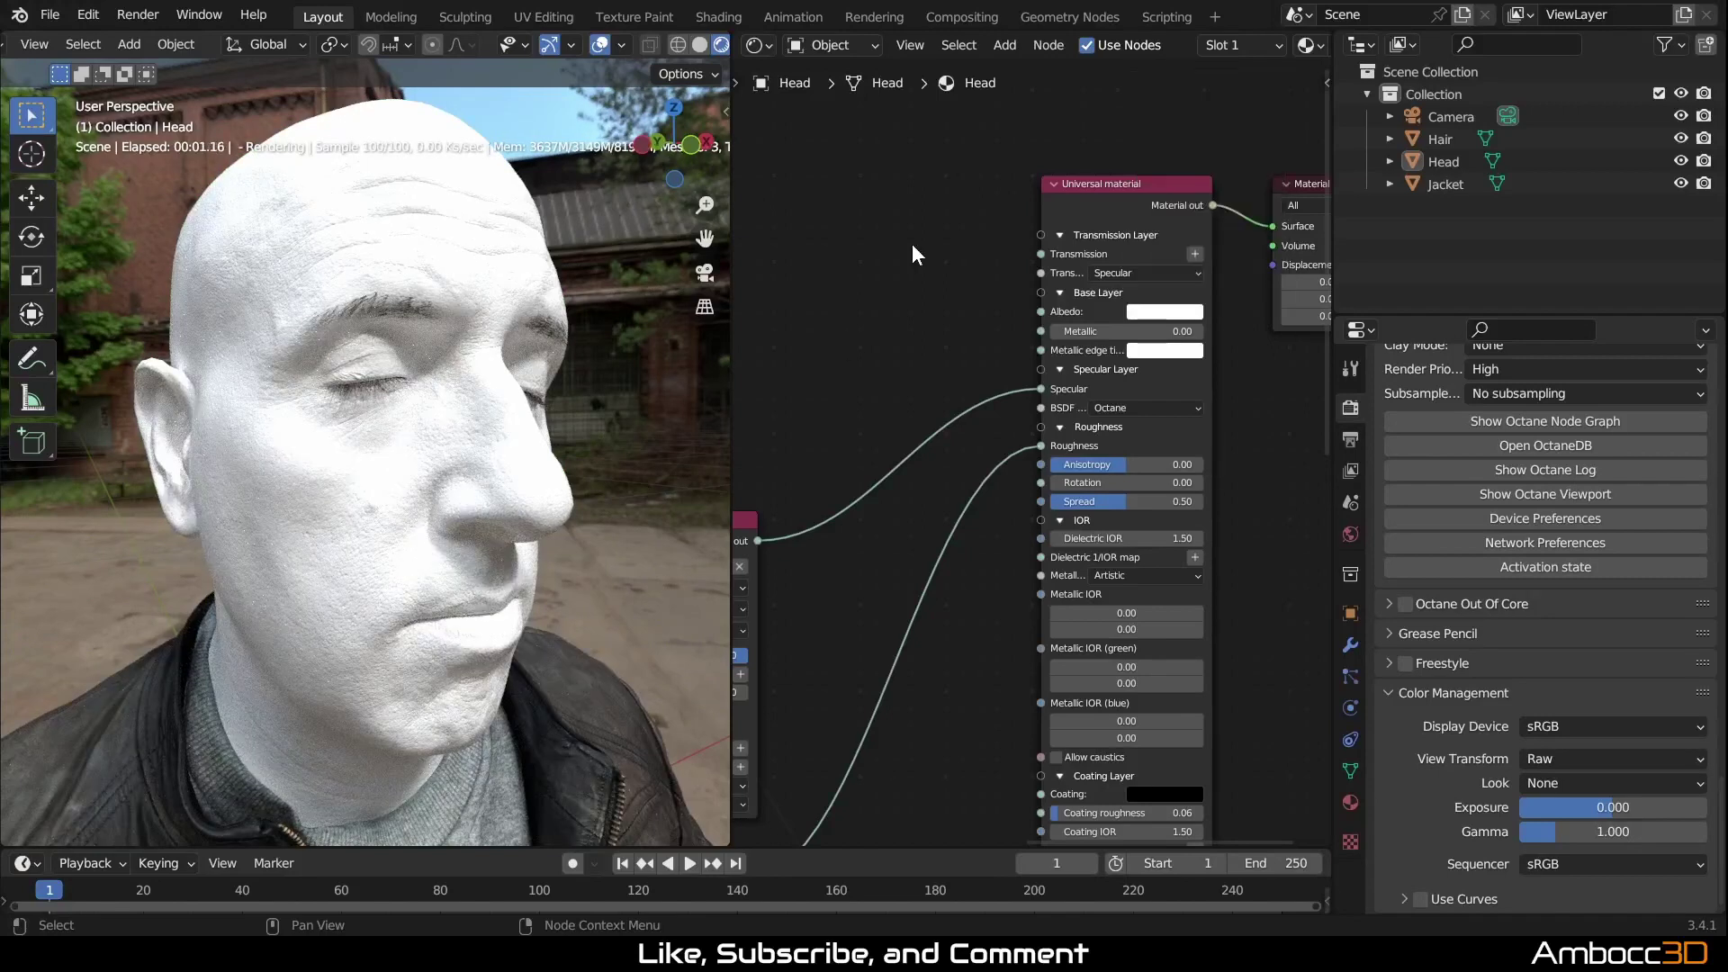
# Step: Add a Grayscale color node to the Universal material's Transmission input
pyautogui.moveTo(895, 356); pyautogui.dragTo(939, 388, button='middle')
pyautogui.scroll(1, 948, 339)
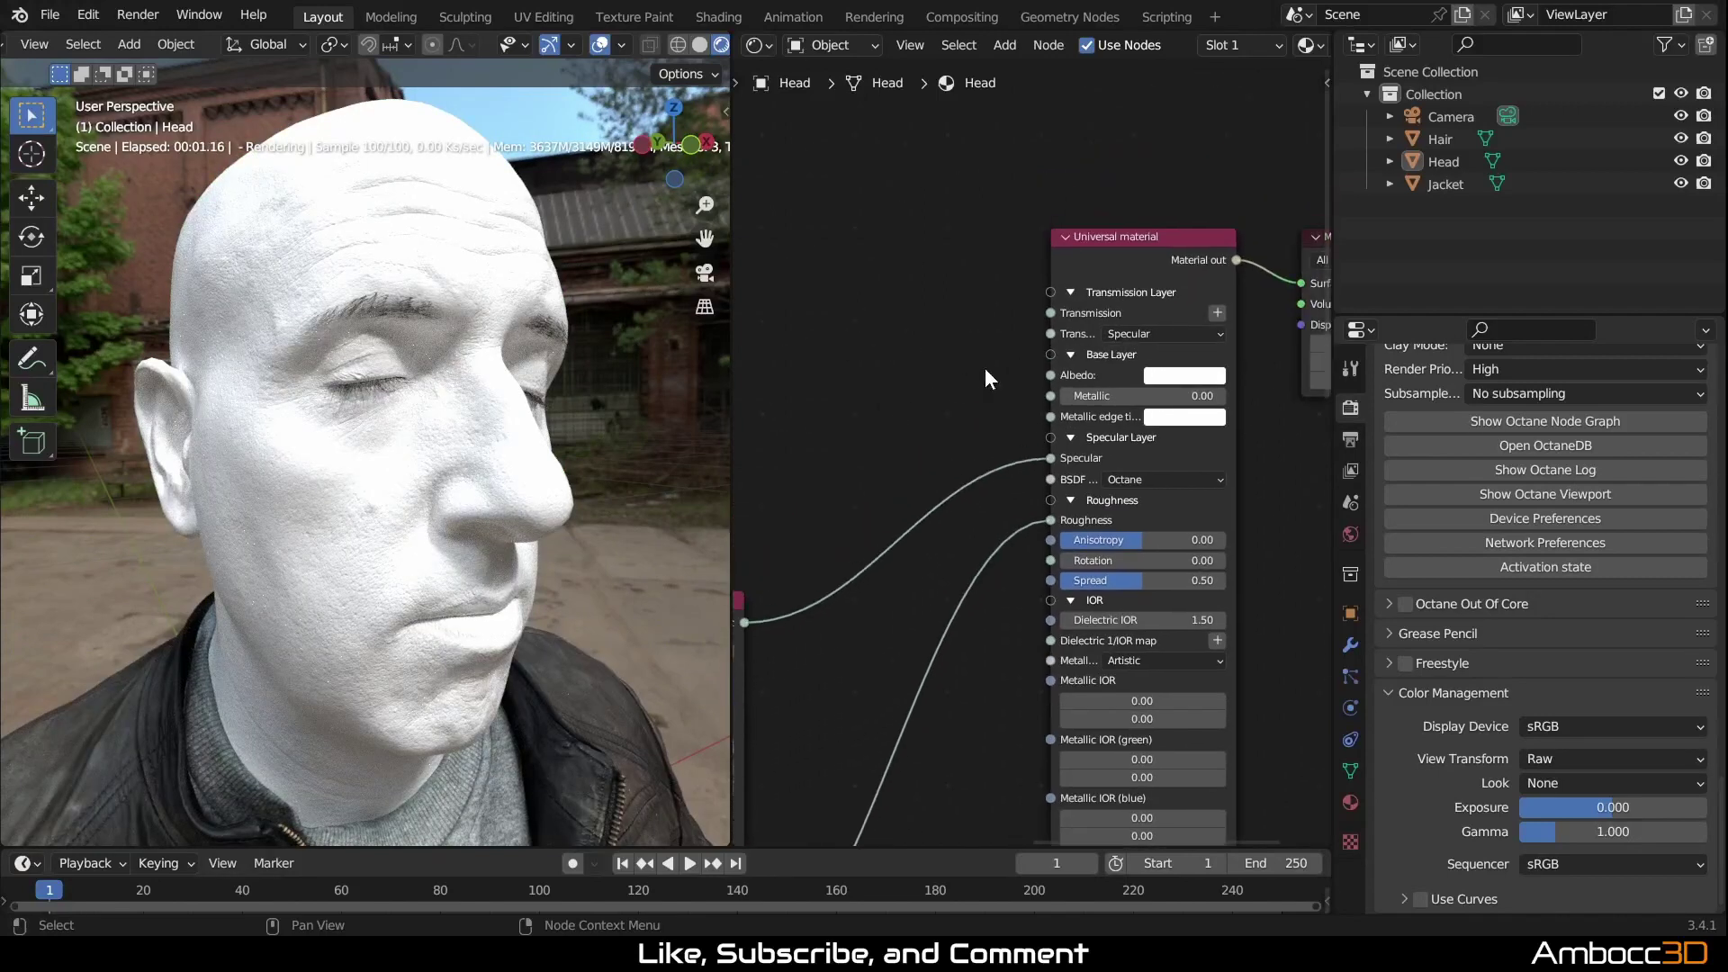
pyautogui.click(1218, 312)
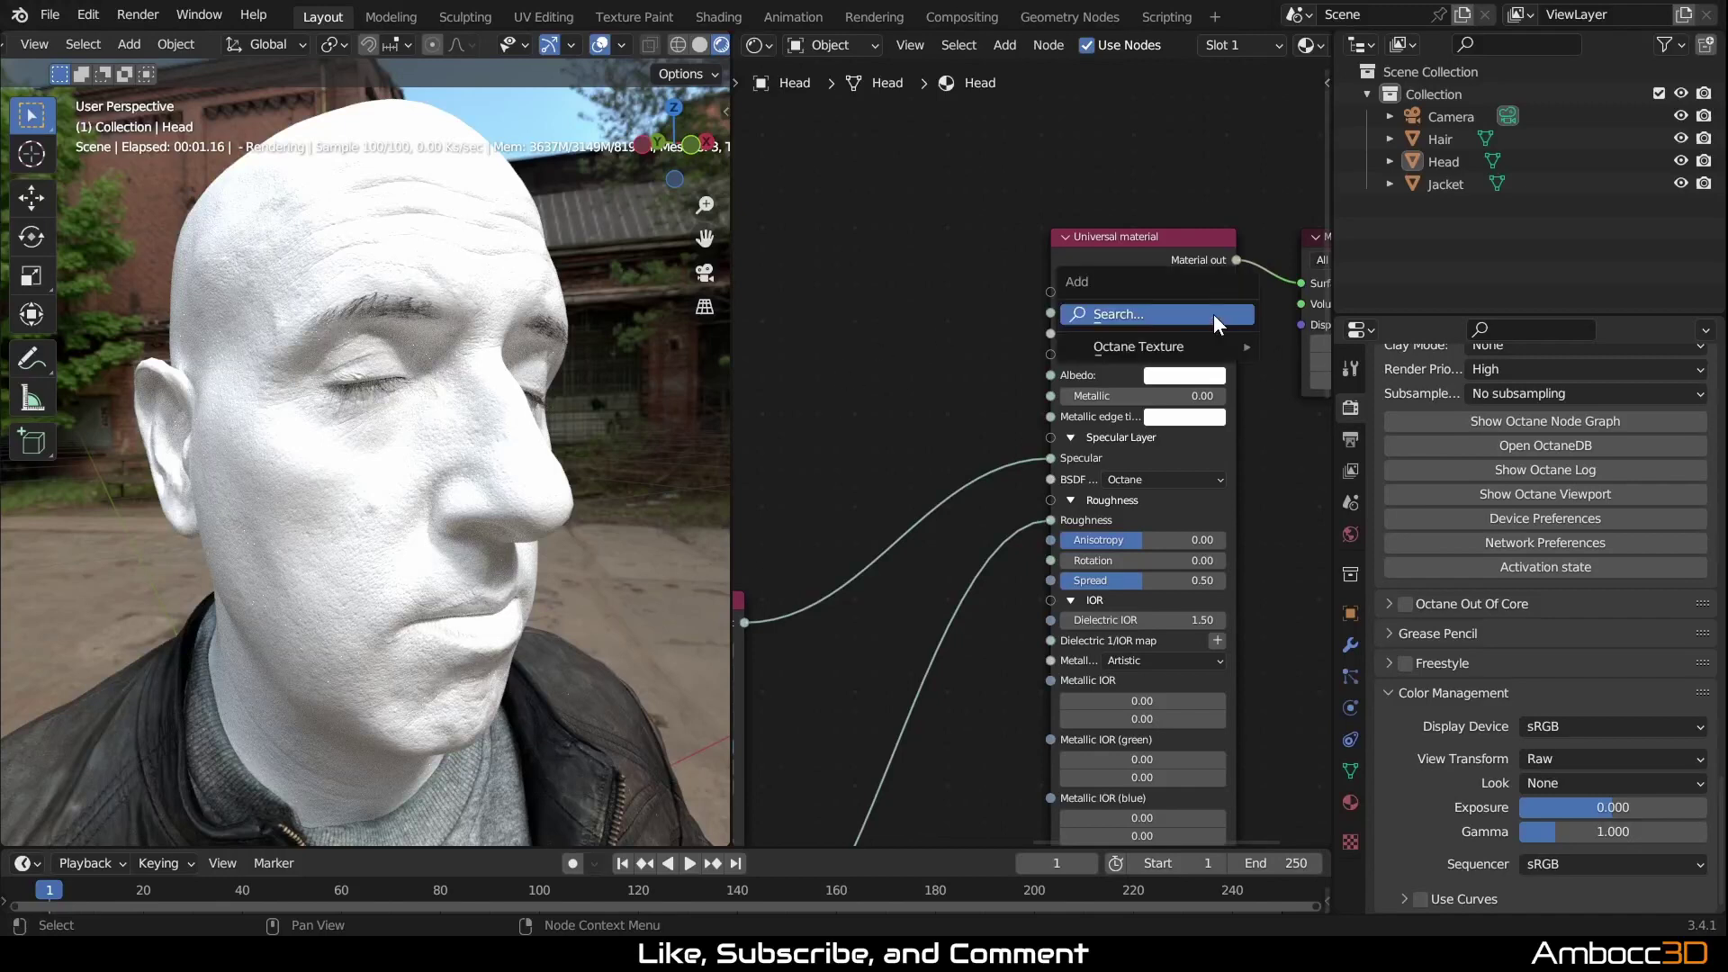
pyautogui.moveTo(1168, 347)
pyautogui.click(1372, 369)
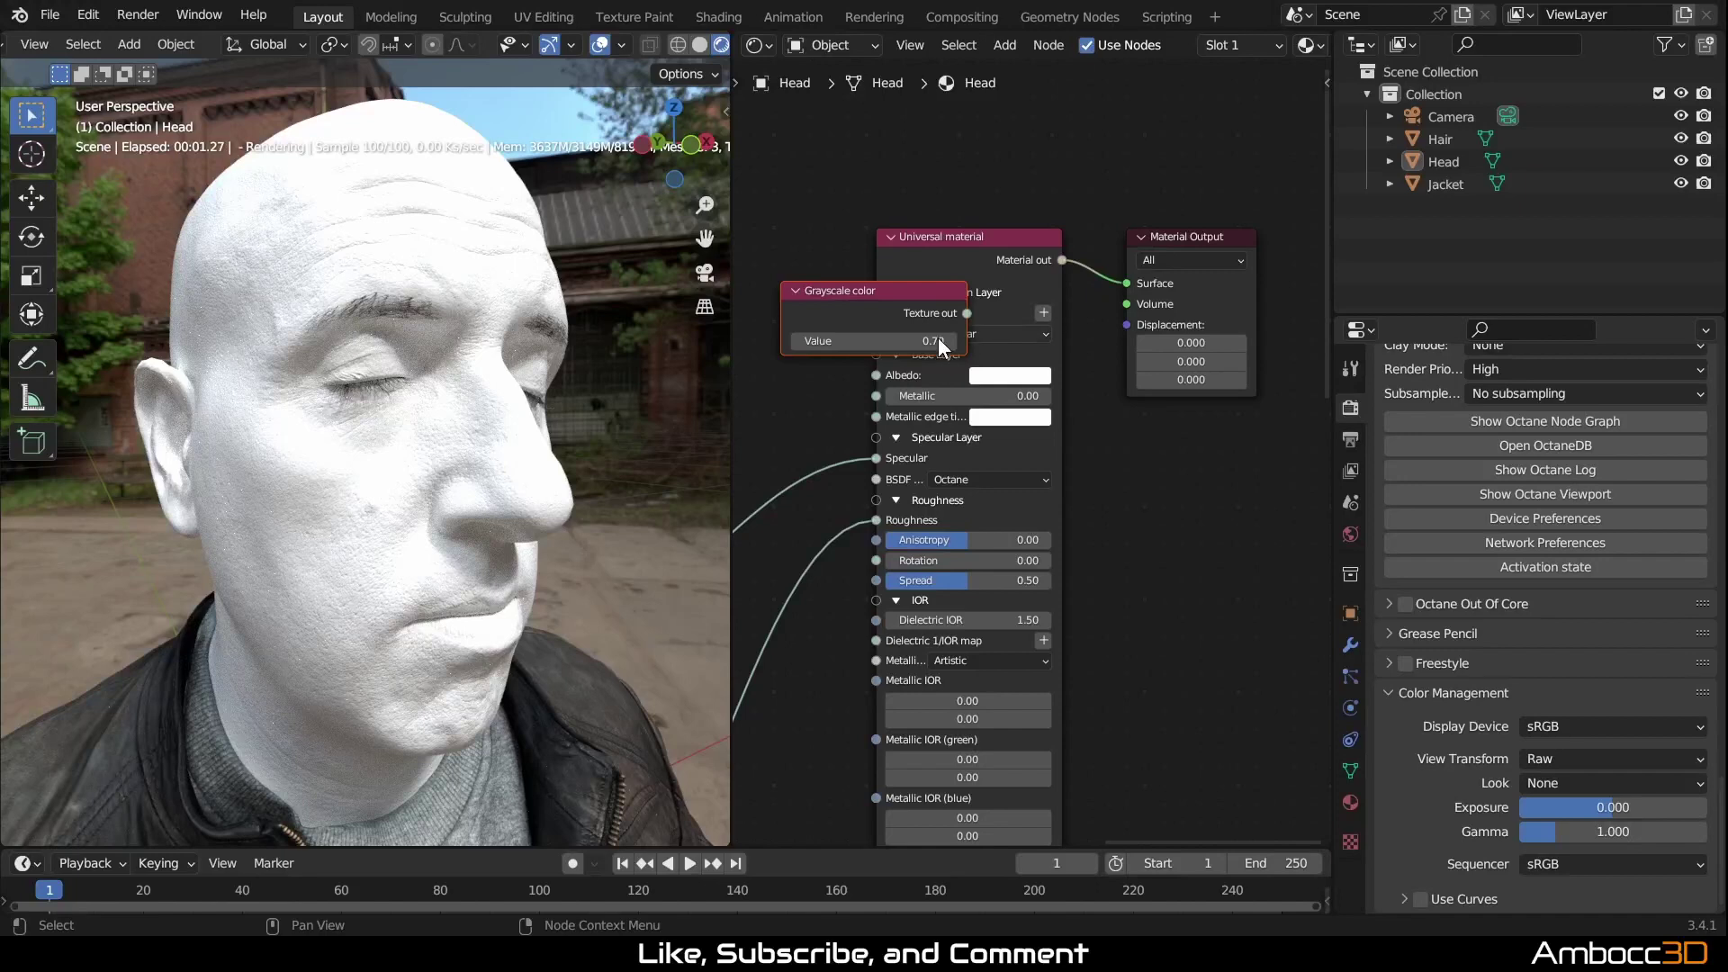
pyautogui.moveTo(866, 293); pyautogui.dragTo(950, 293)
# Step: Set the Grayscale color node's value to 1 and place it in the empty space beside the Universal material
pyautogui.click(1000, 340)
pyautogui.write('1')
pyautogui.press('Return')
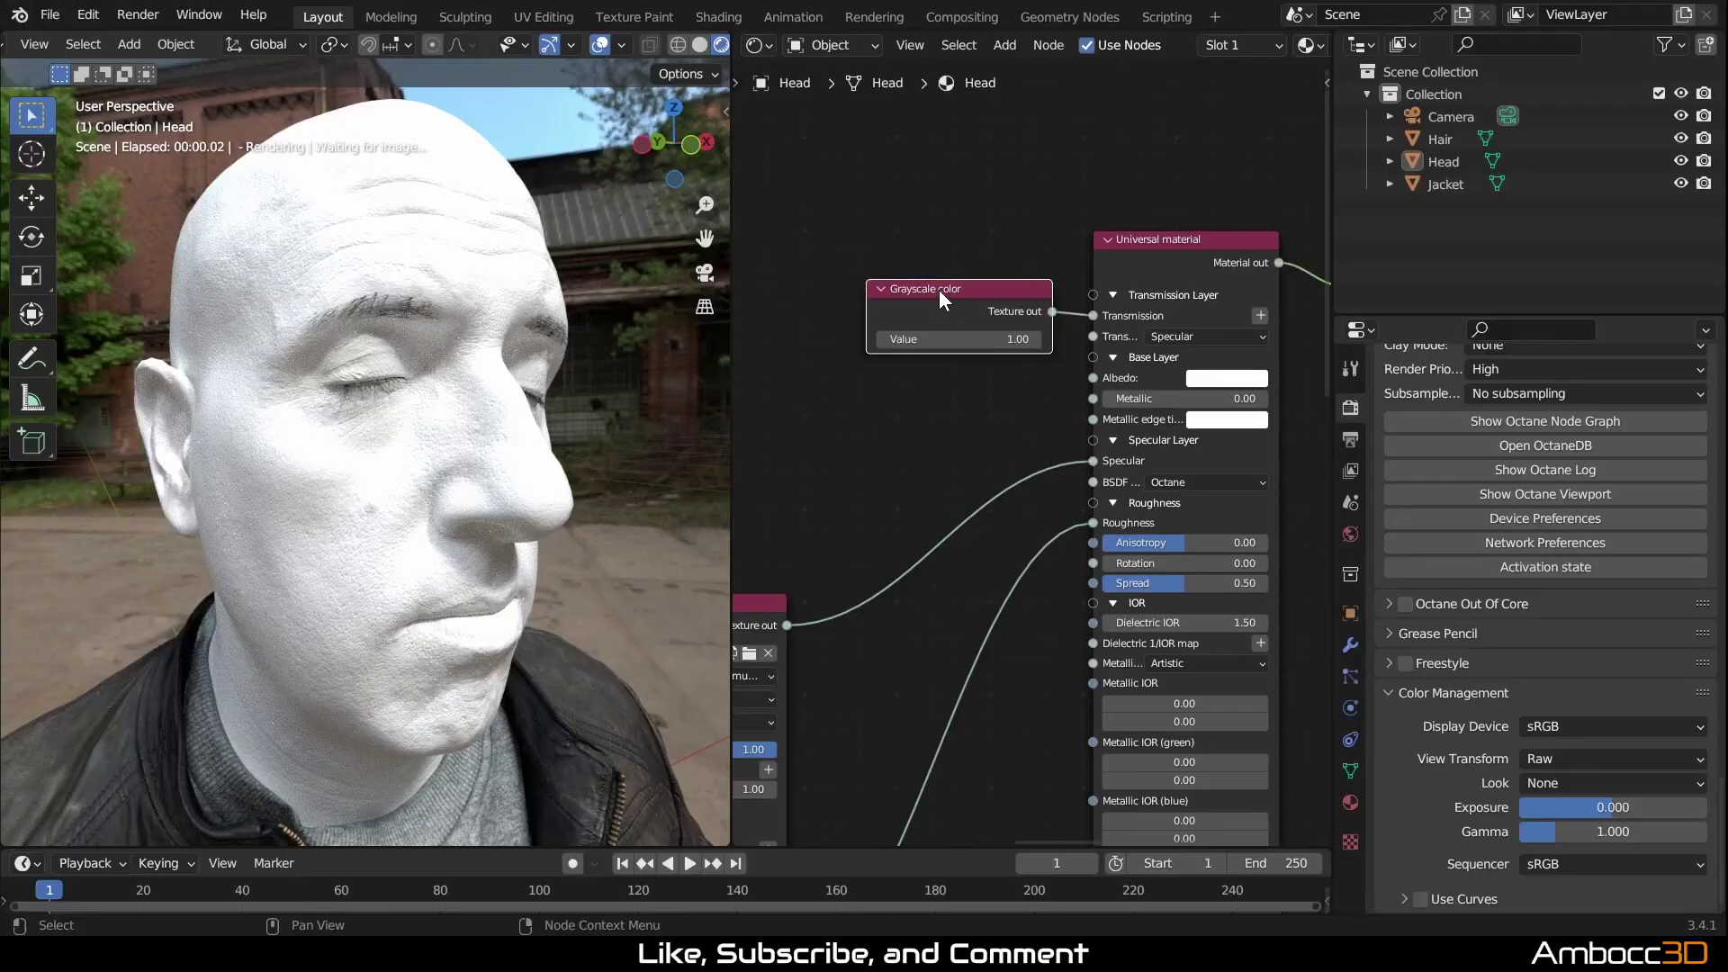
pyautogui.moveTo(938, 290); pyautogui.dragTo(906, 257)
# Step: Set the Universal material's Albedo colour to black by lowering its Value to 0
pyautogui.moveTo(462, 486); pyautogui.dragTo(380, 526, button='middle')
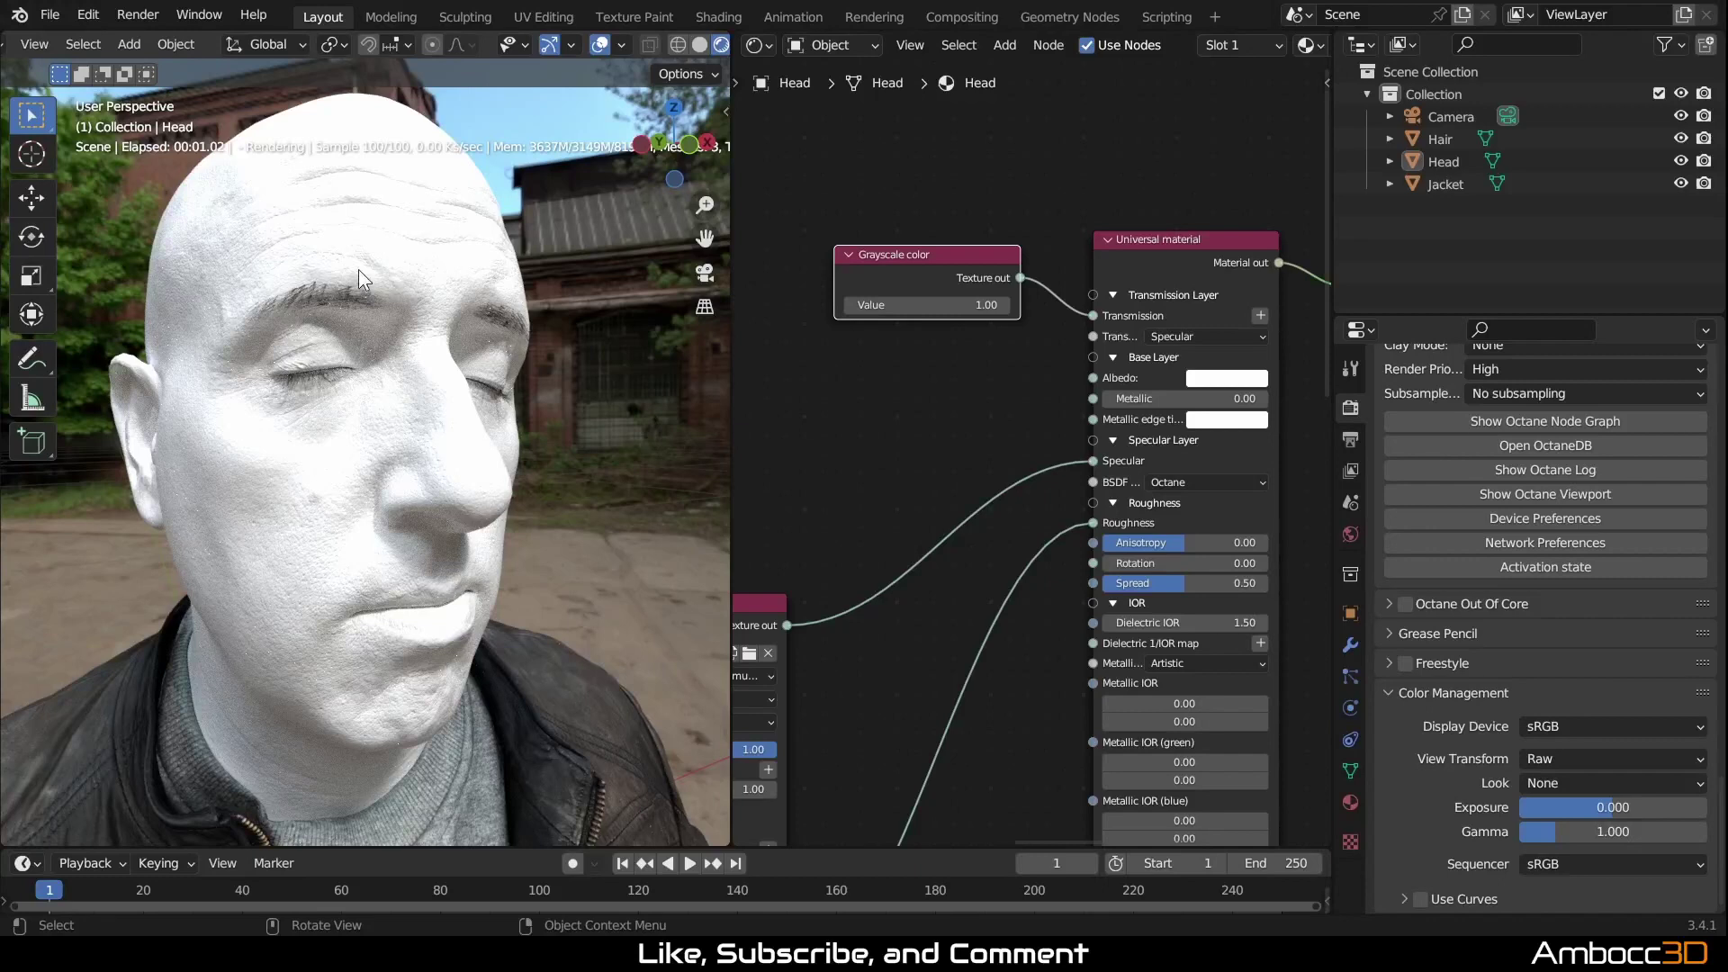
pyautogui.click(1213, 380)
pyautogui.moveTo(1082, 310); pyautogui.dragTo(1091, 314)
pyautogui.click(1216, 384)
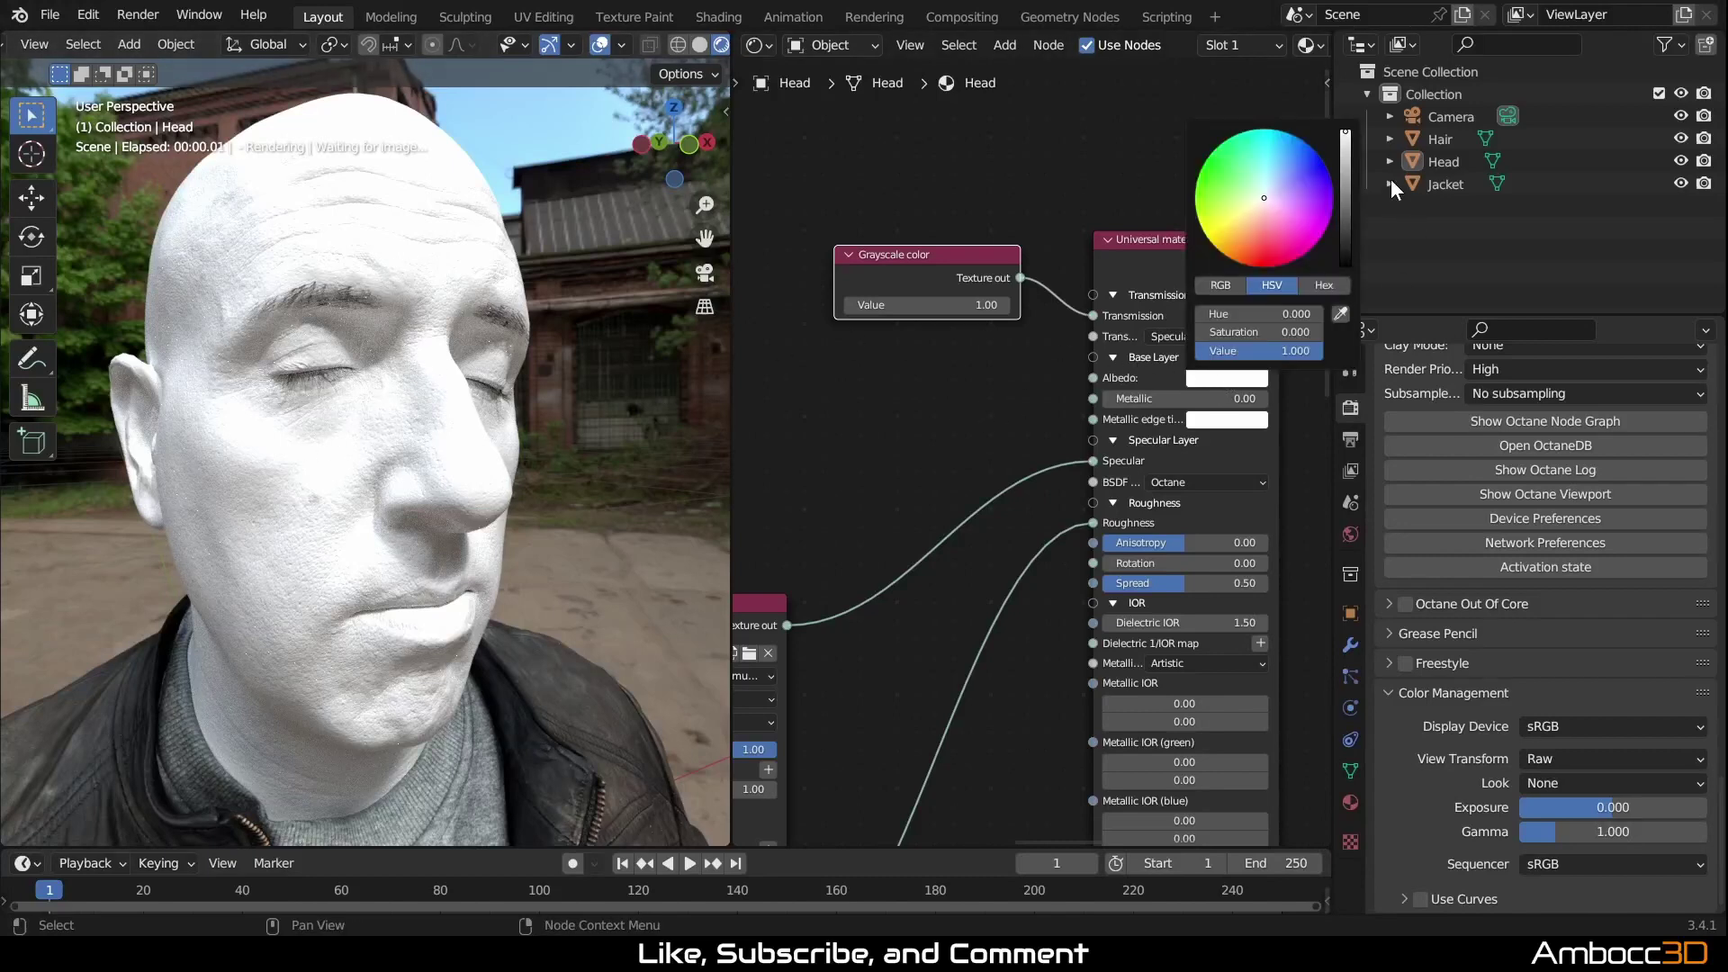
pyautogui.moveTo(1347, 144); pyautogui.dragTo(1347, 266)
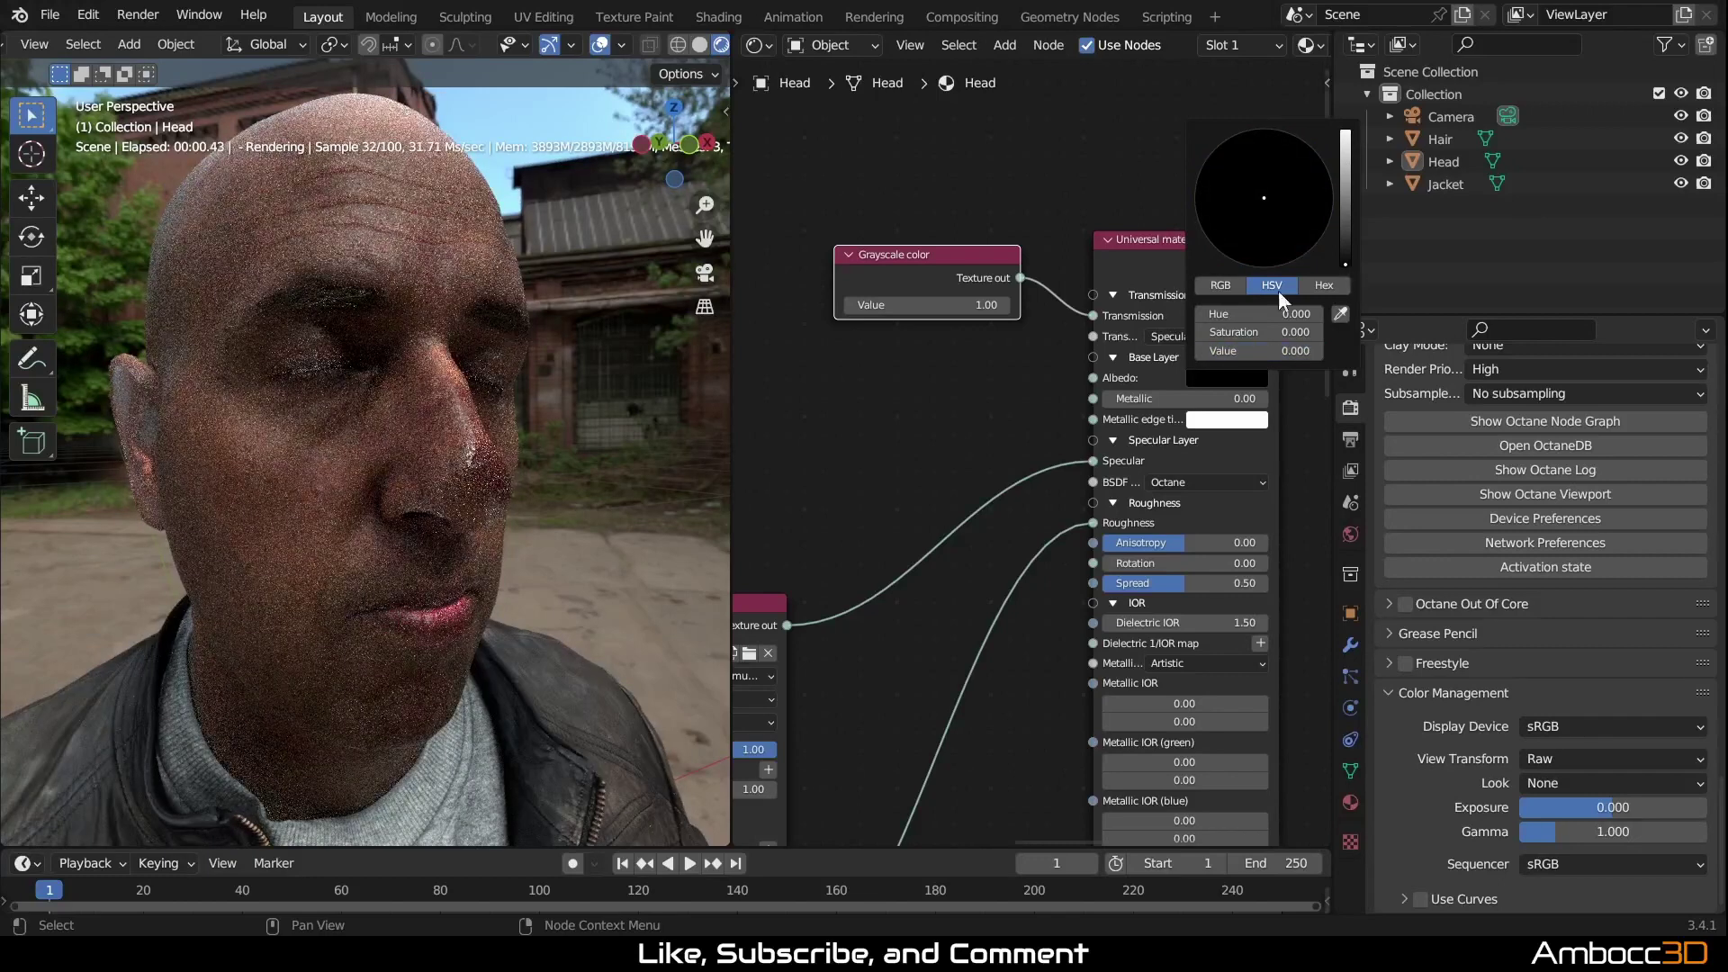
pyautogui.click(945, 395)
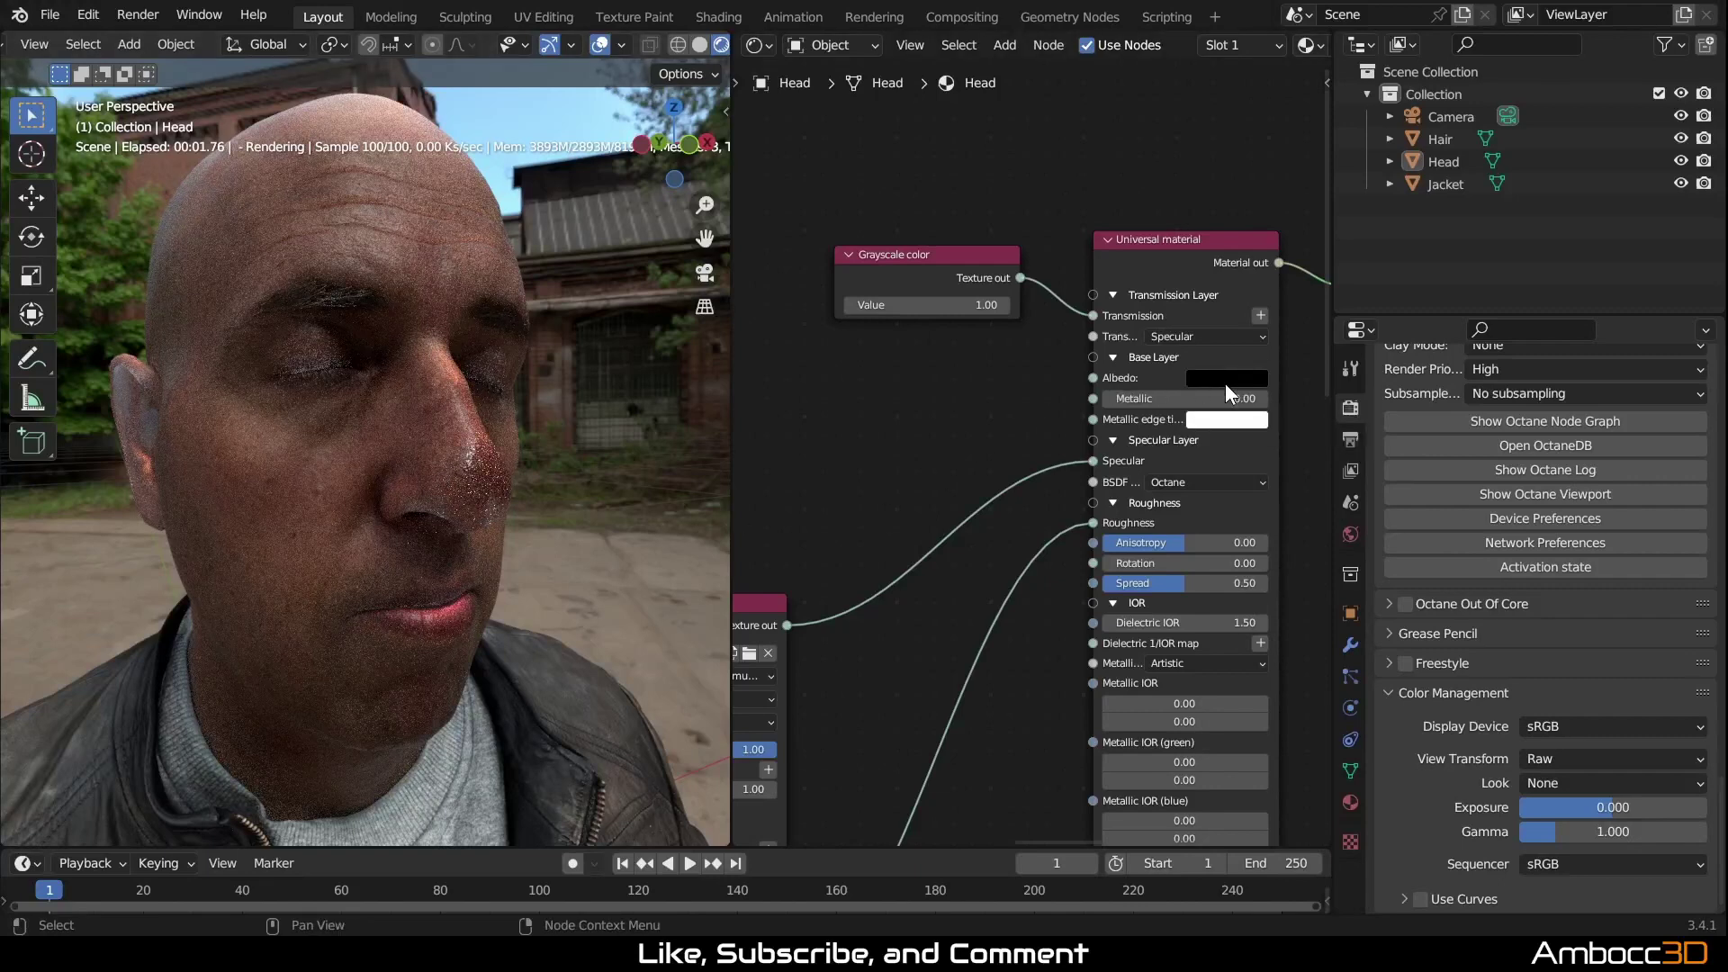
# Step: Change the Universal material's transmission type to Diffuse and check the skin shading near and far
pyautogui.moveTo(416, 507)
pyautogui.mouseDown(button='middle')
pyautogui.moveTo(378, 508)
pyautogui.moveTo(408, 510)
pyautogui.mouseUp(button='middle')
pyautogui.scroll(4, 408, 500)
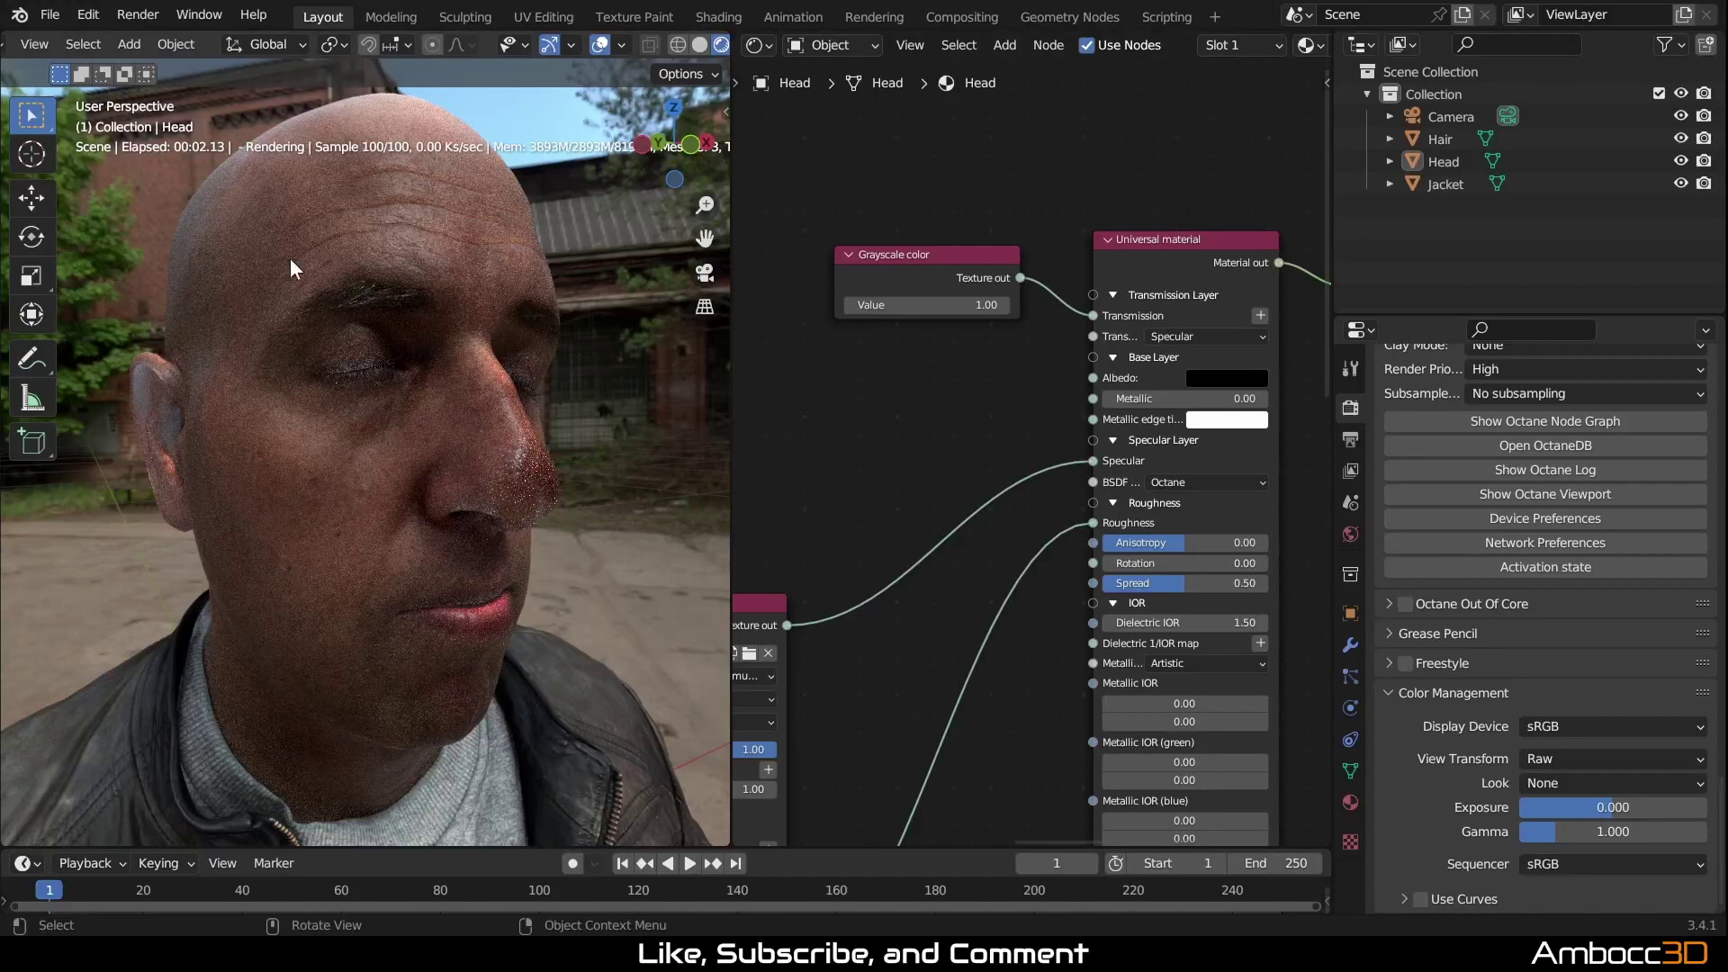
pyautogui.click(1181, 338)
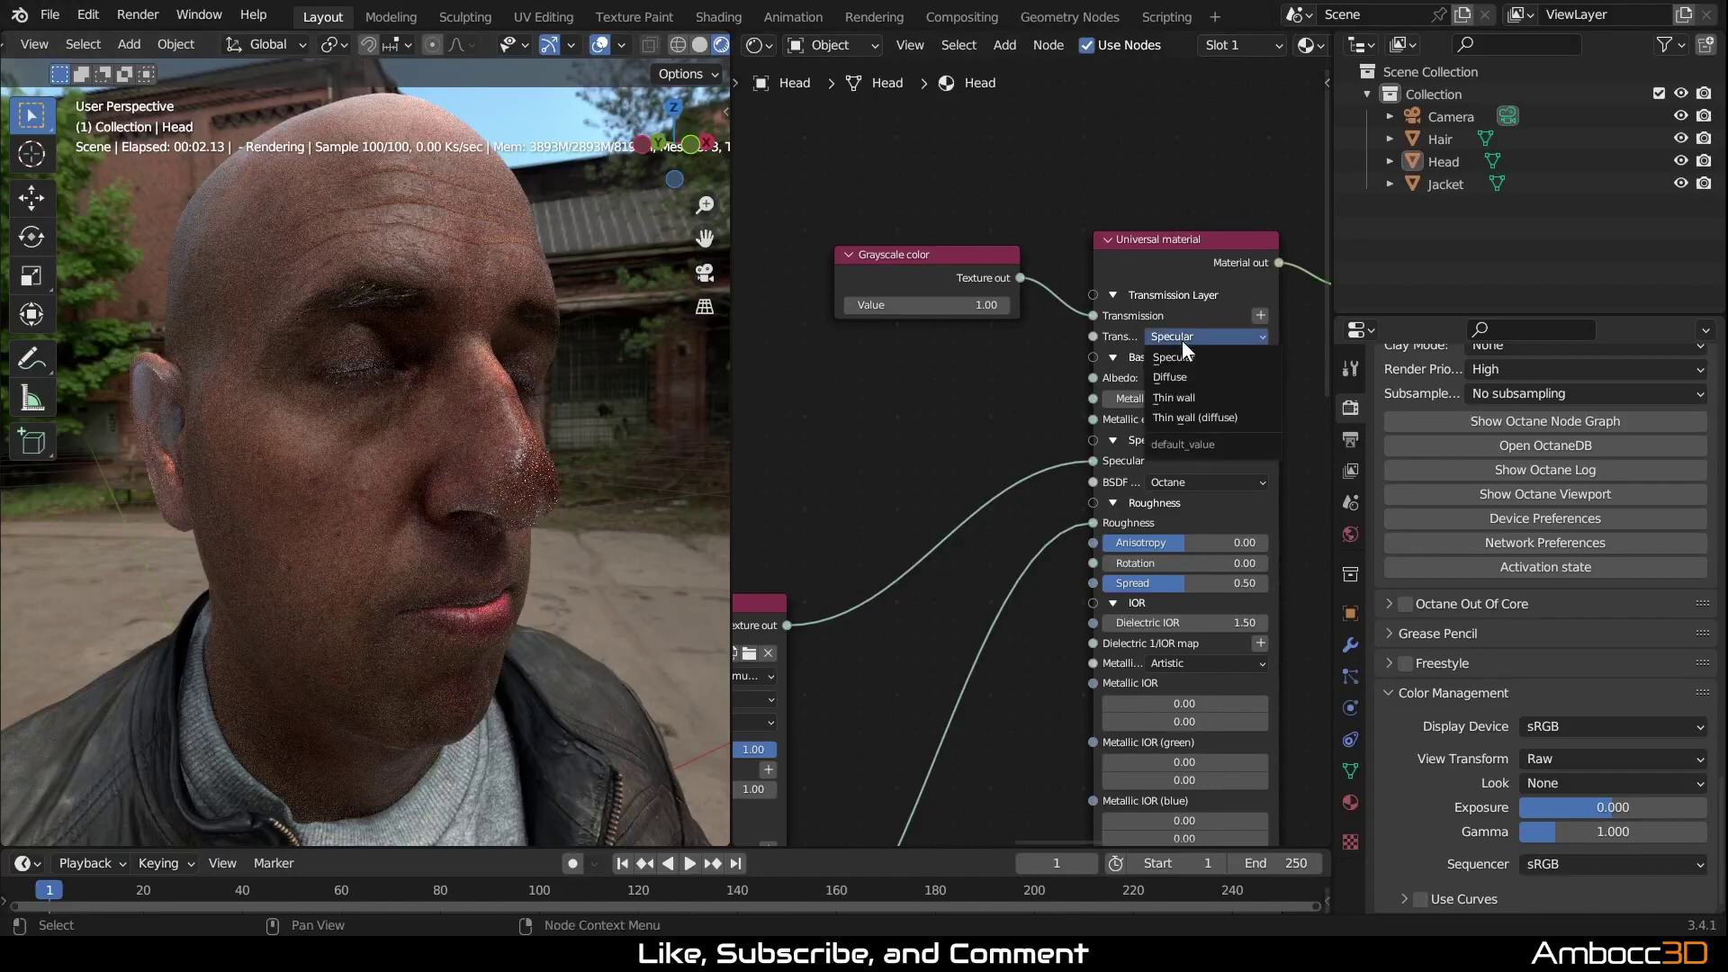
pyautogui.click(1185, 376)
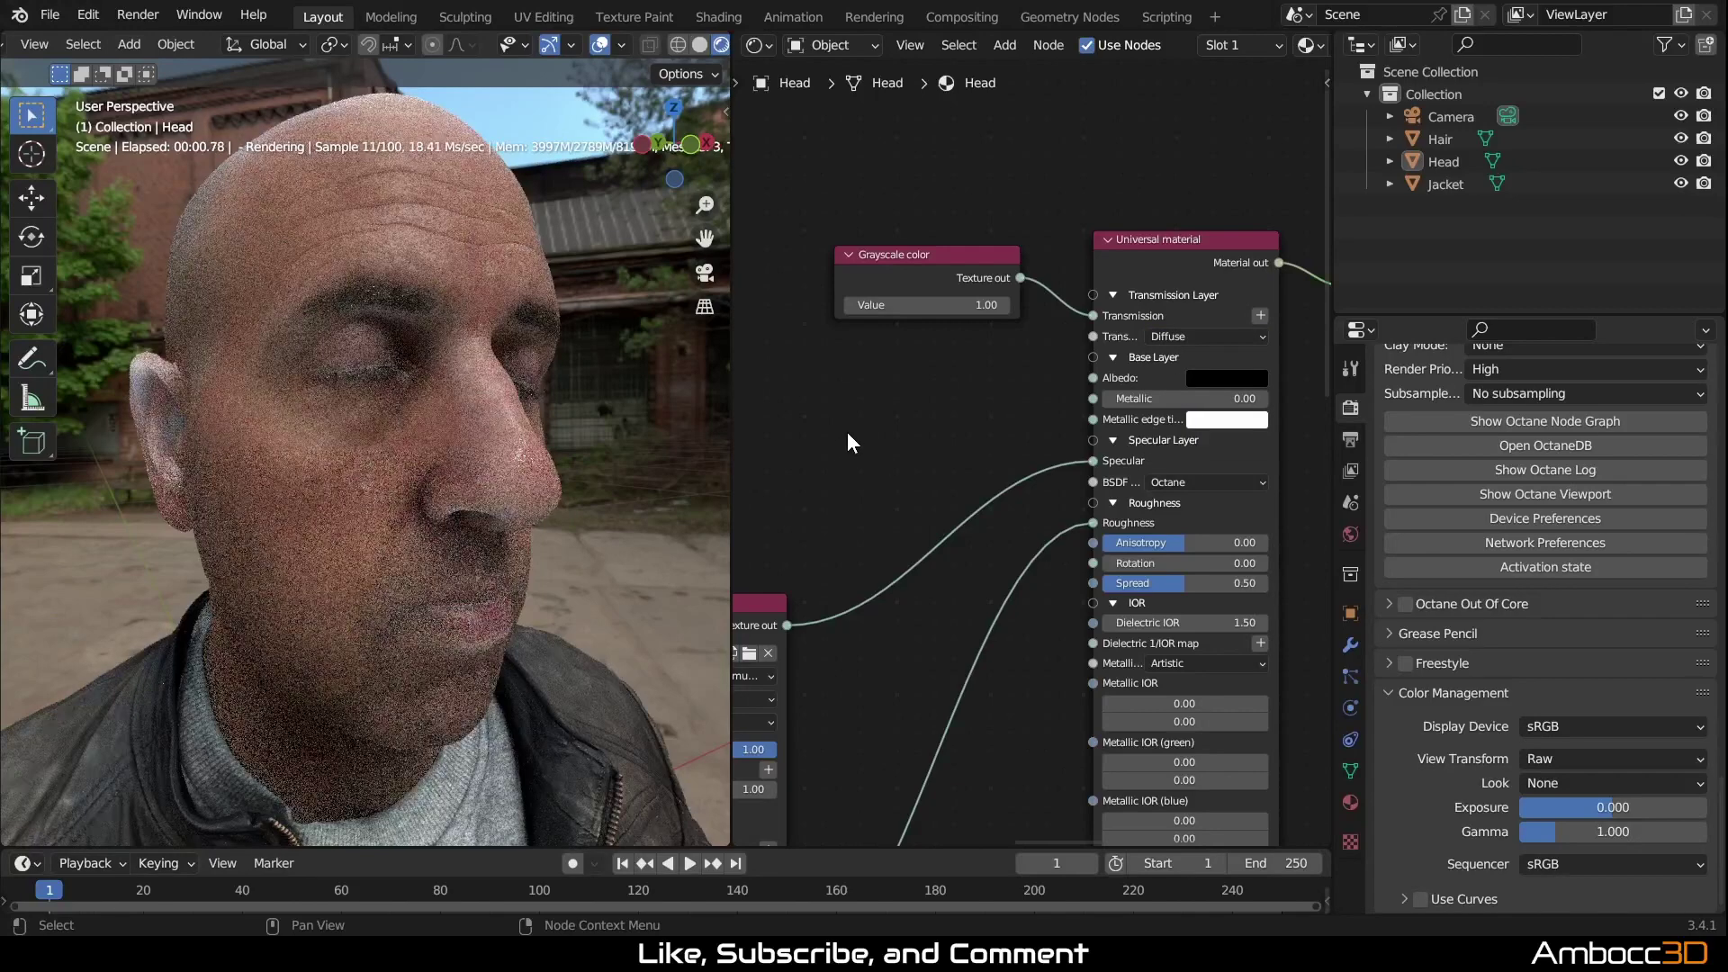
pyautogui.moveTo(648, 459); pyautogui.dragTo(343, 477, button='middle')
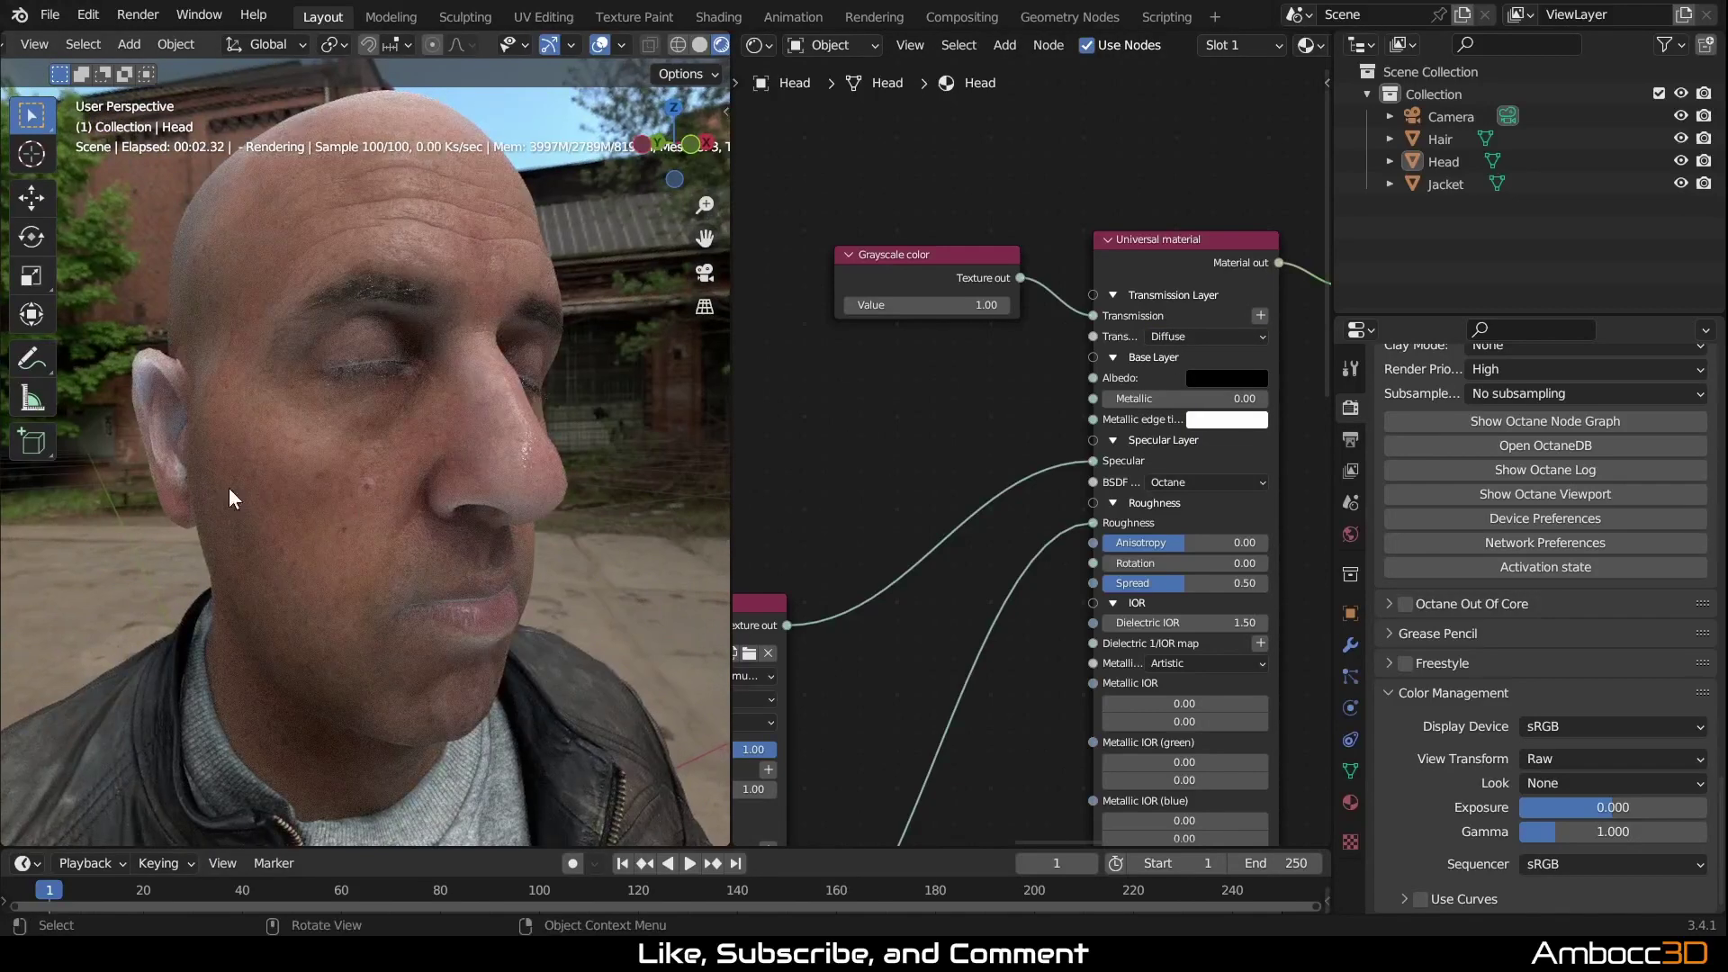
pyautogui.scroll(-2, 440, 500)
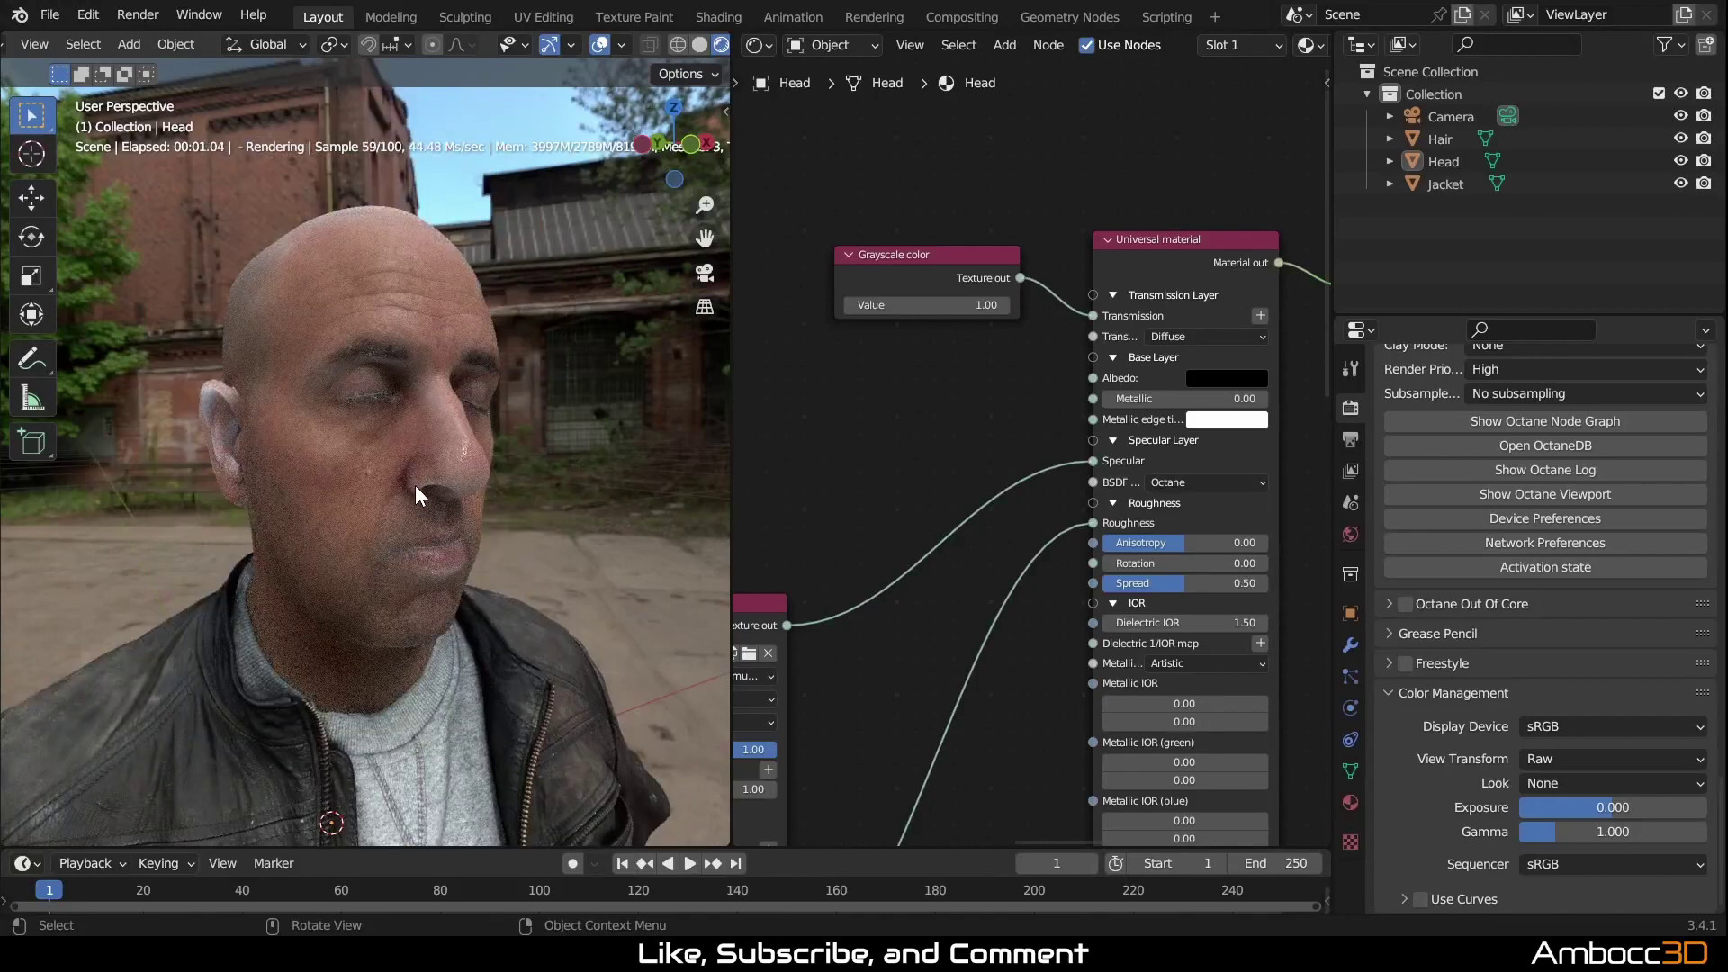
pyautogui.scroll(2, 414, 484)
pyautogui.moveTo(441, 475); pyautogui.dragTo(672, 490, button='middle')
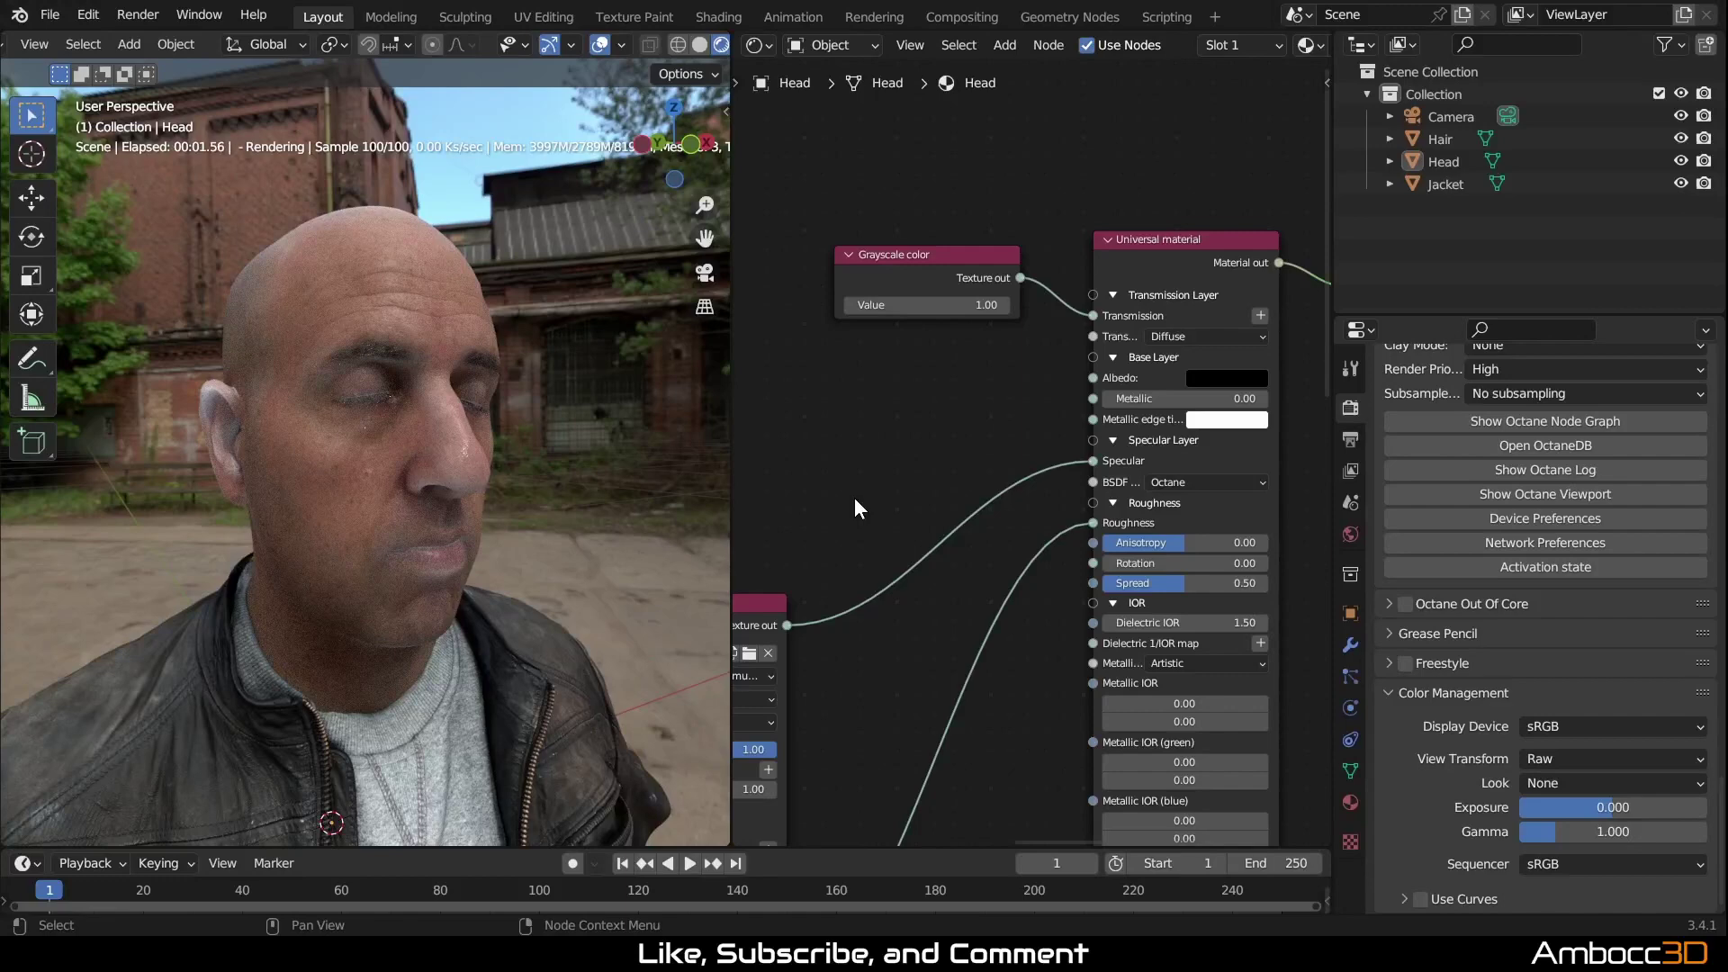
# Step: Compare the Random walk node's Bias at 0, 1 and about 0.5, and leave it at 1
pyautogui.moveTo(855, 509); pyautogui.dragTo(1158, 368, button='middle')
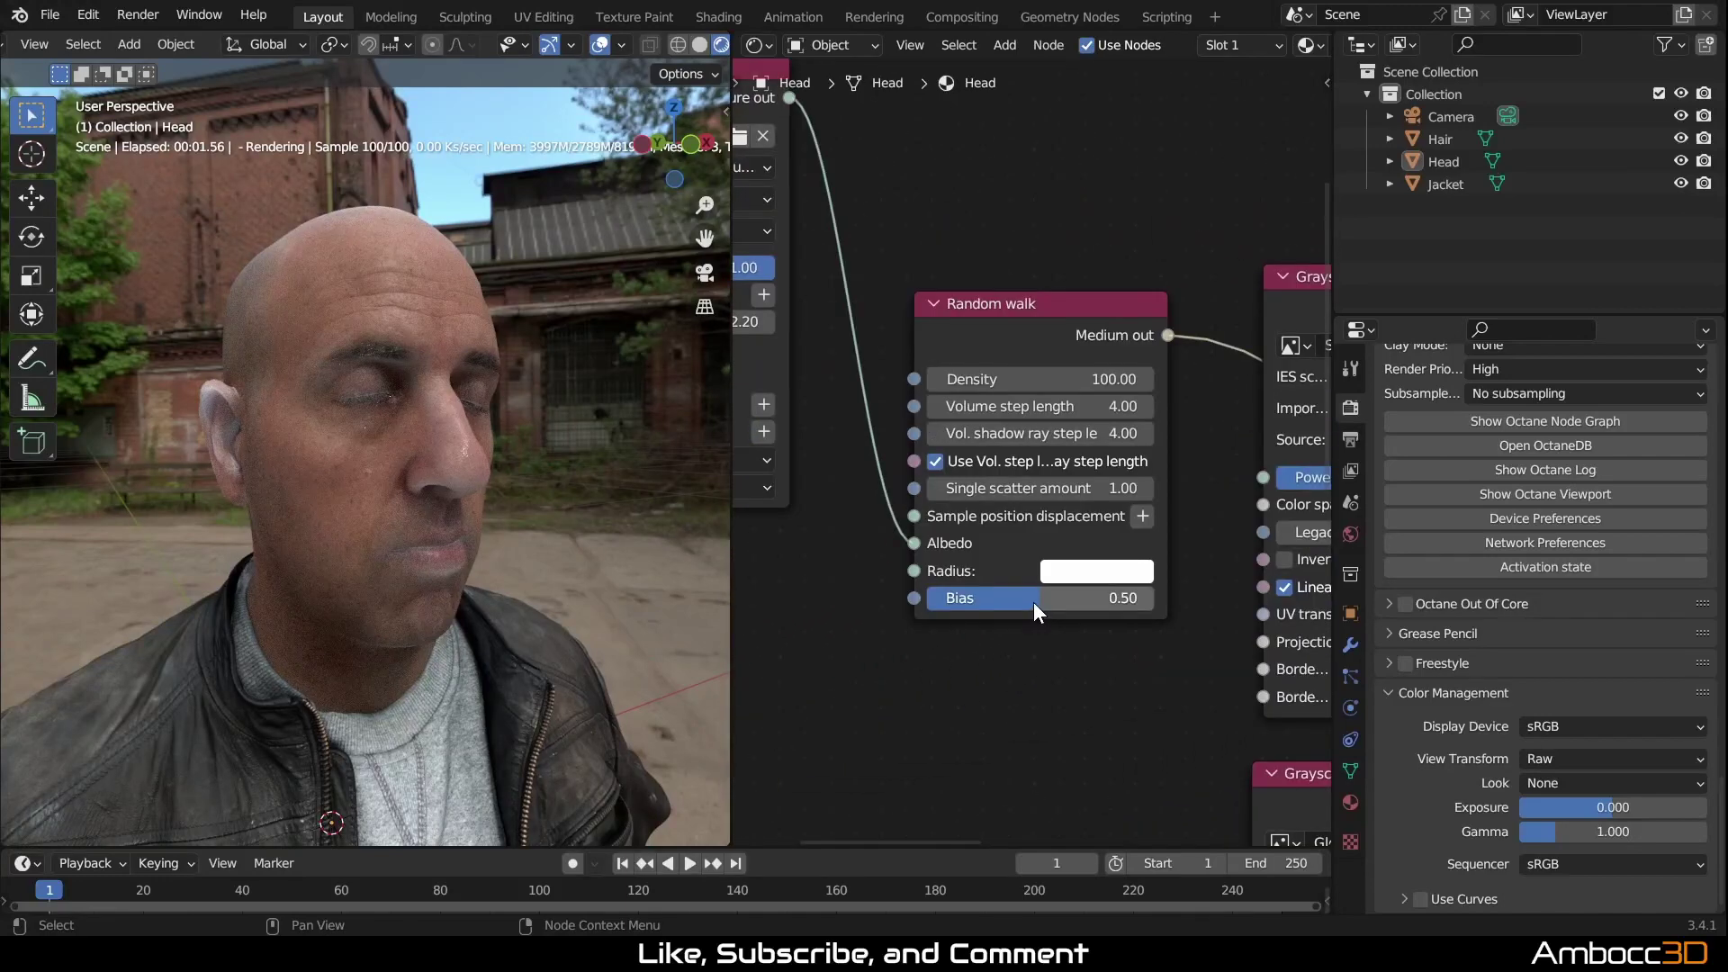
pyautogui.moveTo(1034, 602); pyautogui.dragTo(937, 601)
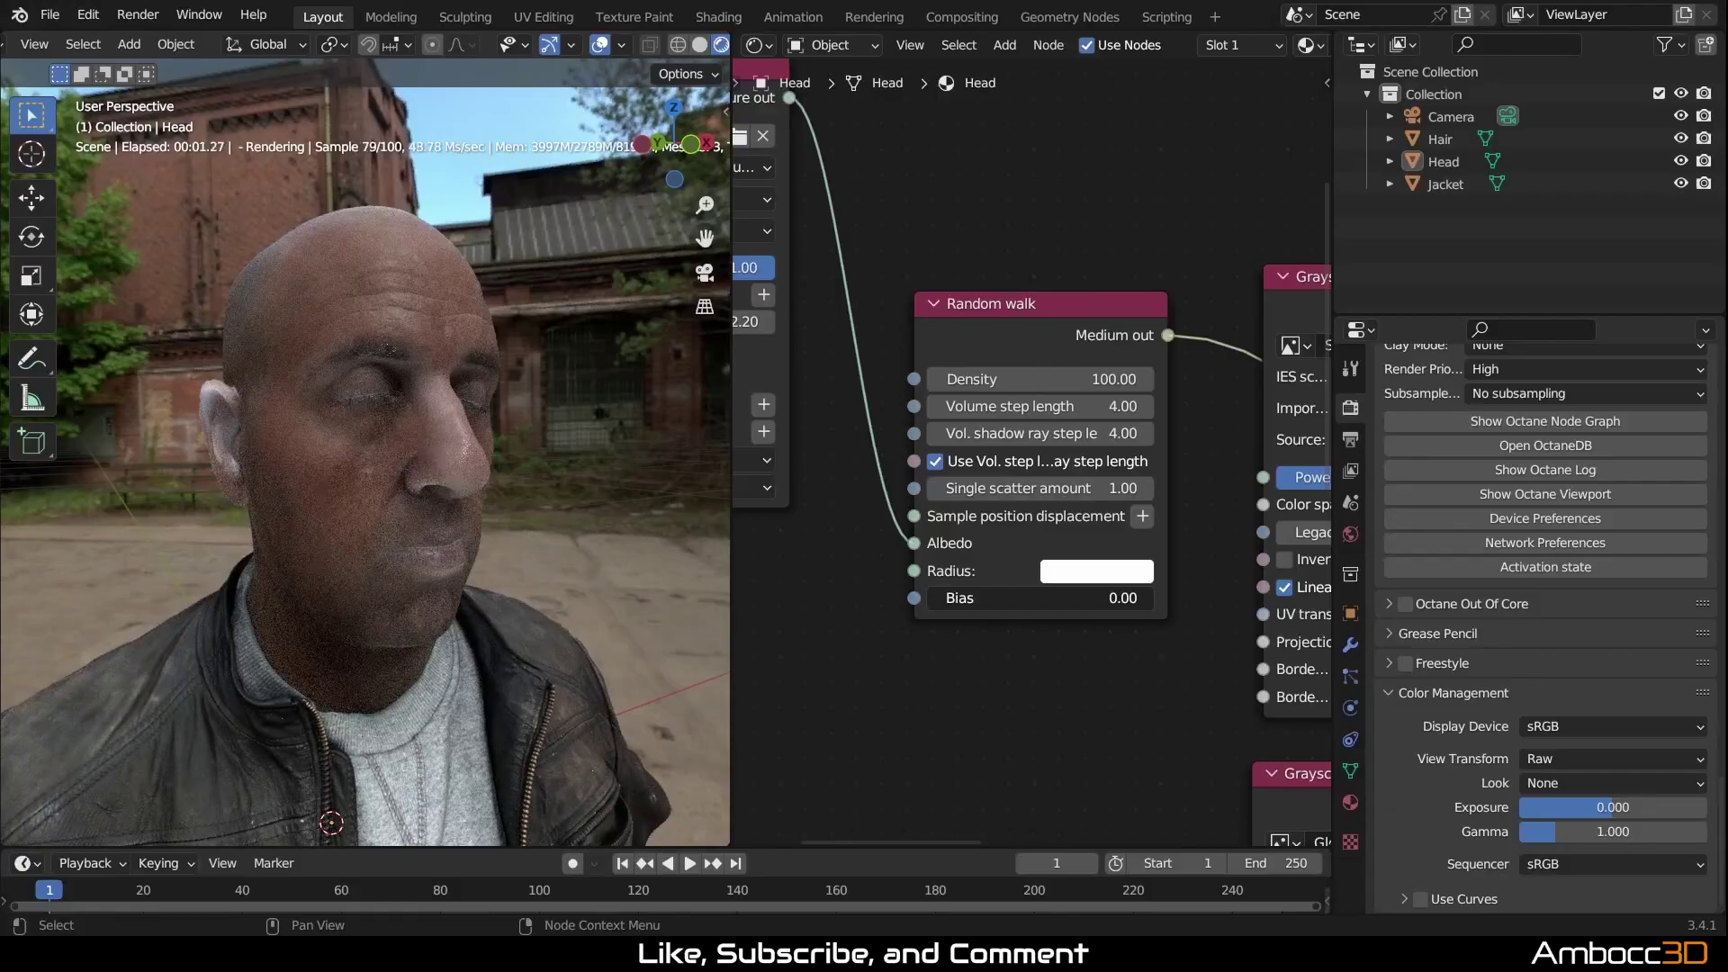
pyautogui.moveTo(936, 601); pyautogui.dragTo(1154, 601)
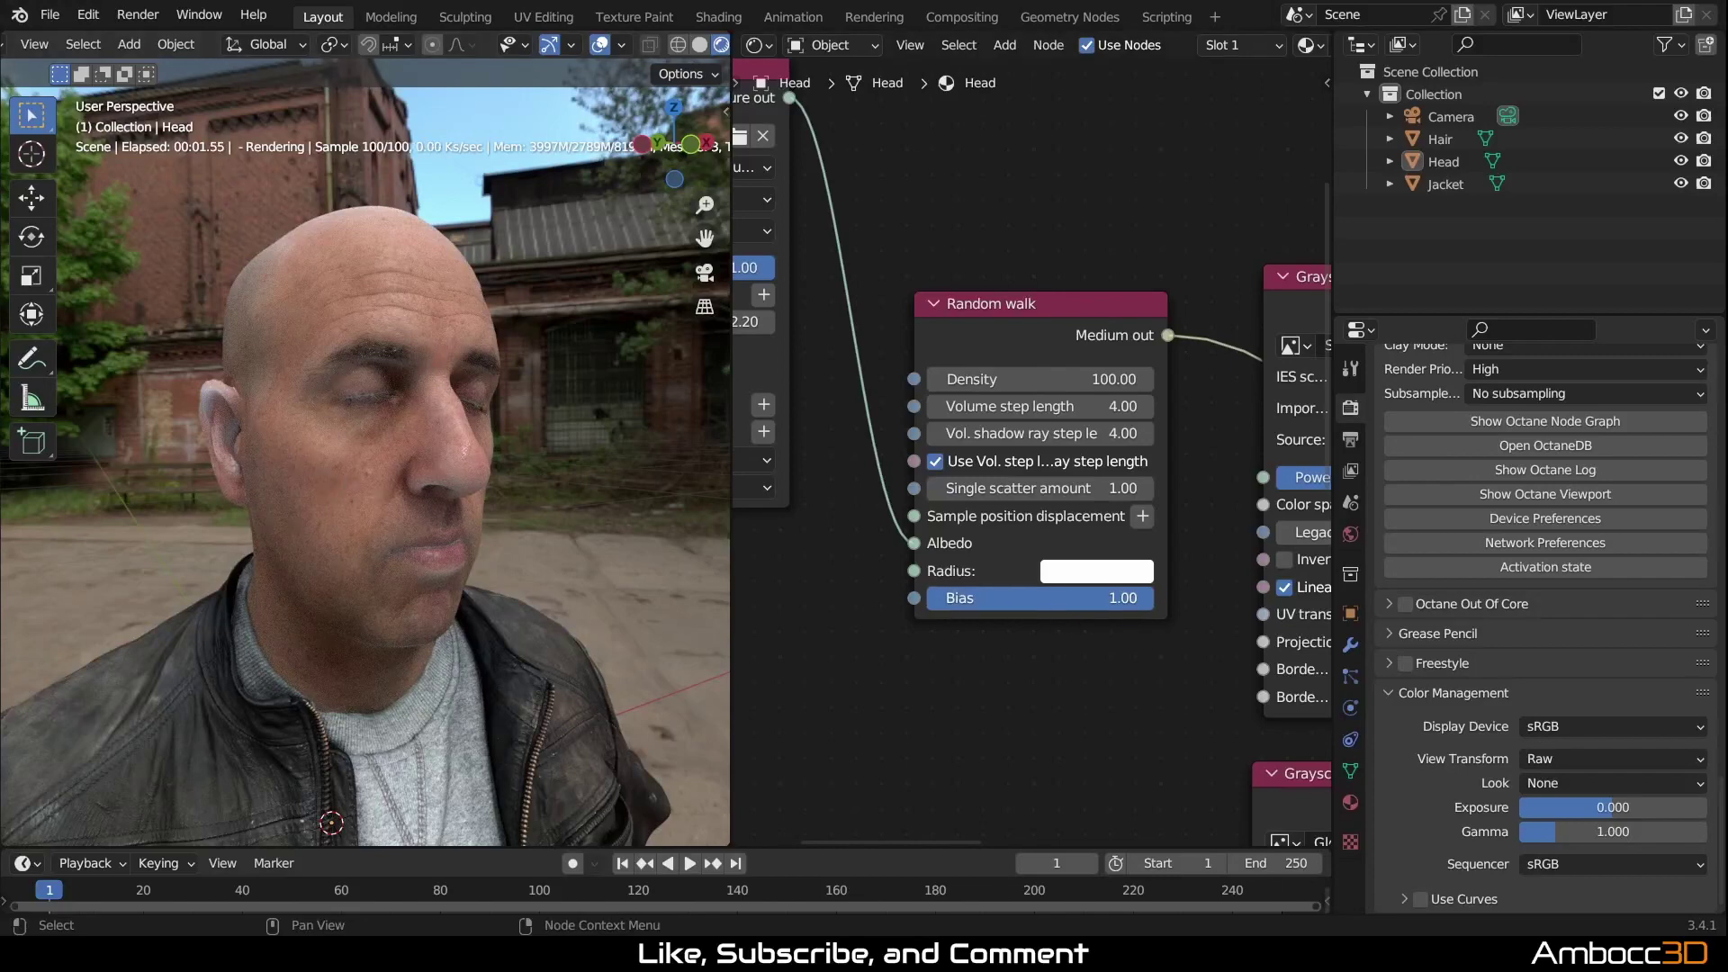
pyautogui.moveTo(1125, 598); pyautogui.dragTo(1050, 612)
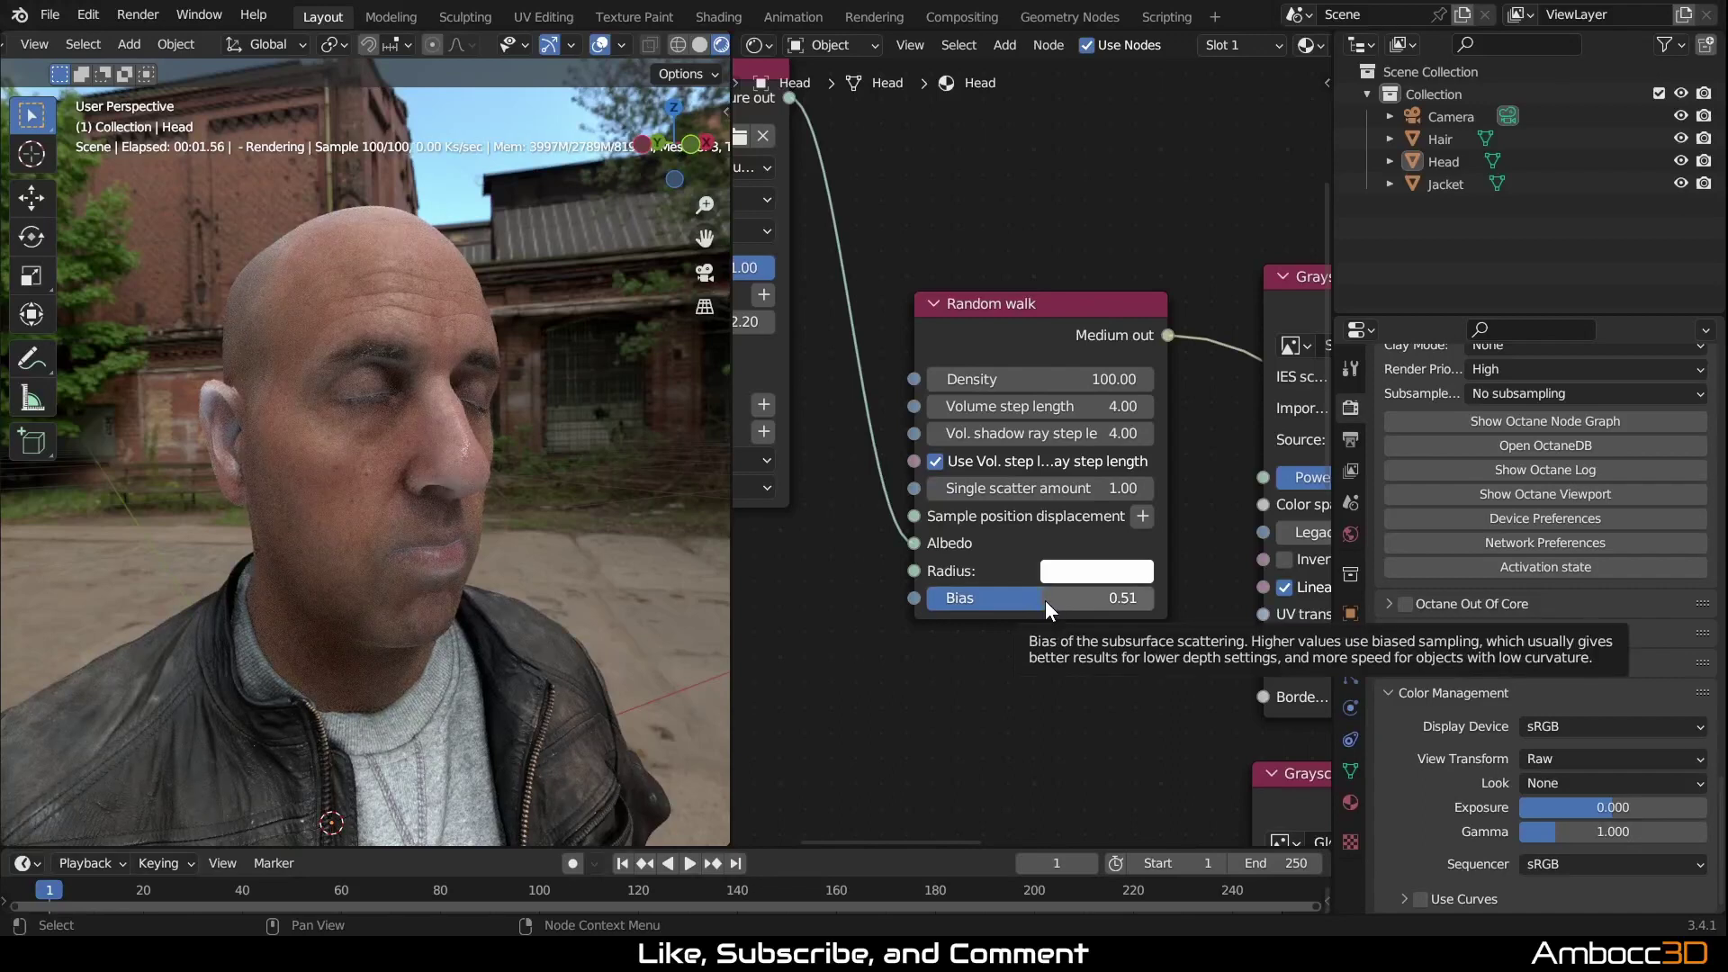
pyautogui.moveTo(1040, 602); pyautogui.dragTo(1154, 598)
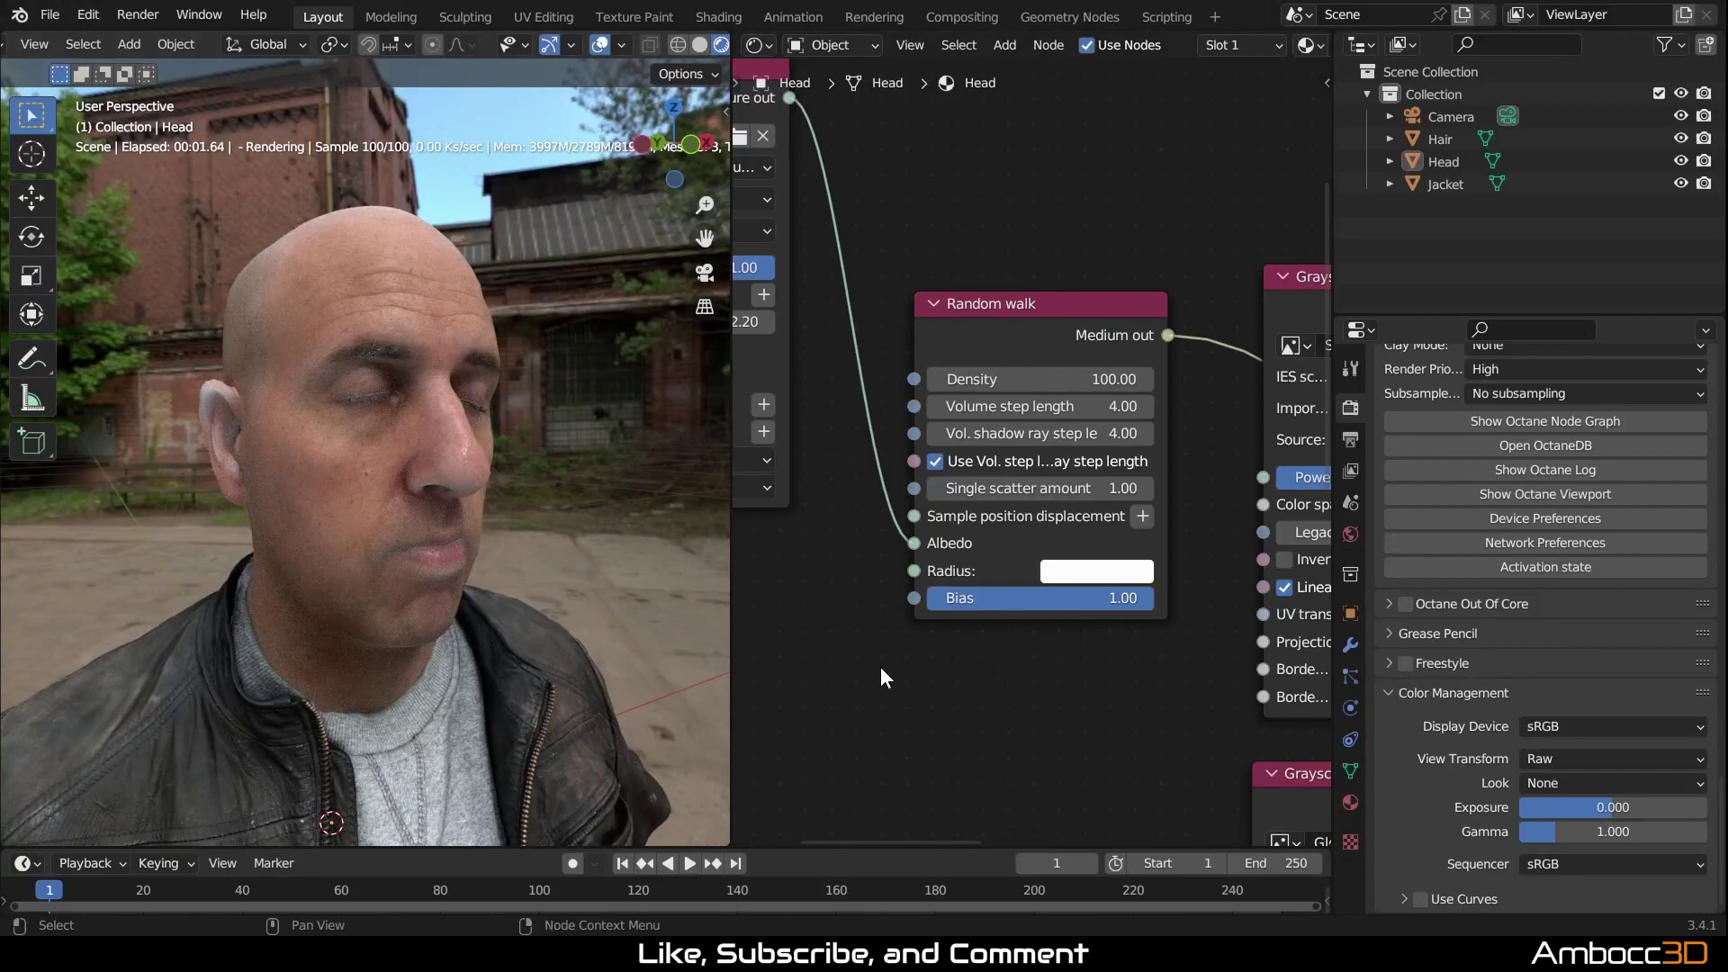
# Step: Set the Random walk node's Radius colour to a light red with hue about 0.007, saturation about 0.75 and value 1
pyautogui.scroll(2, 365, 537)
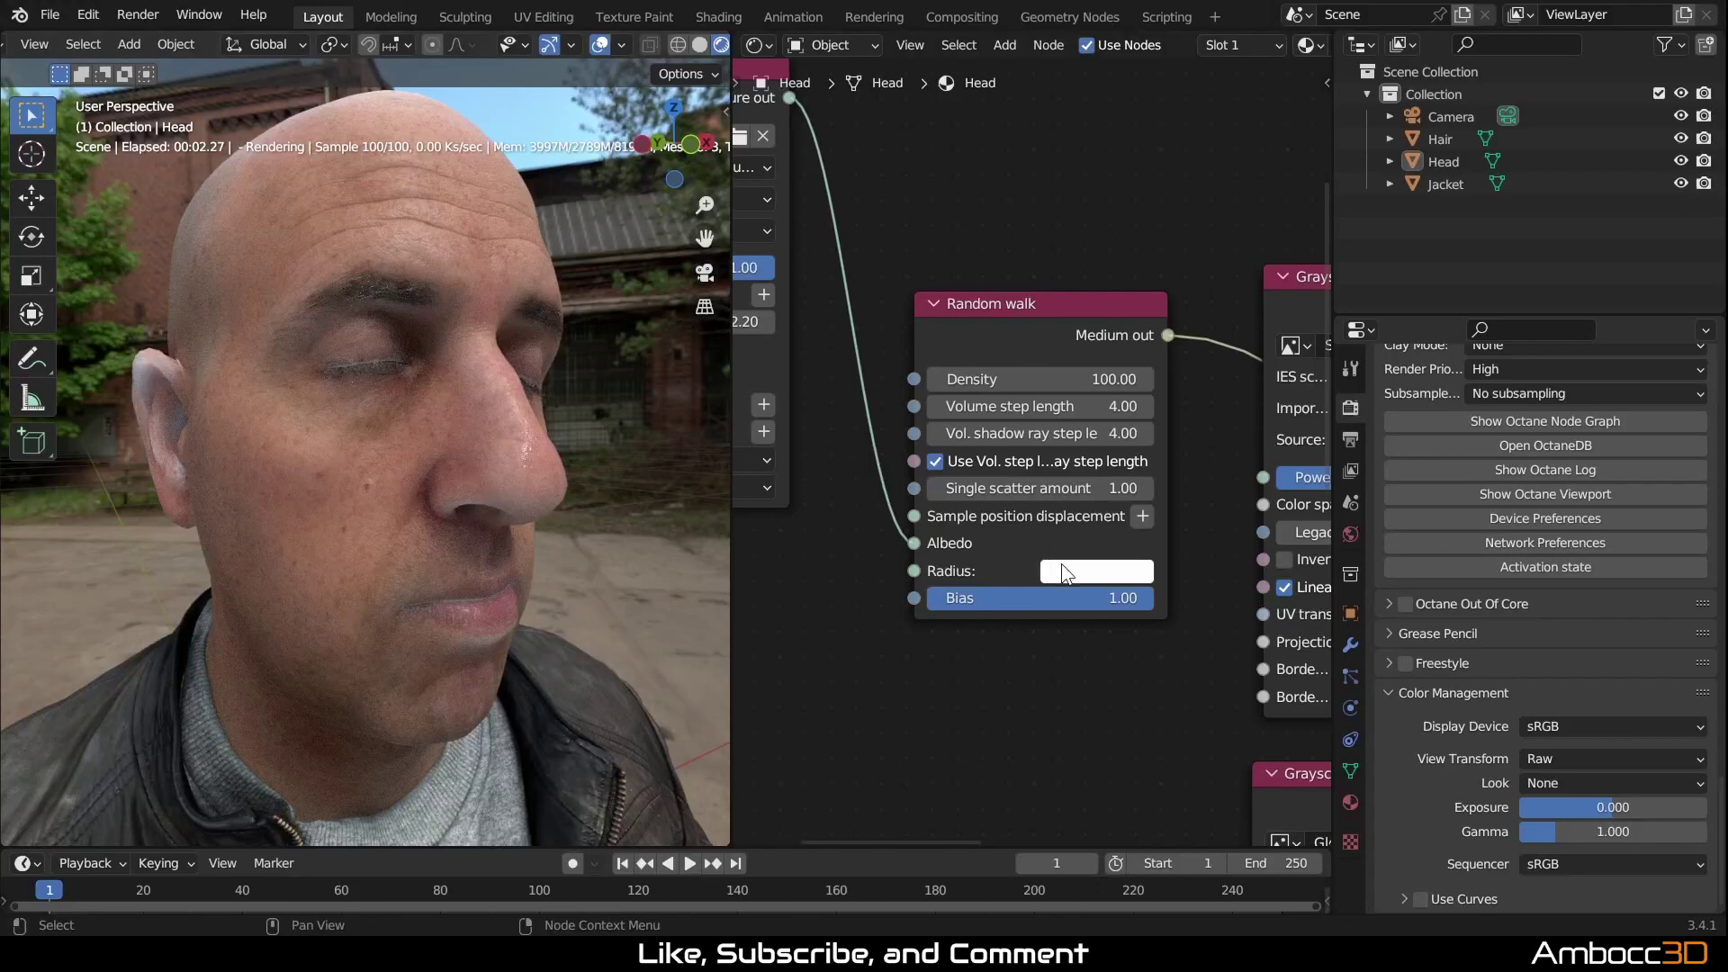
pyautogui.click(1111, 574)
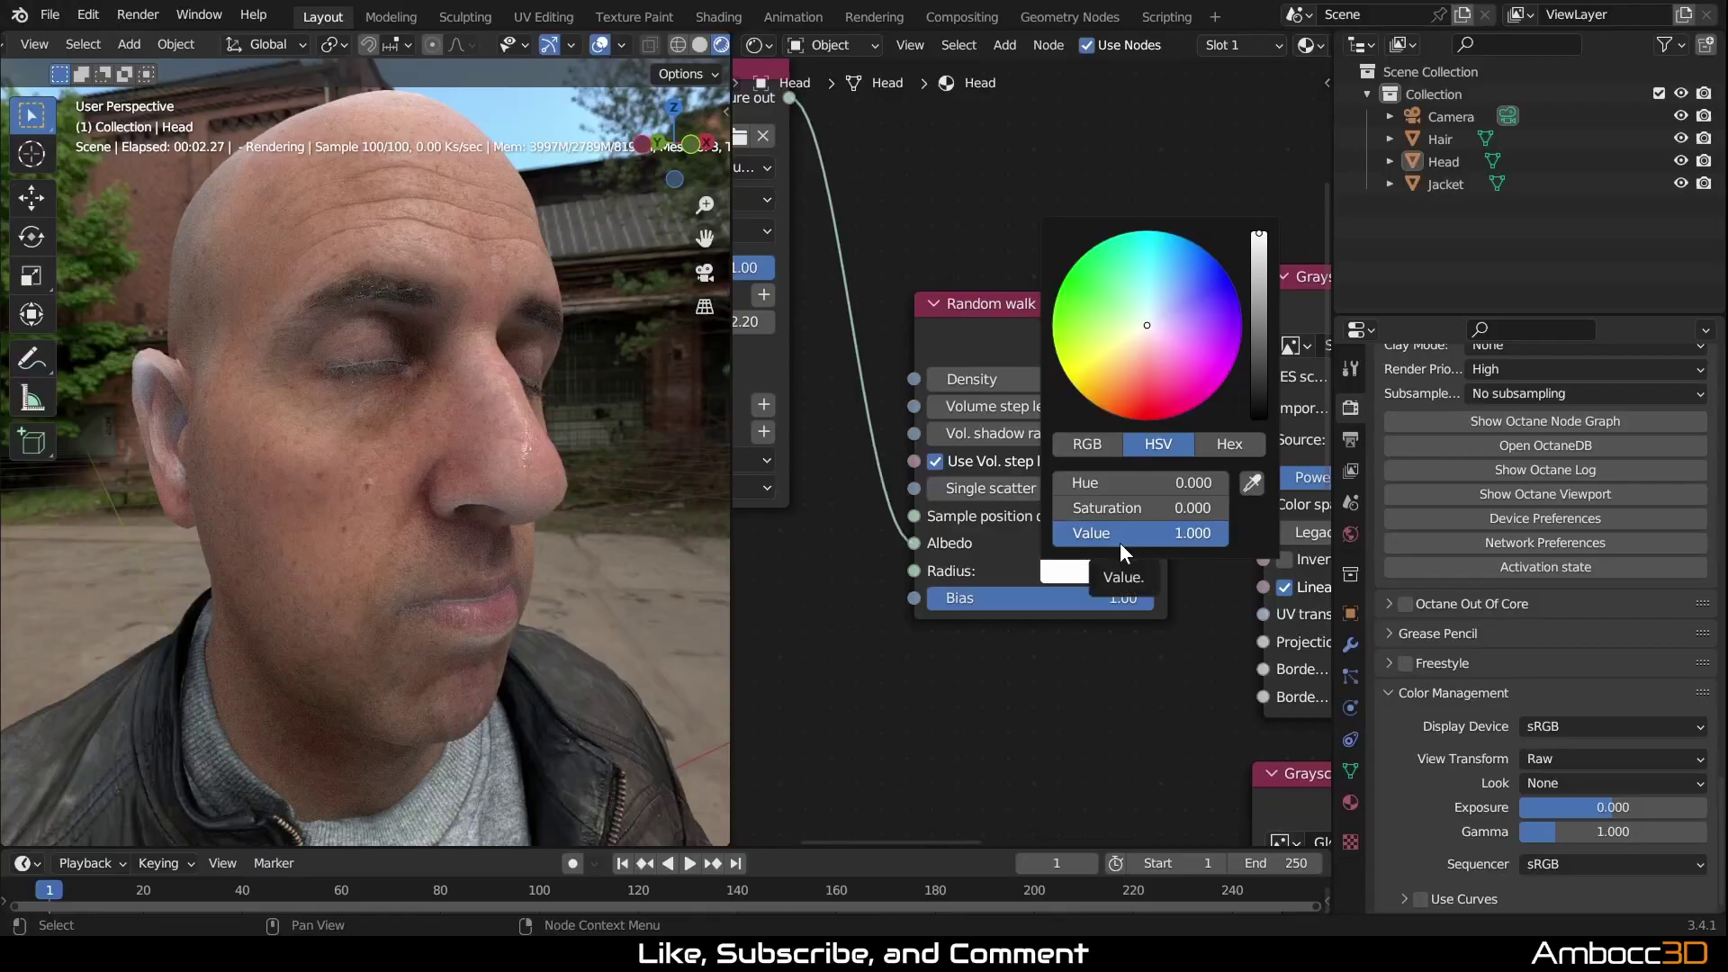
pyautogui.moveTo(1148, 326); pyautogui.dragTo(1144, 369)
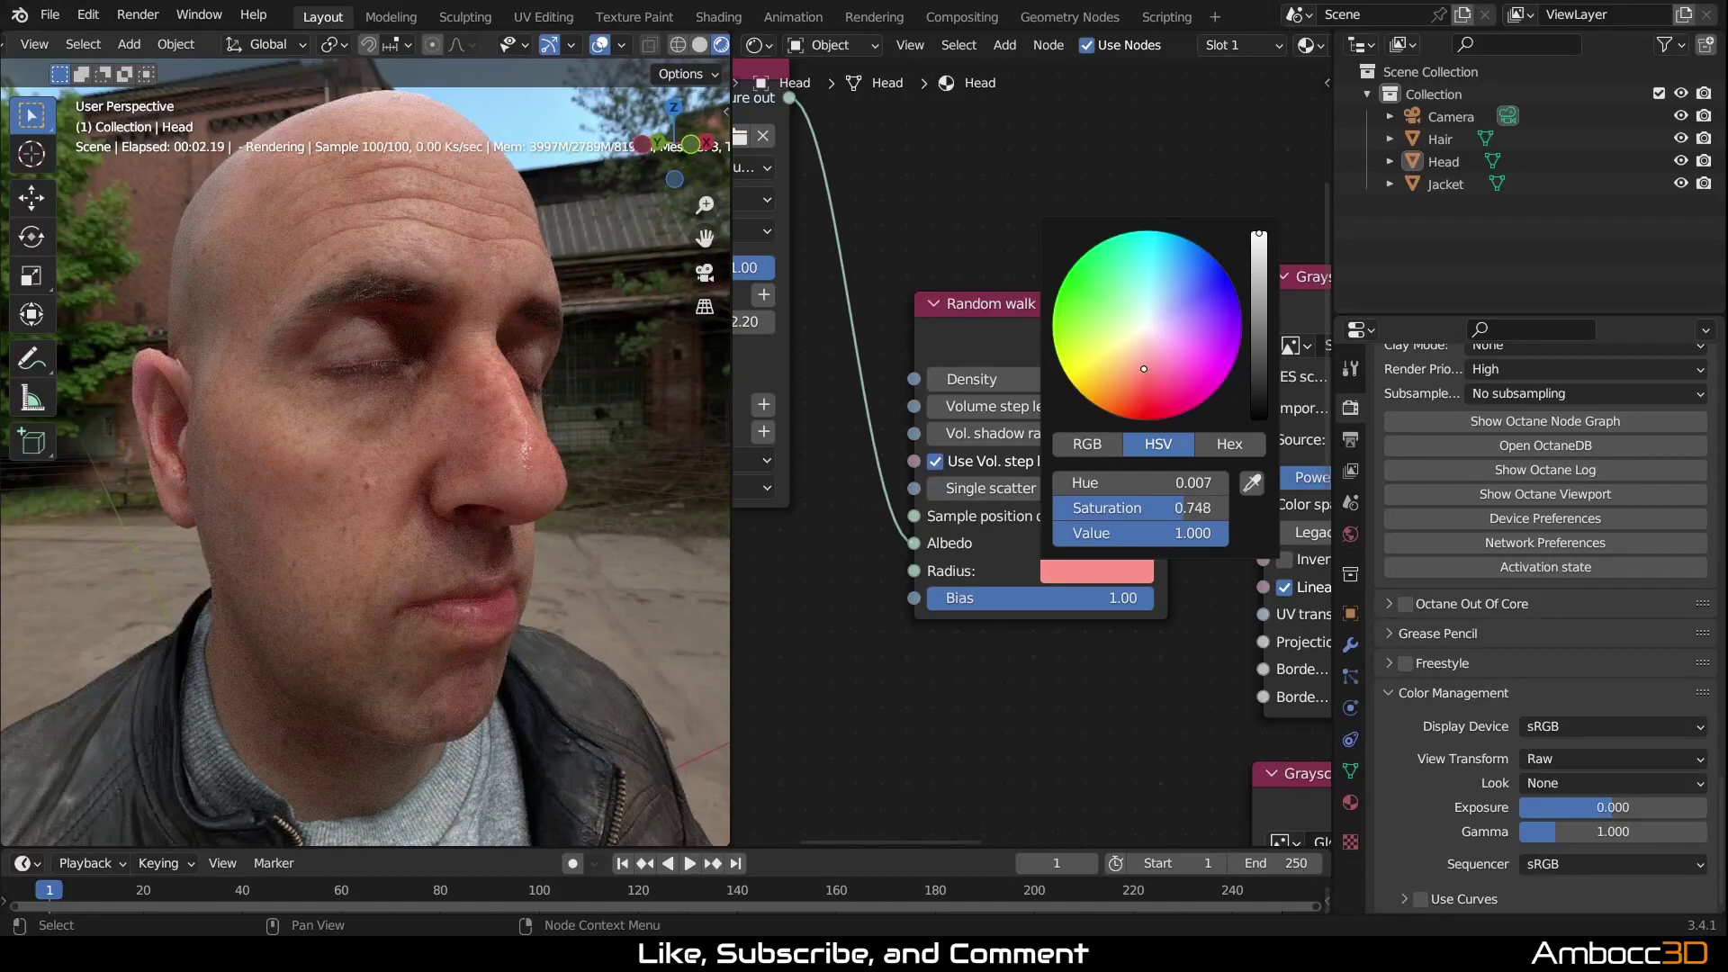
pyautogui.moveTo(1144, 369); pyautogui.dragTo(1144, 368)
pyautogui.moveTo(1141, 533)
pyautogui.mouseDown()
pyautogui.moveTo(1000, 533)
pyautogui.moveTo(1141, 532)
pyautogui.mouseUp()
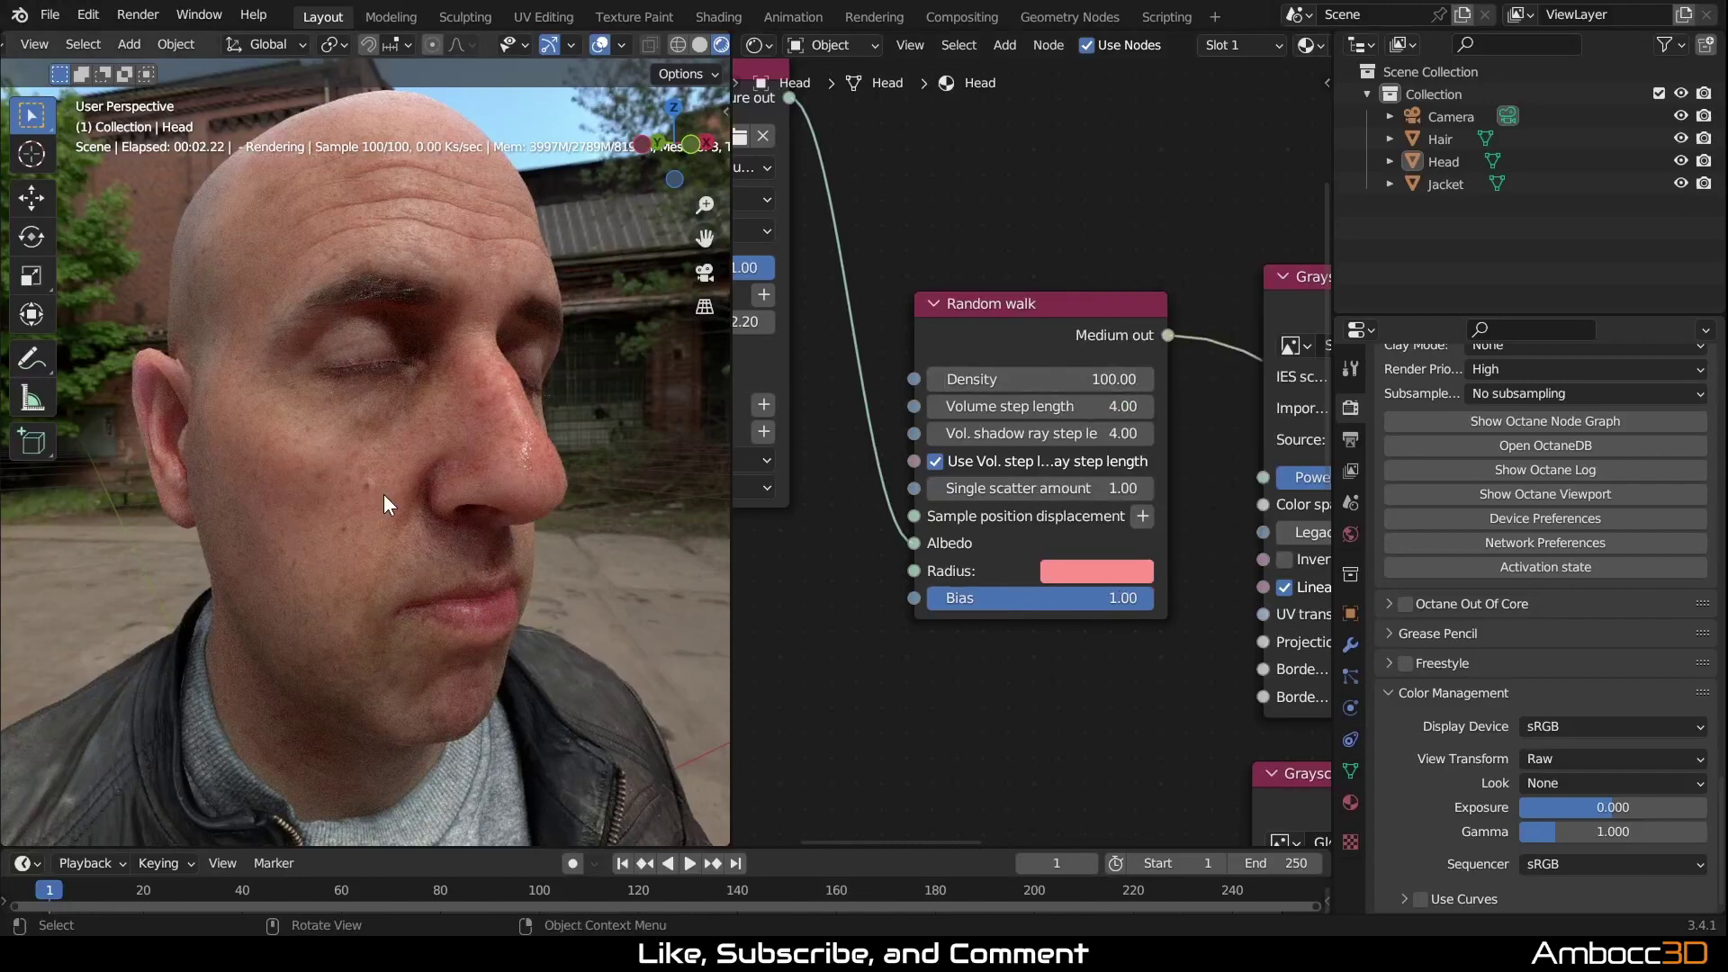
# Step: Set the Random walk node's Density to 200
pyautogui.moveTo(383, 494); pyautogui.dragTo(312, 488, button='middle')
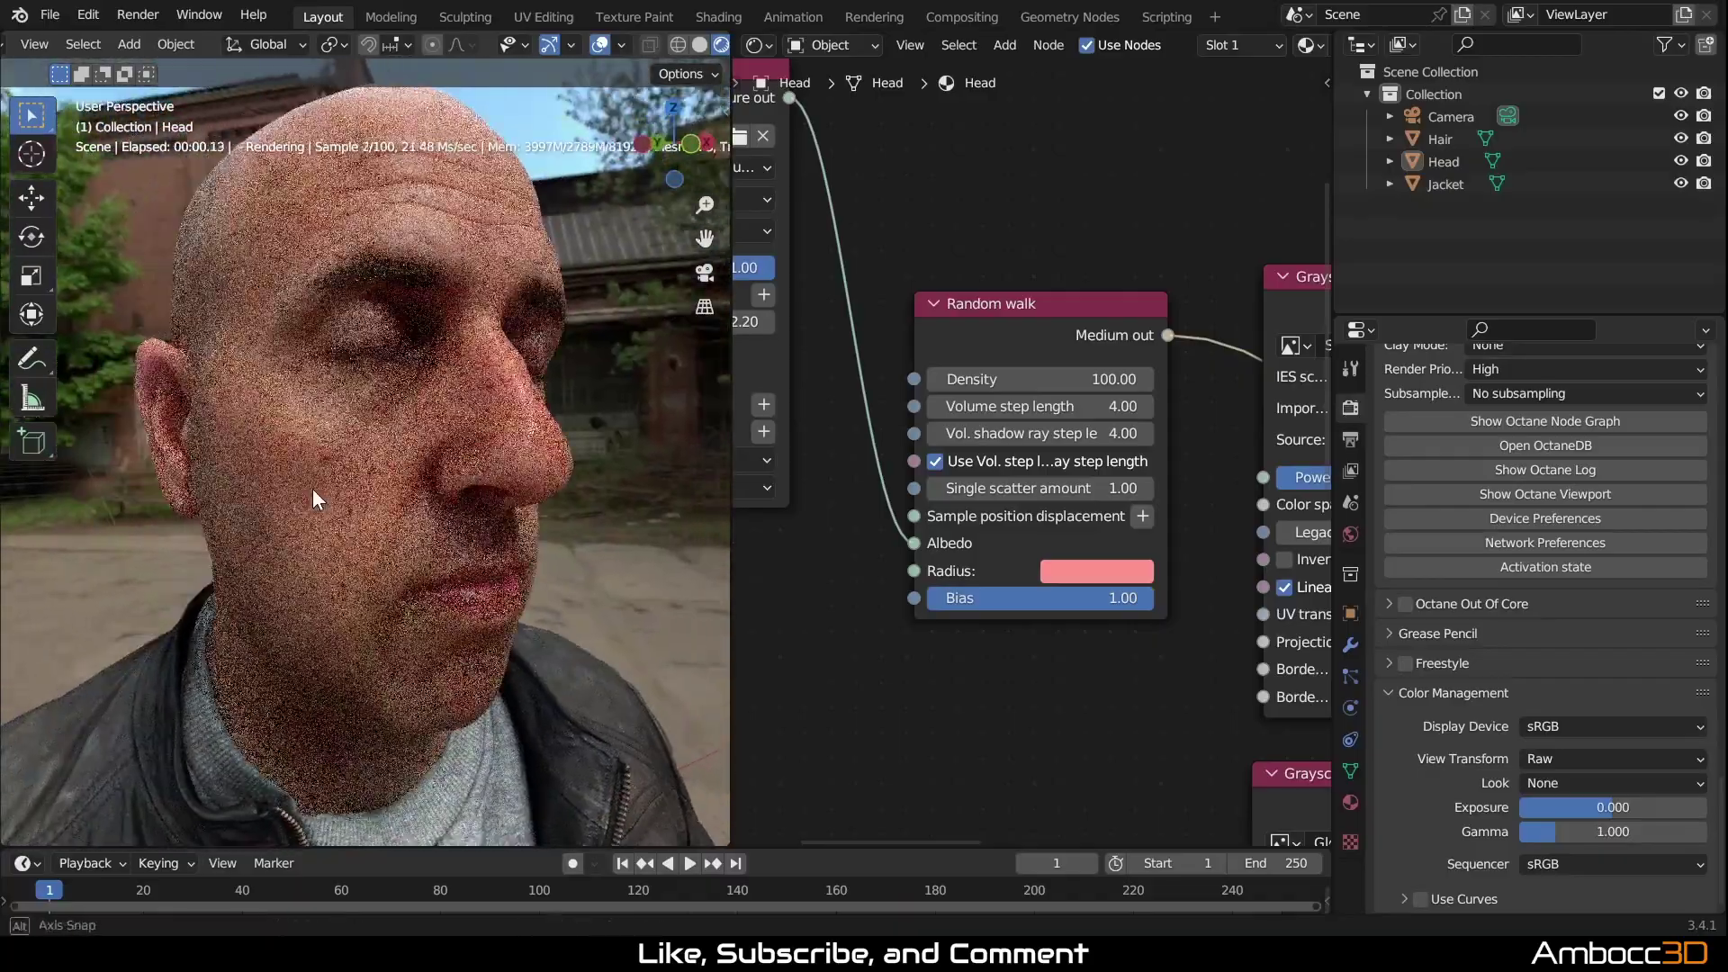
pyautogui.click(1062, 380)
pyautogui.click(945, 379)
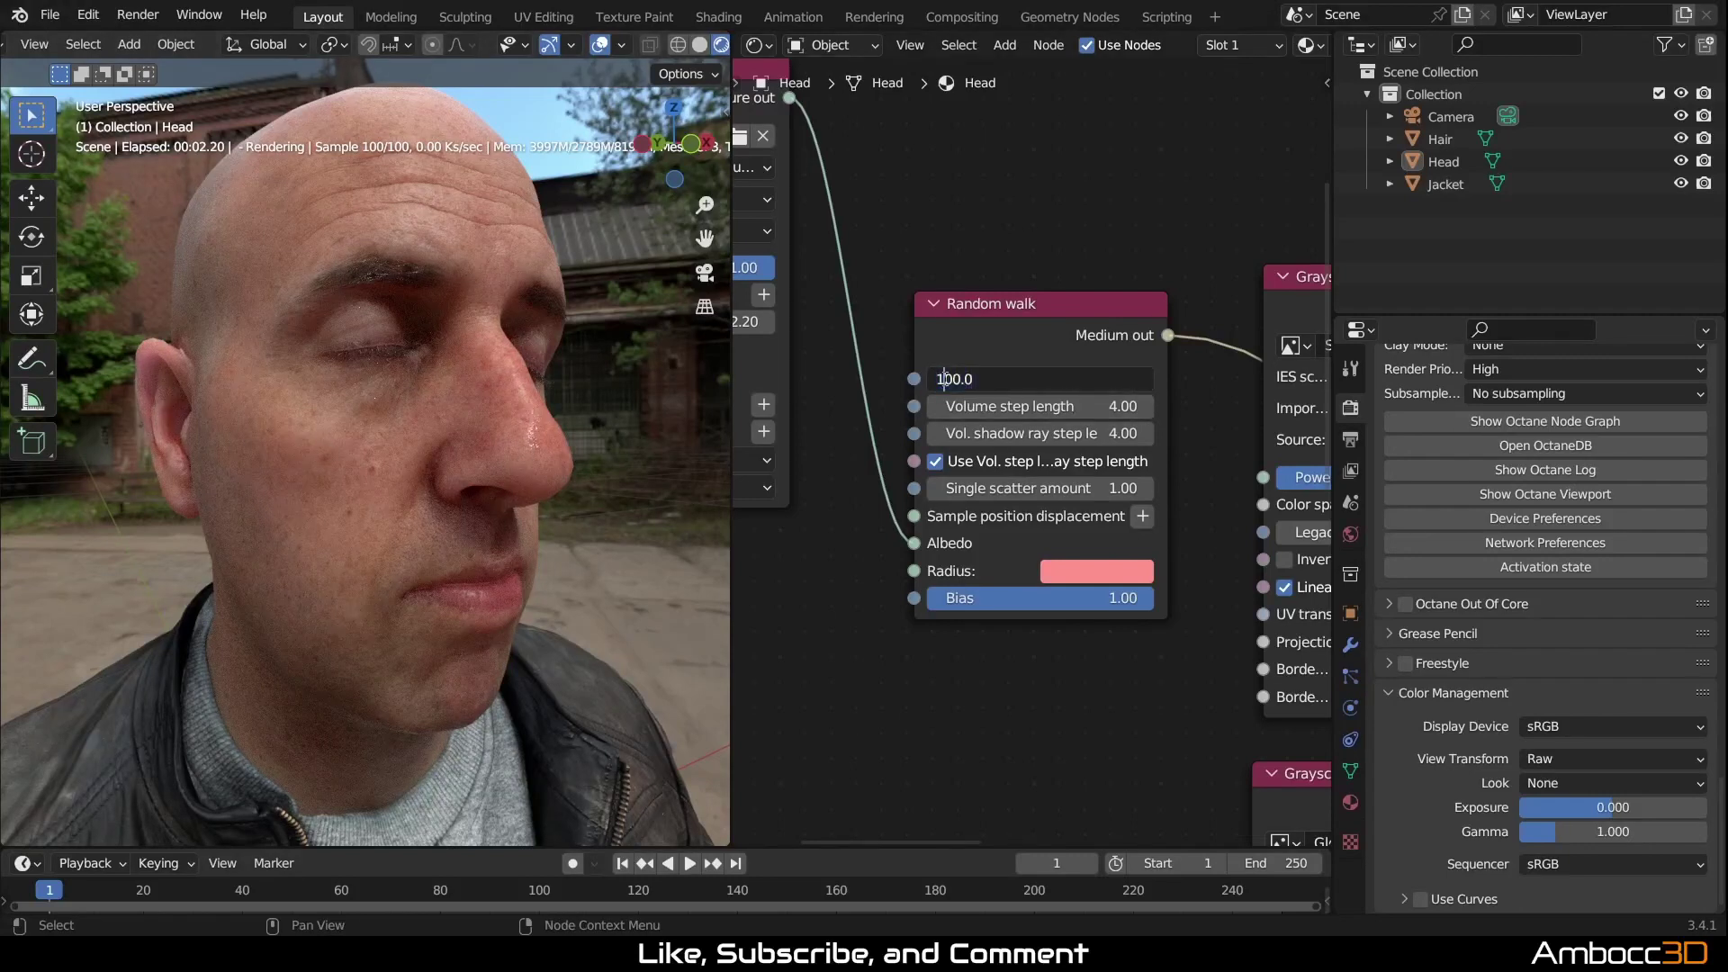
pyautogui.press('BackSpace')
pyautogui.write('2')
pyautogui.press('Return')
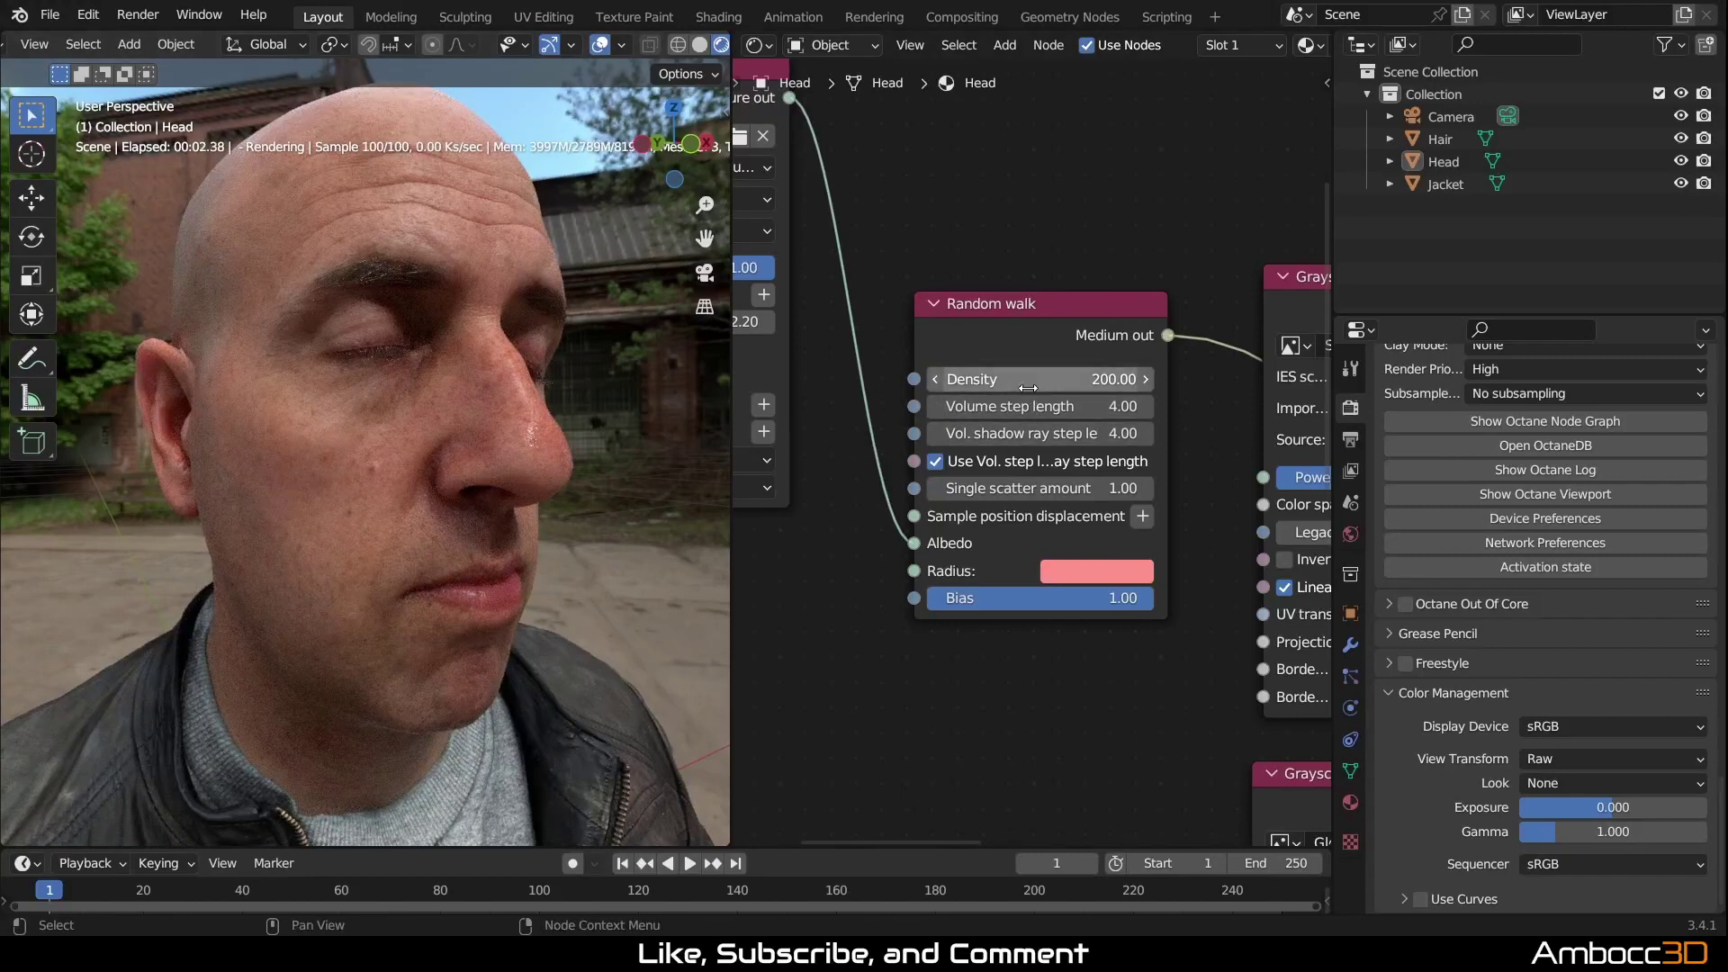
# Step: Raise the Random walk node's Density to 500
pyautogui.click(939, 378)
pyautogui.moveTo(947, 379); pyautogui.dragTo(912, 379)
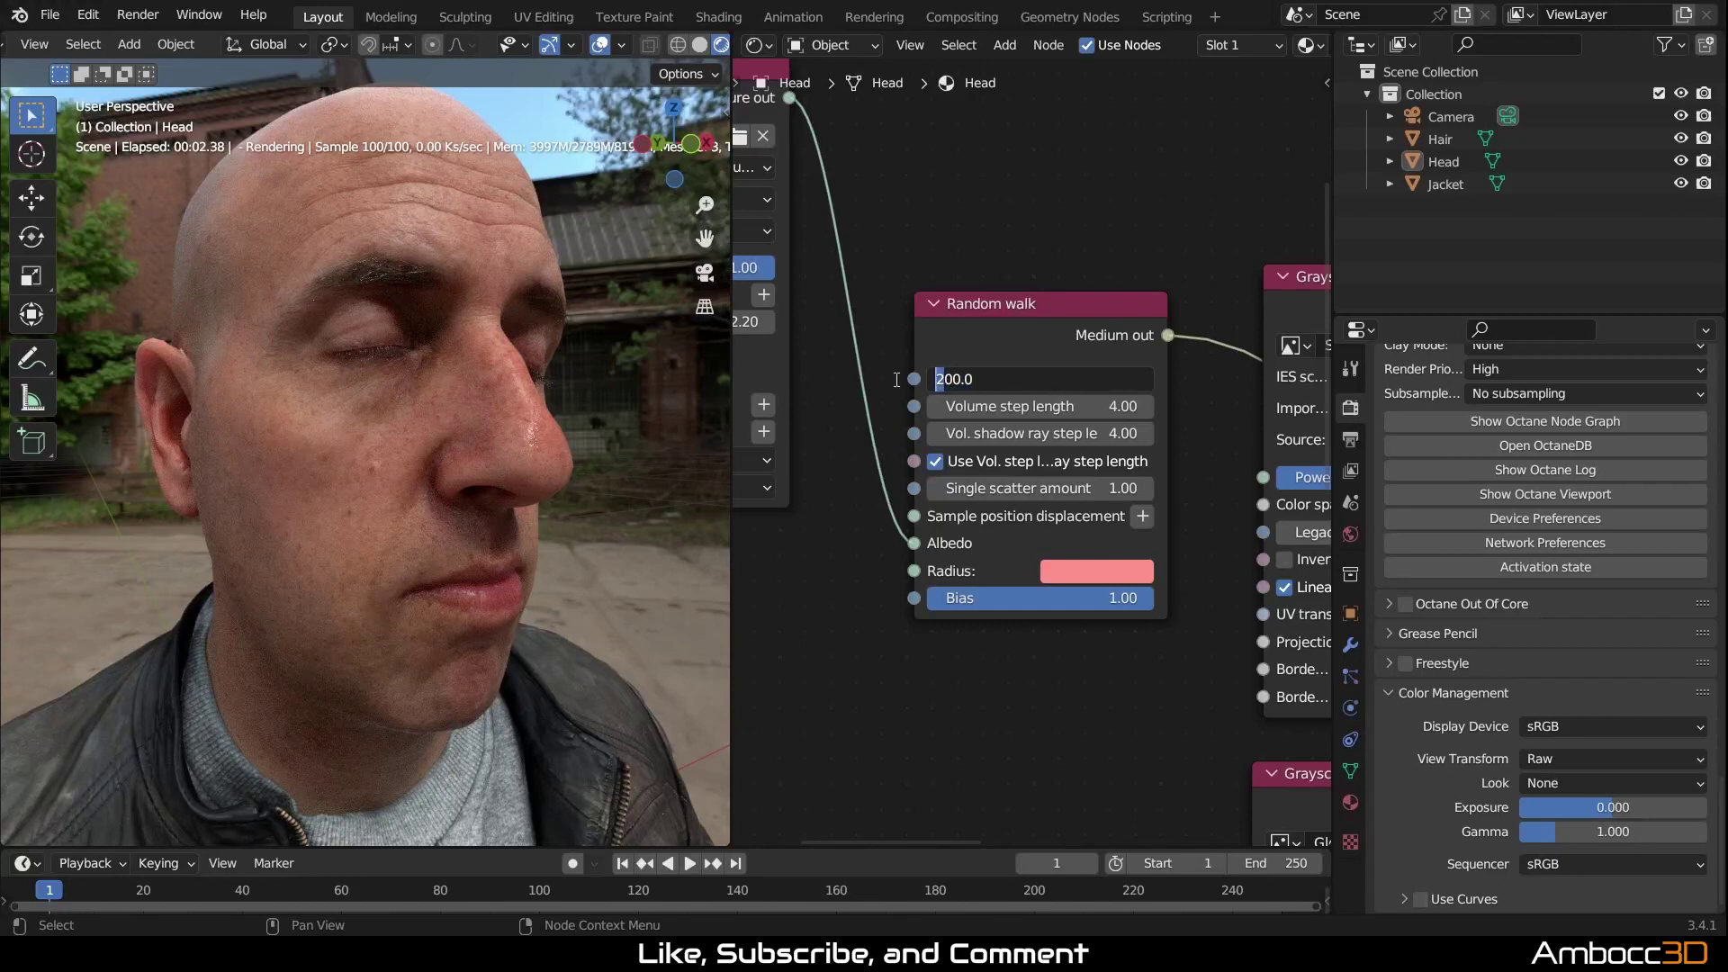
pyautogui.write('5')
pyautogui.press('Return')
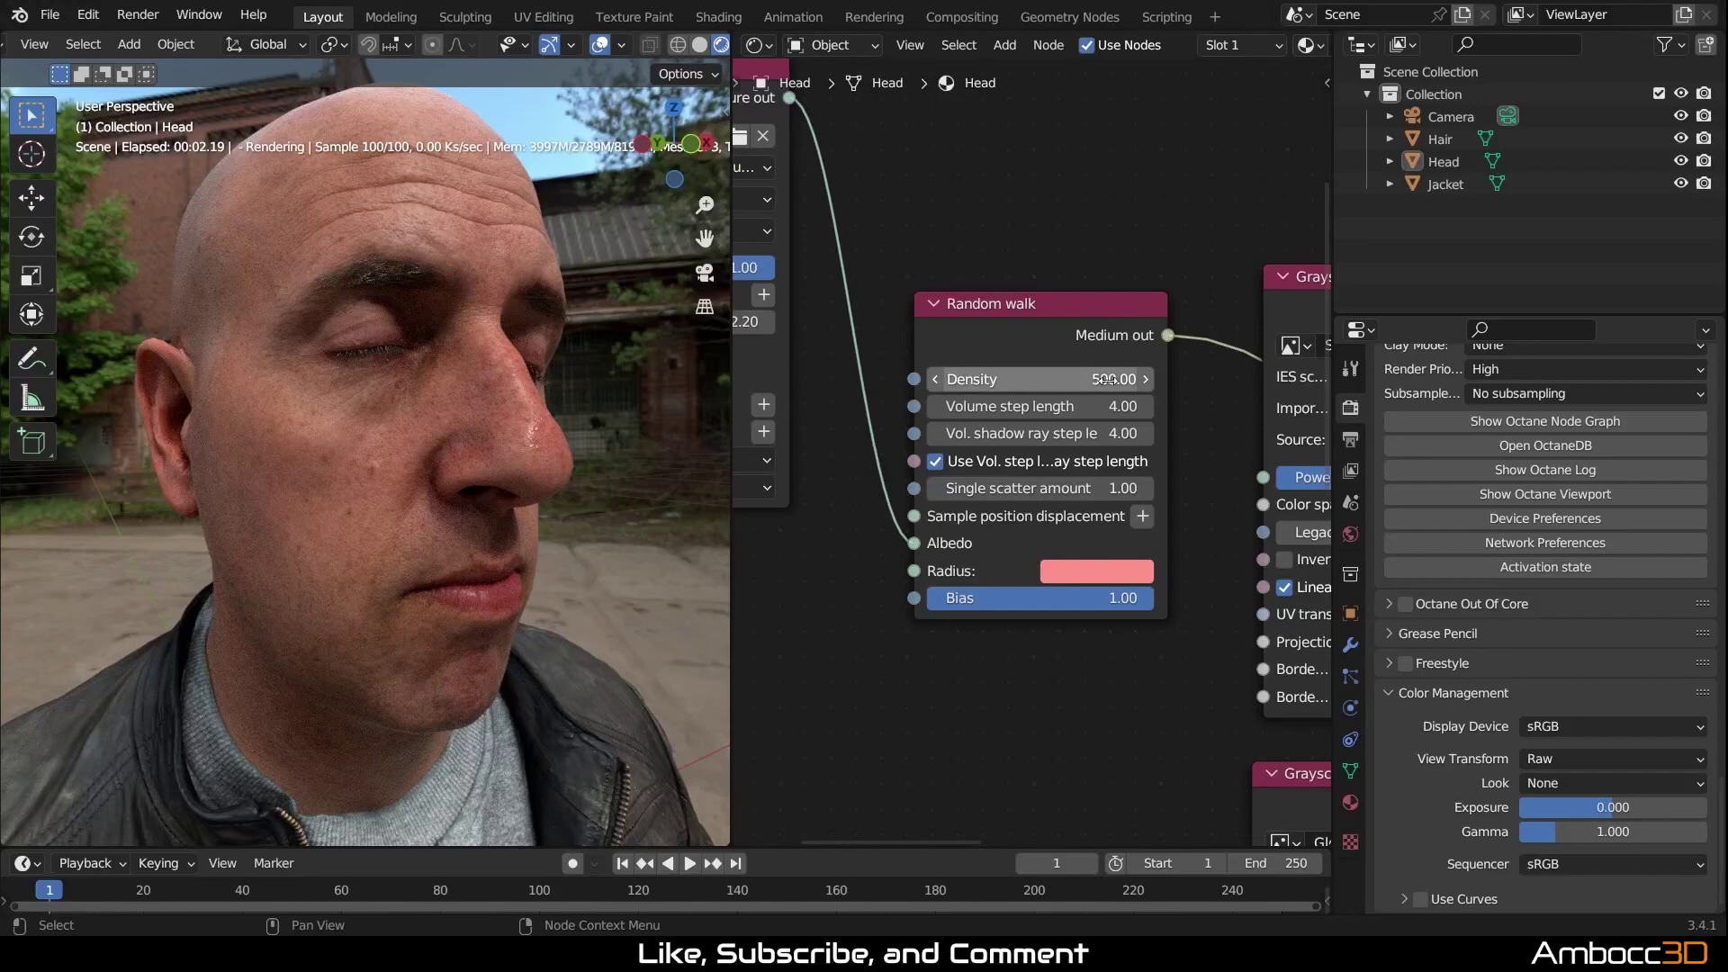
# Step: Lower the Random walk node's Density to 300
pyautogui.doubleClick(995, 379)
pyautogui.press('Home')
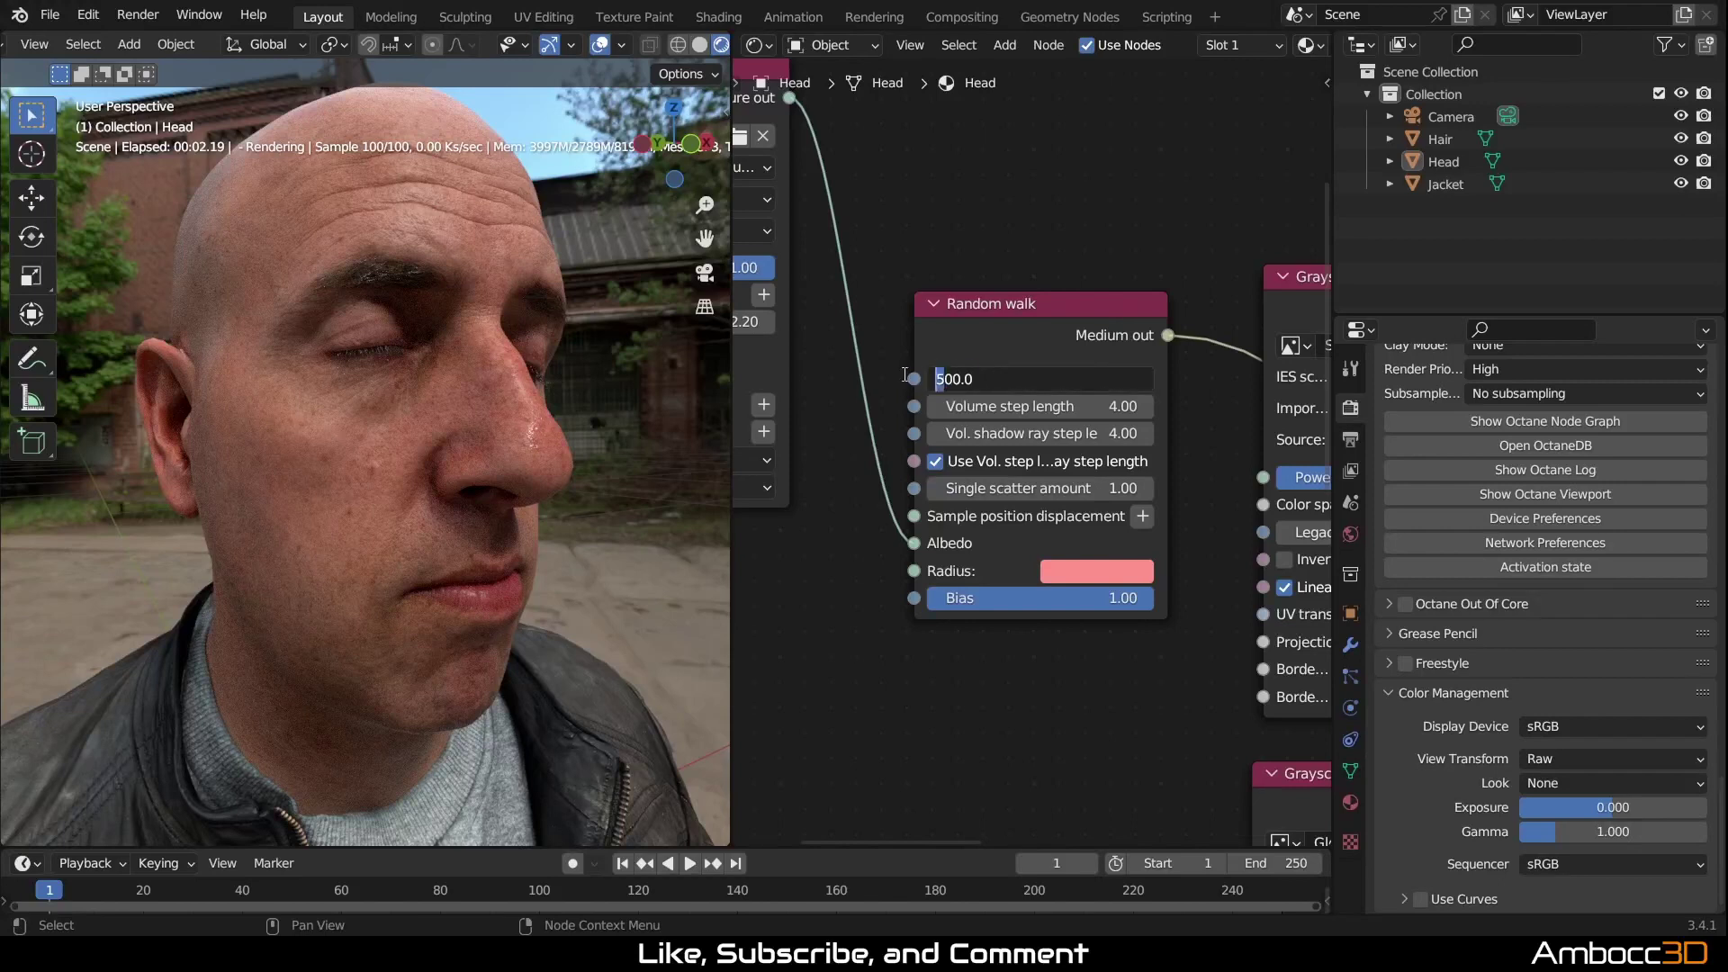
pyautogui.press('Delete')
pyautogui.write('3')
pyautogui.press('Return')
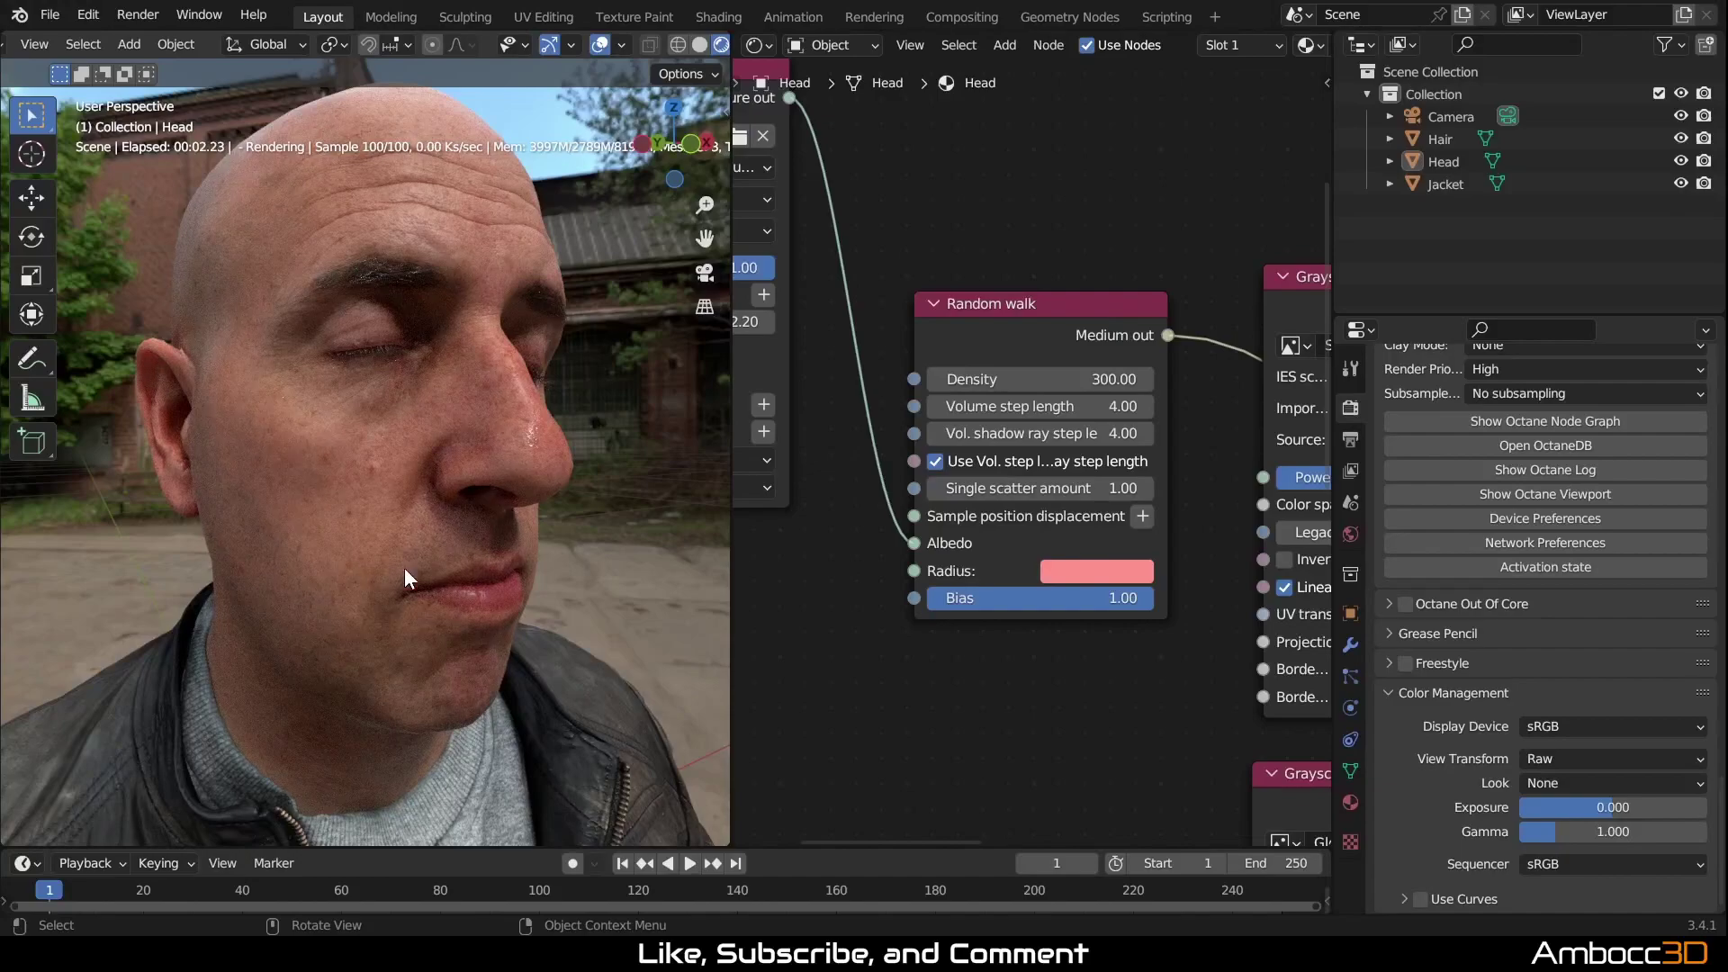
pyautogui.moveTo(404, 577)
pyautogui.mouseDown(button='middle')
pyautogui.moveTo(436, 567)
pyautogui.moveTo(424, 558)
pyautogui.mouseUp(button='middle')
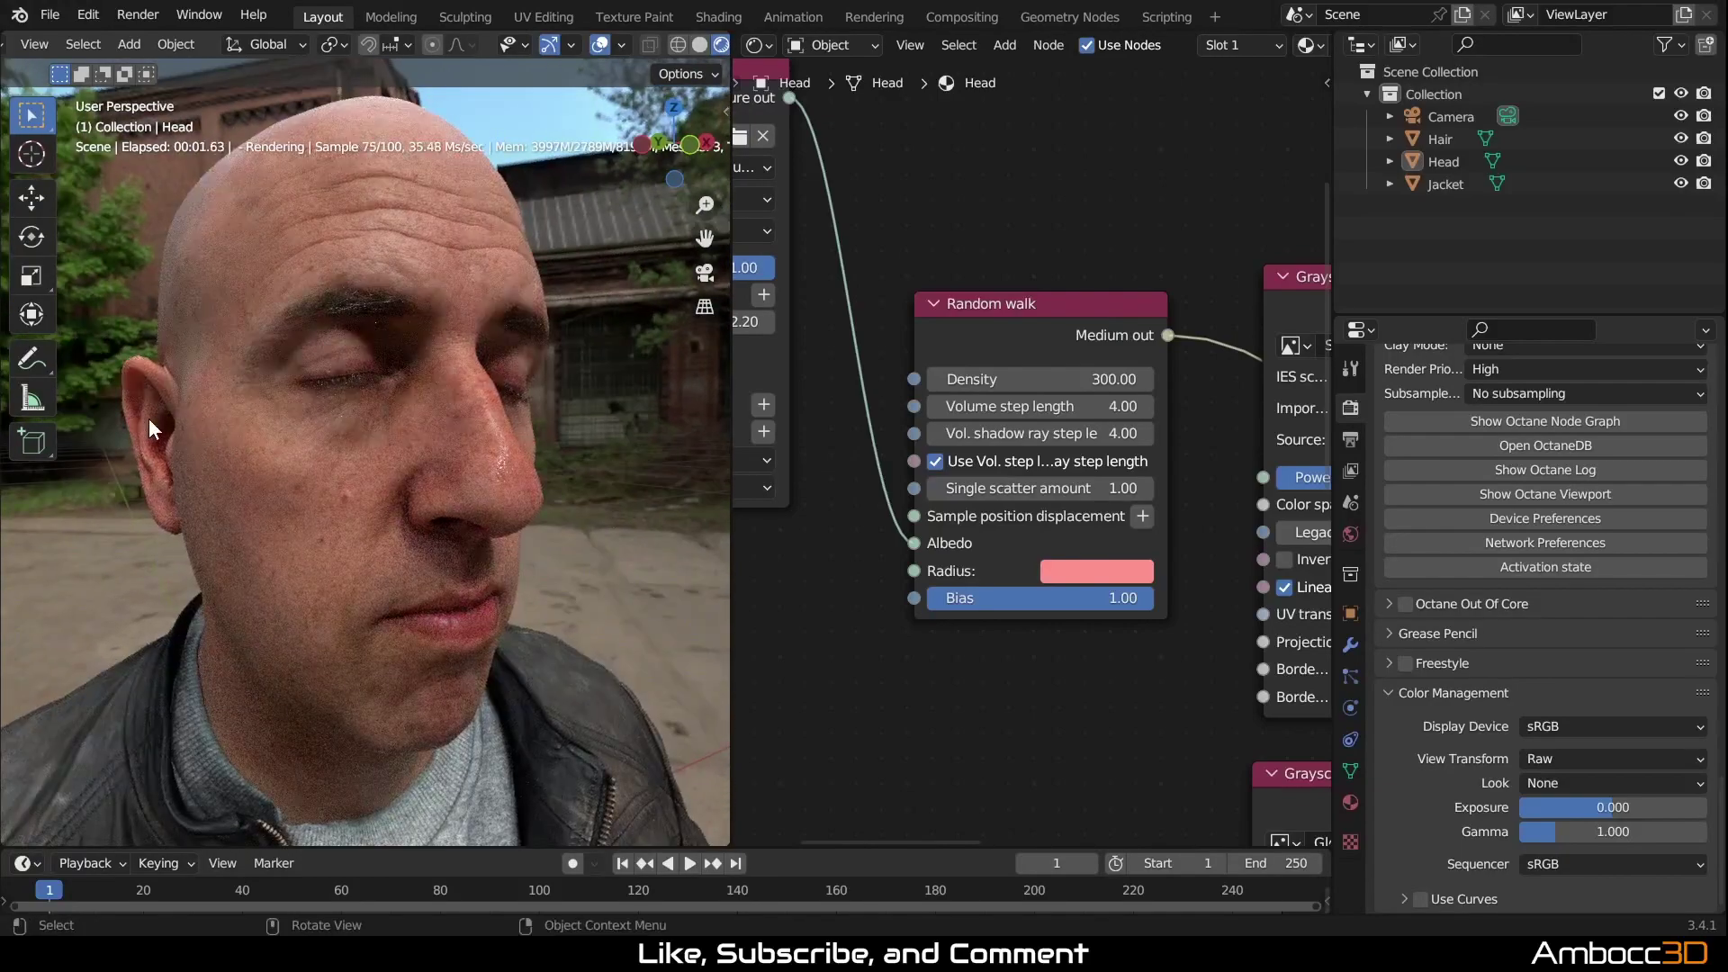
# Step: Compare the Random walk node's Density at 200 and 250, and return it to 300
pyautogui.click(1092, 382)
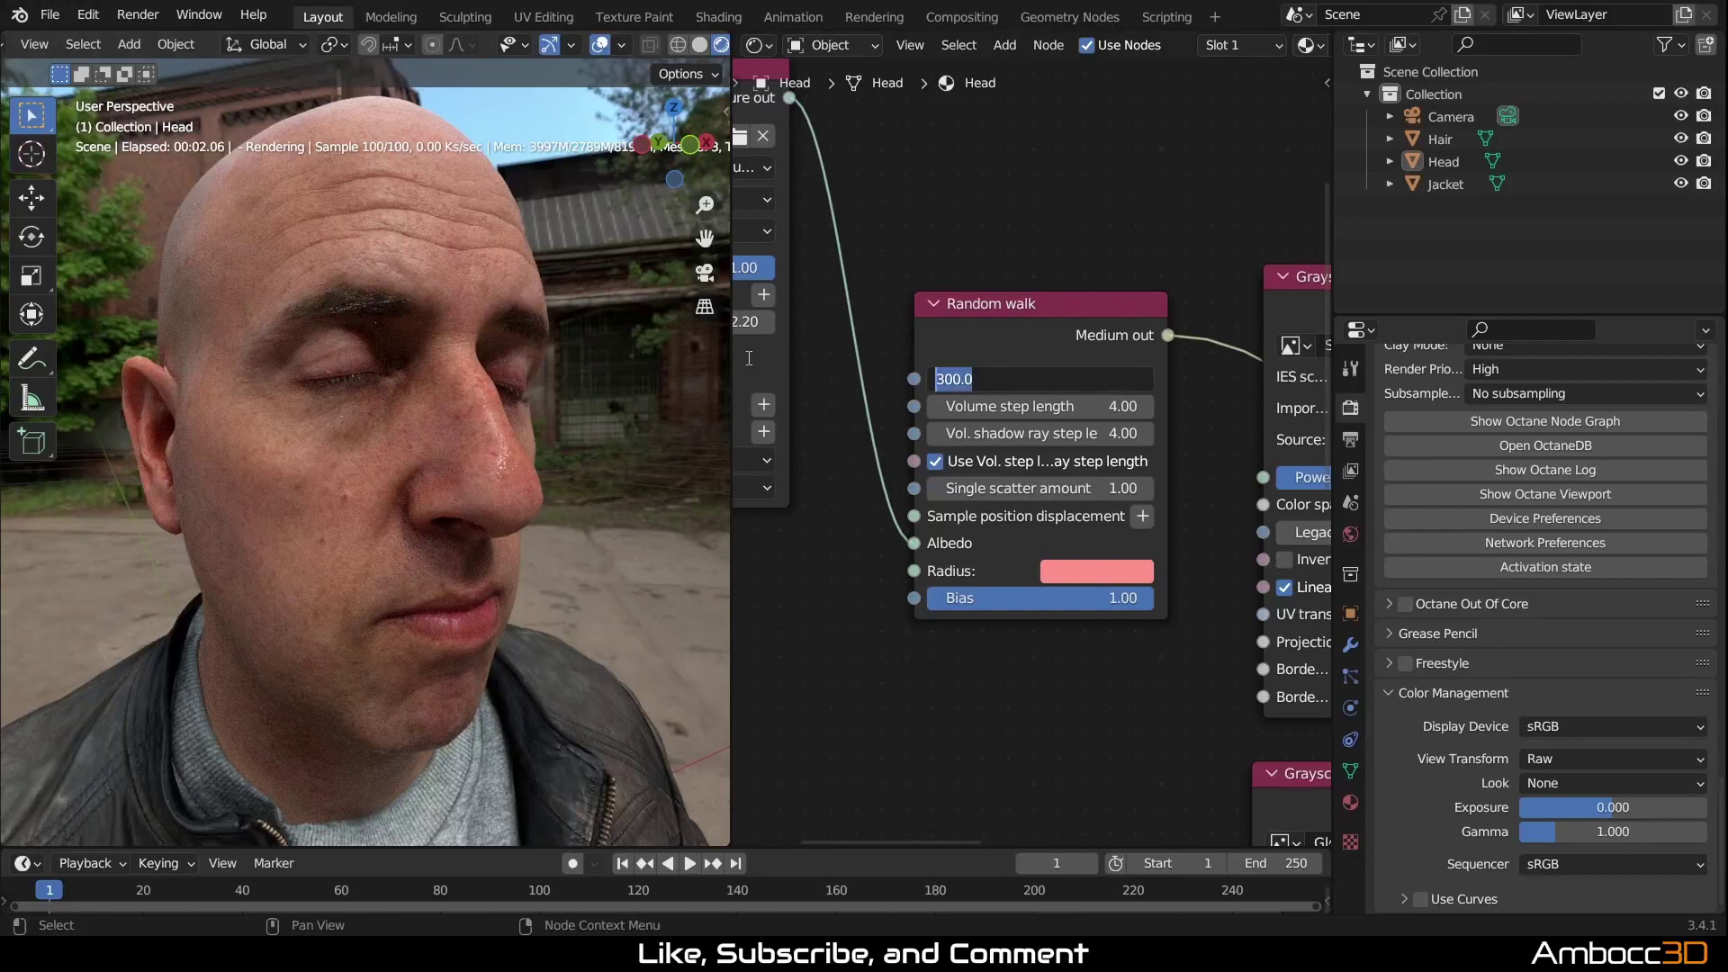
pyautogui.write('200')
pyautogui.press('Return')
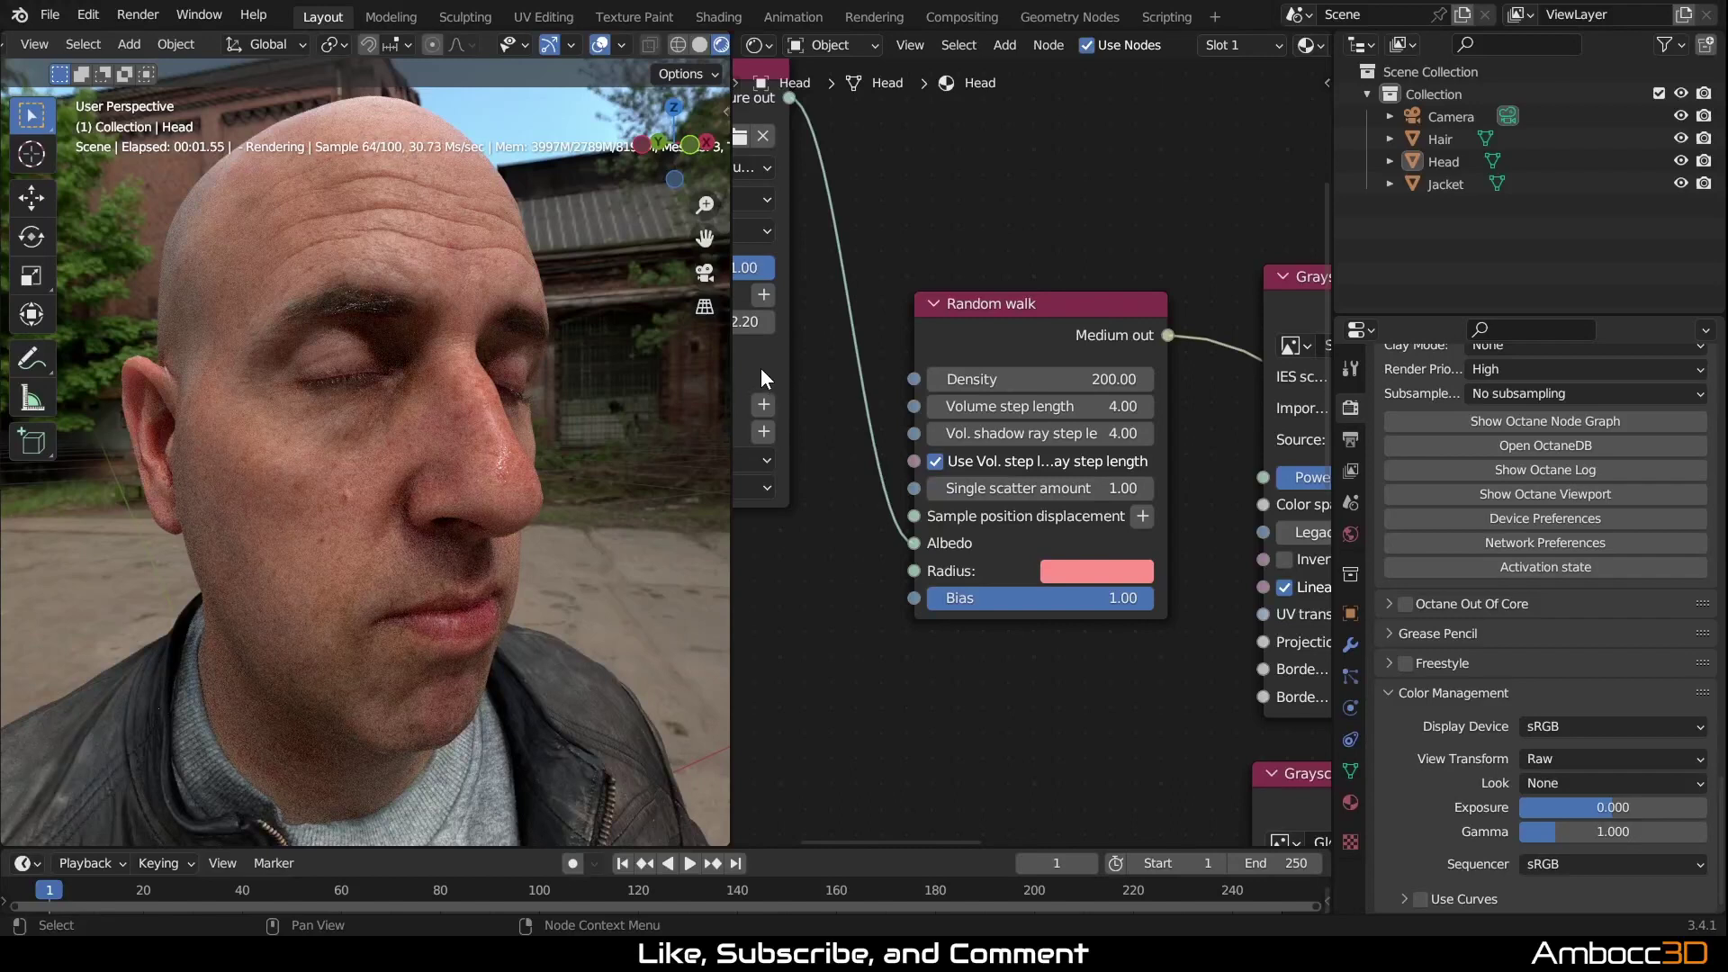
pyautogui.click(1035, 379)
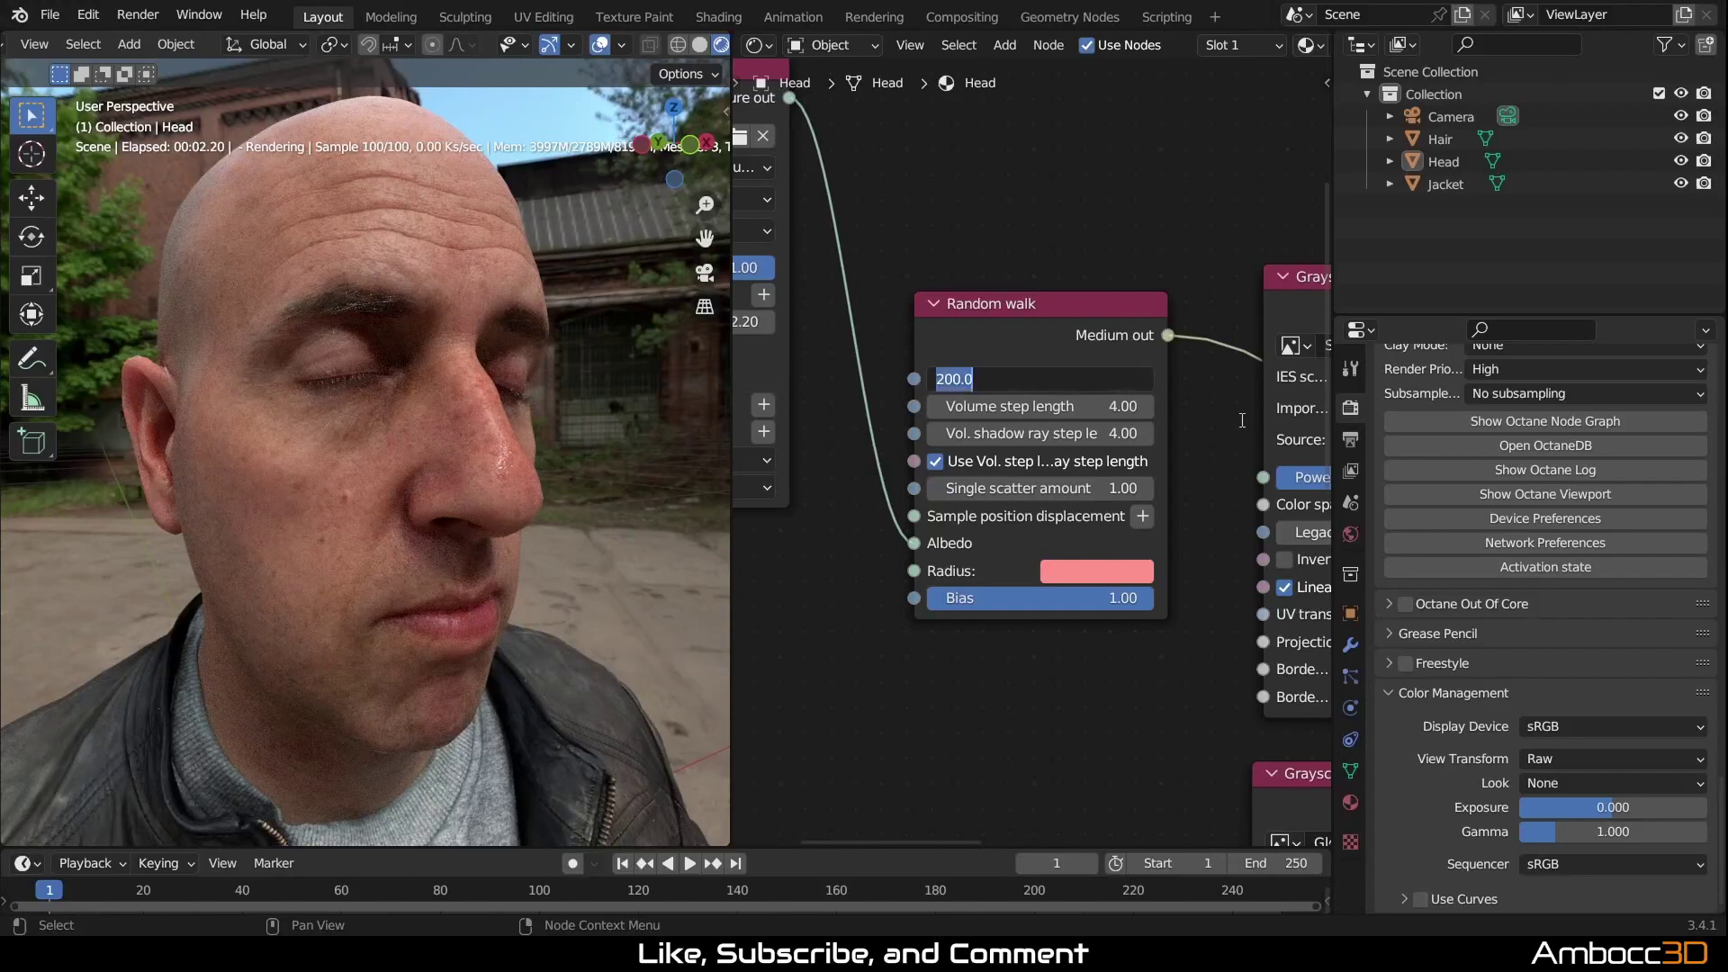
pyautogui.write('250')
pyautogui.press('Return')
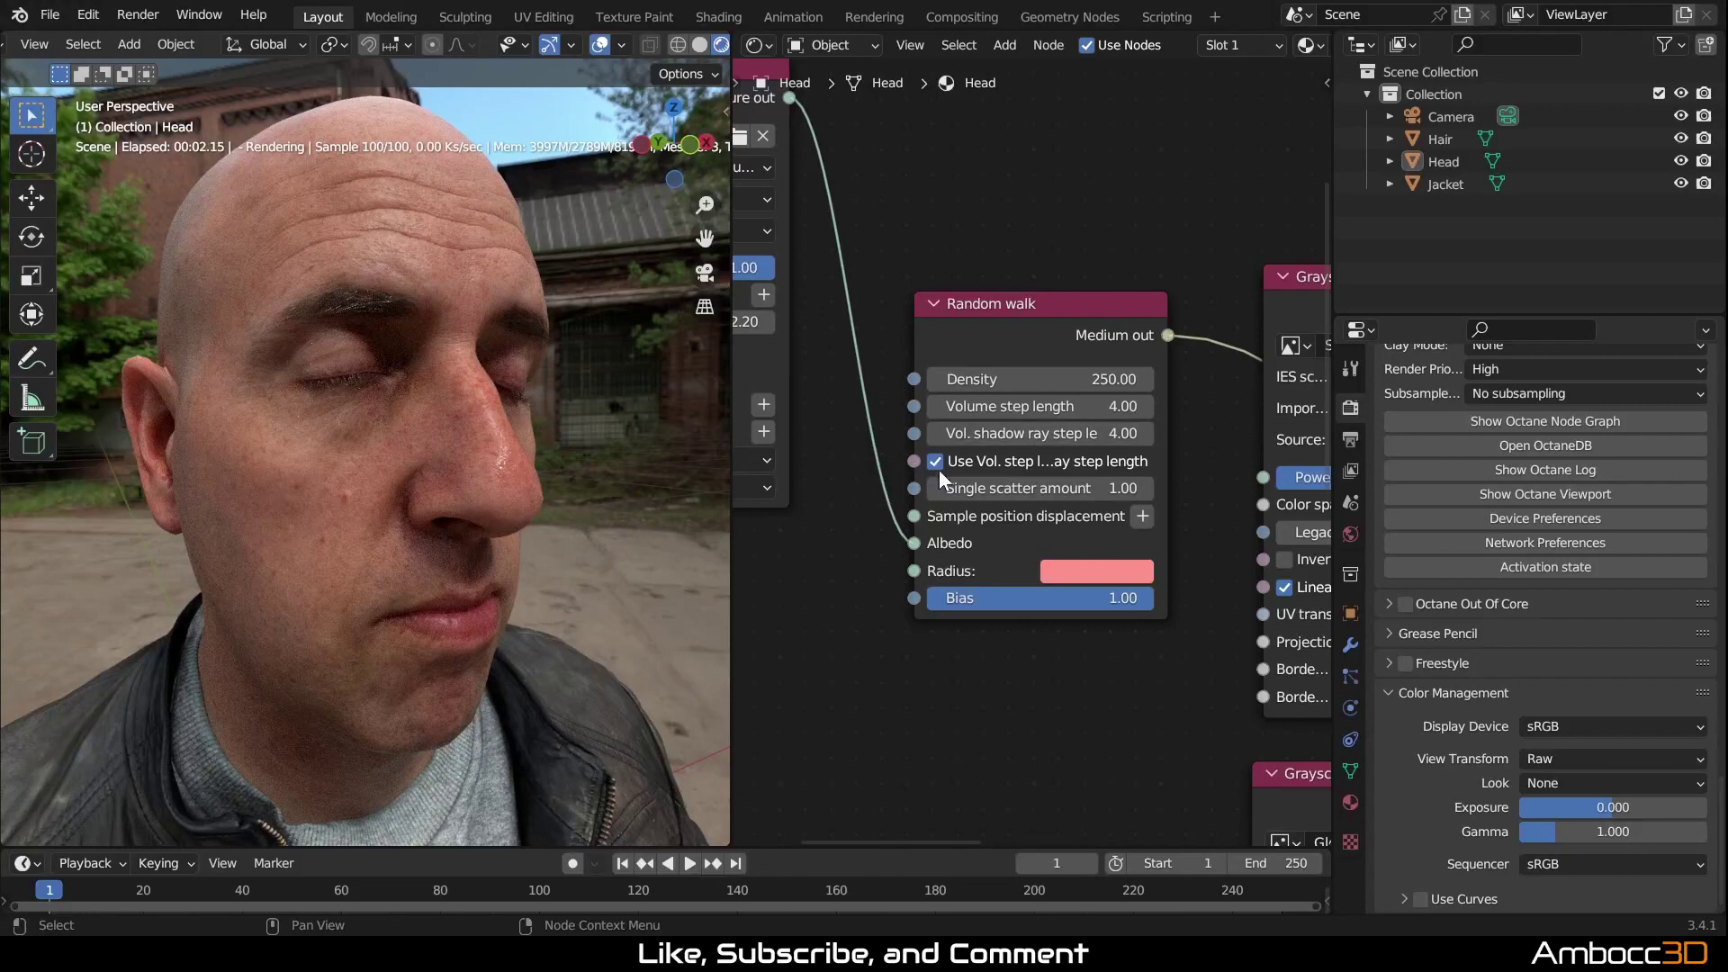
pyautogui.click(1034, 380)
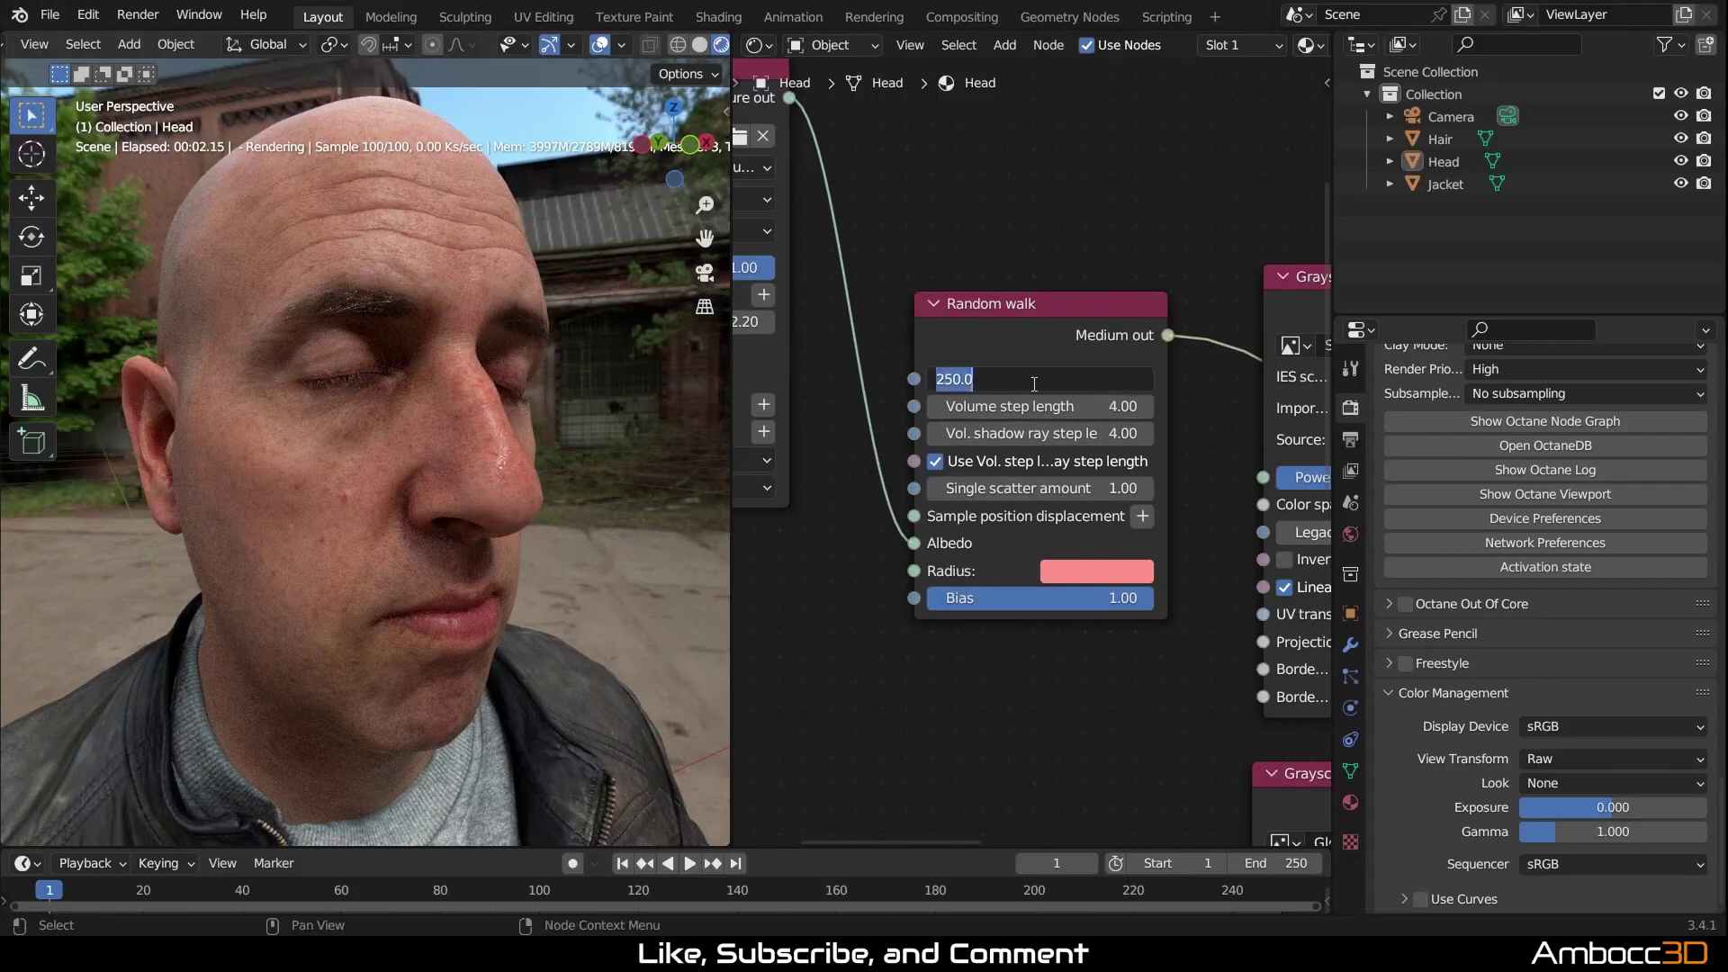
pyautogui.write('300')
pyautogui.press('Return')
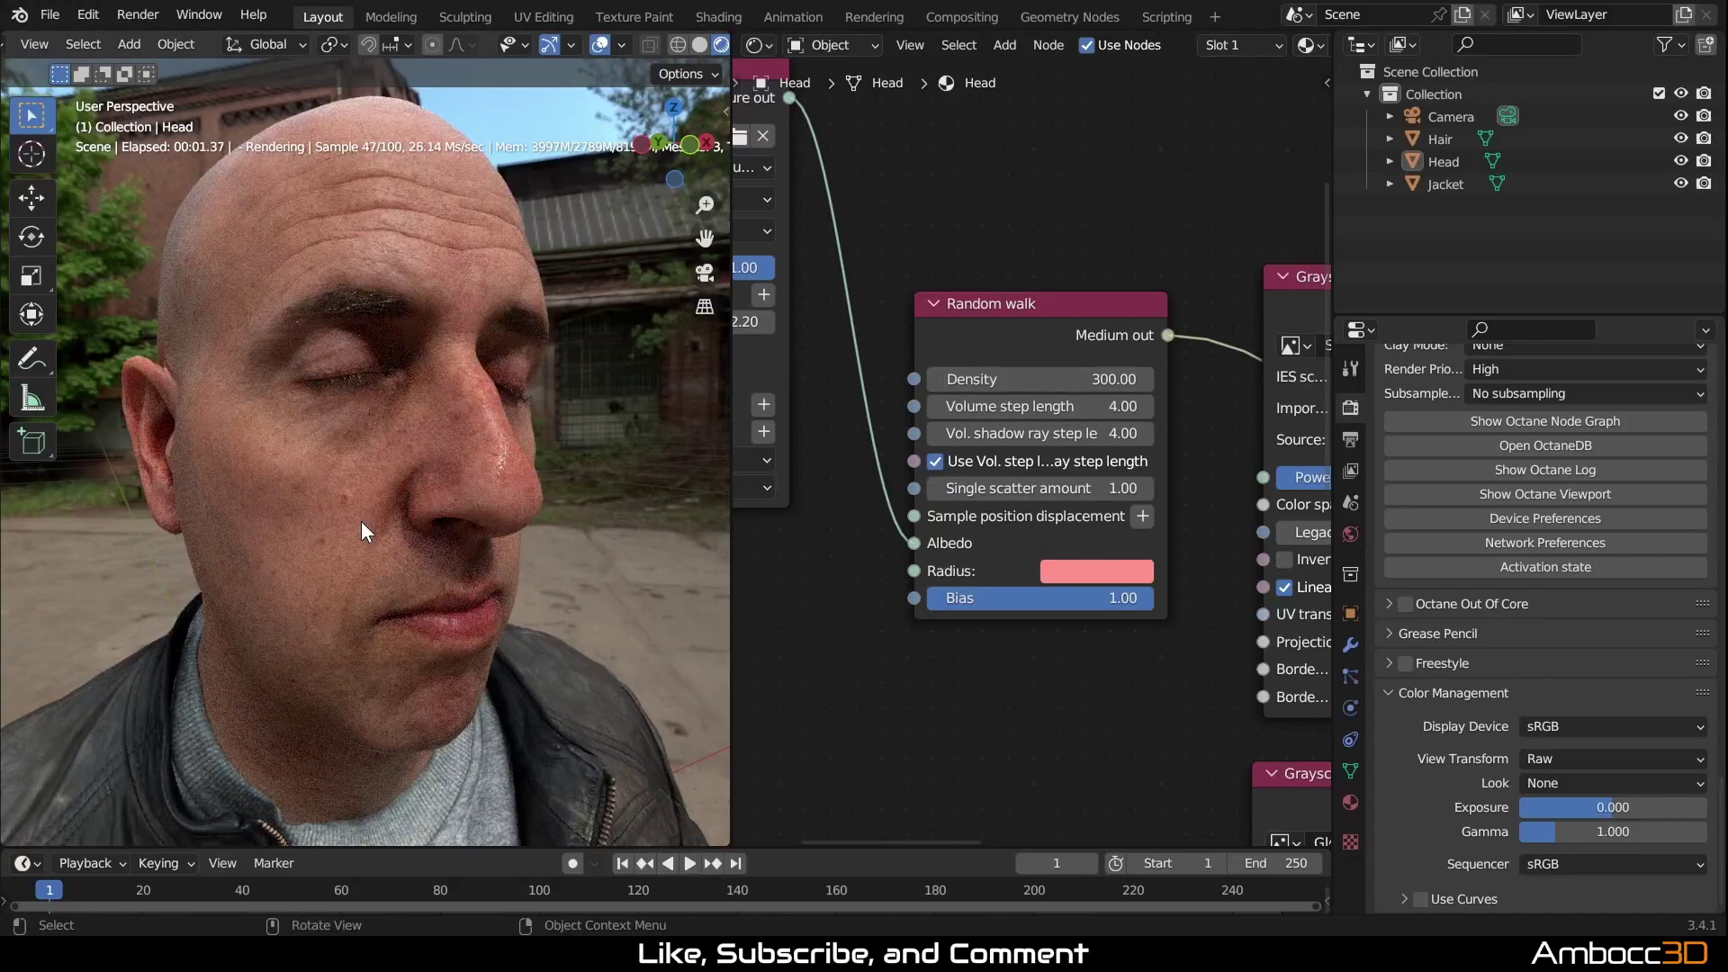
pyautogui.moveTo(403, 538); pyautogui.dragTo(452, 520, button='middle')
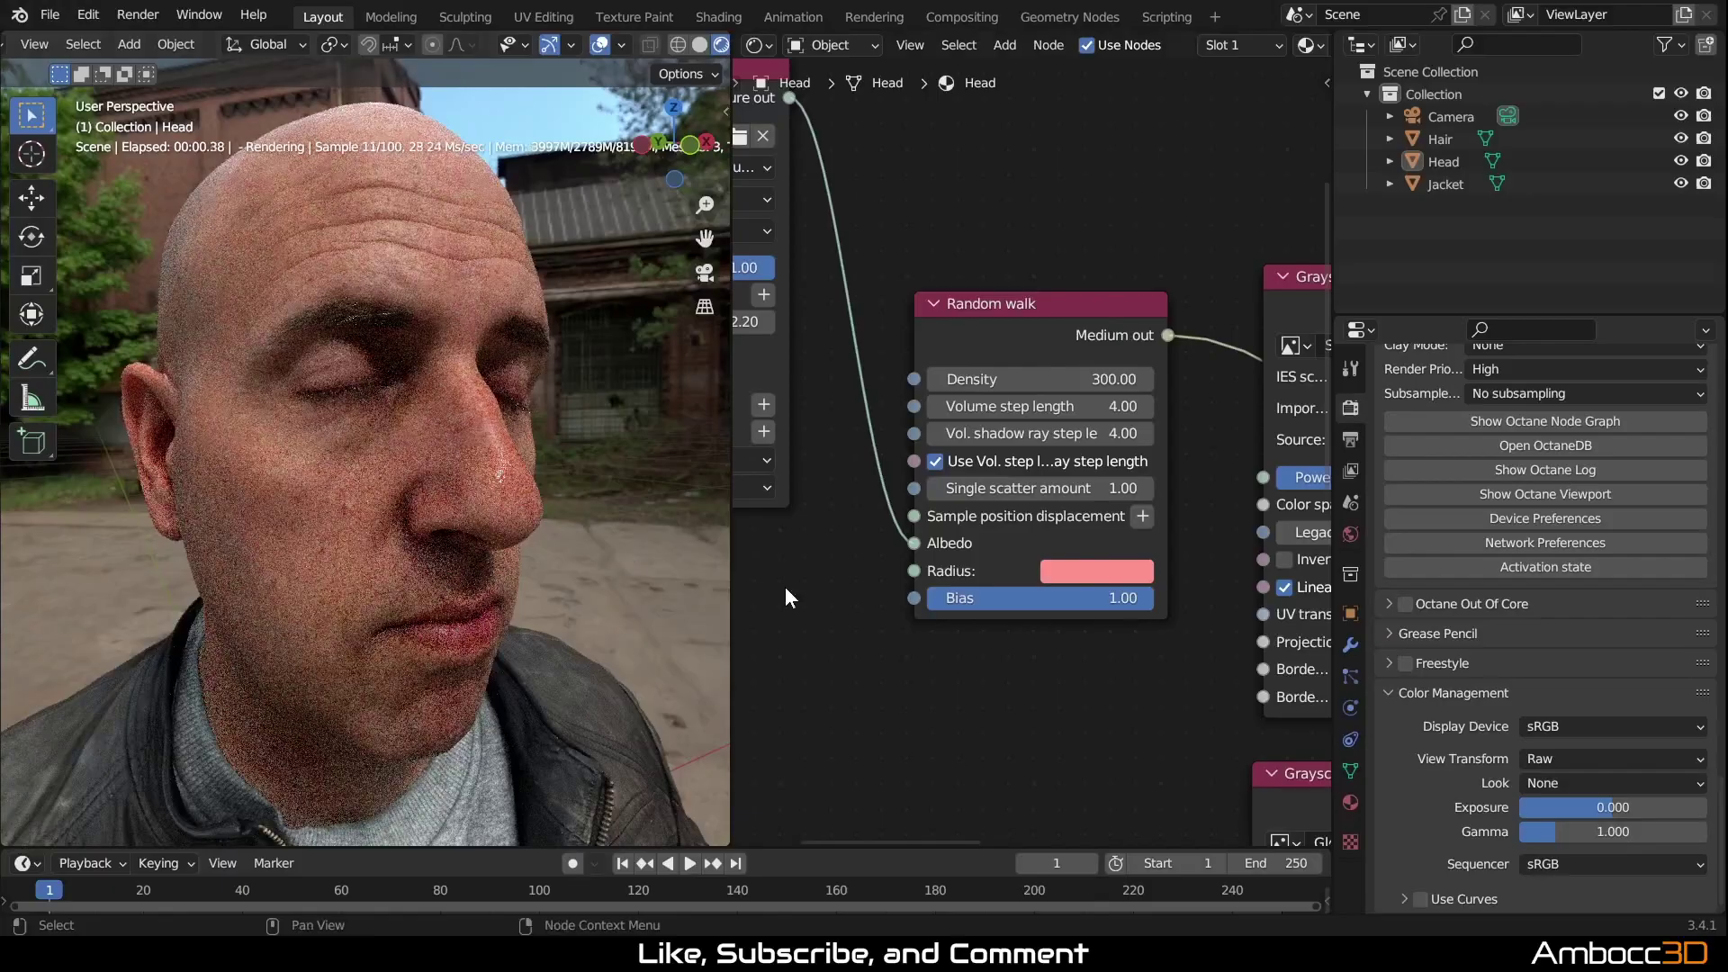
# Step: Try the Random walk node's Radius colour with saturation 0, and set its saturation to 0.7
pyautogui.click(1121, 574)
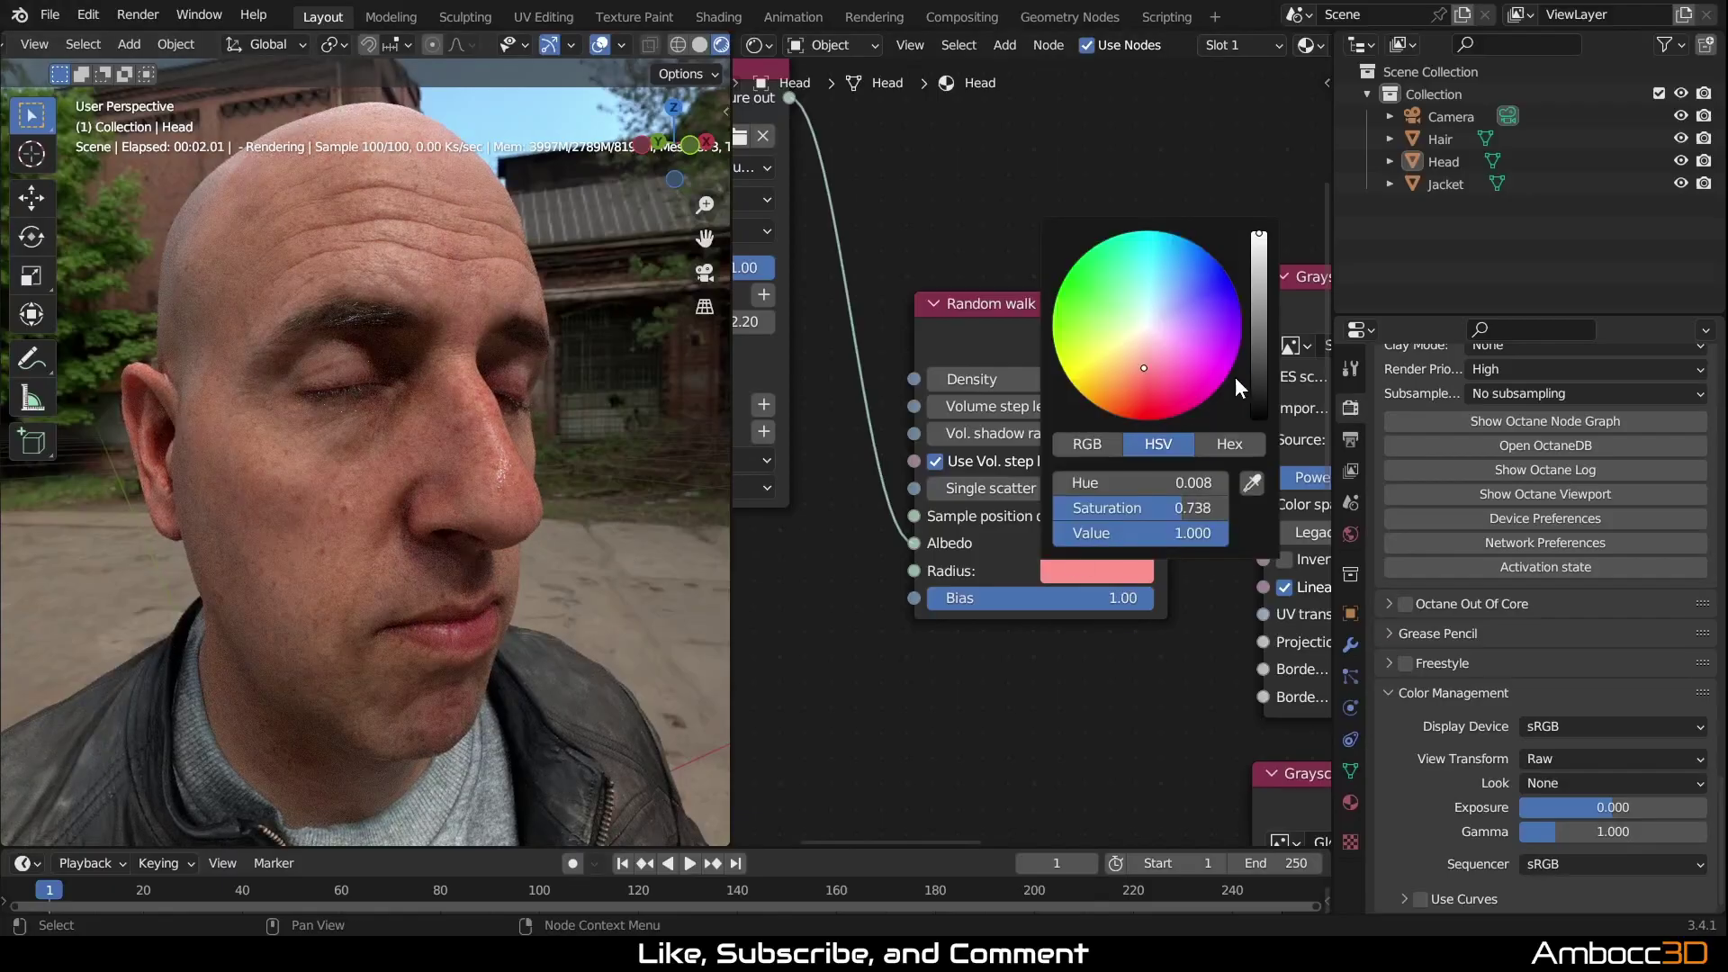
pyautogui.moveTo(1169, 502); pyautogui.dragTo(1053, 502)
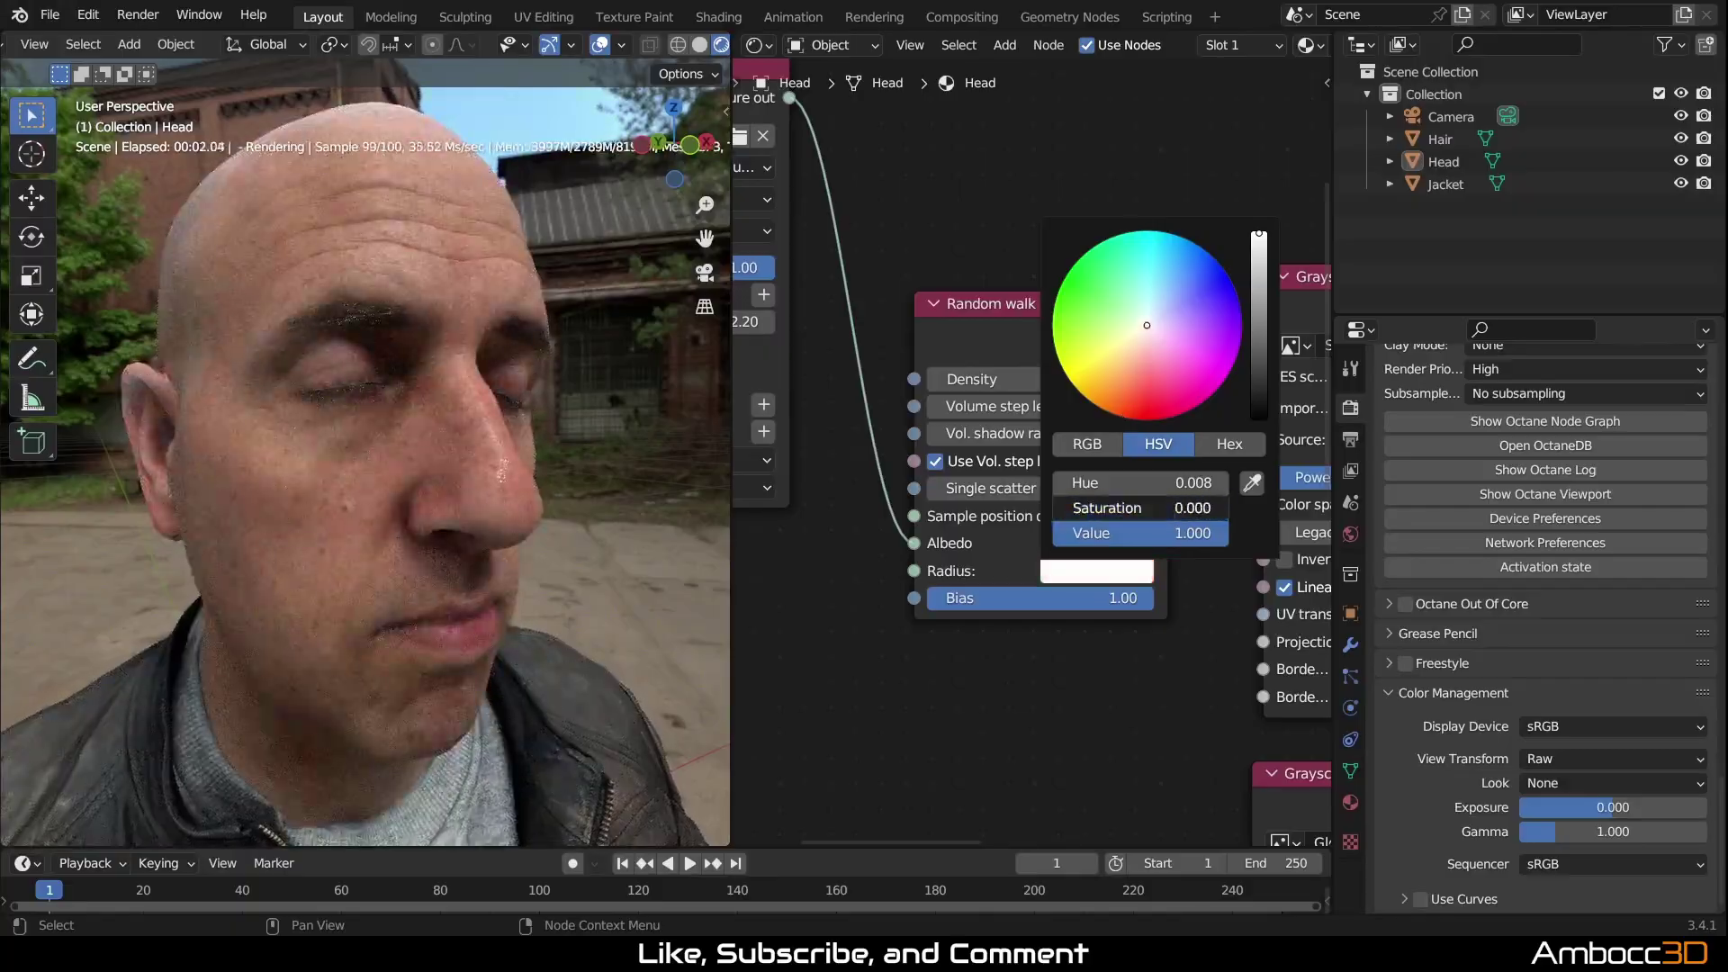
pyautogui.moveTo(1053, 502); pyautogui.dragTo(1175, 510)
pyautogui.click(1181, 511)
pyautogui.write('.7')
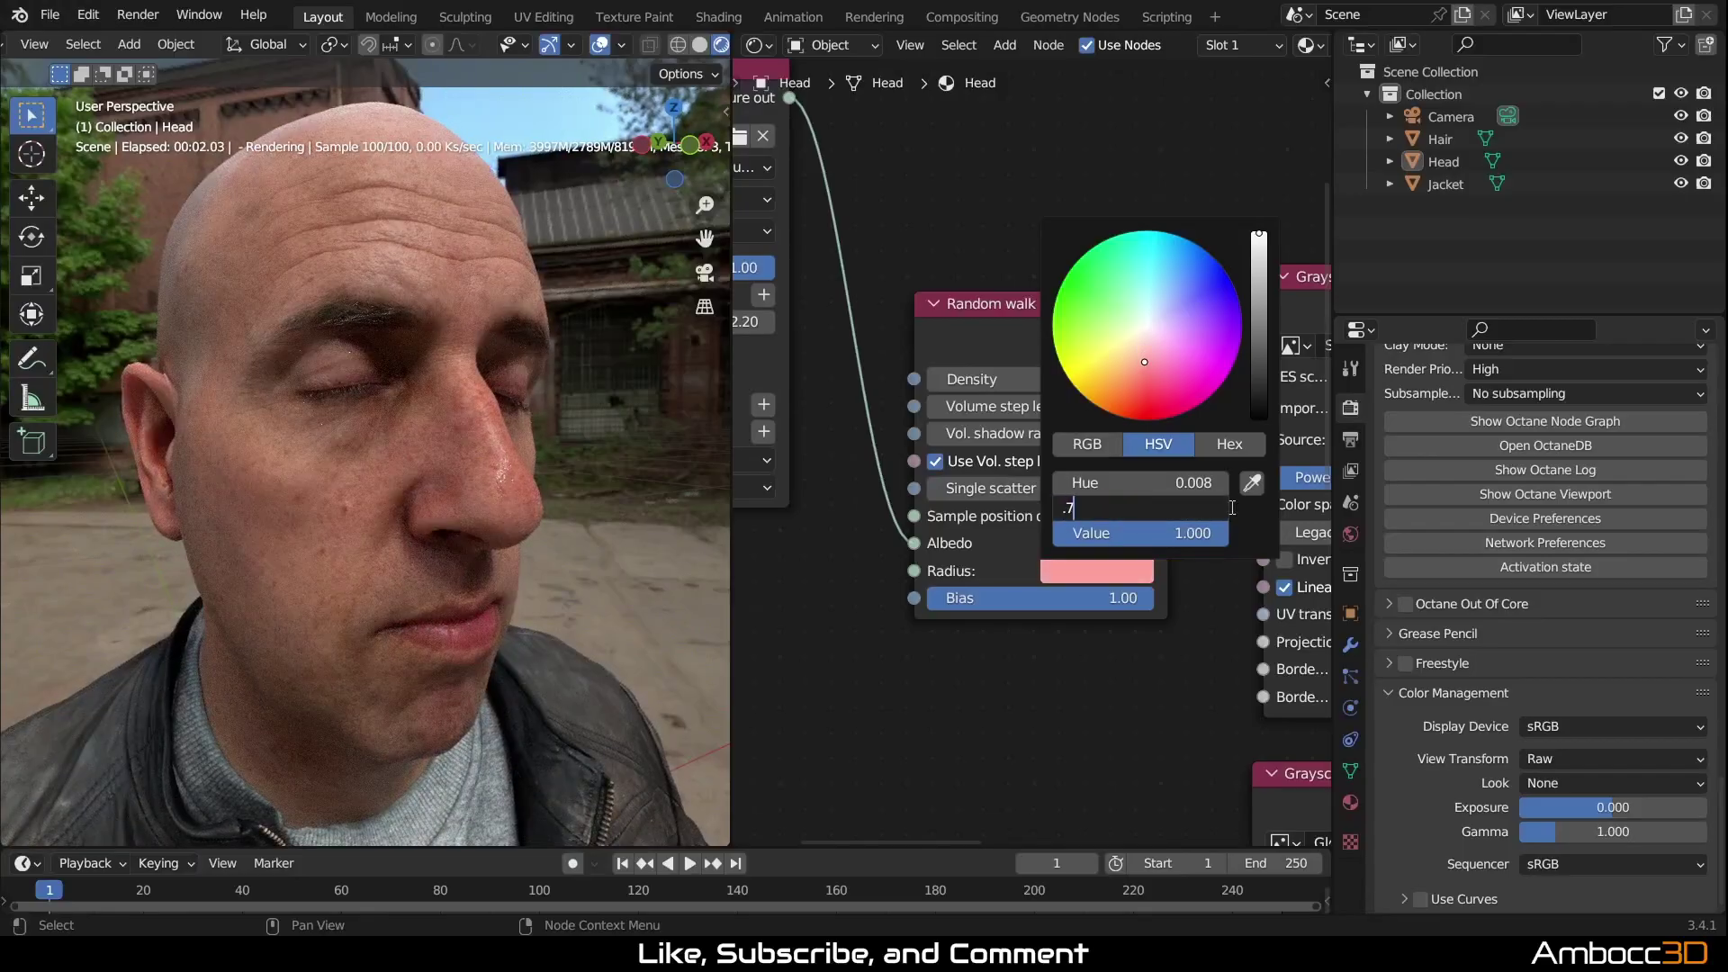
pyautogui.press('Return')
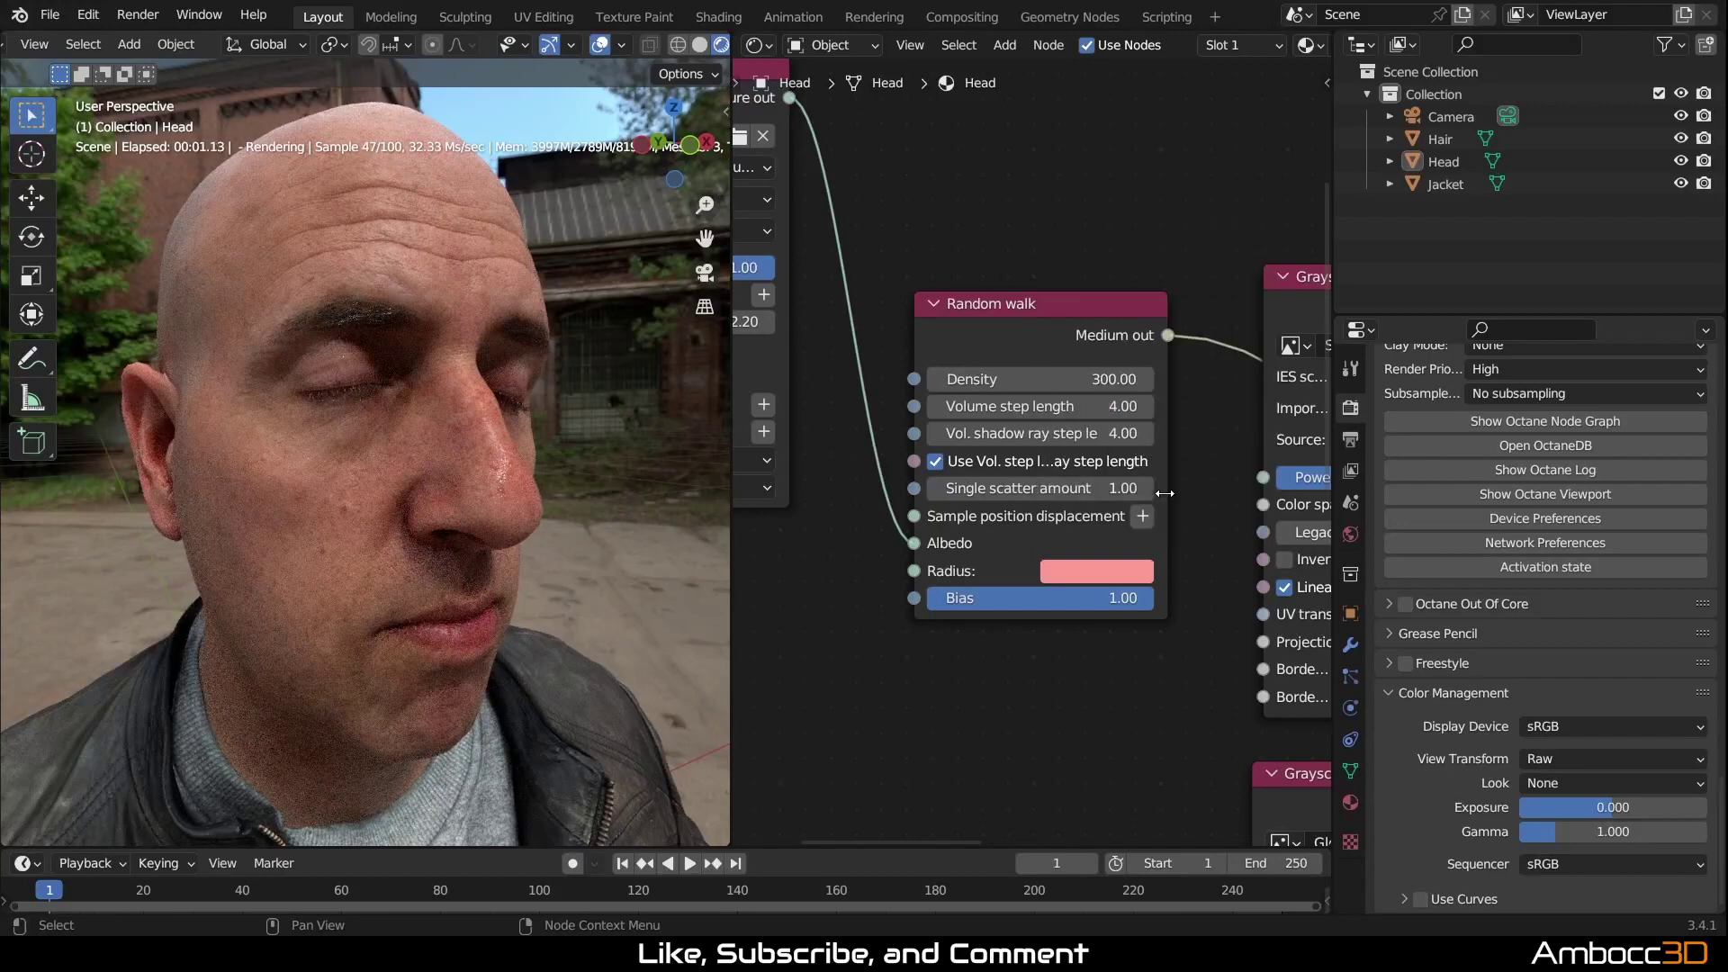
pyautogui.click(1132, 571)
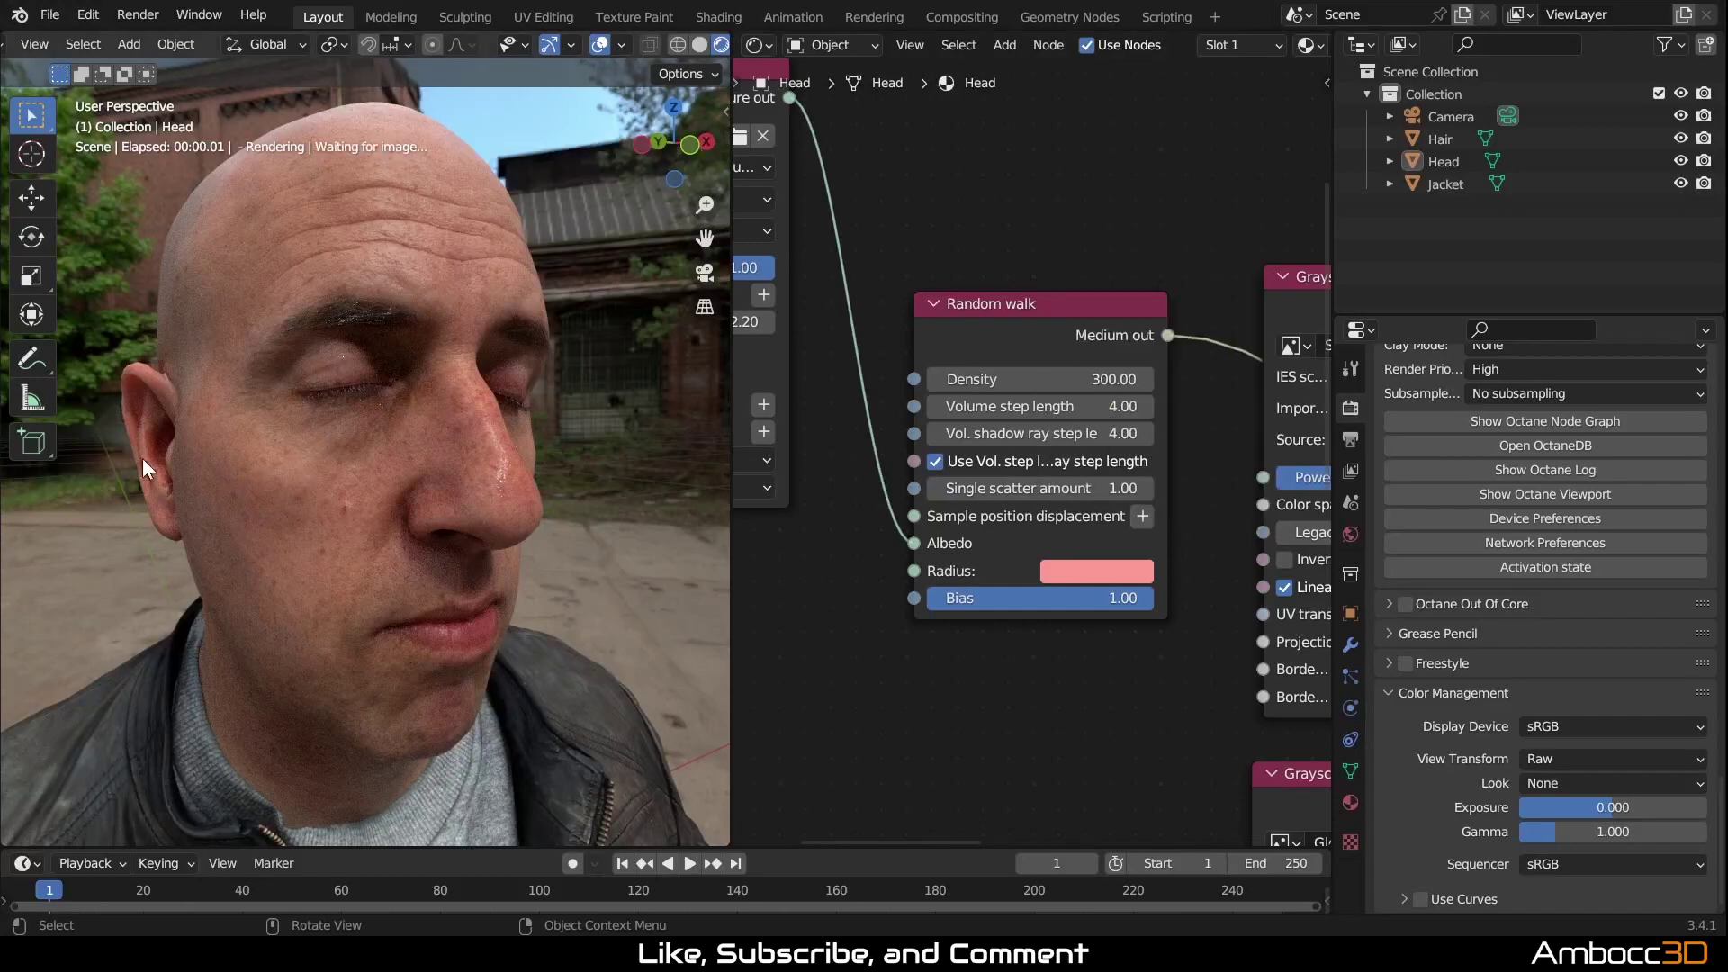
pyautogui.moveTo(443, 576); pyautogui.dragTo(478, 576, button='middle')
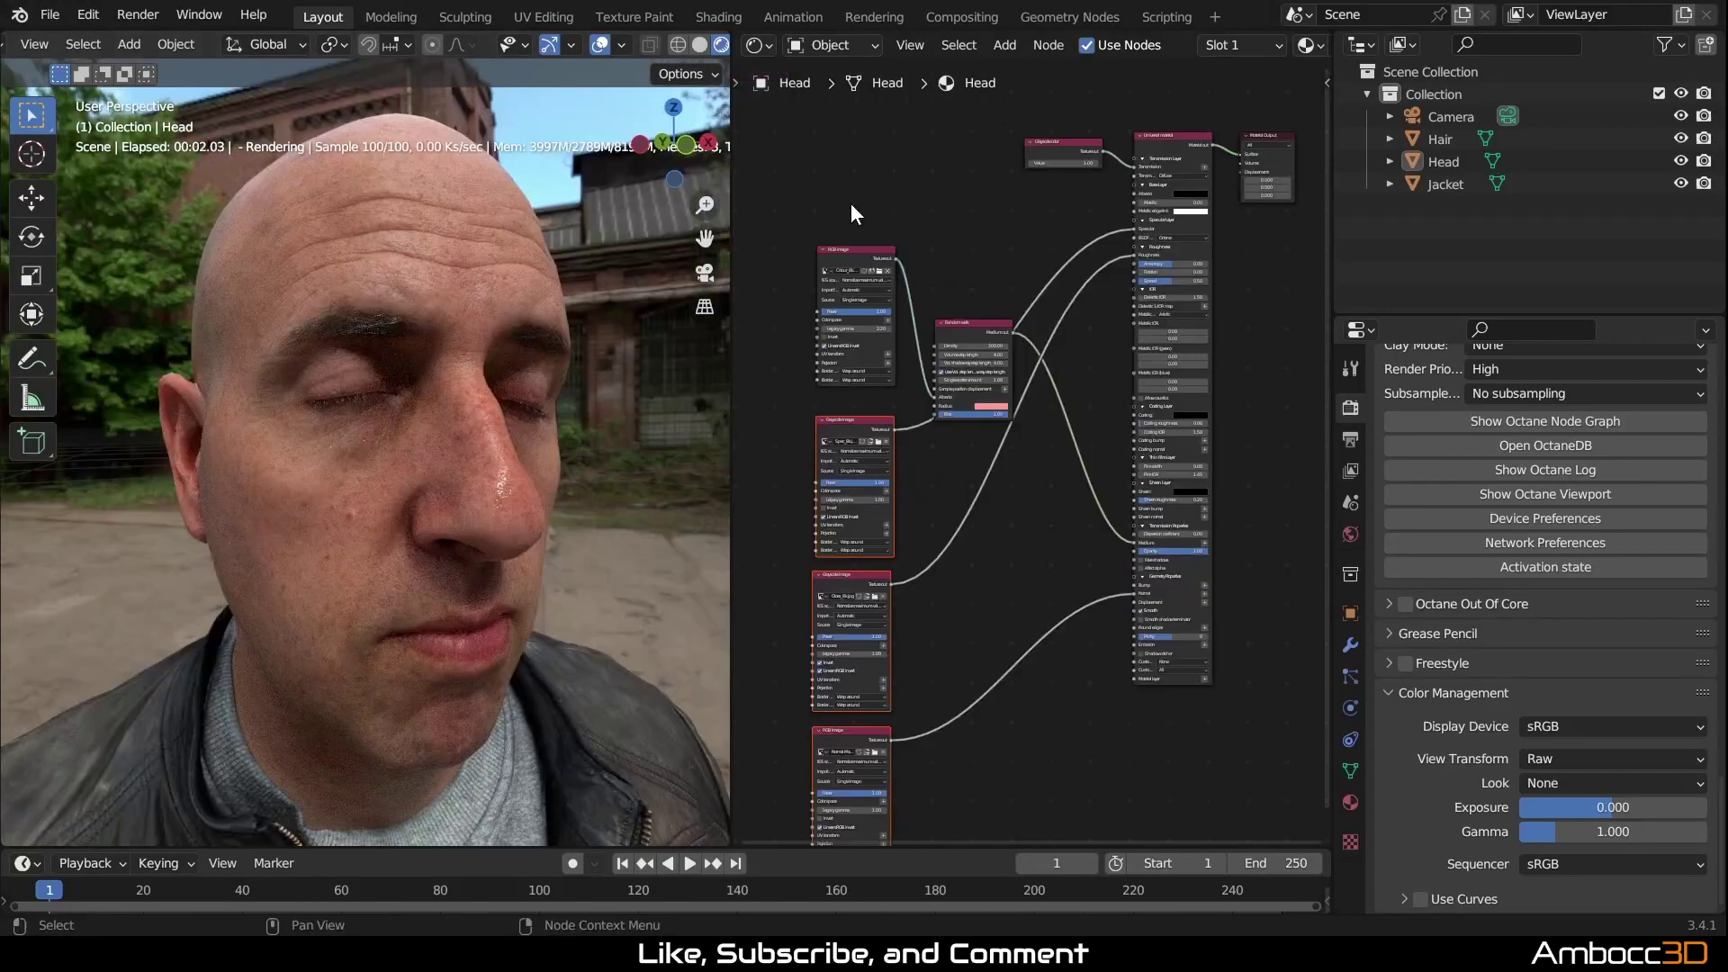
# Step: Examine the head material's connections between the image textures, Random walk, Grayscale color and Universal material nodes, along with the rendered skin
pyautogui.click(982, 284)
pyautogui.moveTo(834, 186); pyautogui.dragTo(977, 259)
pyautogui.scroll(4, 1032, 500)
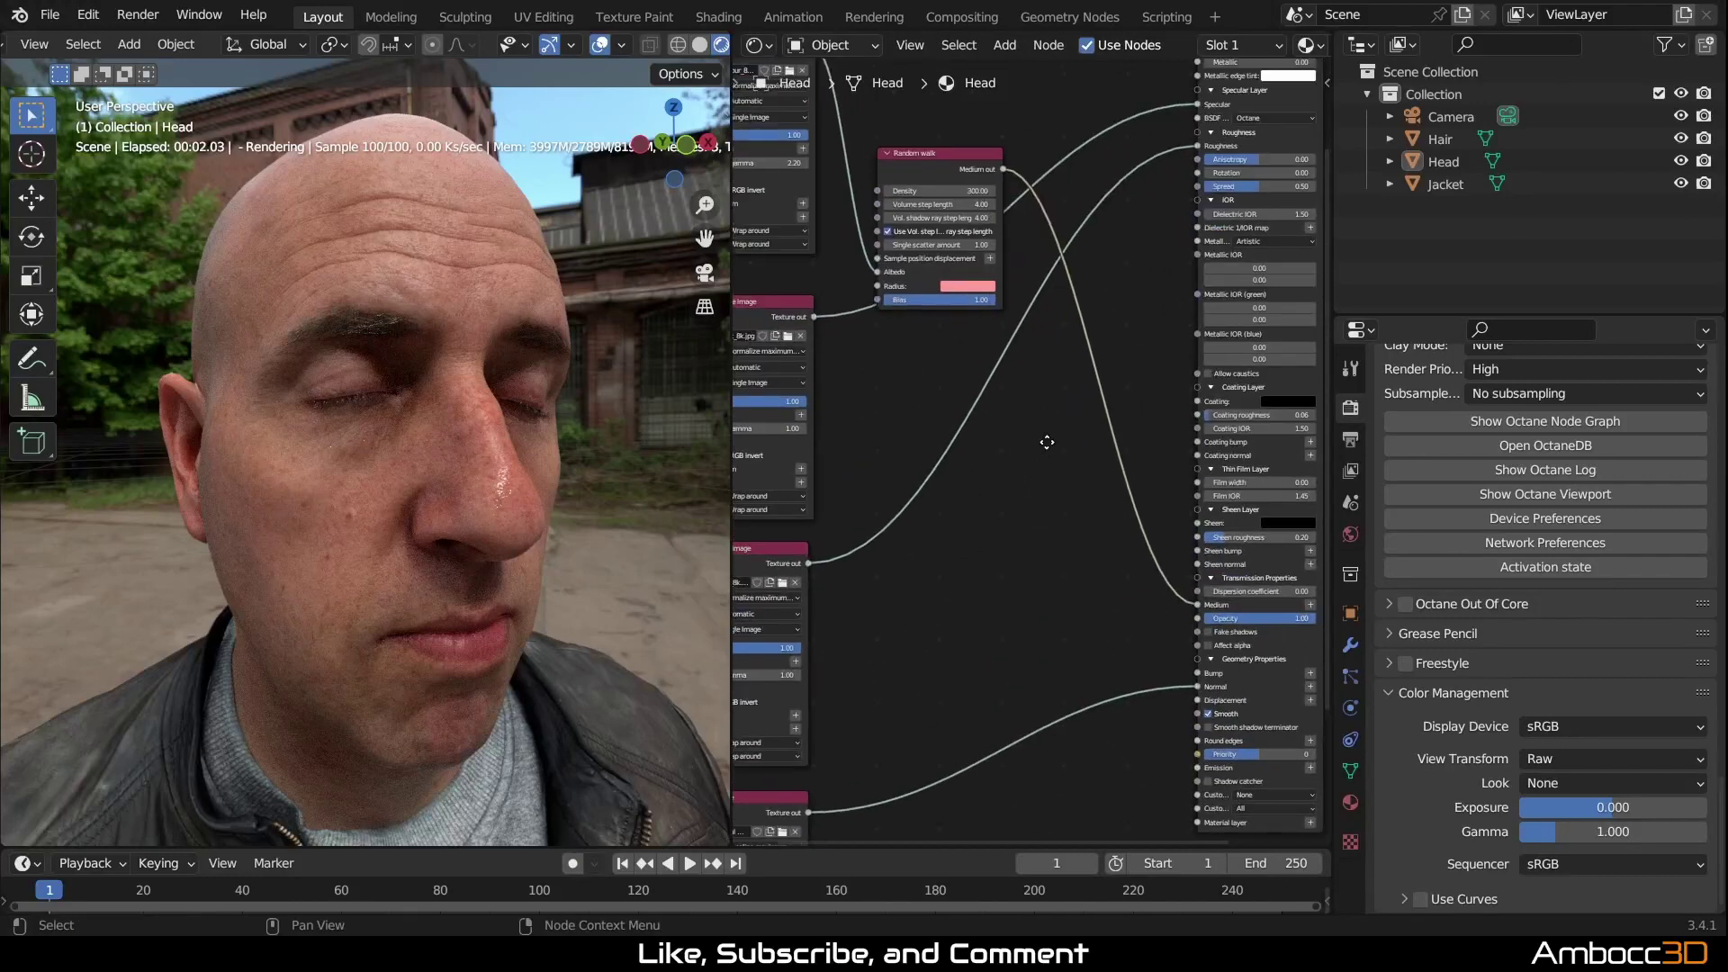
pyautogui.moveTo(1105, 528); pyautogui.dragTo(1107, 568, button='middle')
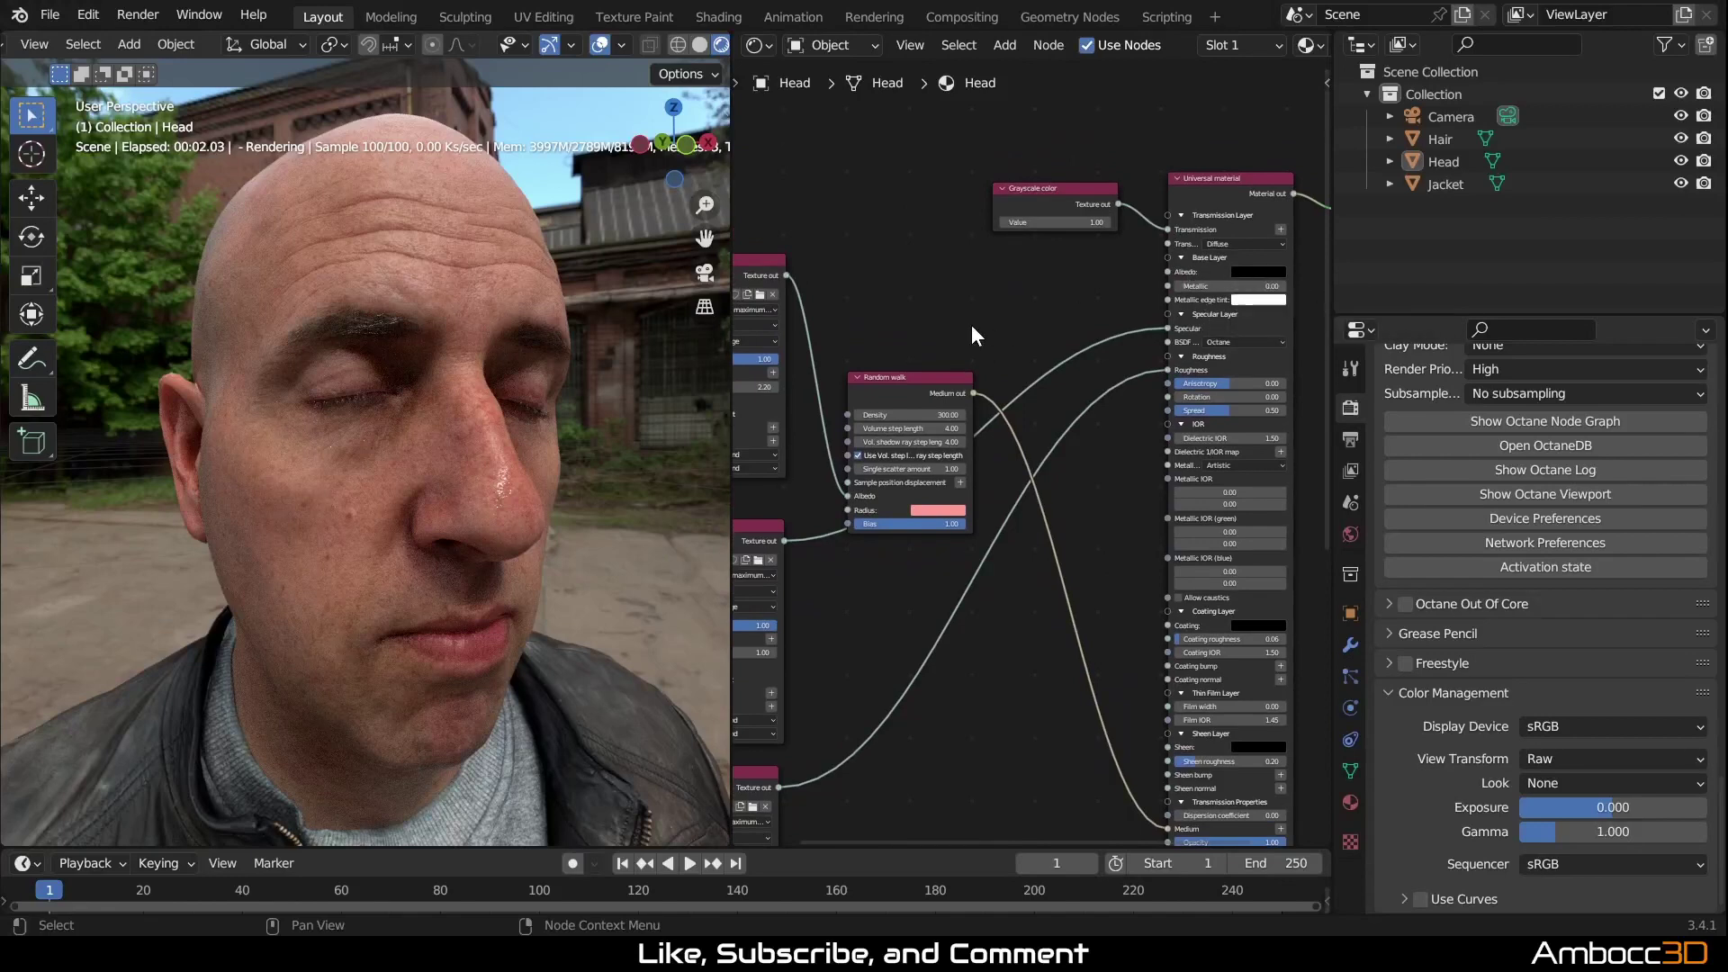
pyautogui.moveTo(879, 332); pyautogui.dragTo(1020, 344, button='middle')
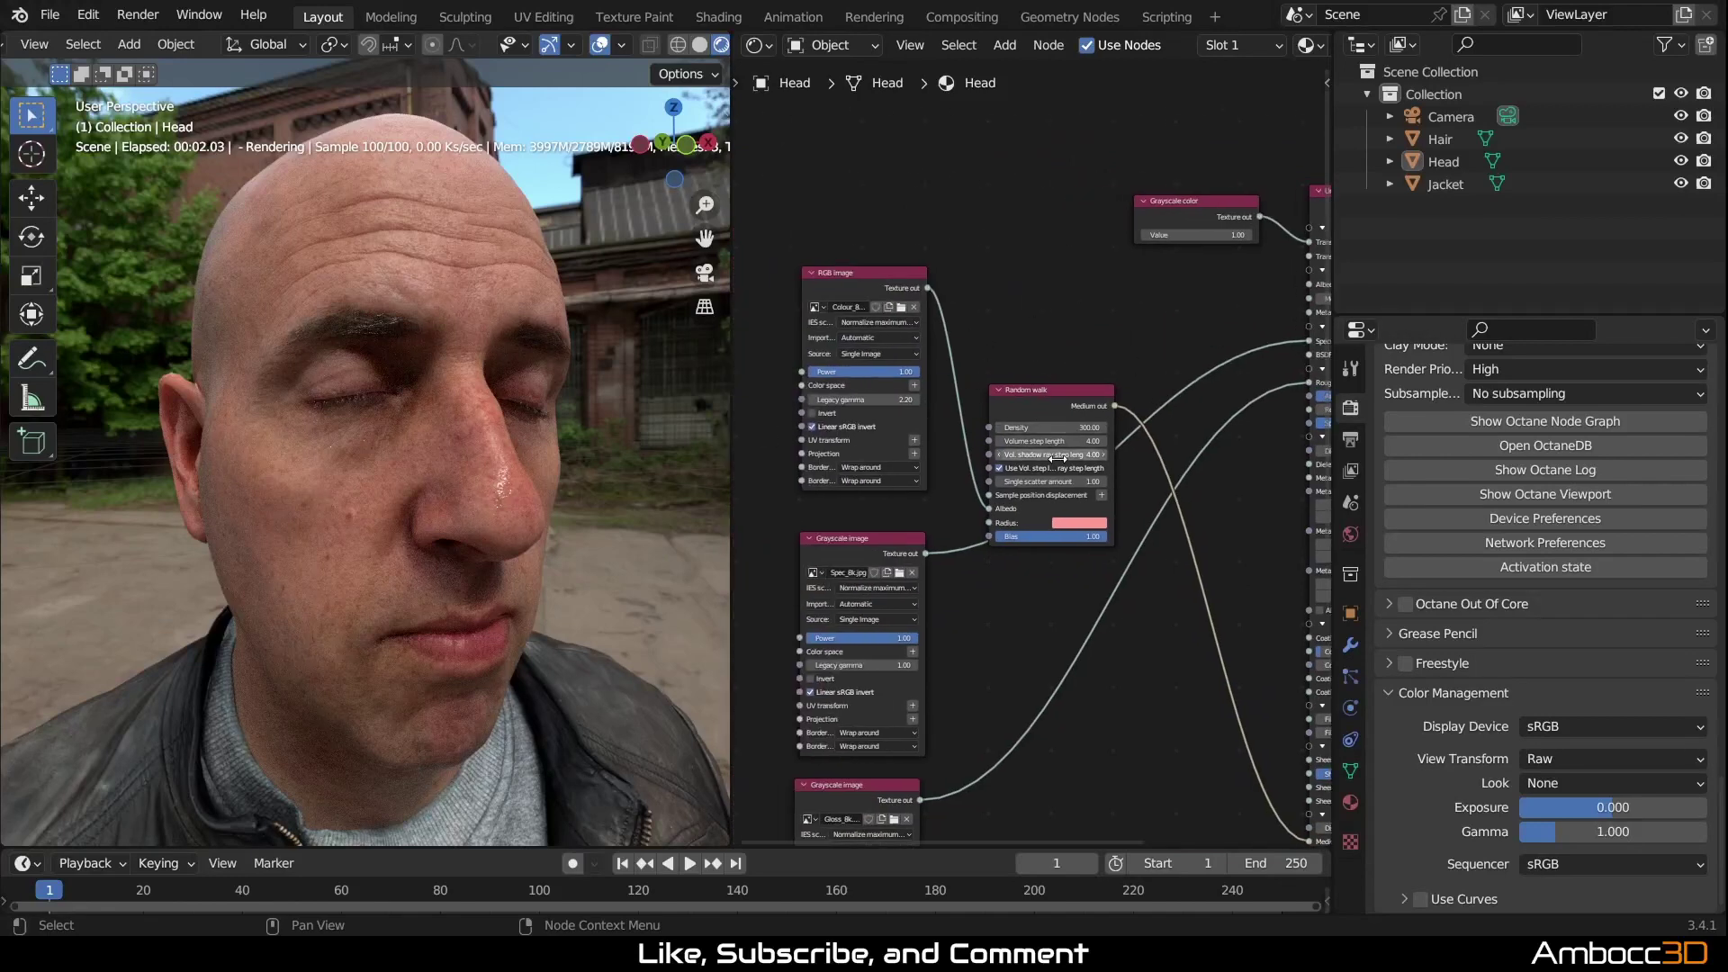
pyautogui.moveTo(1145, 328); pyautogui.dragTo(980, 356, button='middle')
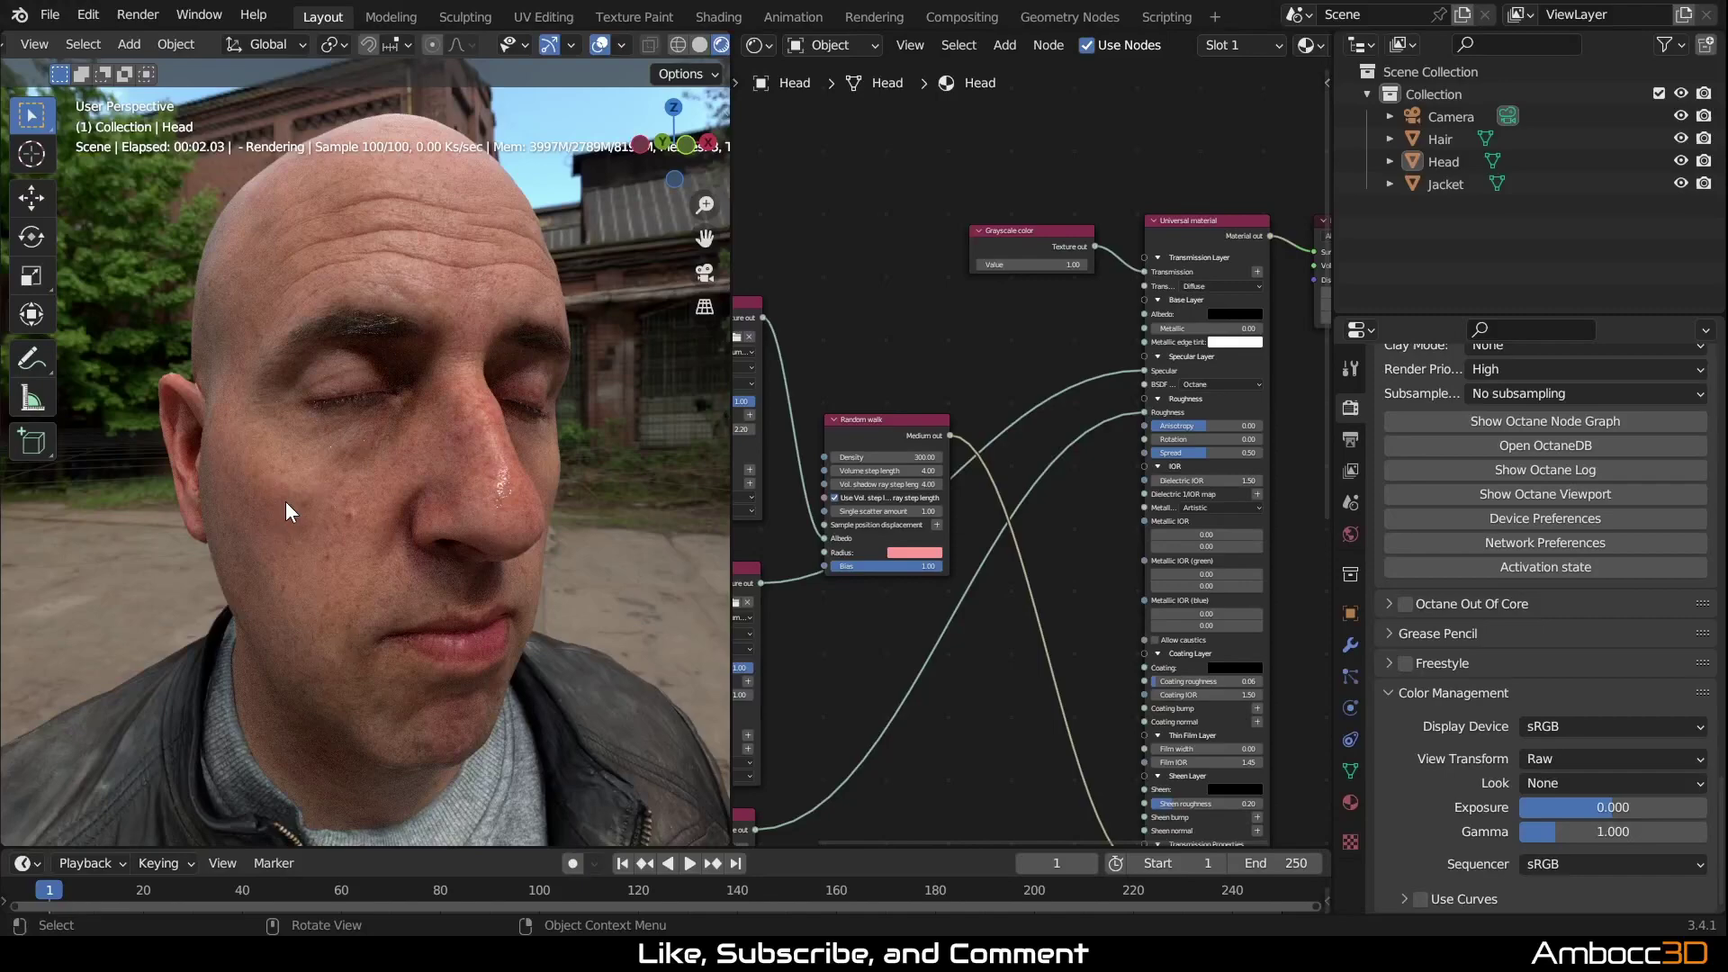
pyautogui.moveTo(293, 457); pyautogui.dragTo(420, 543, button='middle')
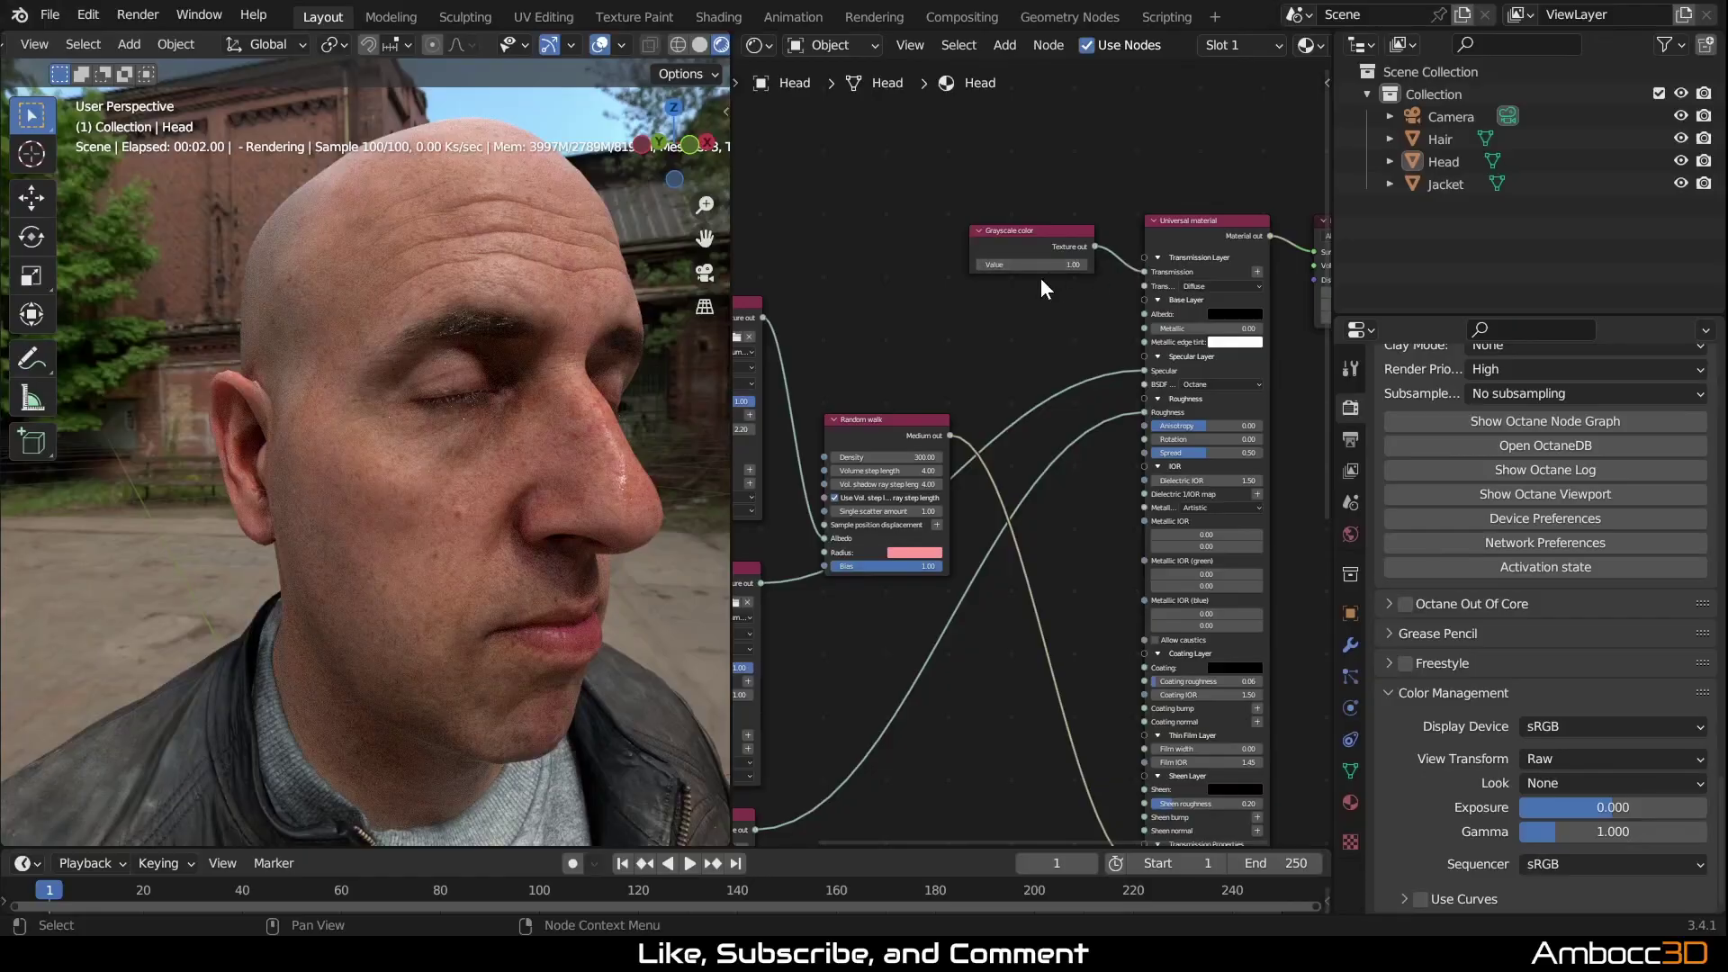
pyautogui.moveTo(1043, 264)
pyautogui.mouseDown()
pyautogui.moveTo(612, 264)
pyautogui.moveTo(1051, 261)
pyautogui.mouseUp()
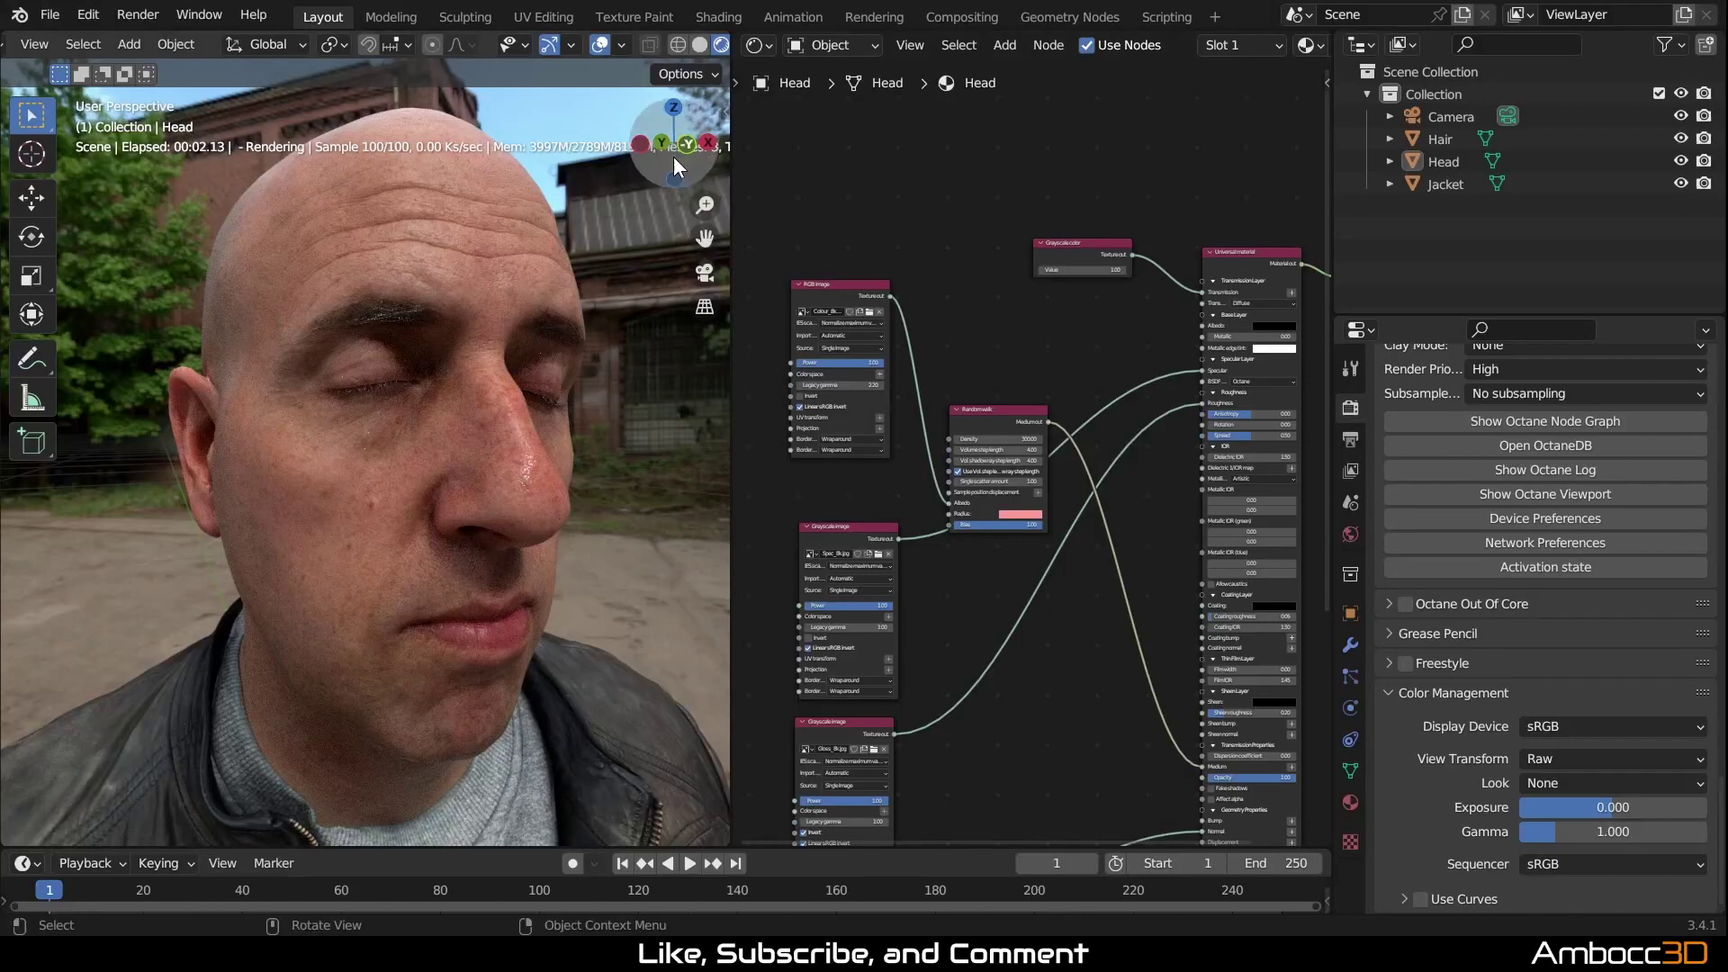
# Step: Save the current scene file
pyautogui.click(43, 18)
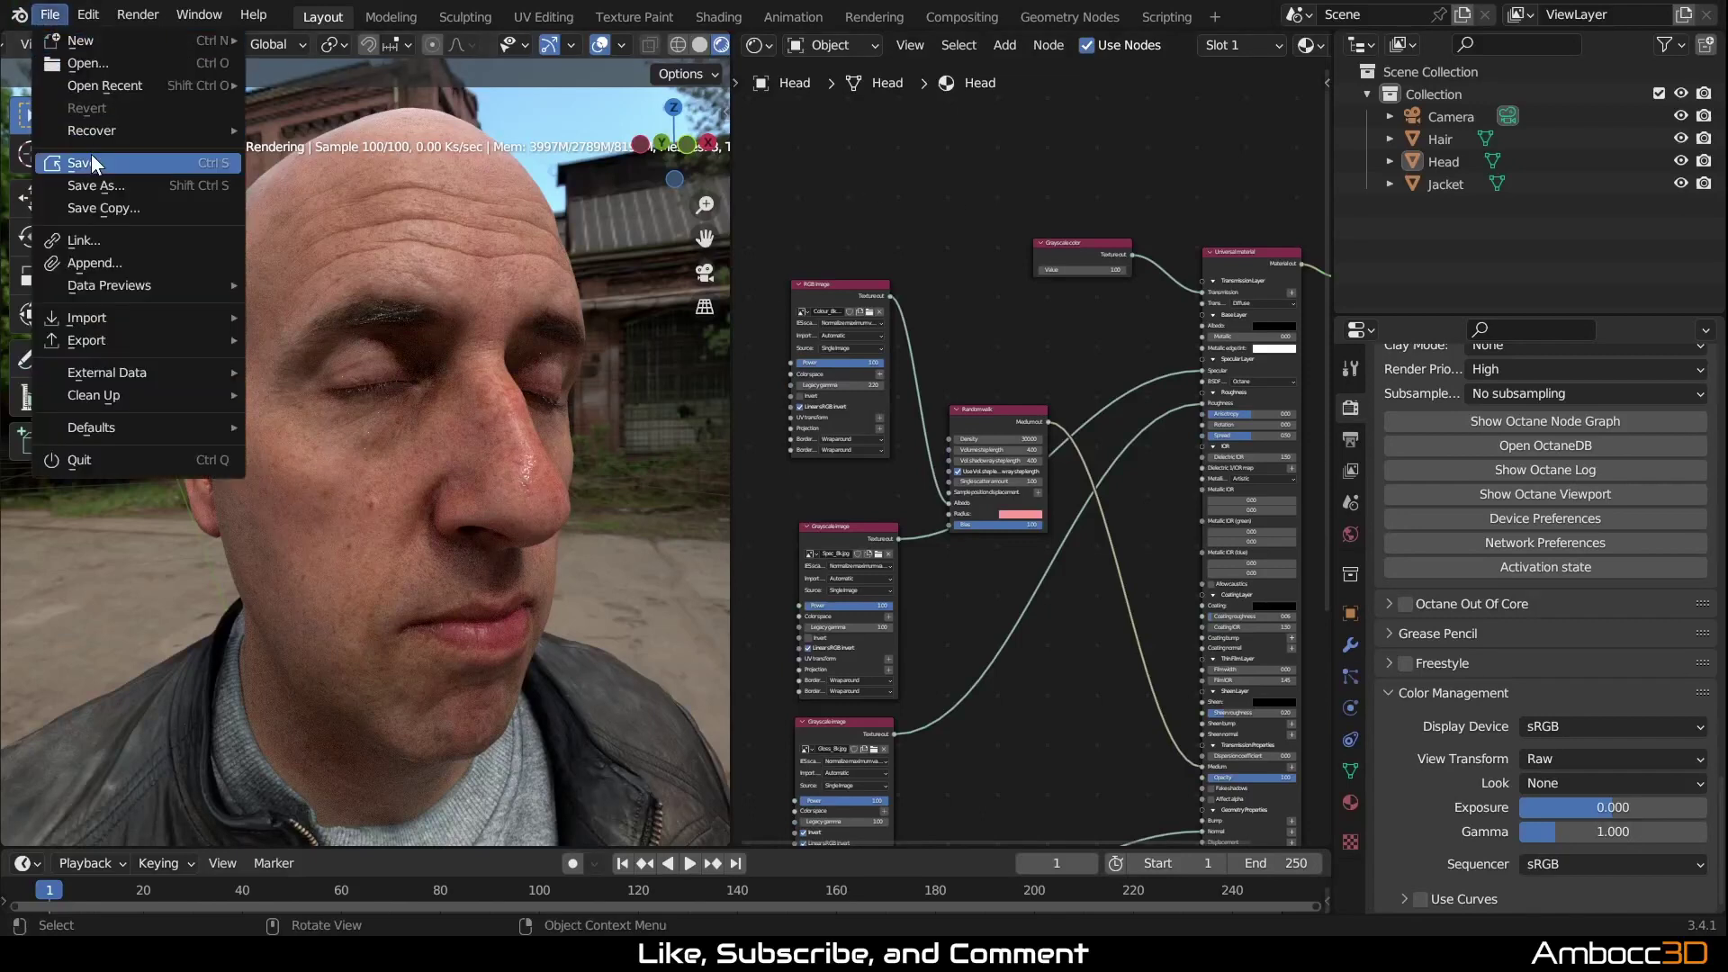